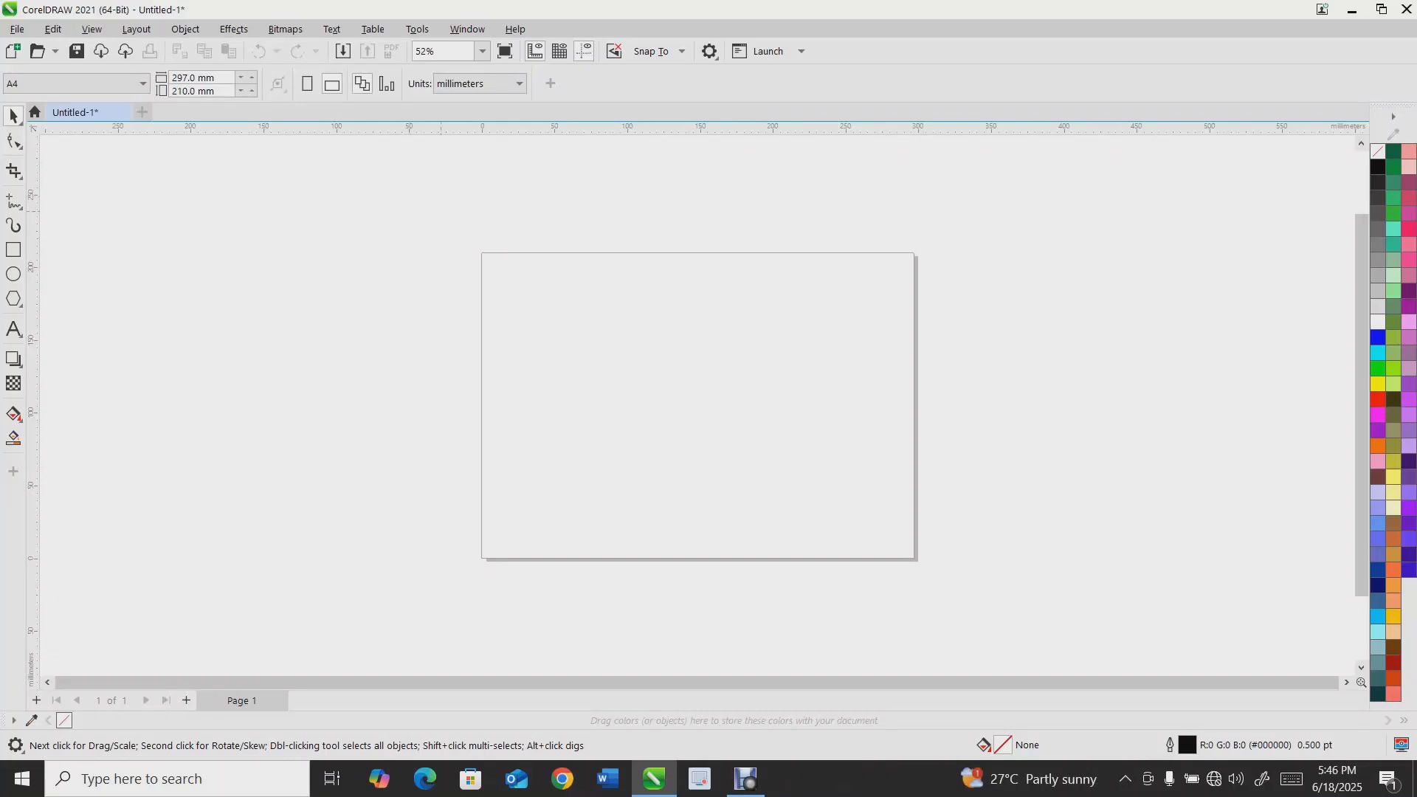
pyautogui.scroll(1, 440, 211)
pyautogui.scroll(-1, 449, 212)
pyautogui.scroll(-1, 610, 292)
pyautogui.scroll(1, 562, 270)
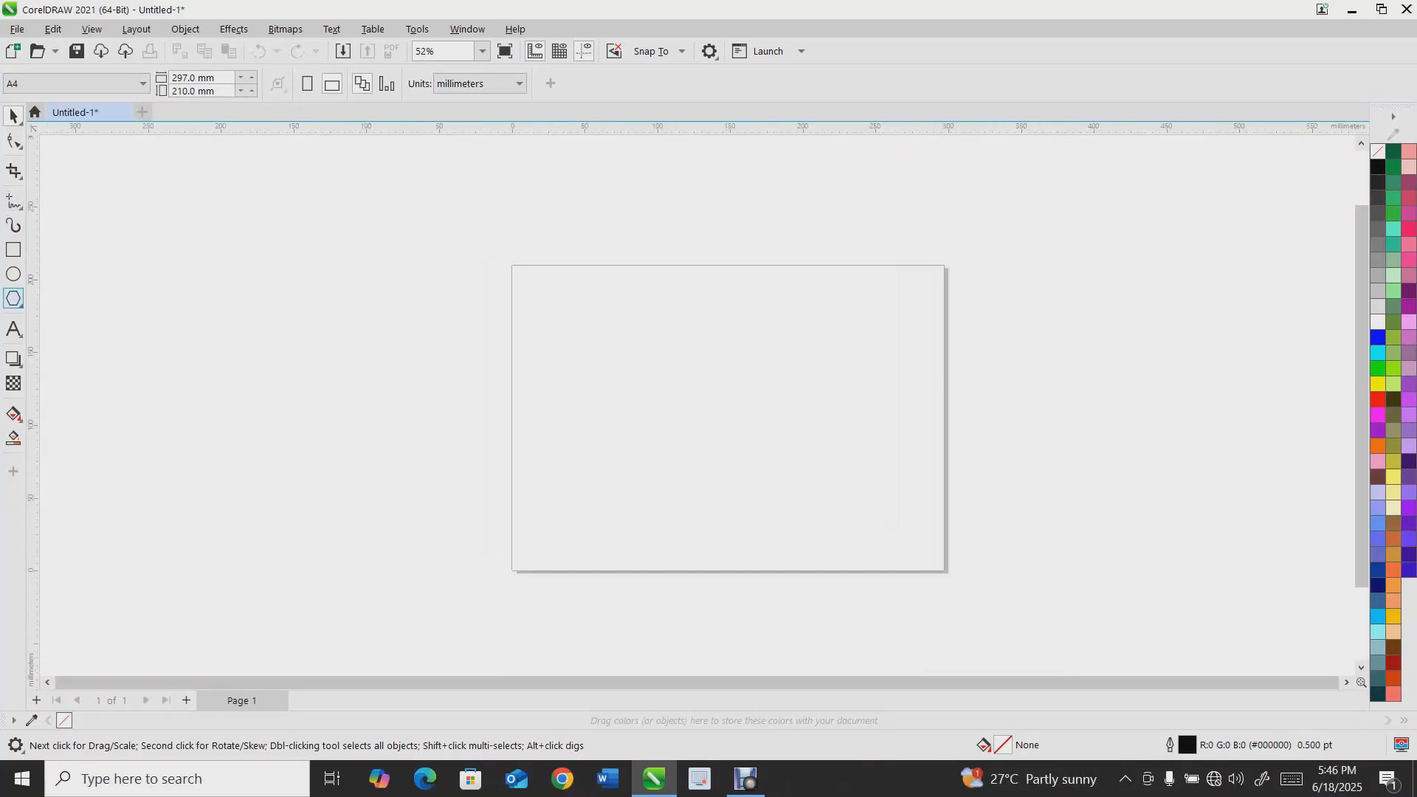
# Add the artistic text JOSHI above the page and scale it to about 191 mm wide
pyautogui.press('F8')
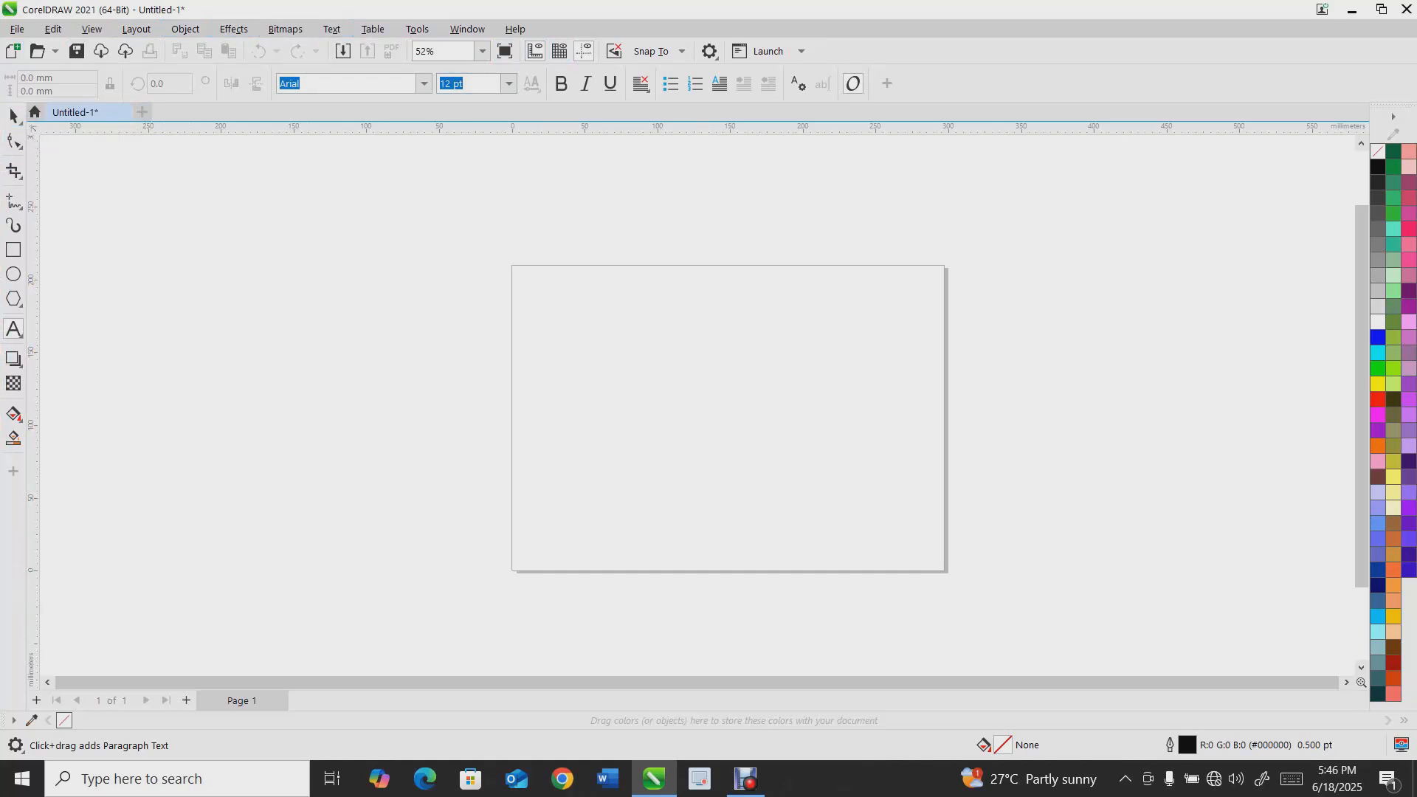
pyautogui.click(128, 289)
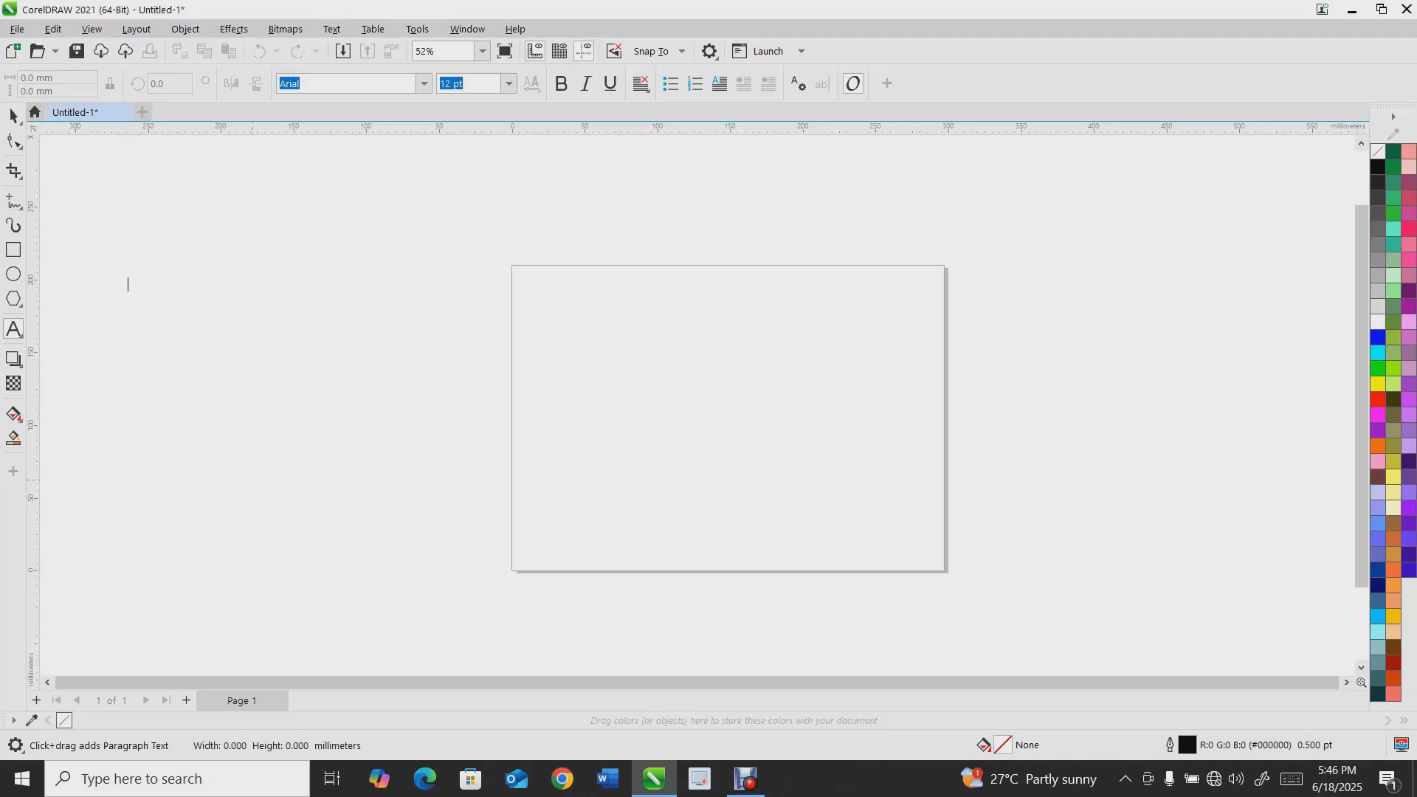
pyautogui.write('24')
pyautogui.press('Return')
pyautogui.write('JOSHI')
pyautogui.press('Escape')
pyautogui.click(13, 116)
pyautogui.moveTo(169, 276); pyautogui.dragTo(410, 269)
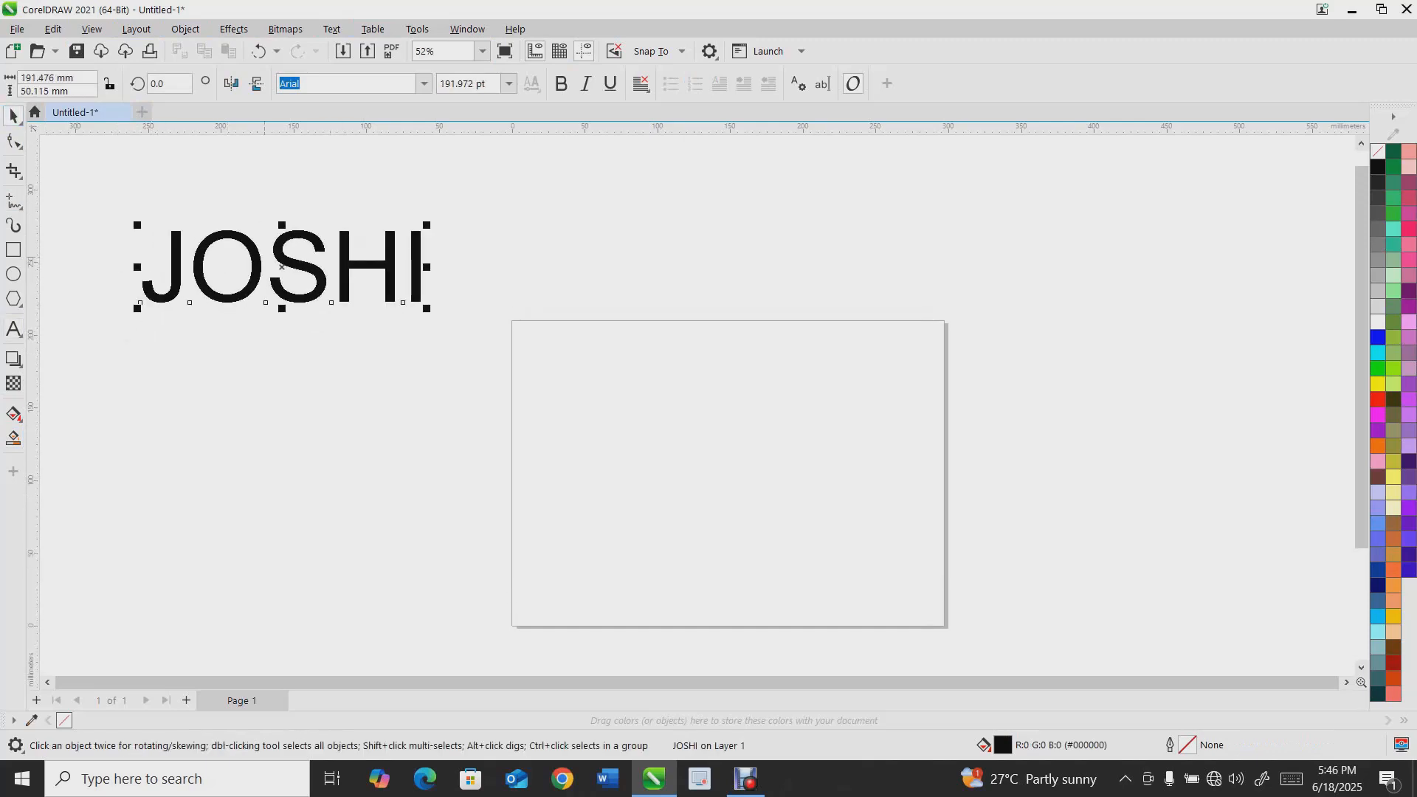
# Zoom in on the text and switch the display to Enhanced view mode
pyautogui.scroll(1, 283, 264)
pyautogui.scroll(3, 280, 229)
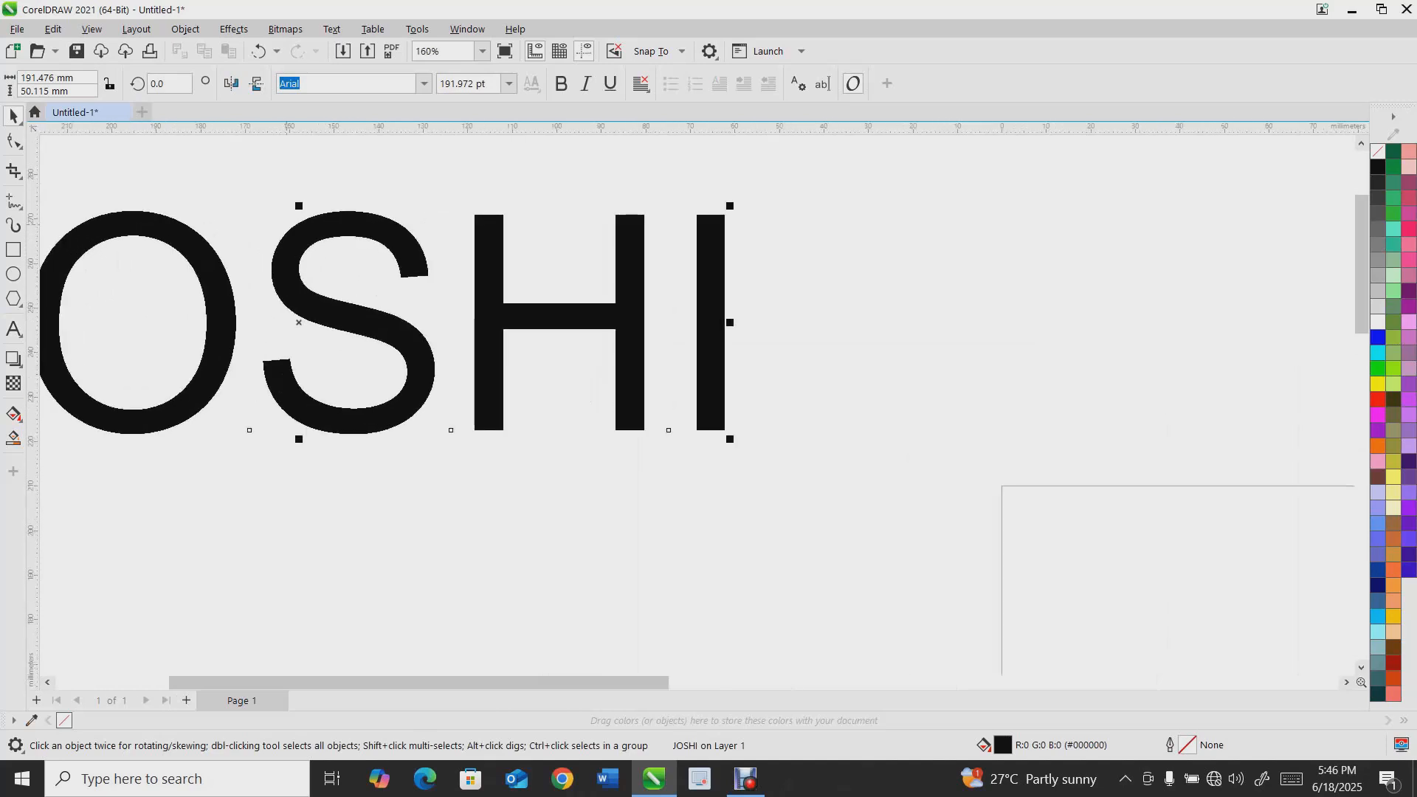
pyautogui.scroll(1, 225, 196)
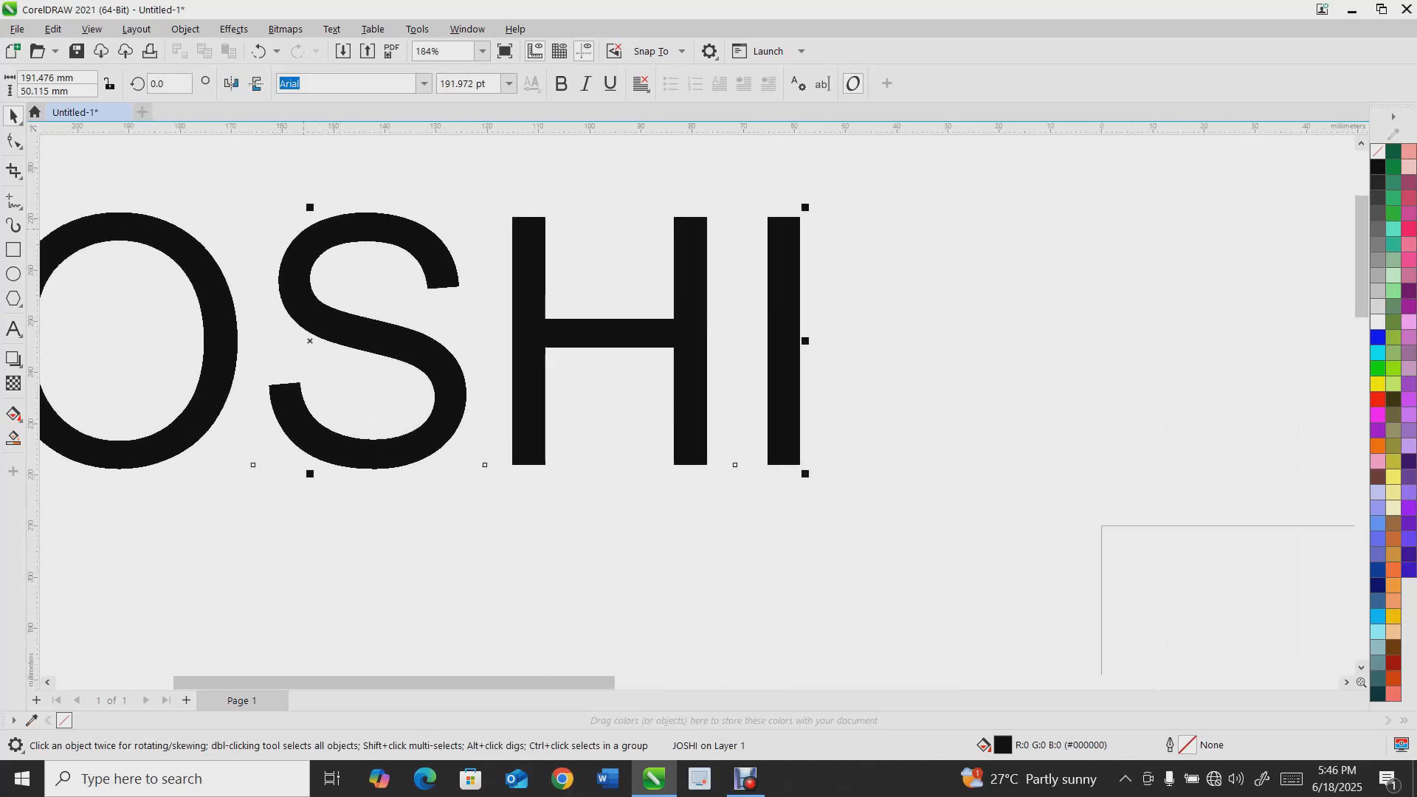
pyautogui.scroll(-3, 312, 244)
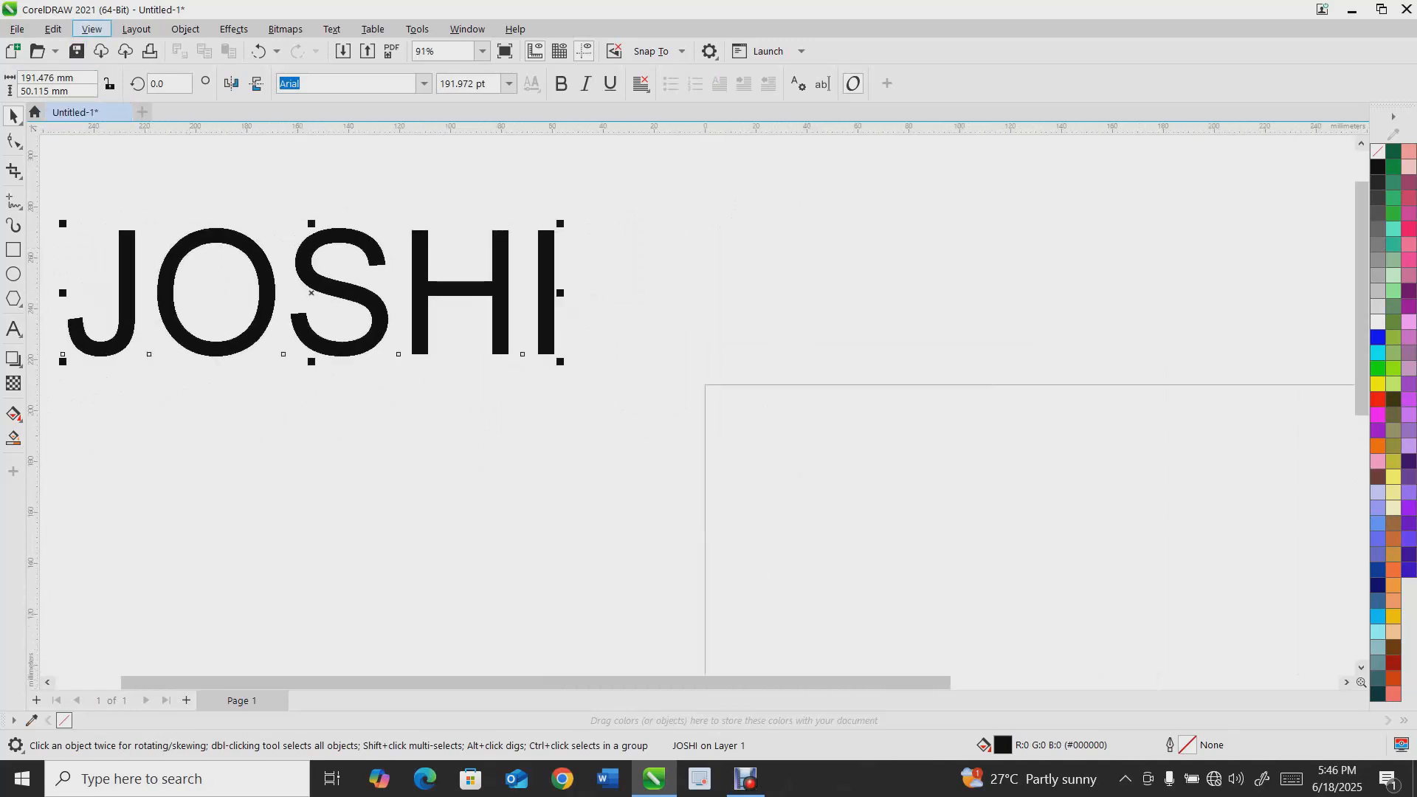
pyautogui.click(92, 30)
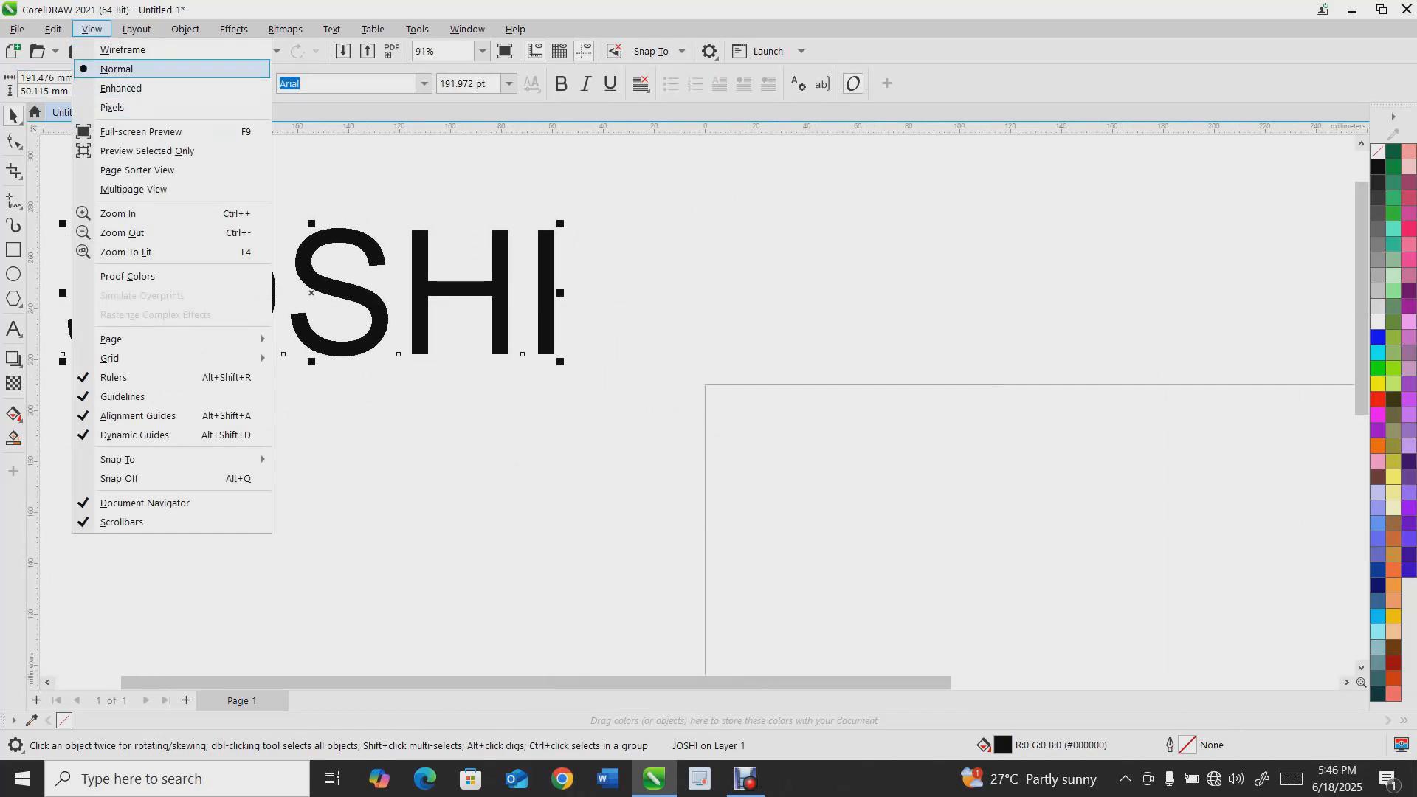
pyautogui.click(121, 88)
# Switch the display to Wireframe view mode to compare the text outlines
pyautogui.scroll(6, 218, 228)
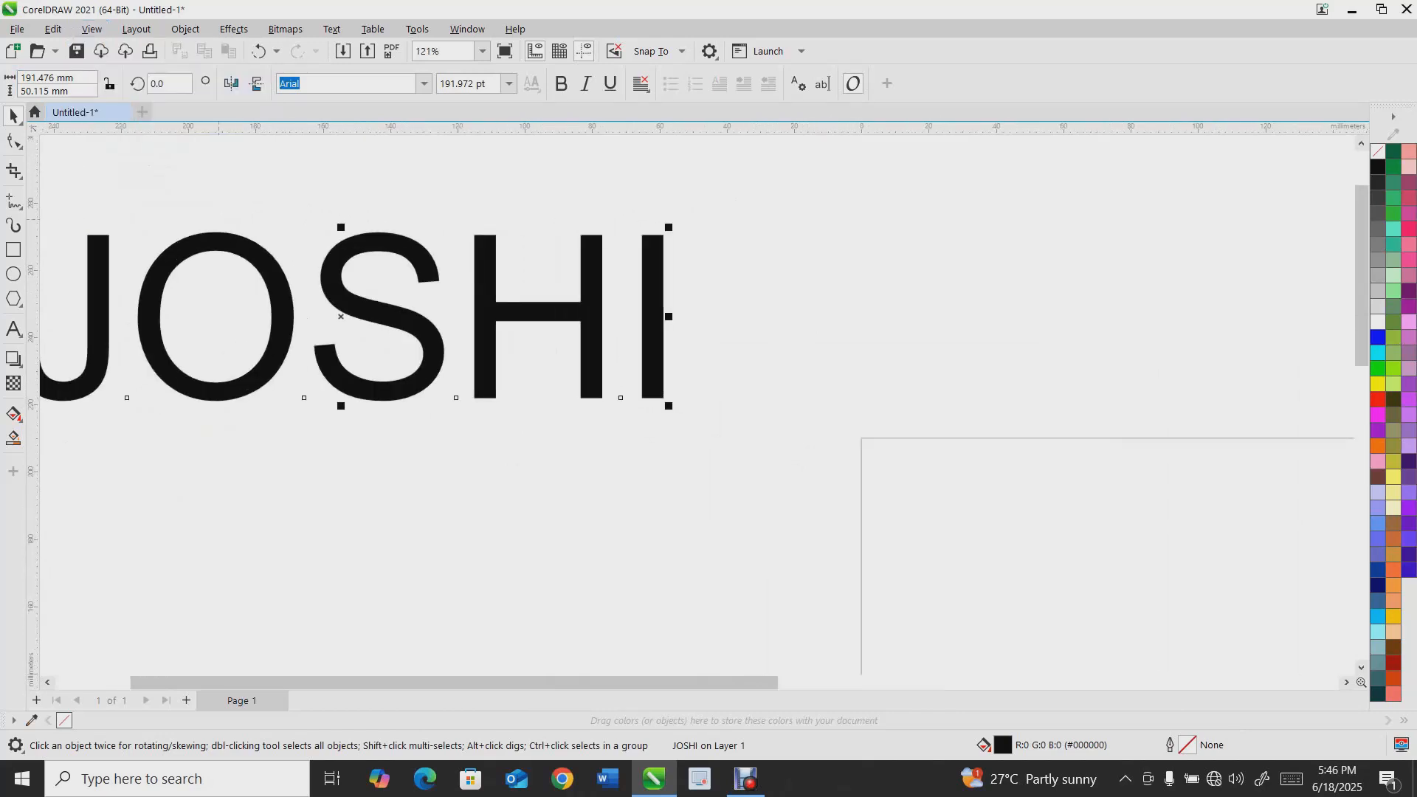
pyautogui.scroll(-7, 209, 233)
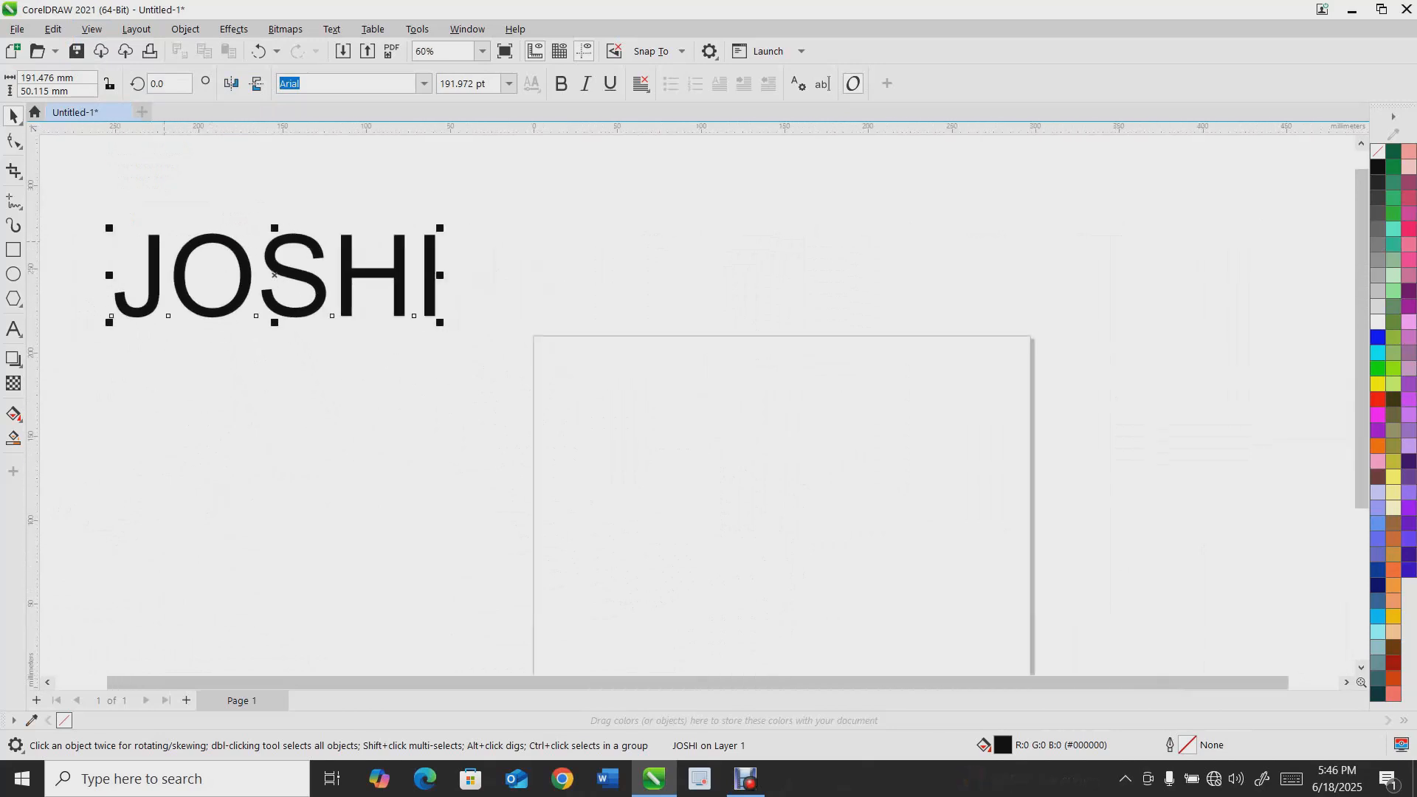
pyautogui.scroll(2, 164, 241)
pyautogui.click(92, 29)
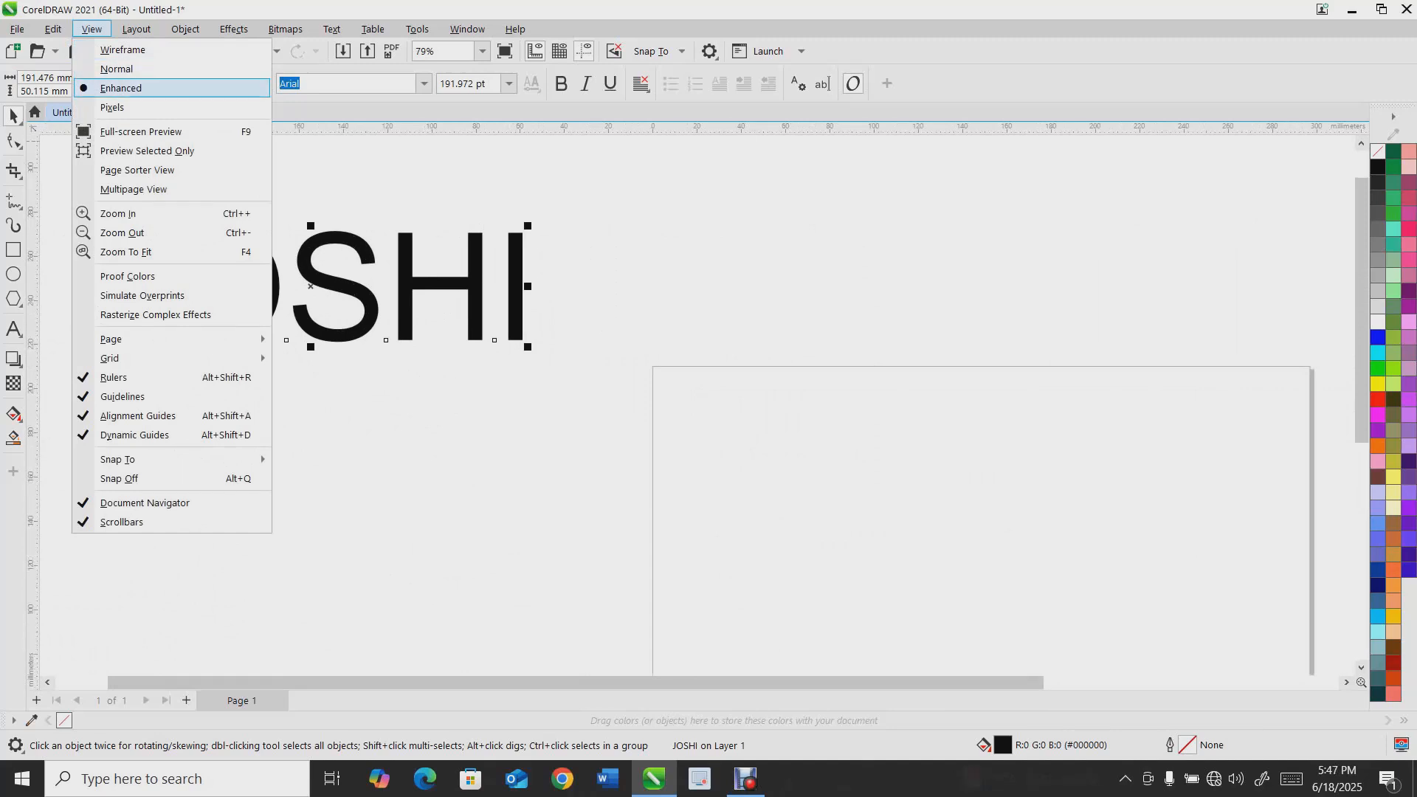
pyautogui.click(122, 50)
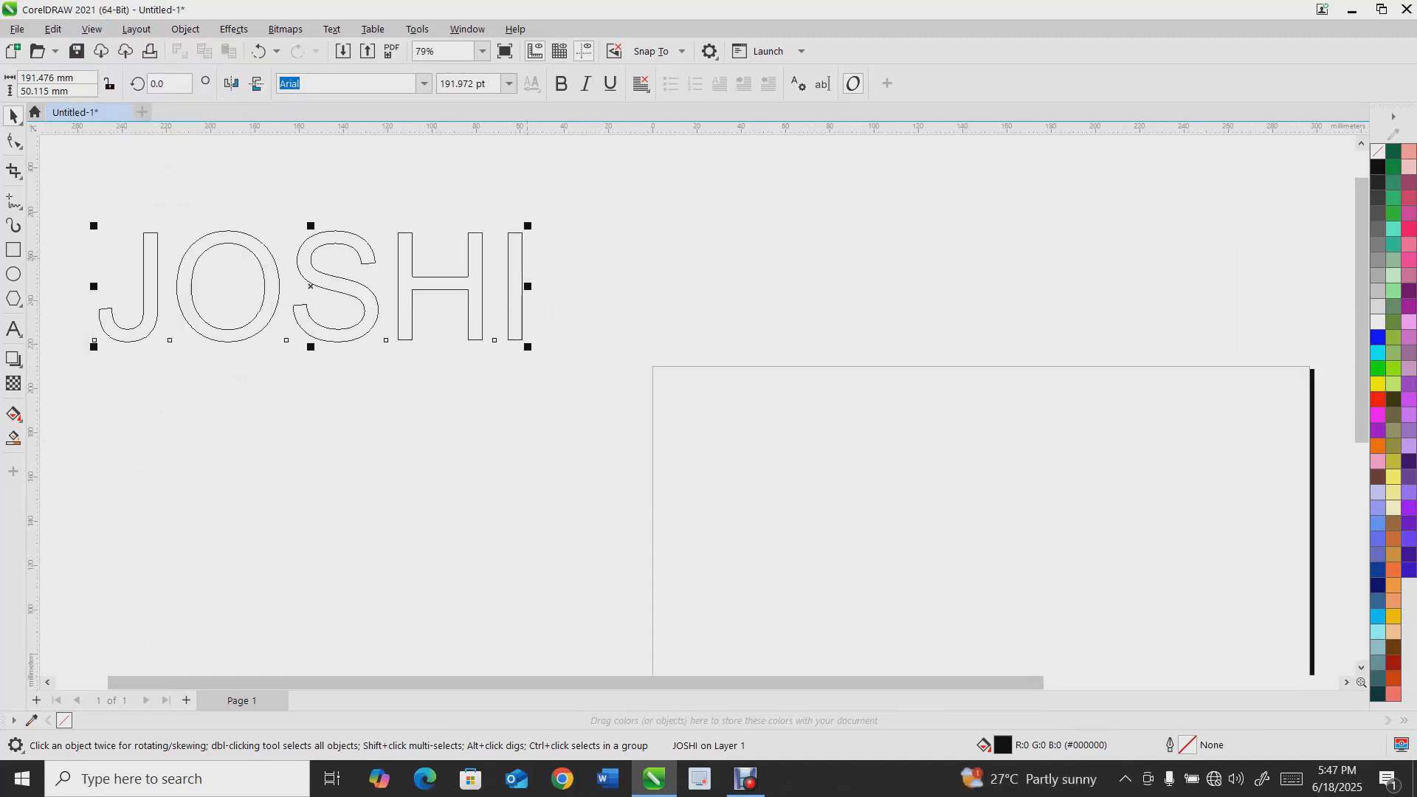
# Switch the display to Normal view mode and then back to Enhanced
pyautogui.click(92, 28)
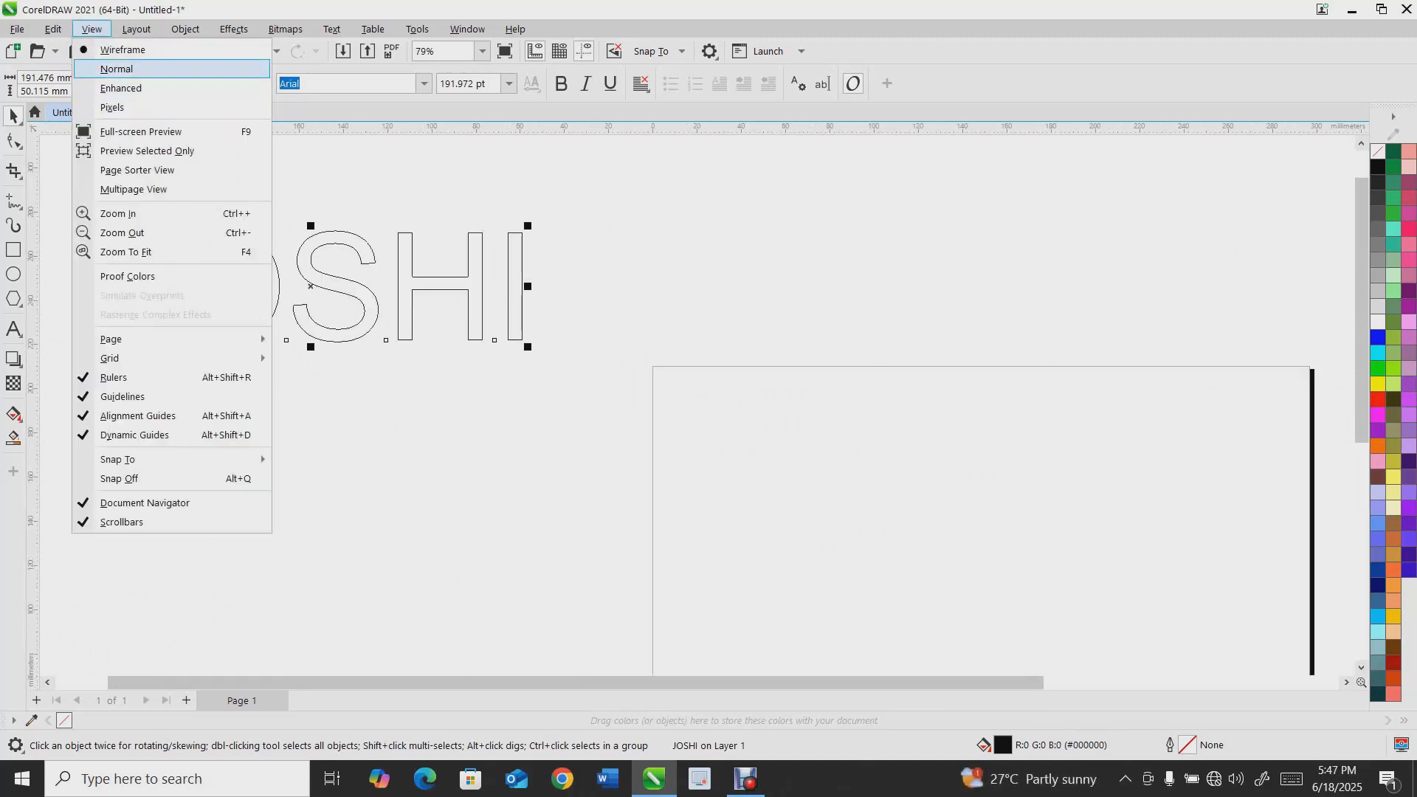
pyautogui.click(117, 69)
pyautogui.click(91, 29)
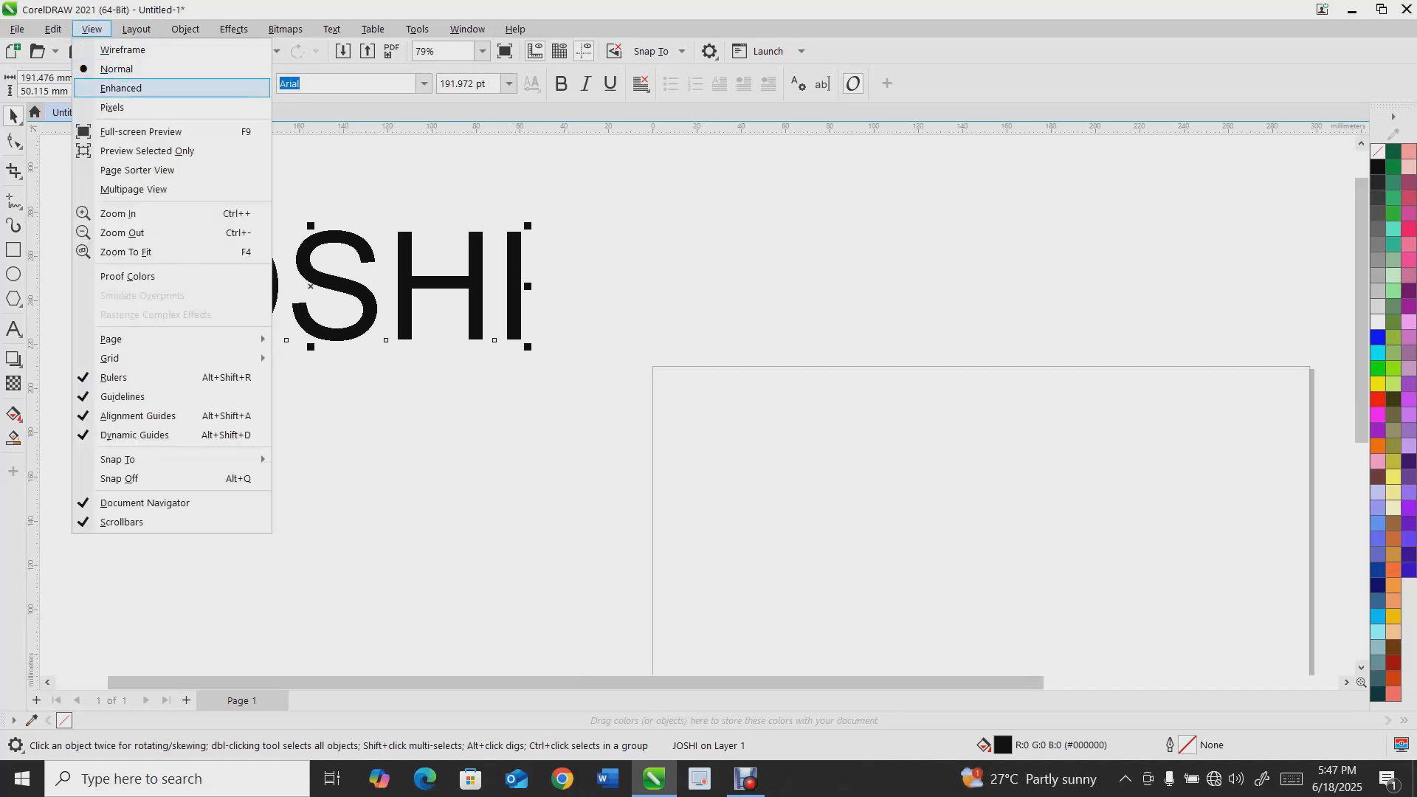
pyautogui.click(121, 88)
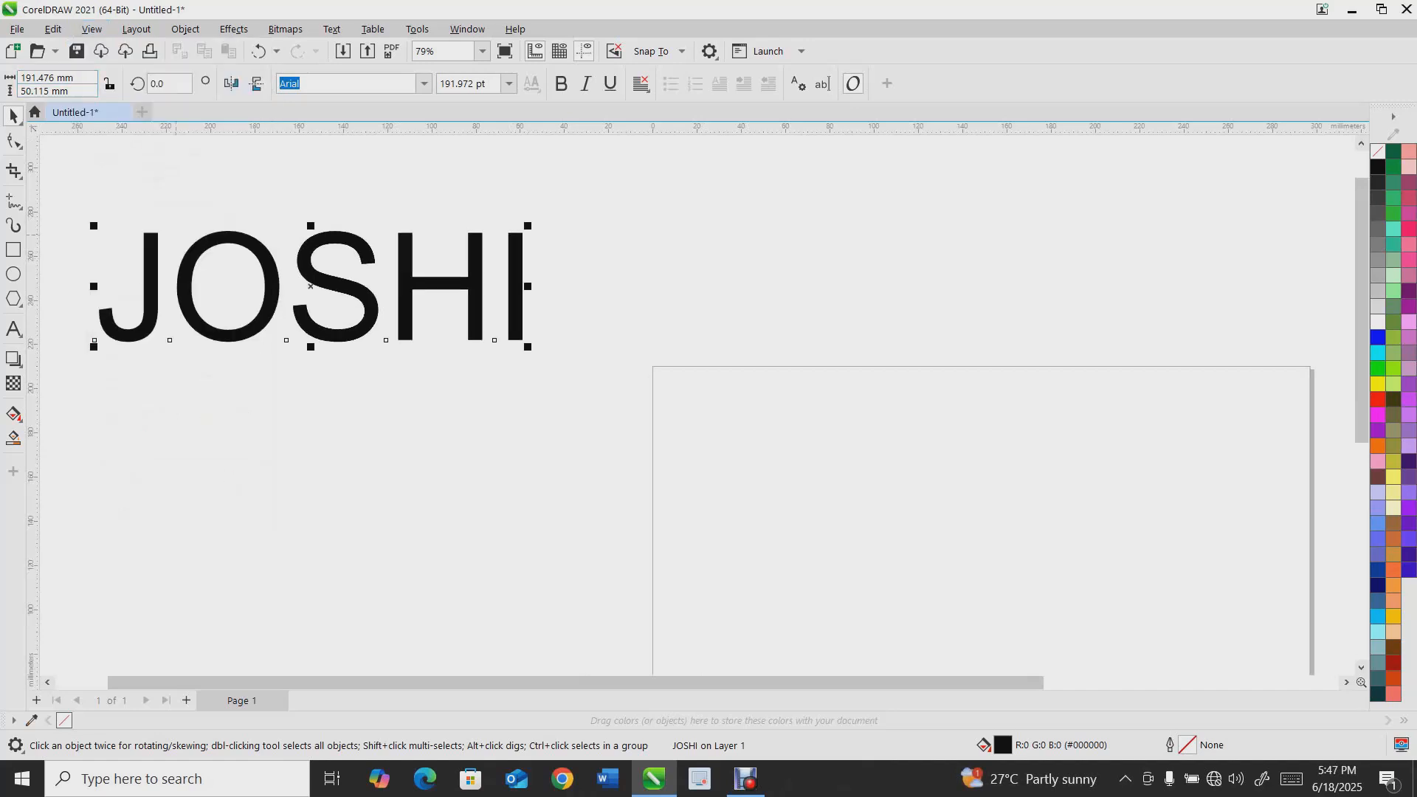
# Move the JOSHI text farther right above the page
pyautogui.moveTo(231, 236); pyautogui.dragTo(408, 221)
pyautogui.scroll(-4, 408, 220)
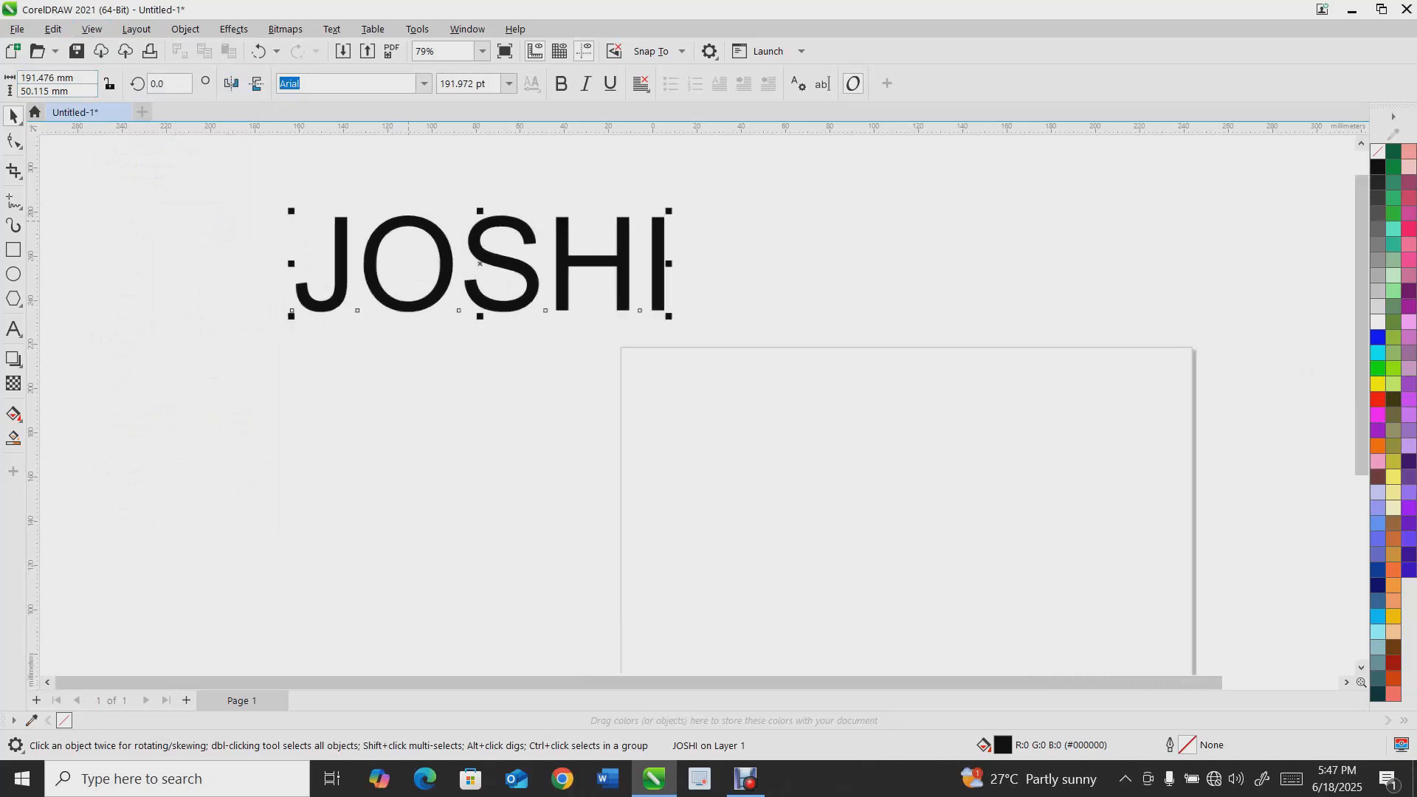
pyautogui.scroll(-3, 465, 221)
pyautogui.scroll(4, 465, 221)
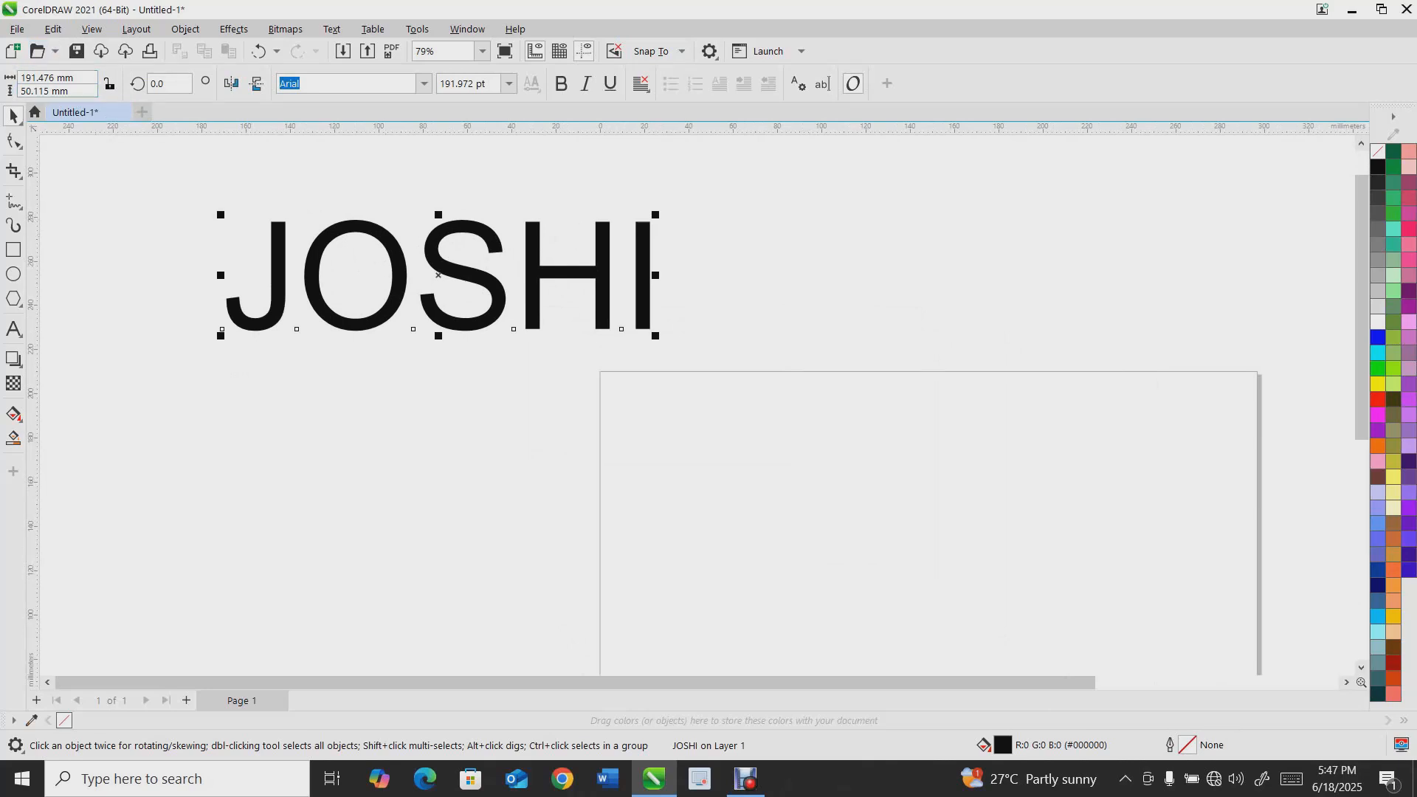
# Delete the JOSHI text
pyautogui.scroll(-1, 850, 429)
pyautogui.scroll(-2, 853, 454)
pyautogui.scroll(-2, 694, 383)
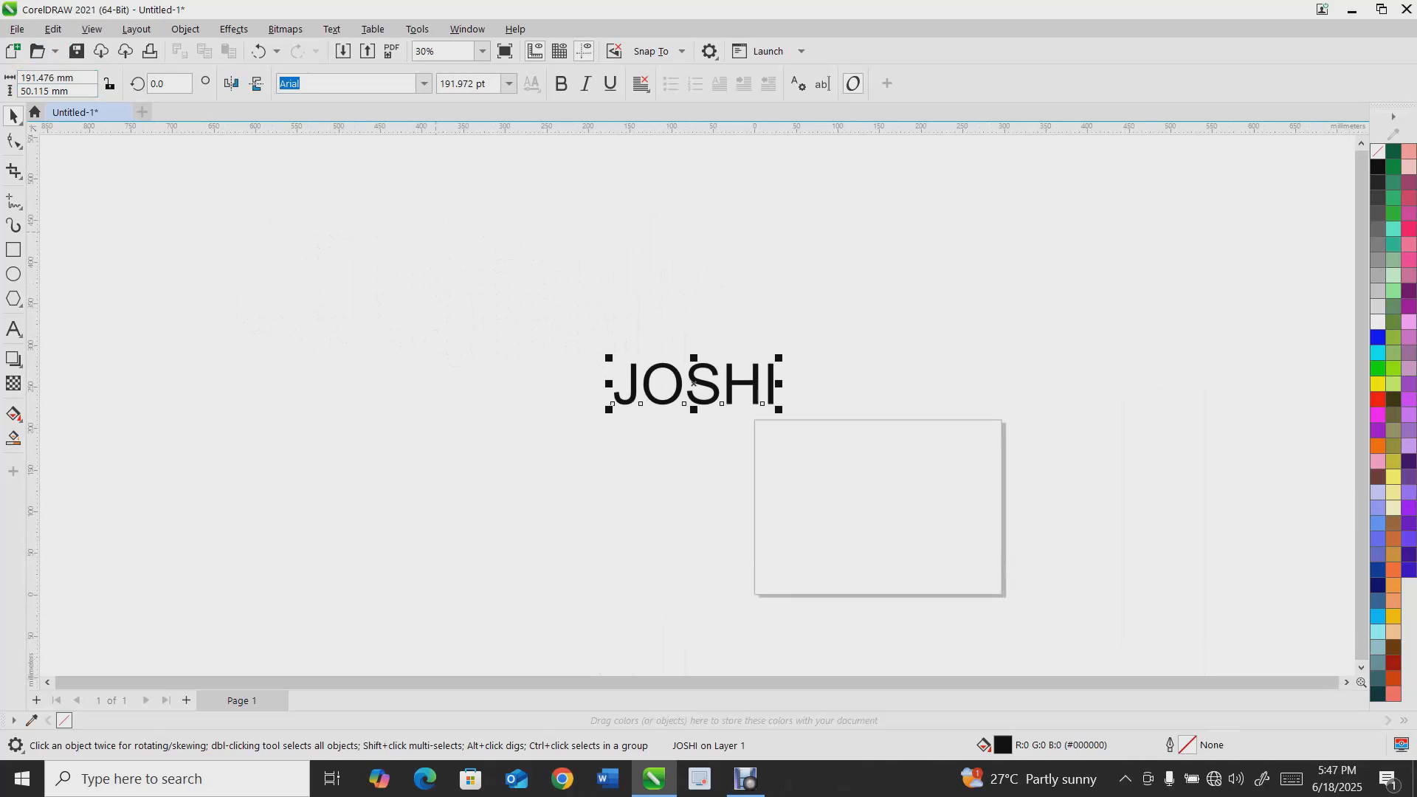
pyautogui.press('Delete')
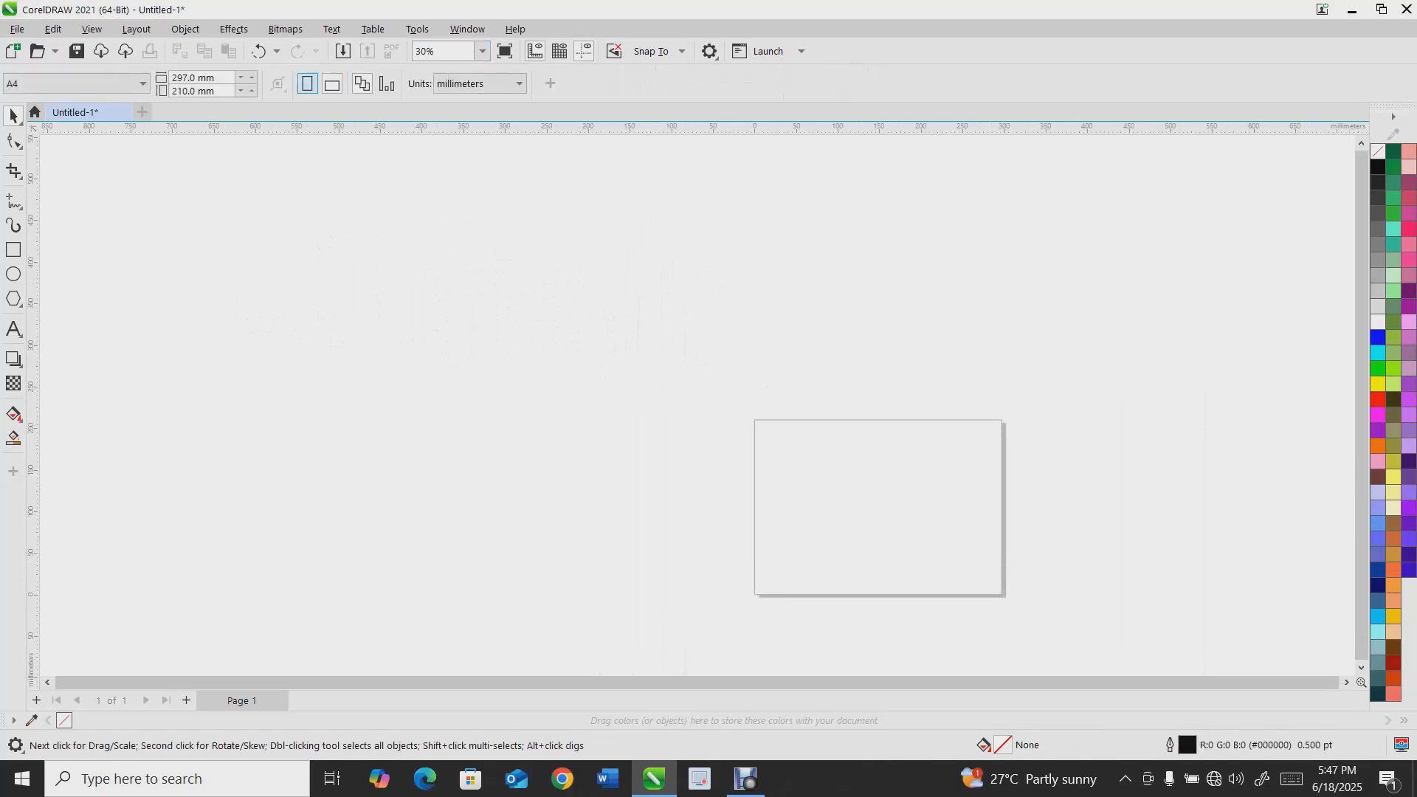
# Zoom to fit the page and draw a rectangle about 340 × 230 mm enclosing it
pyautogui.click(483, 51)
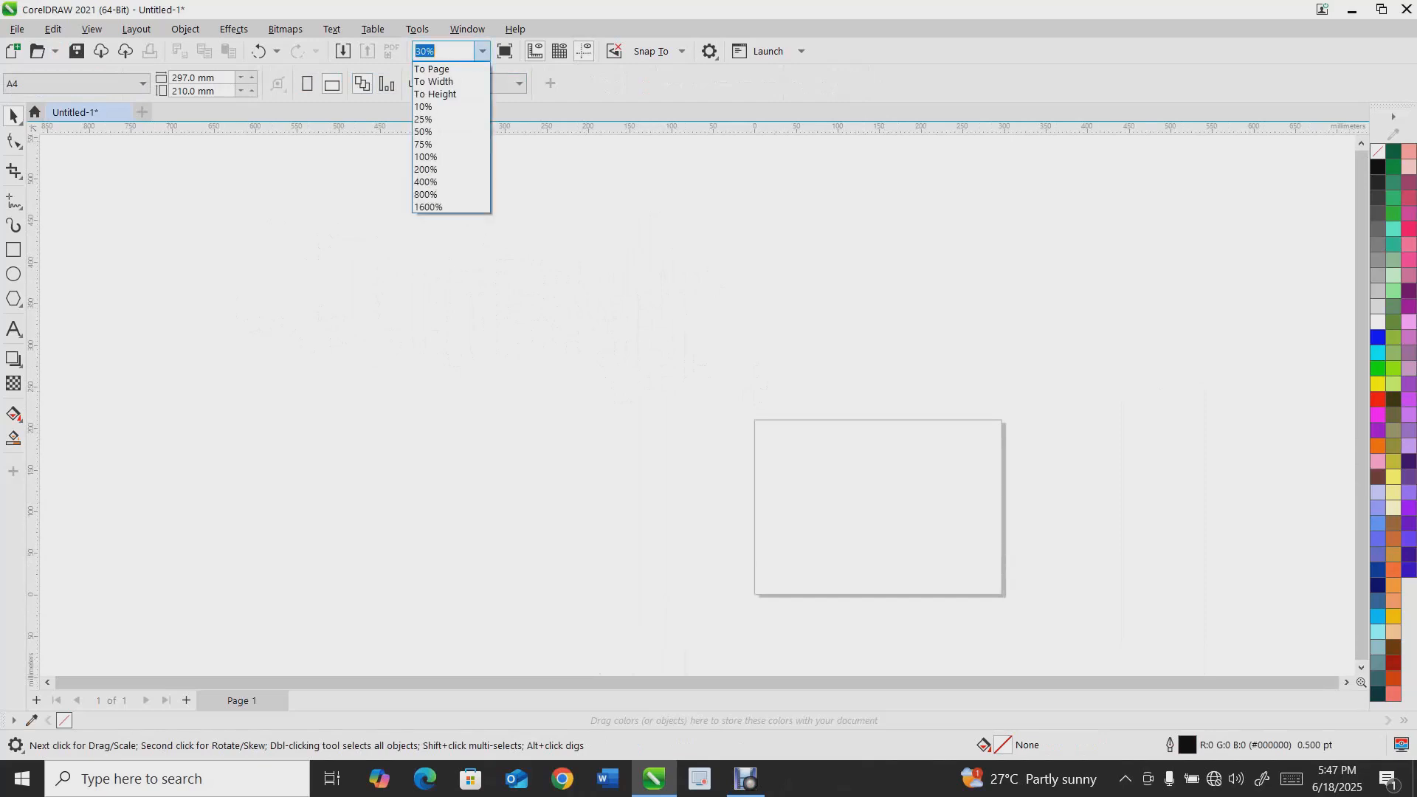
pyautogui.click(443, 68)
pyautogui.click(13, 250)
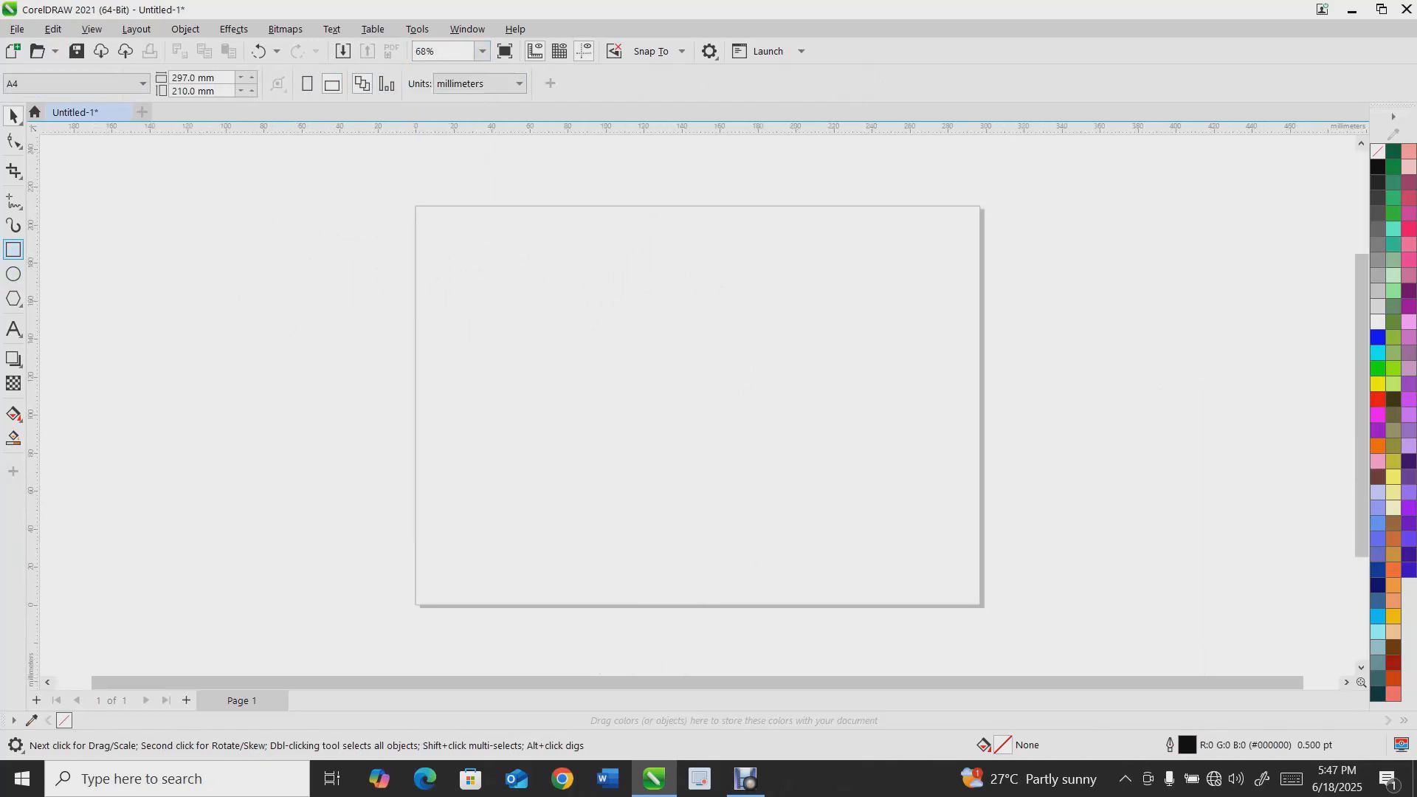
pyautogui.moveTo(376, 182); pyautogui.dragTo(1022, 620)
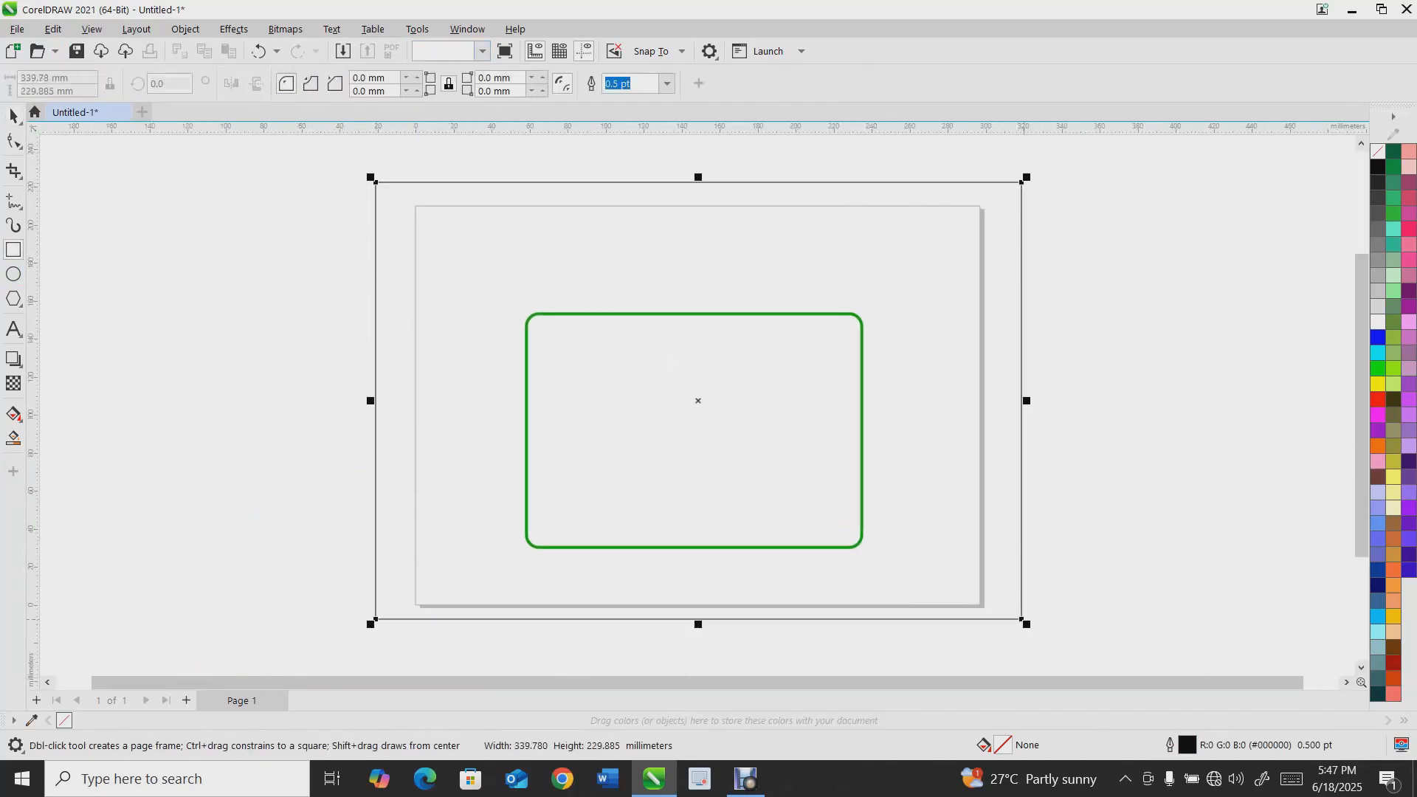
# Set the rectangle's outline to Grass Green with a 1.5 pt width
pyautogui.rightClick(1393, 167)
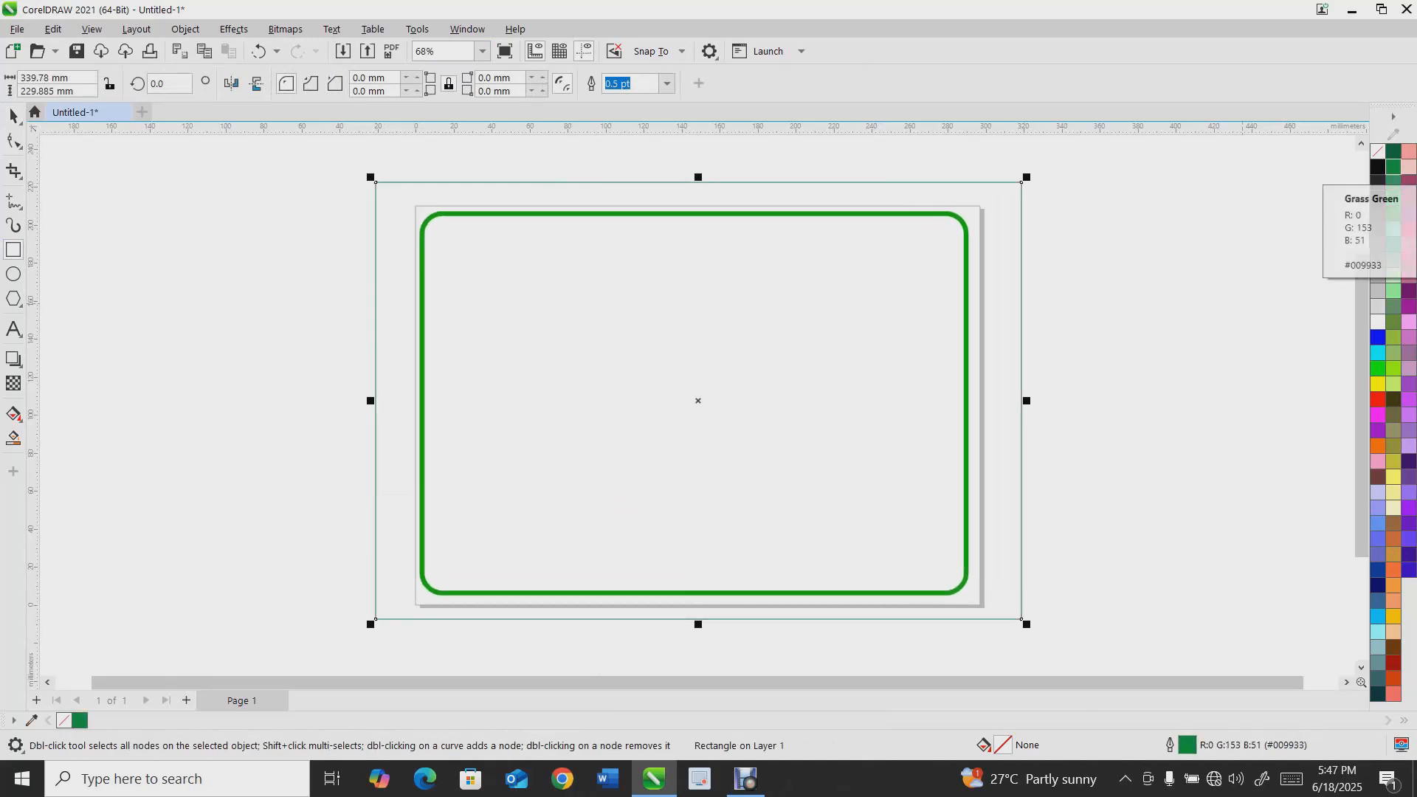
pyautogui.click(668, 84)
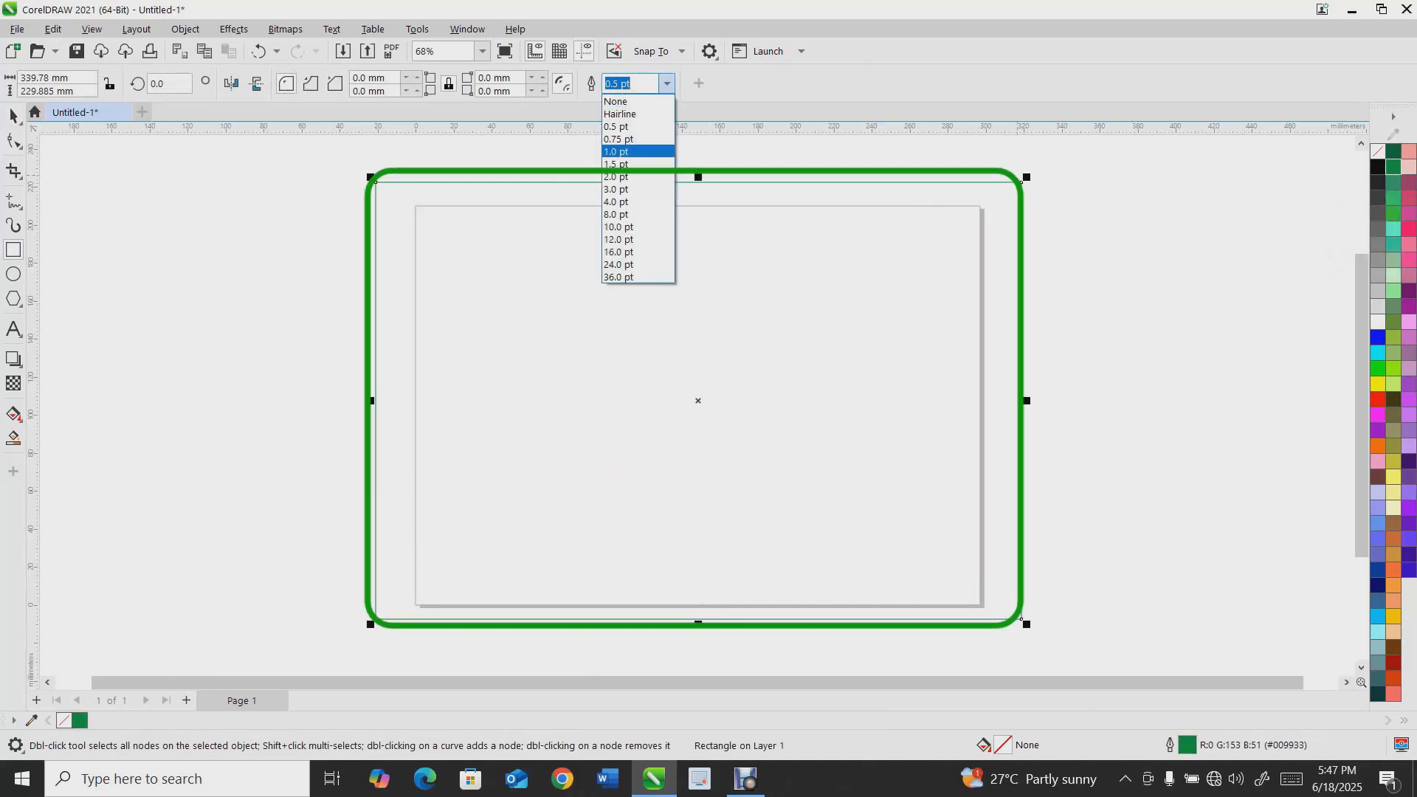
pyautogui.click(625, 163)
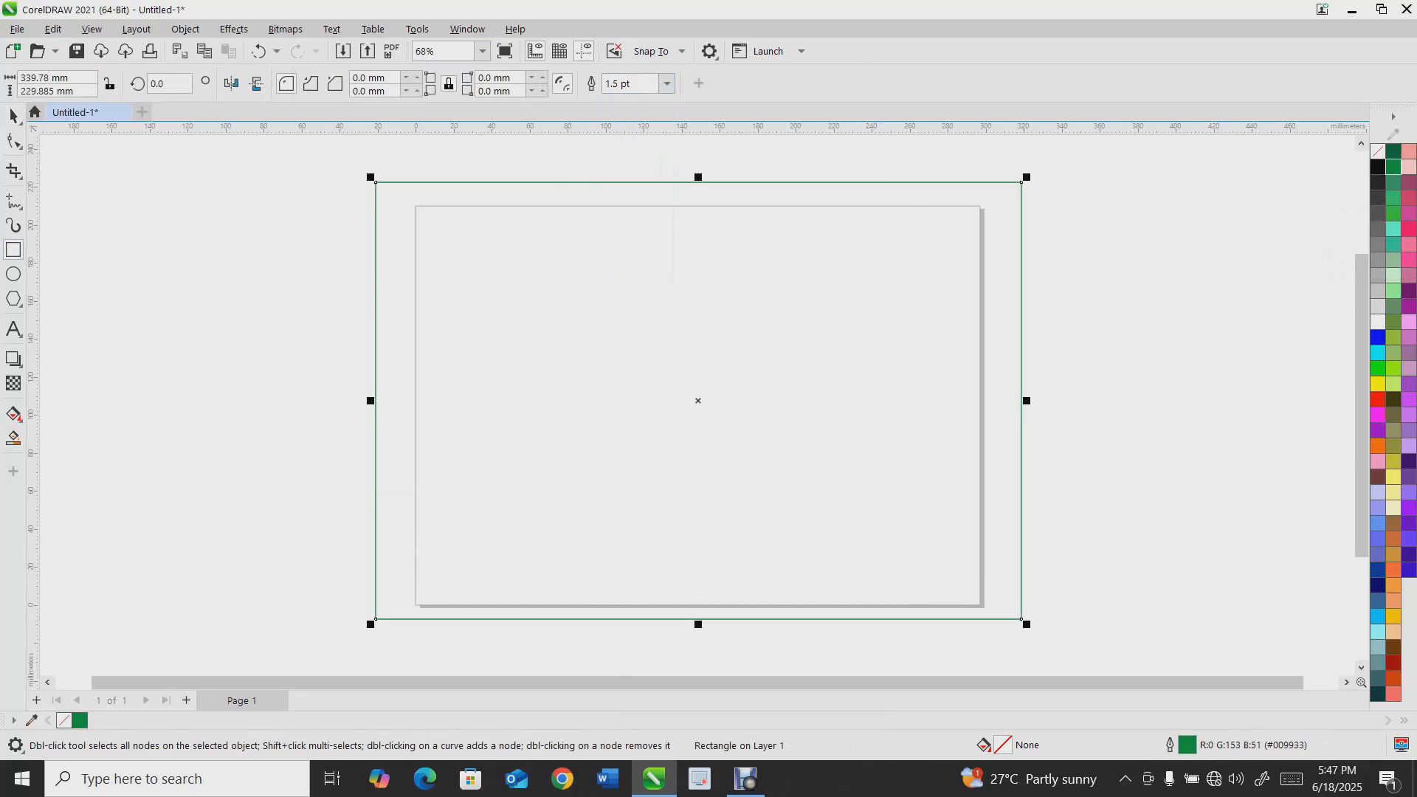
pyautogui.press('space')
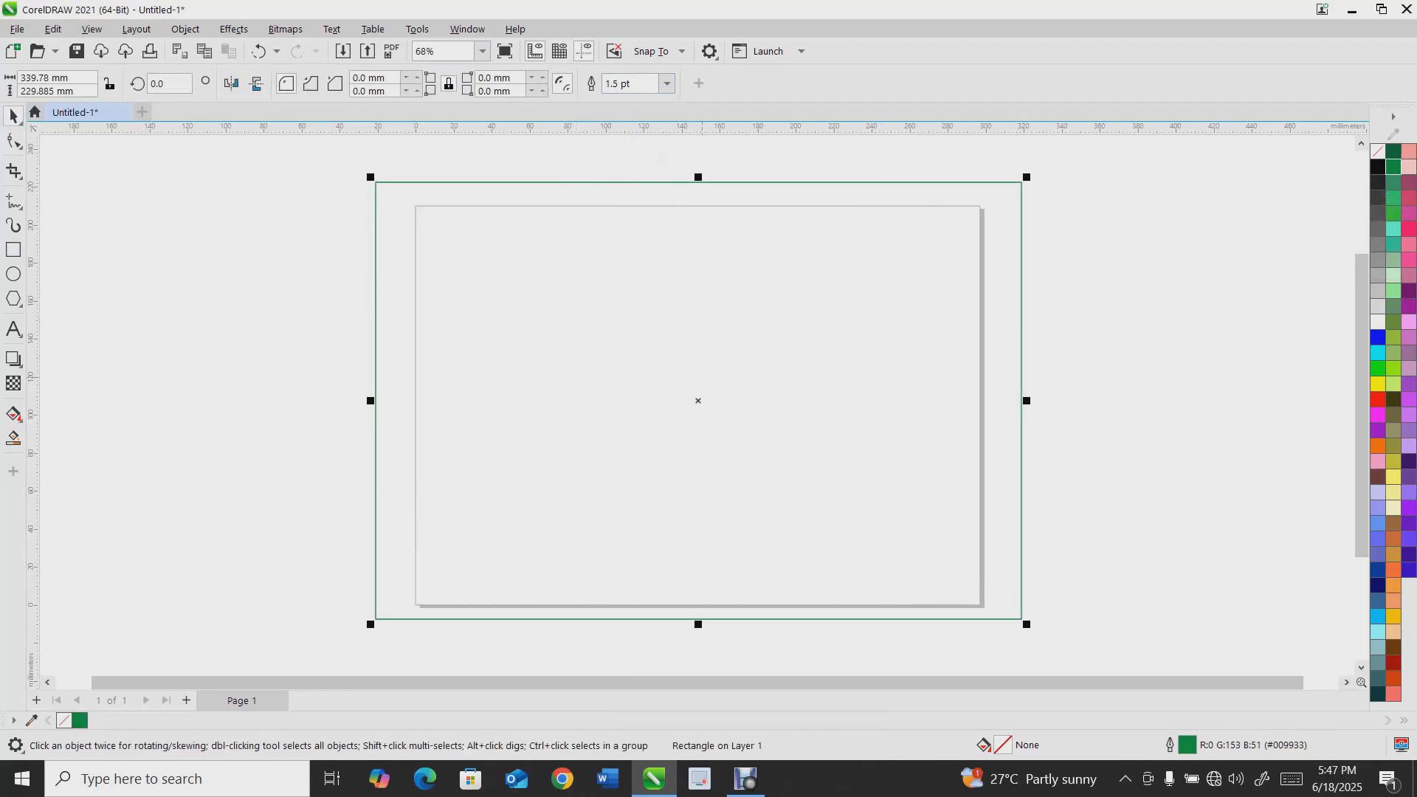
# Nudge the rectangle down once and right twice
pyautogui.scroll(-3, 702, 377)
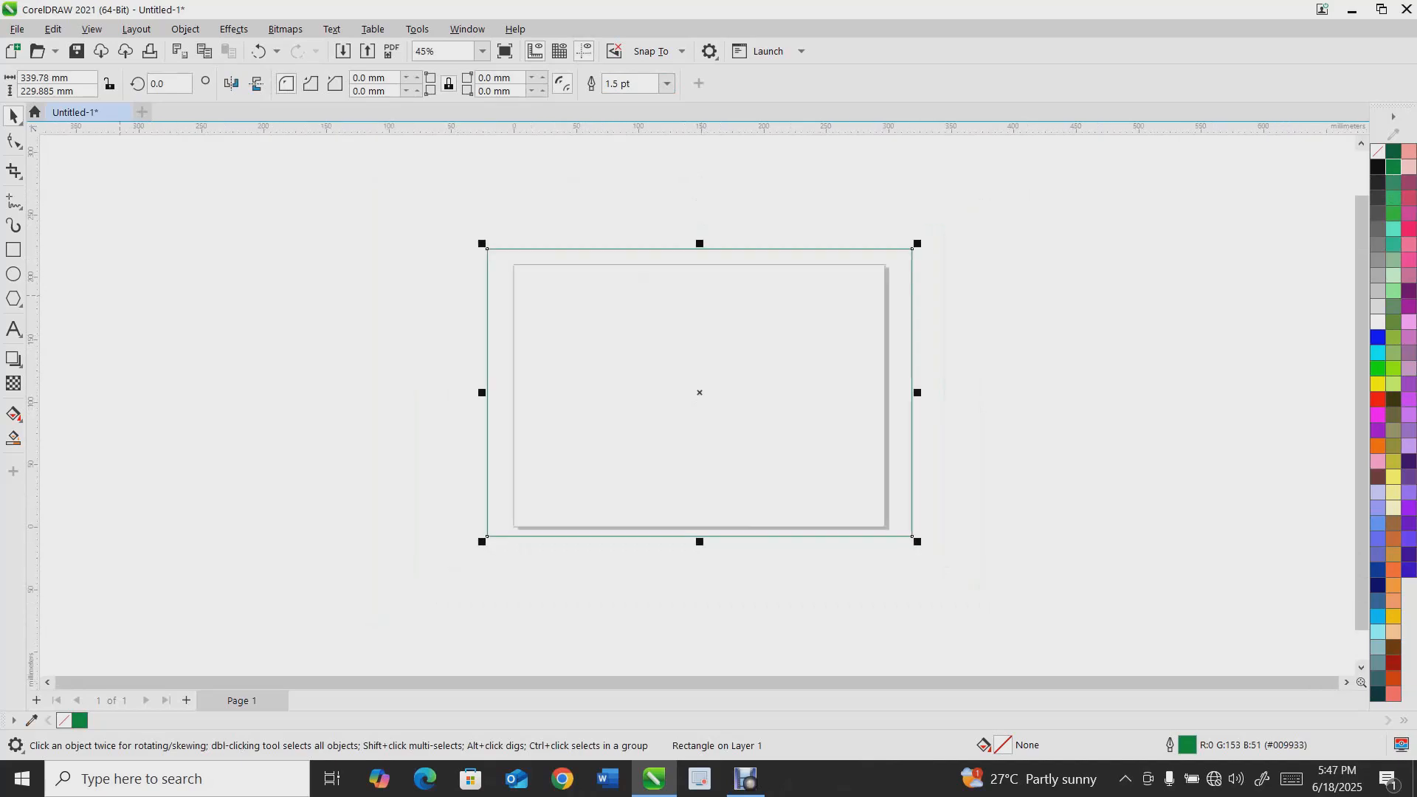
pyautogui.scroll(3, 694, 348)
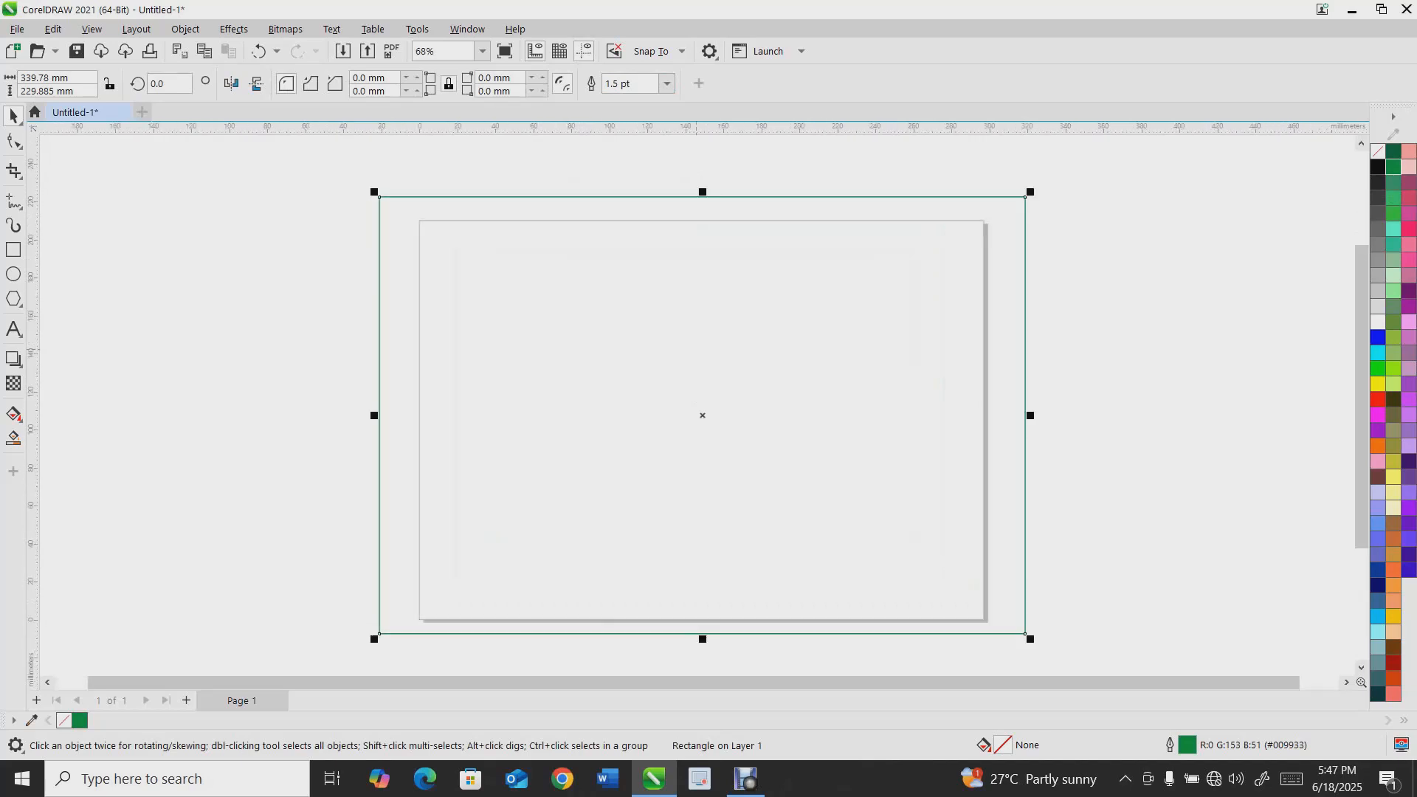
pyautogui.press('Down')
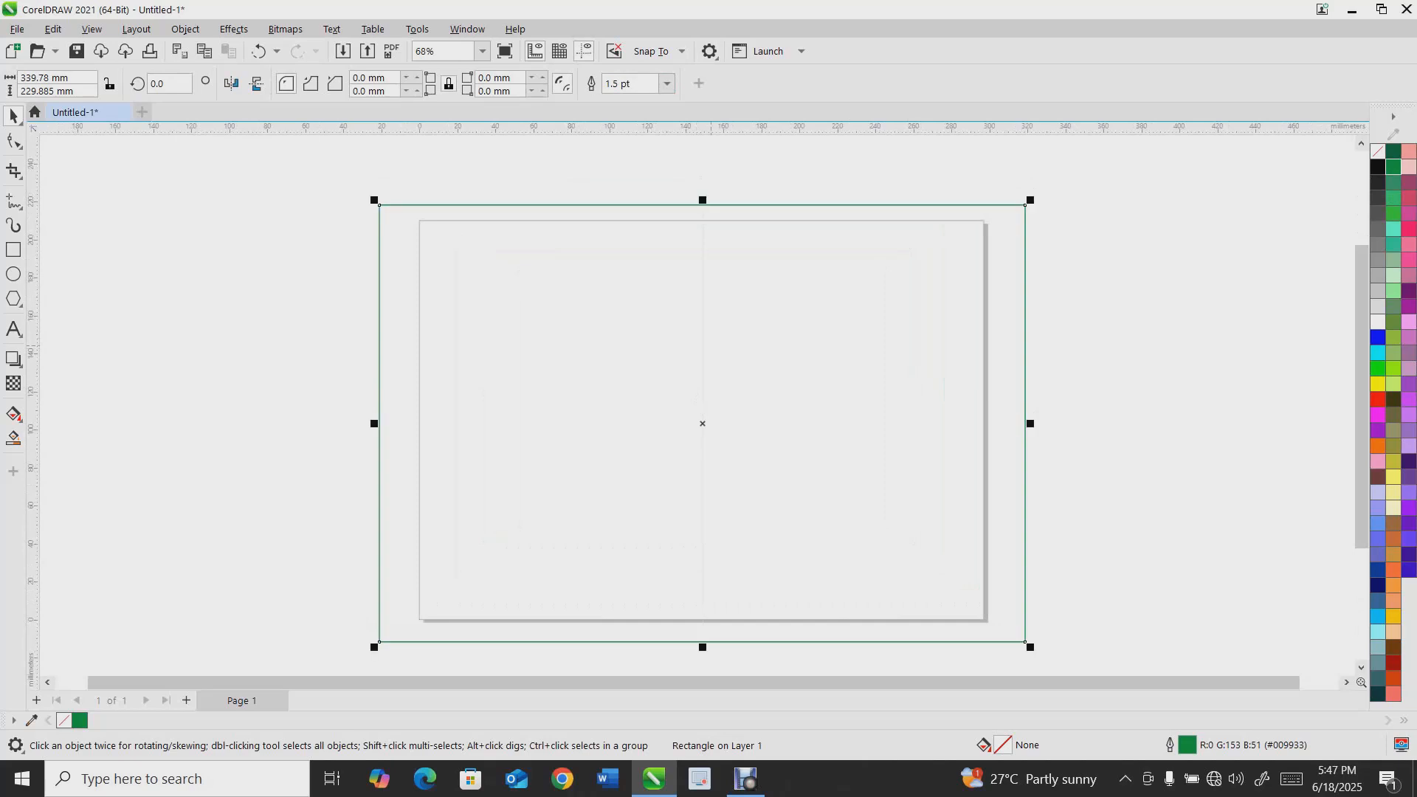
pyautogui.press('Right')
pyautogui.press('Right')
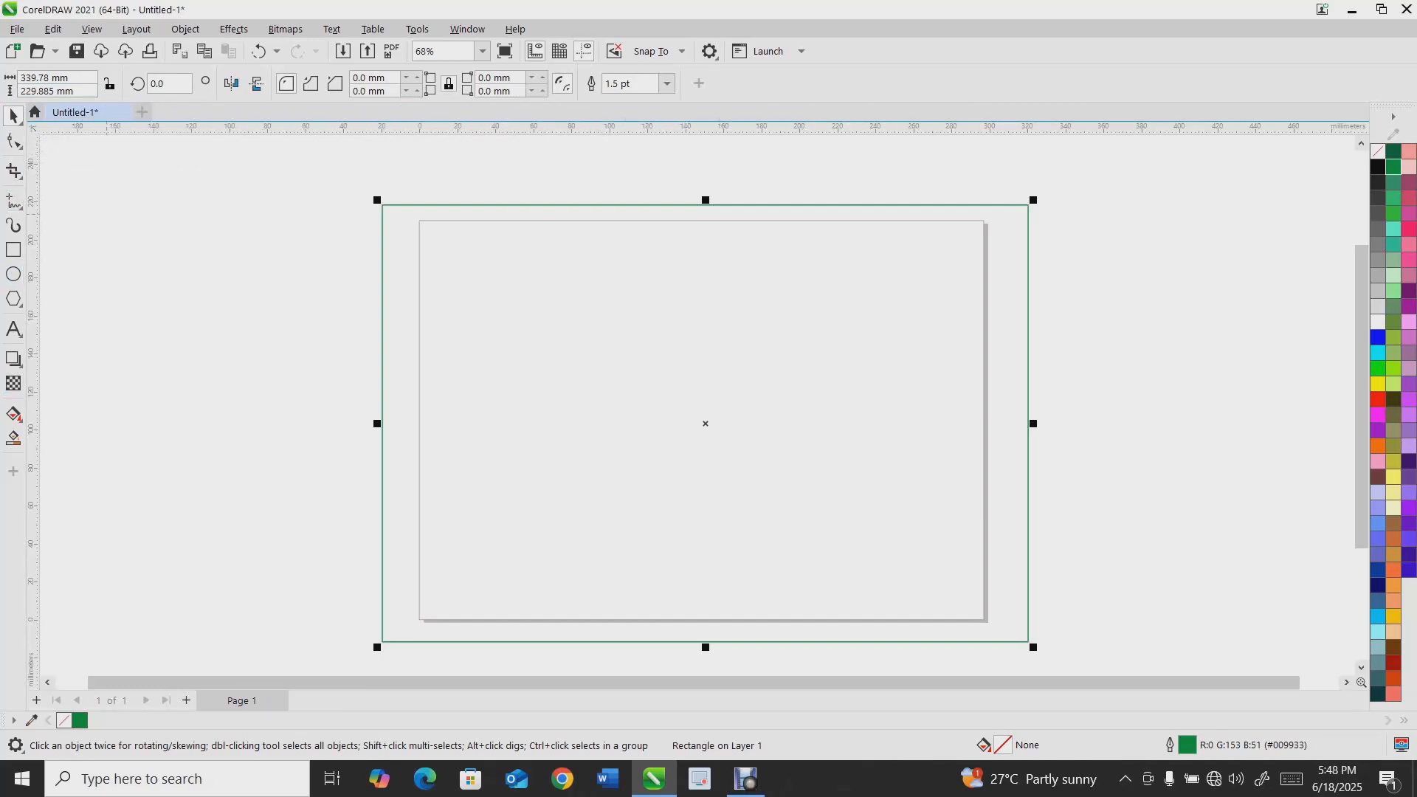
# Draw an ellipse about 140 × 126 mm to the left of the page
pyautogui.press('F7')
pyautogui.moveTo(116, 240); pyautogui.dragTo(382, 480)
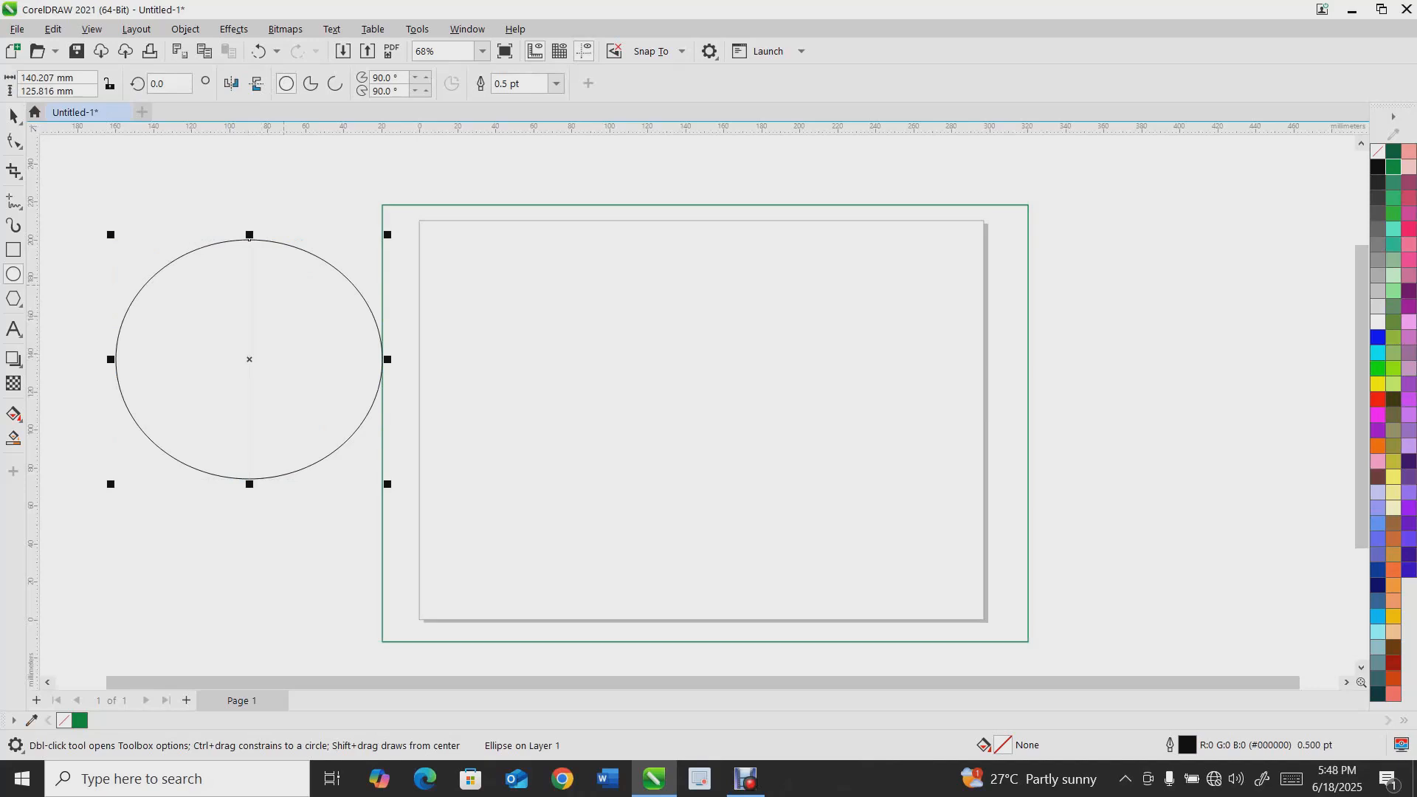
# Draw a second smaller ellipse over the page corner and undo it
pyautogui.moveTo(292, 325); pyautogui.dragTo(500, 204)
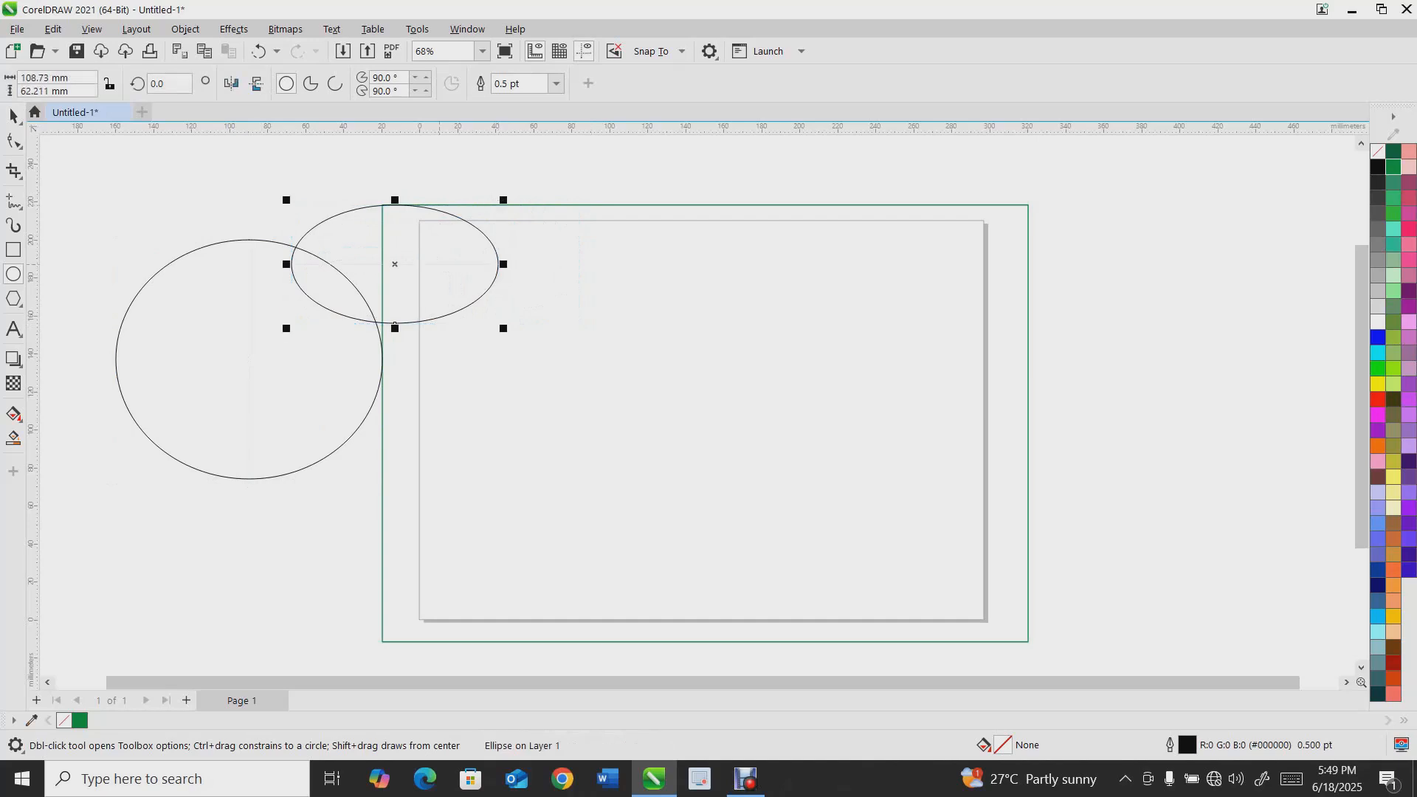
pyautogui.hotkey('ctrl', 'z')
# Move the ellipse slightly left with the Pick tool
pyautogui.click(13, 115)
pyautogui.moveTo(188, 253); pyautogui.dragTo(265, 210)
pyautogui.moveTo(195, 294); pyautogui.dragTo(332, 427)
pyautogui.moveTo(463, 317); pyautogui.dragTo(208, 242)
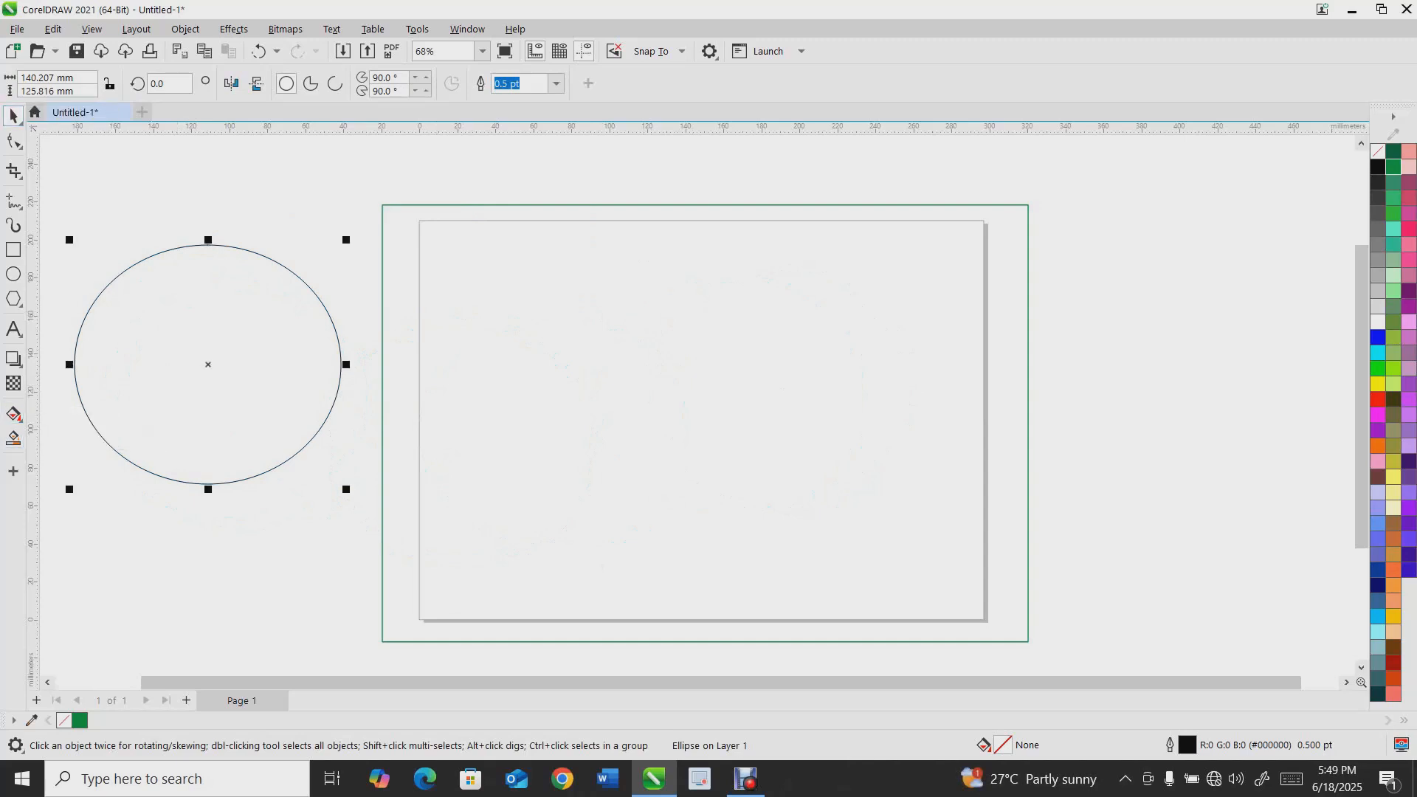
pyautogui.click(13, 471)
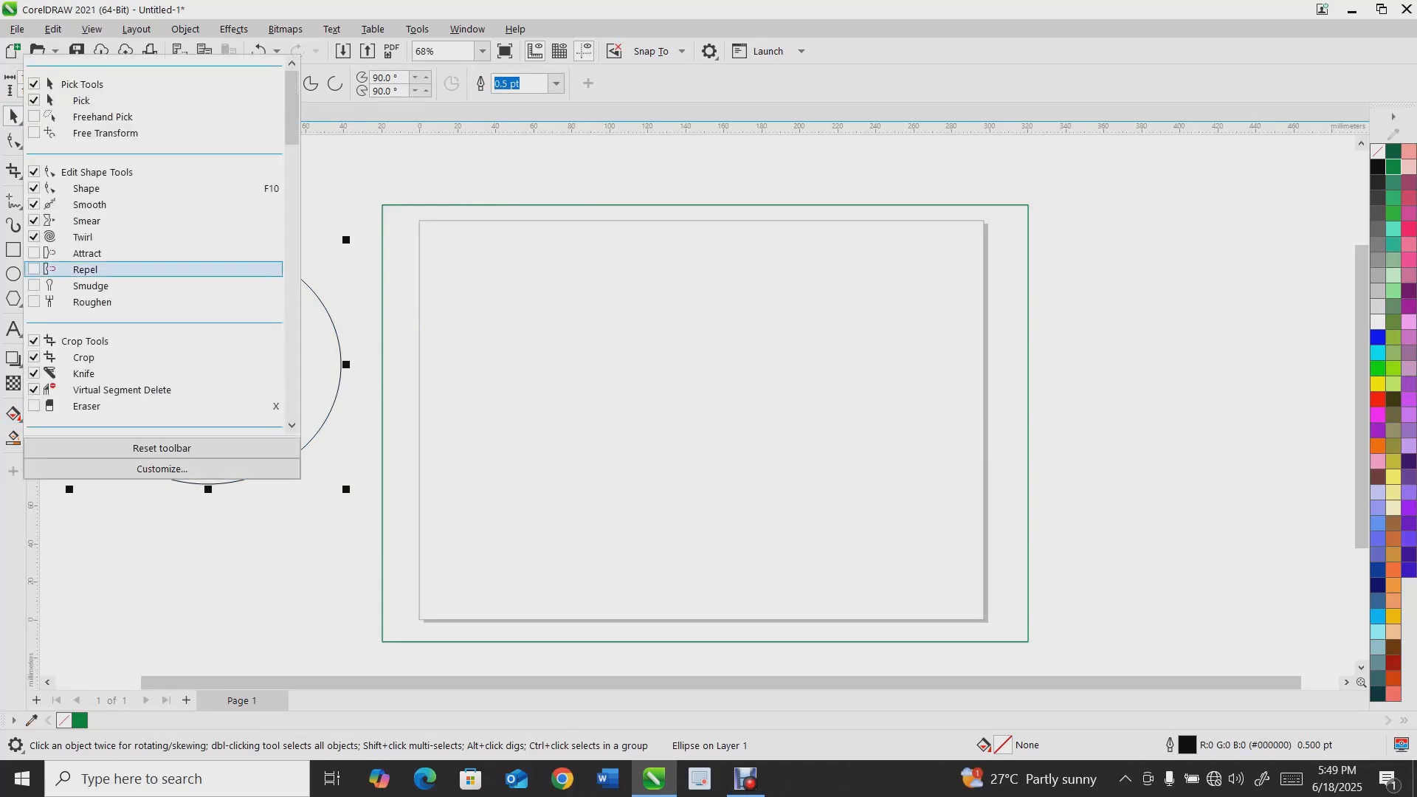
pyautogui.press('Escape')
# Move the ellipse slightly right so it sits beside the rectangle
pyautogui.scroll(-2, 136, 344)
pyautogui.scroll(2, 137, 347)
pyautogui.moveTo(195, 360); pyautogui.dragTo(231, 340)
pyautogui.click(20, 147)
pyautogui.click(20, 122)
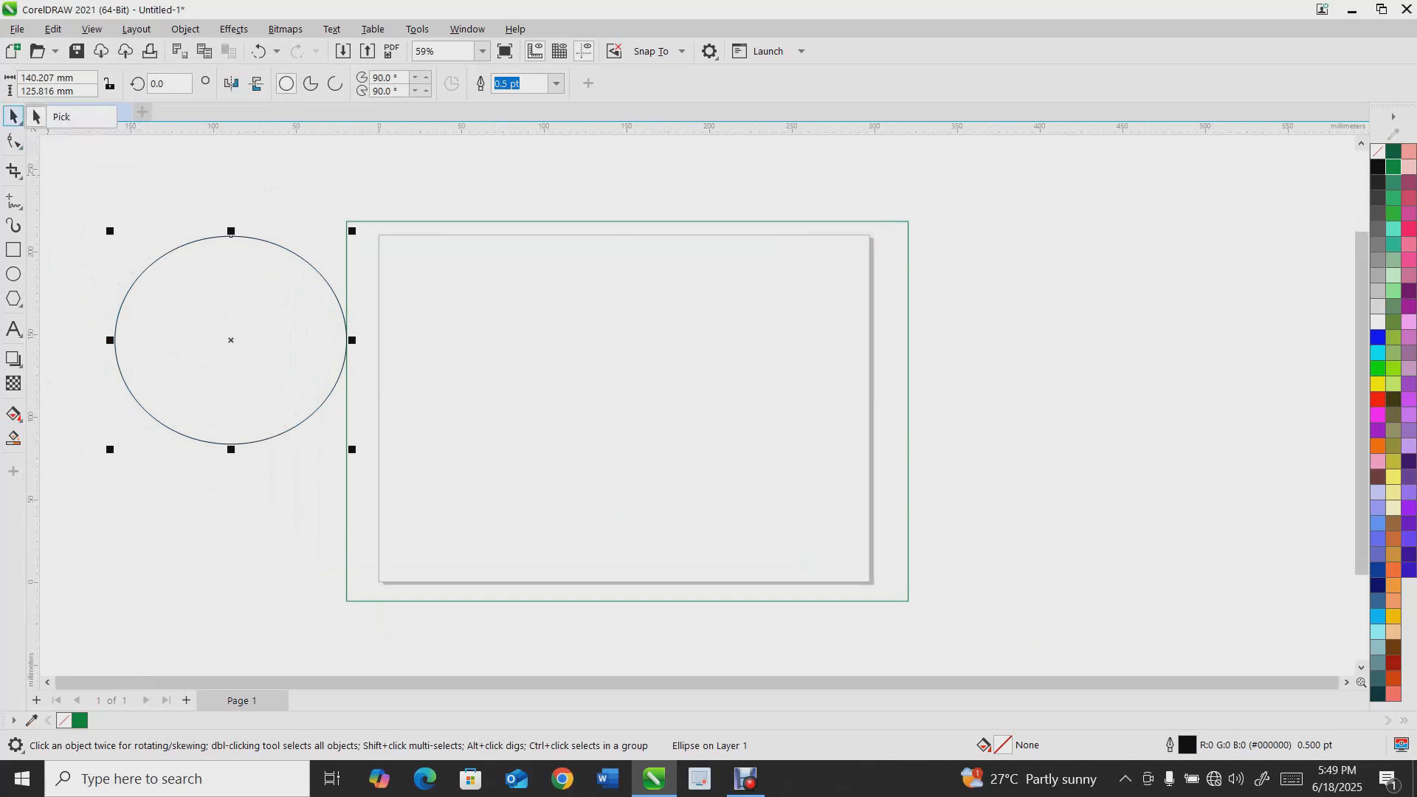
# Move the ellipse slightly up and delete it
pyautogui.moveTo(231, 235); pyautogui.dragTo(258, 200)
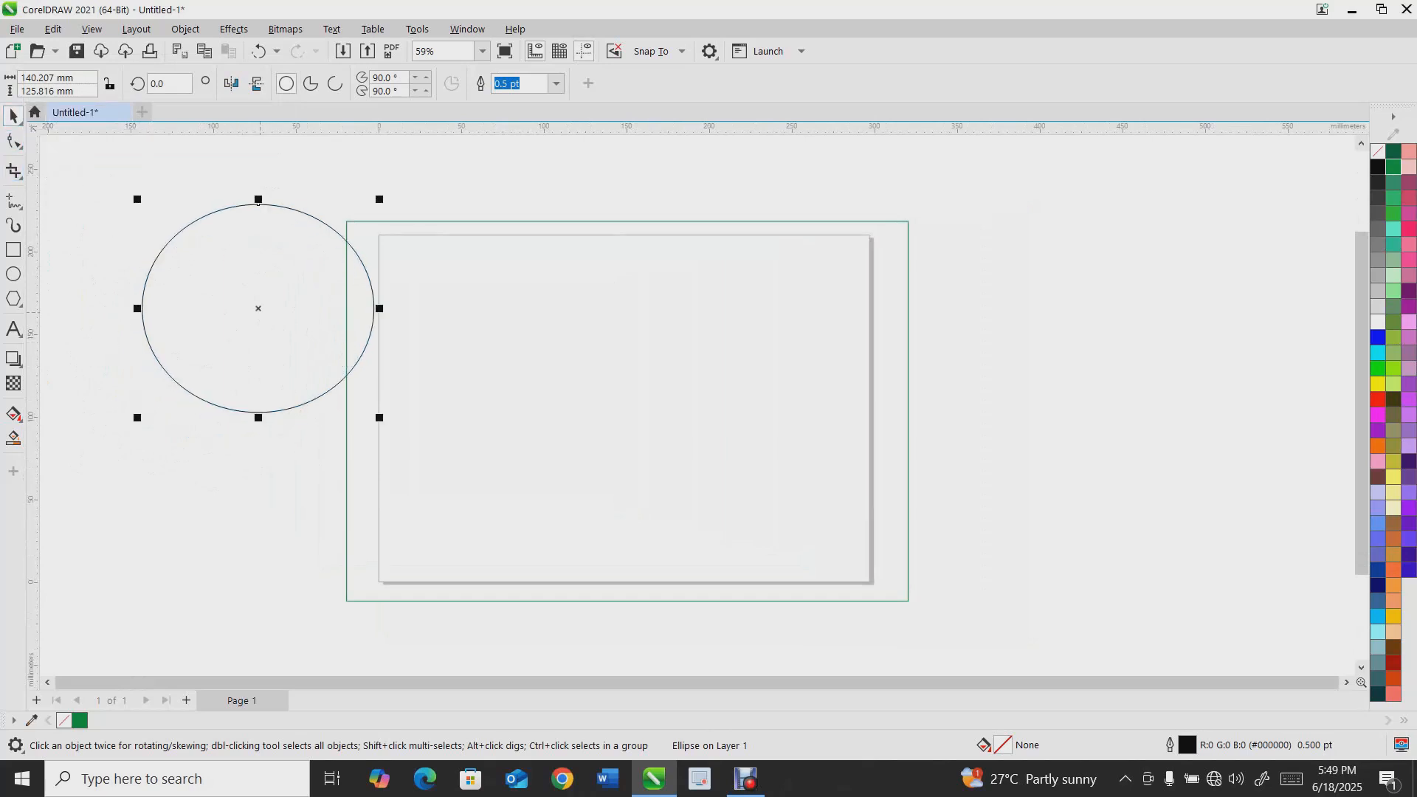
pyautogui.press('Delete')
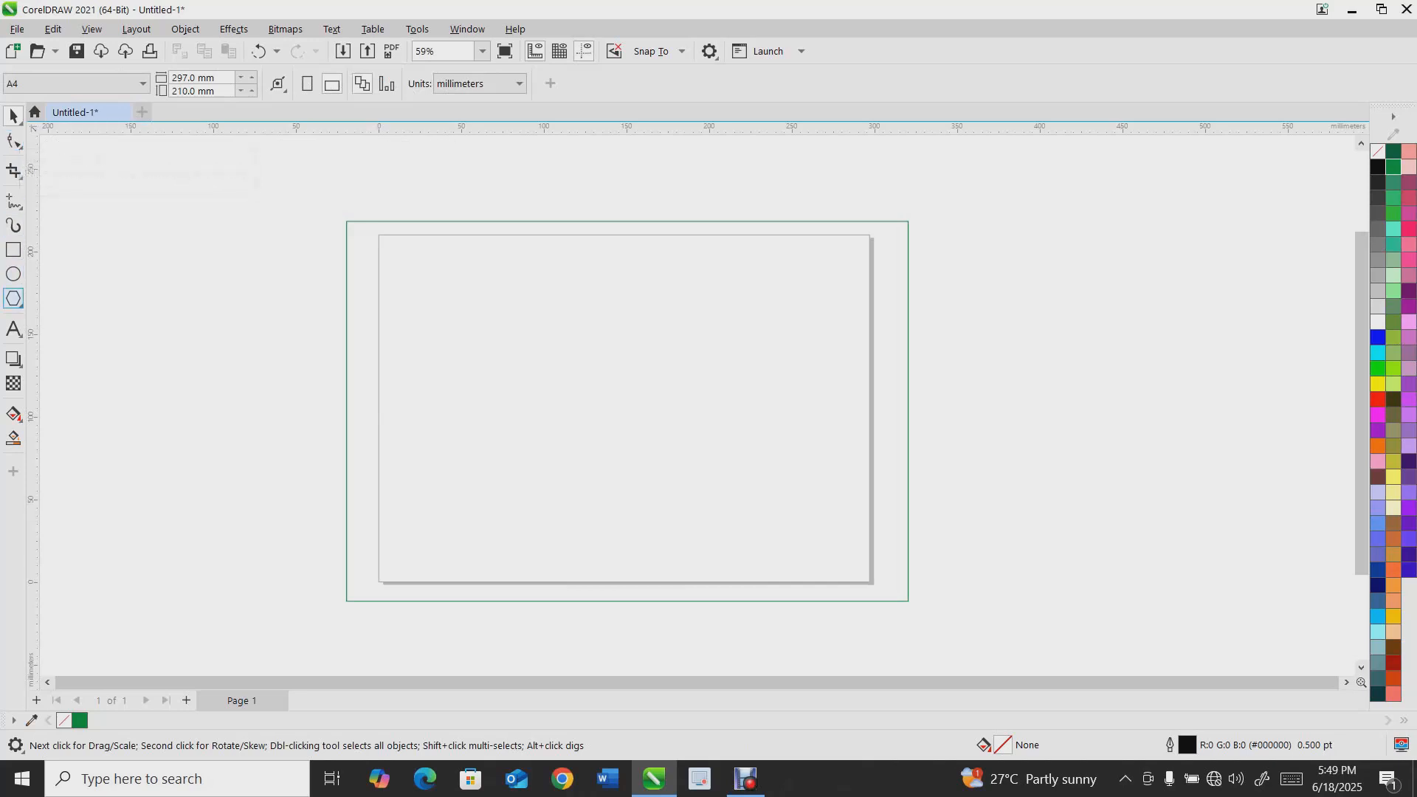
# Draw a rectangle about 254 × 65 mm overlapping the page's left edge
pyautogui.moveTo(115, 244); pyautogui.dragTo(536, 351)
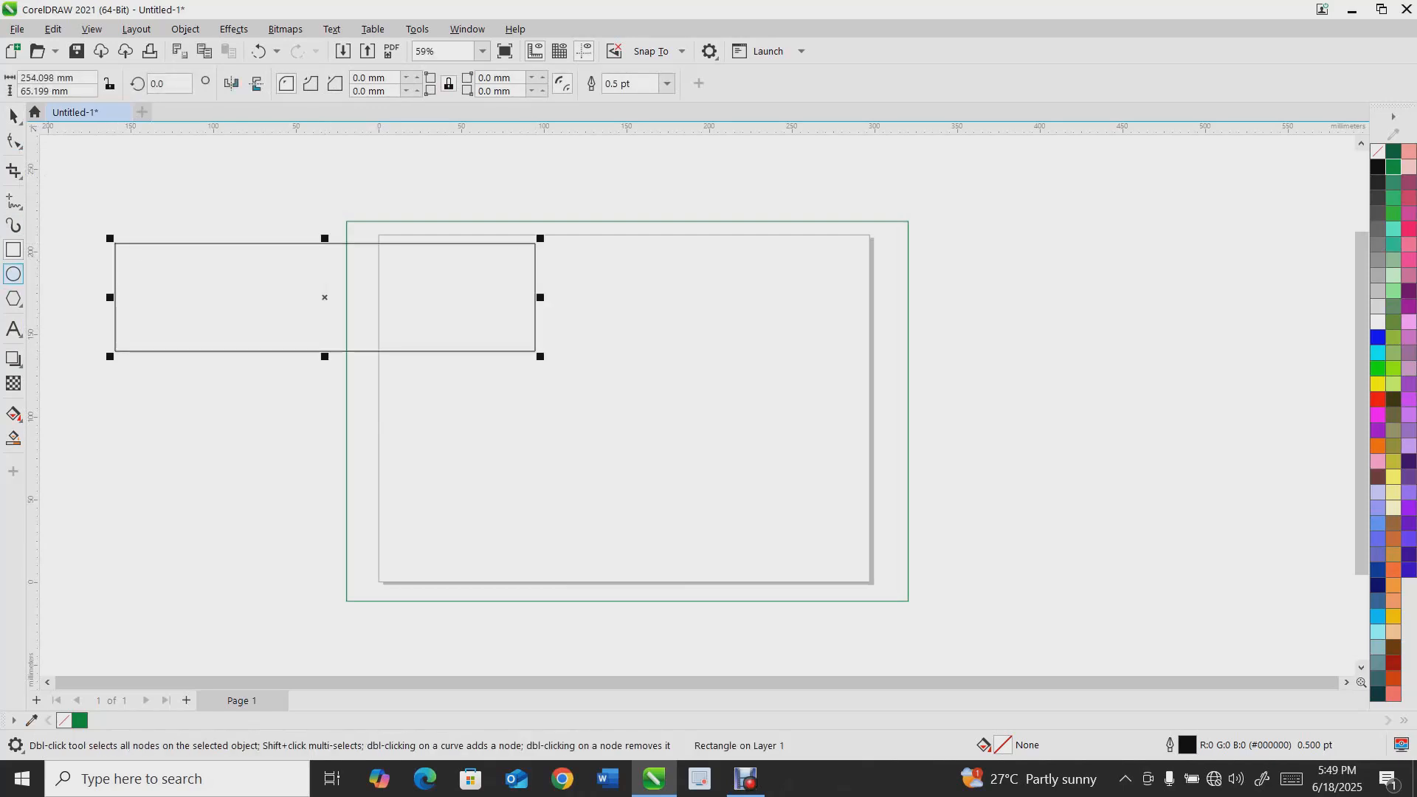
# Draw a small ellipse on the rectangle's top edge and undo it
pyautogui.click(14, 274)
pyautogui.moveTo(283, 203); pyautogui.dragTo(382, 280)
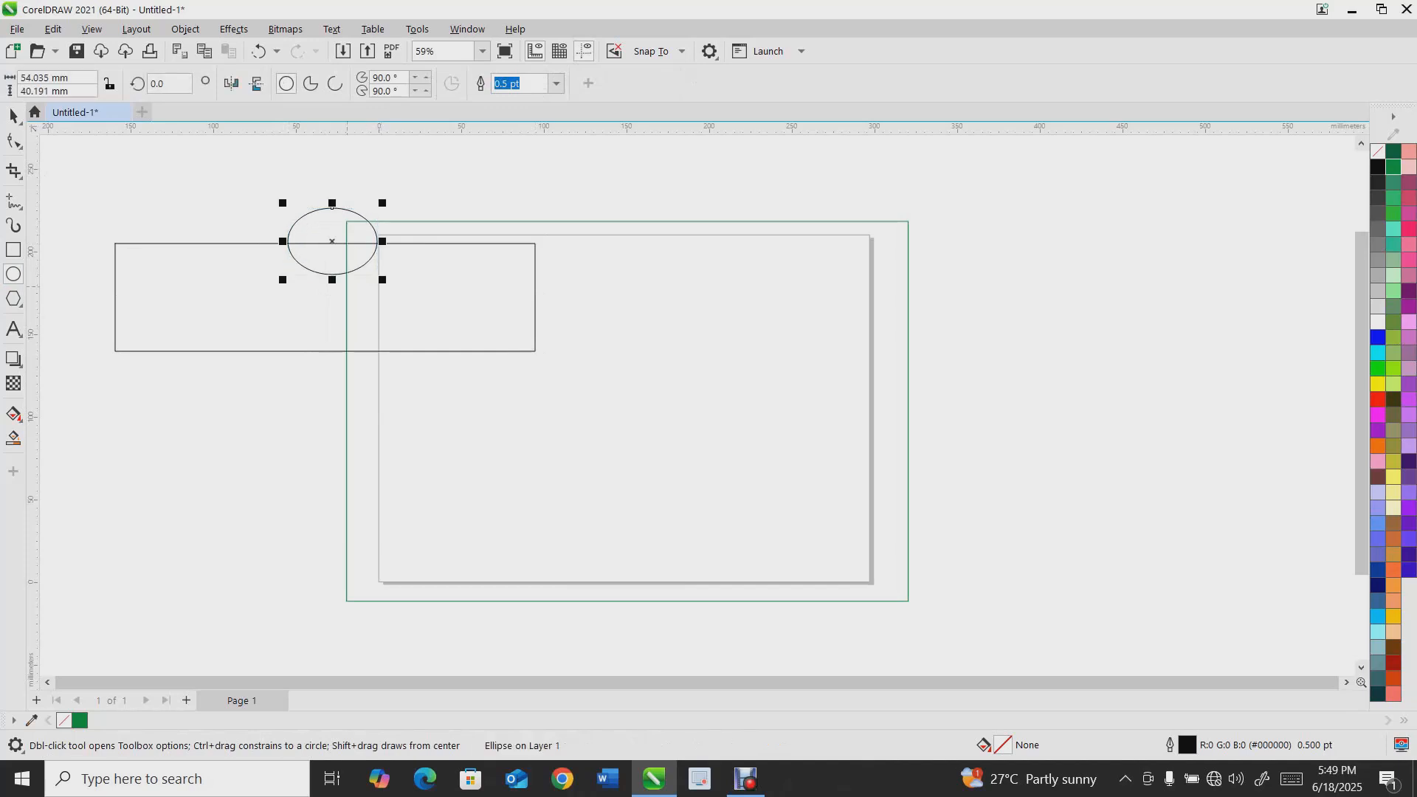
pyautogui.press('space')
pyautogui.click(269, 313)
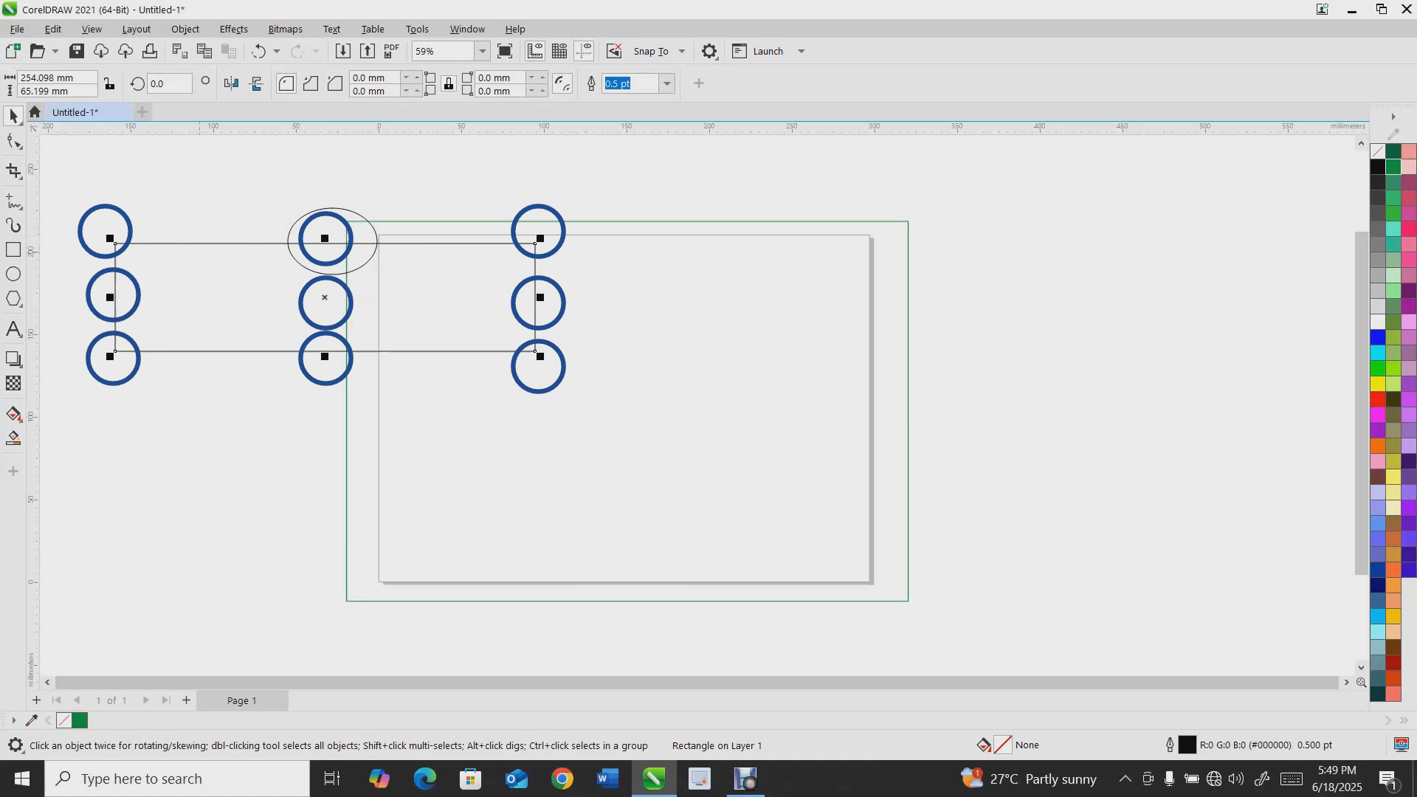
pyautogui.click(361, 214)
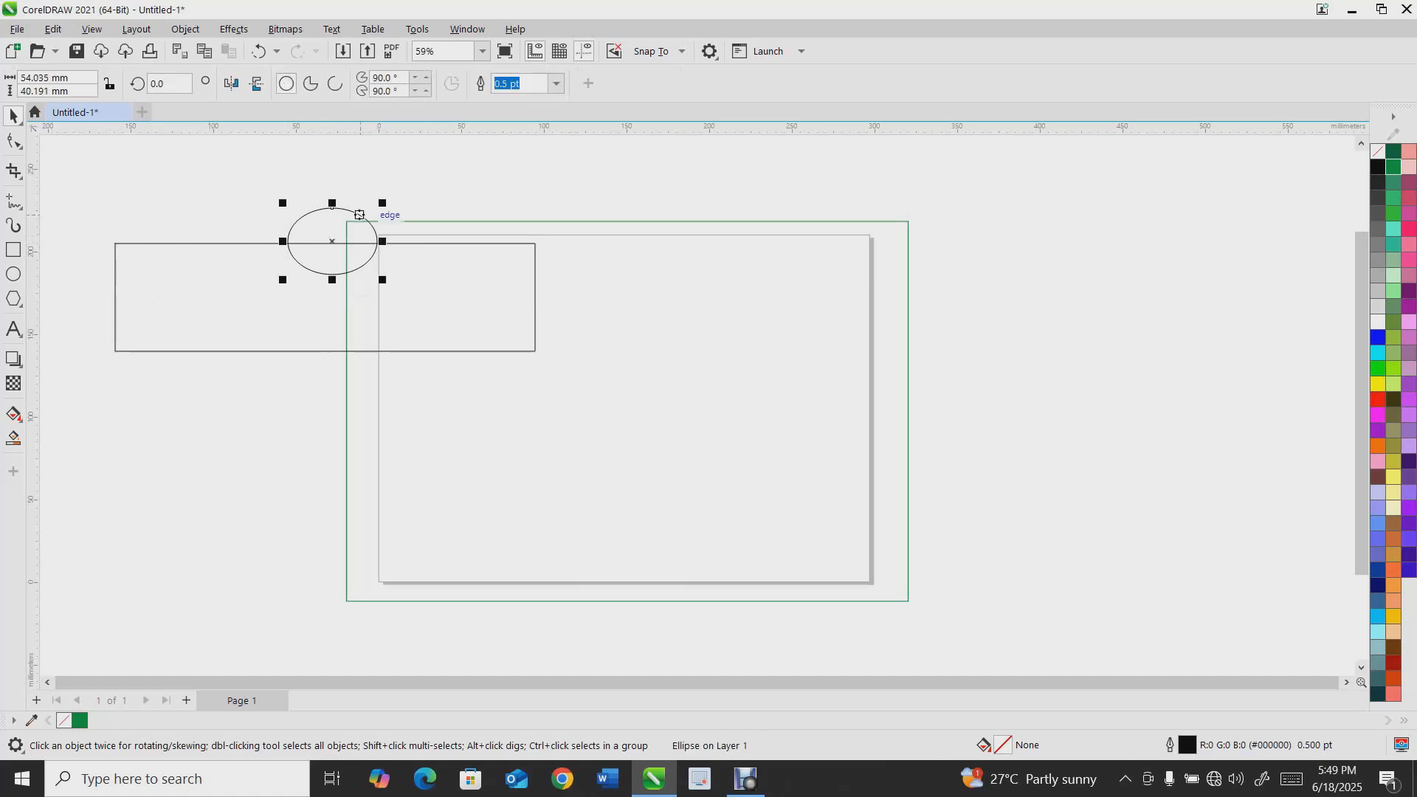
pyautogui.hotkey('ctrl', 'z')
pyautogui.hotkey('ctrl', 'z')
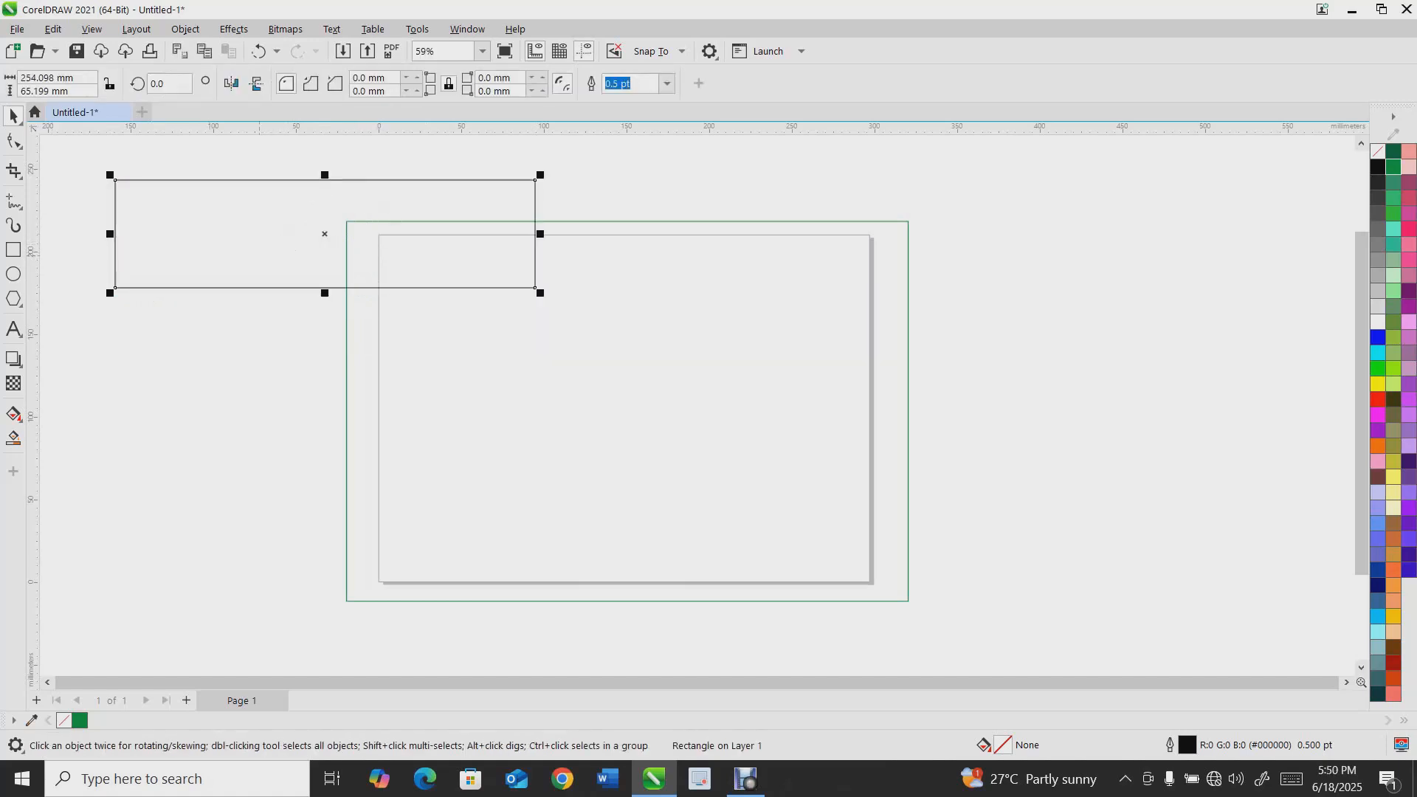
# Reduce the rectangle's height to about 39 mm
pyautogui.moveTo(325, 293); pyautogui.dragTo(295, 209)
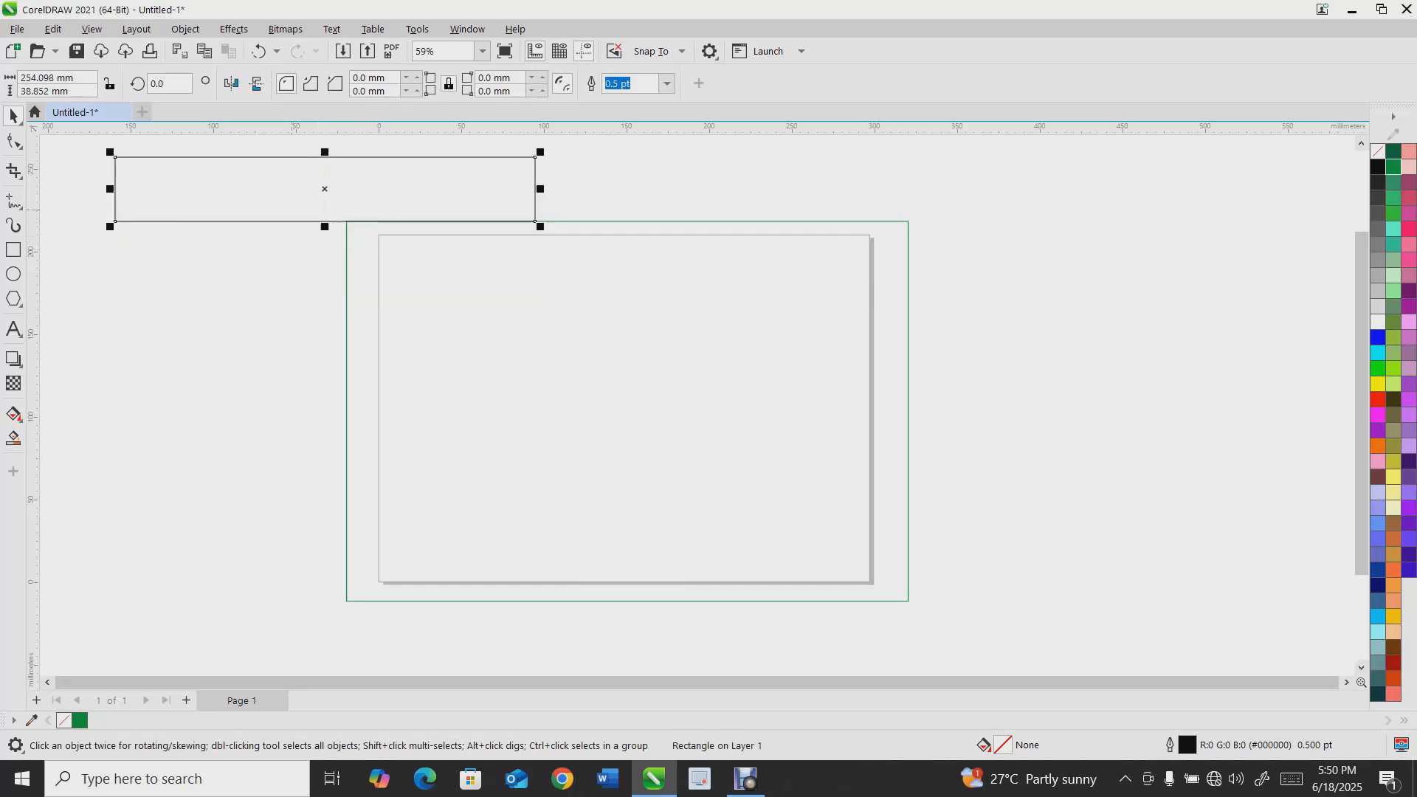
# Round the rectangle's corners with the Shape tool and undo the rounding
pyautogui.press('F10')
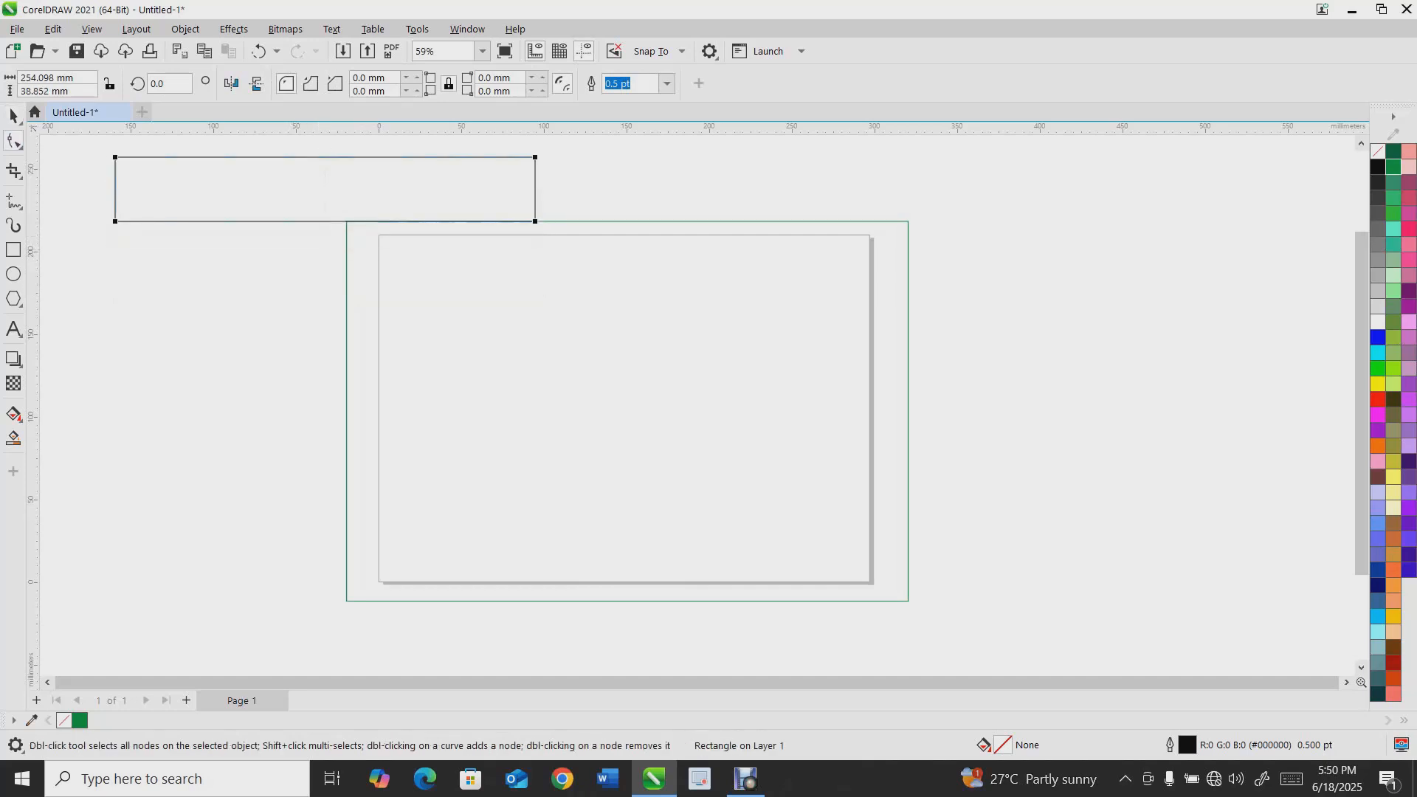
pyautogui.moveTo(115, 157); pyautogui.dragTo(147, 157)
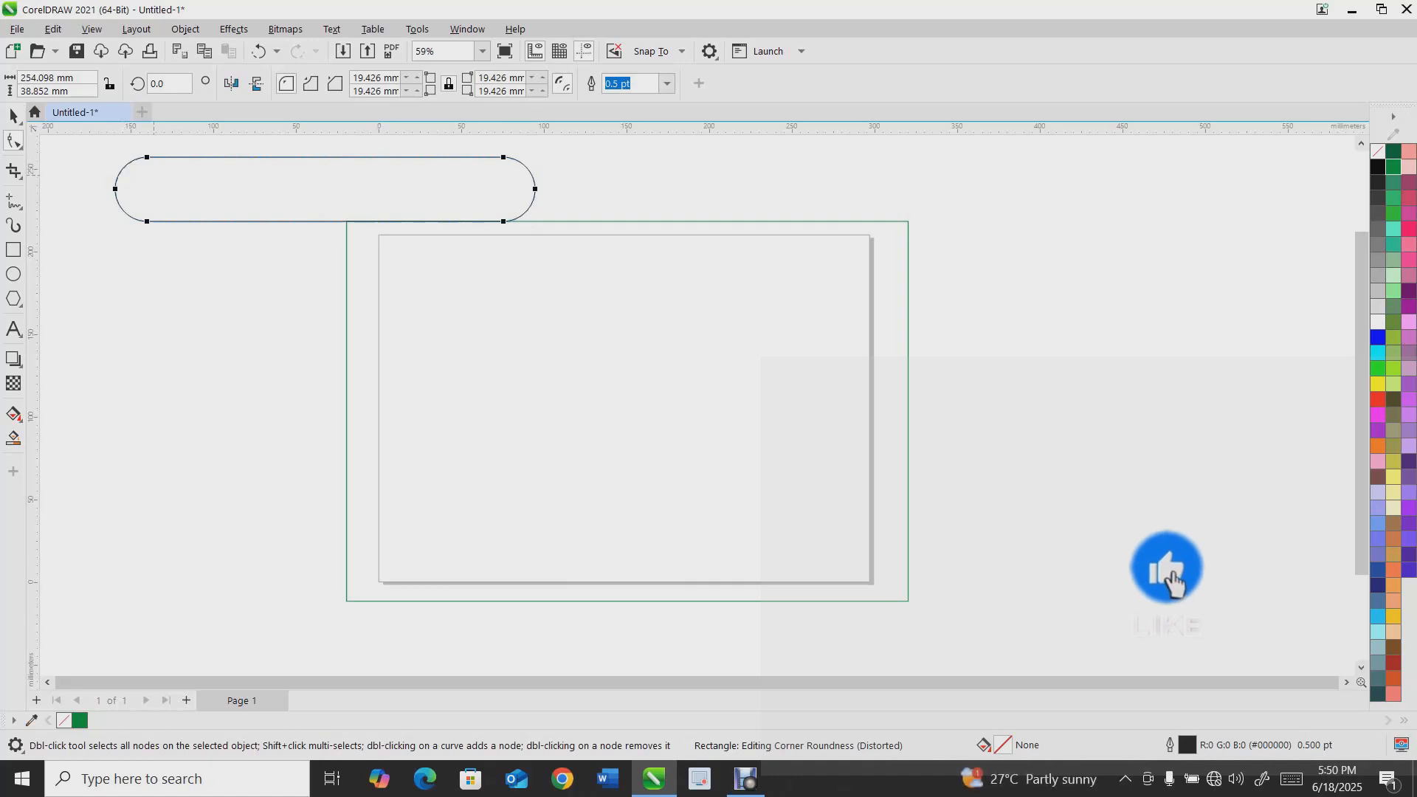
pyautogui.press('space')
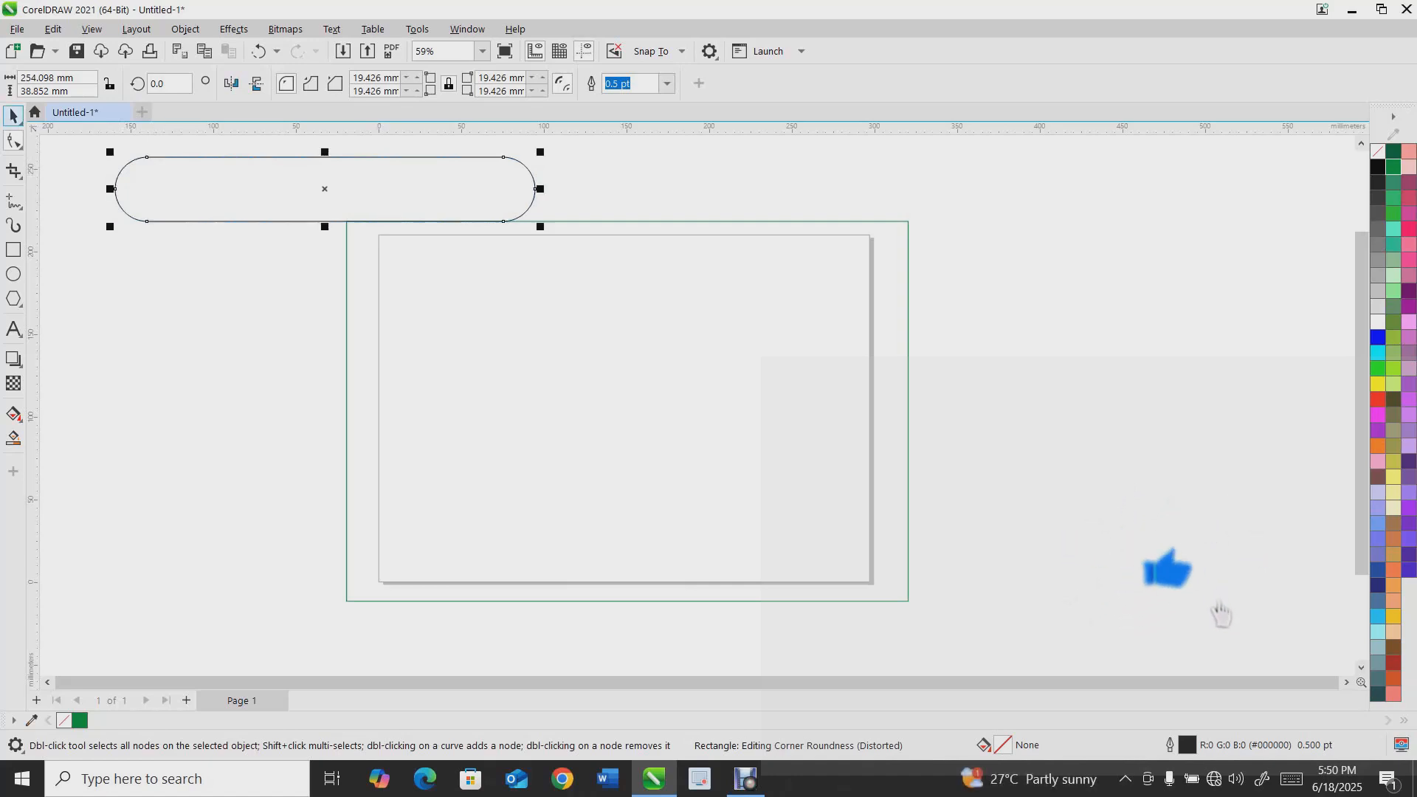
pyautogui.hotkey('ctrl', 'z')
pyautogui.press('space')
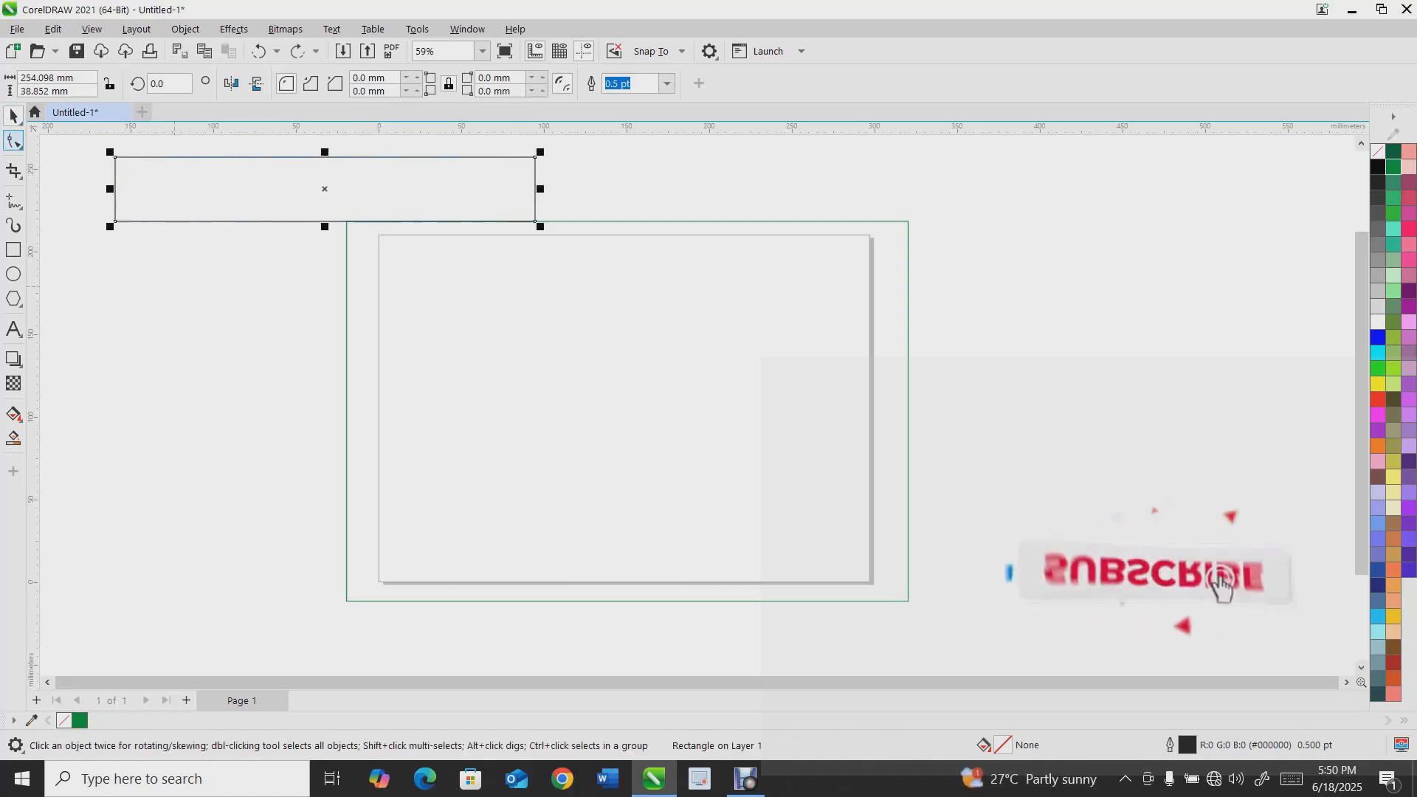
pyautogui.click(13, 140)
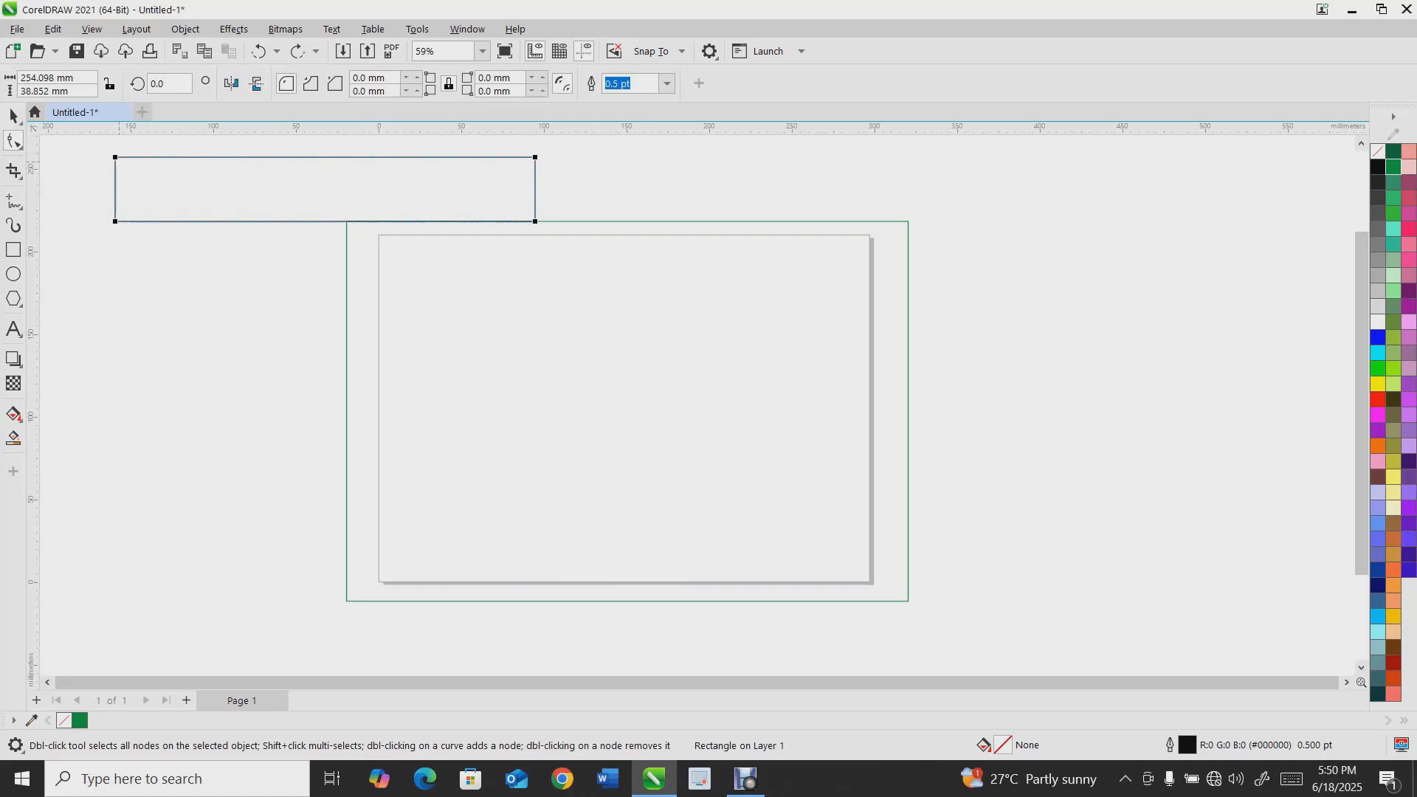
# Round all four corners of the rectangle to 19.426 mm with the Shape tool
pyautogui.moveTo(137, 158); pyautogui.dragTo(173, 158)
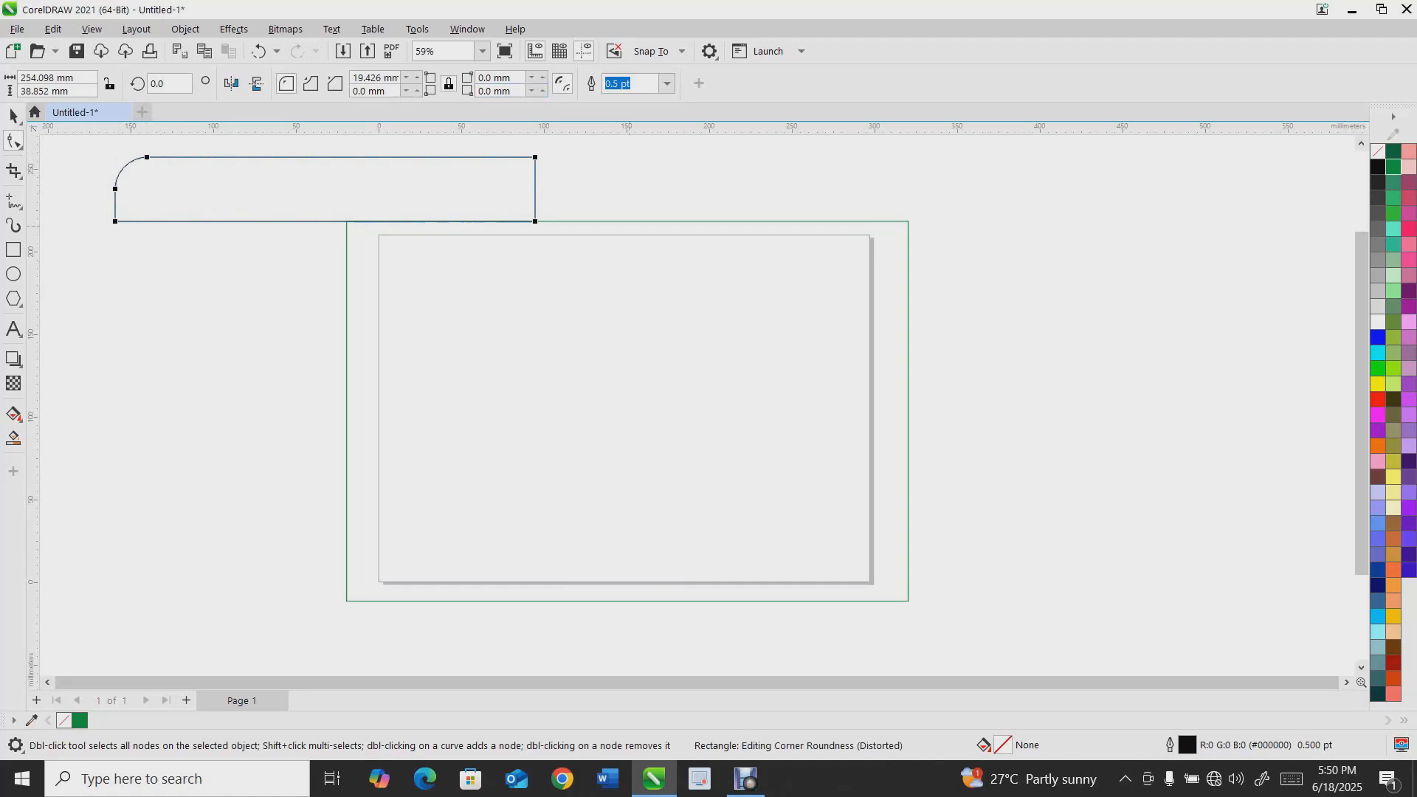
pyautogui.moveTo(536, 221); pyautogui.dragTo(490, 223)
pyautogui.moveTo(115, 221); pyautogui.dragTo(159, 222)
pyautogui.hotkey('ctrl', 'z')
pyautogui.hotkey('ctrl', 'z')
pyautogui.hotkey('ctrl', 'z')
pyautogui.moveTo(536, 157); pyautogui.dragTo(443, 158)
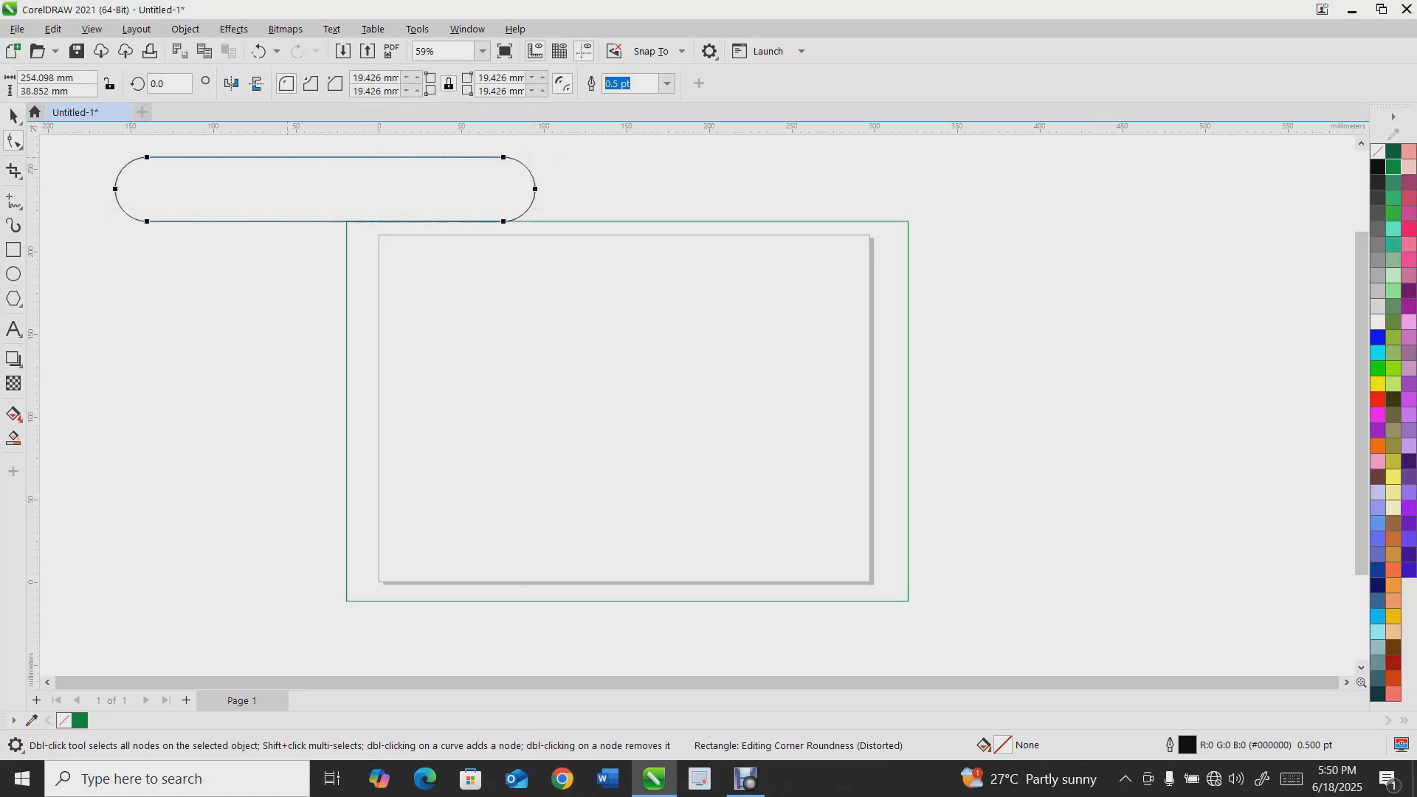
pyautogui.press('space')
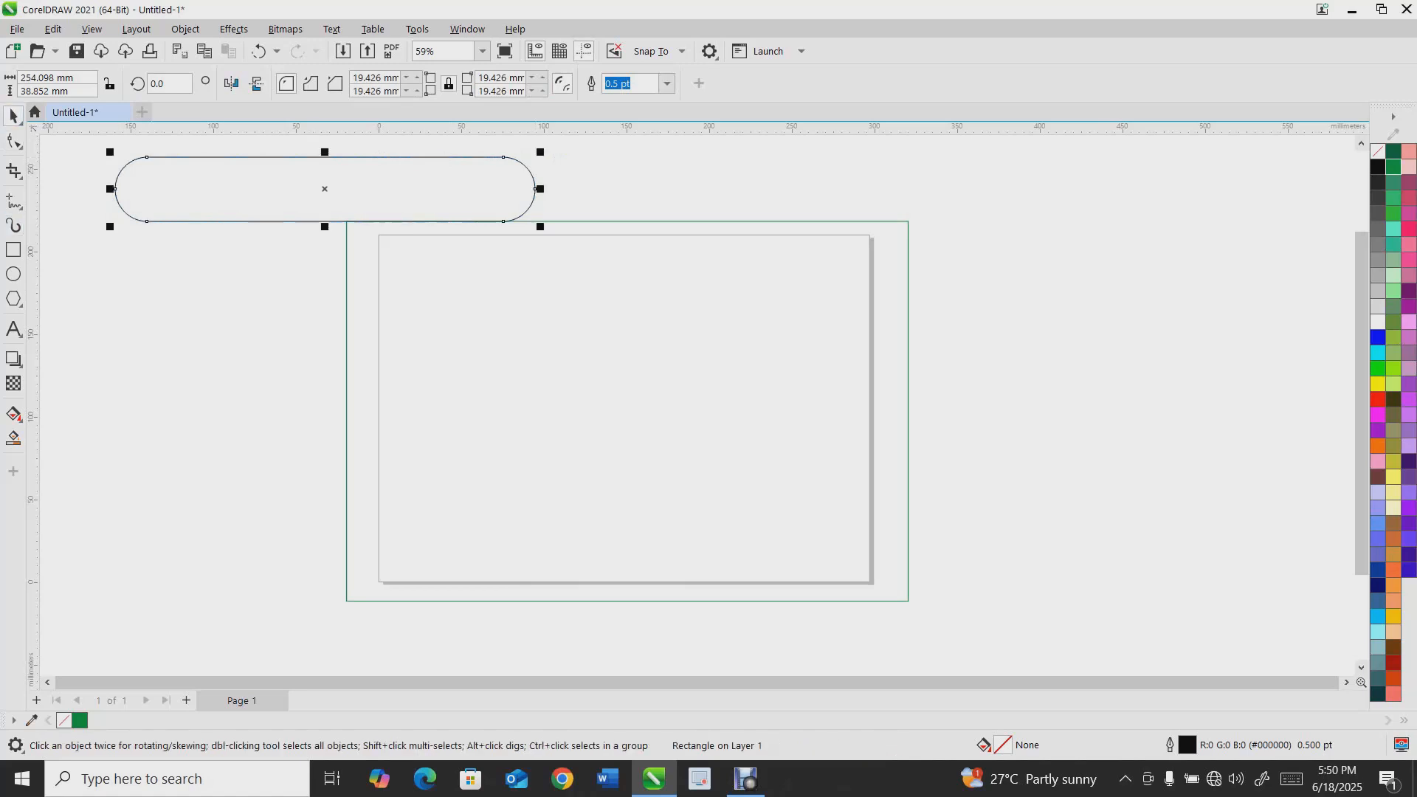
# Add artistic text with a person's full name on two lines left of the page
pyautogui.click(14, 329)
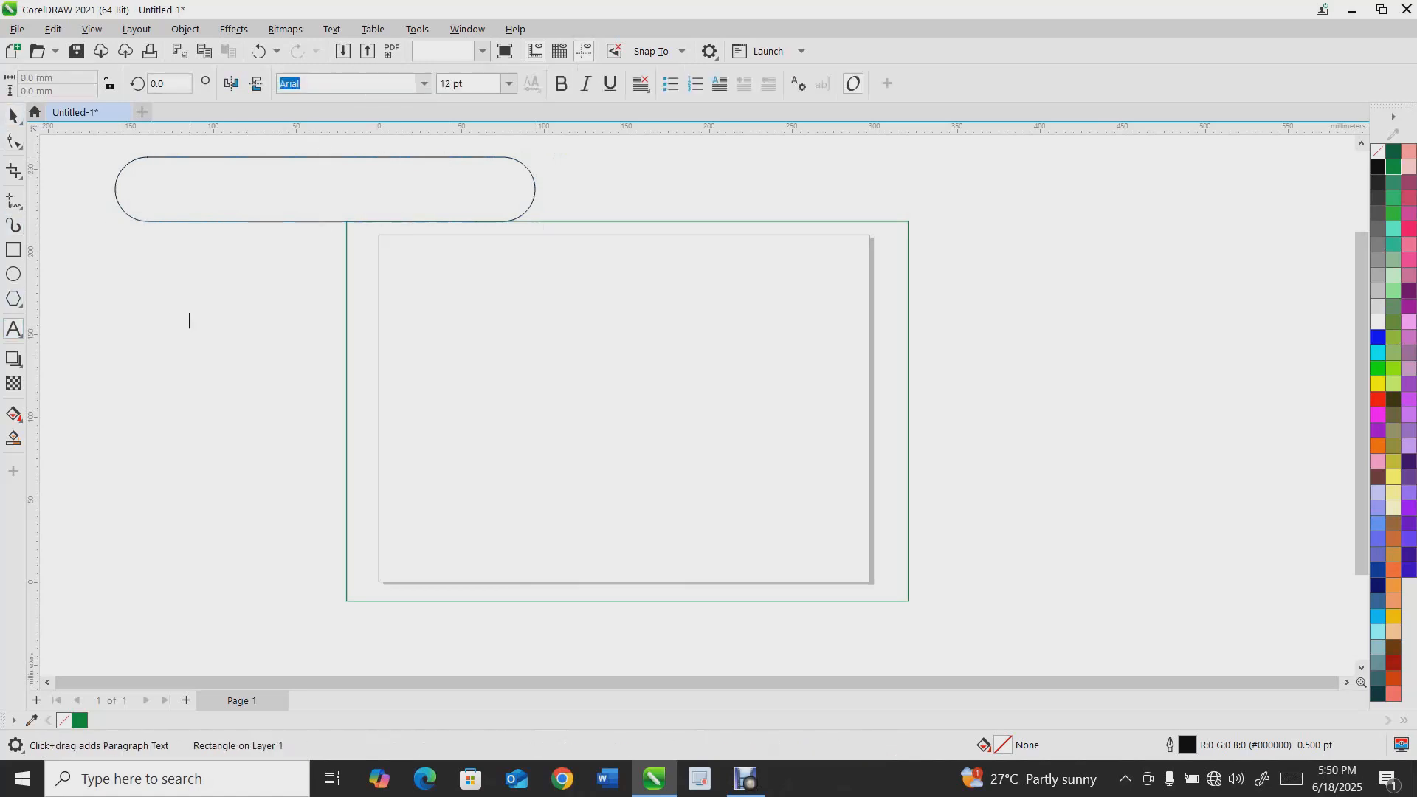
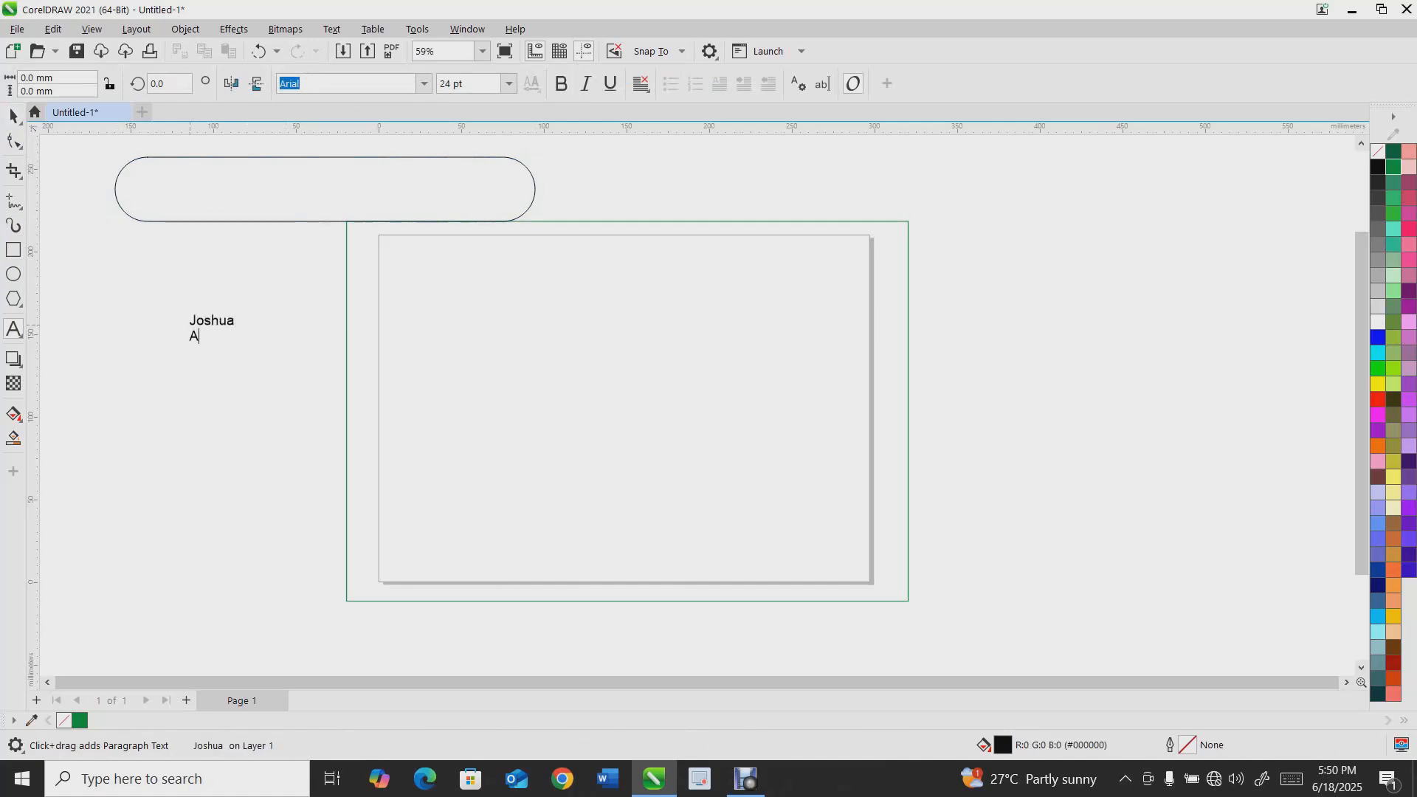
pyautogui.press('Escape')
pyautogui.press('space')
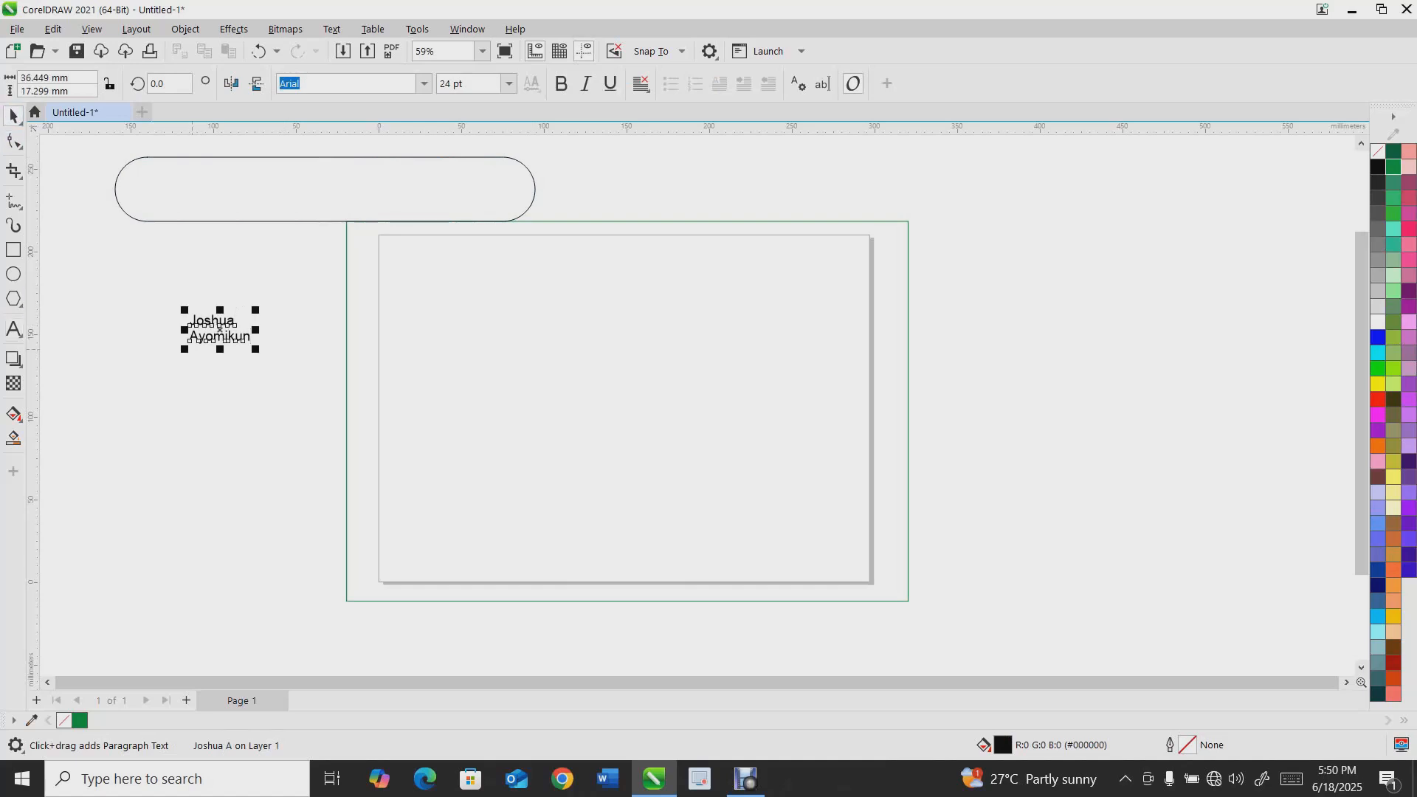
# Enlarge the name text to about 116 pt and move it beside the page
pyautogui.moveTo(255, 310); pyautogui.dragTo(485, 222)
pyautogui.moveTo(285, 267); pyautogui.dragTo(210, 349)
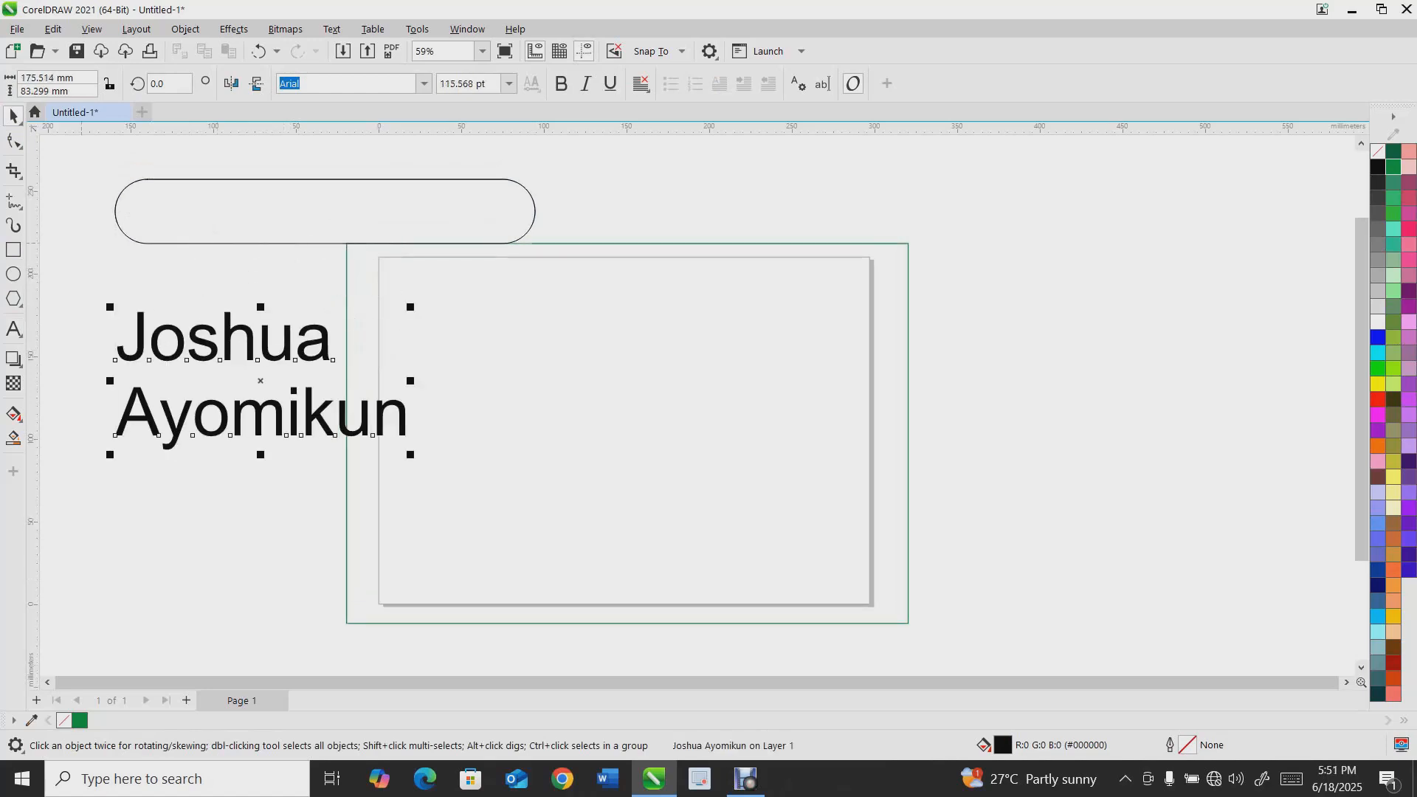
# Widen the character spacing of the name text with the Shape tool
pyautogui.click(13, 140)
pyautogui.moveTo(108, 459)
pyautogui.mouseDown()
pyautogui.moveTo(107, 542)
pyautogui.moveTo(107, 379)
pyautogui.moveTo(108, 448)
pyautogui.mouseUp()
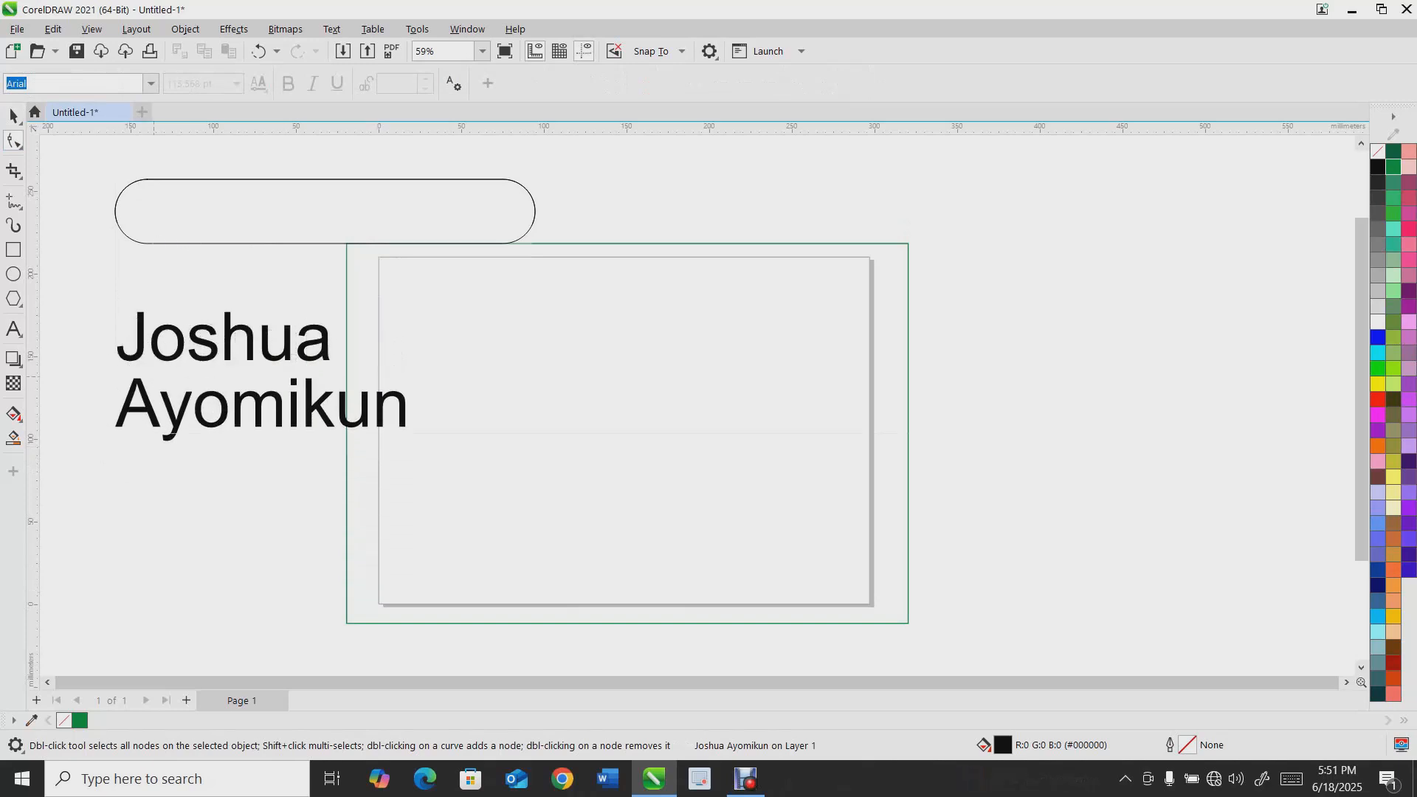
pyautogui.moveTo(412, 448); pyautogui.dragTo(621, 448)
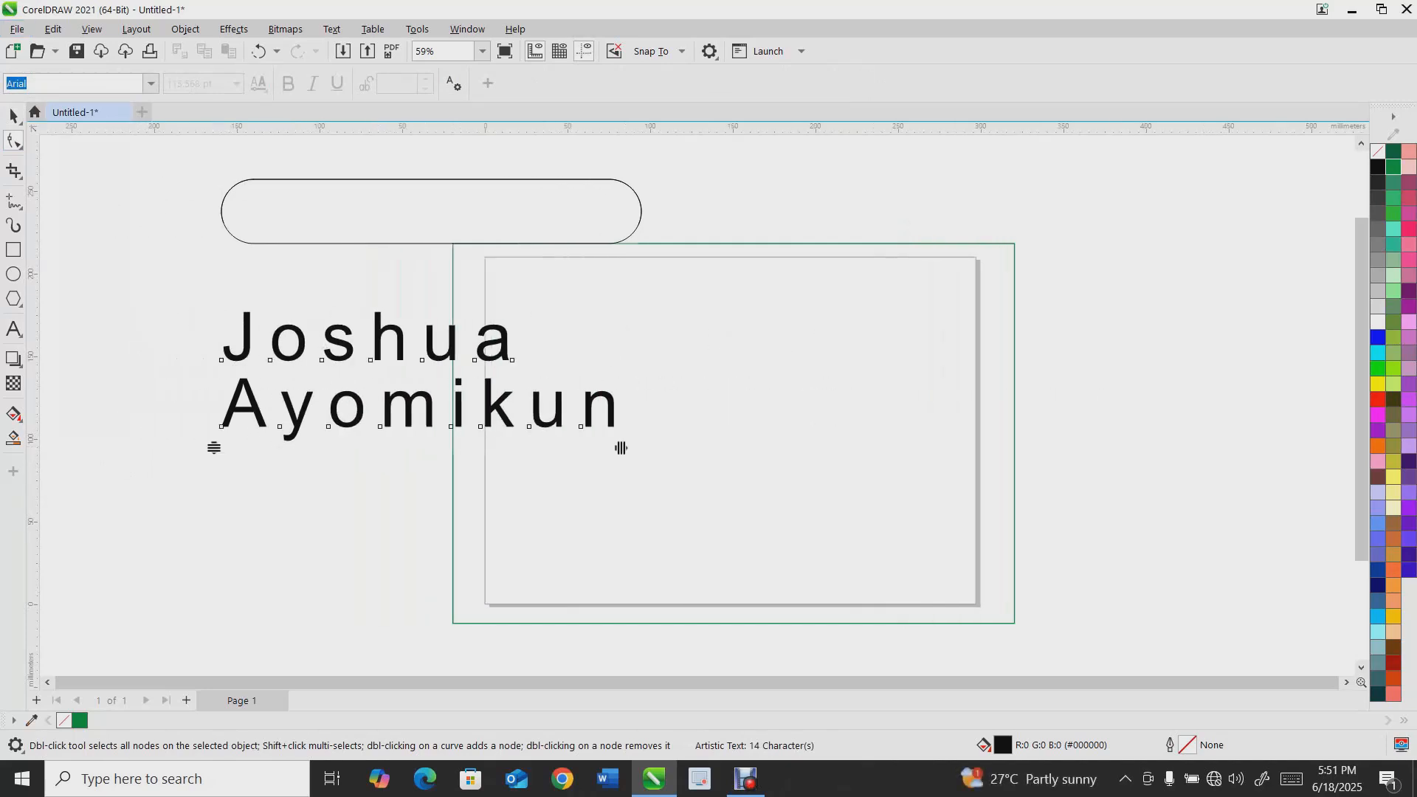
pyautogui.press('space')
# Move the name text above the rounded rectangle
pyautogui.moveTo(443, 376); pyautogui.dragTo(316, 380)
pyautogui.scroll(-2, 228, 393)
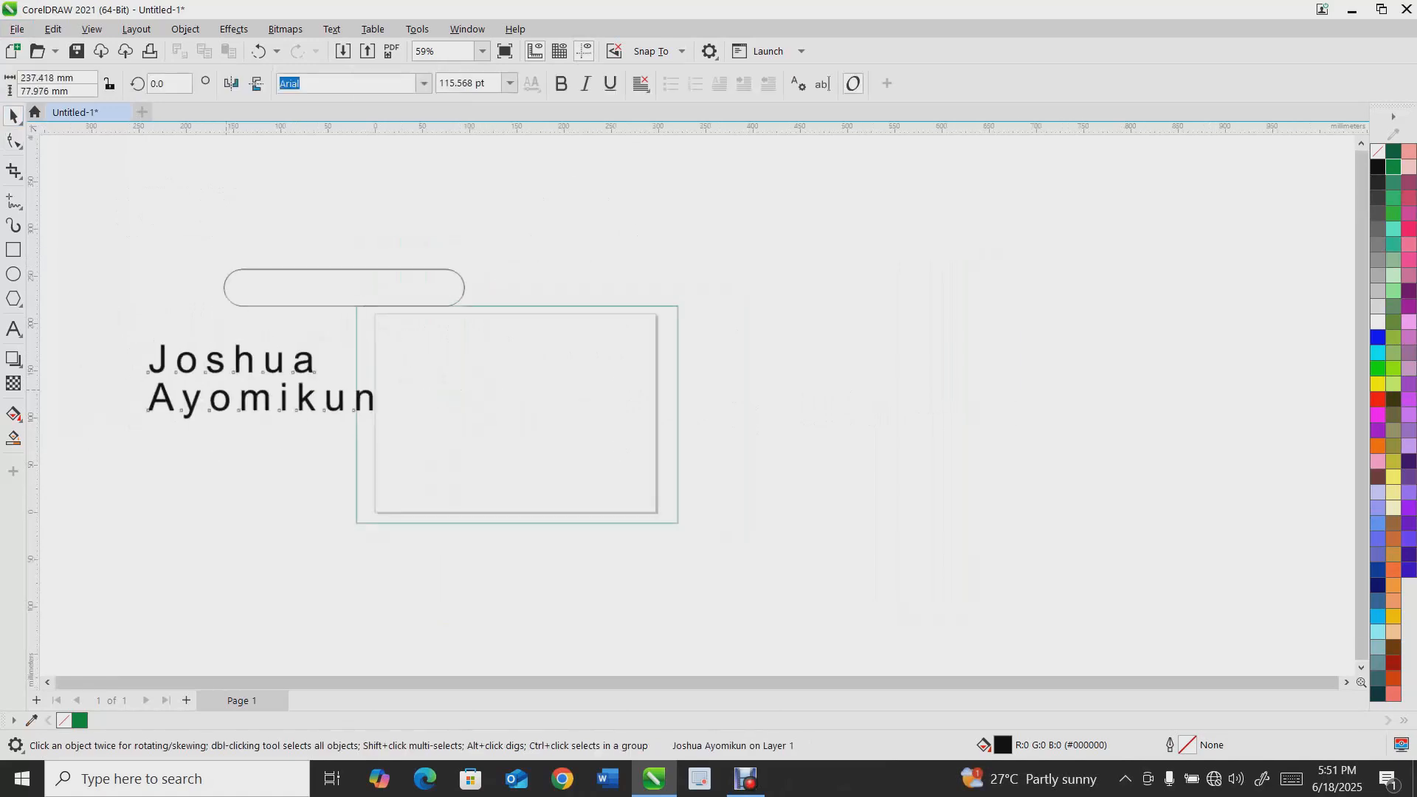
pyautogui.moveTo(110, 318); pyautogui.dragTo(400, 439)
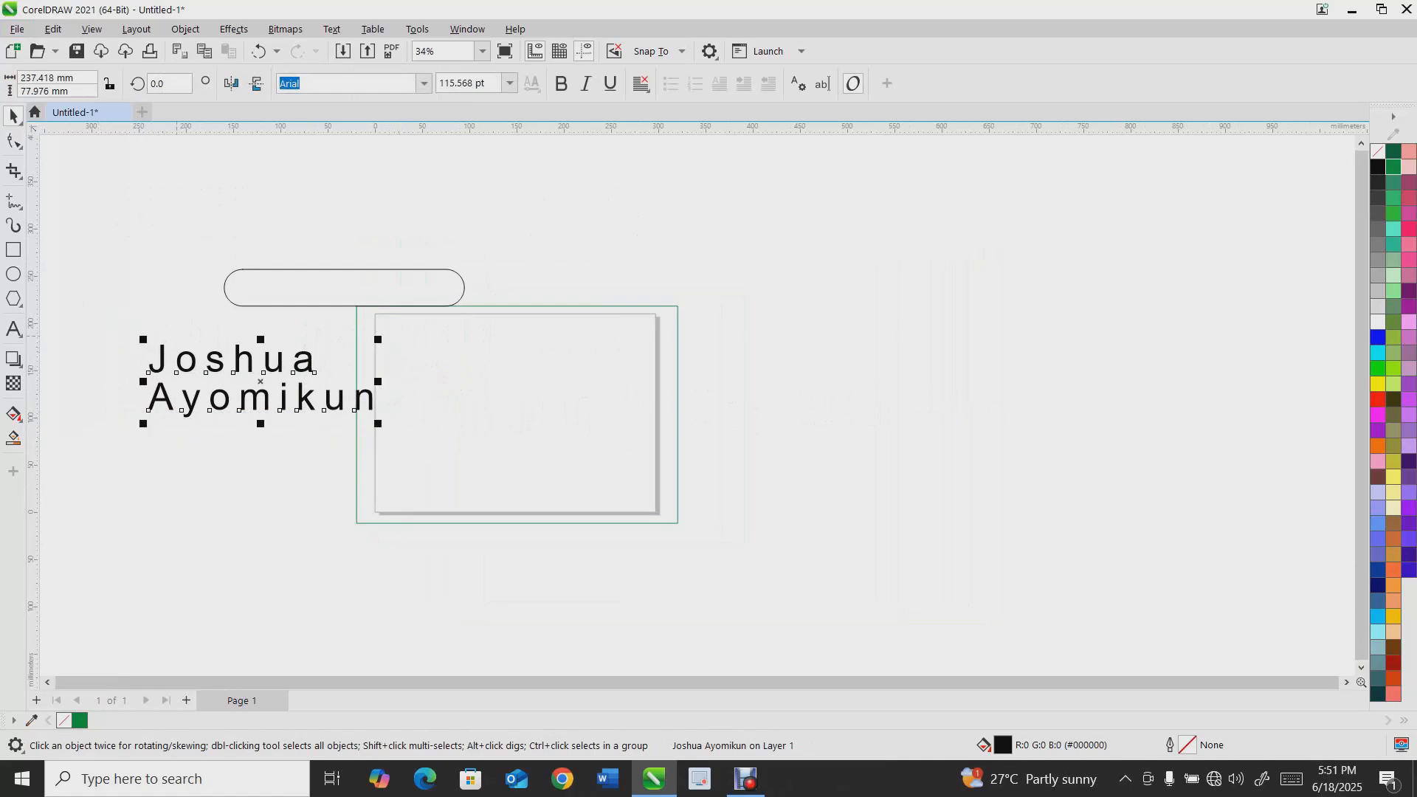
pyautogui.moveTo(246, 397); pyautogui.dragTo(353, 235)
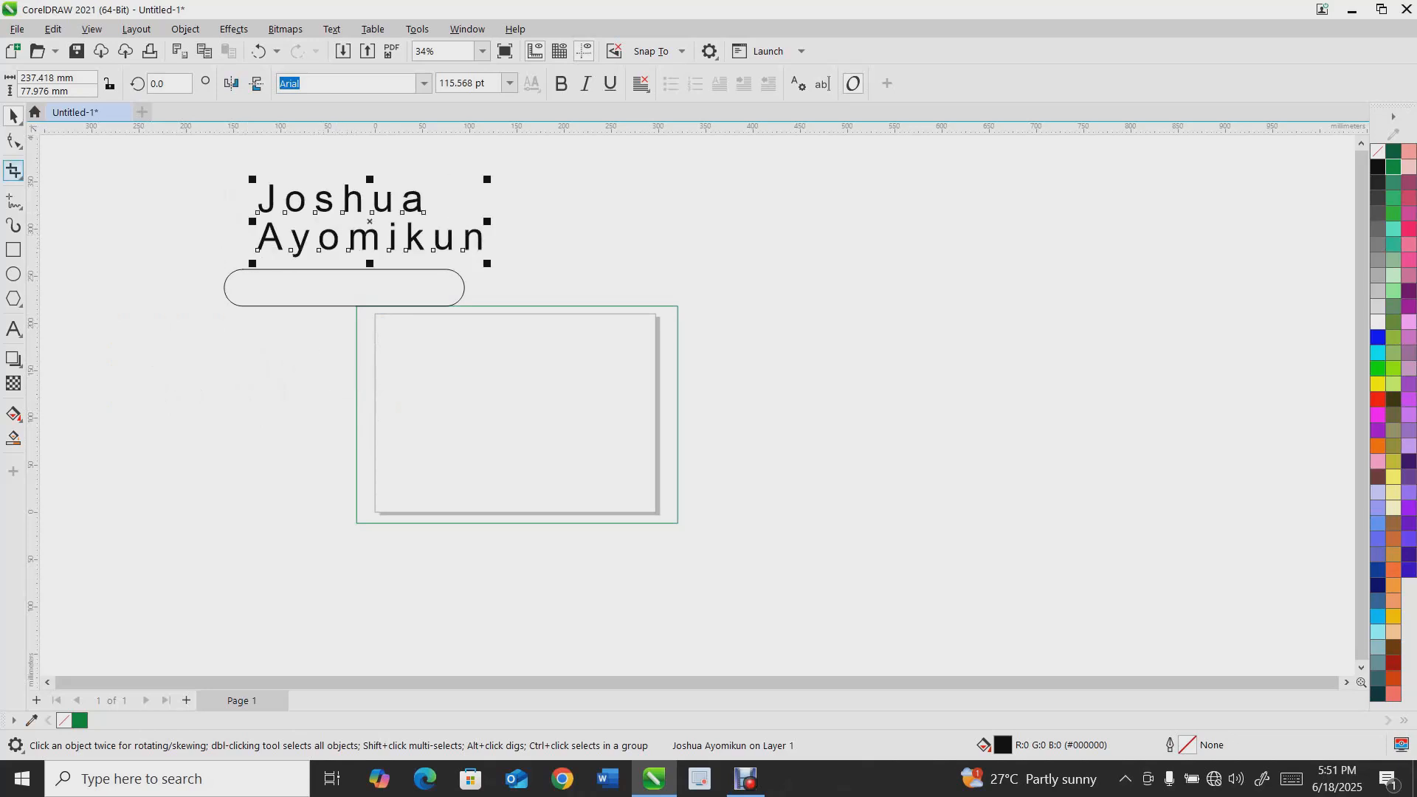
pyautogui.click(15, 142)
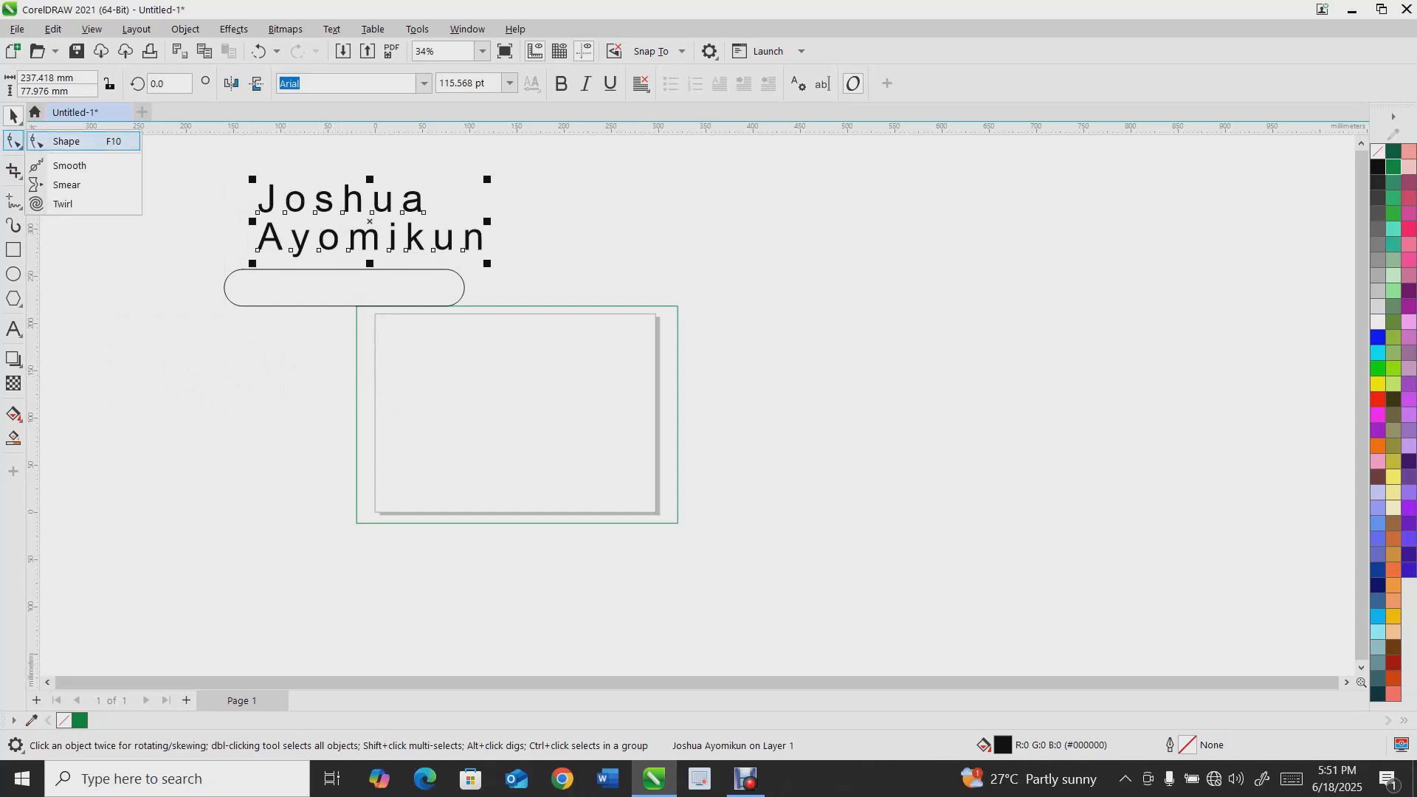
pyautogui.click(70, 166)
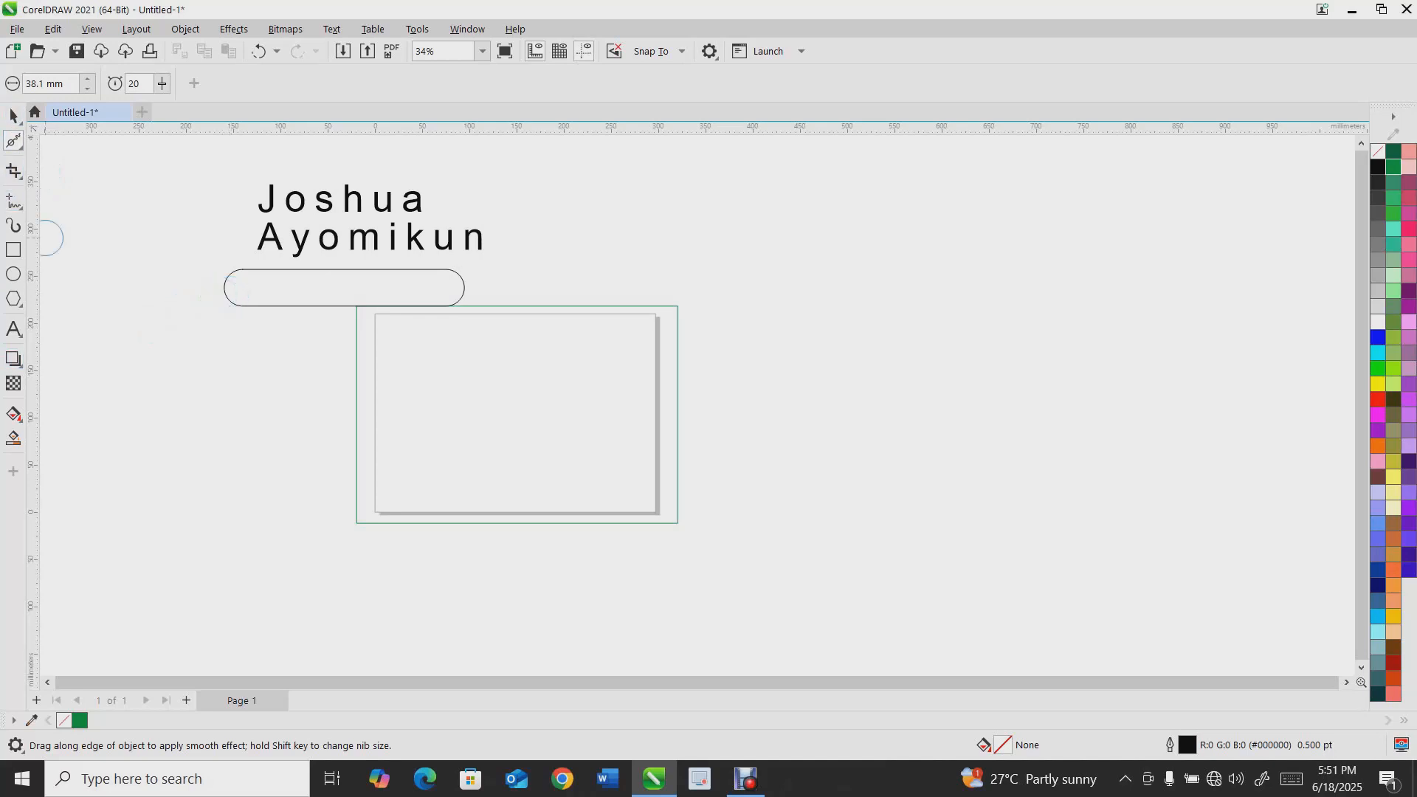
pyautogui.click(13, 140)
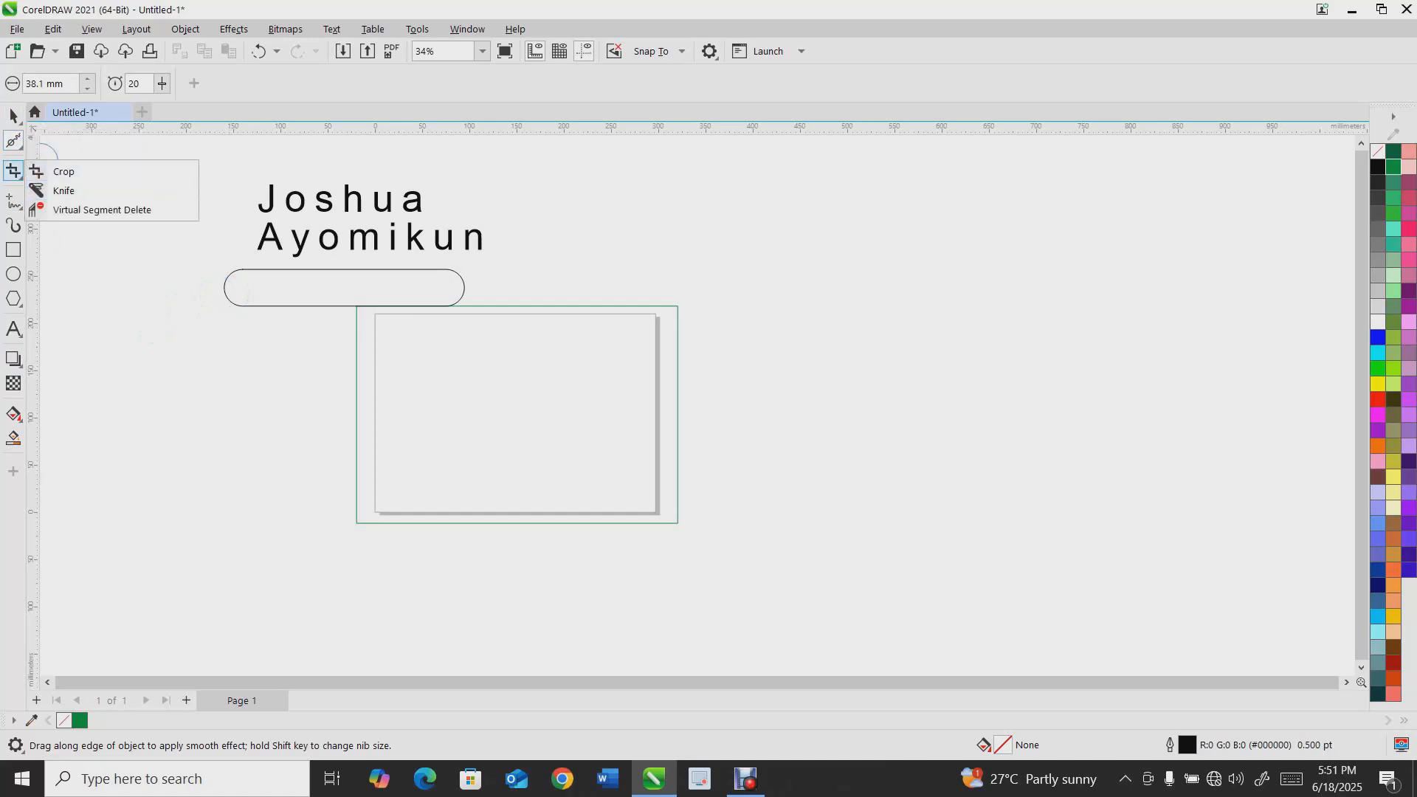
pyautogui.click(67, 185)
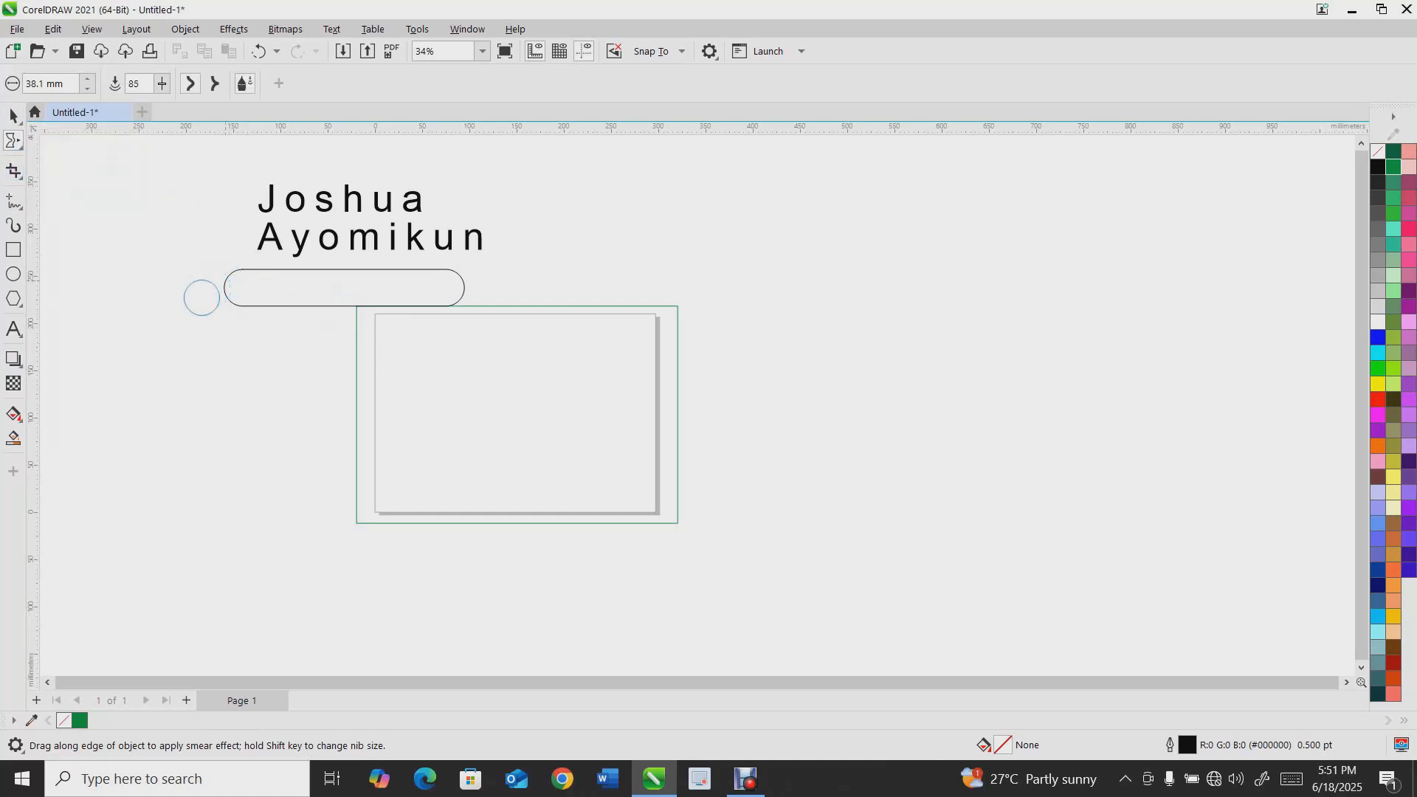
pyautogui.scroll(2, 248, 278)
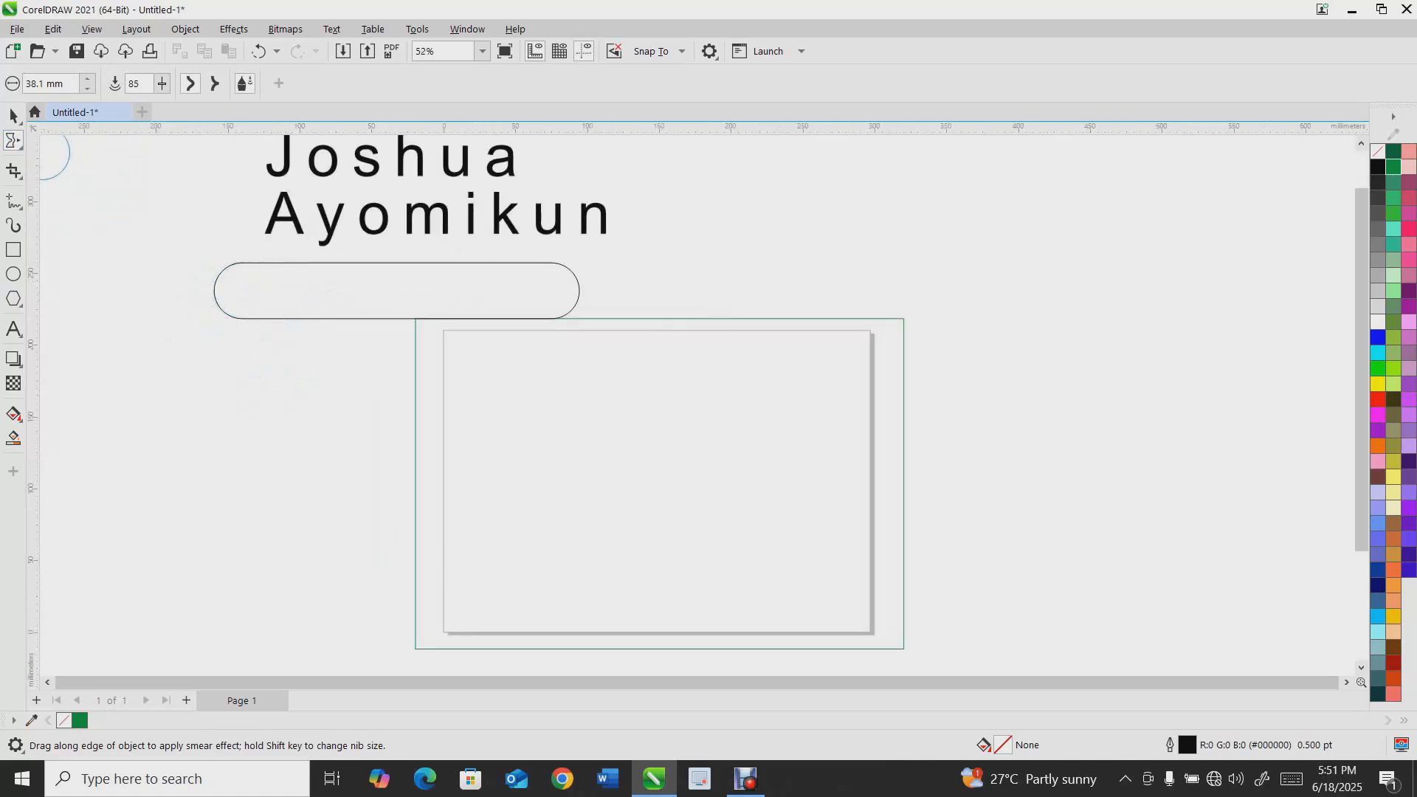
pyautogui.click(20, 144)
pyautogui.click(67, 184)
# Delete the rounded rectangle
pyautogui.click(13, 116)
pyautogui.moveTo(278, 268); pyautogui.dragTo(260, 378)
pyautogui.press('Delete')
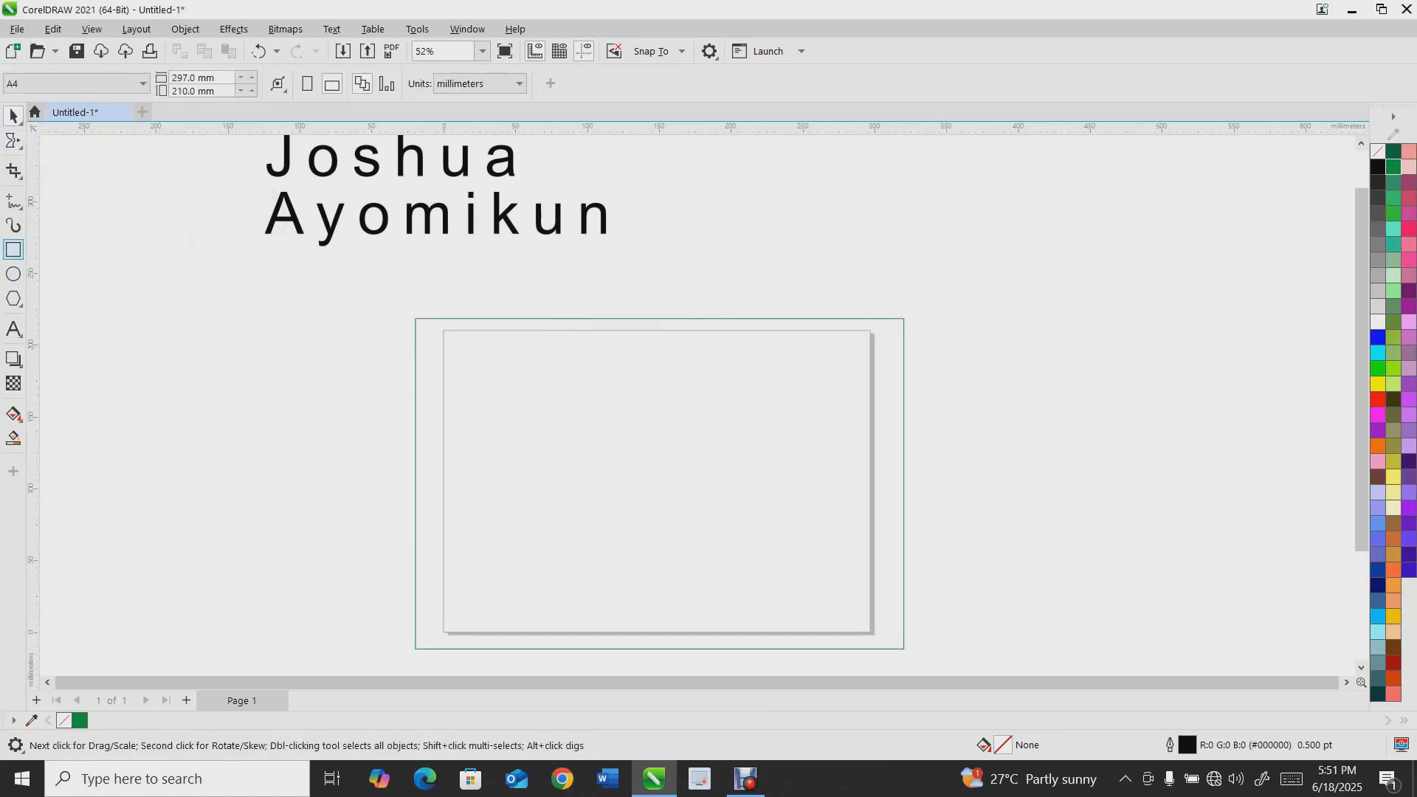
# Draw a rectangle about 203 × 39 mm left of the page
pyautogui.press('F6')
pyautogui.moveTo(124, 302); pyautogui.dragTo(416, 356)
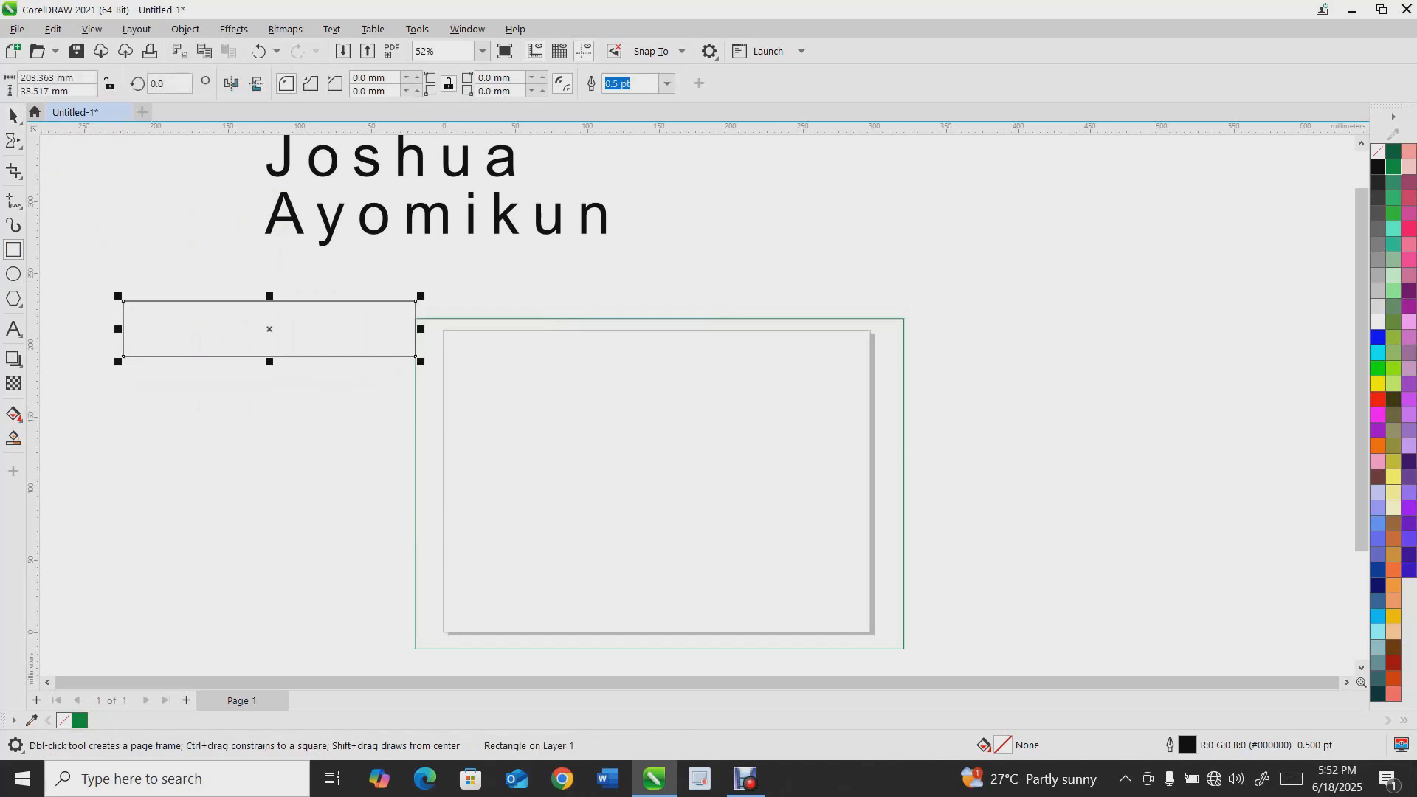
# Distort the rectangle's top edge into waves with the Smooth tool
pyautogui.click(14, 116)
pyautogui.click(13, 140)
pyautogui.moveTo(197, 326)
pyautogui.mouseDown()
pyautogui.moveTo(209, 274)
pyautogui.moveTo(244, 308)
pyautogui.moveTo(263, 281)
pyautogui.moveTo(285, 307)
pyautogui.moveTo(298, 285)
pyautogui.moveTo(248, 292)
pyautogui.mouseUp()
pyautogui.click(13, 140)
pyautogui.click(52, 161)
pyautogui.scroll(3, 190, 300)
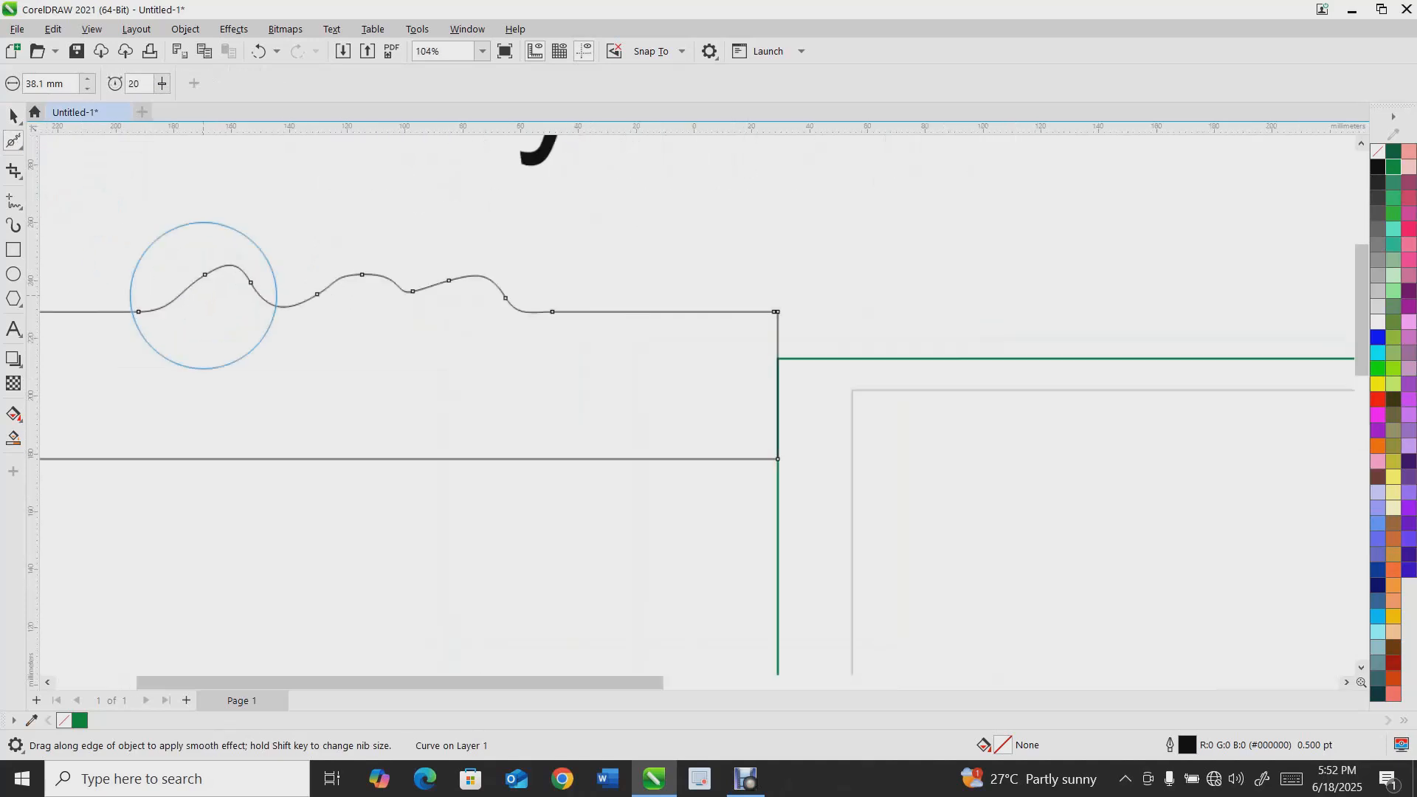
pyautogui.moveTo(214, 271)
pyautogui.mouseDown()
pyautogui.moveTo(225, 361)
pyautogui.moveTo(184, 247)
pyautogui.moveTo(188, 270)
pyautogui.moveTo(143, 256)
pyautogui.moveTo(135, 278)
pyautogui.moveTo(427, 301)
pyautogui.moveTo(573, 354)
pyautogui.moveTo(579, 317)
pyautogui.moveTo(654, 253)
pyautogui.moveTo(647, 346)
pyautogui.moveTo(649, 269)
pyautogui.mouseUp()
# Delete the smoothed rectangle
pyautogui.scroll(-3, 649, 268)
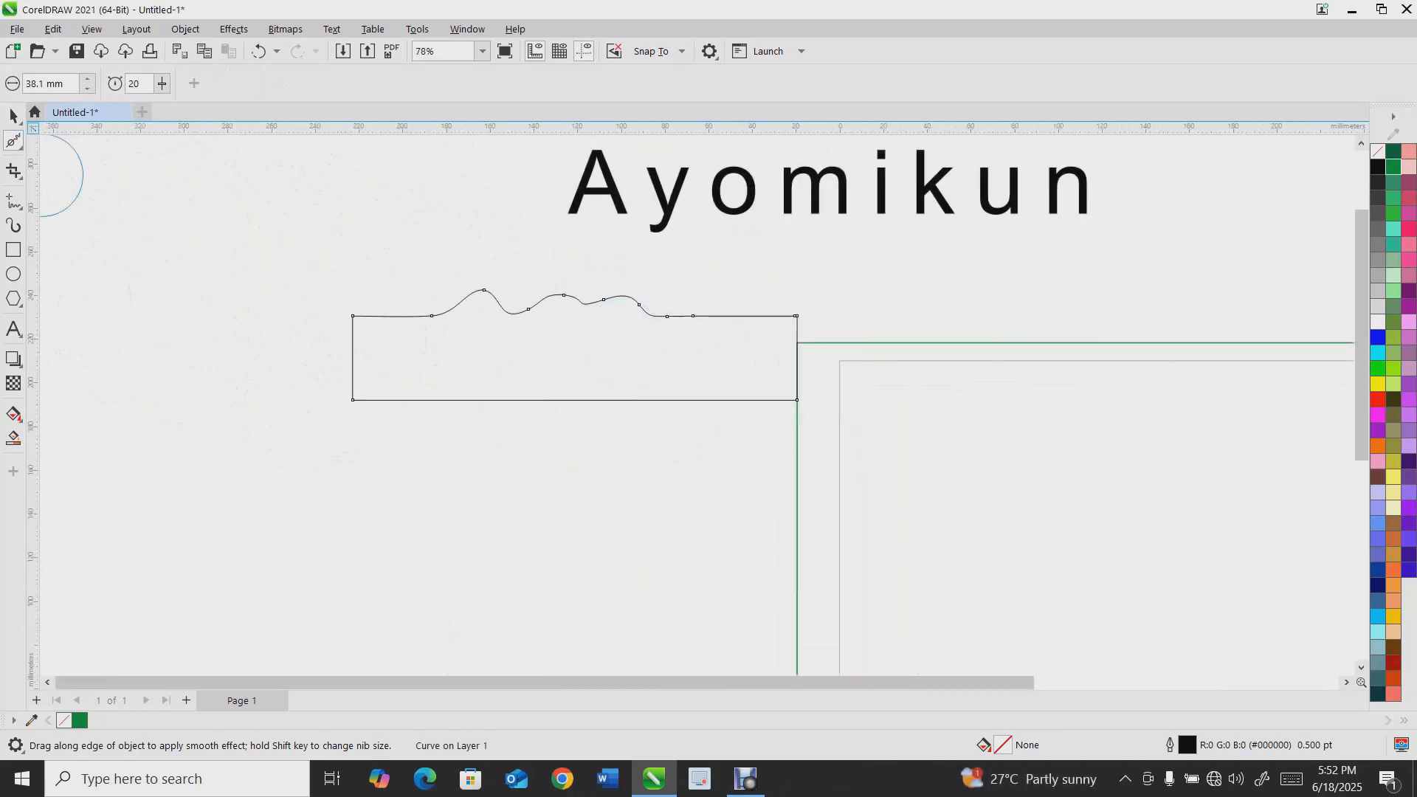
pyautogui.click(13, 115)
pyautogui.press('Delete')
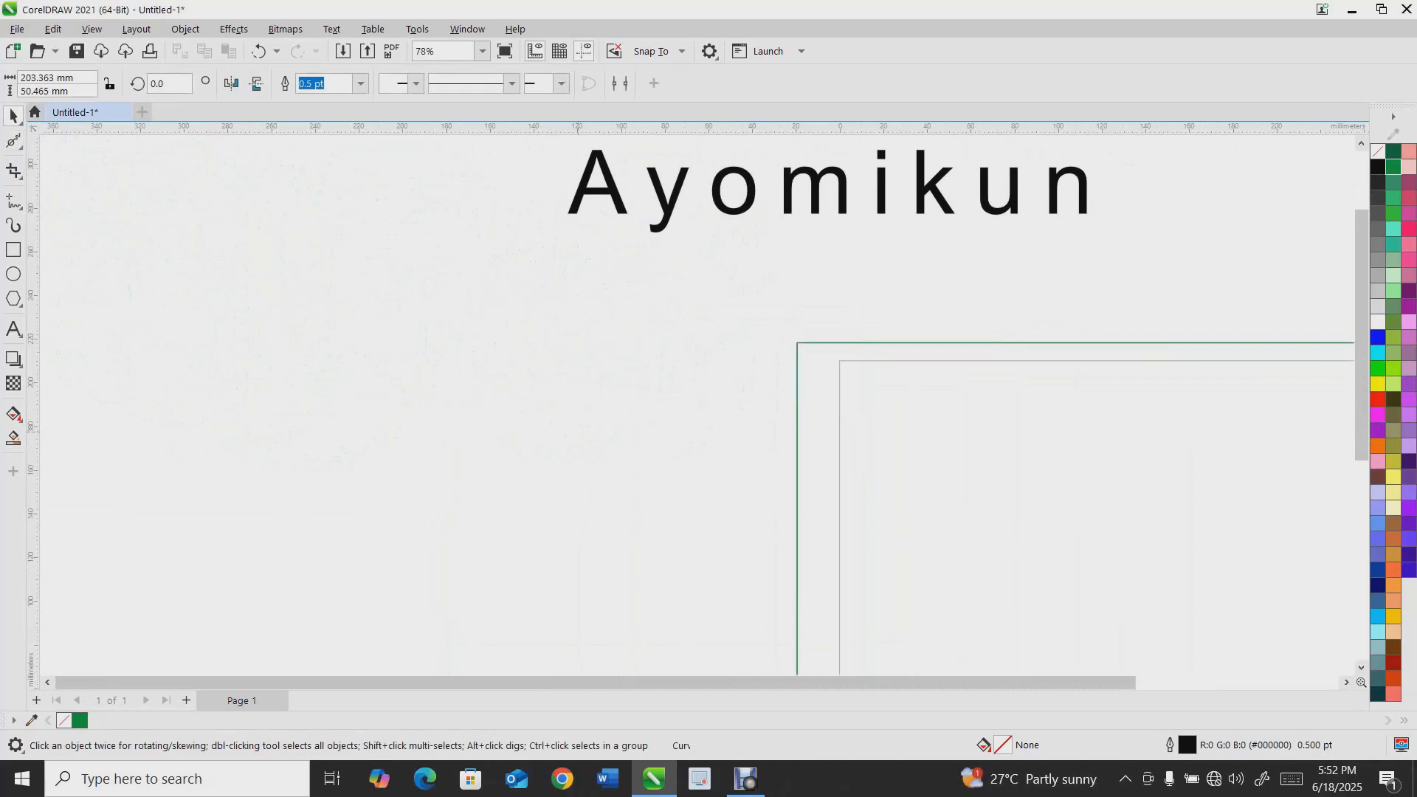
# Draw a rectangle about 108 × 52 mm left of the page
pyautogui.click(15, 142)
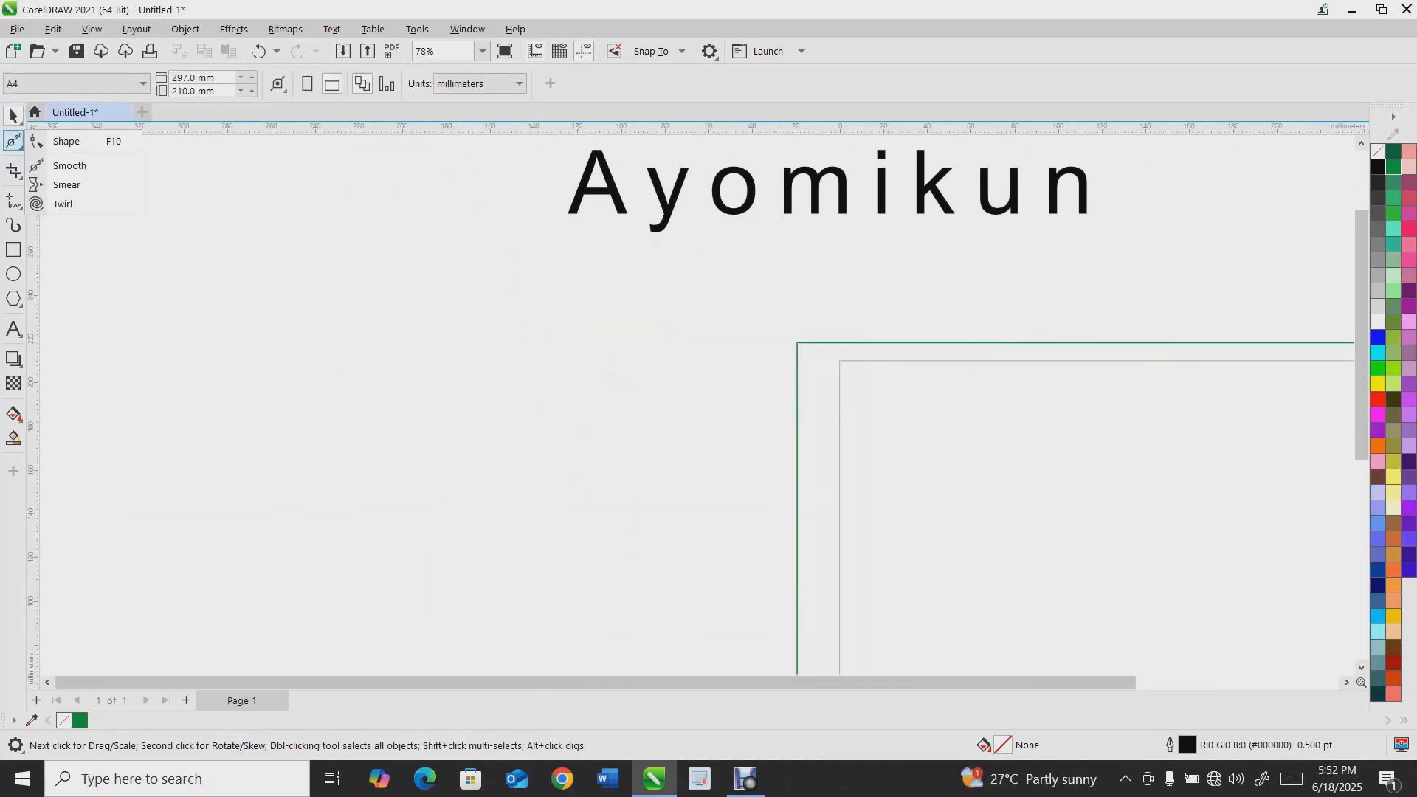
pyautogui.click(66, 184)
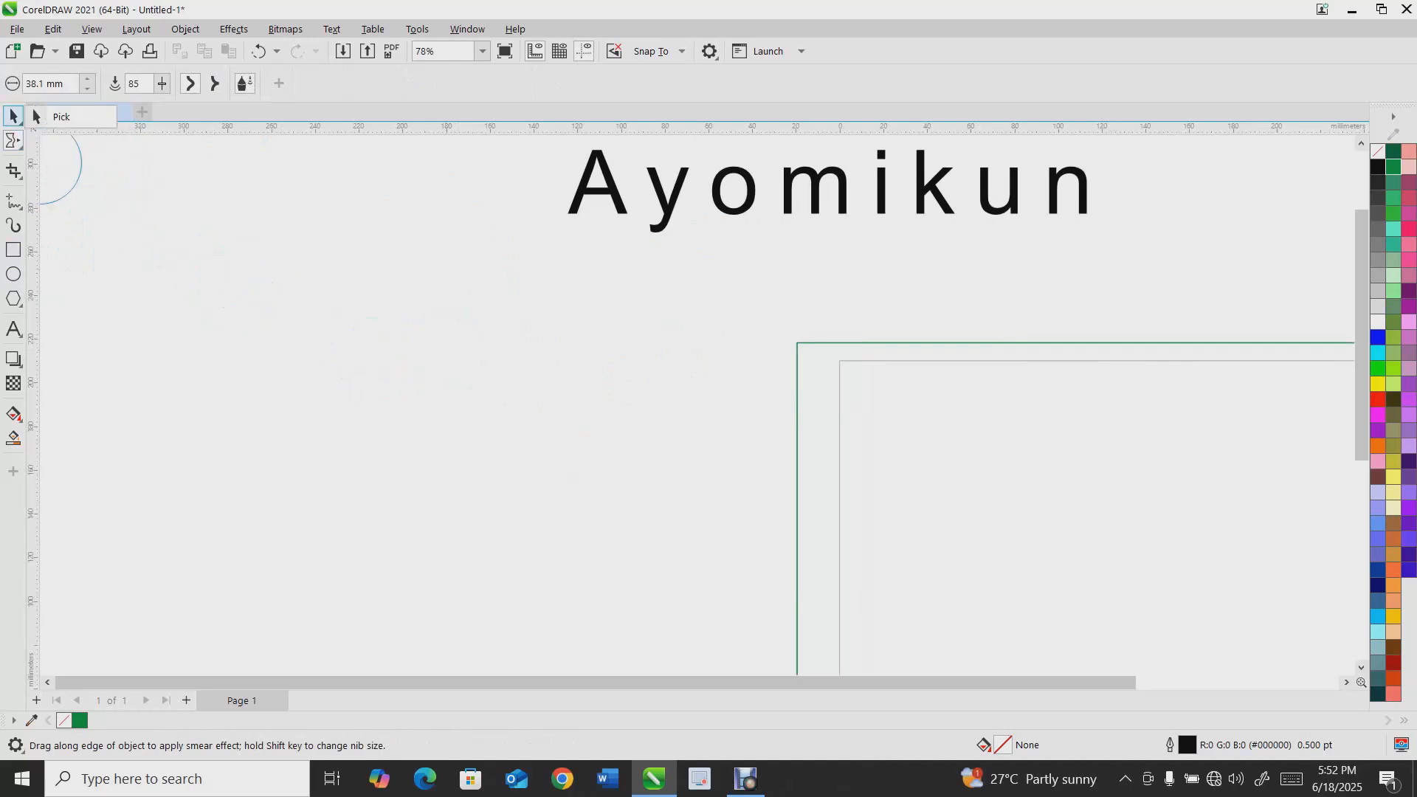
pyautogui.click(14, 116)
pyautogui.moveTo(163, 250); pyautogui.dragTo(400, 364)
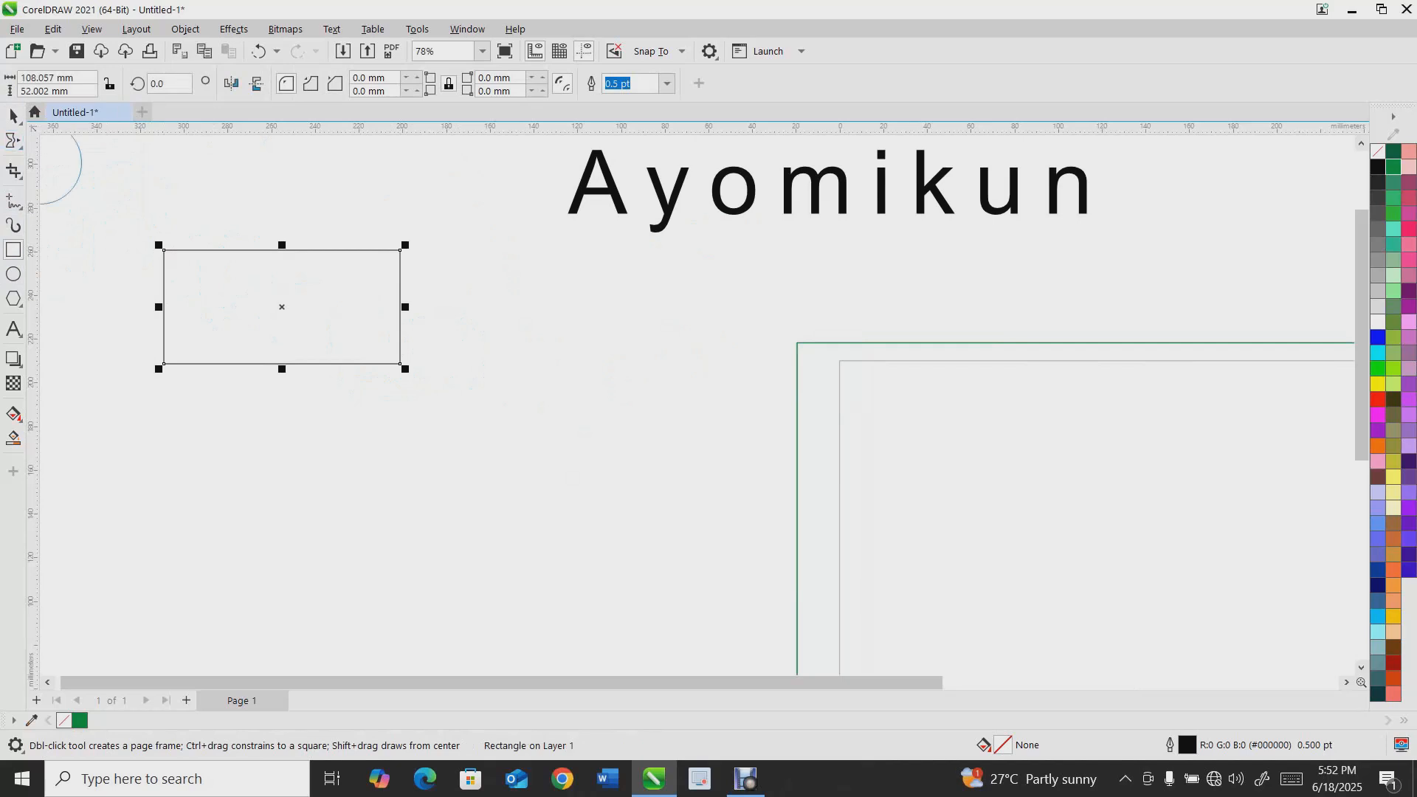
# Distort the rectangle's edges with several outward strokes of the Smear tool
pyautogui.click(13, 140)
pyautogui.click(20, 146)
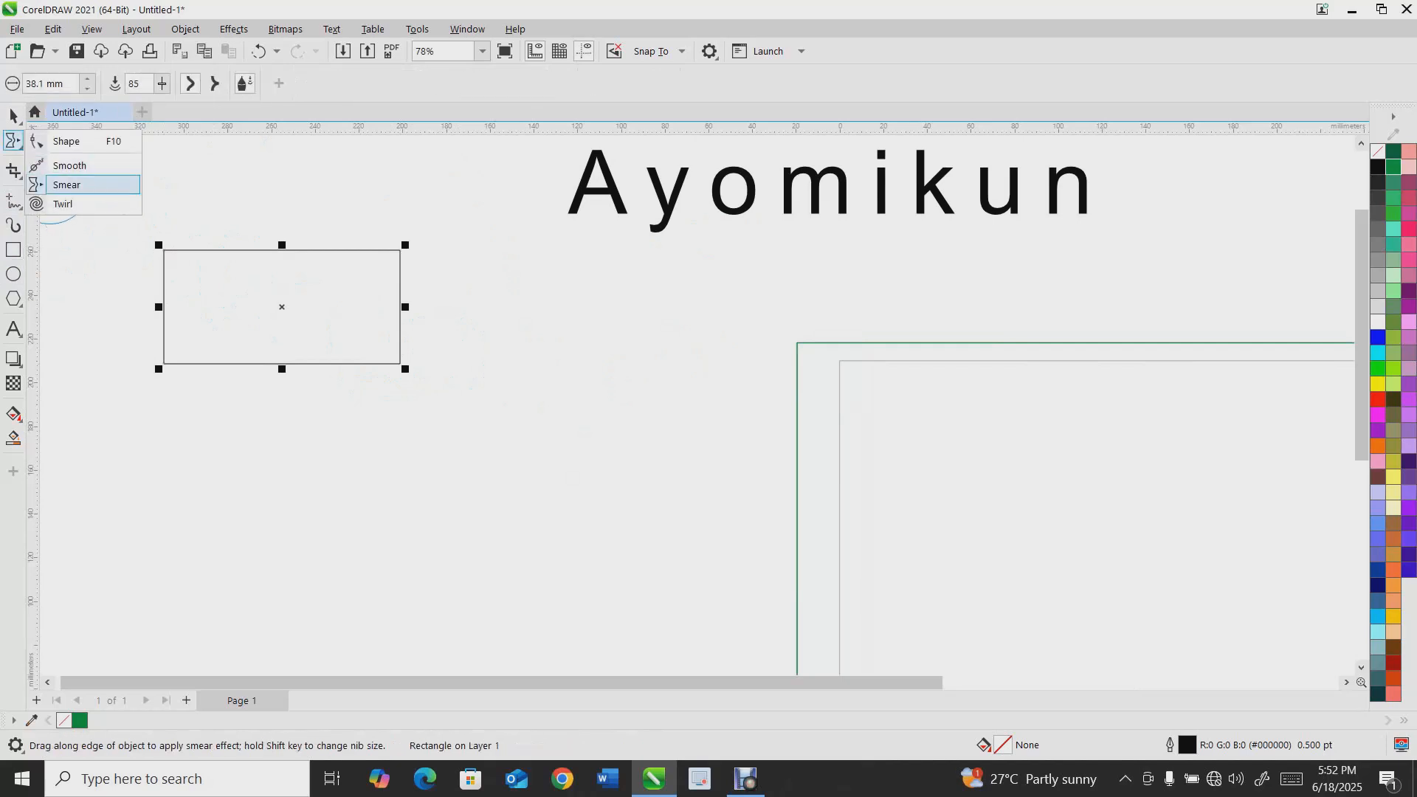
pyautogui.click(66, 185)
pyautogui.moveTo(208, 253)
pyautogui.mouseDown()
pyautogui.moveTo(289, 226)
pyautogui.moveTo(348, 174)
pyautogui.mouseUp()
pyautogui.moveTo(214, 347); pyautogui.dragTo(180, 484)
pyautogui.moveTo(341, 383); pyautogui.dragTo(434, 475)
pyautogui.moveTo(376, 310); pyautogui.dragTo(486, 271)
pyautogui.moveTo(260, 320)
pyautogui.mouseDown()
pyautogui.moveTo(98, 299)
pyautogui.moveTo(99, 273)
pyautogui.mouseUp()
pyautogui.moveTo(135, 317)
pyautogui.mouseDown()
pyautogui.moveTo(126, 198)
pyautogui.moveTo(340, 303)
pyautogui.moveTo(87, 192)
pyautogui.mouseUp()
pyautogui.moveTo(220, 358)
pyautogui.mouseDown()
pyautogui.moveTo(247, 462)
pyautogui.moveTo(436, 464)
pyautogui.mouseUp()
# Delete the smeared shape
pyautogui.press('space')
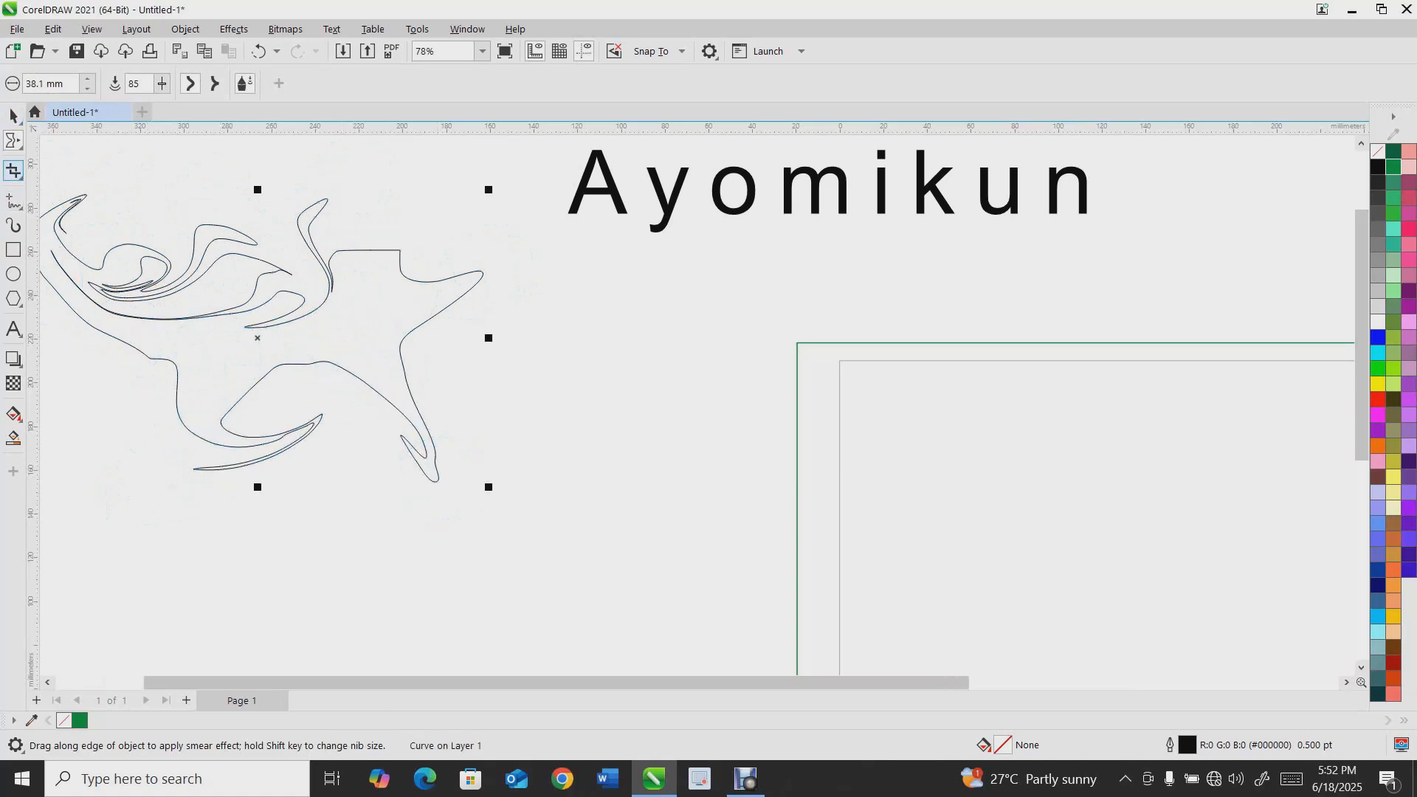
pyautogui.scroll(-2, 344, 441)
pyautogui.press('Delete')
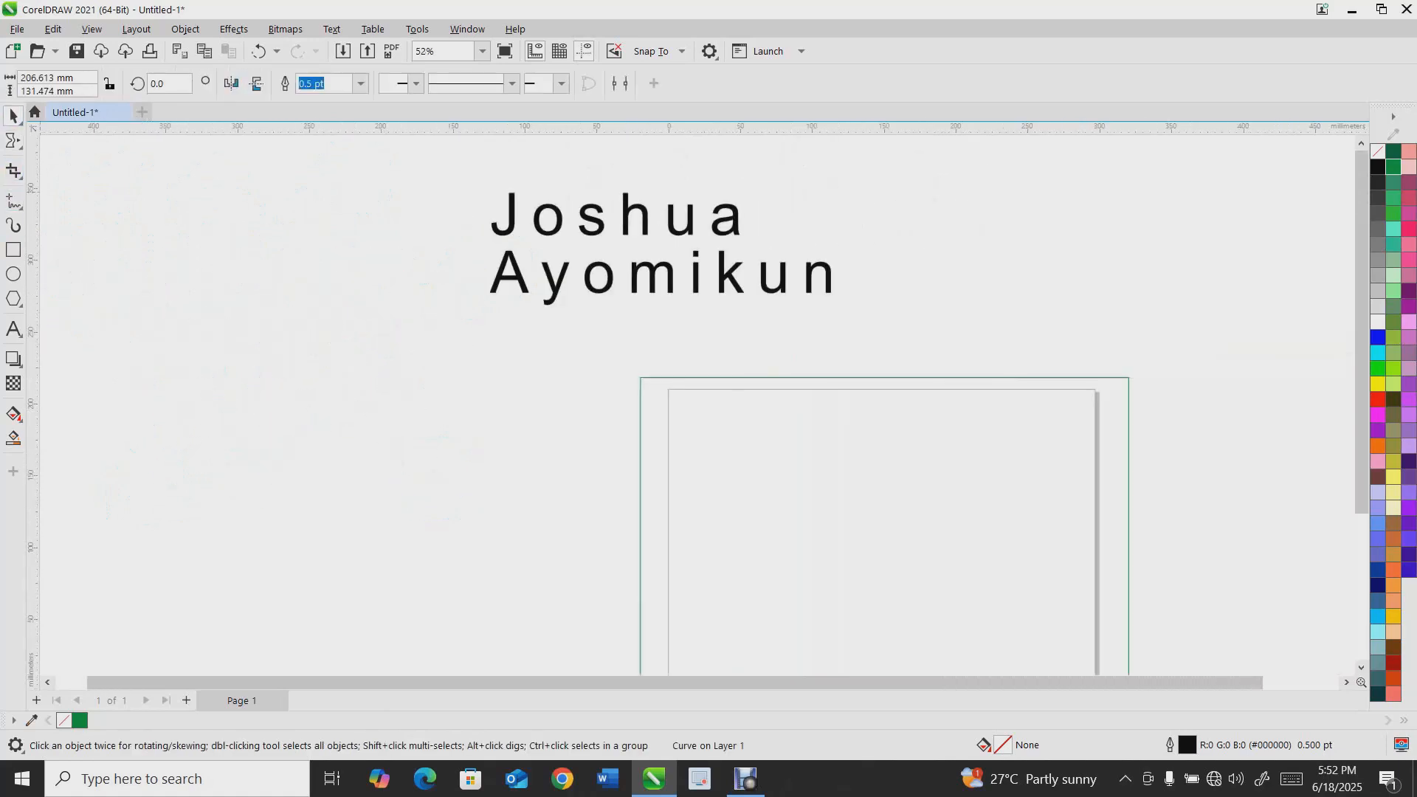
# Draw a circle left of the text with the Ellipse tool
pyautogui.press('space')
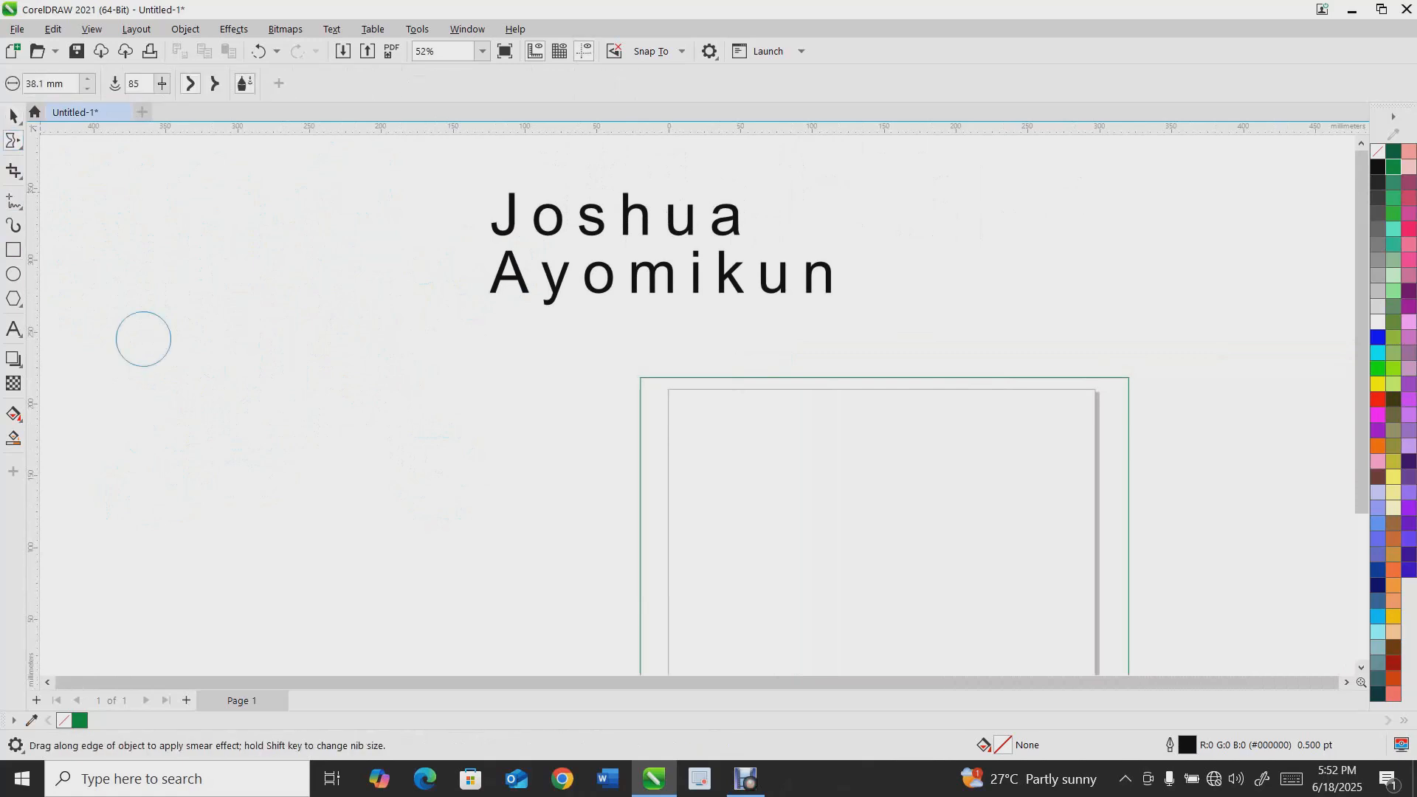
pyautogui.click(19, 146)
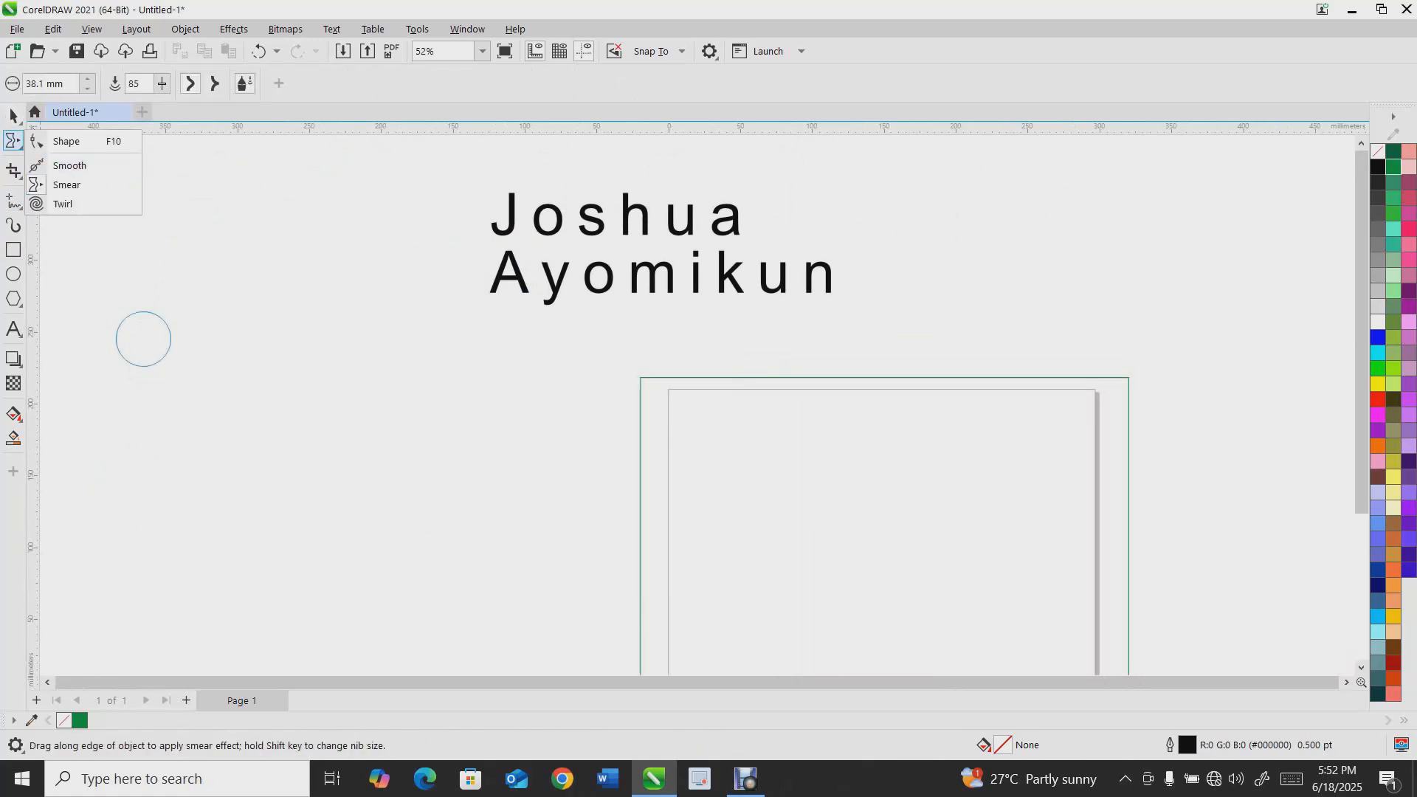
pyautogui.click(88, 279)
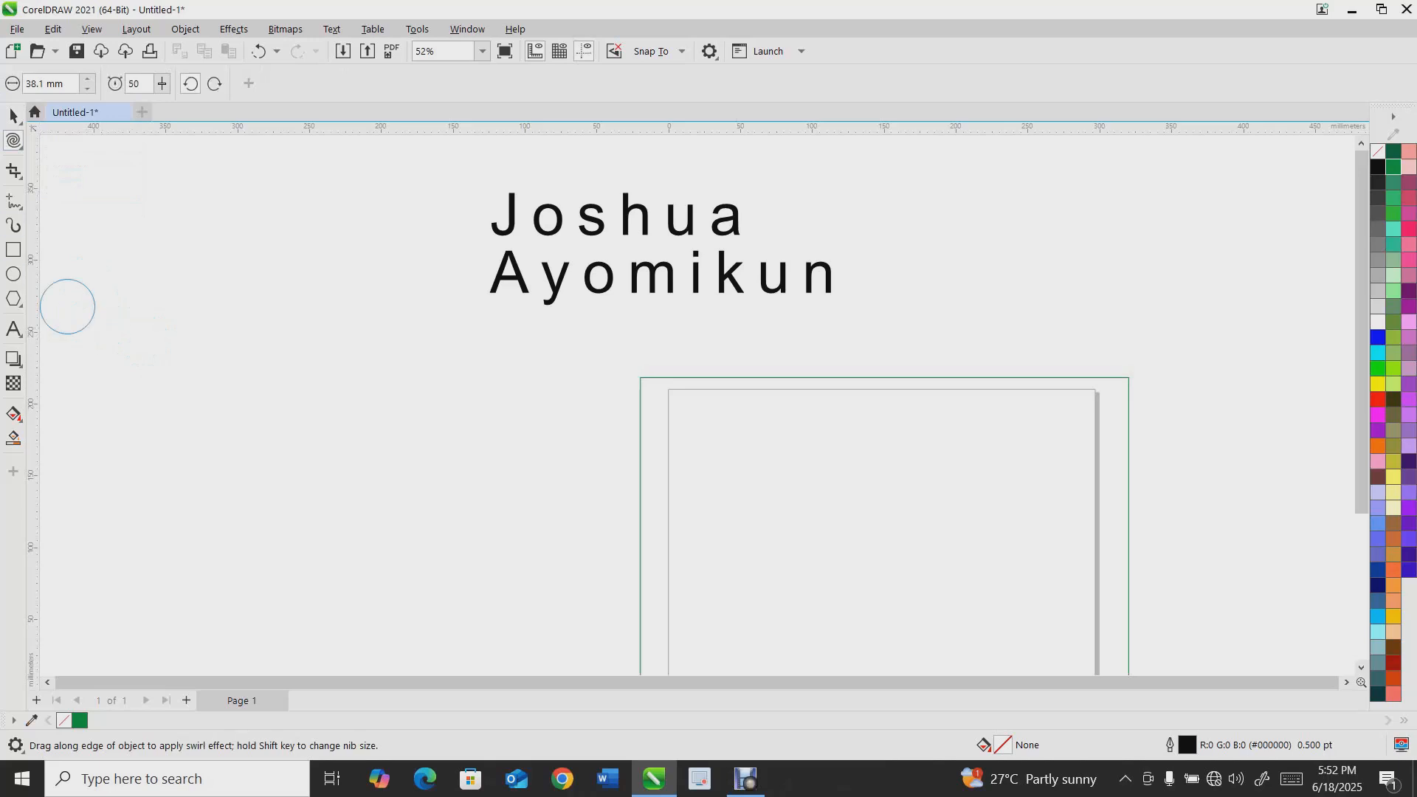
pyautogui.press('space')
pyautogui.press('F7')
pyautogui.moveTo(207, 271); pyautogui.dragTo(415, 463)
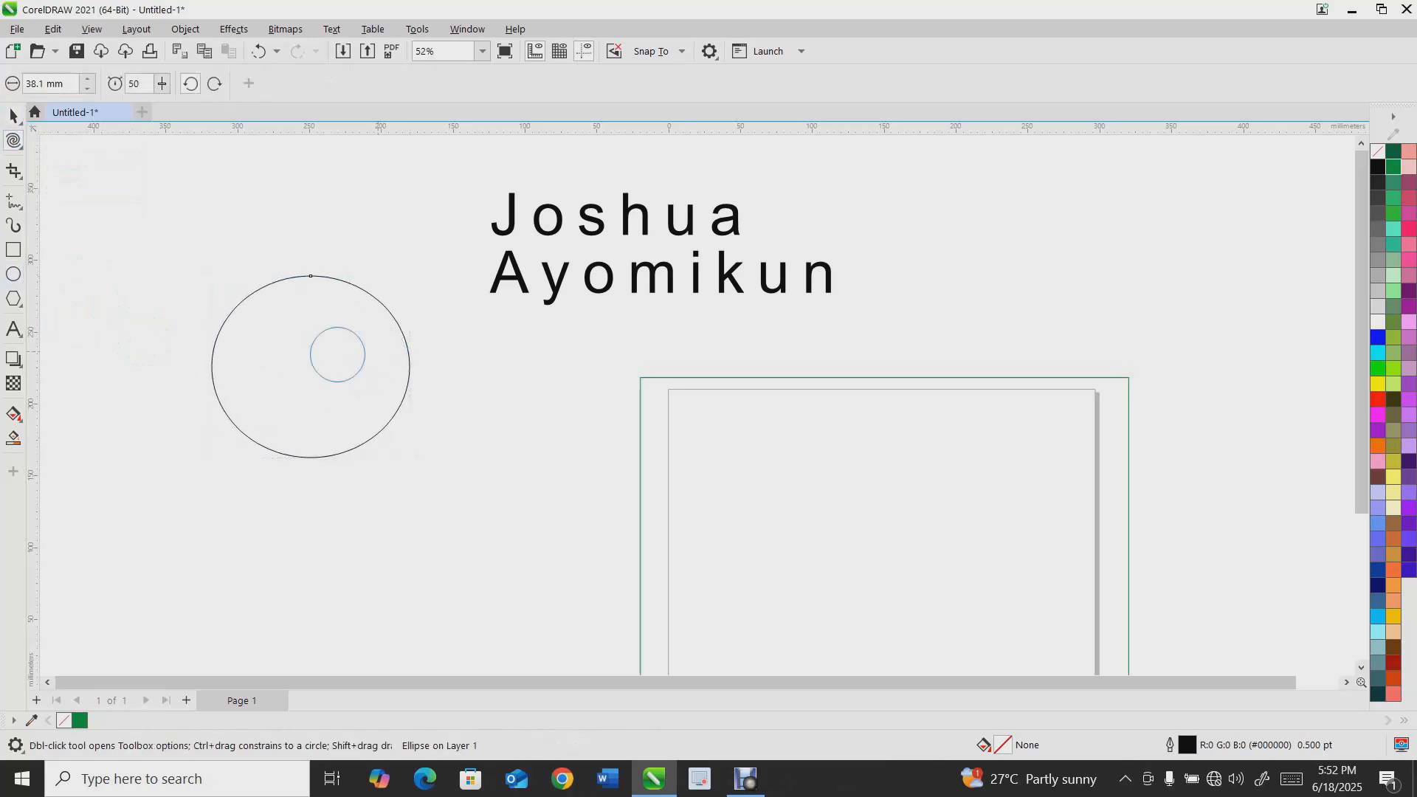
# Twirl the circle's outline into wavy edges with the Twirl tool
pyautogui.moveTo(199, 325)
pyautogui.mouseDown()
pyautogui.moveTo(323, 295)
pyautogui.moveTo(433, 329)
pyautogui.moveTo(365, 443)
pyautogui.mouseUp()
pyautogui.moveTo(274, 434)
pyautogui.mouseDown()
pyautogui.moveTo(227, 497)
pyautogui.moveTo(249, 417)
pyautogui.moveTo(213, 398)
pyautogui.moveTo(312, 350)
pyautogui.moveTo(416, 220)
pyautogui.mouseUp()
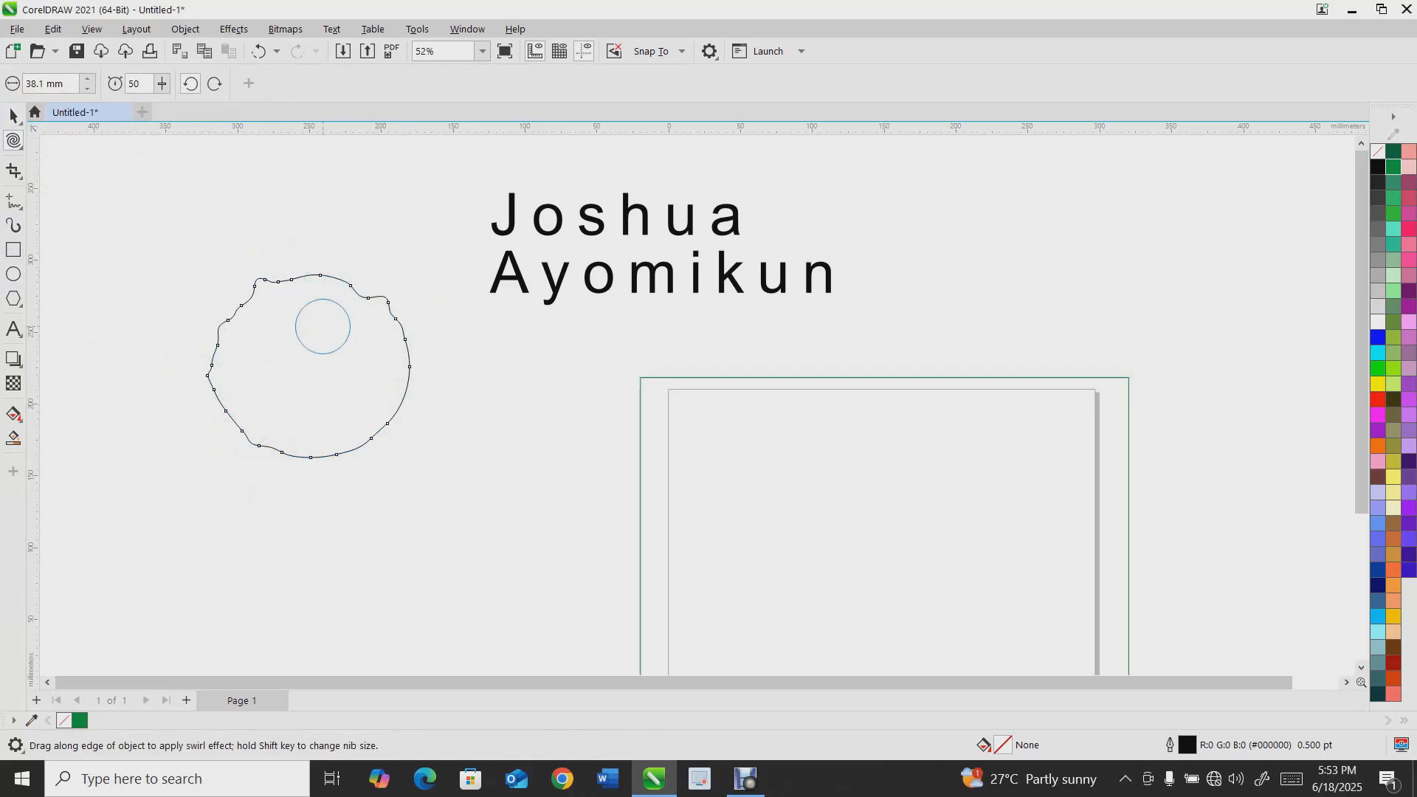
# Draw a rectangle about 124 × 39 mm above the twirled circle
pyautogui.click(13, 250)
pyautogui.moveTo(111, 193); pyautogui.dragTo(290, 249)
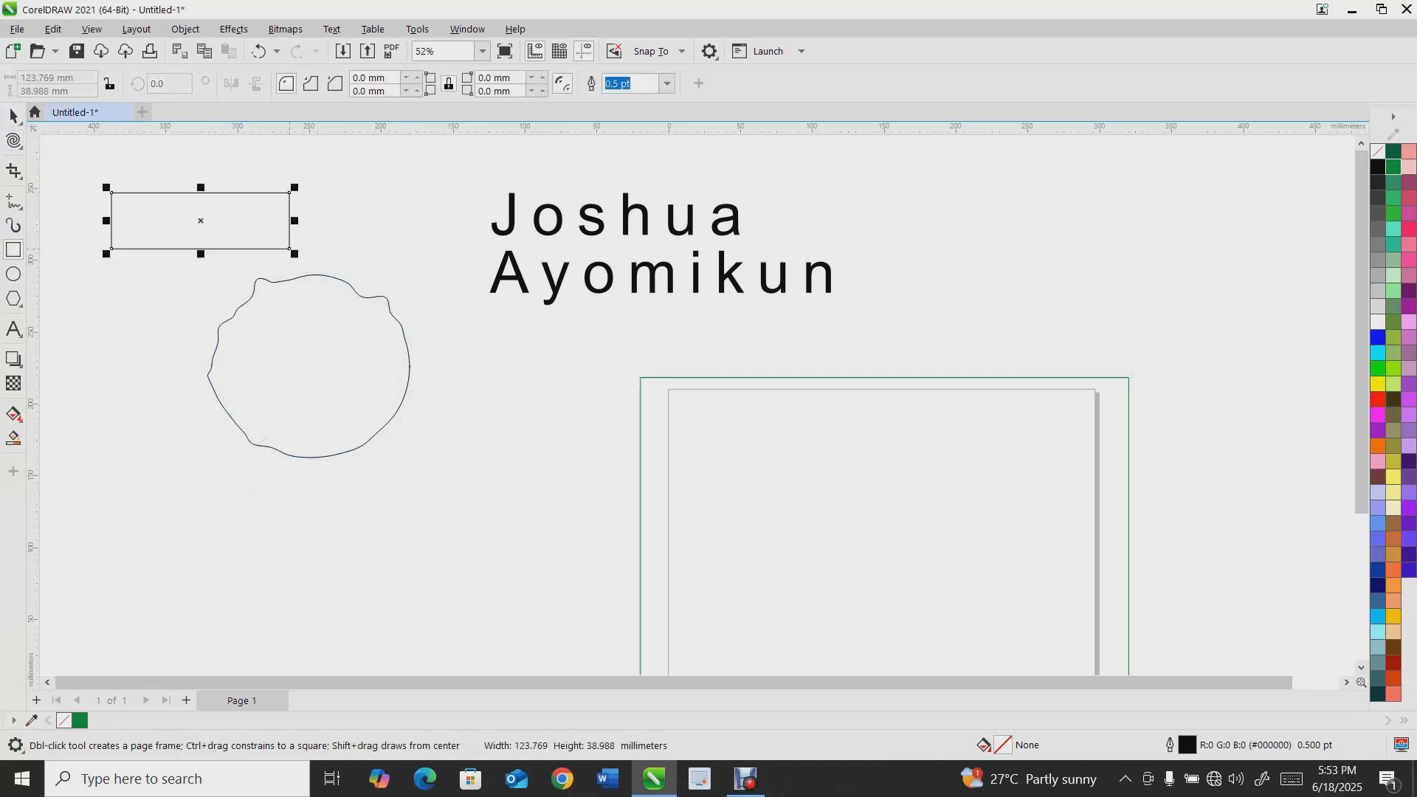
# Twirl the rectangle's top-left edge with the Twirl tool
pyautogui.click(13, 139)
pyautogui.click(59, 203)
pyautogui.moveTo(237, 228)
pyautogui.mouseDown()
pyautogui.moveTo(151, 161)
pyautogui.moveTo(159, 200)
pyautogui.moveTo(155, 157)
pyautogui.moveTo(152, 198)
pyautogui.moveTo(165, 175)
pyautogui.moveTo(140, 209)
pyautogui.mouseUp()
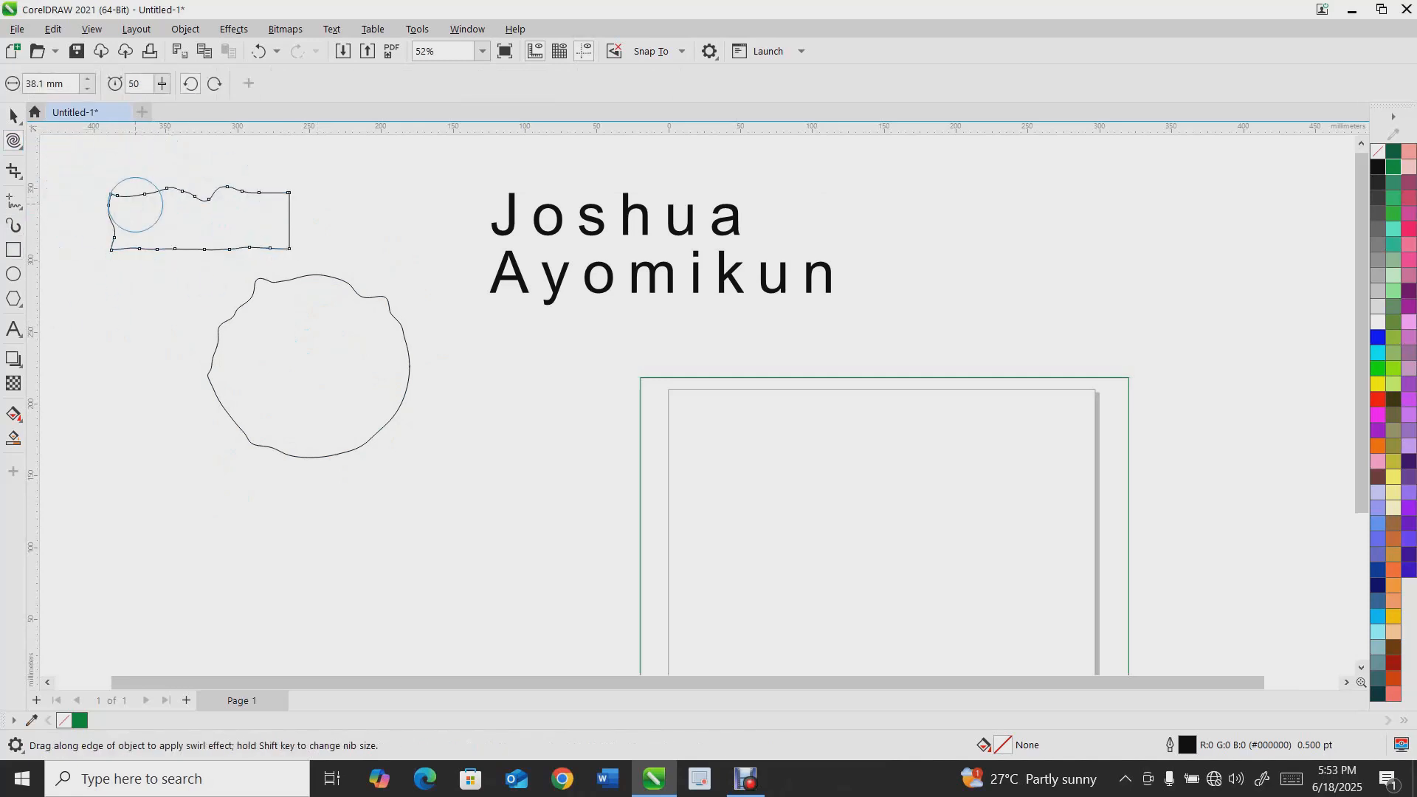
# Select both distorted shapes and delete them
pyautogui.click(13, 115)
pyautogui.moveTo(79, 160); pyautogui.dragTo(529, 588)
pyautogui.press('Delete')
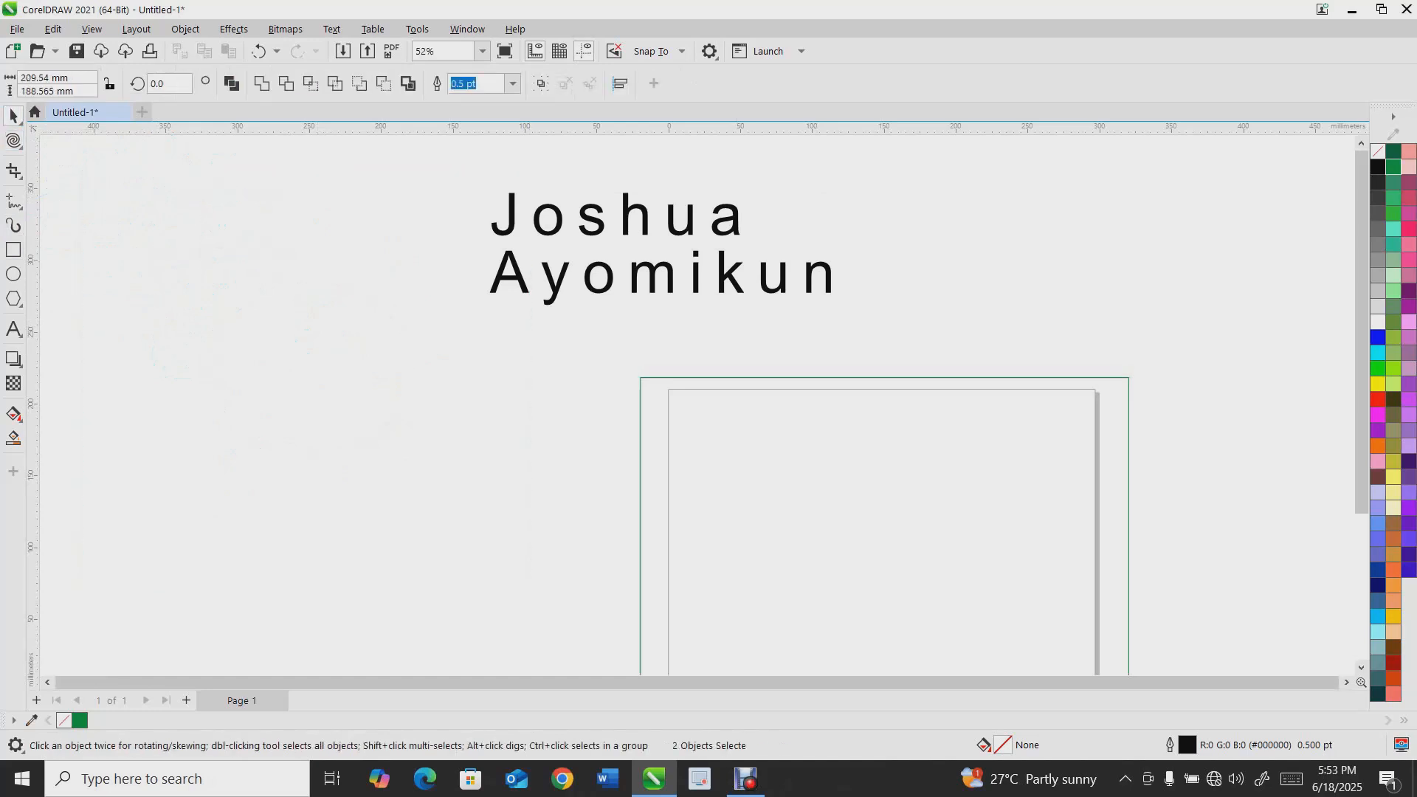
pyautogui.click(13, 140)
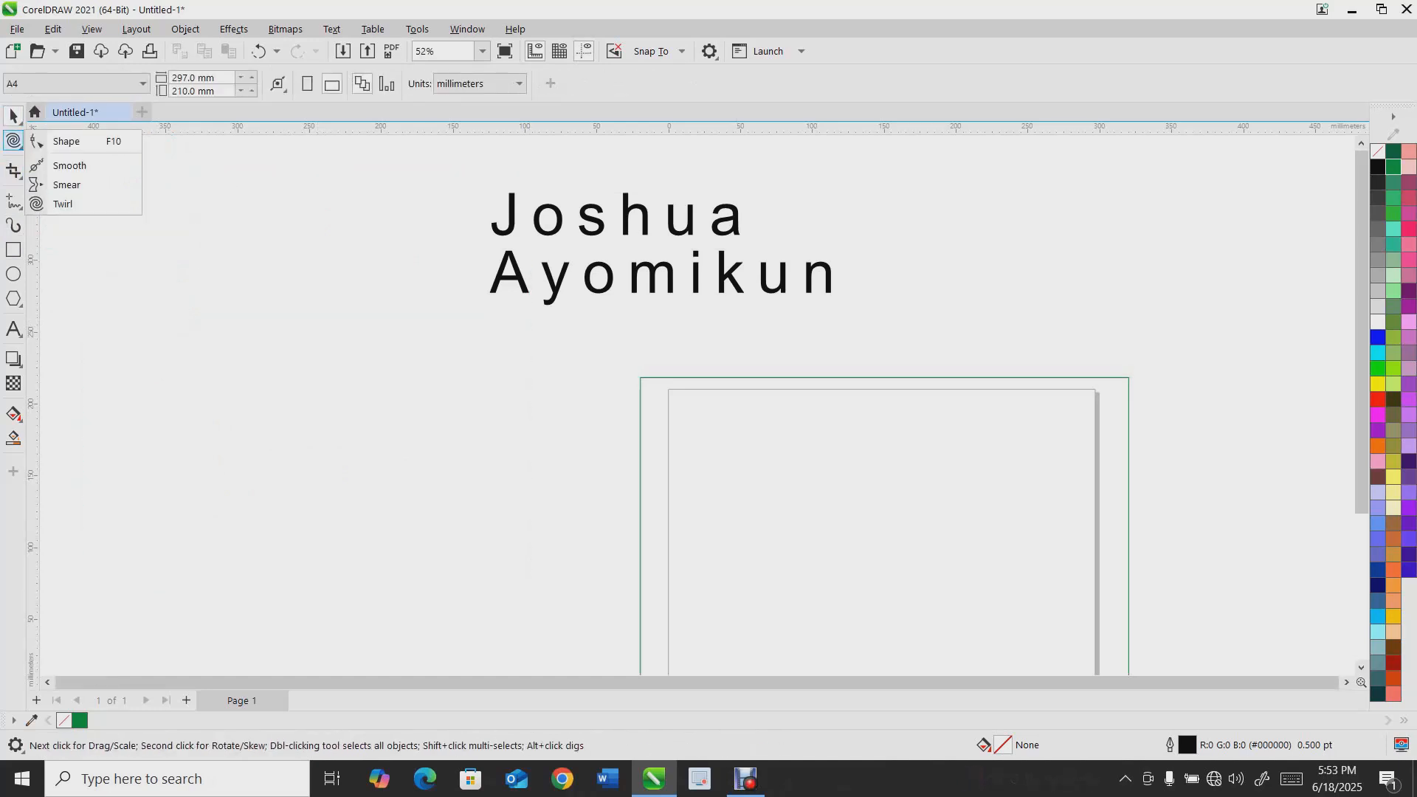
pyautogui.click(13, 170)
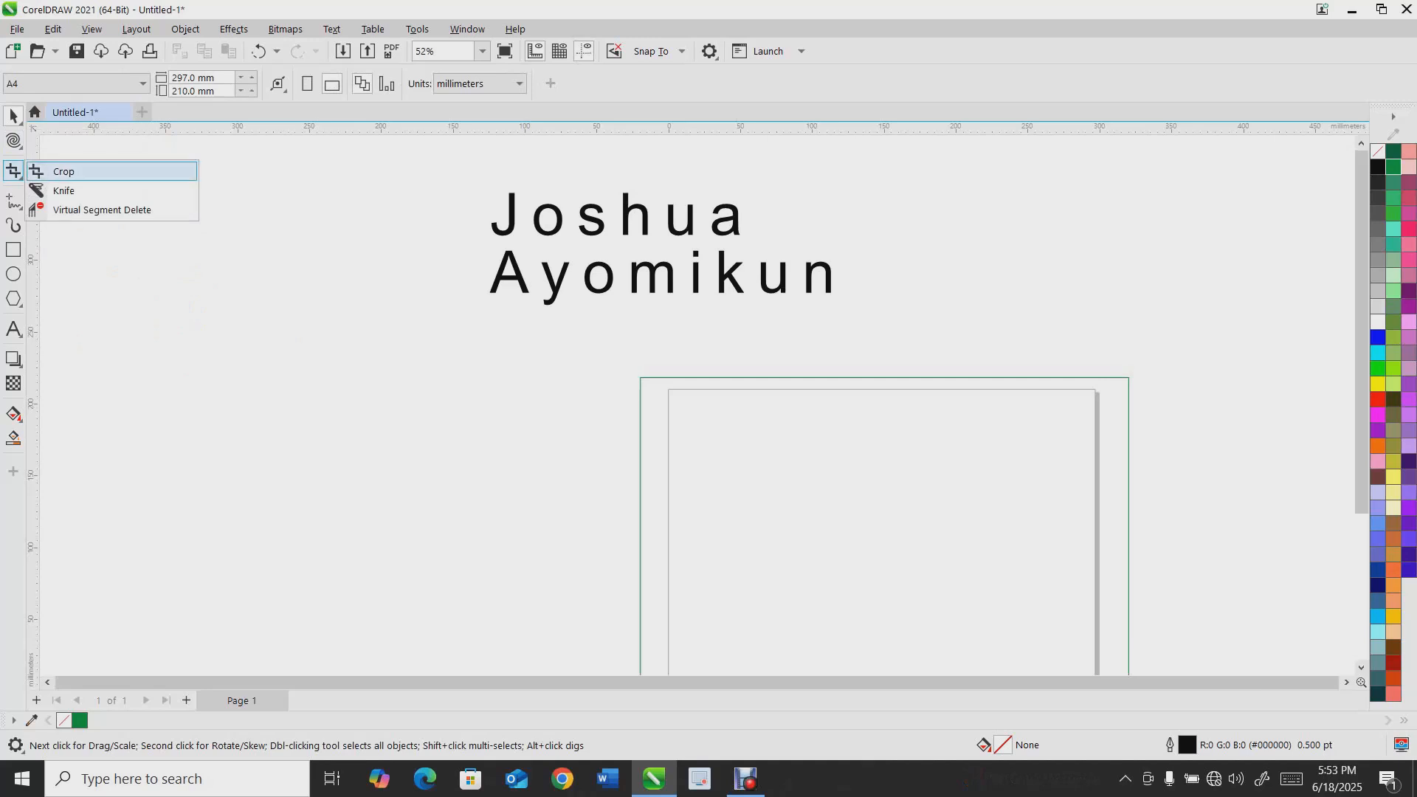
pyautogui.click(13, 116)
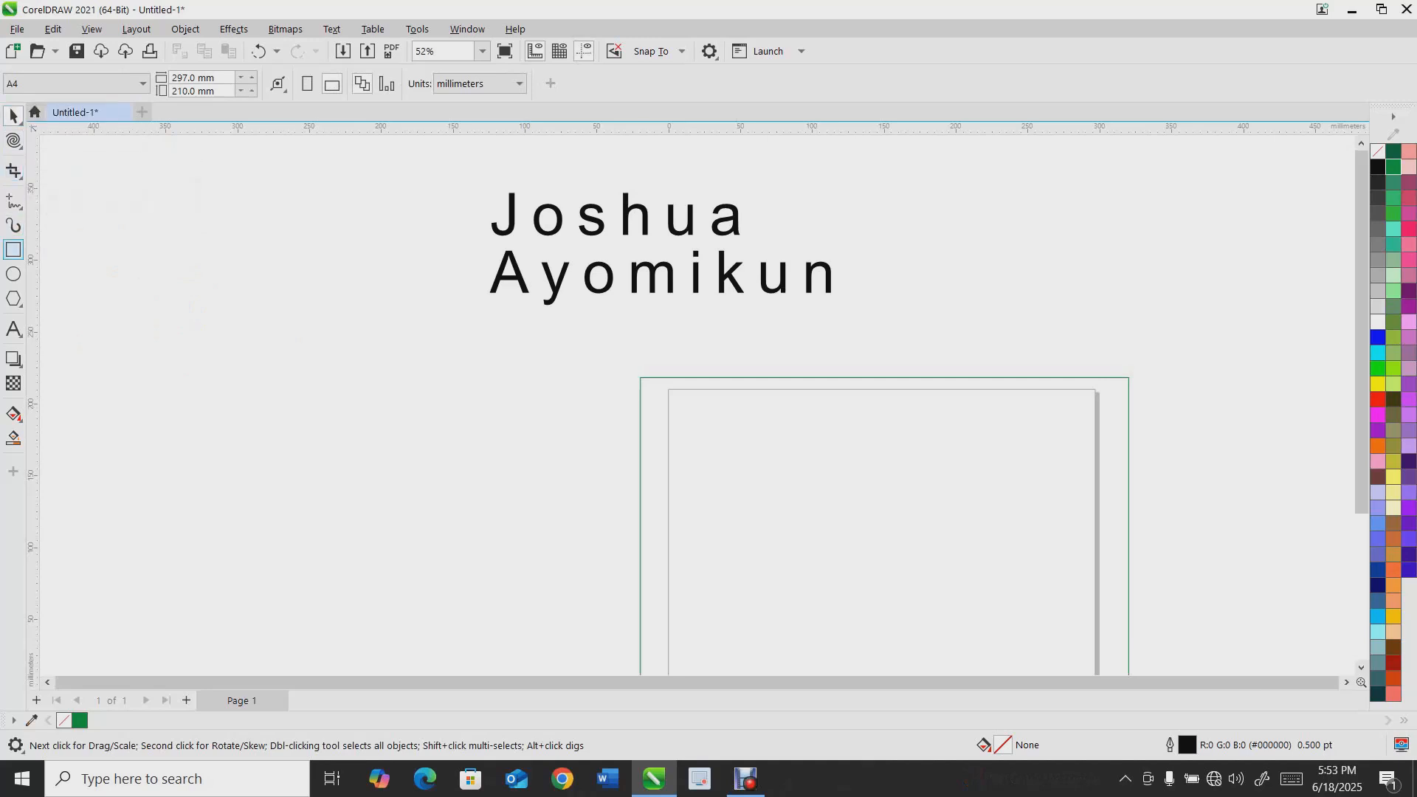
# Draw a rectangle about 180 × 153 mm left of the text
pyautogui.click(14, 249)
pyautogui.moveTo(184, 228)
pyautogui.mouseDown()
pyautogui.moveTo(263, 247)
pyautogui.moveTo(291, 465)
pyautogui.moveTo(443, 447)
pyautogui.mouseUp()
pyautogui.press('space')
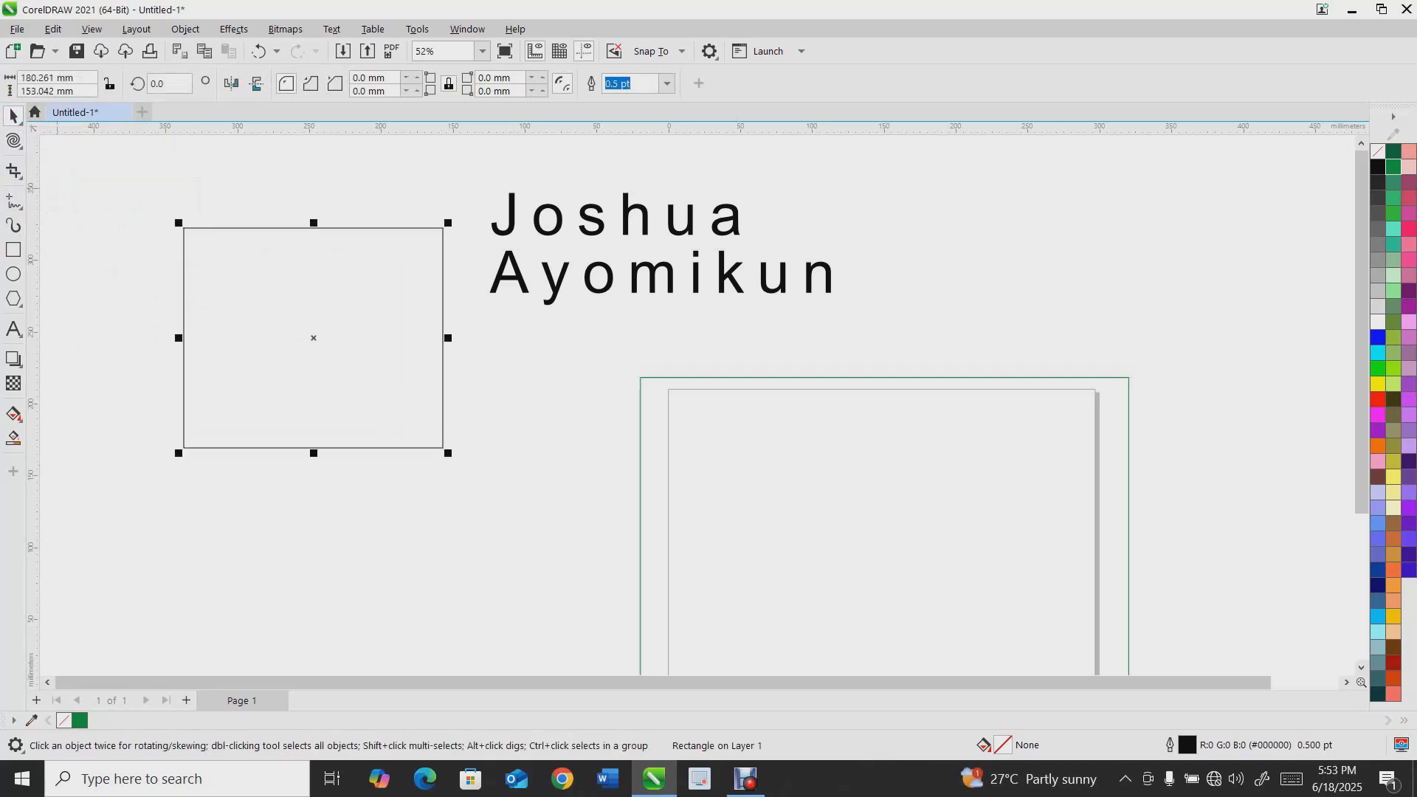
# Crop the rectangle to a thin strip along its top edge with the Crop tool
pyautogui.click(13, 171)
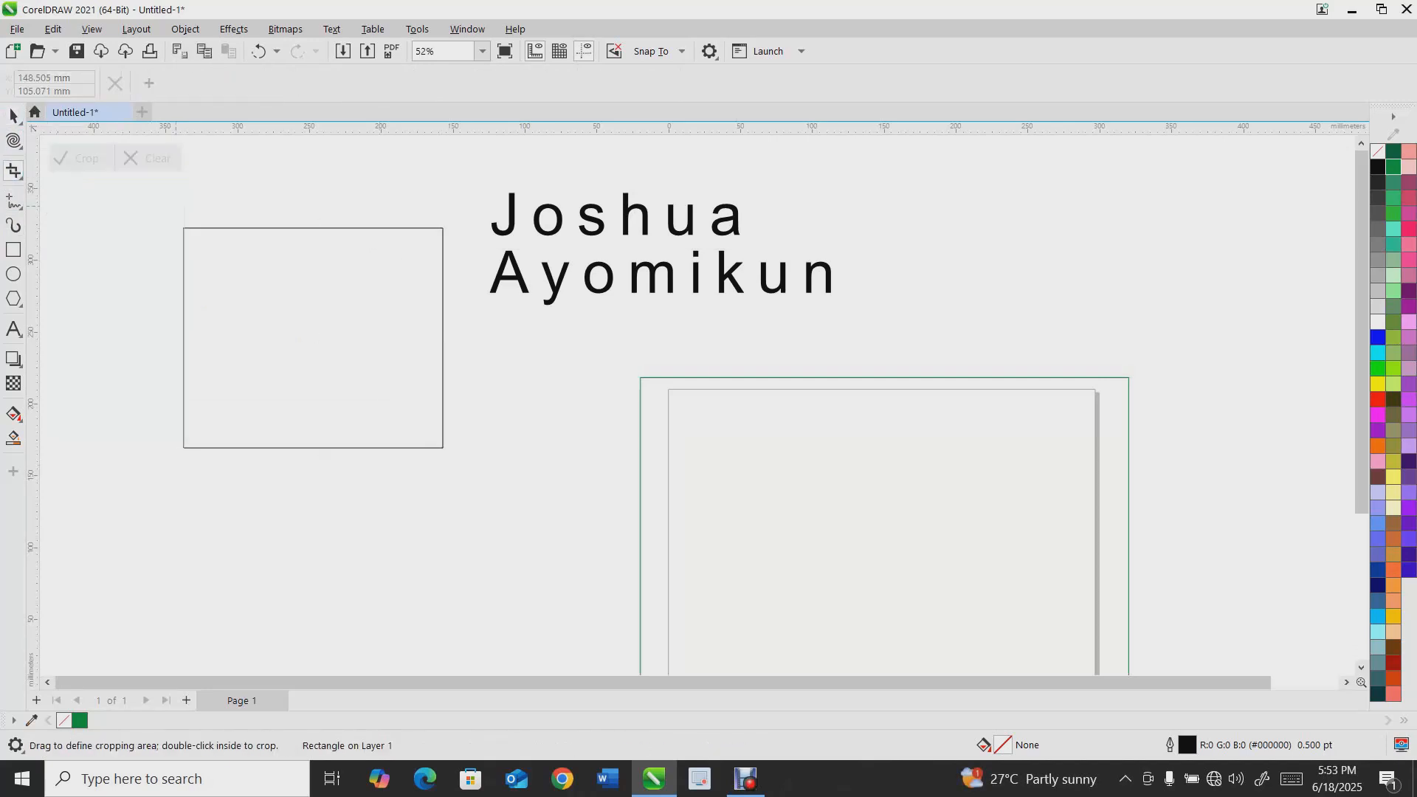
pyautogui.moveTo(167, 212); pyautogui.dragTo(489, 249)
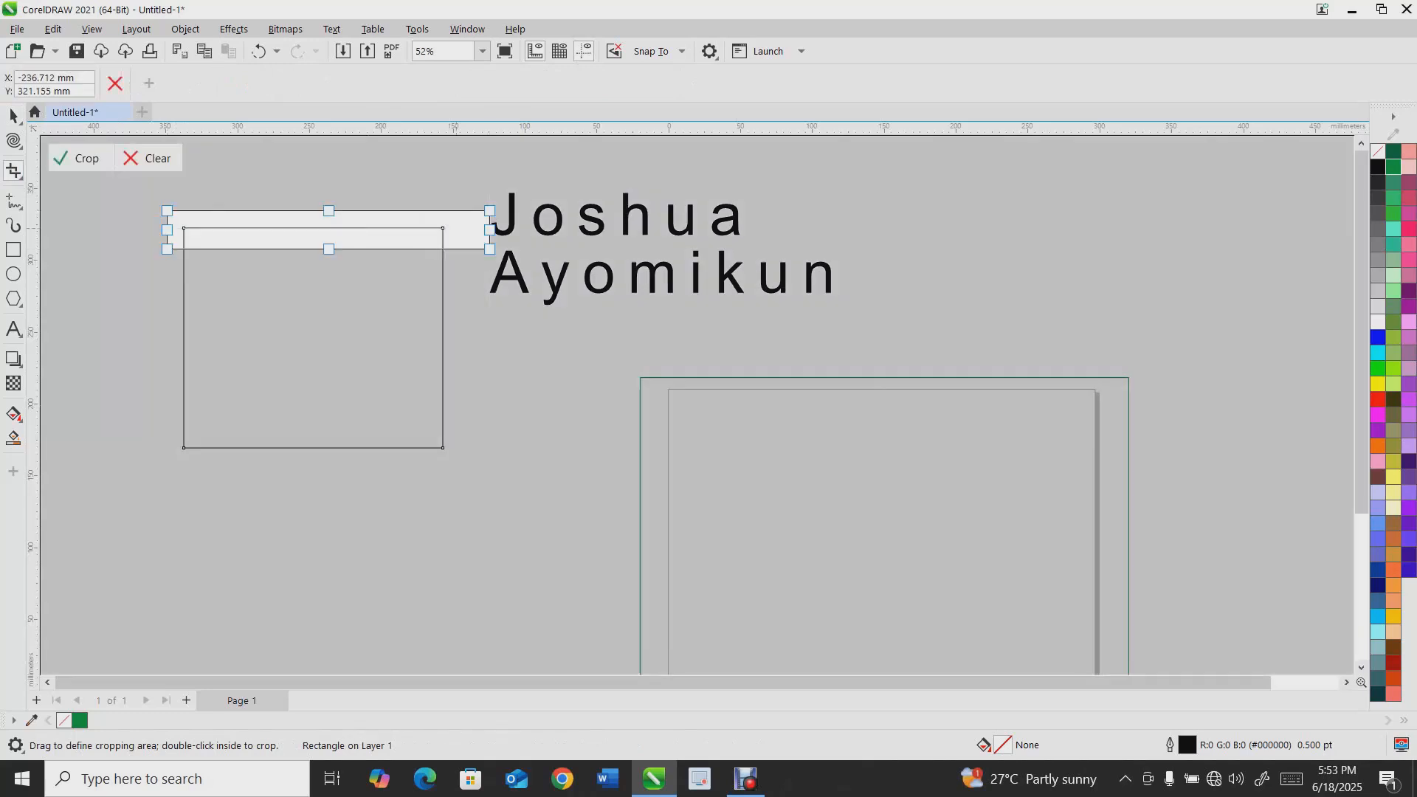
pyautogui.doubleClick(455, 228)
pyautogui.scroll(2, 279, 234)
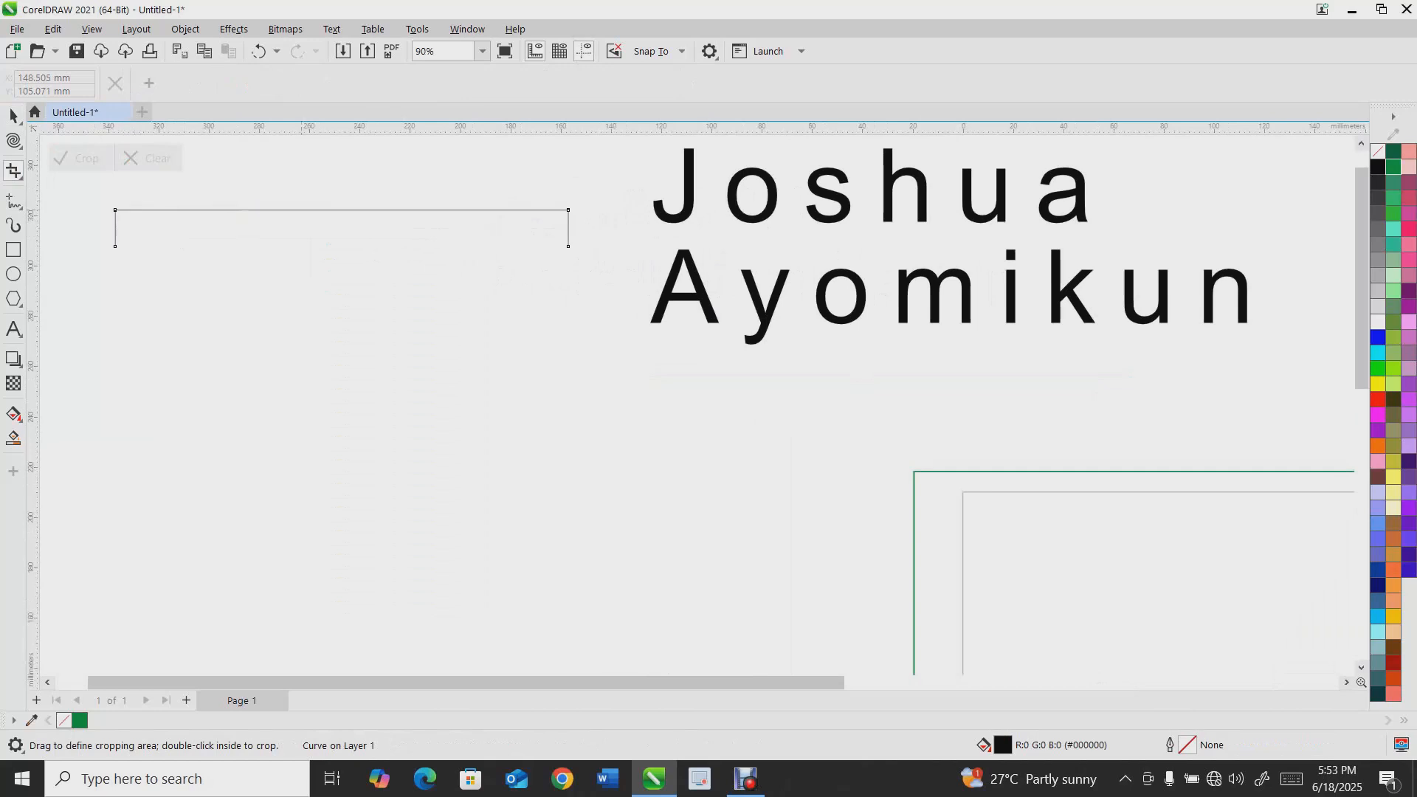
pyautogui.click(13, 116)
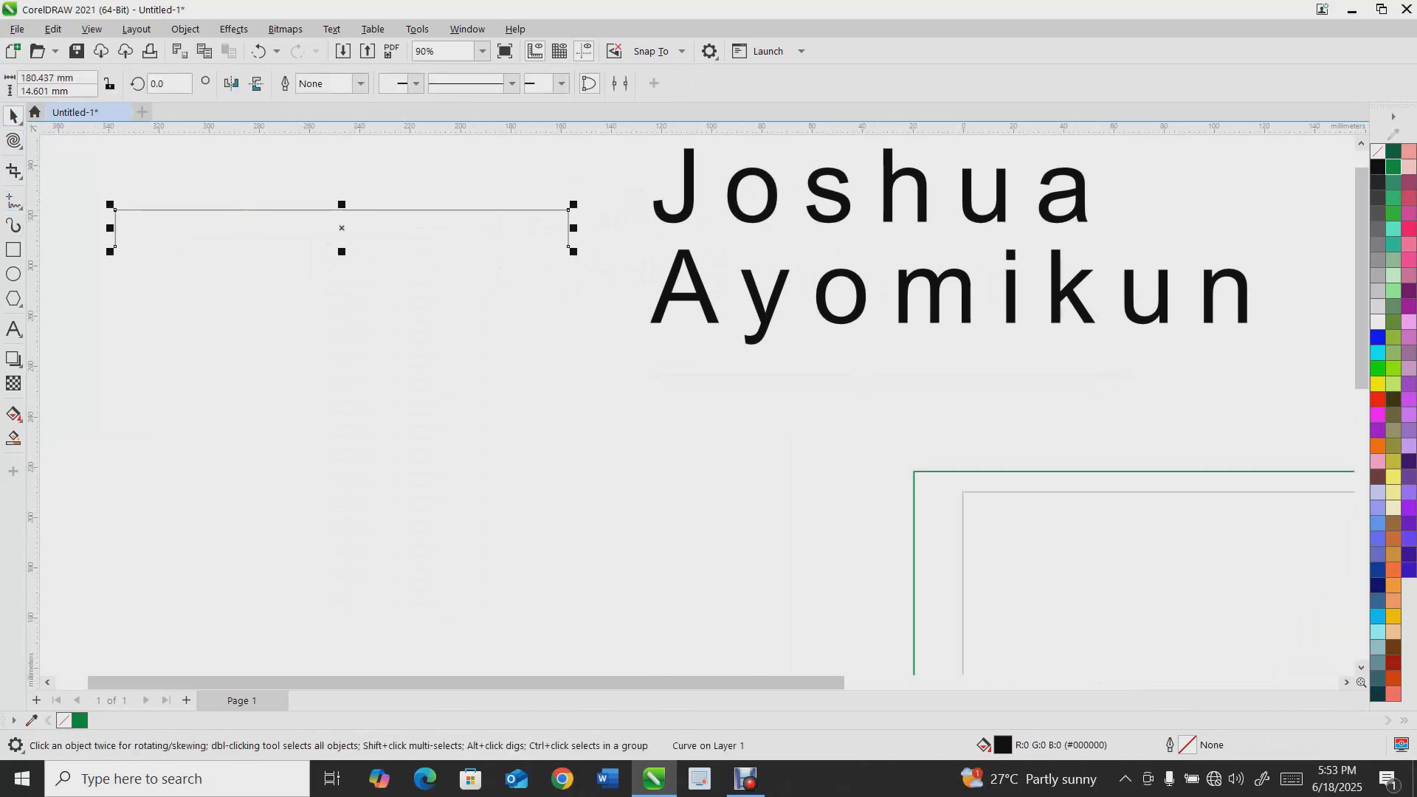
pyautogui.click(14, 171)
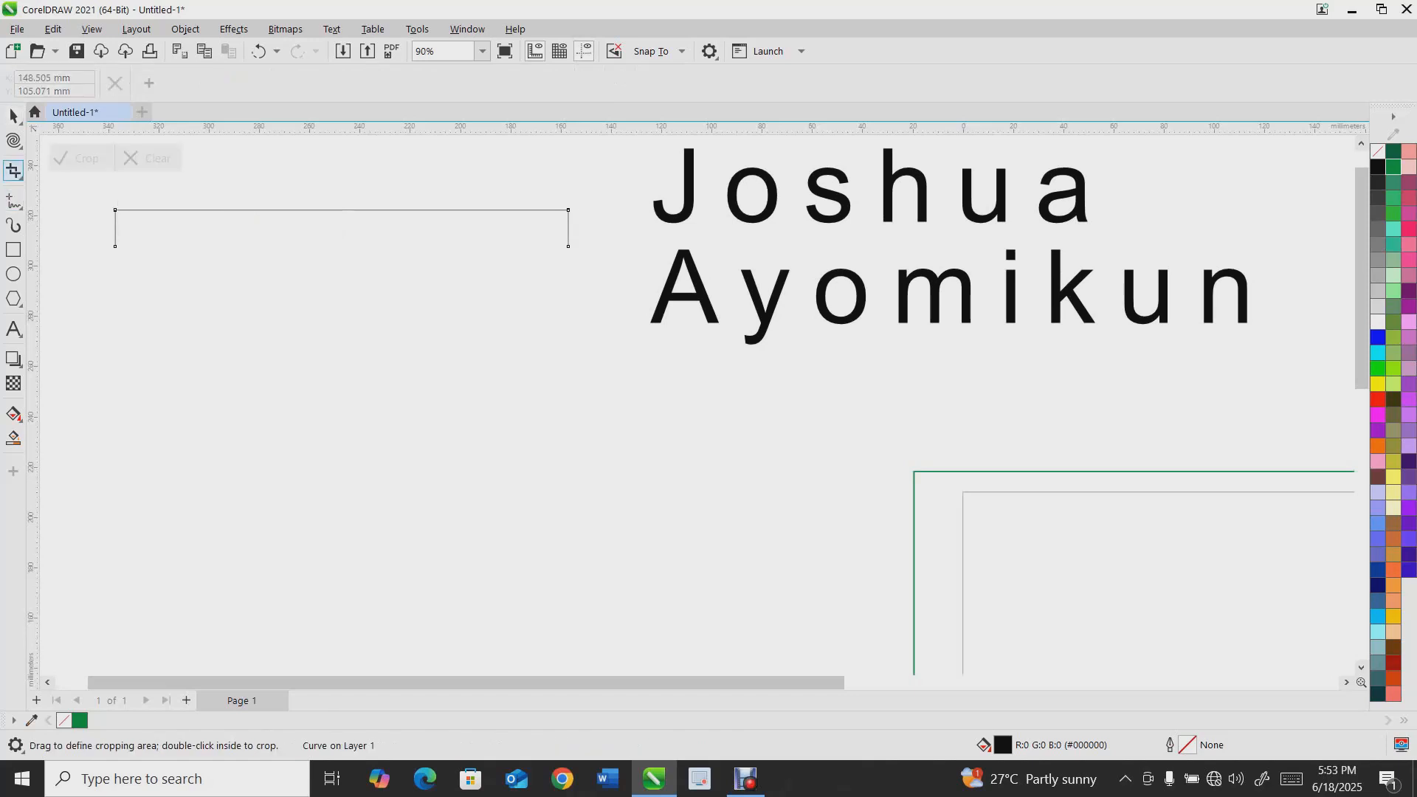
pyautogui.click(20, 177)
pyautogui.click(13, 116)
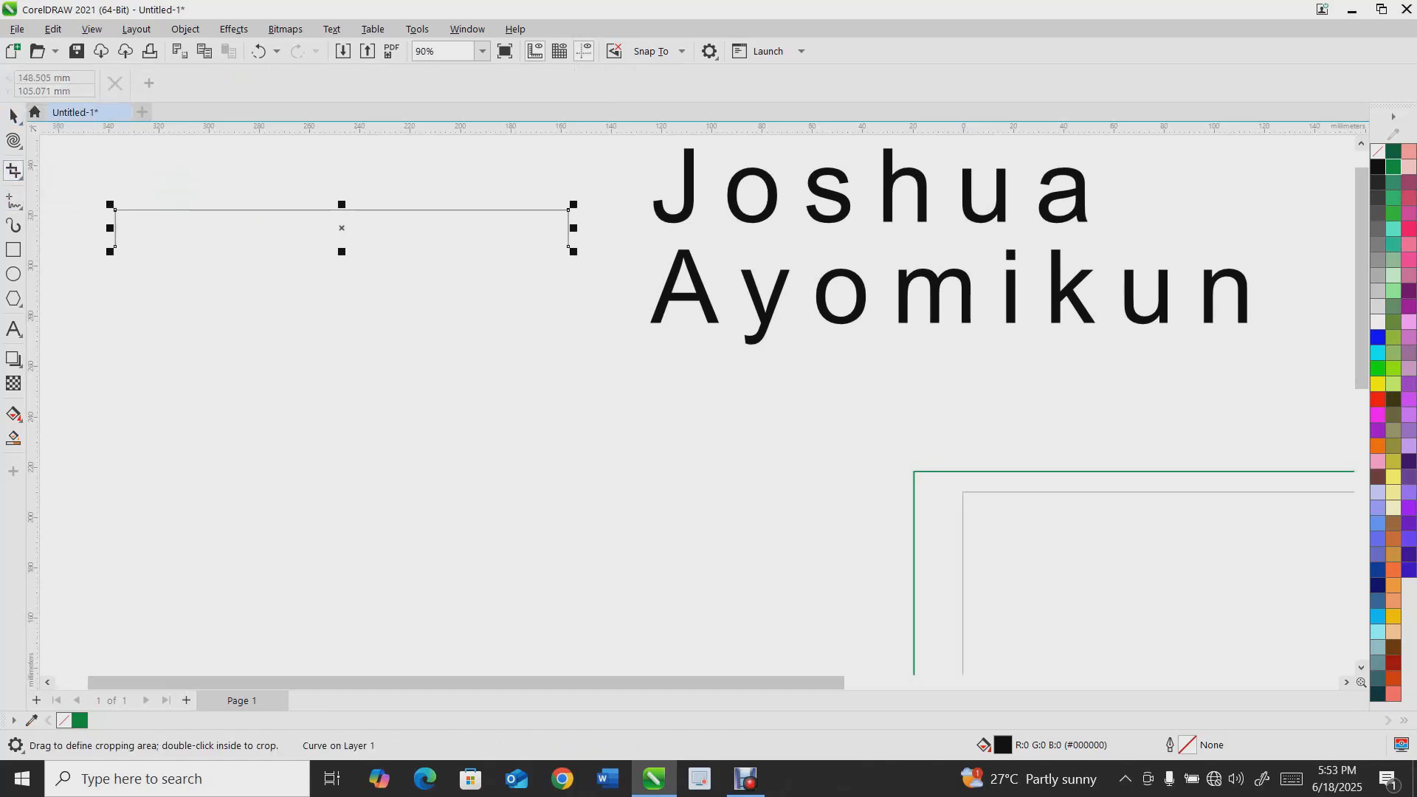
# Draw a circle about 108 mm in diameter below the cropped strip
pyautogui.click(13, 274)
pyautogui.moveTo(288, 344); pyautogui.dragTo(566, 620)
pyautogui.press('space')
# Delete the cropped strip
pyautogui.click(433, 221)
pyautogui.click(432, 210)
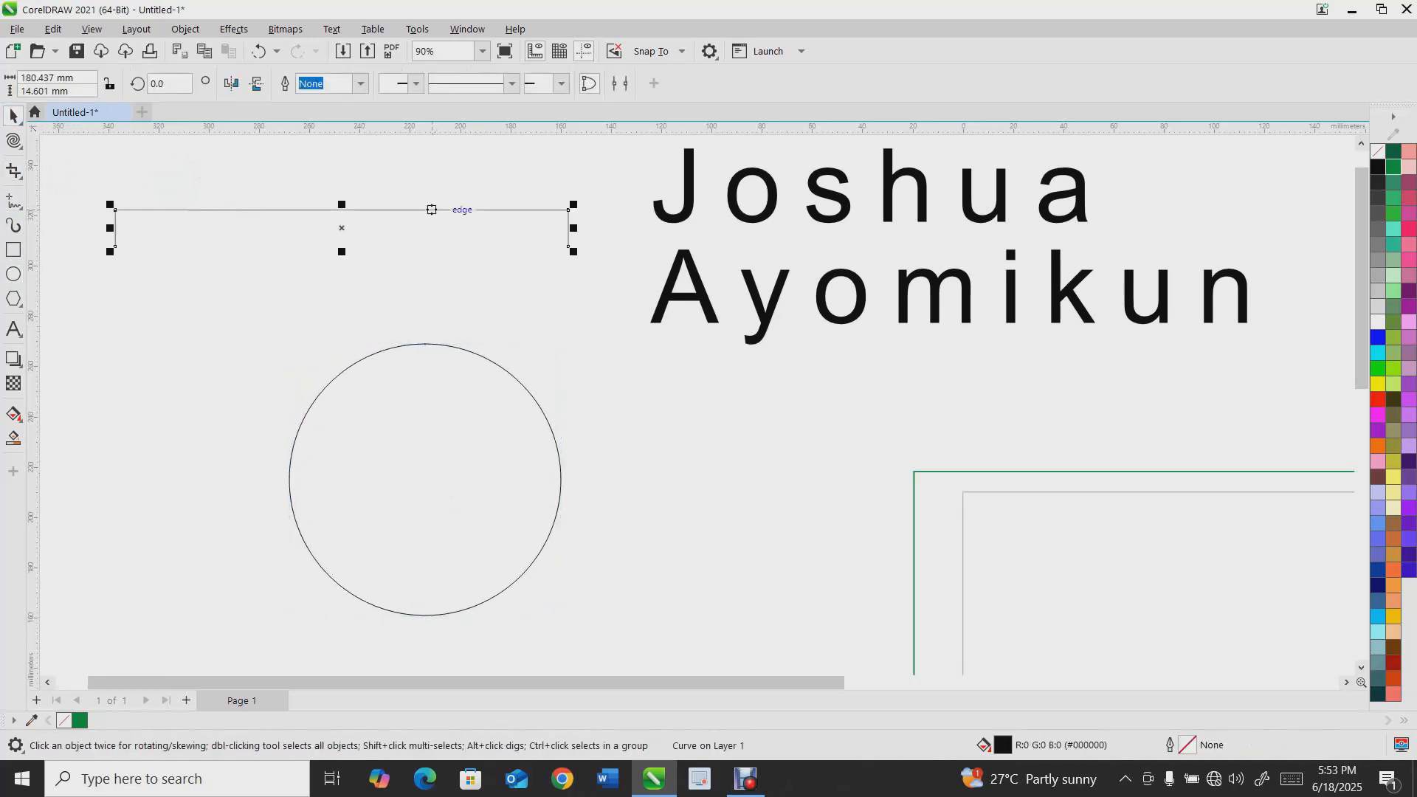
pyautogui.press('Delete')
# Fill the circle with green and move it up beside the text
pyautogui.click(426, 344)
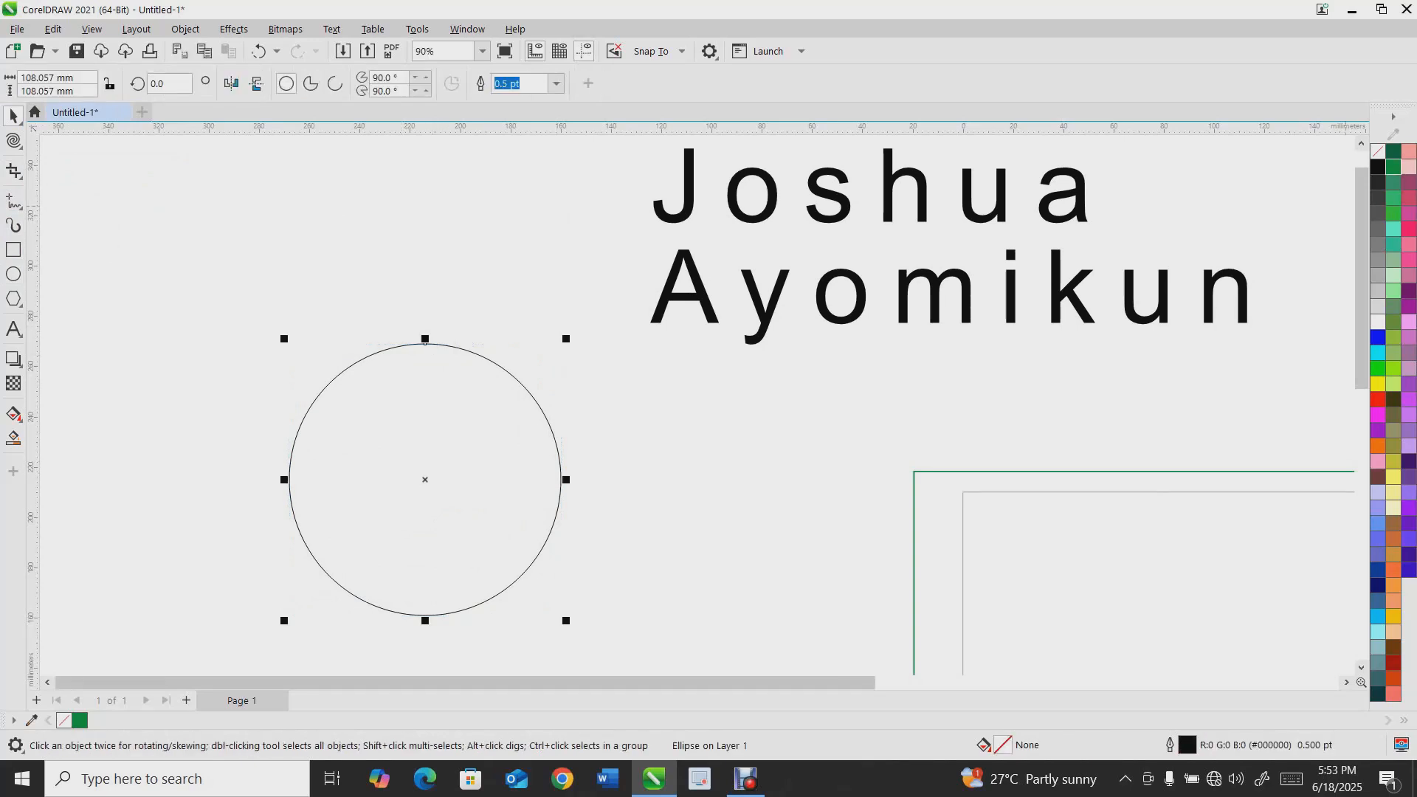
pyautogui.click(1393, 167)
pyautogui.moveTo(473, 496); pyautogui.dragTo(430, 373)
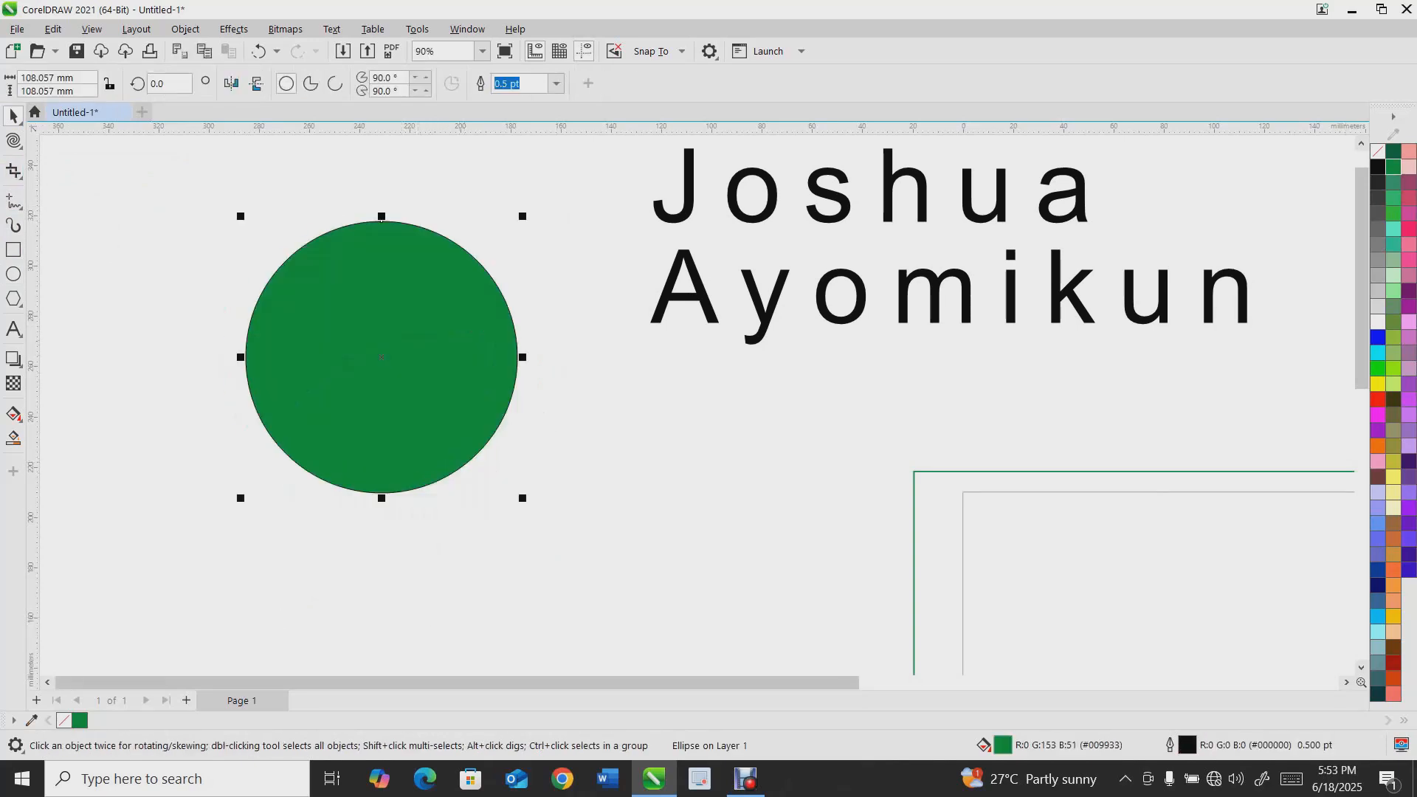
# Slice the circle vertically with the Knife tool
pyautogui.click(20, 176)
pyautogui.click(62, 191)
pyautogui.moveTo(382, 222); pyautogui.dragTo(382, 493)
pyautogui.moveTo(382, 230); pyautogui.dragTo(395, 422)
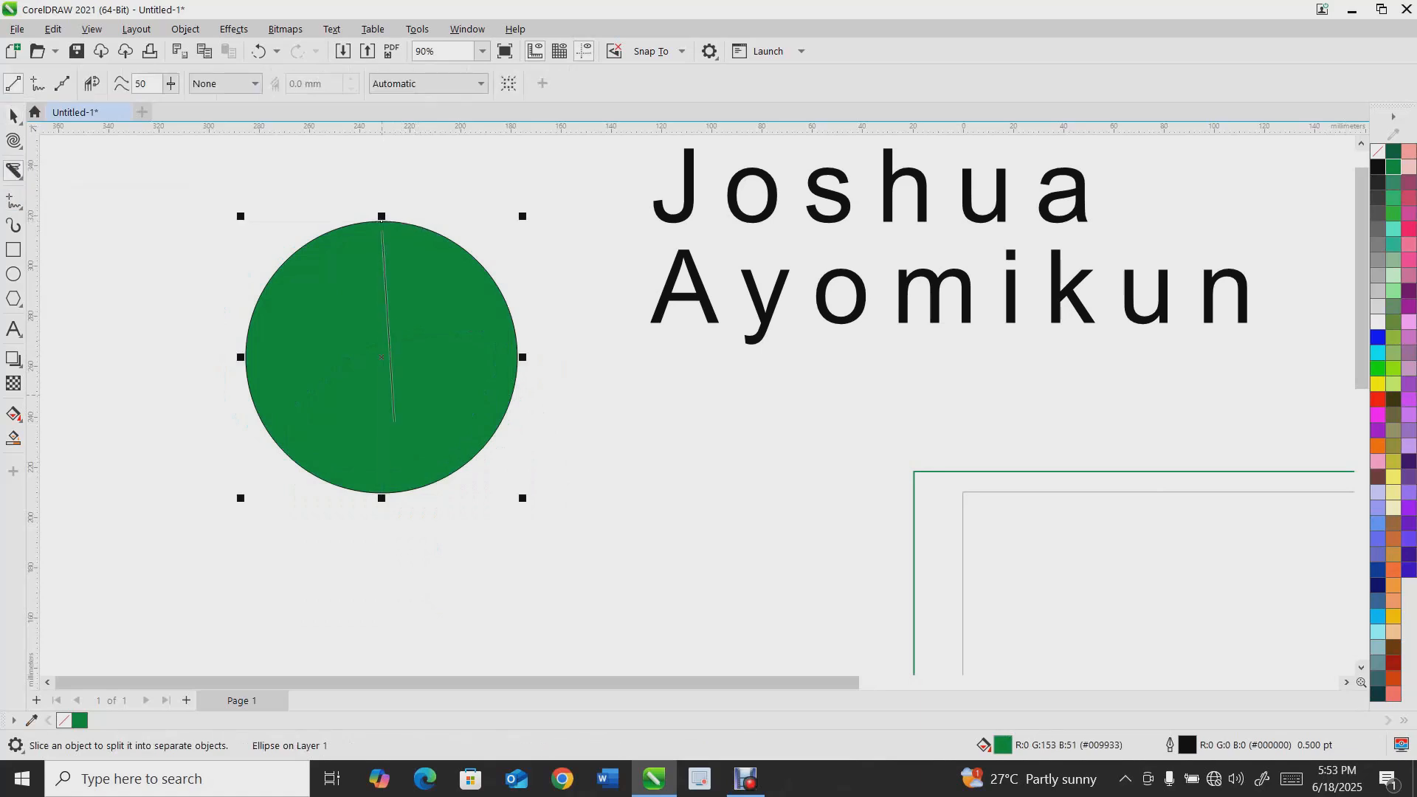
pyautogui.moveTo(357, 550); pyautogui.dragTo(381, 498)
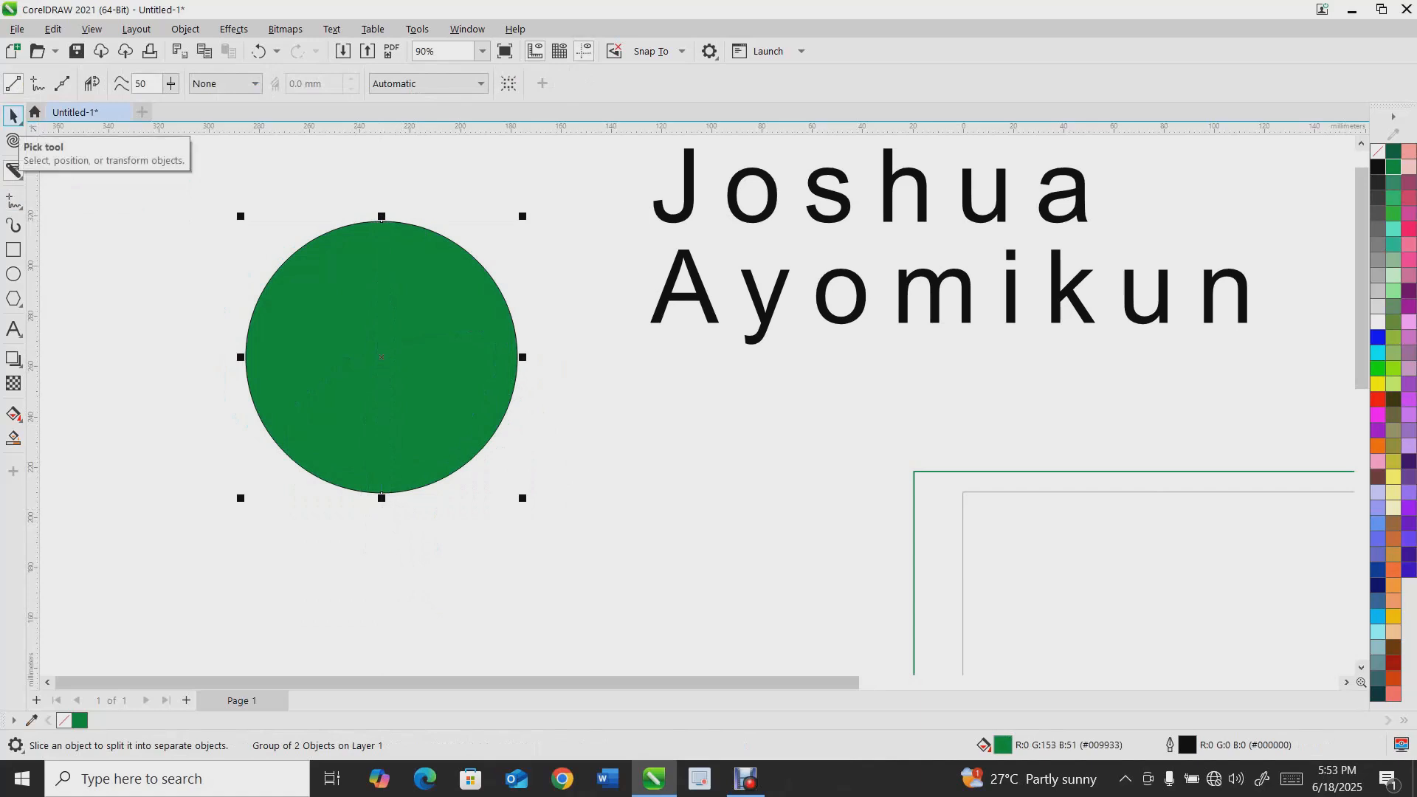
# Remove the circle's outline and delete the extra sliced piece
pyautogui.click(14, 116)
pyautogui.click(192, 171)
pyautogui.moveTo(410, 316); pyautogui.dragTo(521, 303)
pyautogui.click(414, 83)
pyautogui.click(413, 174)
pyautogui.press('Delete')
pyautogui.moveTo(361, 357); pyautogui.dragTo(397, 317)
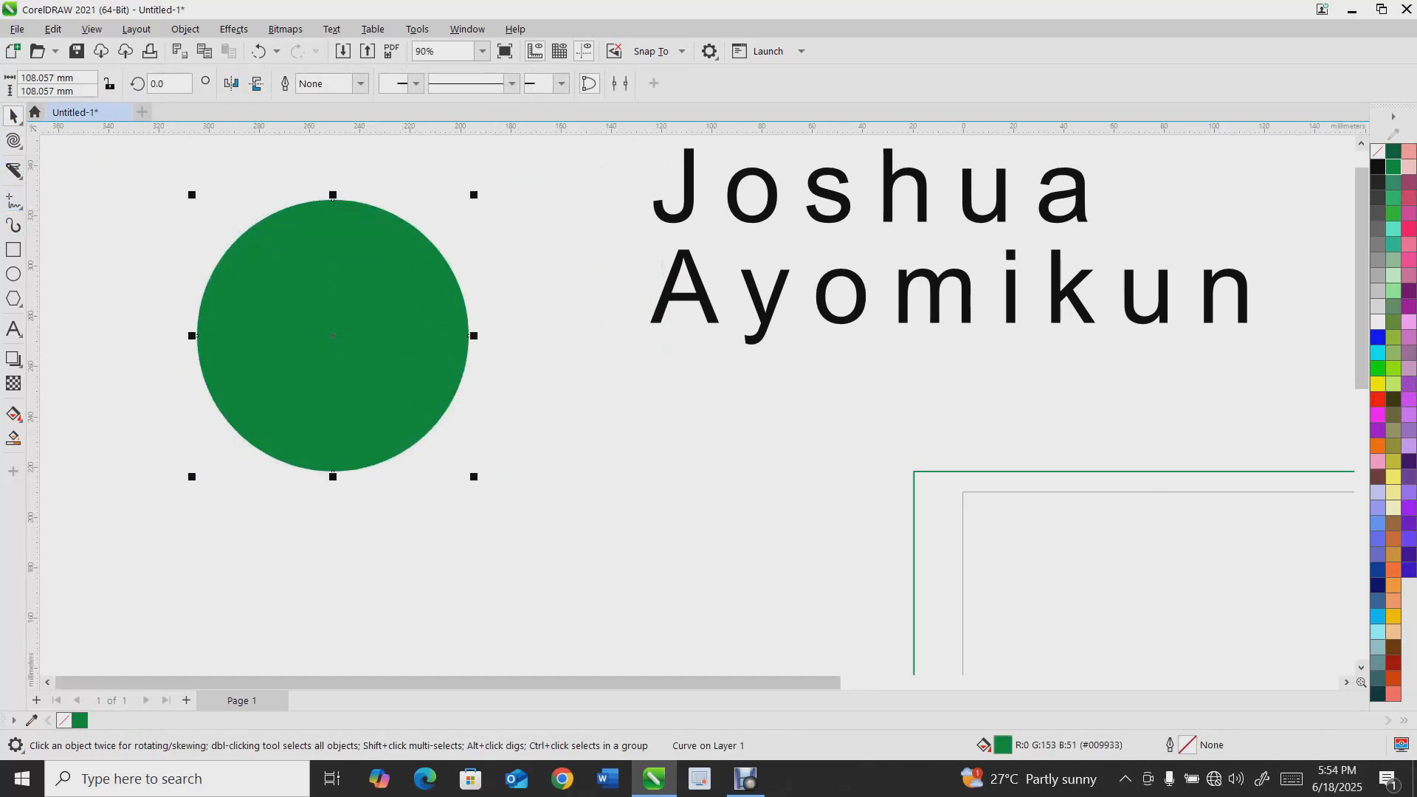
# Cut the circle horizontally in half with the Knife tool and pull the two halves apart
pyautogui.click(13, 170)
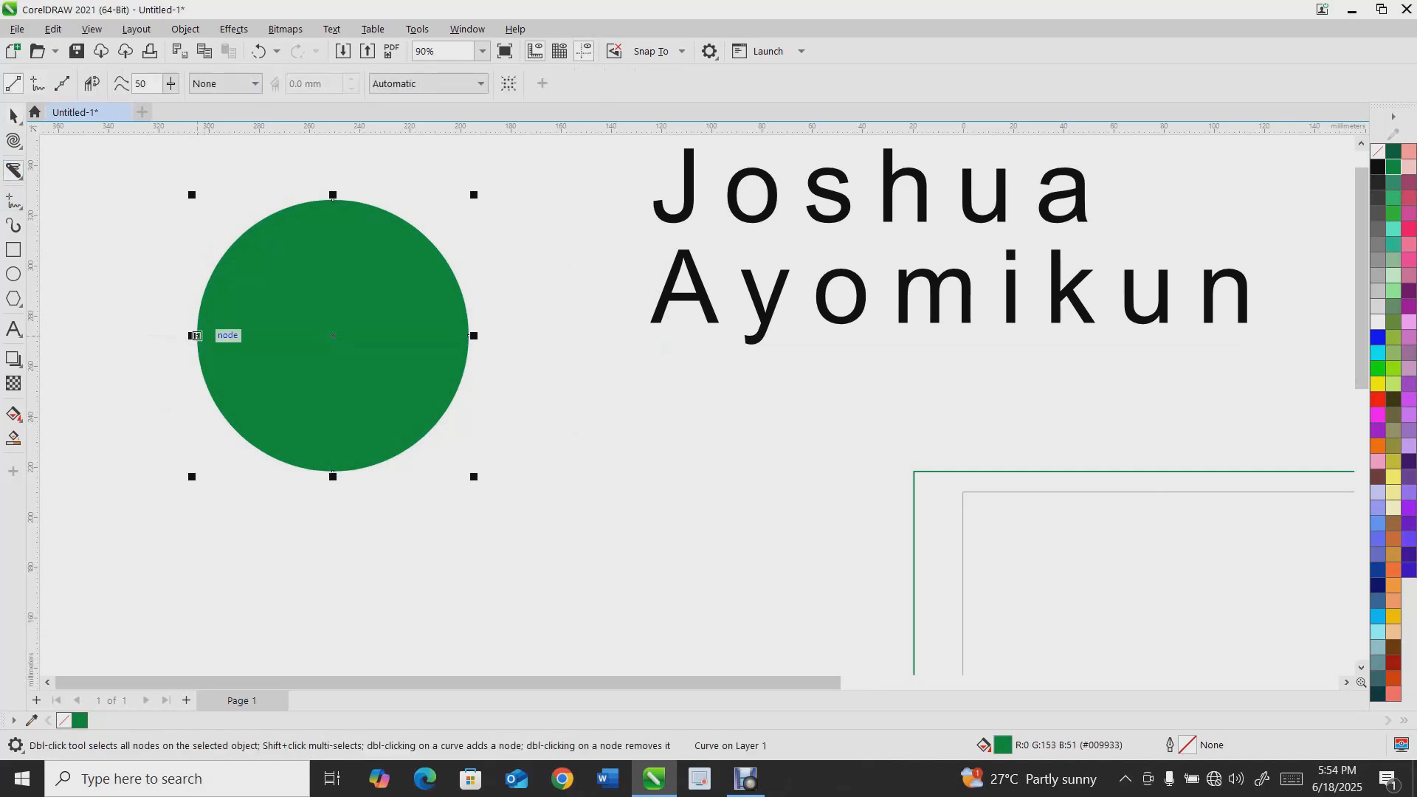
pyautogui.moveTo(170, 335); pyautogui.dragTo(517, 336)
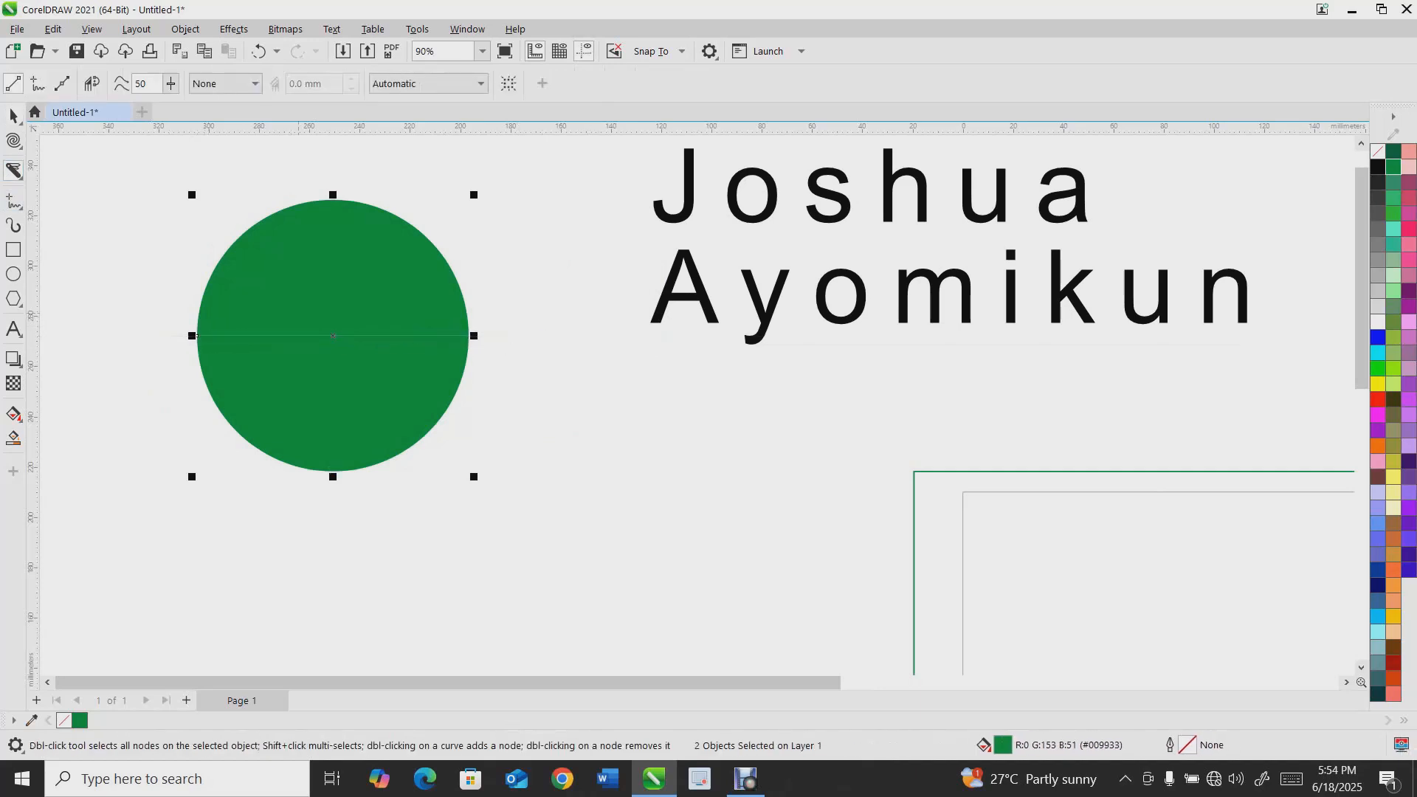
pyautogui.press('space')
pyautogui.moveTo(393, 290); pyautogui.dragTo(397, 206)
pyautogui.press('Escape')
pyautogui.moveTo(202, 299); pyautogui.dragTo(295, 336)
pyautogui.moveTo(237, 250); pyautogui.dragTo(201, 307)
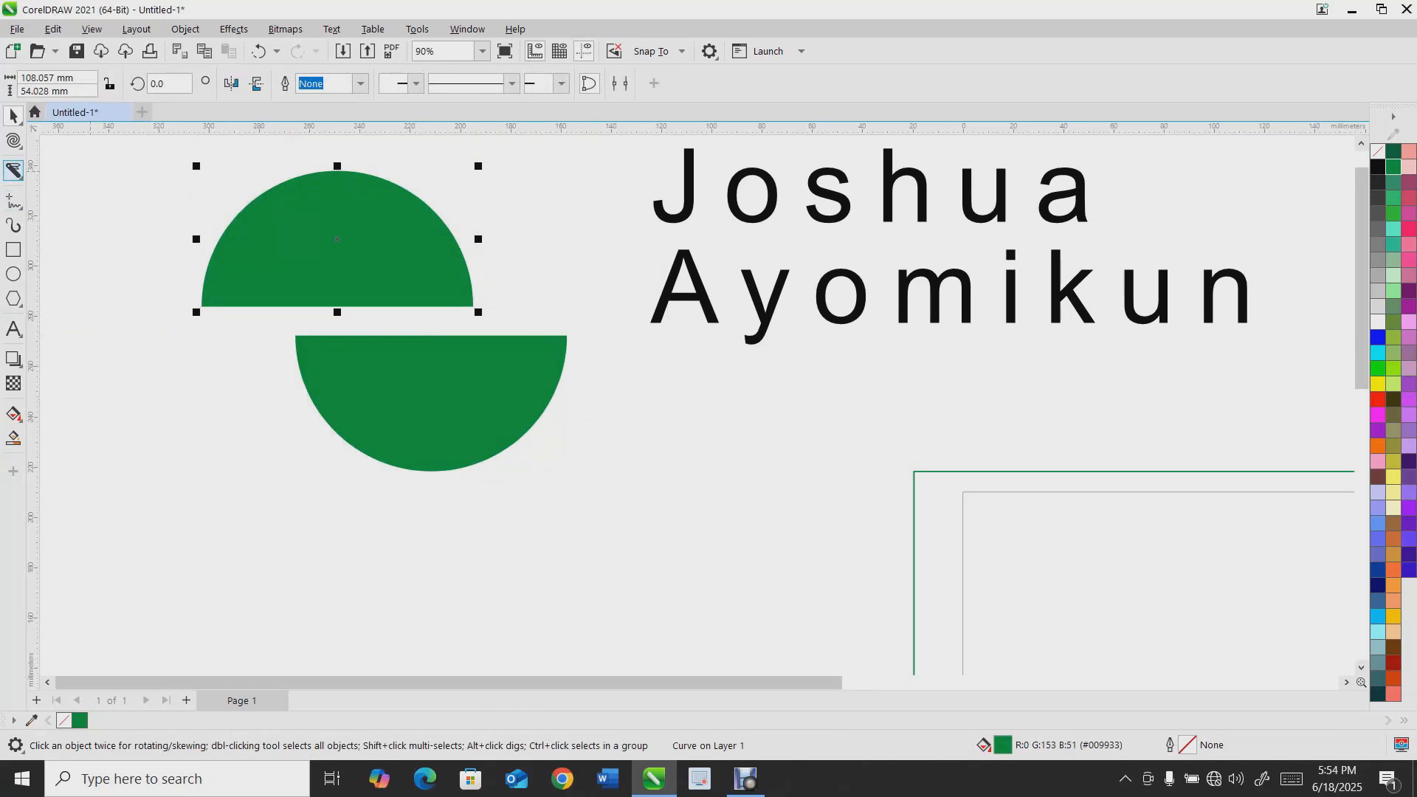
# Move the upper half of the circle up and to the right
pyautogui.press('F10')
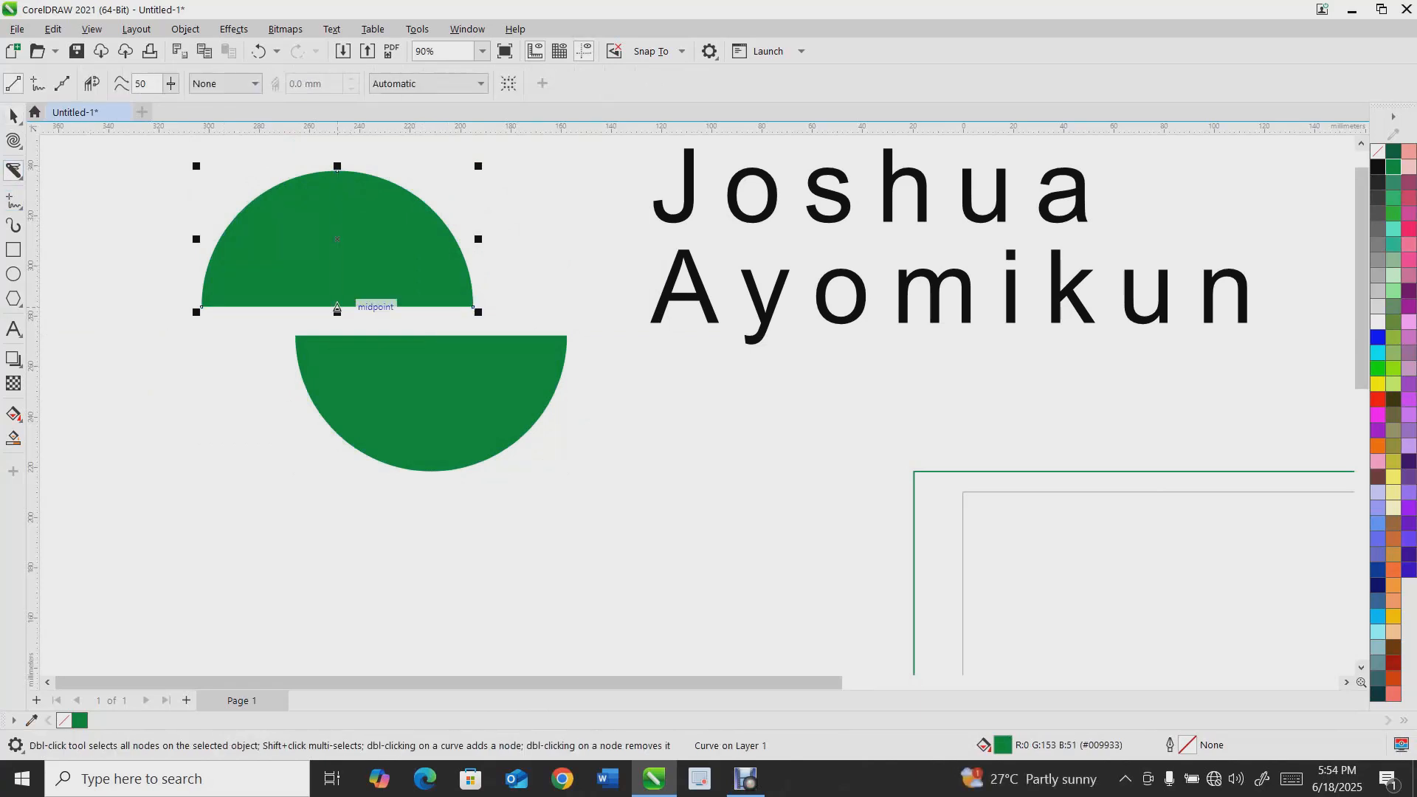
pyautogui.moveTo(337, 321); pyautogui.dragTo(338, 148)
pyautogui.press('space')
pyautogui.moveTo(337, 244); pyautogui.dragTo(402, 221)
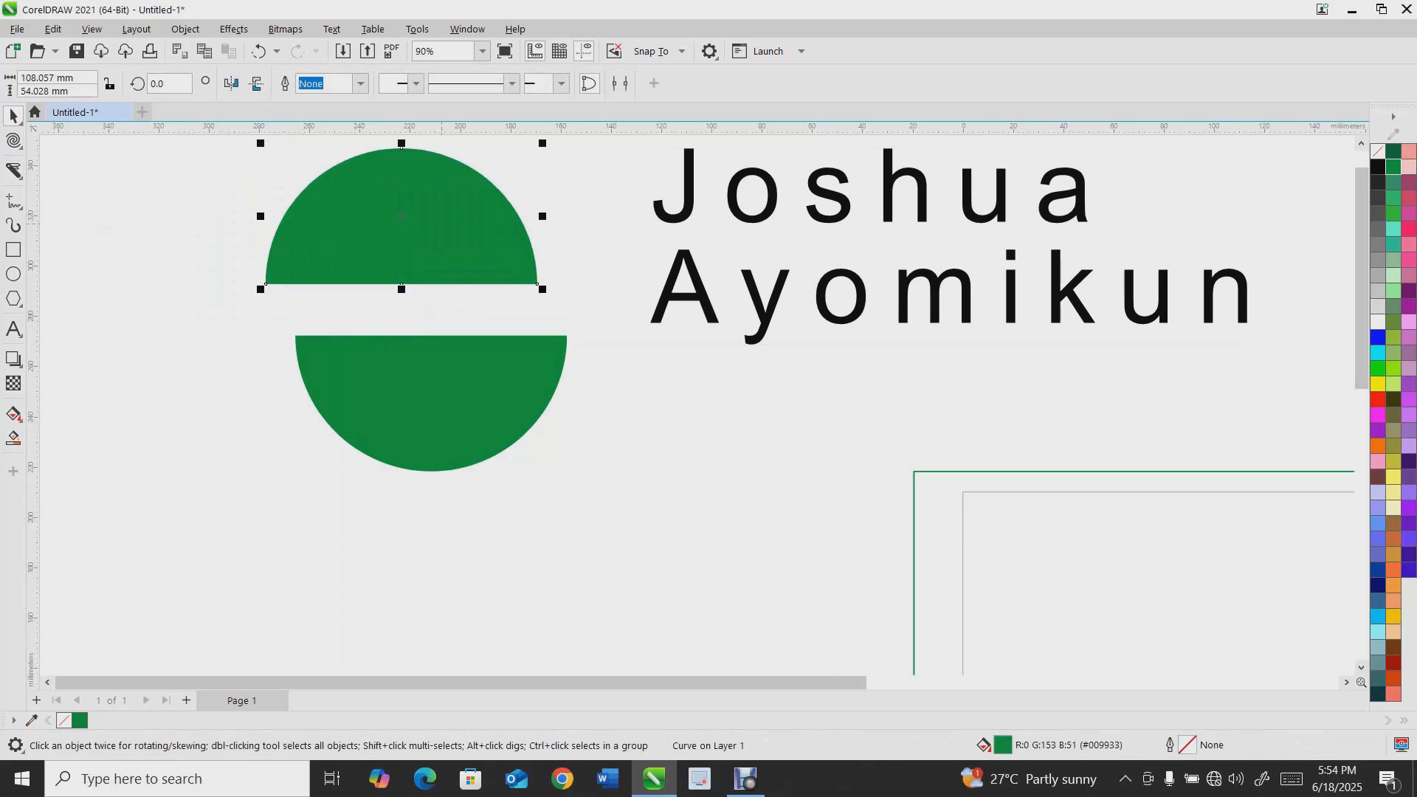
# Break apart the upper half of the circle and move its two quarter pieces, one onto the lower half
pyautogui.hotkey('ctrl', 'k')
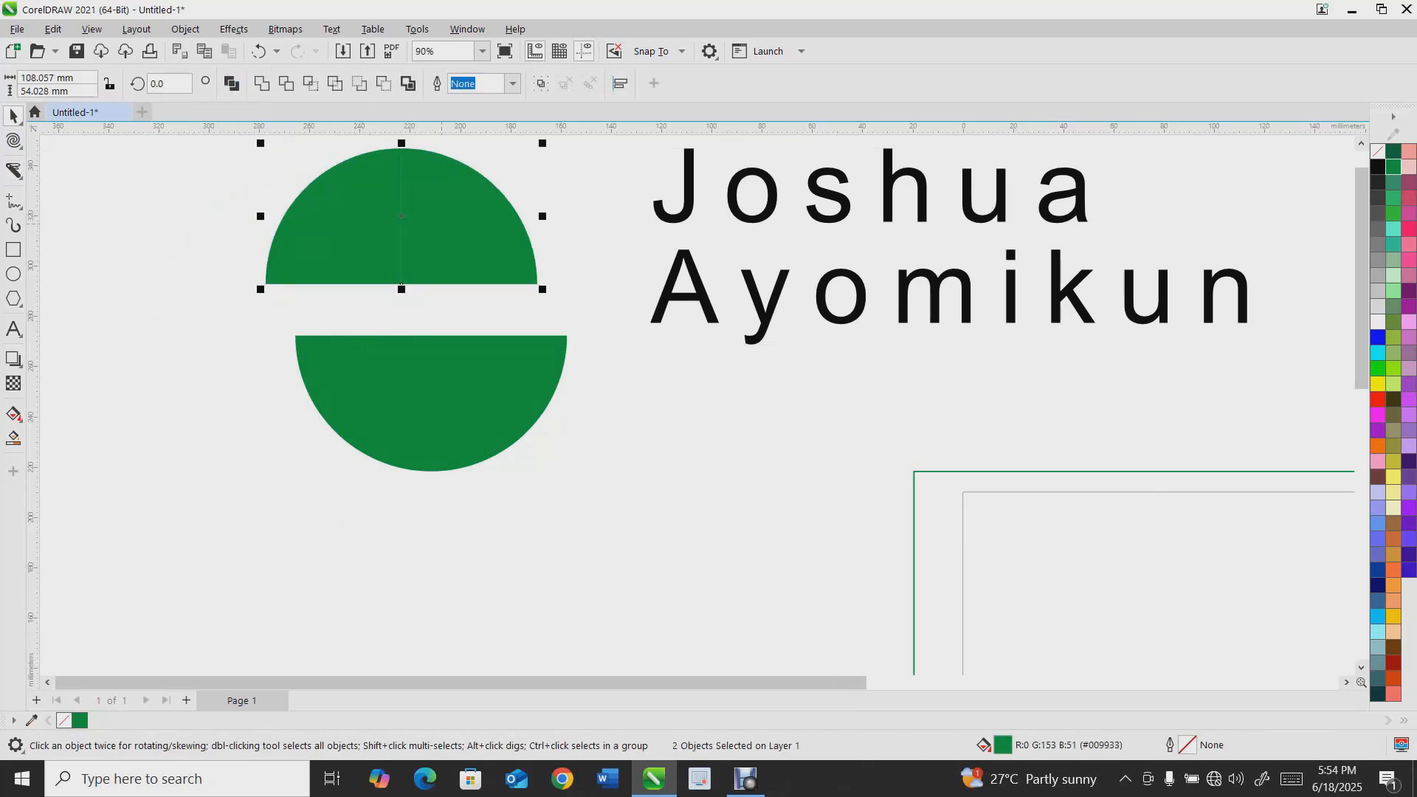
pyautogui.press('Escape')
pyautogui.moveTo(402, 285); pyautogui.dragTo(537, 285)
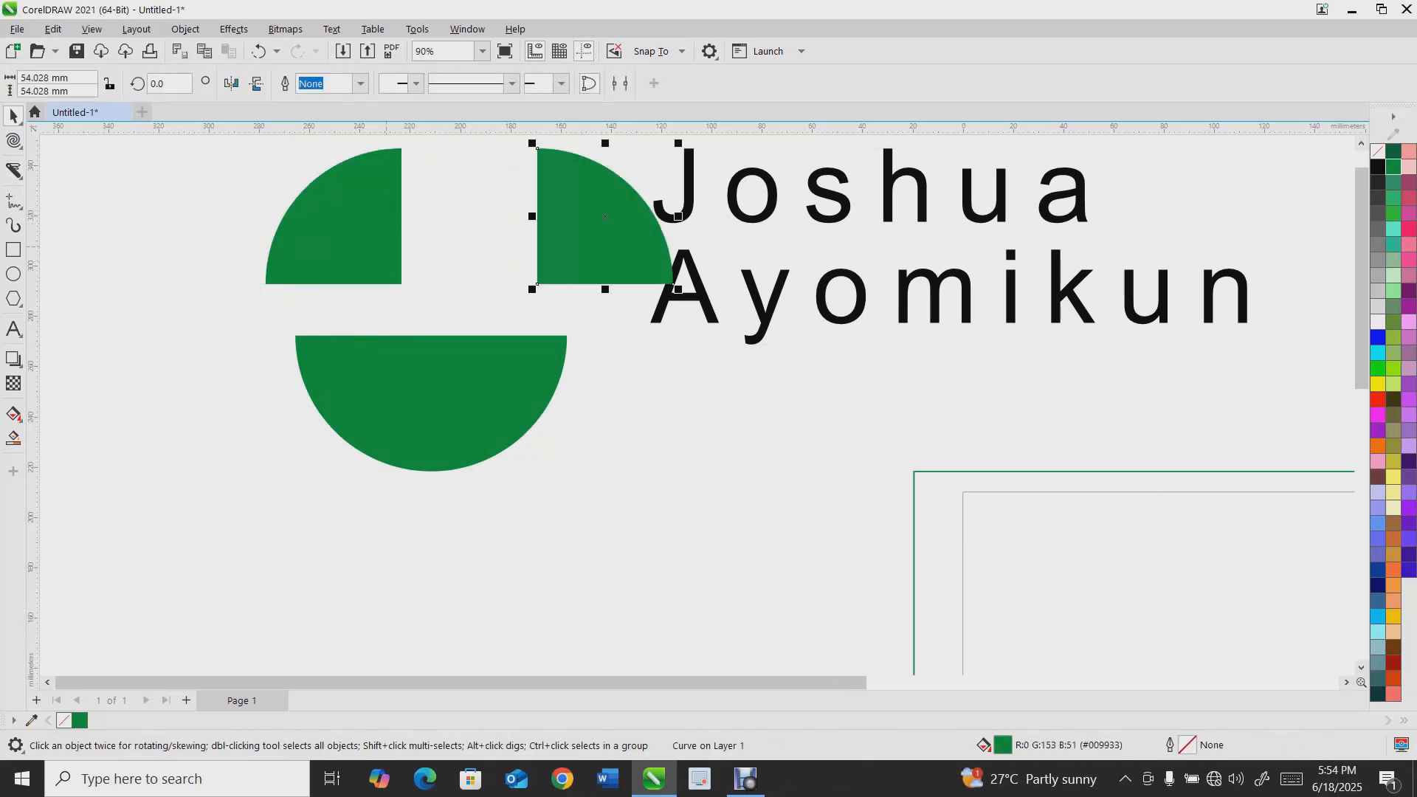
pyautogui.moveTo(369, 243); pyautogui.dragTo(321, 262)
pyautogui.moveTo(591, 244); pyautogui.dragTo(416, 296)
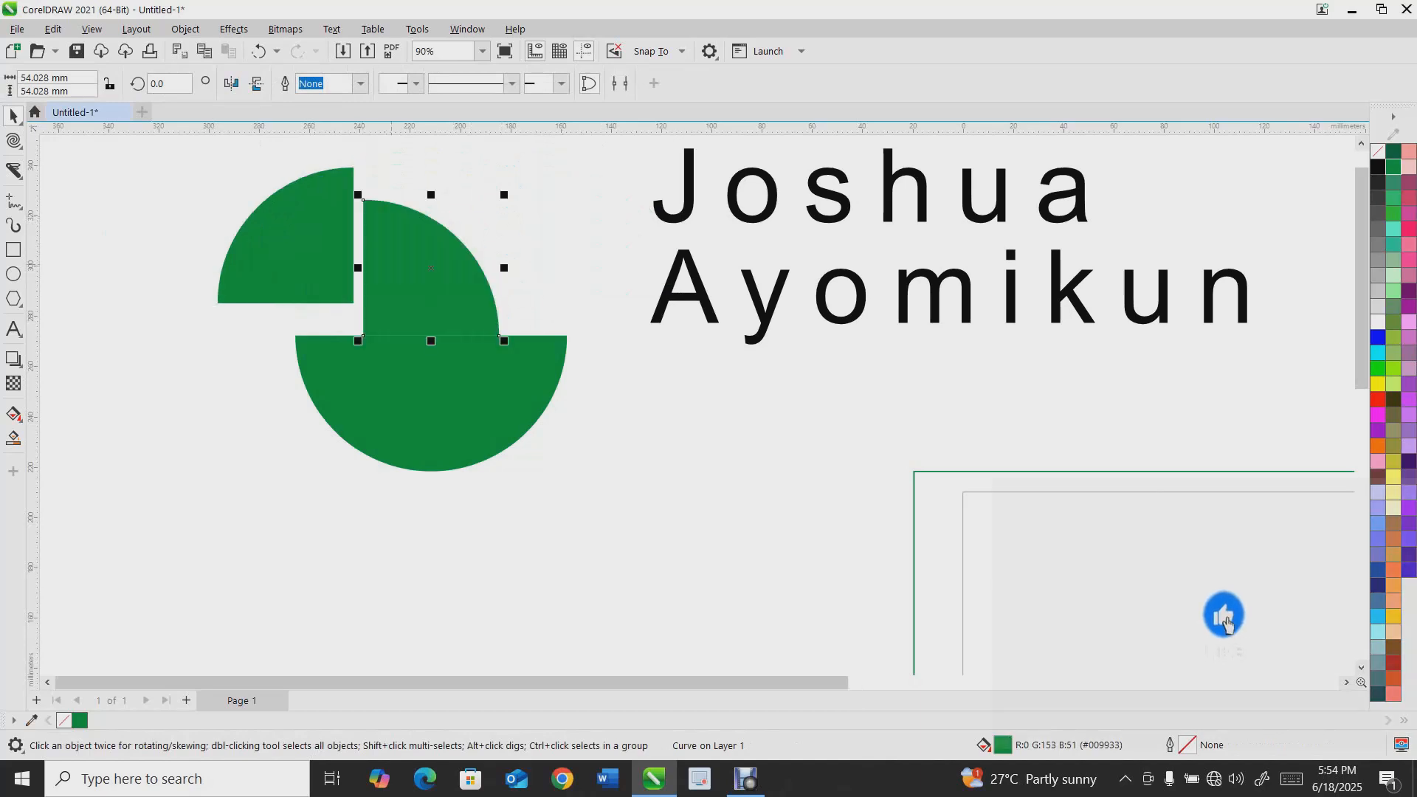
# Select all the circle pieces and delete them
pyautogui.moveTo(142, 152); pyautogui.dragTo(636, 546)
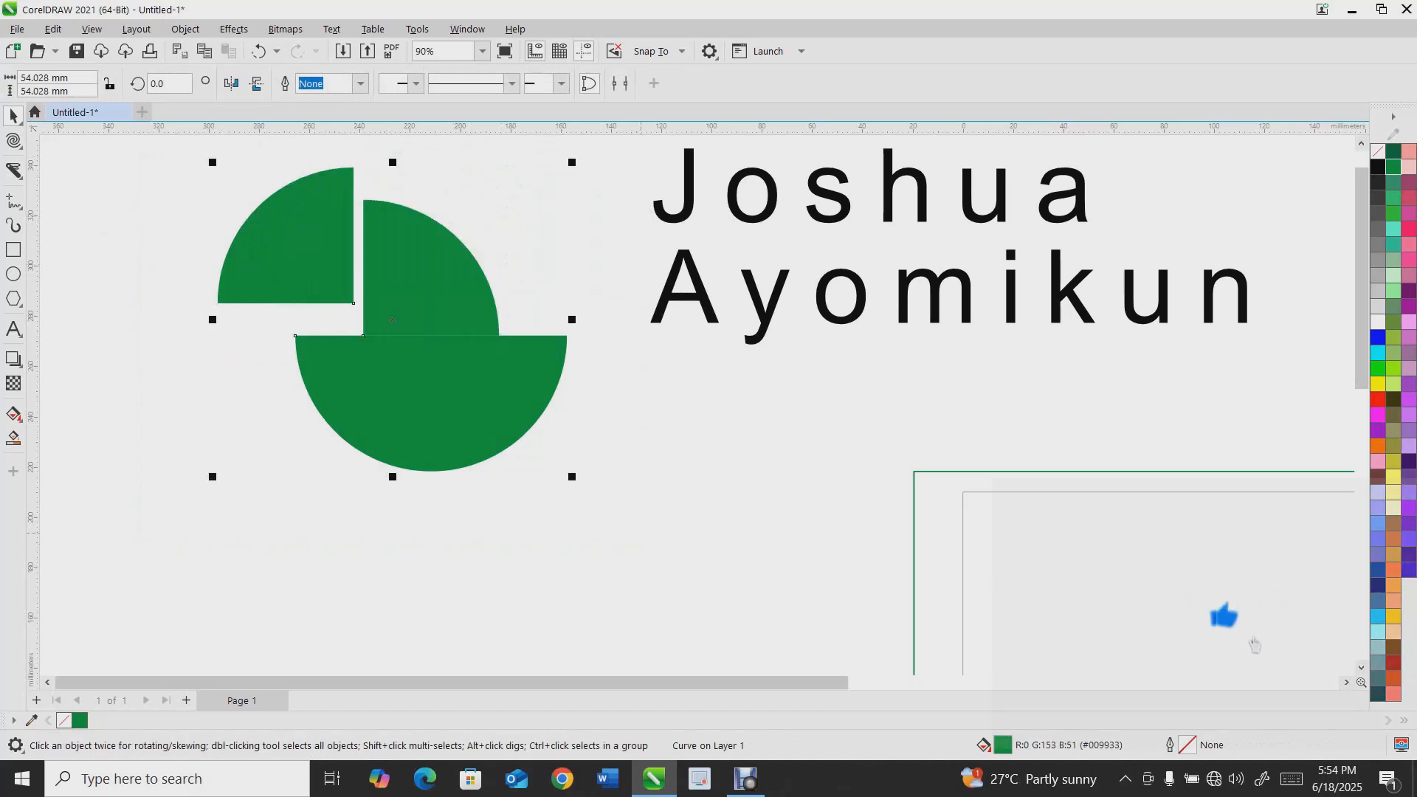
pyautogui.press('Delete')
pyautogui.click(14, 171)
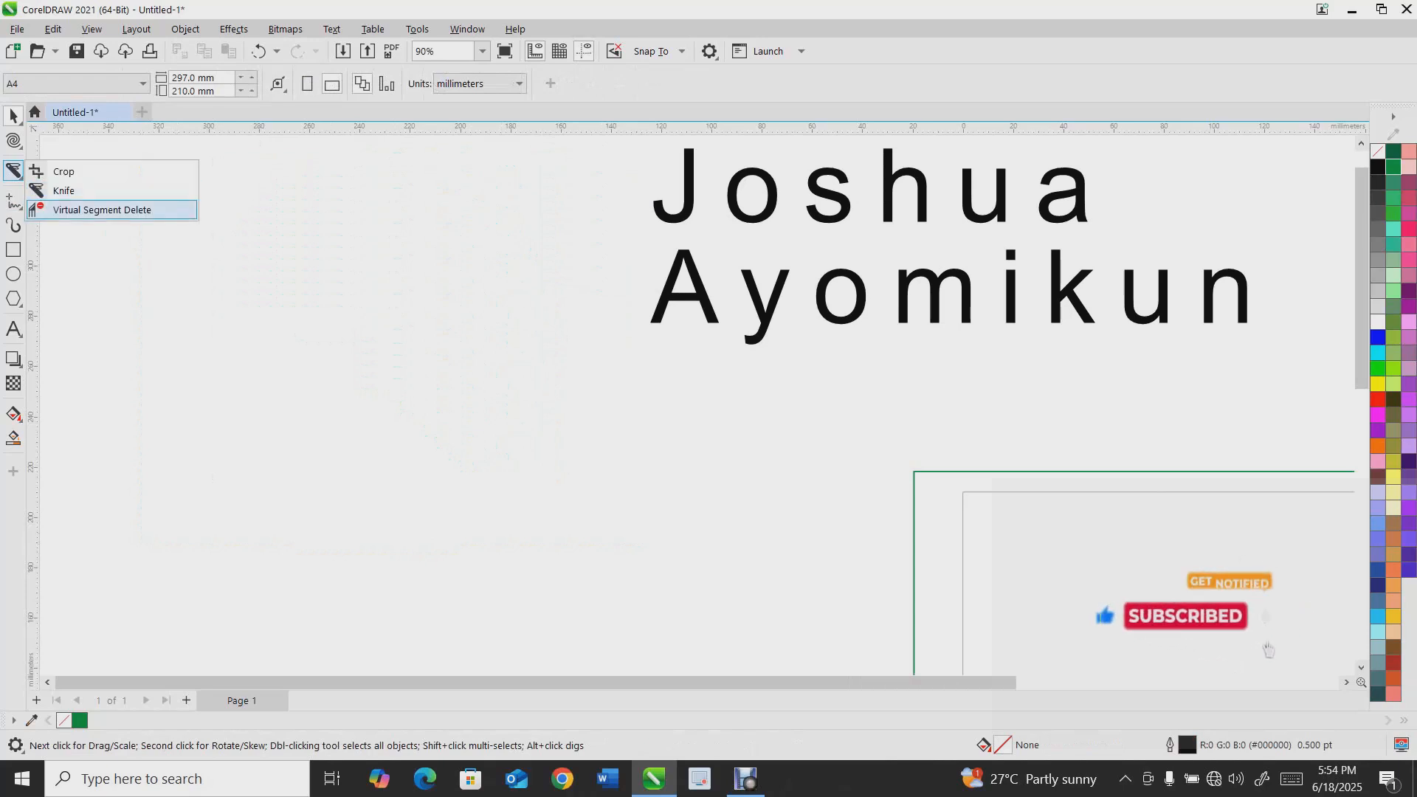
pyautogui.press('Escape')
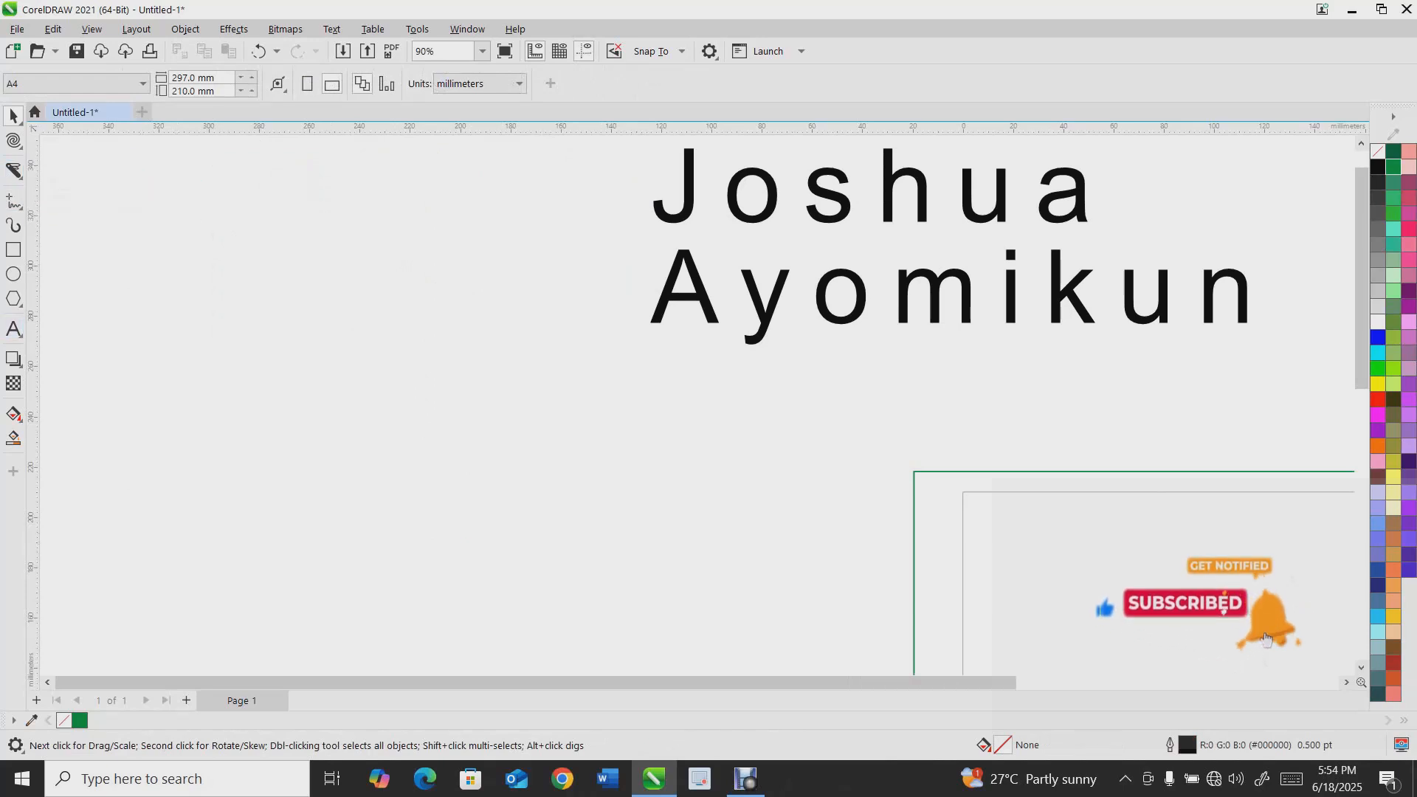
# Draw a table of 3 rows and 4 columns on the page with the Table tool
pyautogui.click(17, 331)
pyautogui.click(219, 282)
pyautogui.moveTo(219, 259); pyautogui.dragTo(516, 460)
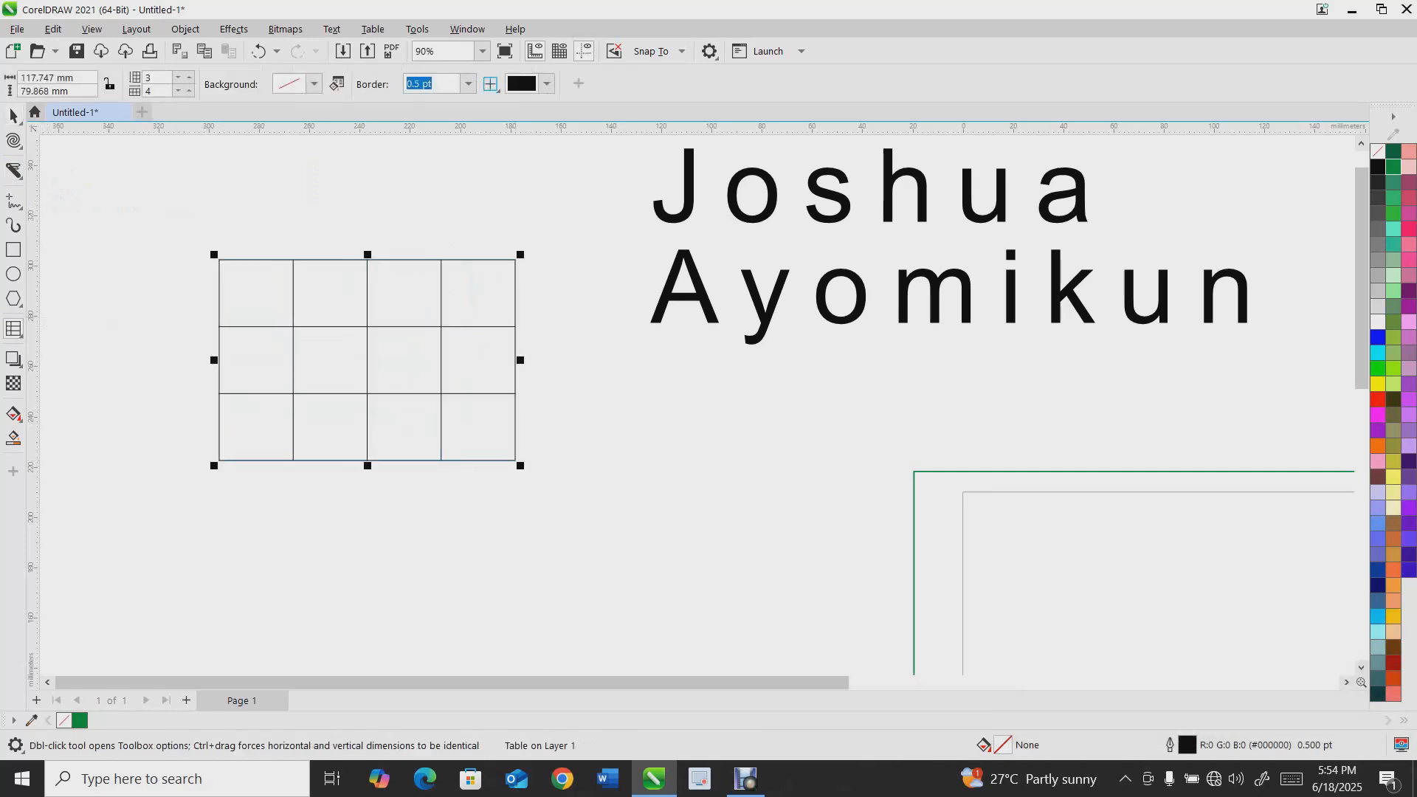
pyautogui.click(15, 140)
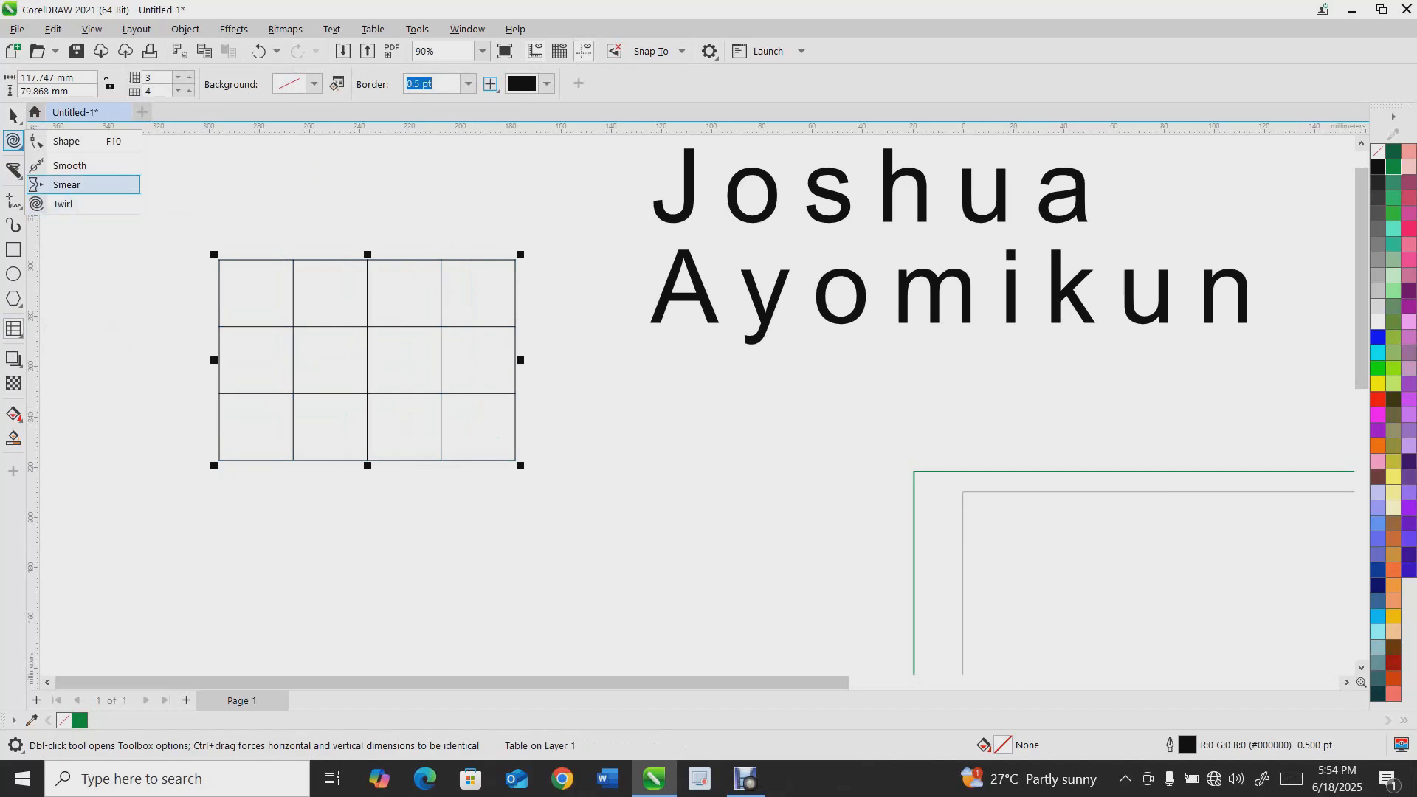
pyautogui.click(13, 201)
pyautogui.click(13, 170)
pyautogui.click(74, 208)
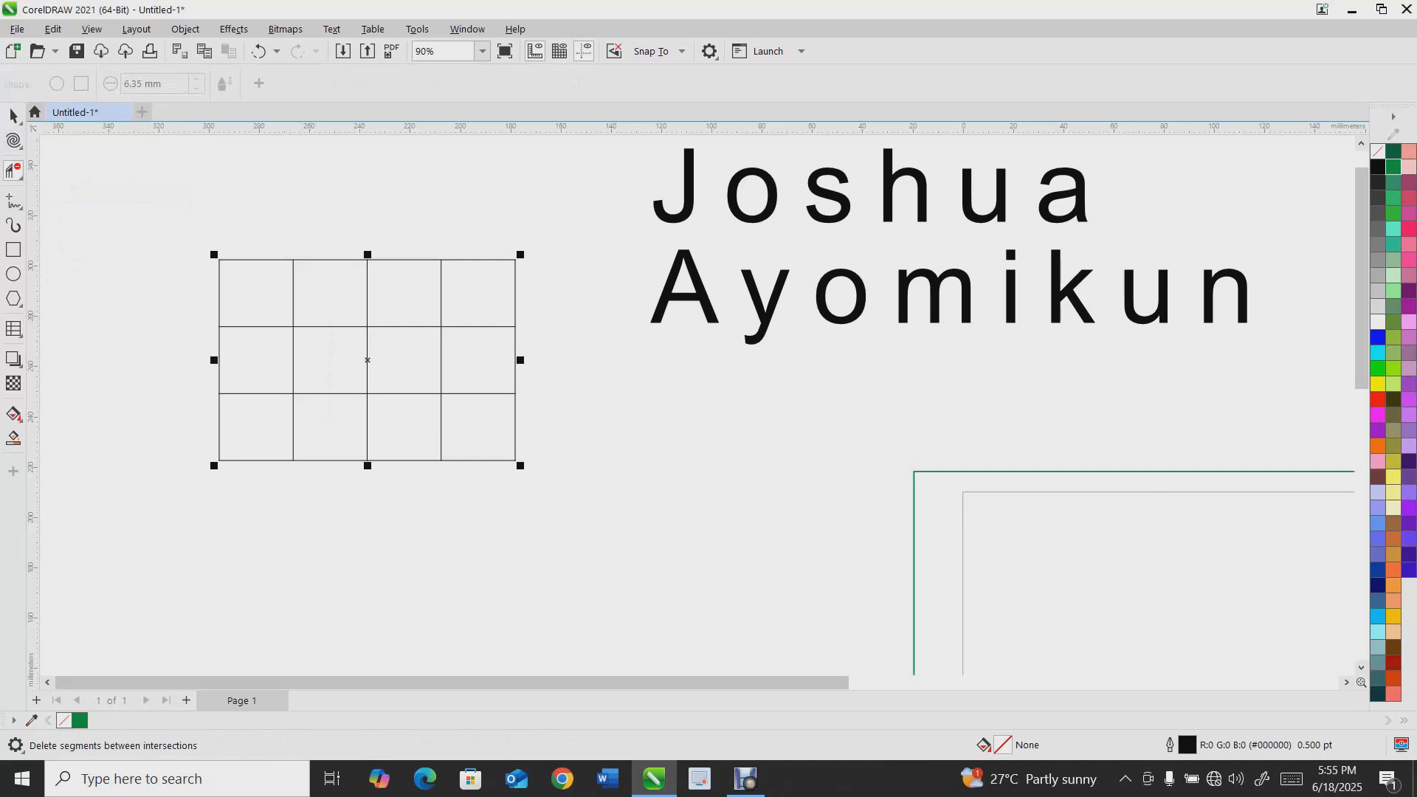
pyautogui.press('Escape')
# Draw two vertical lines crossing the table's left columns with the Freehand tool
pyautogui.press('F5')
pyautogui.moveTo(236, 246); pyautogui.dragTo(254, 493)
pyautogui.press('Delete')
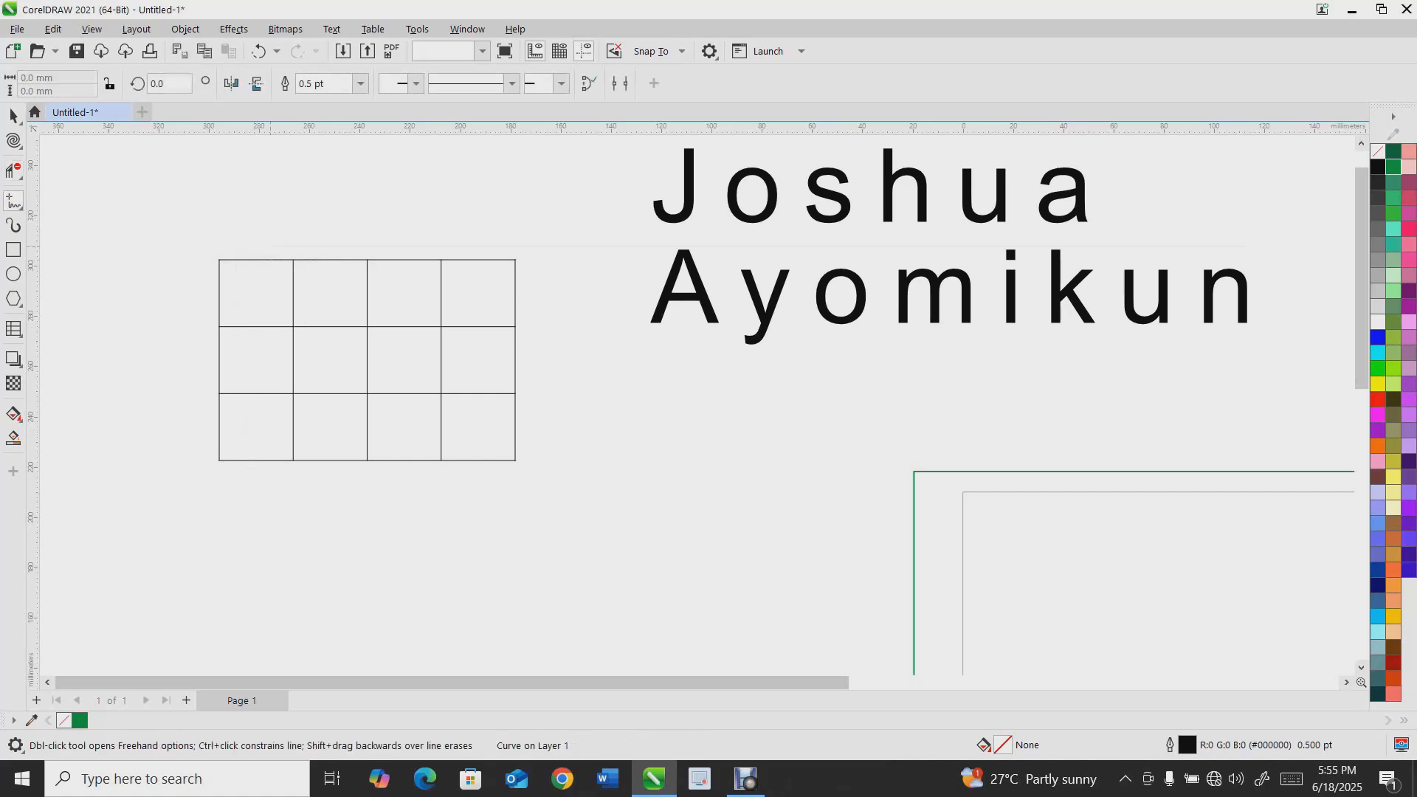
pyautogui.moveTo(259, 233); pyautogui.dragTo(259, 239)
pyautogui.press('Delete')
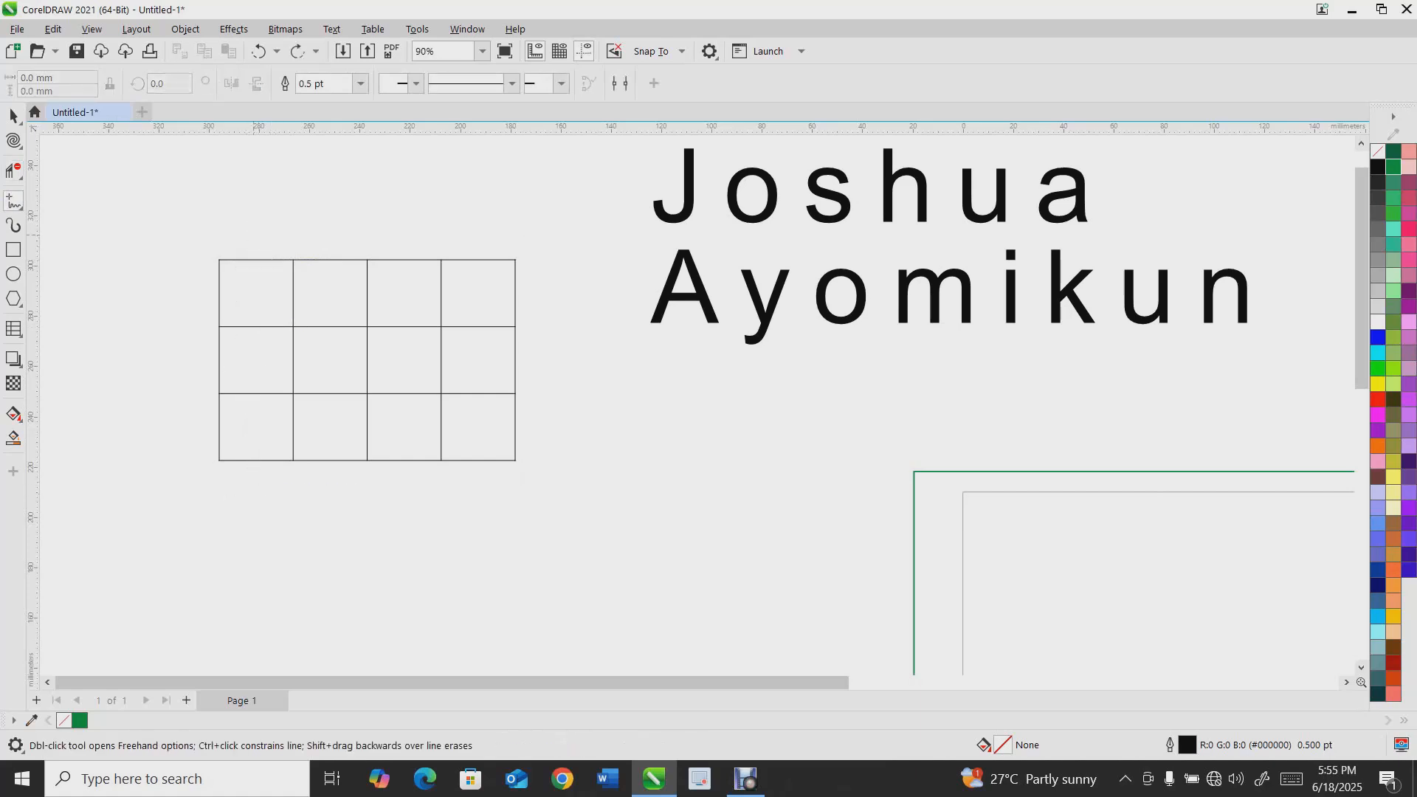
pyautogui.click(253, 501)
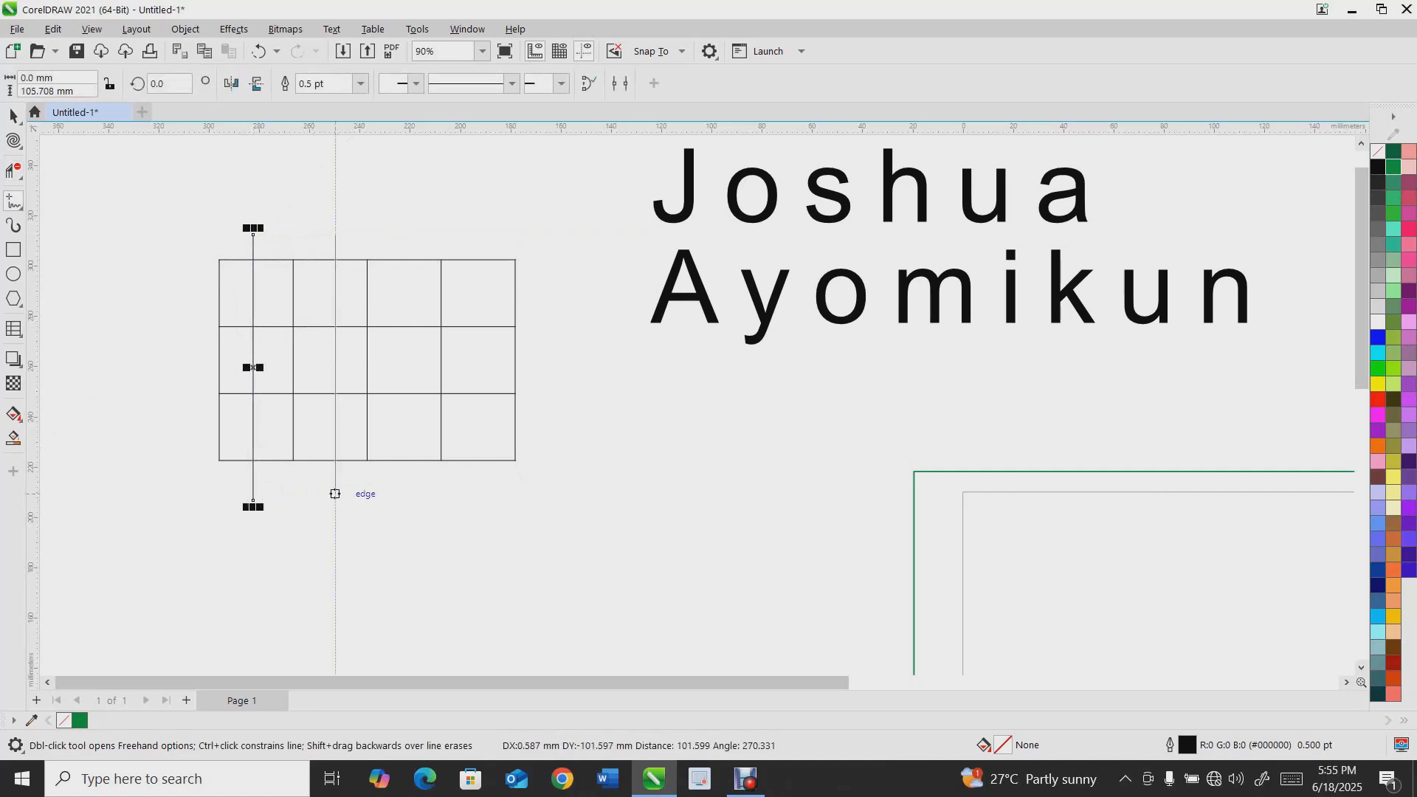
pyautogui.click(335, 496)
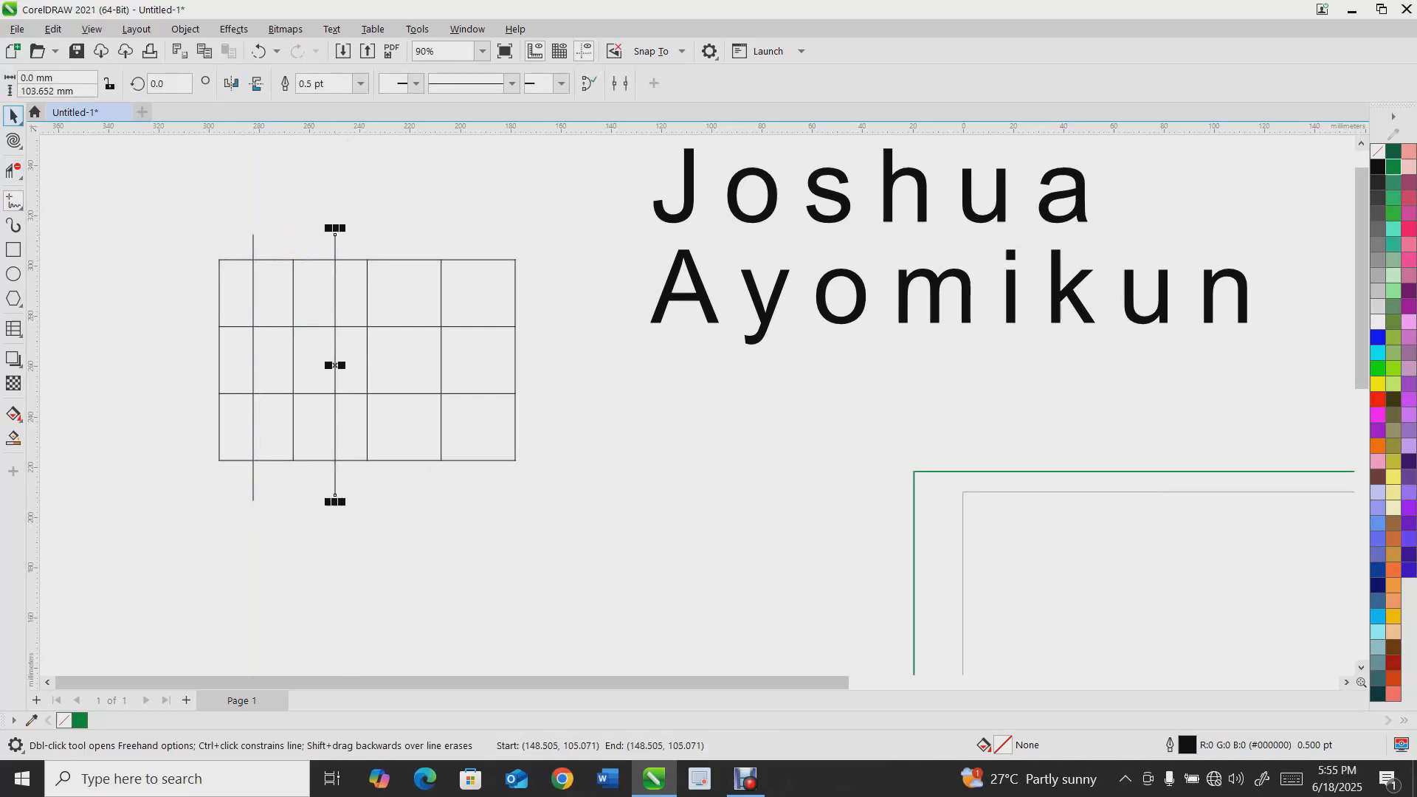
pyautogui.click(14, 116)
pyautogui.click(110, 177)
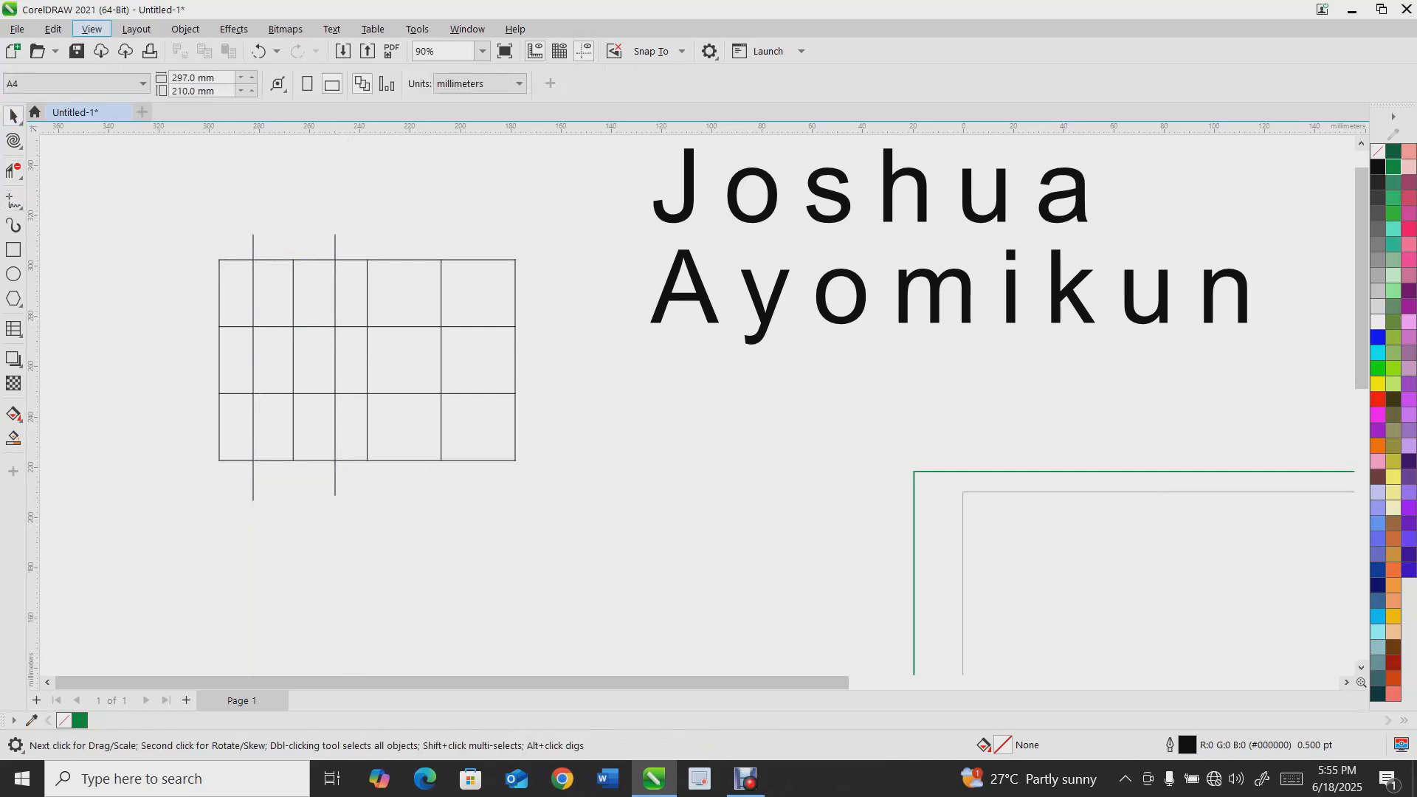
pyautogui.click(92, 29)
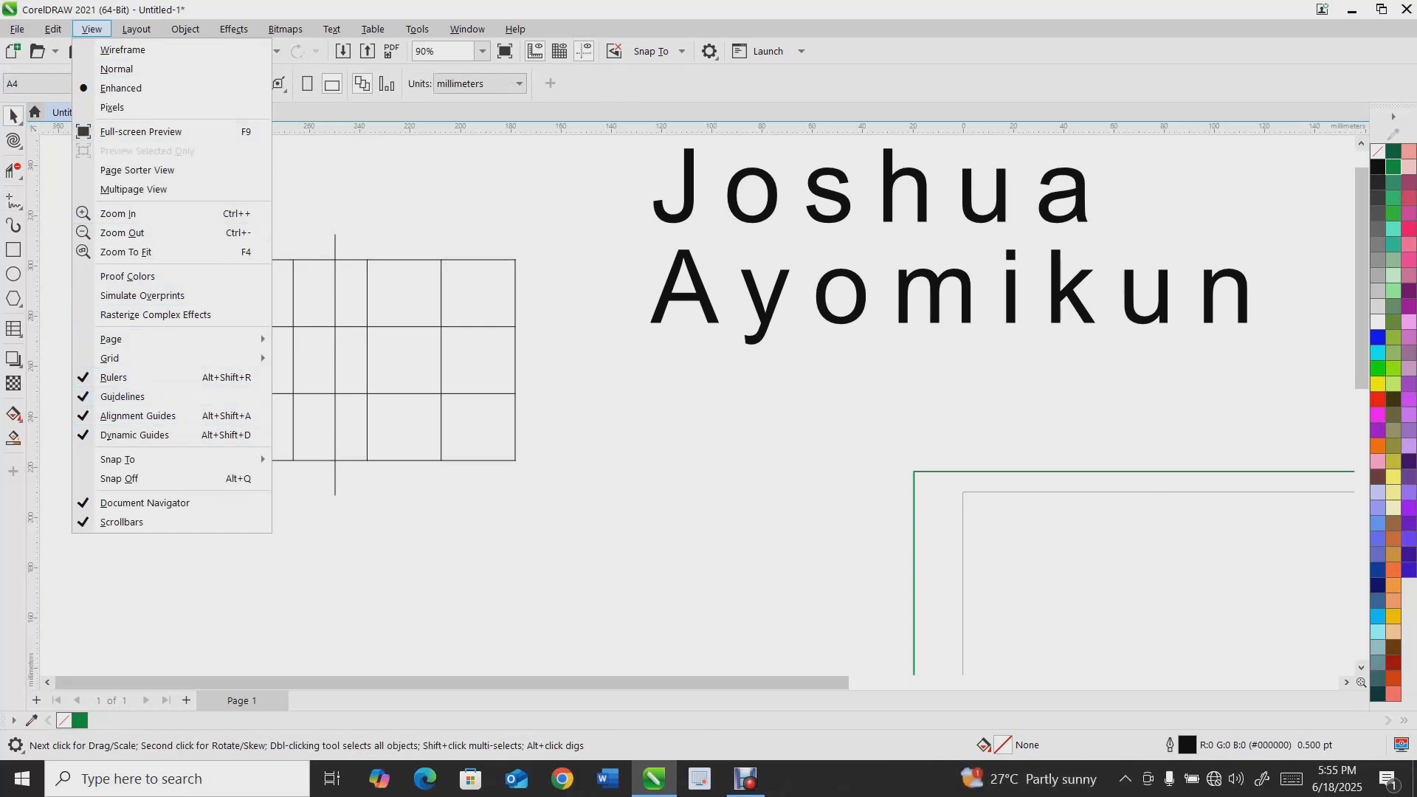
pyautogui.click(342, 251)
pyautogui.click(342, 260)
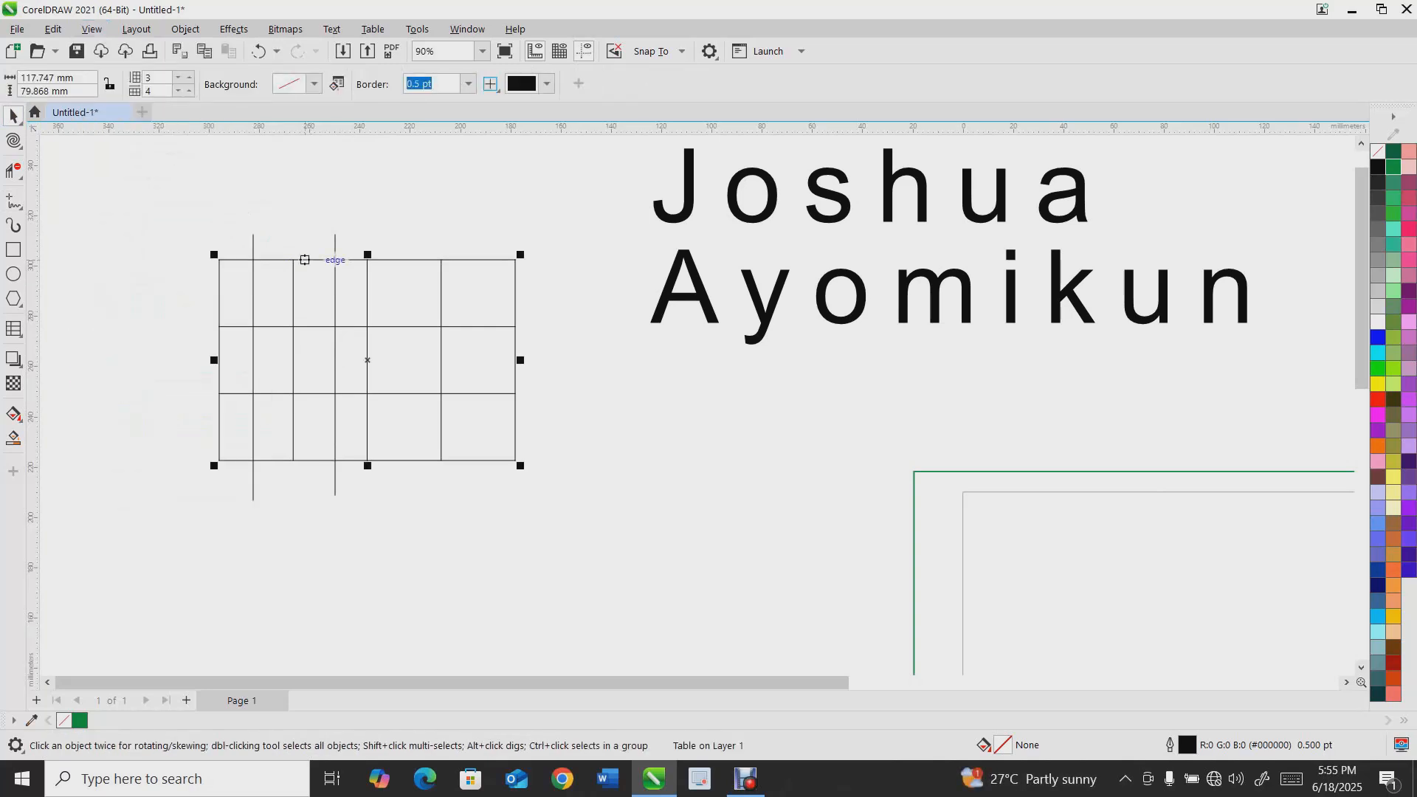
# Remove the segments of the left vertical line inside the table with the Virtual Segment Delete tool
pyautogui.scroll(2, 303, 245)
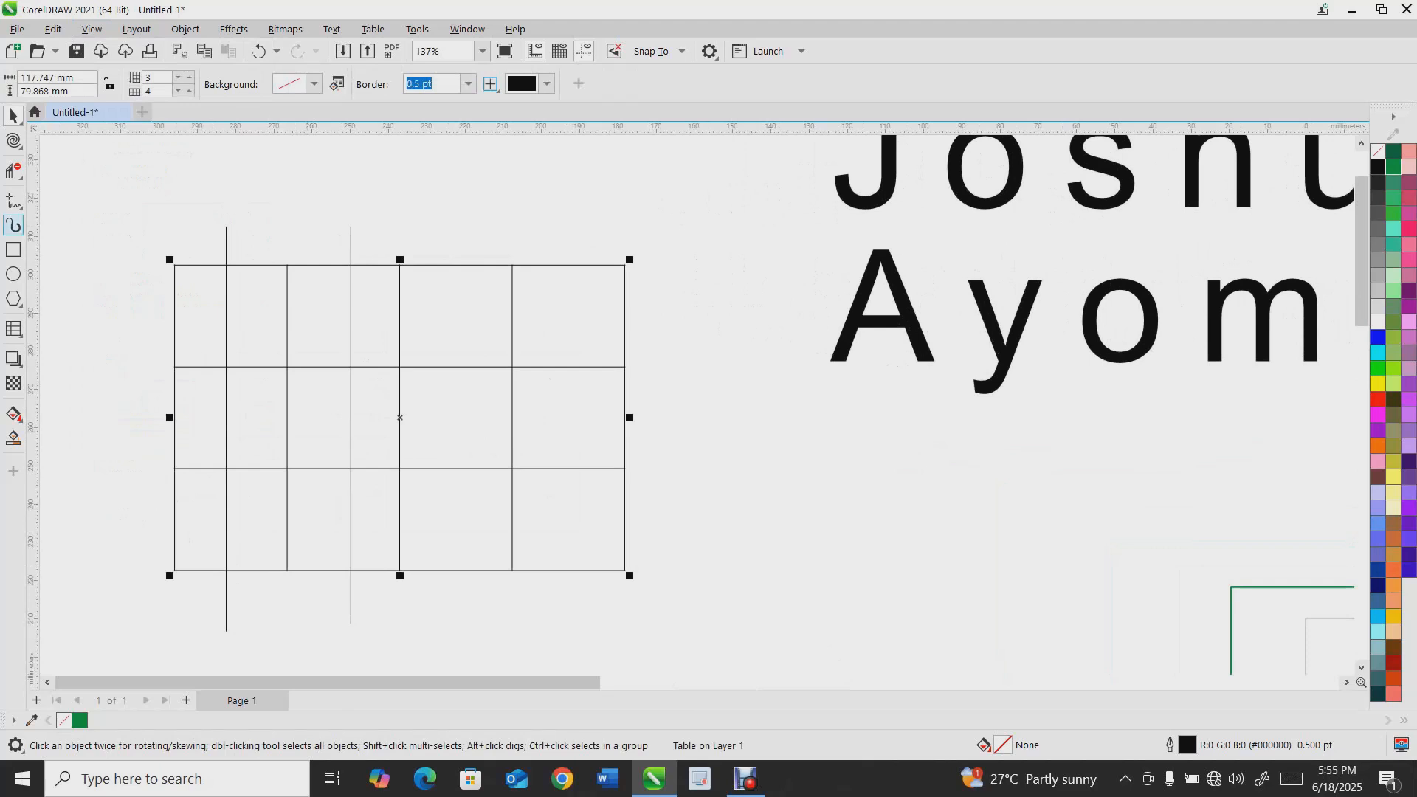
pyautogui.click(13, 171)
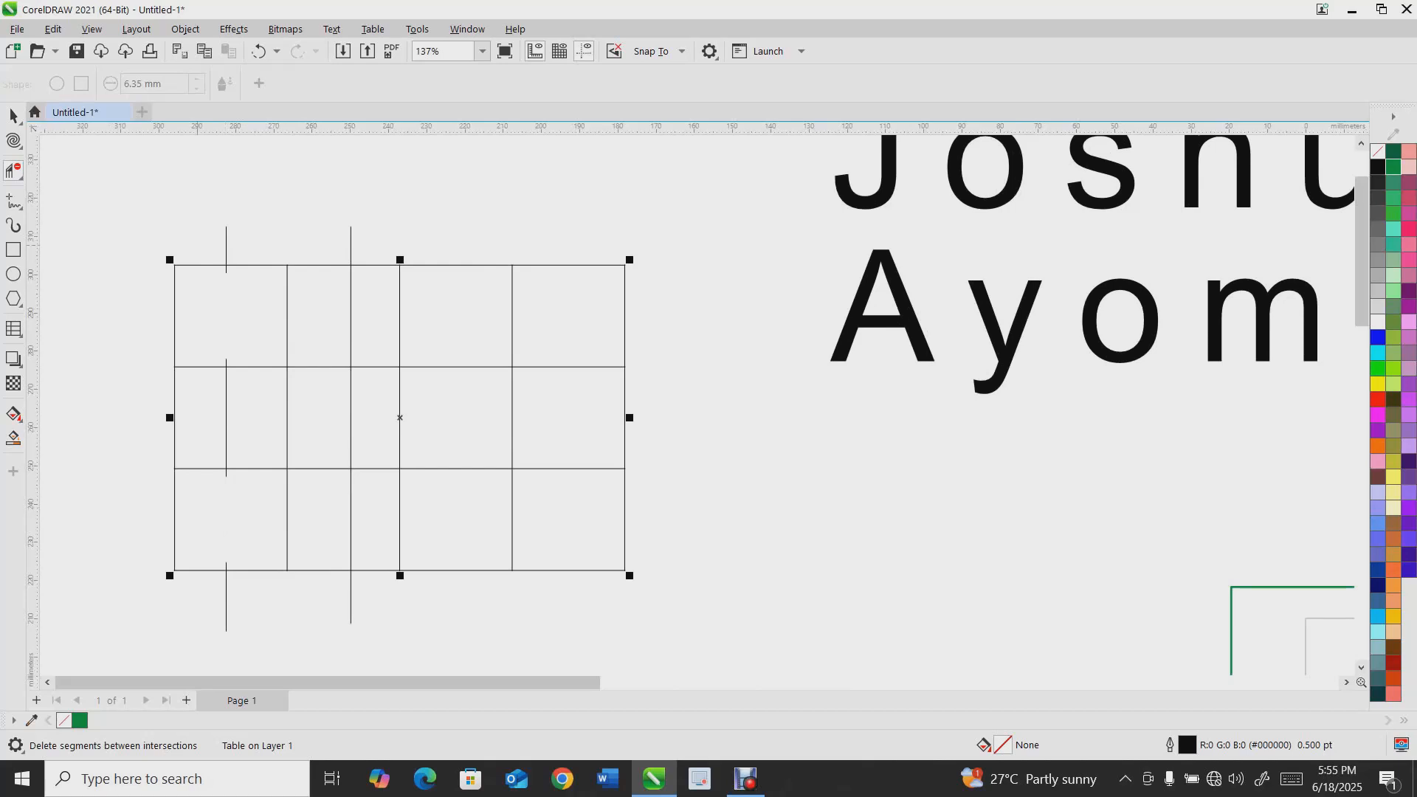
pyautogui.scroll(-5, 197, 246)
pyautogui.scroll(4, 204, 246)
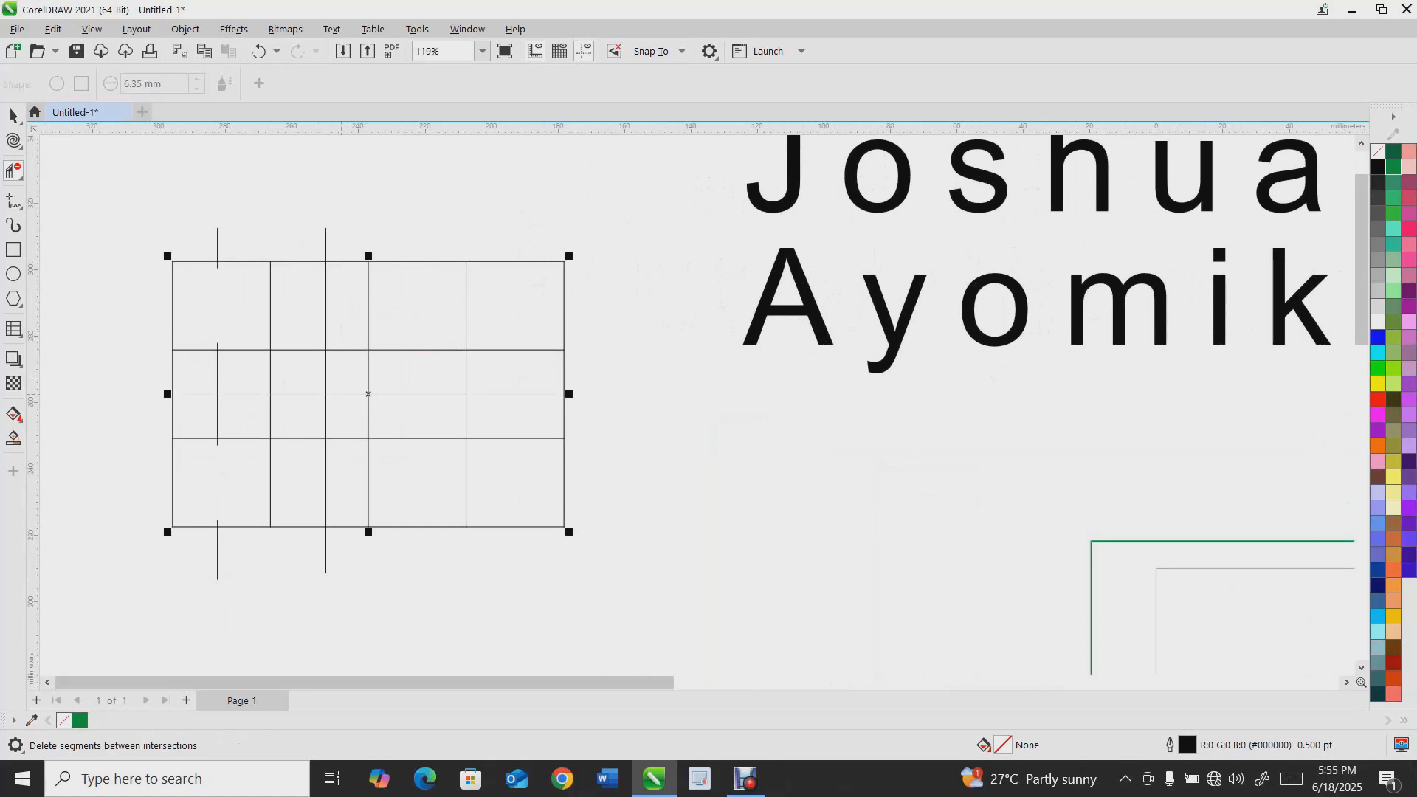
# Select the table and lines together and delete them
pyautogui.press('space')
pyautogui.moveTo(96, 192); pyautogui.dragTo(674, 592)
pyautogui.press('Delete')
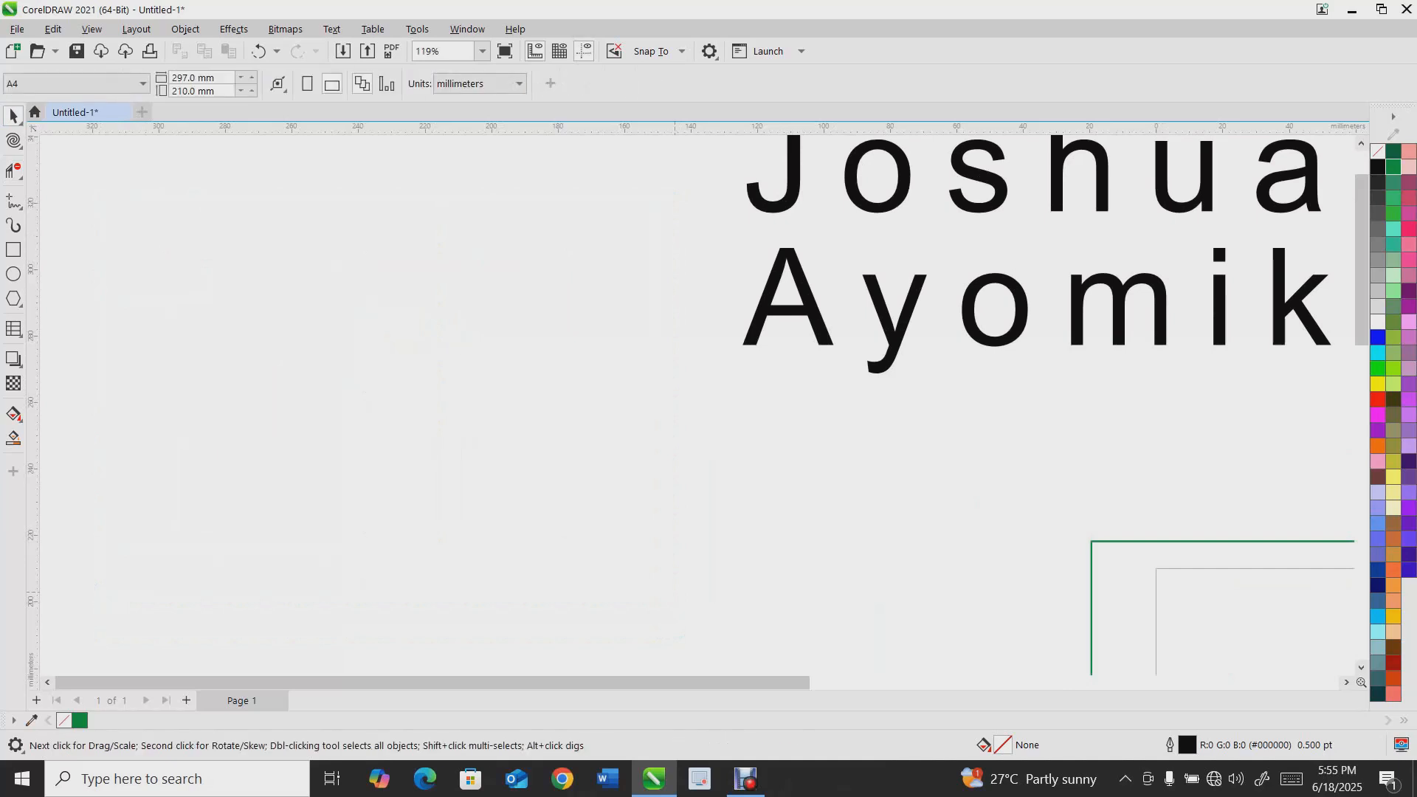
# Draw a vertical straight line about 66 mm long with the Freehand tool
pyautogui.click(20, 177)
pyautogui.click(13, 200)
pyautogui.moveTo(240, 210); pyautogui.dragTo(237, 433)
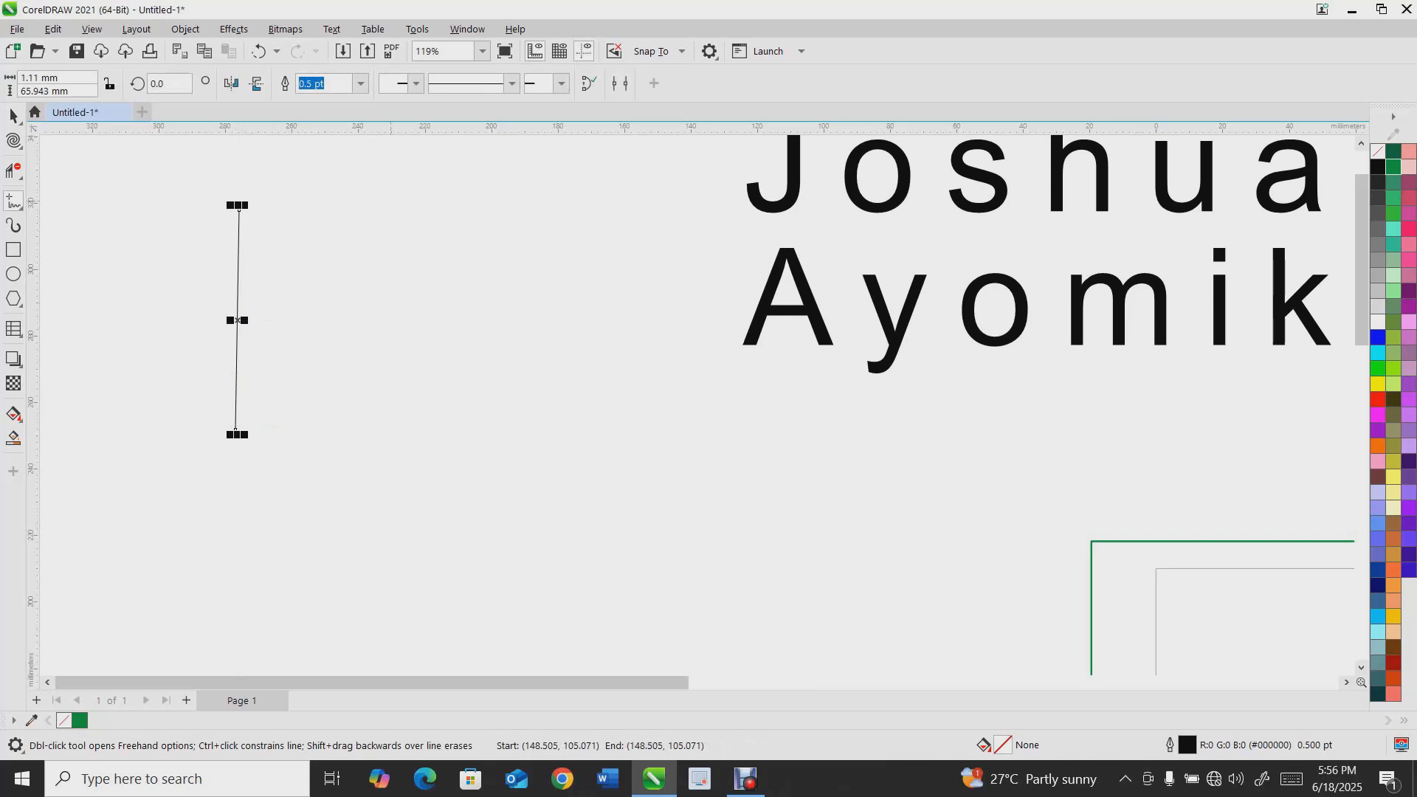
pyautogui.press('space')
# Convert the line to a curve with the Shape tool and bend it outward to the left
pyautogui.rightClick(238, 324)
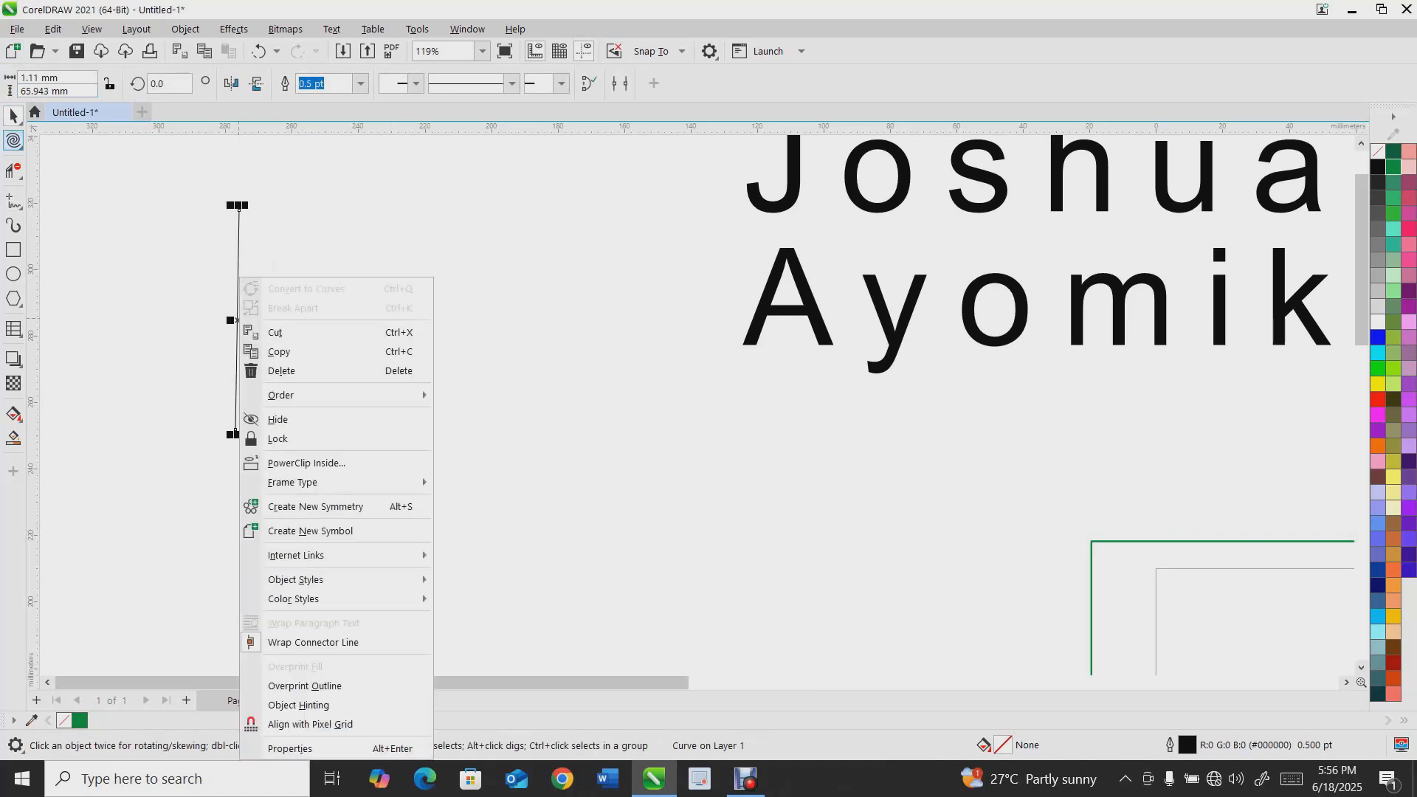
pyautogui.click(19, 146)
pyautogui.click(68, 140)
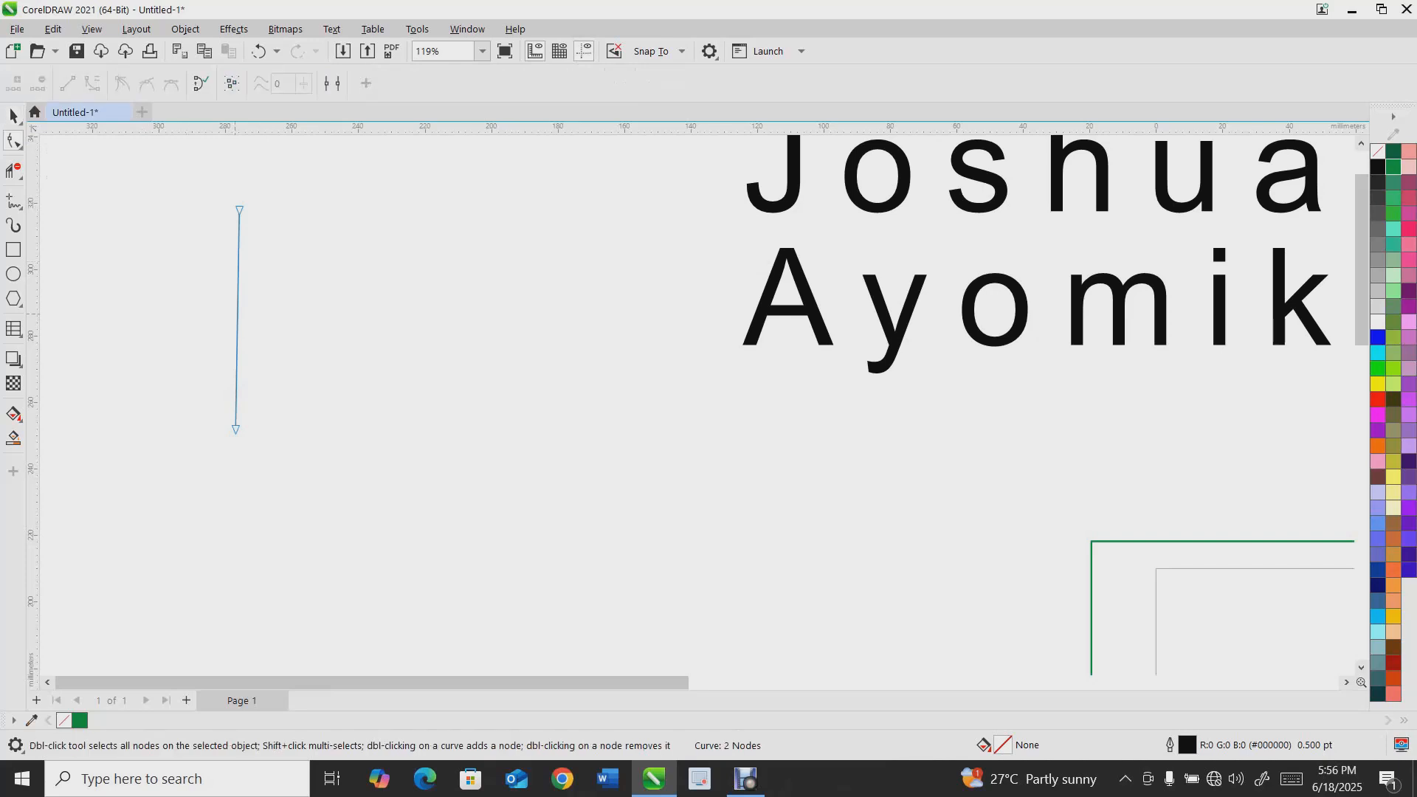
pyautogui.click(237, 310)
pyautogui.rightClick(237, 313)
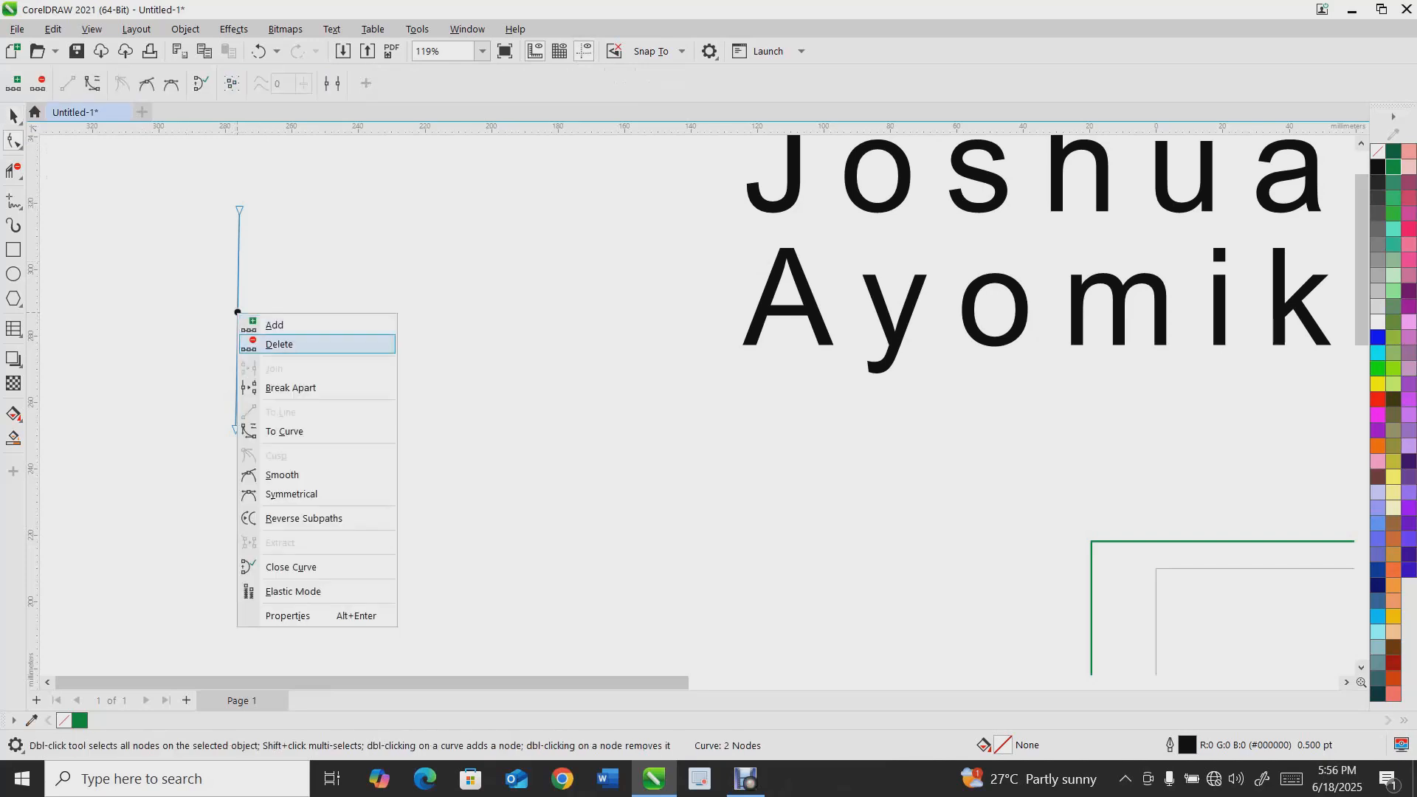
pyautogui.click(280, 430)
pyautogui.moveTo(242, 319); pyautogui.dragTo(191, 320)
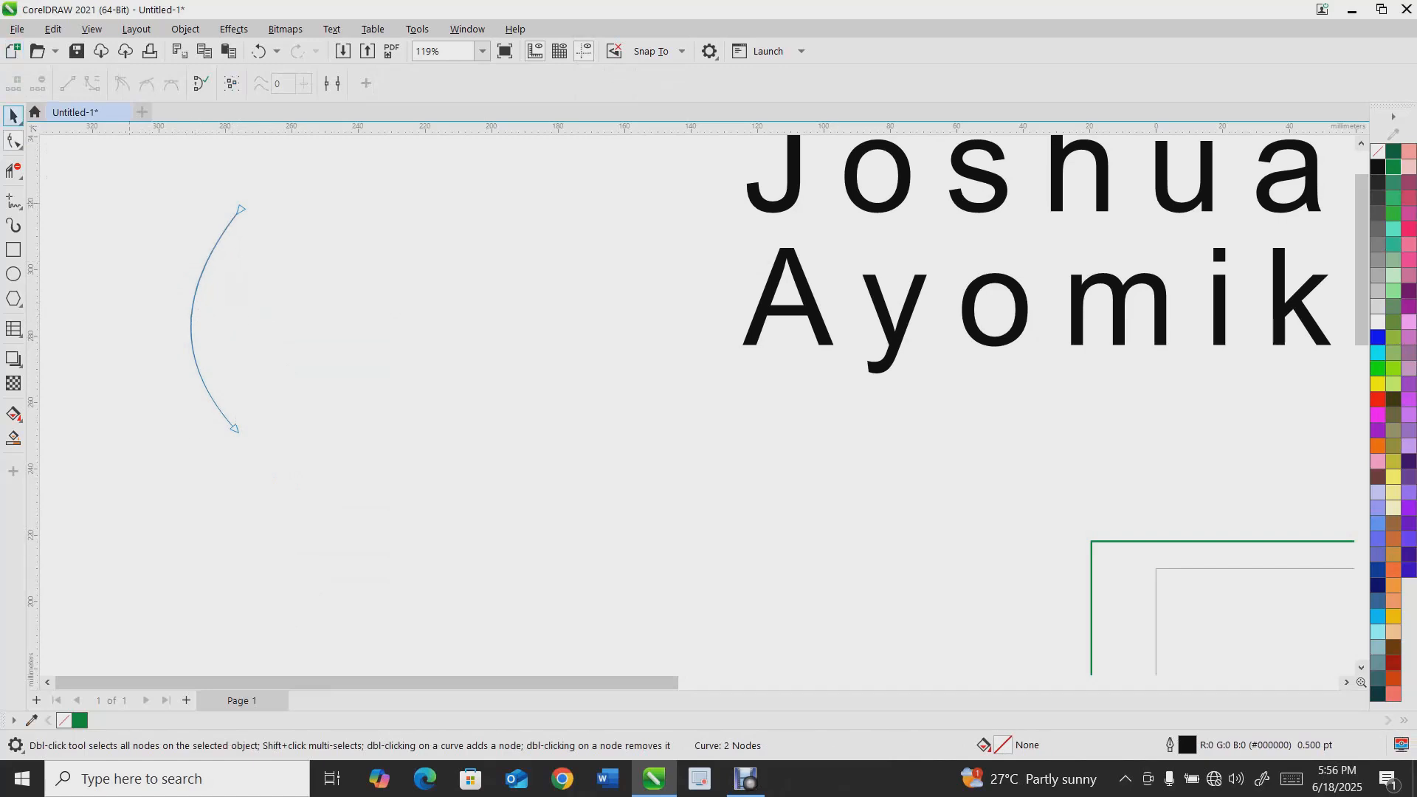
# Mirror a copy of the curve and position it beside the original to form a leaf outline
pyautogui.click(13, 115)
pyautogui.click(256, 83)
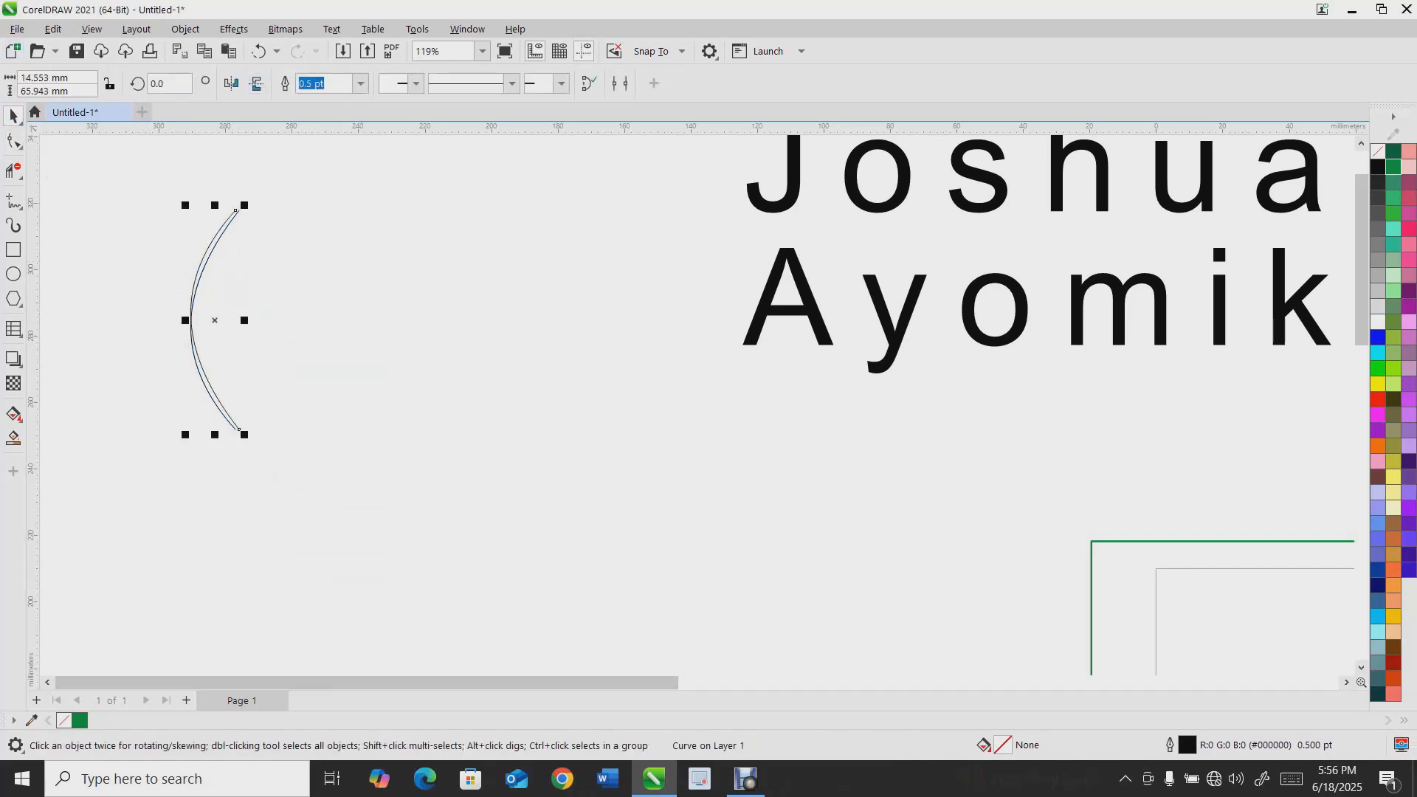
pyautogui.click(231, 84)
pyautogui.moveTo(215, 320)
pyautogui.mouseDown()
pyautogui.moveTo(266, 320)
pyautogui.moveTo(254, 329)
pyautogui.mouseUp()
pyautogui.scroll(2, 252, 293)
pyautogui.moveTo(261, 245); pyautogui.dragTo(268, 246)
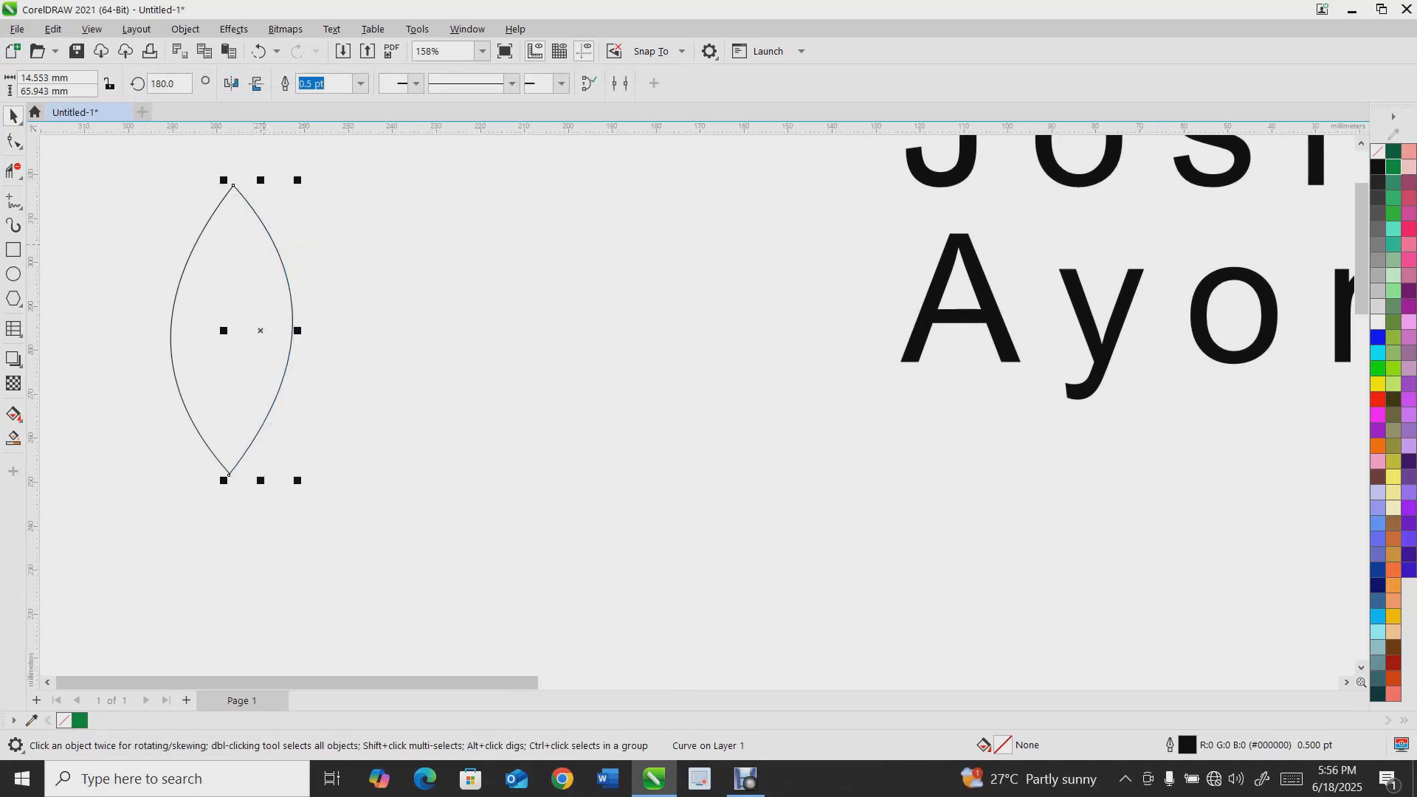
# Select both curves, combine them into one object and fill it green
pyautogui.scroll(-2, 260, 246)
pyautogui.keyDown('shift'); pyautogui.click(239, 201); pyautogui.keyUp('shift')
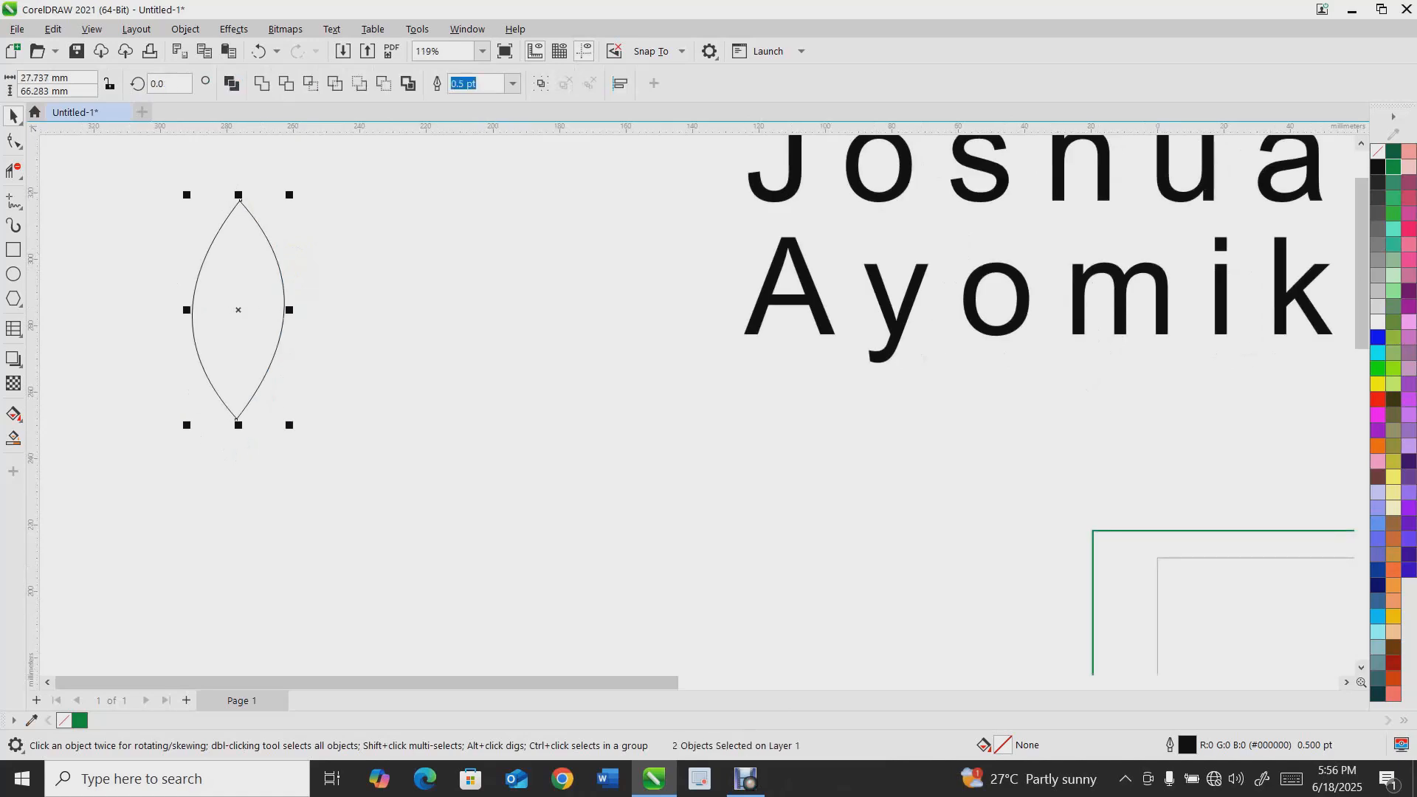
pyautogui.hotkey('ctrl', 'l')
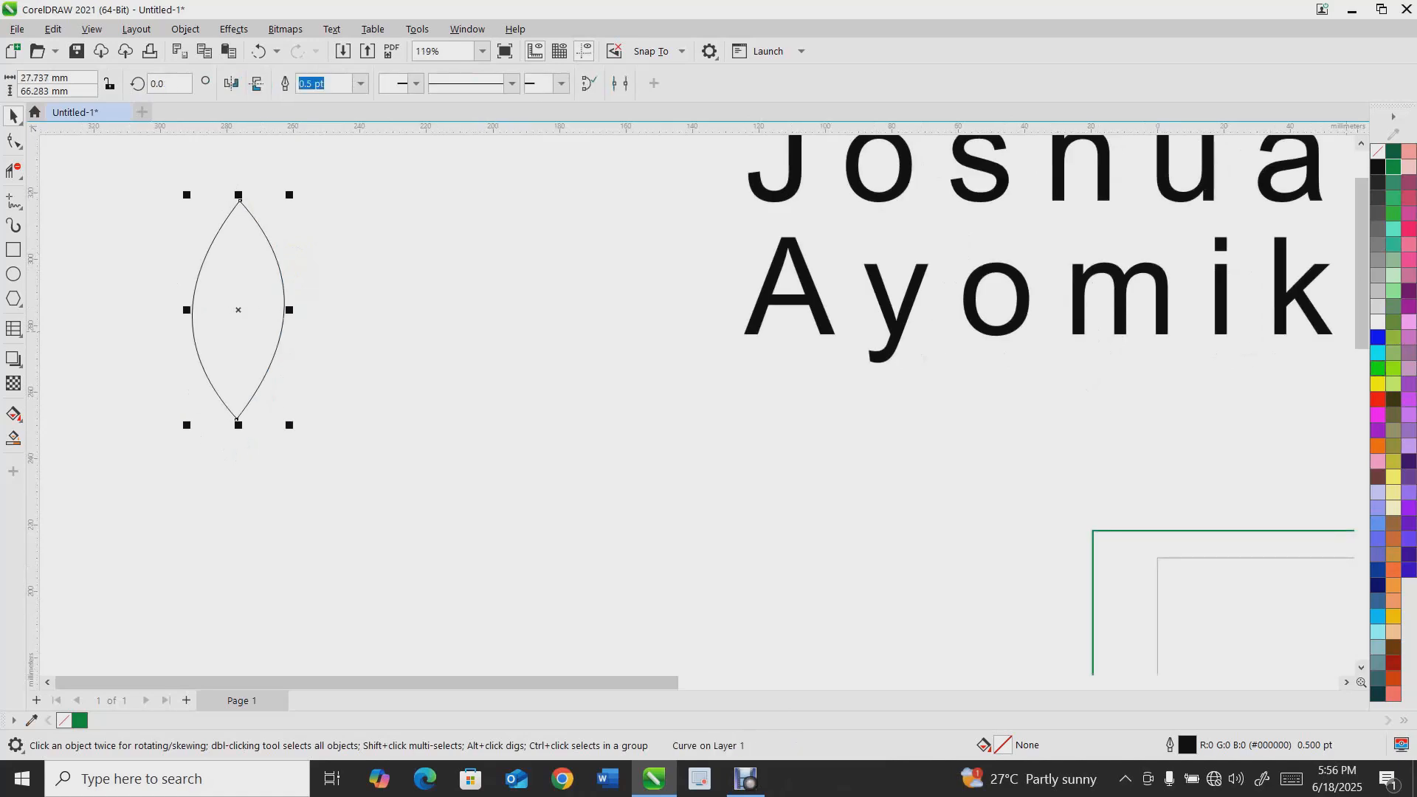
pyautogui.click(1378, 368)
# Join the leaf's top nodes with the Shape tool to close the shape
pyautogui.click(13, 140)
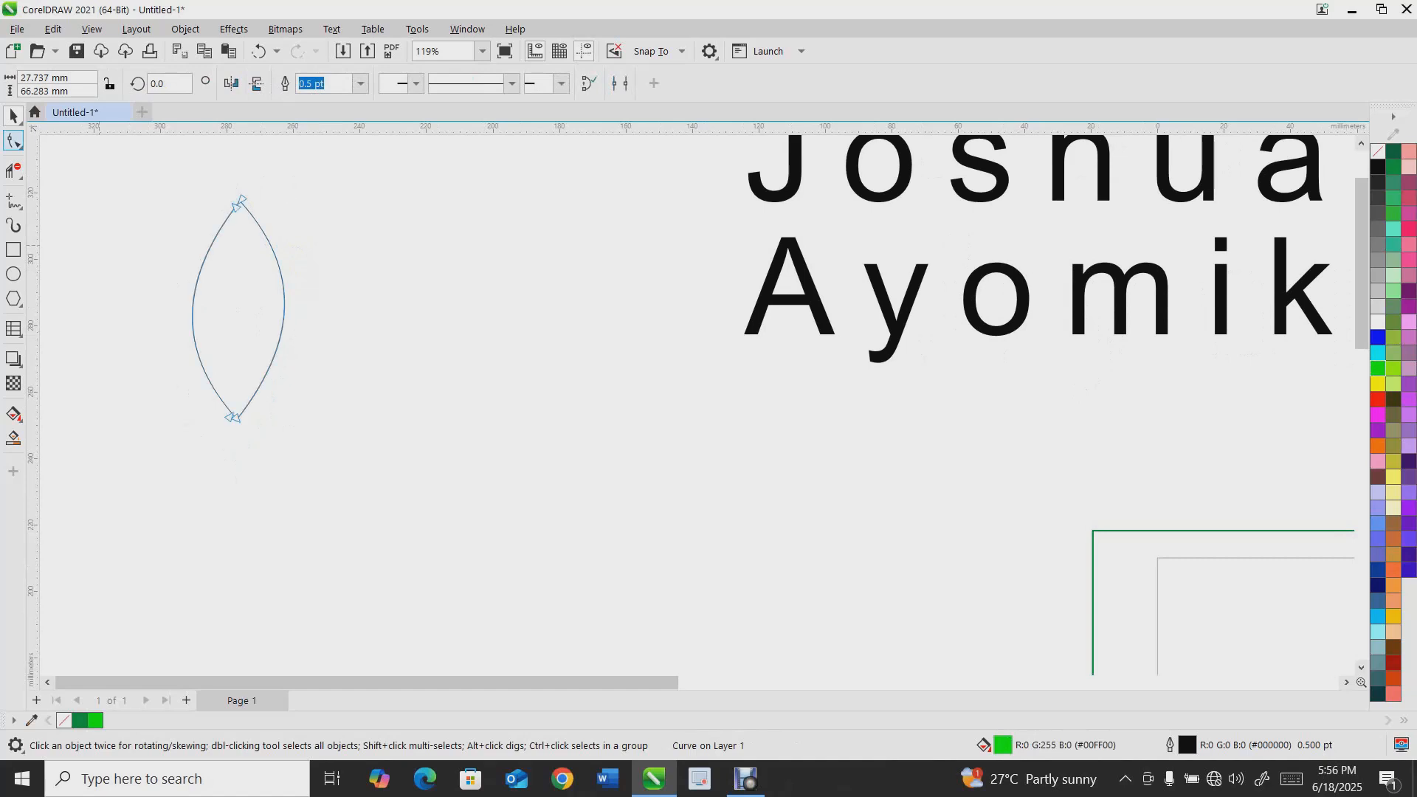
pyautogui.scroll(1, 285, 191)
pyautogui.moveTo(206, 189); pyautogui.dragTo(277, 226)
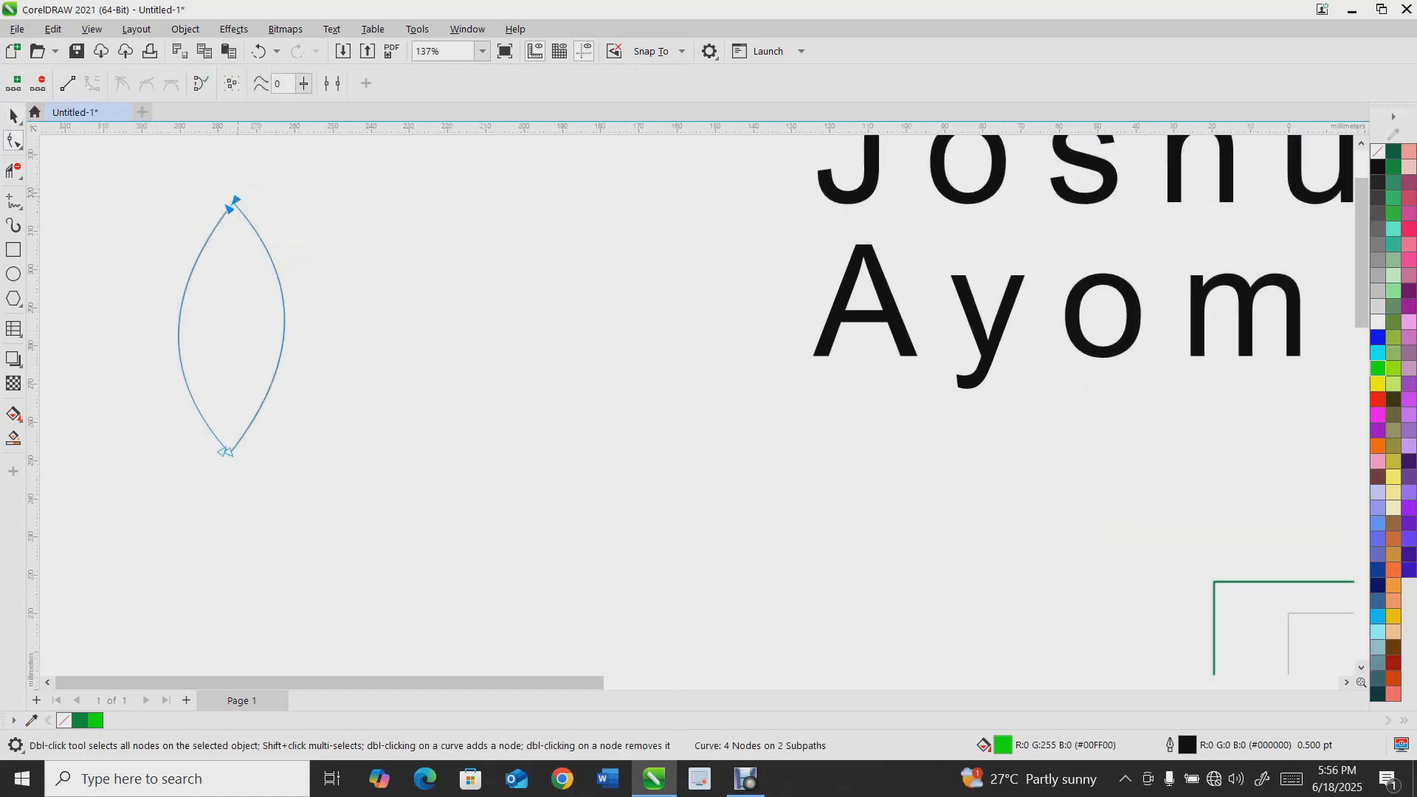
pyautogui.rightClick(237, 198)
pyautogui.click(285, 449)
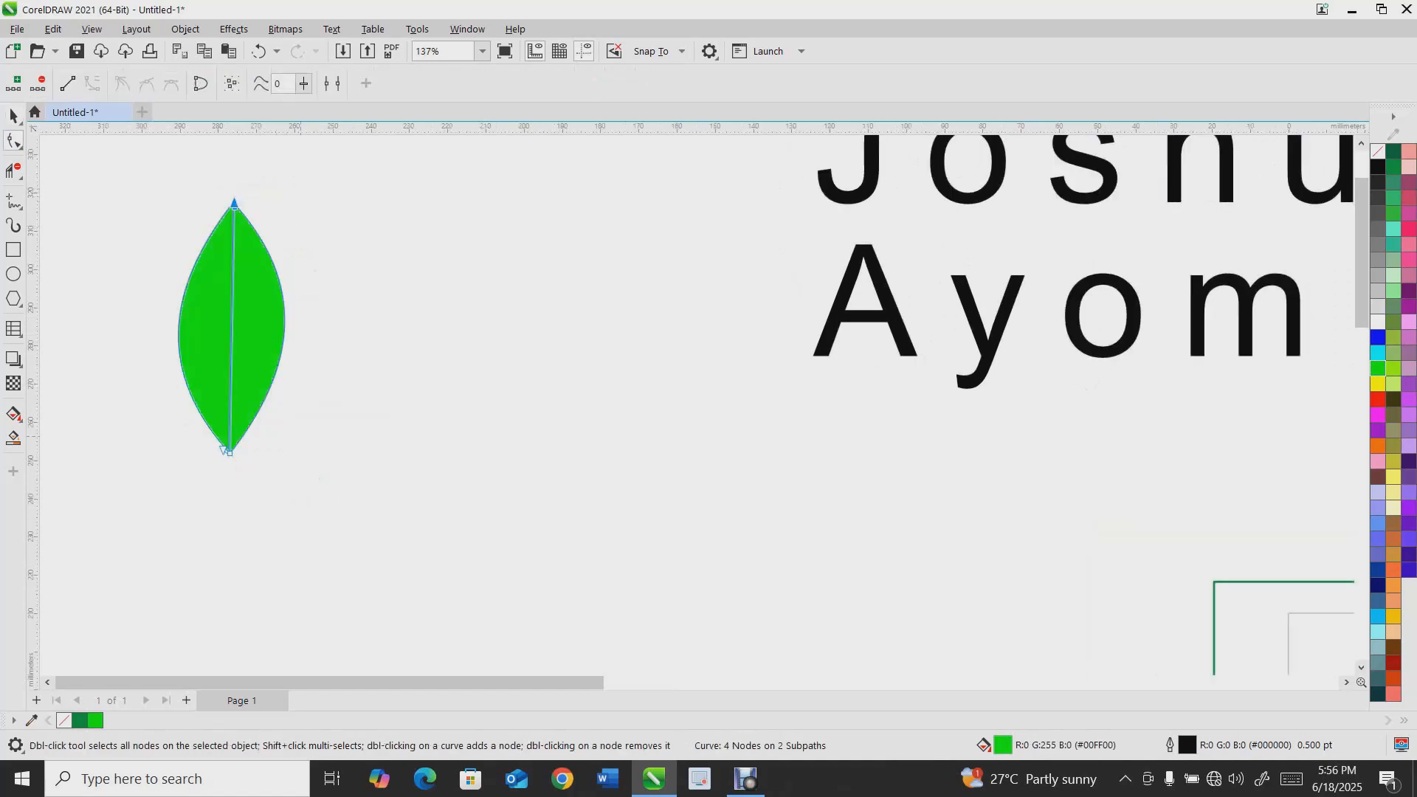
# Delete the green leaf shape
pyautogui.press('space')
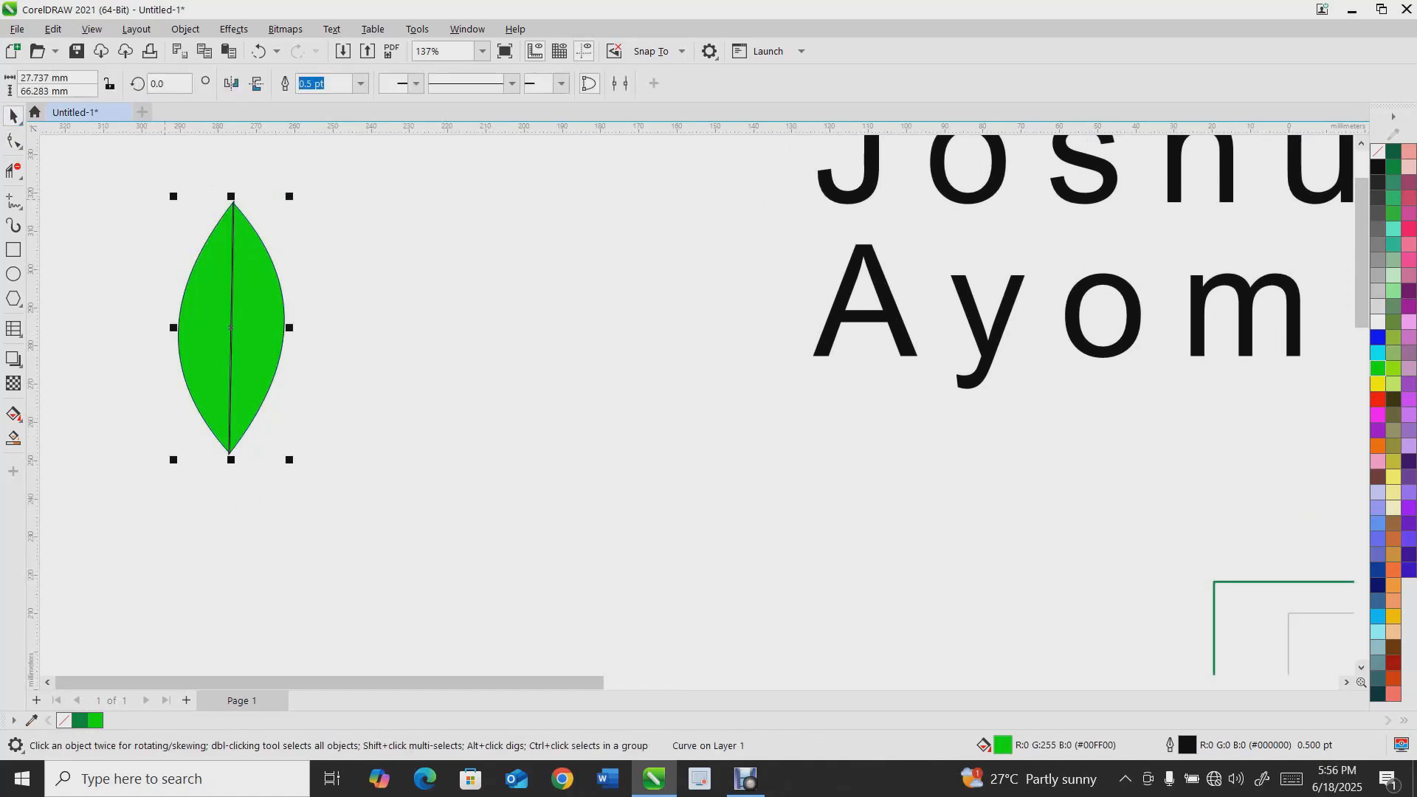
pyautogui.press('Delete')
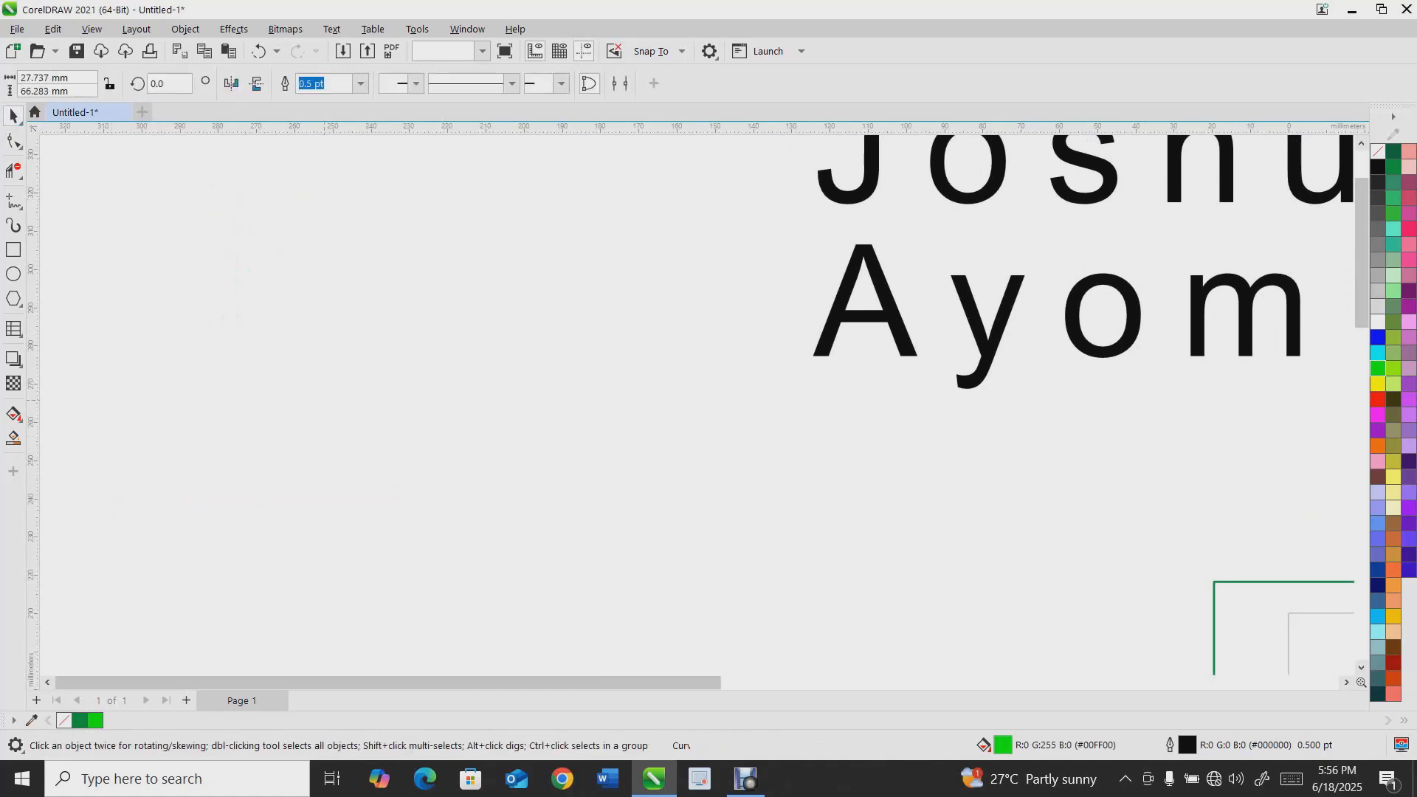
pyautogui.click(18, 207)
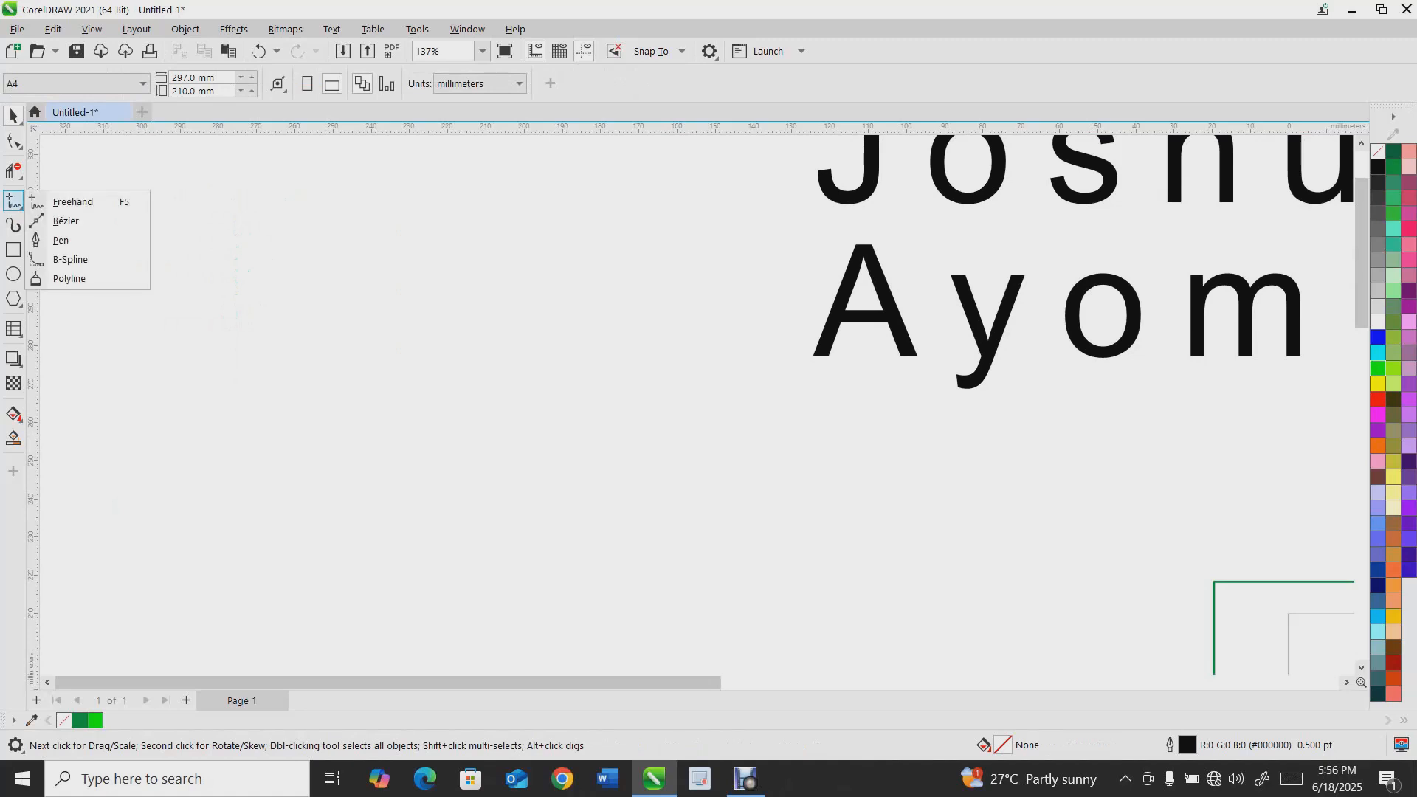
# Draw a wavy open curve with the Bézier tool
pyautogui.click(65, 221)
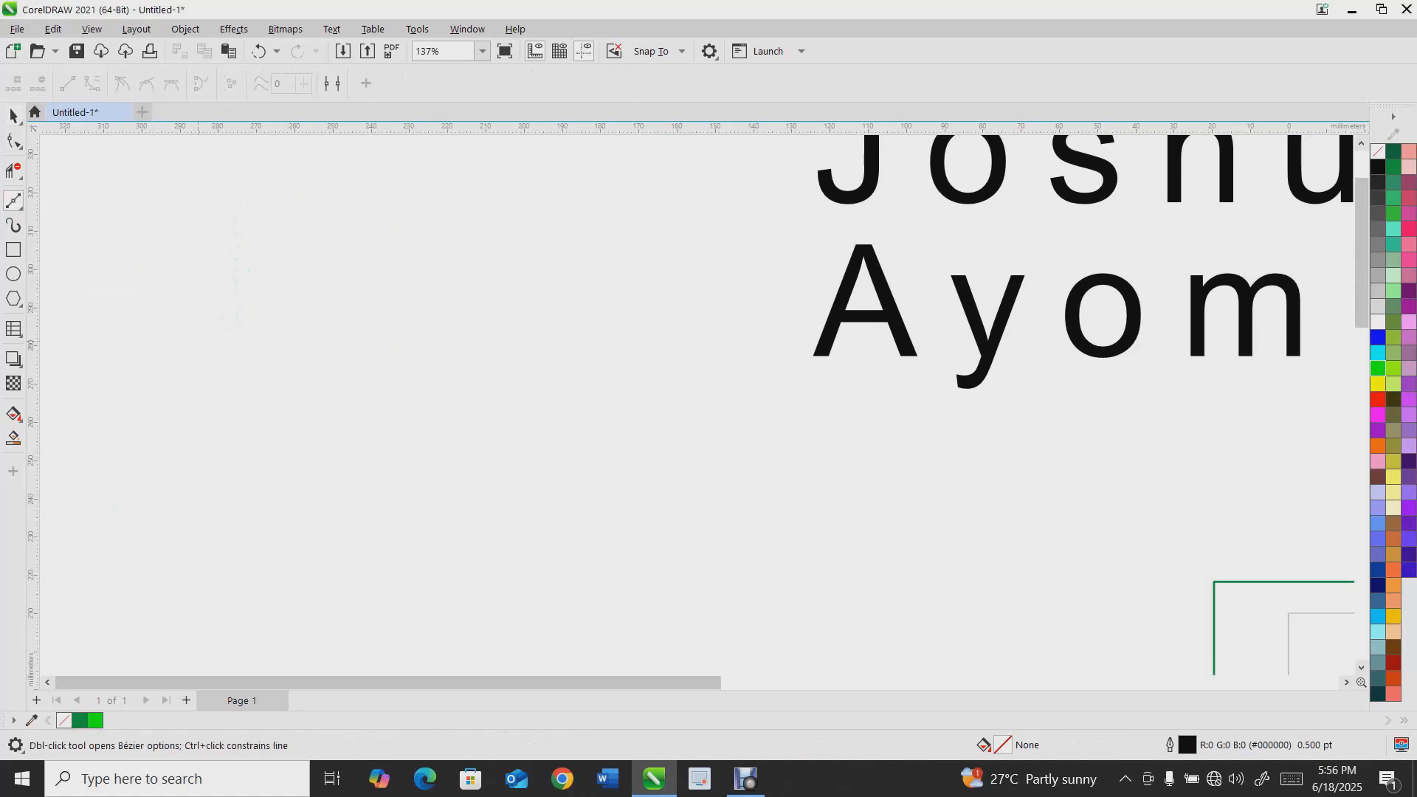
pyautogui.click(196, 338)
pyautogui.moveTo(280, 240); pyautogui.dragTo(349, 240)
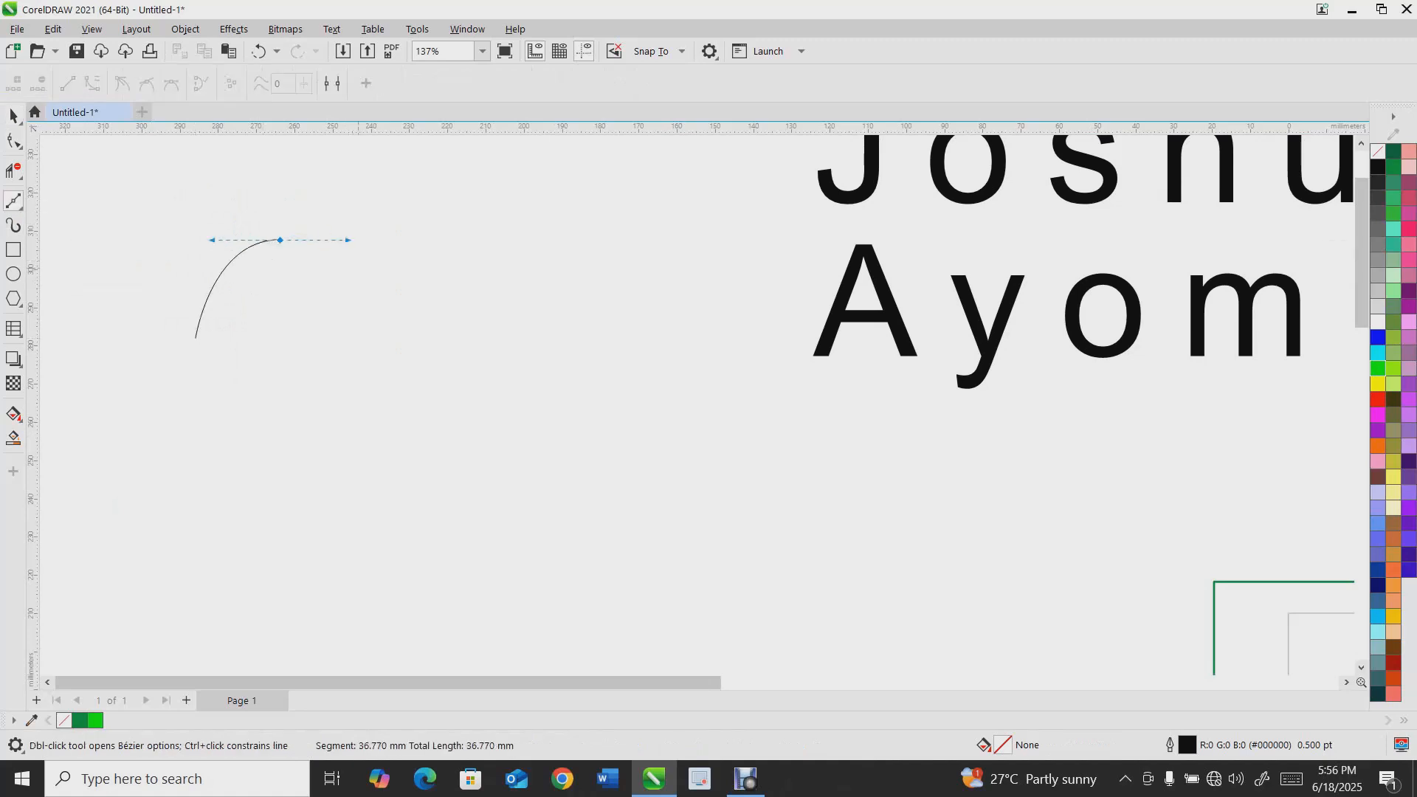
pyautogui.moveTo(432, 409); pyautogui.dragTo(496, 391)
pyautogui.moveTo(508, 291); pyautogui.dragTo(641, 273)
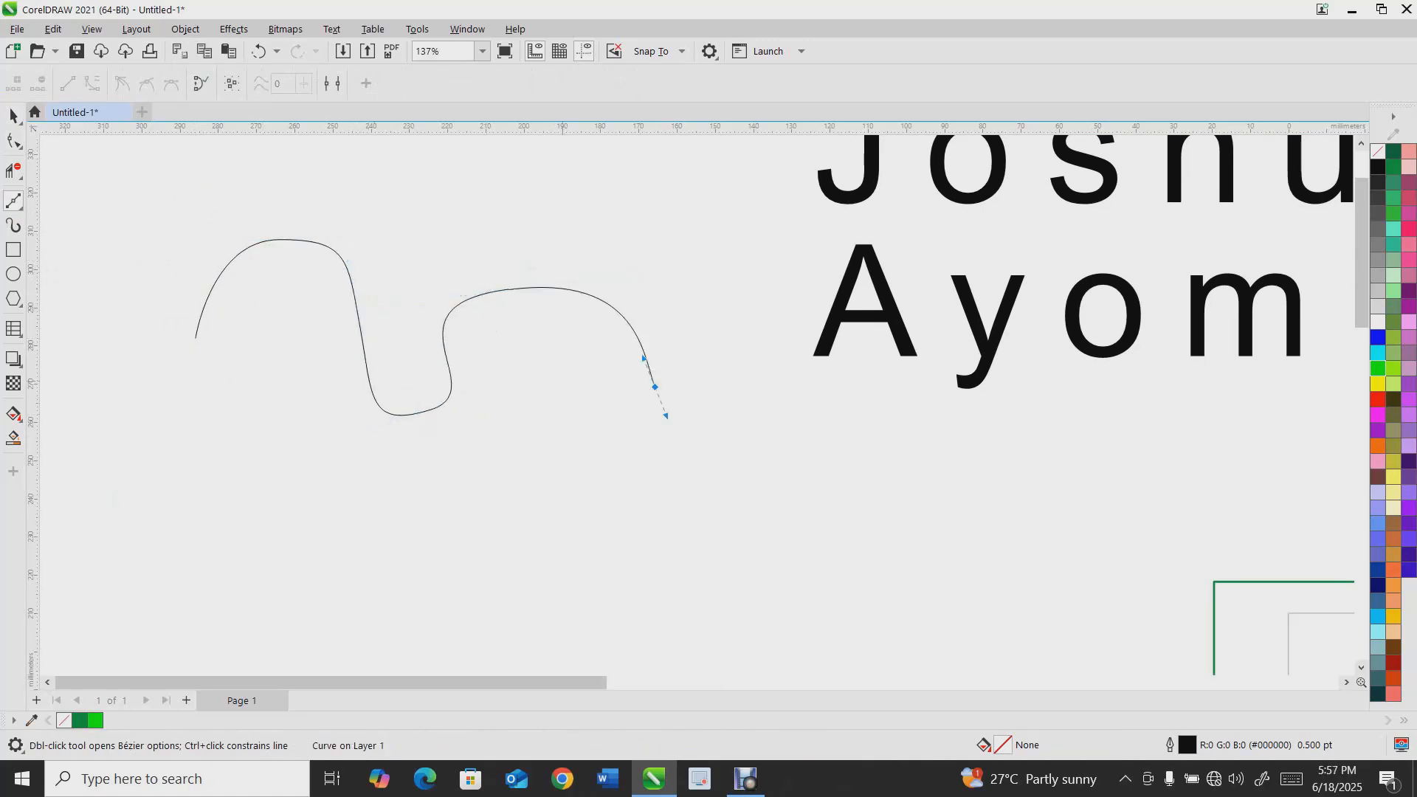
pyautogui.click(683, 459)
# Switch from Virtual Segment Delete back to the curve tools and pick the Pen tool
pyautogui.click(13, 171)
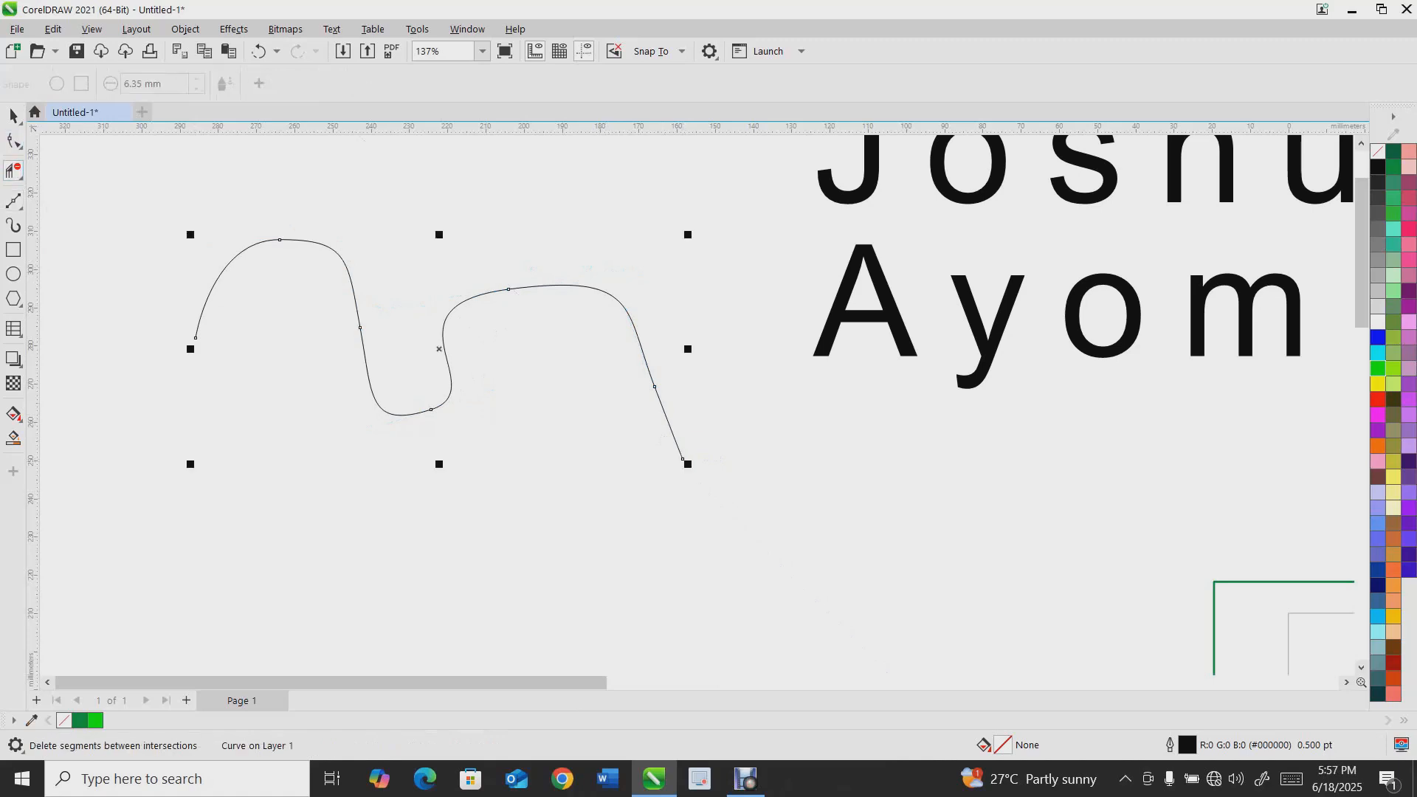
pyautogui.click(13, 201)
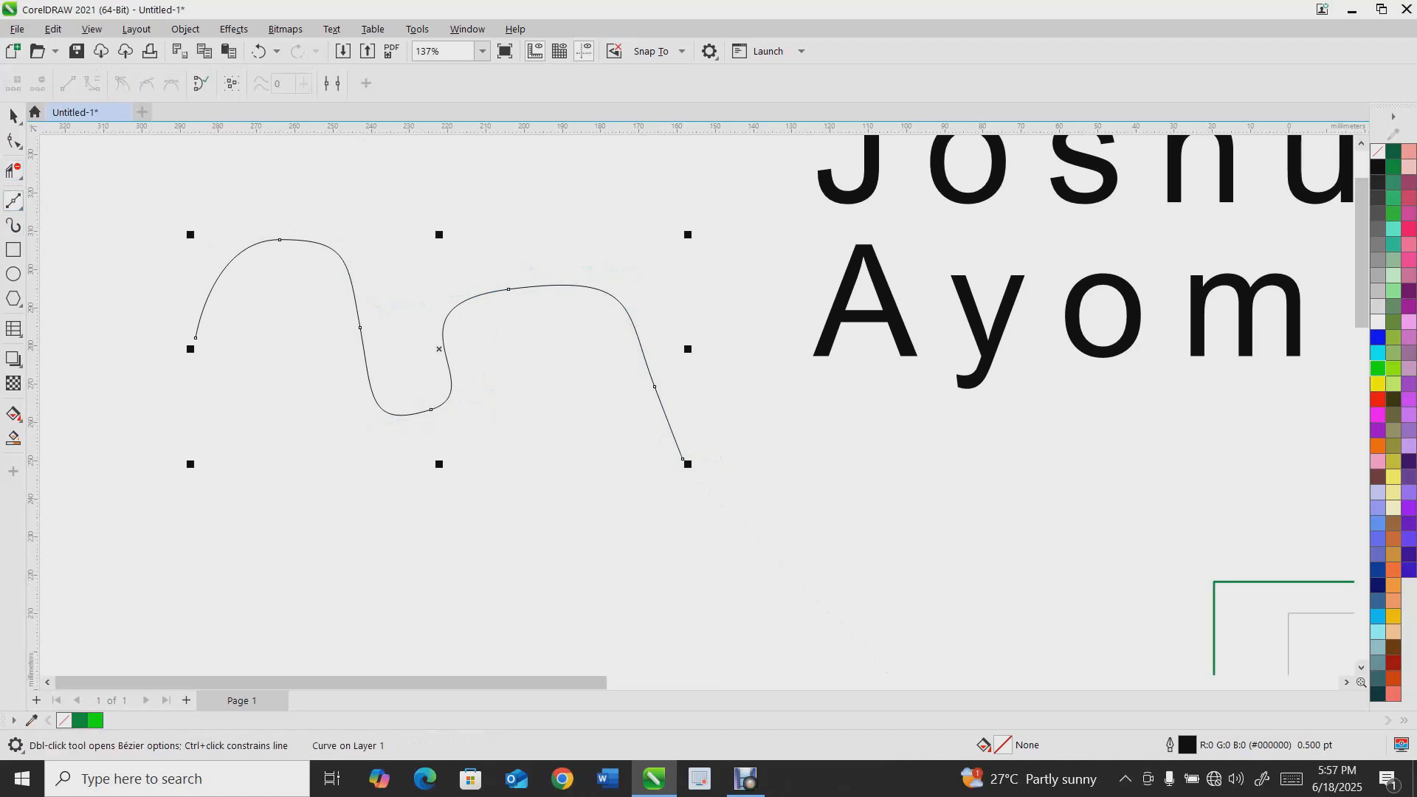
pyautogui.click(20, 208)
pyautogui.click(61, 240)
pyautogui.scroll(-2, 237, 329)
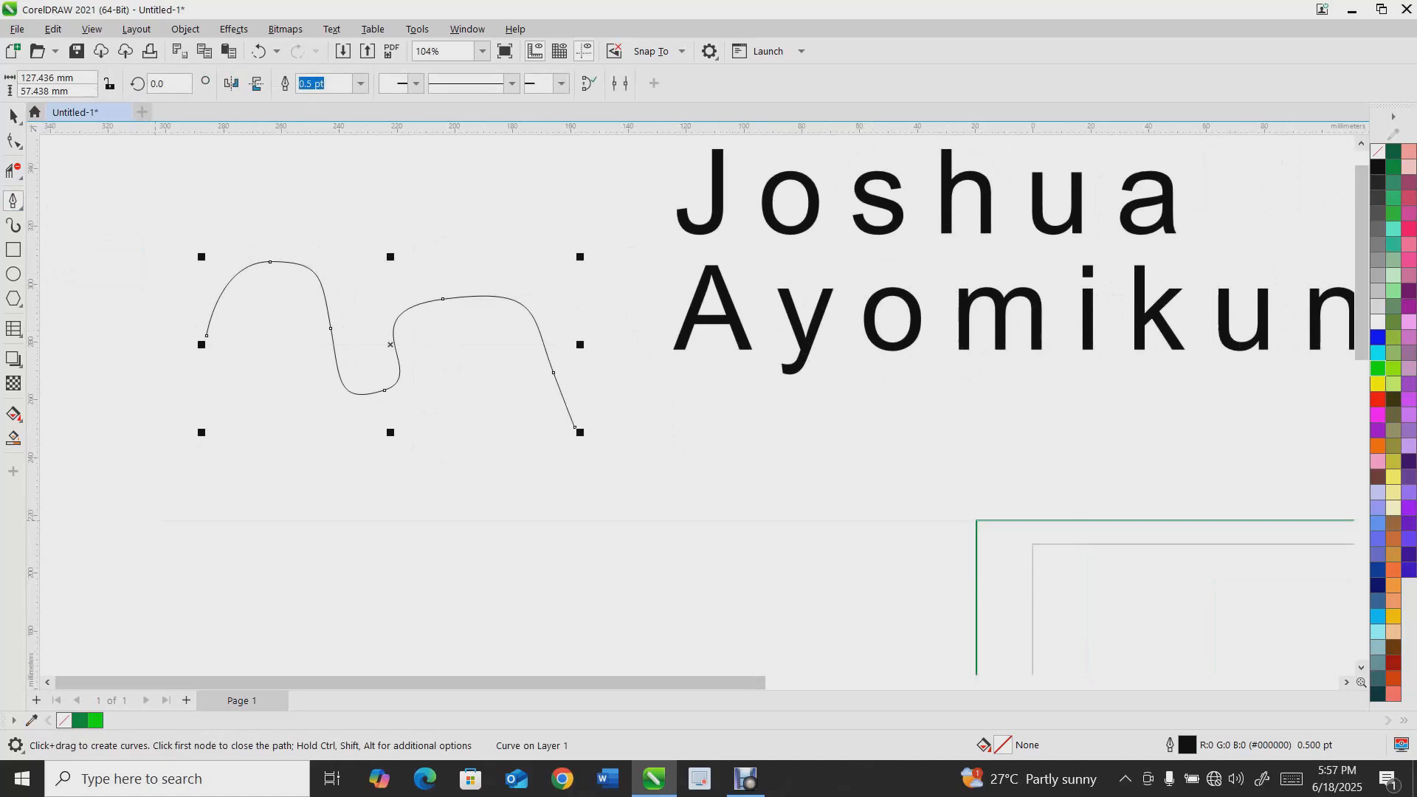
# Draw a second wavy open curve with the Pen tool below the first one
pyautogui.moveTo(252, 476); pyautogui.dragTo(291, 528)
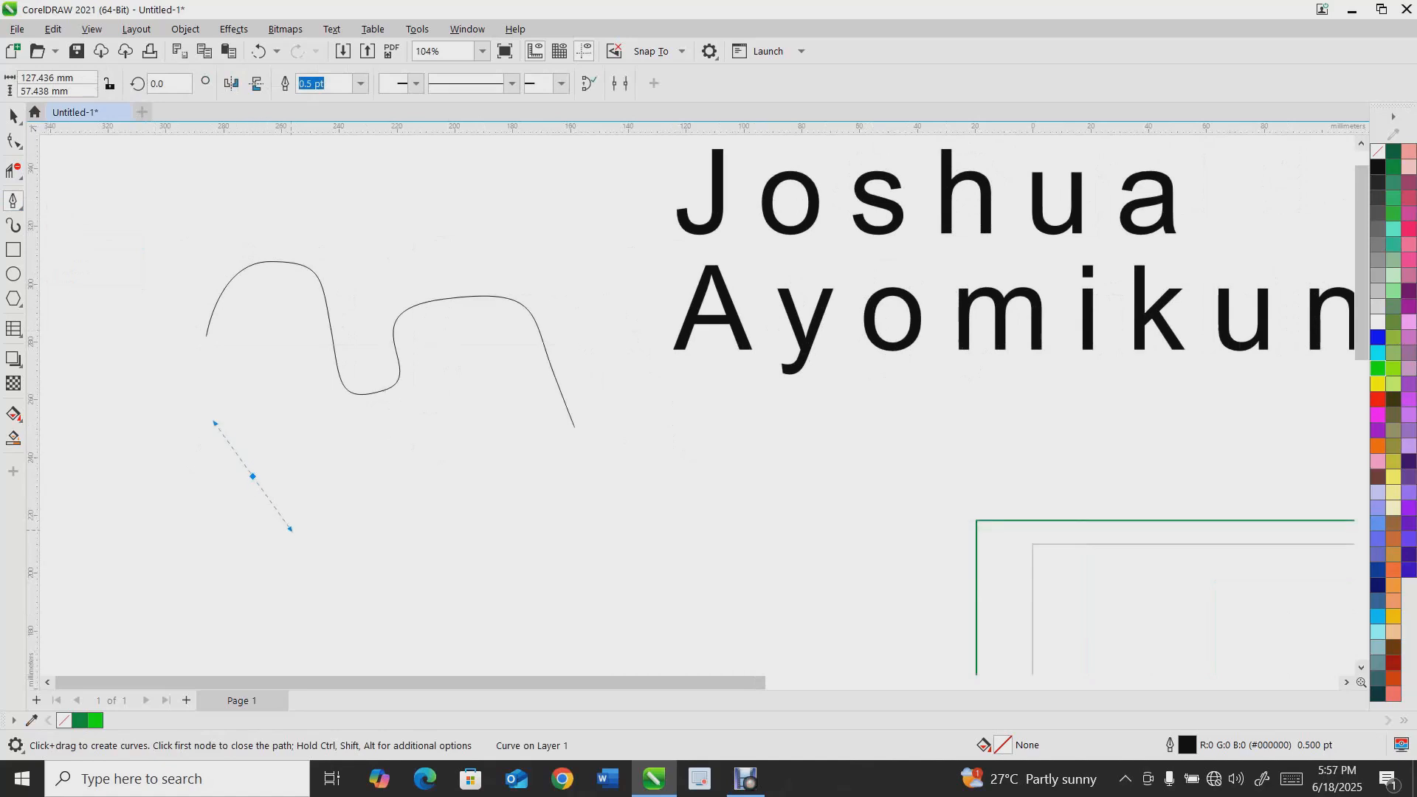
pyautogui.moveTo(385, 543); pyautogui.dragTo(465, 496)
pyautogui.moveTo(514, 428); pyautogui.dragTo(563, 490)
pyautogui.moveTo(611, 538); pyautogui.dragTo(747, 484)
pyautogui.click(742, 485)
pyautogui.doubleClick(742, 485)
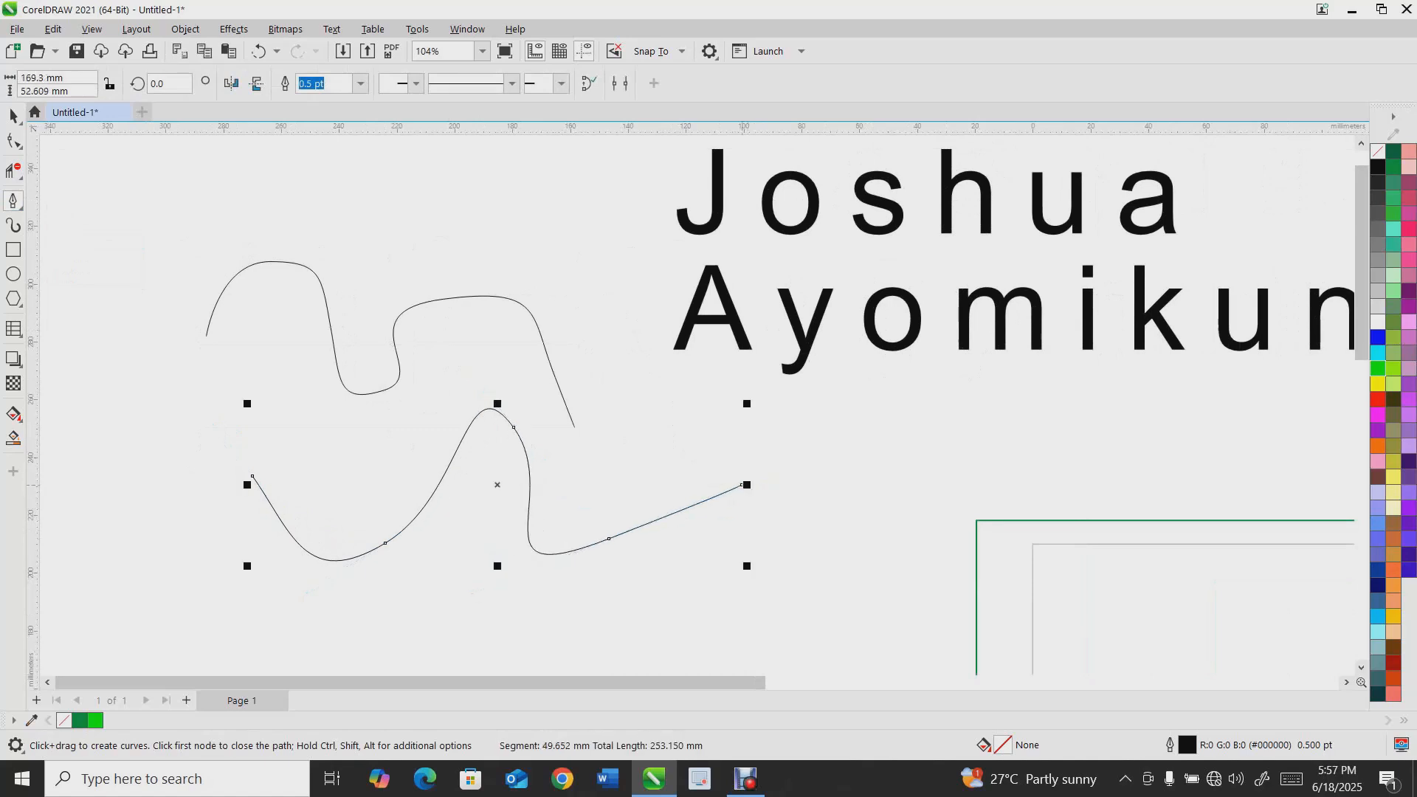
# Select both curves and delete them
pyautogui.click(14, 116)
pyautogui.moveTo(145, 200); pyautogui.dragTo(895, 635)
pyautogui.press('Delete')
pyautogui.scroll(-2, 482, 561)
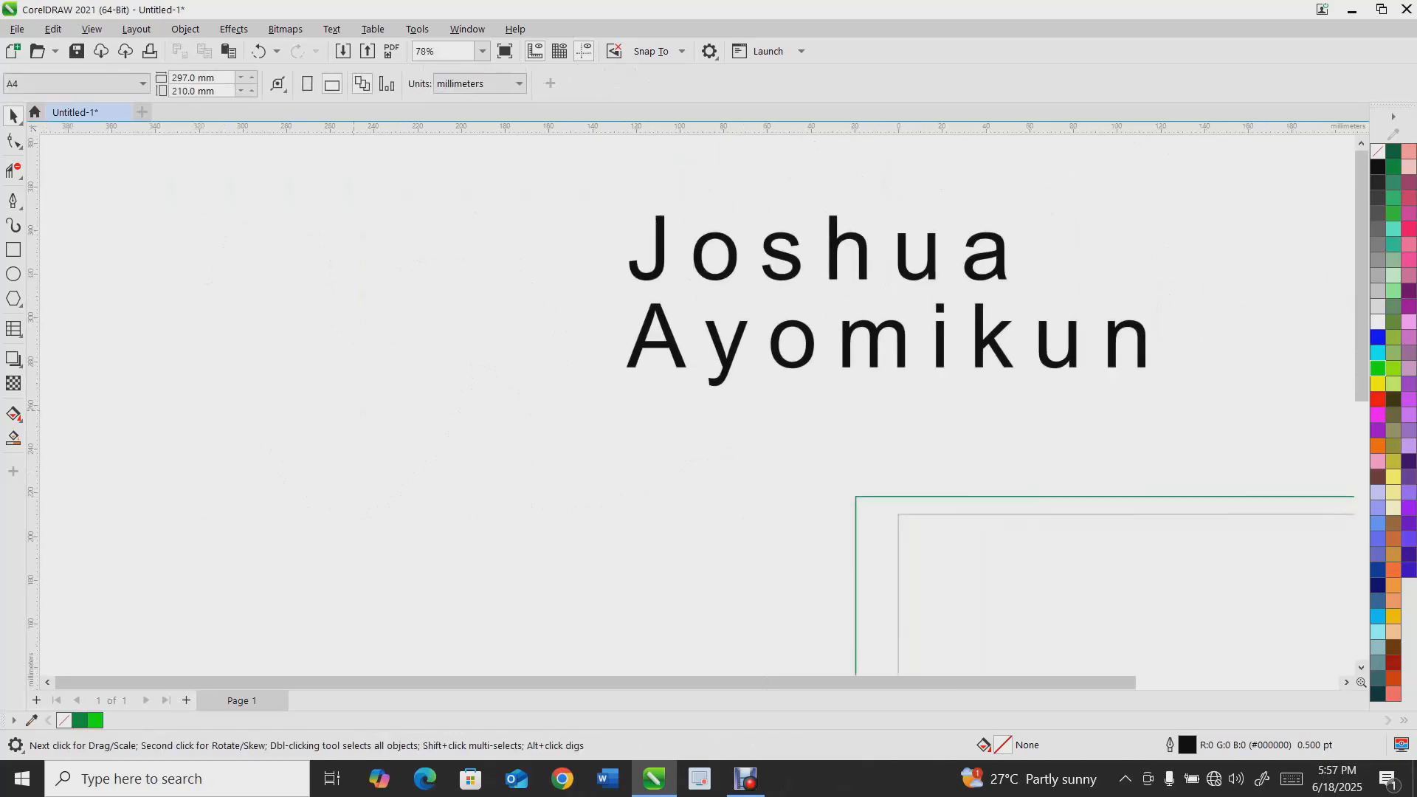
# Import the Food package.png image from Downloads and place it on the page
pyautogui.hotkey('ctrl', 'i')
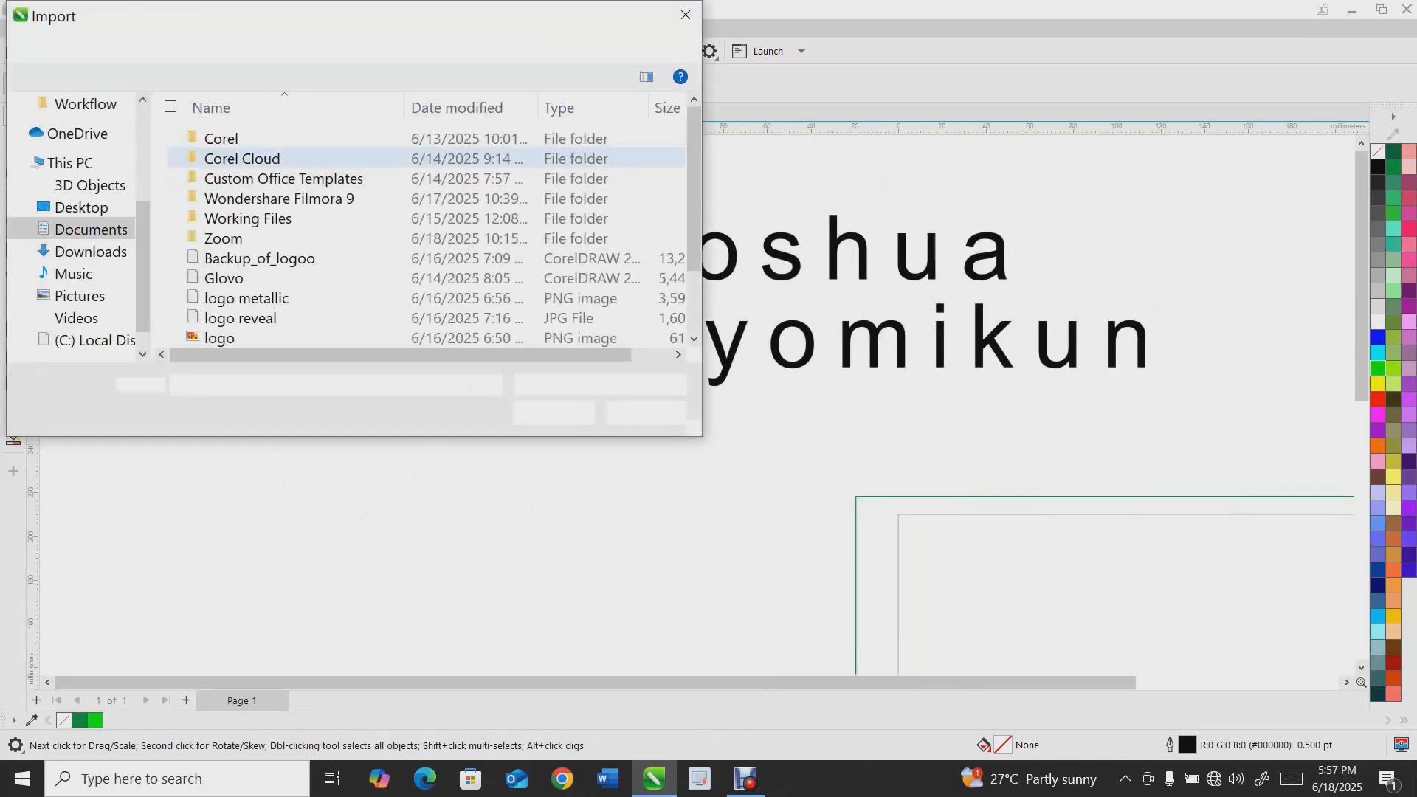
pyautogui.scroll(-2, 353, 199)
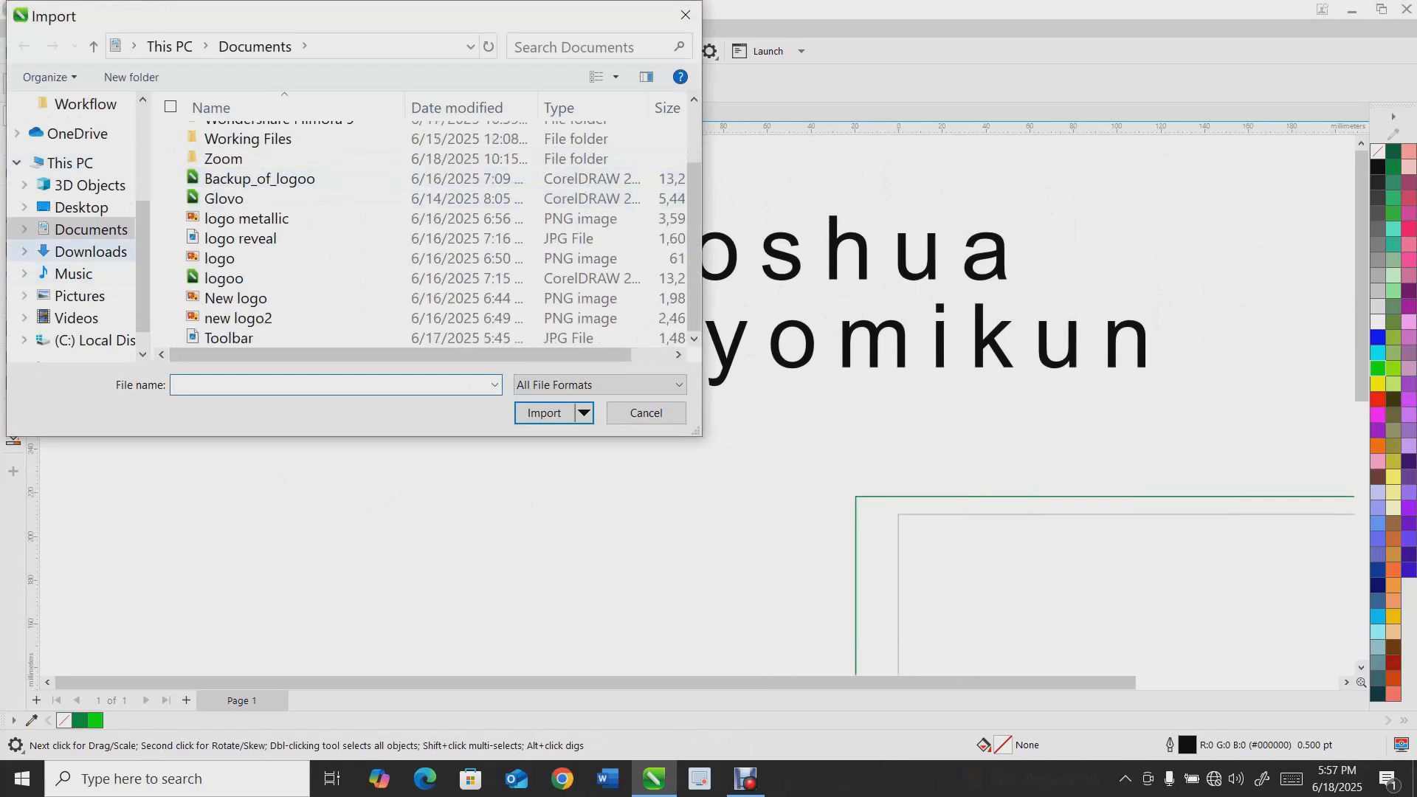
pyautogui.click(90, 252)
pyautogui.doubleClick(251, 289)
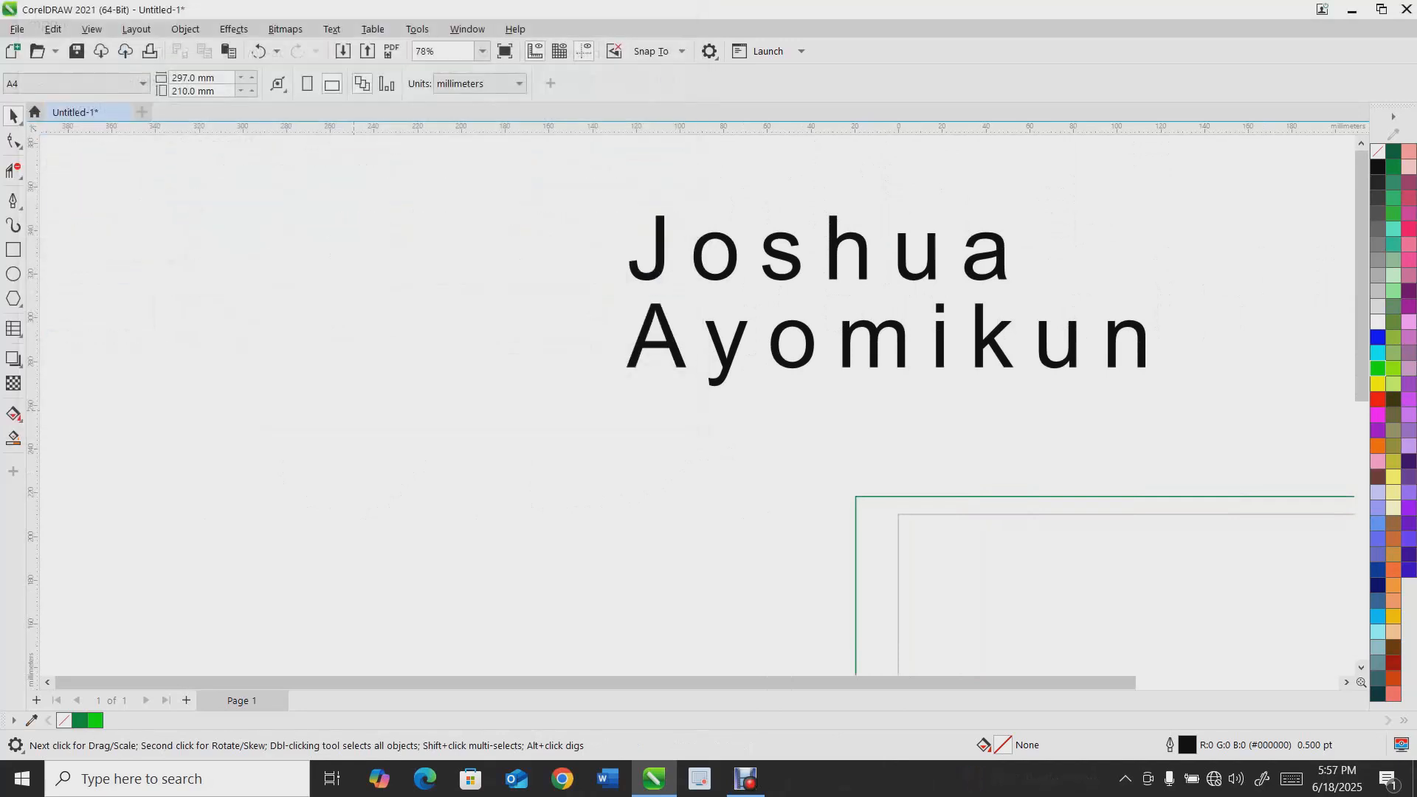
pyautogui.moveTo(183, 214); pyautogui.dragTo(543, 576)
pyautogui.scroll(2, 294, 448)
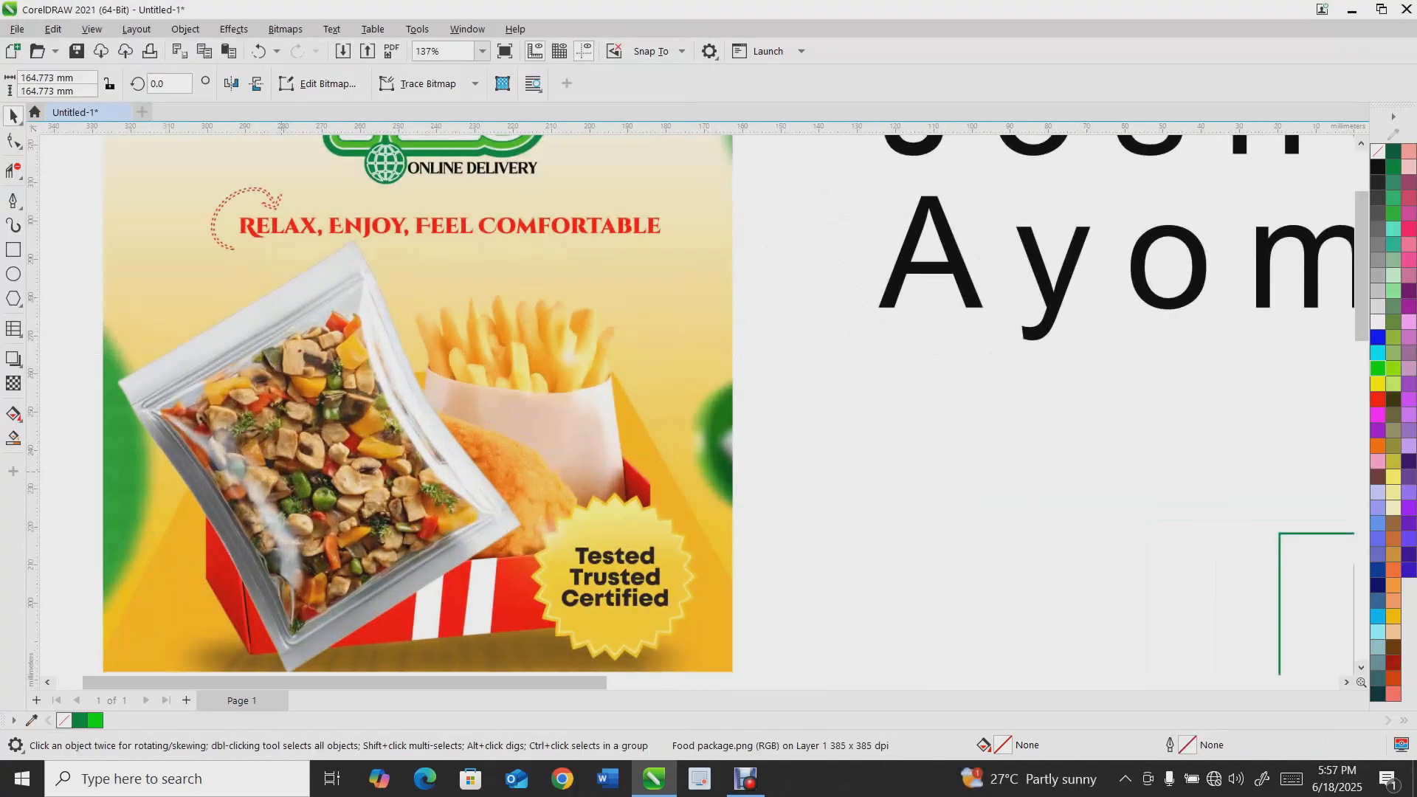
pyautogui.moveTo(281, 473); pyautogui.dragTo(294, 430)
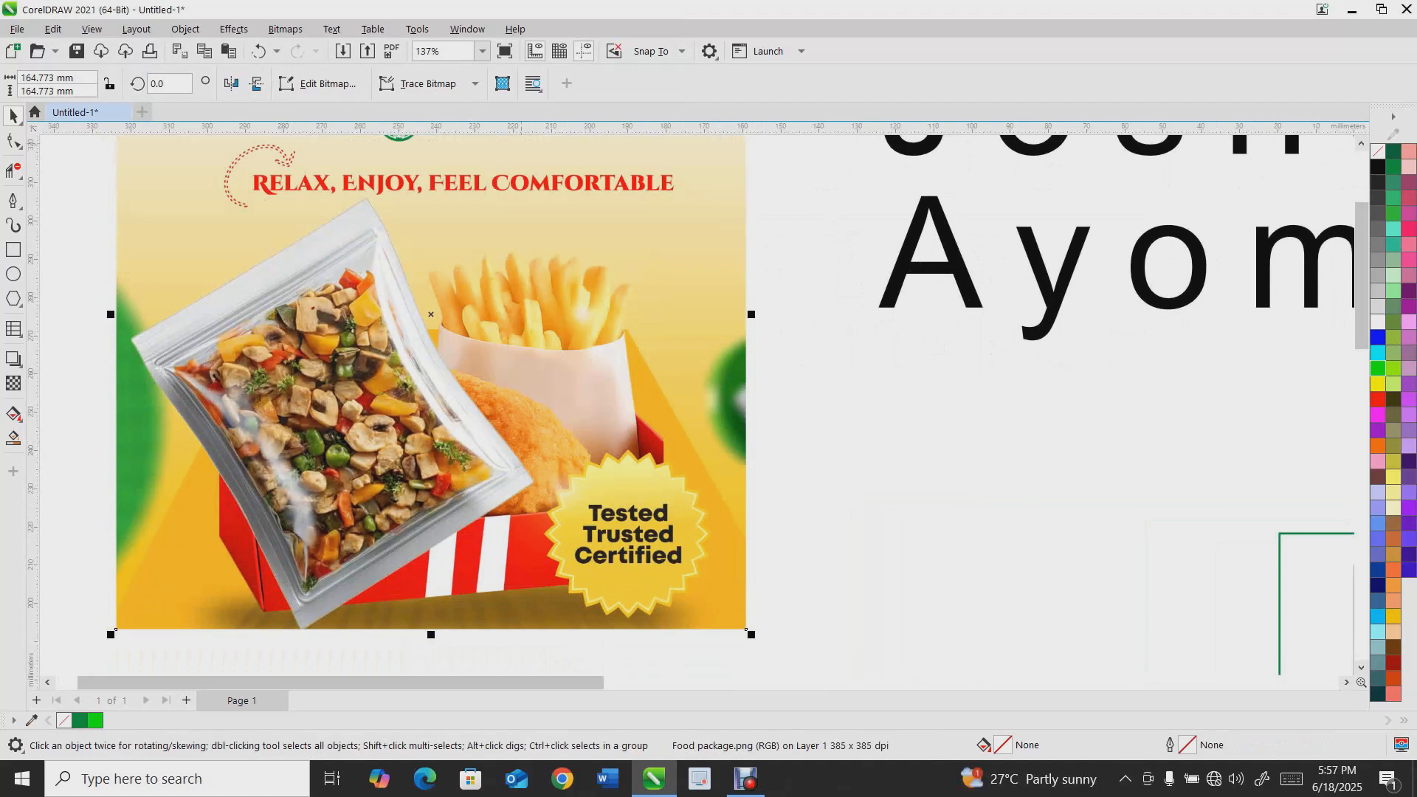
pyautogui.scroll(-2, 543, 204)
pyautogui.moveTo(530, 215); pyautogui.dragTo(530, 259)
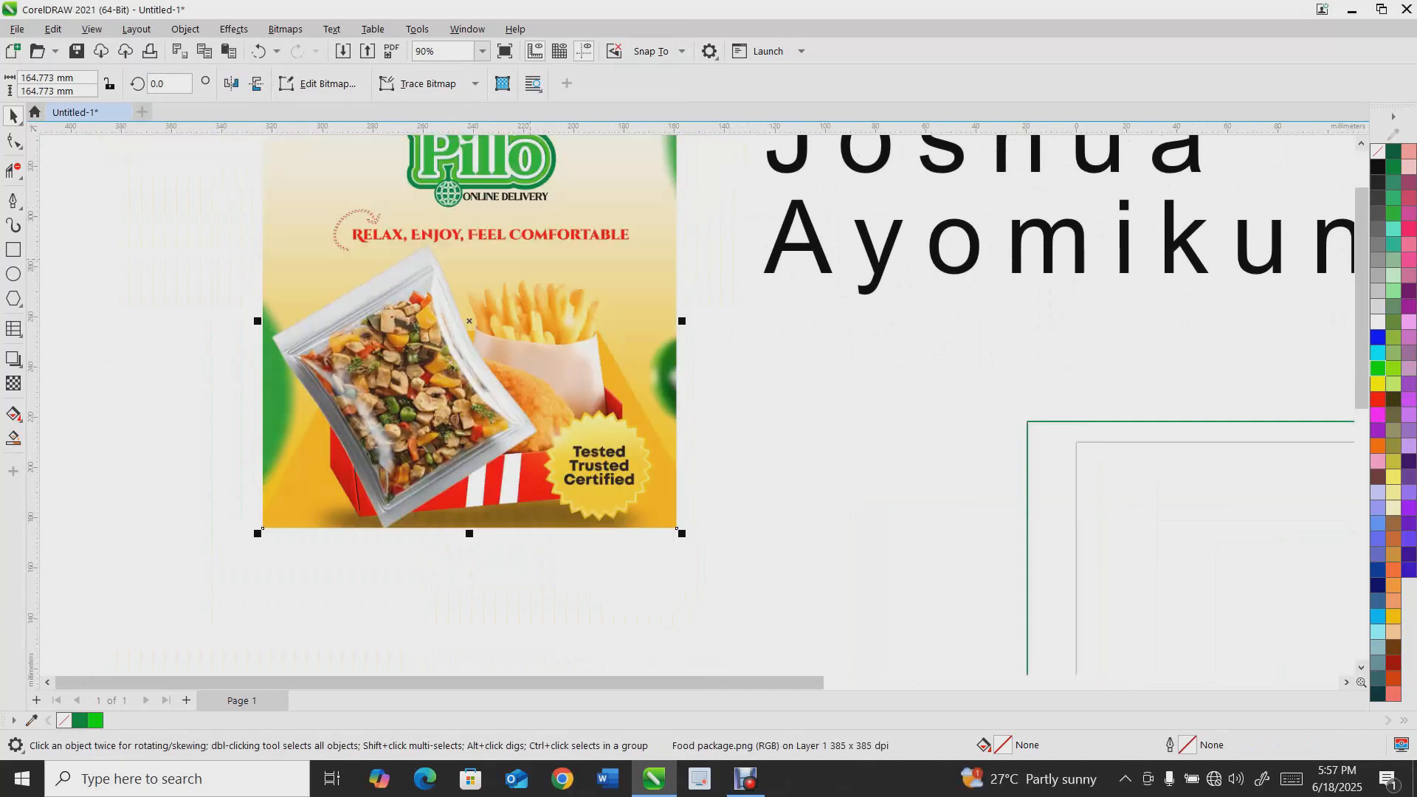
# Trace the food package's outline as a closed shape with the Pen tool
pyautogui.click(13, 200)
pyautogui.scroll(3, 414, 303)
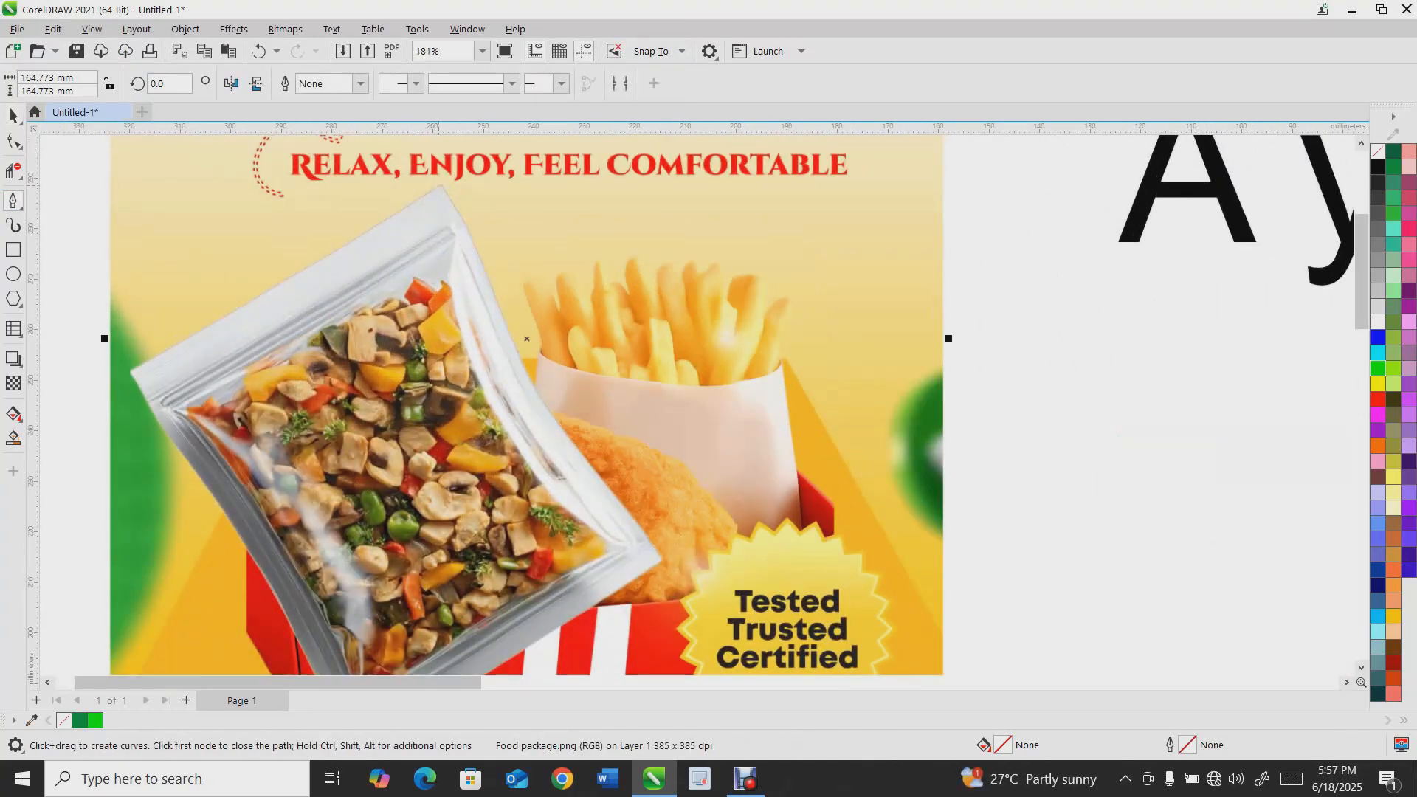
pyautogui.click(131, 367)
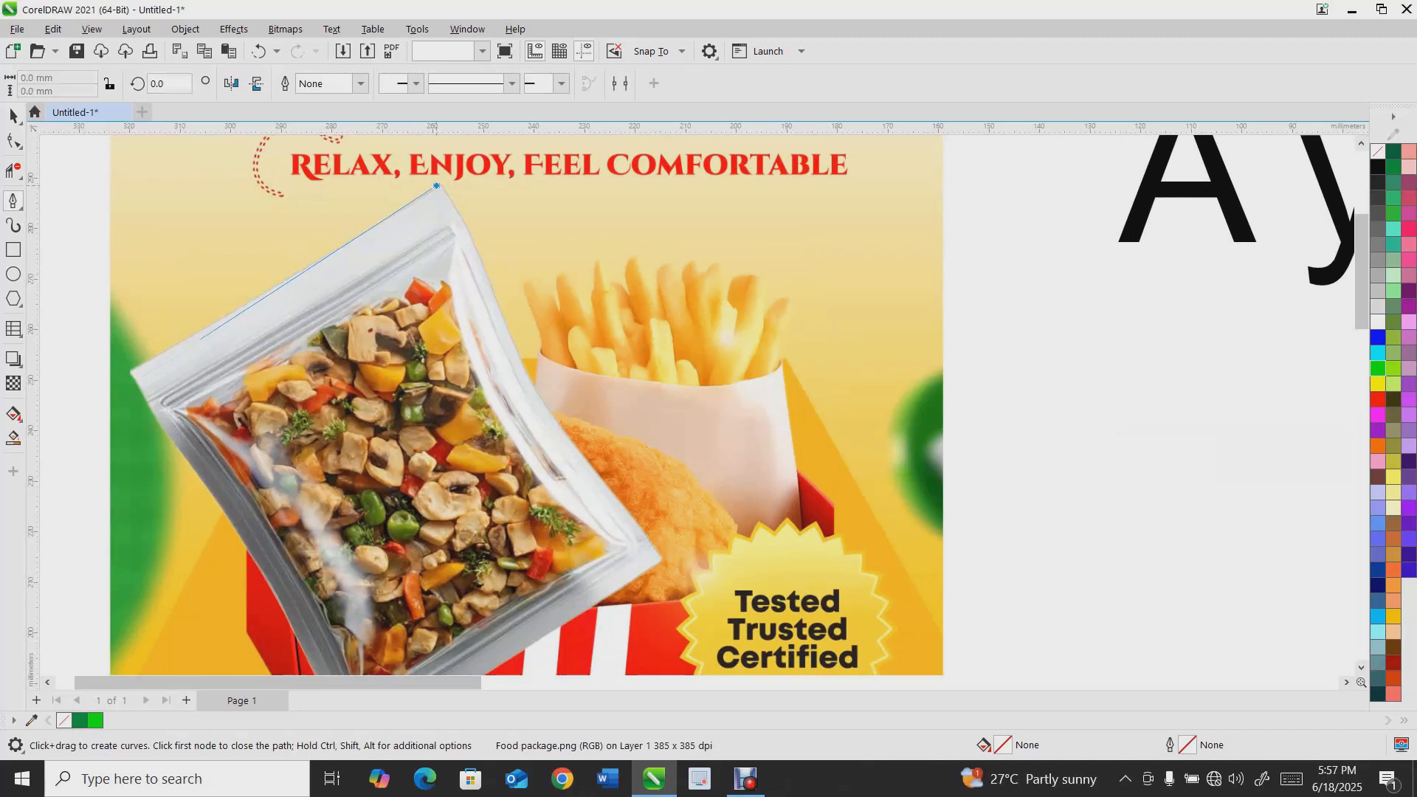
pyautogui.click(436, 187)
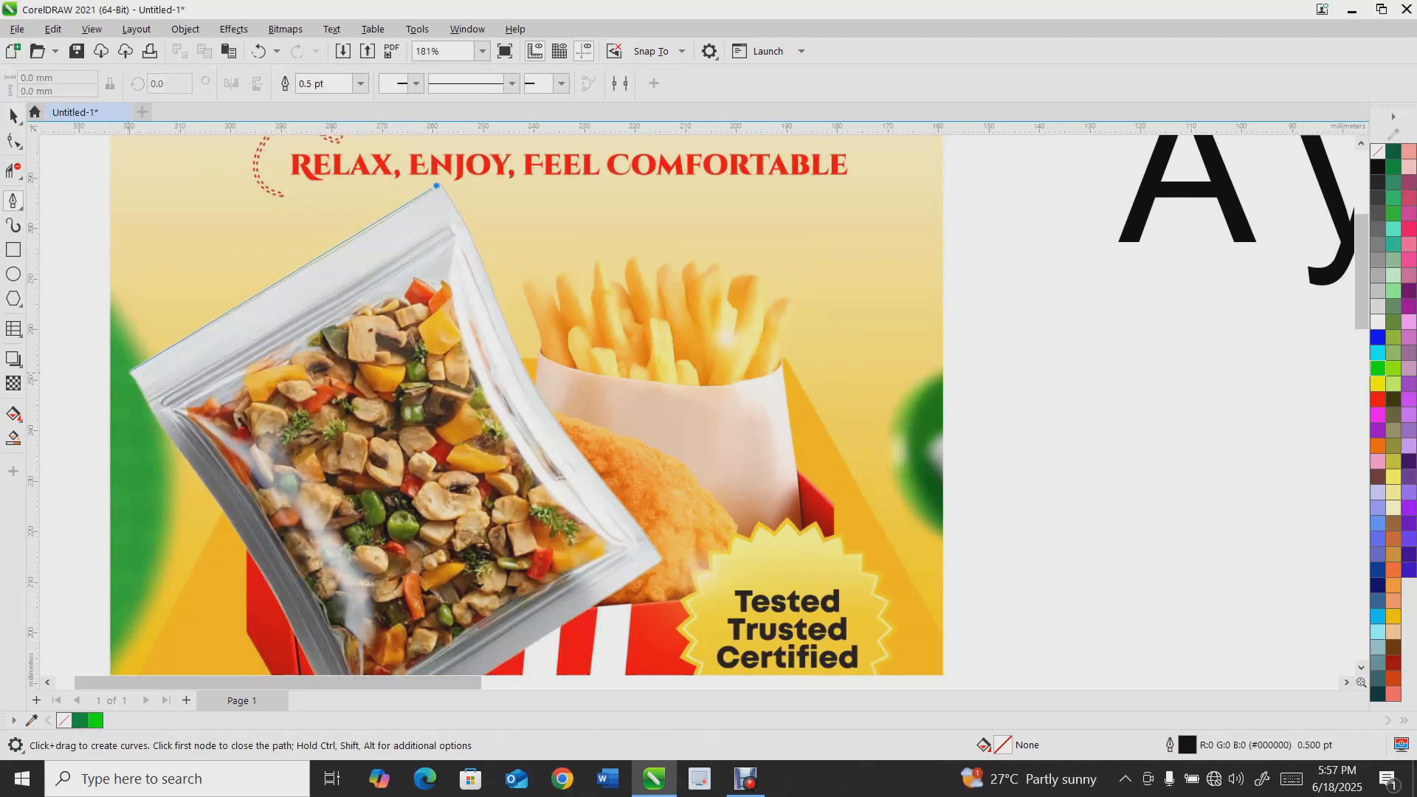
pyautogui.click(128, 373)
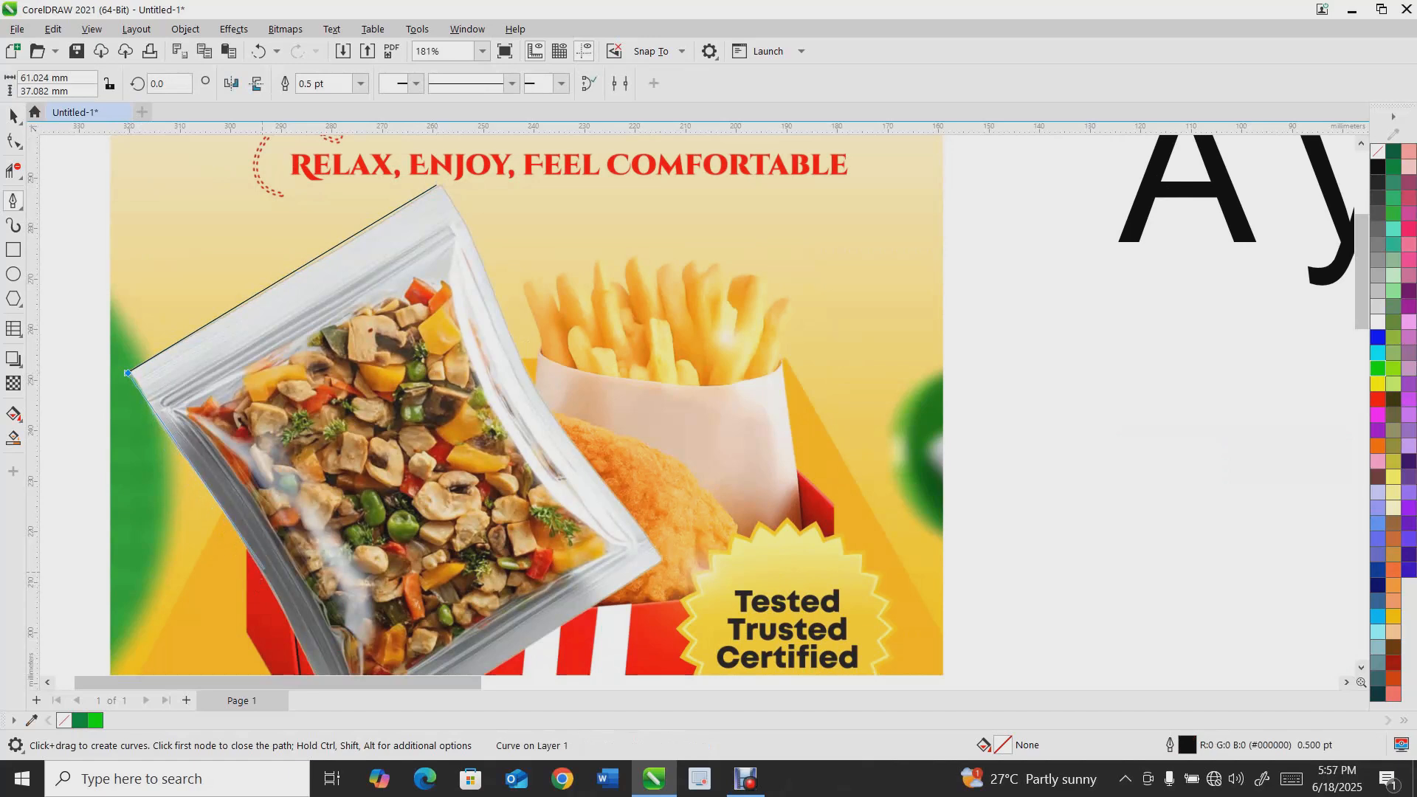
pyautogui.scroll(-3, 127, 372)
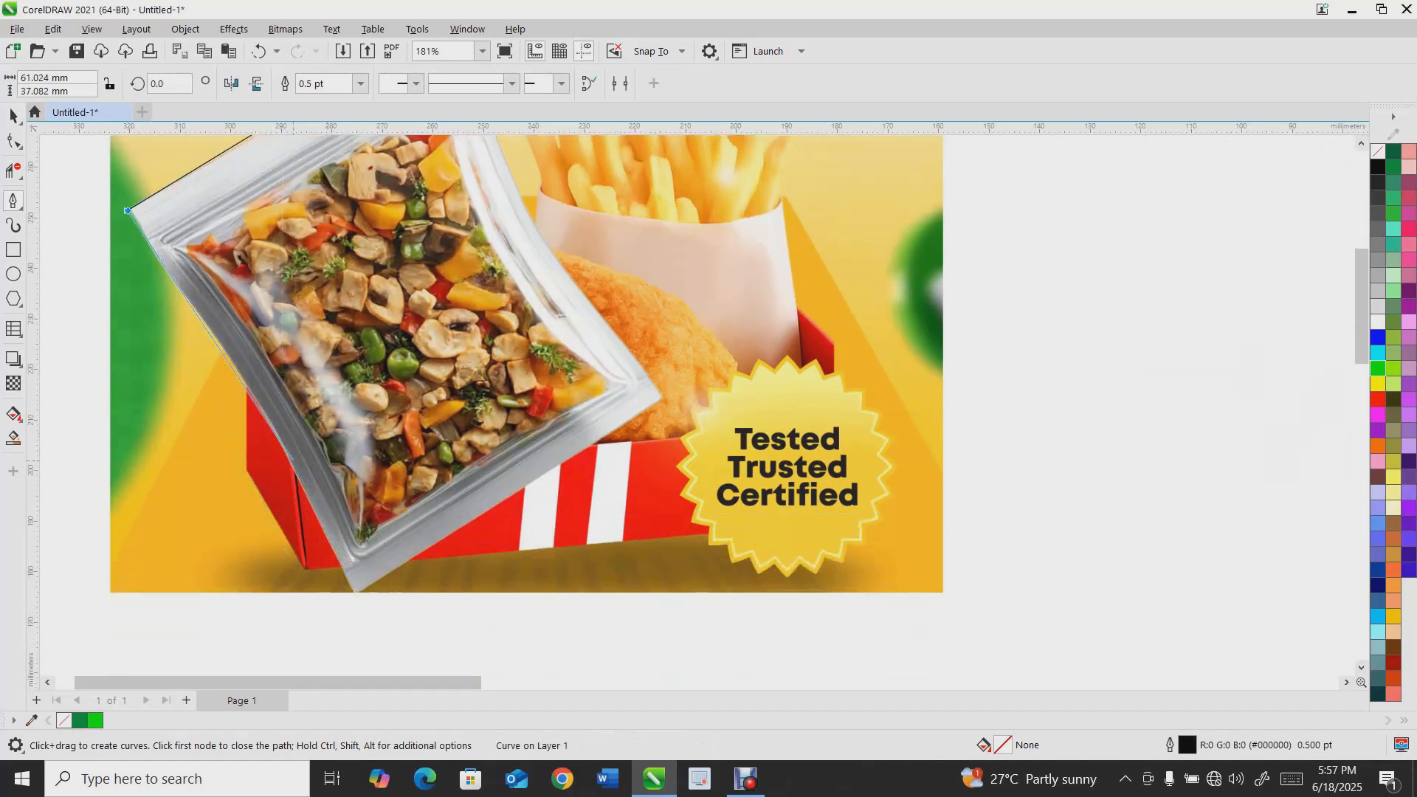
pyautogui.moveTo(302, 488); pyautogui.dragTo(347, 593)
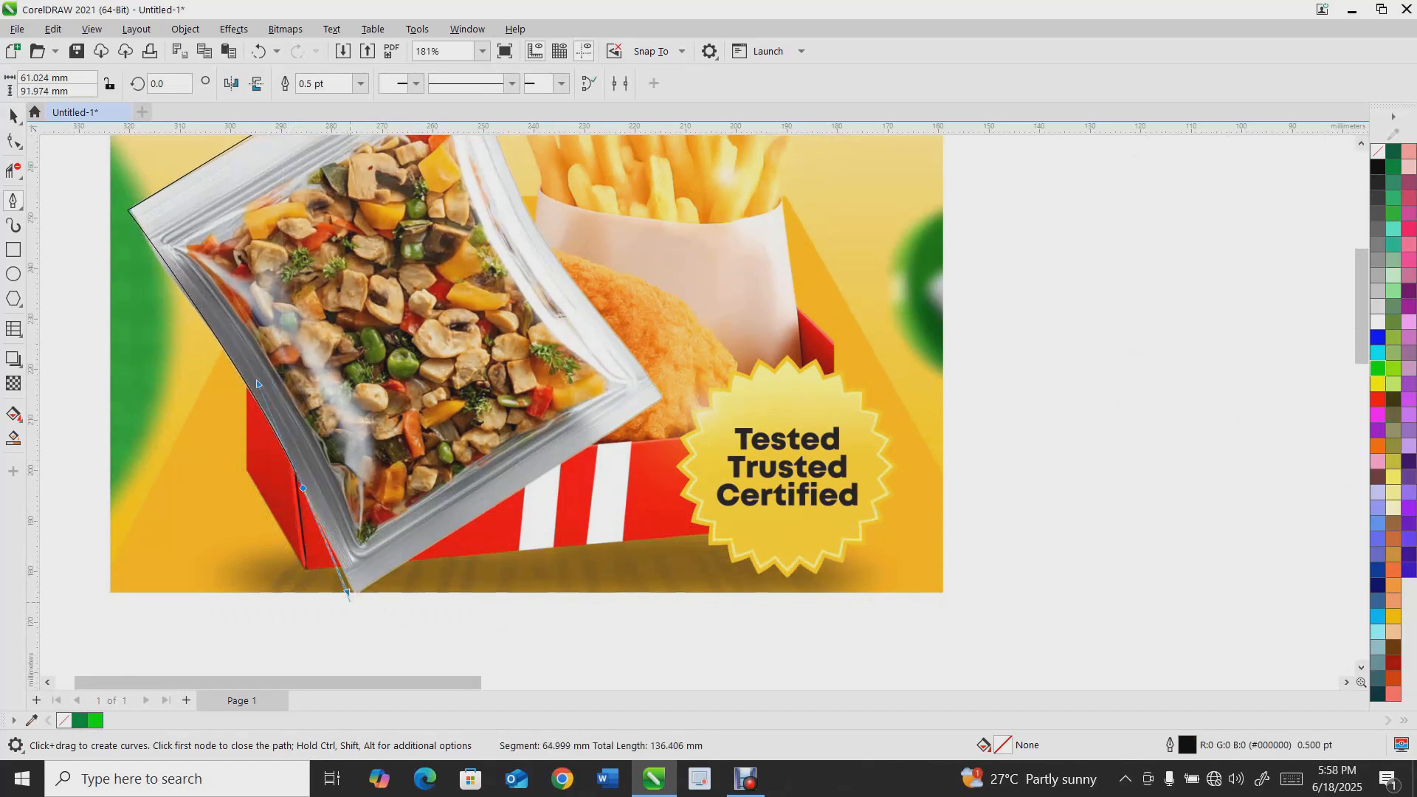
pyautogui.click(350, 593)
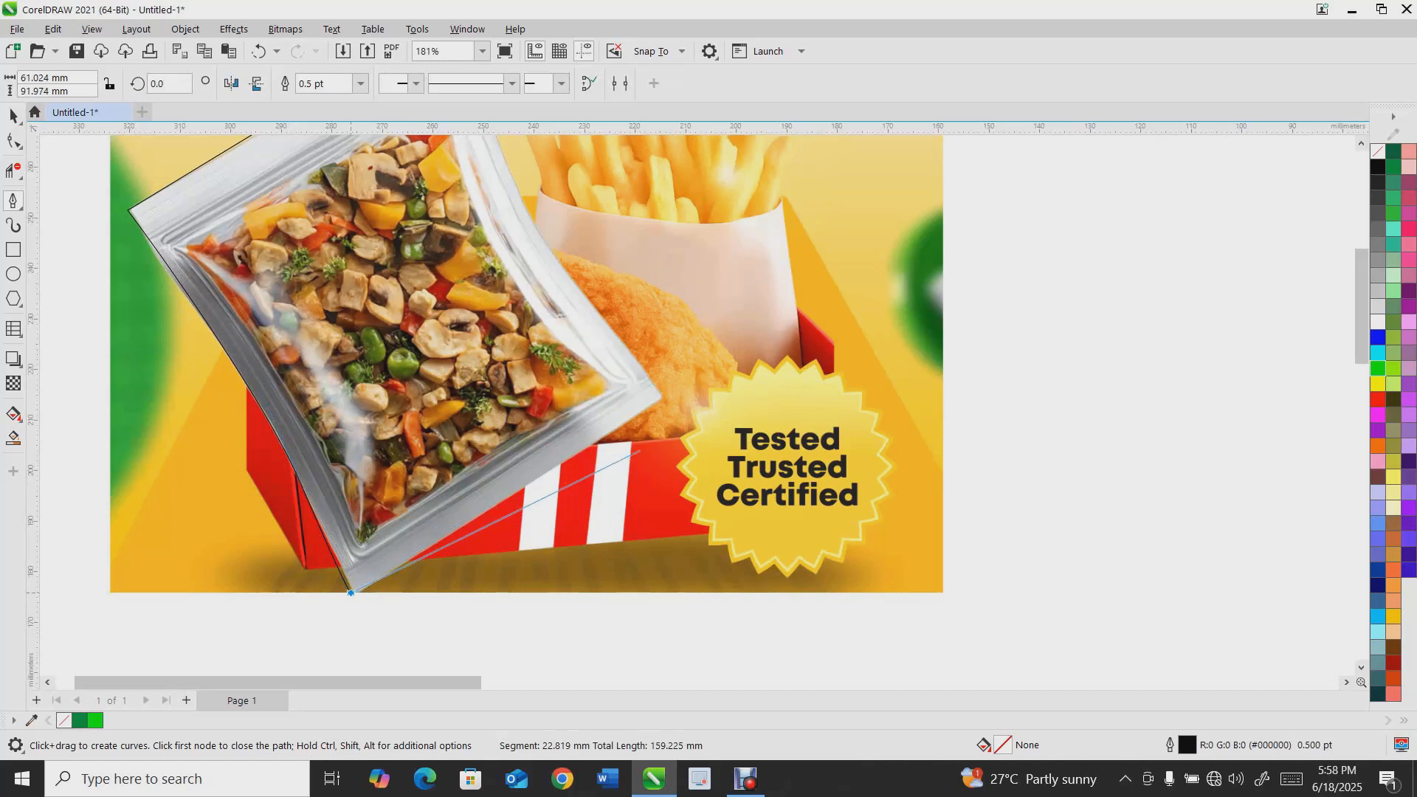
pyautogui.click(661, 398)
pyautogui.scroll(1, 533, 219)
pyautogui.scroll(2, 533, 219)
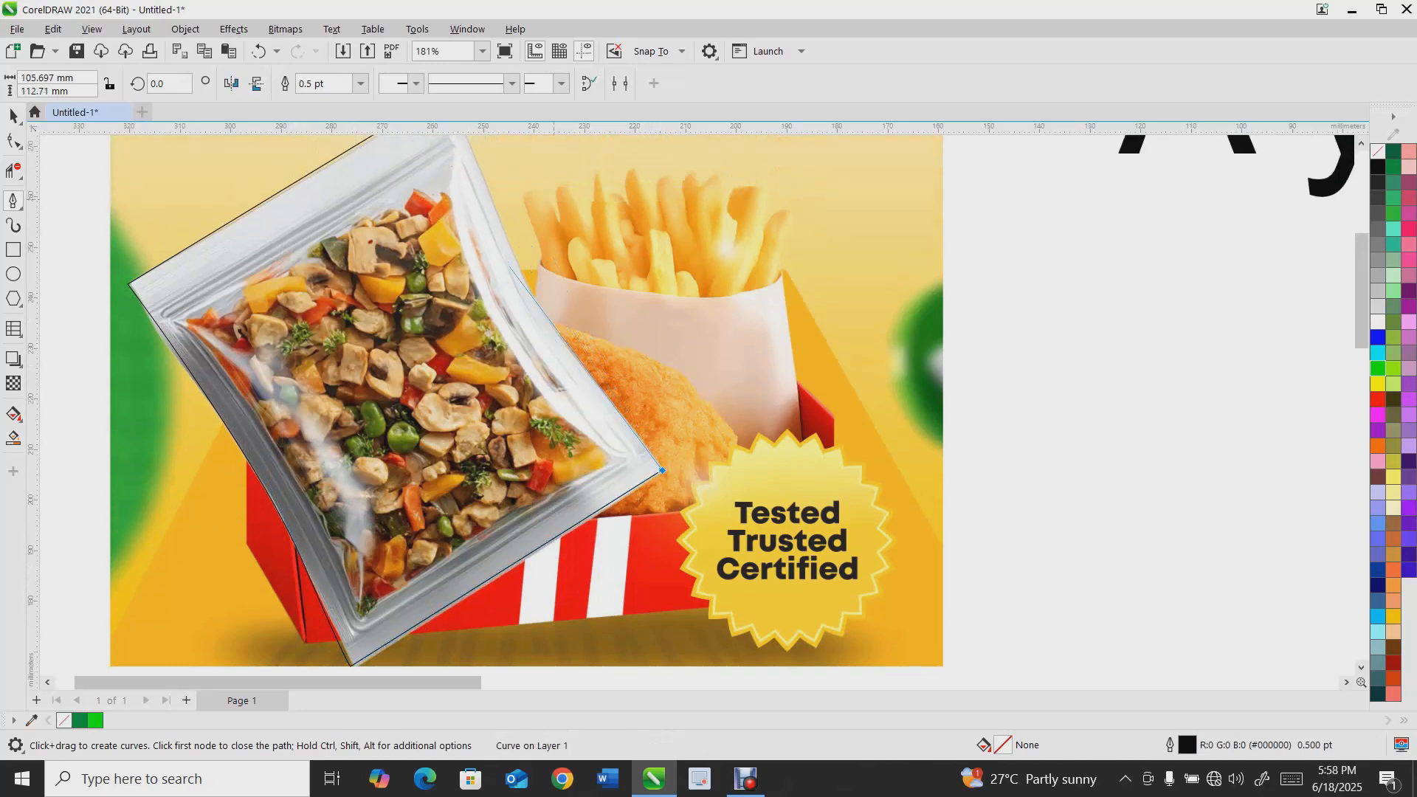
pyautogui.moveTo(488, 304); pyautogui.dragTo(472, 188)
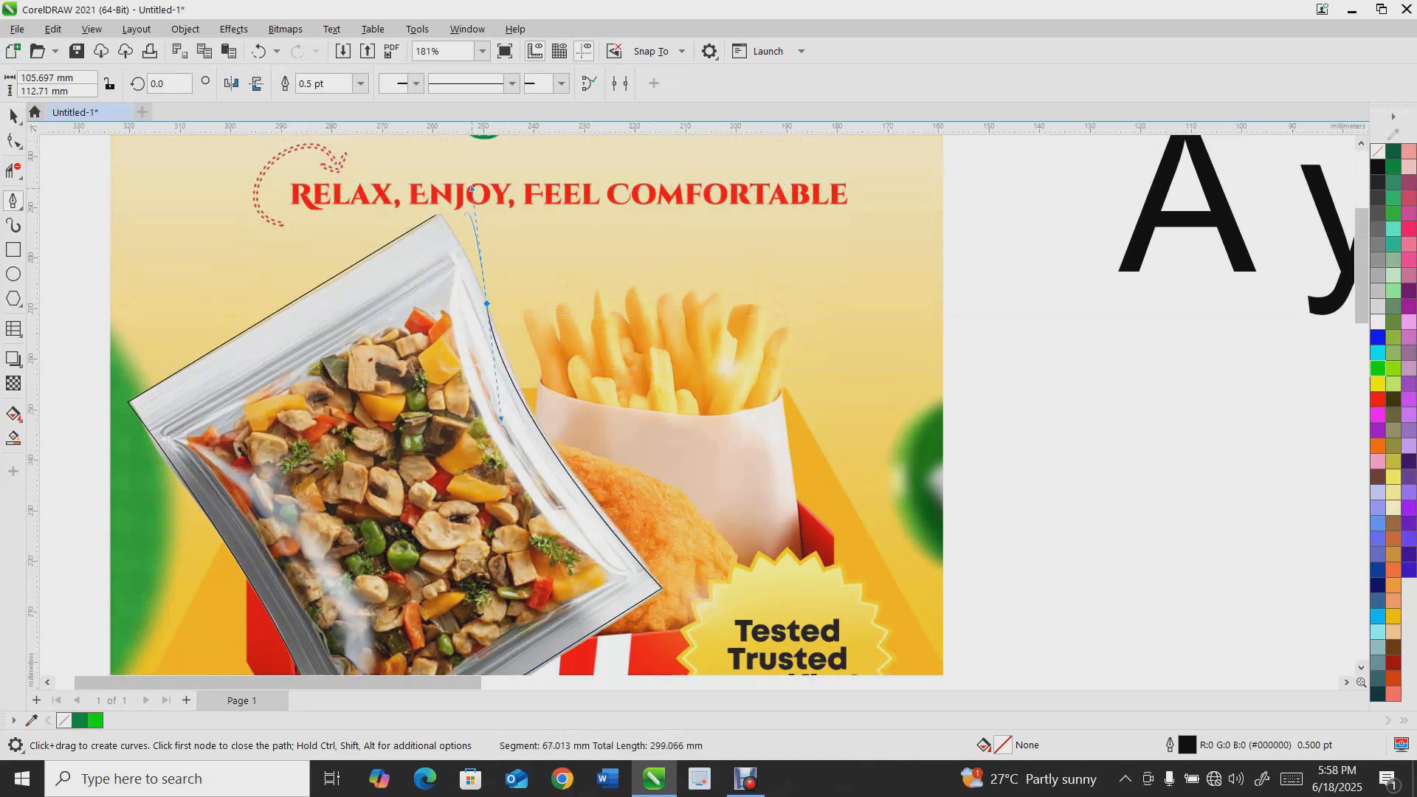
pyautogui.click(437, 215)
# Refine the traced outline's top corner node and curve with the Shape tool to fit the package edge
pyautogui.press('space')
pyautogui.press('F10')
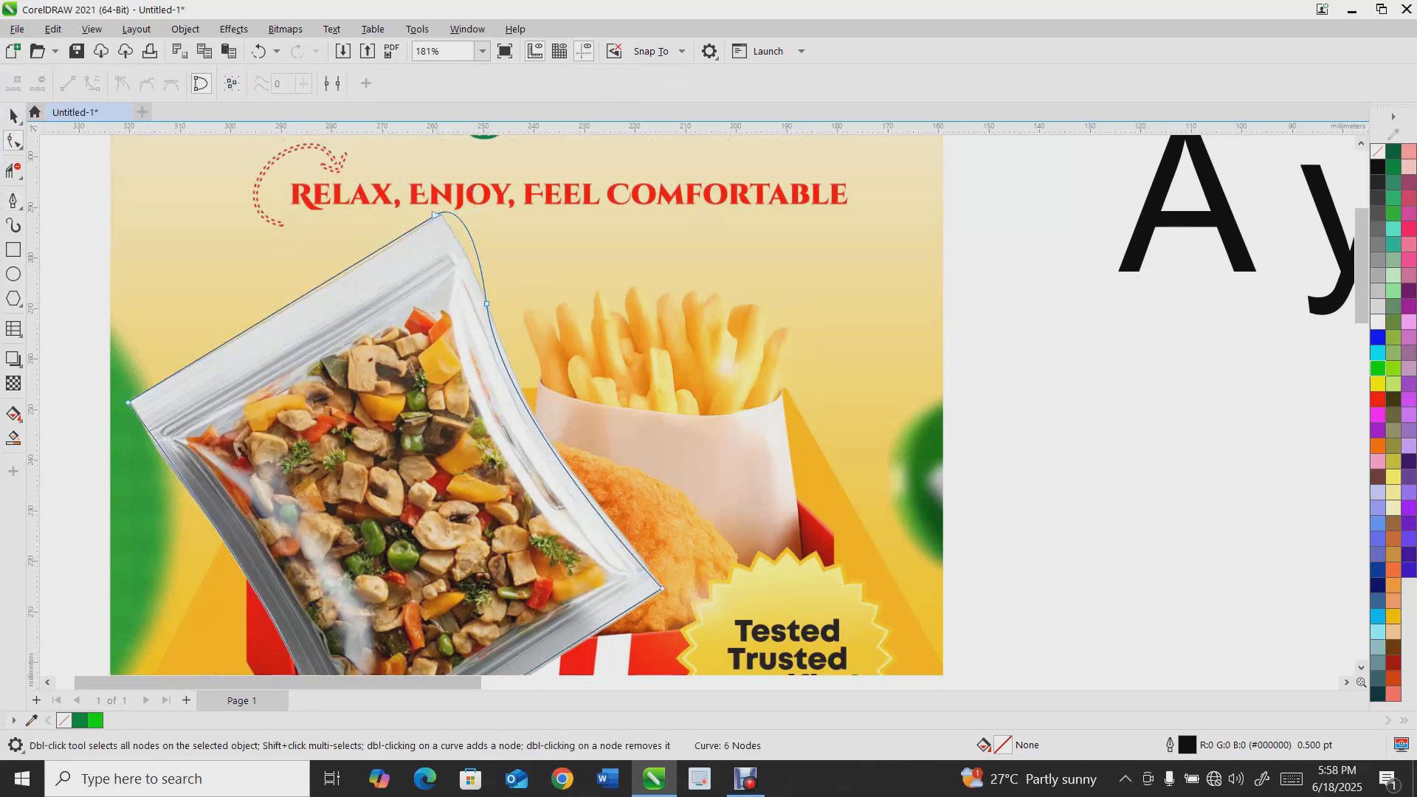
pyautogui.scroll(3, 428, 222)
pyautogui.moveTo(427, 224); pyautogui.dragTo(420, 229)
pyautogui.moveTo(512, 160); pyautogui.dragTo(476, 222)
pyautogui.scroll(-2, 490, 369)
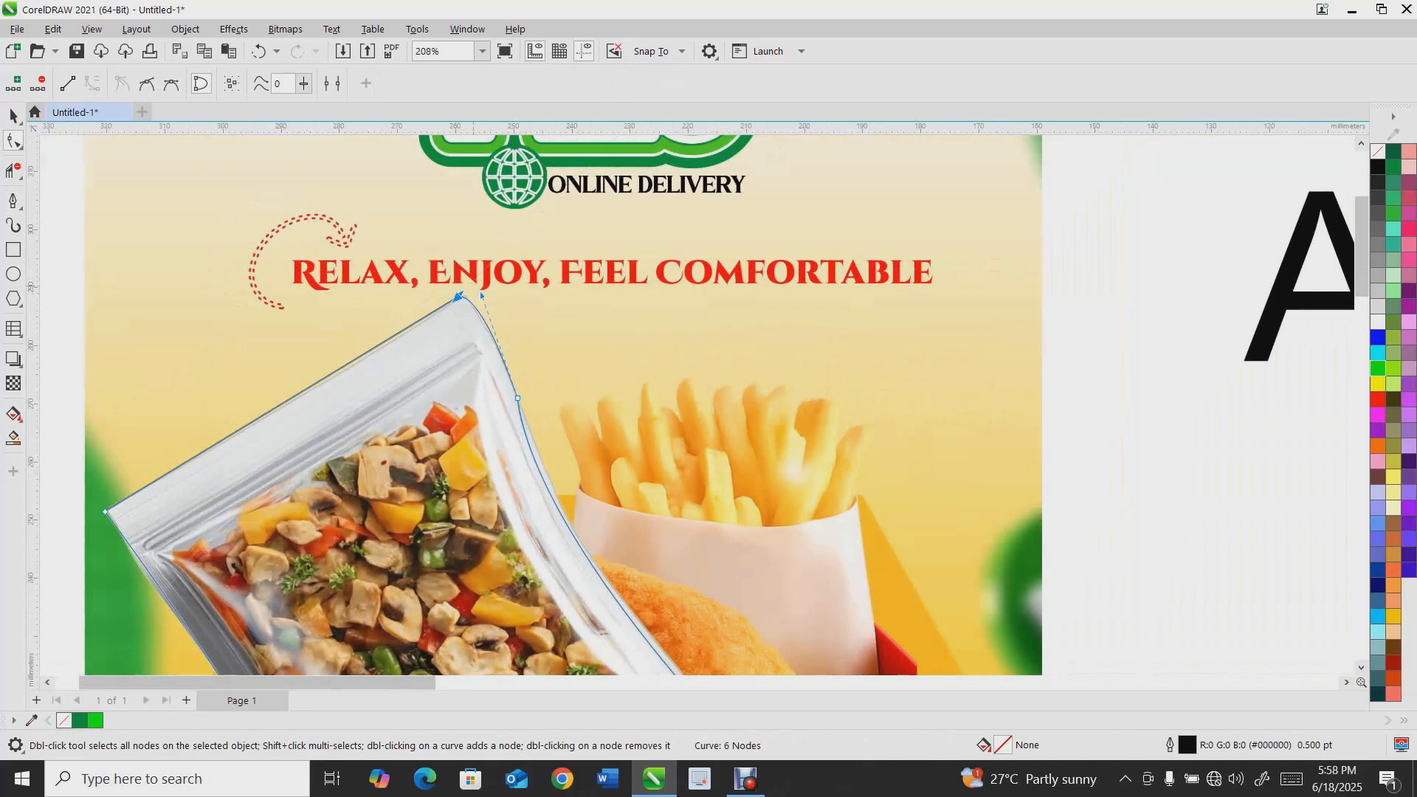
pyautogui.scroll(-2, 561, 406)
pyautogui.scroll(-1, 561, 406)
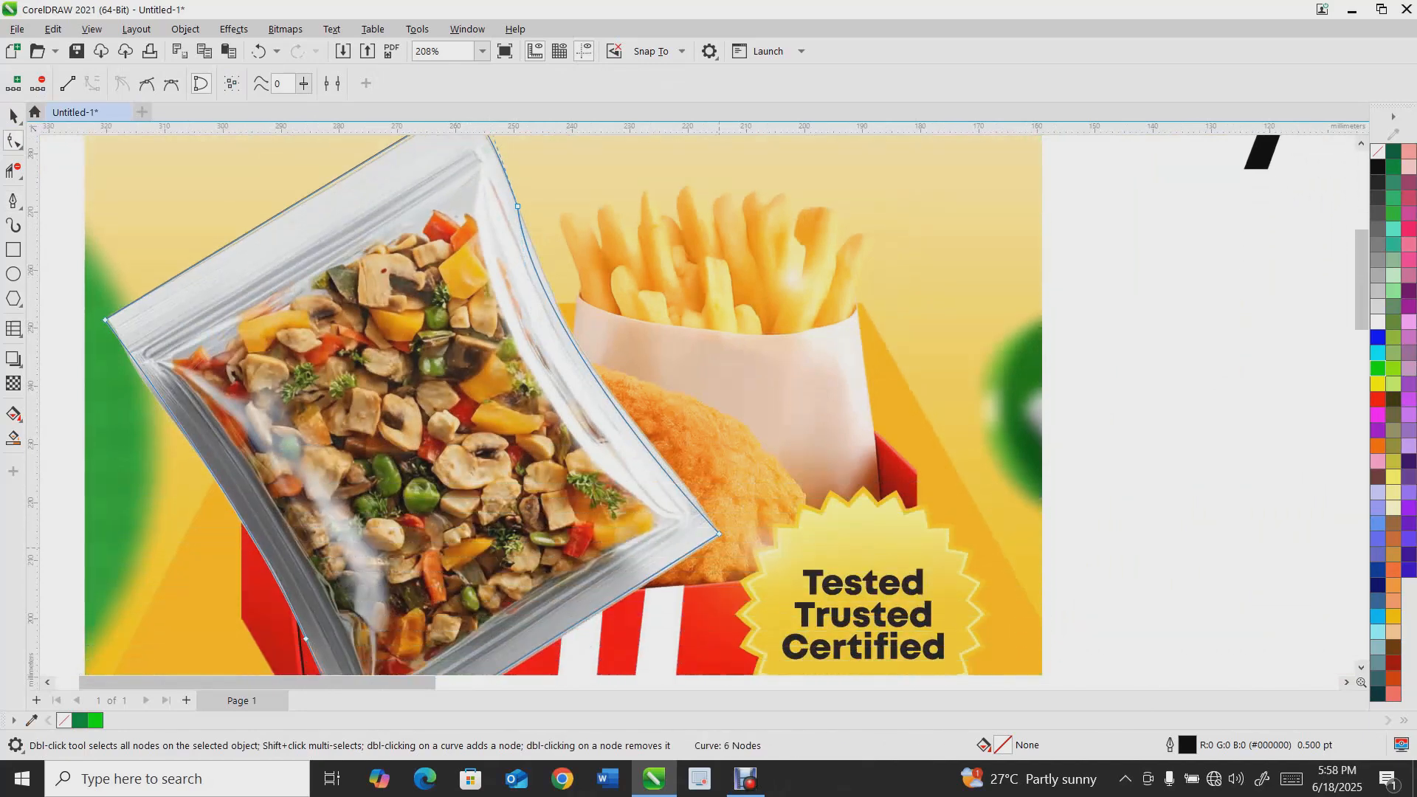
# Adjust the right and bottom corner nodes of the outline with the Shape tool to follow the package edges
pyautogui.click(719, 534)
pyautogui.moveTo(534, 339); pyautogui.dragTo(552, 327)
pyautogui.scroll(-2, 532, 196)
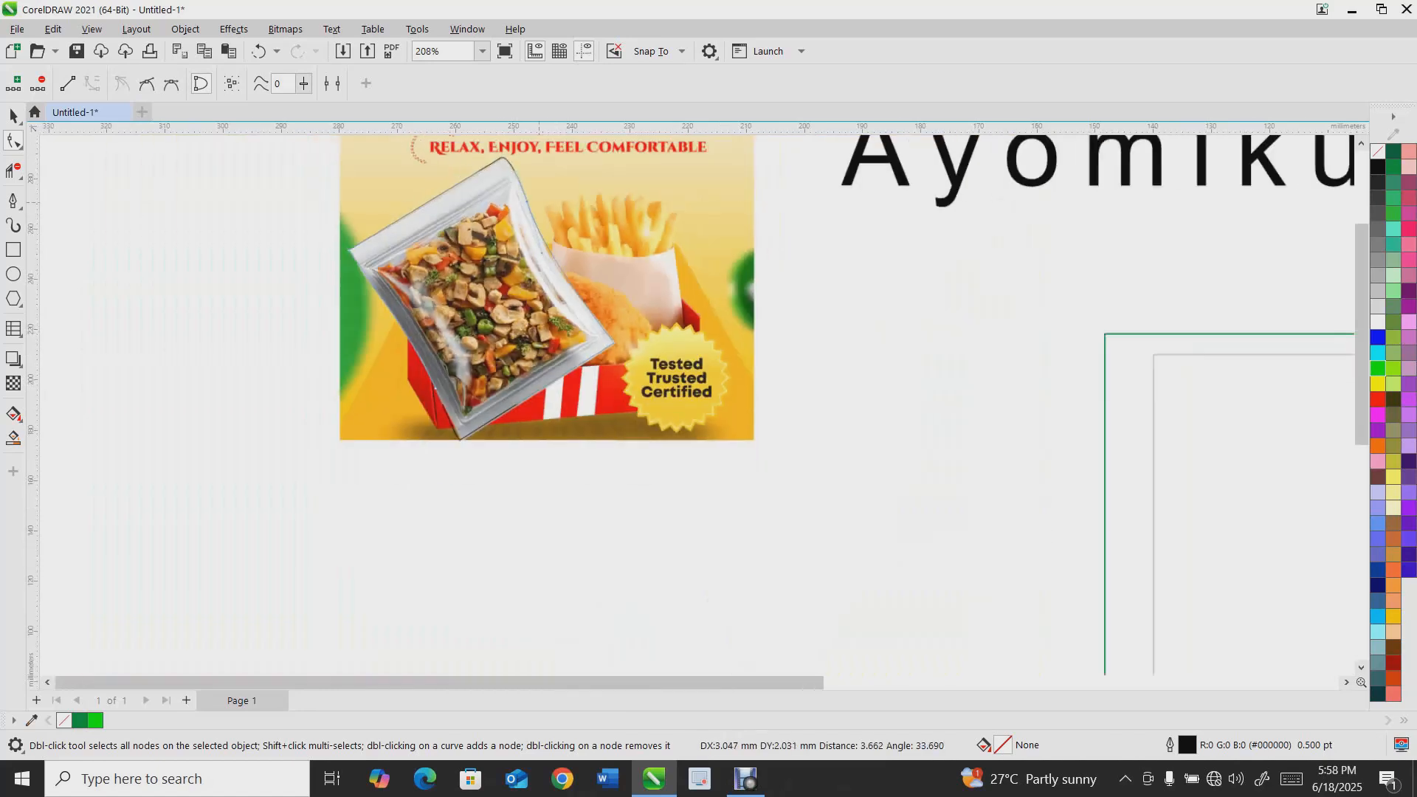
pyautogui.scroll(2, 378, 280)
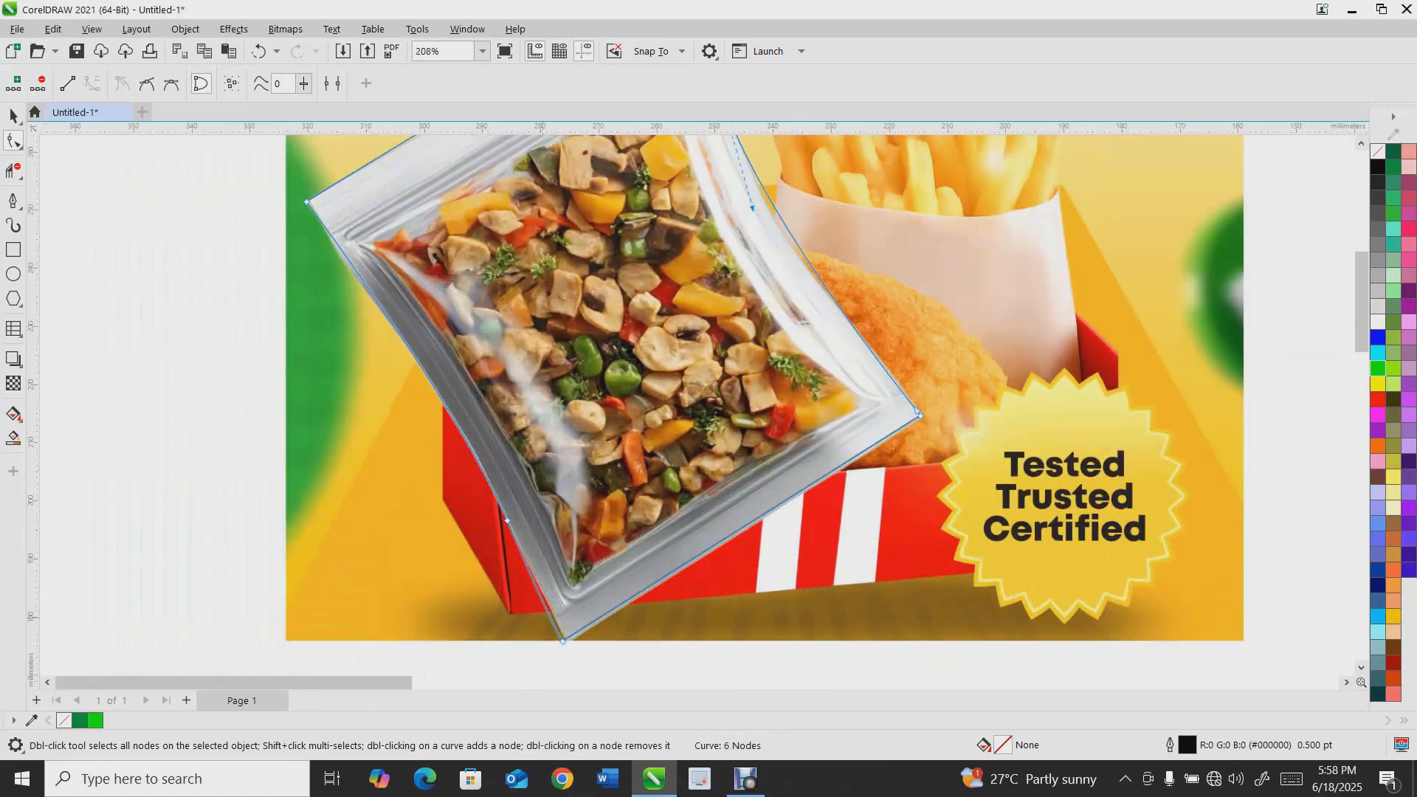
pyautogui.moveTo(563, 641); pyautogui.dragTo(569, 637)
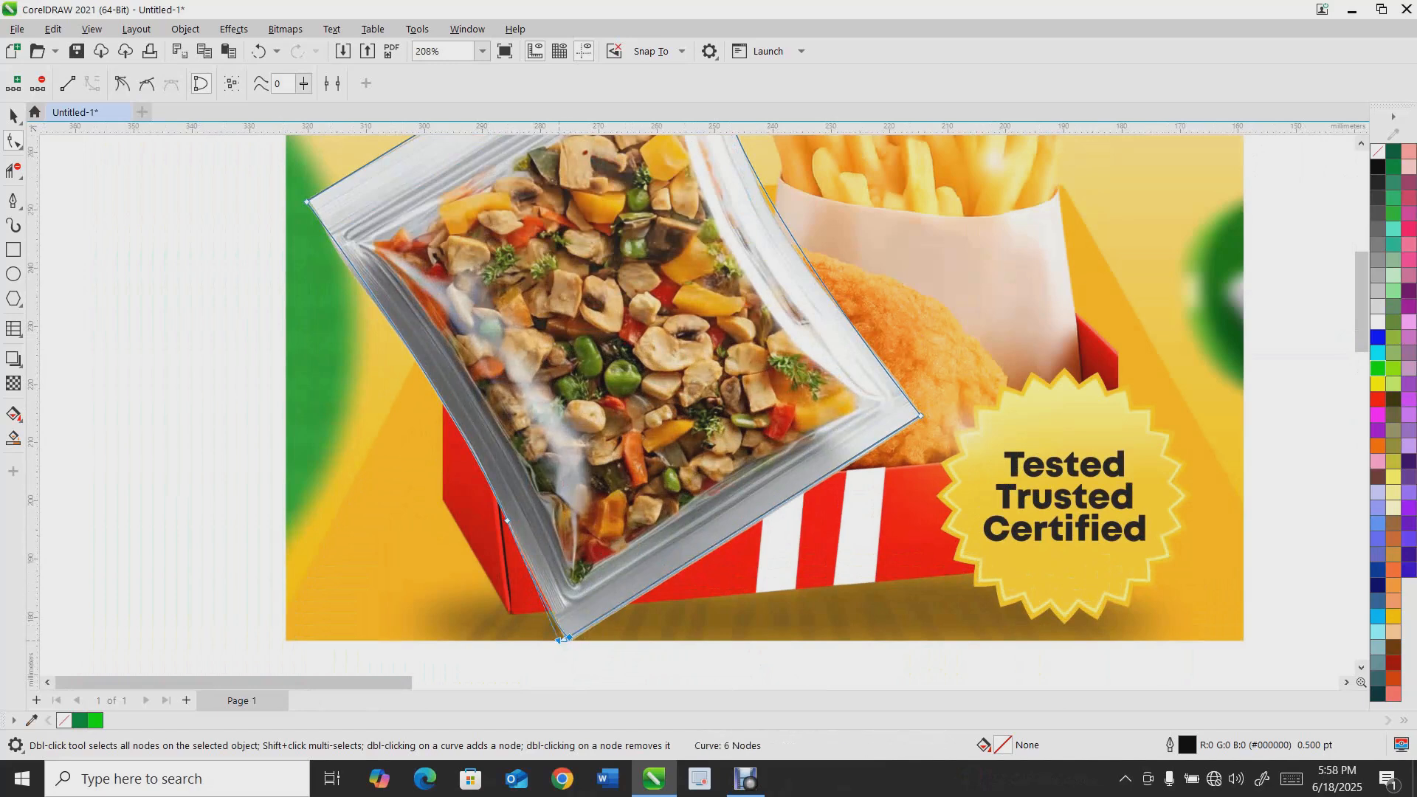
pyautogui.scroll(-2, 378, 358)
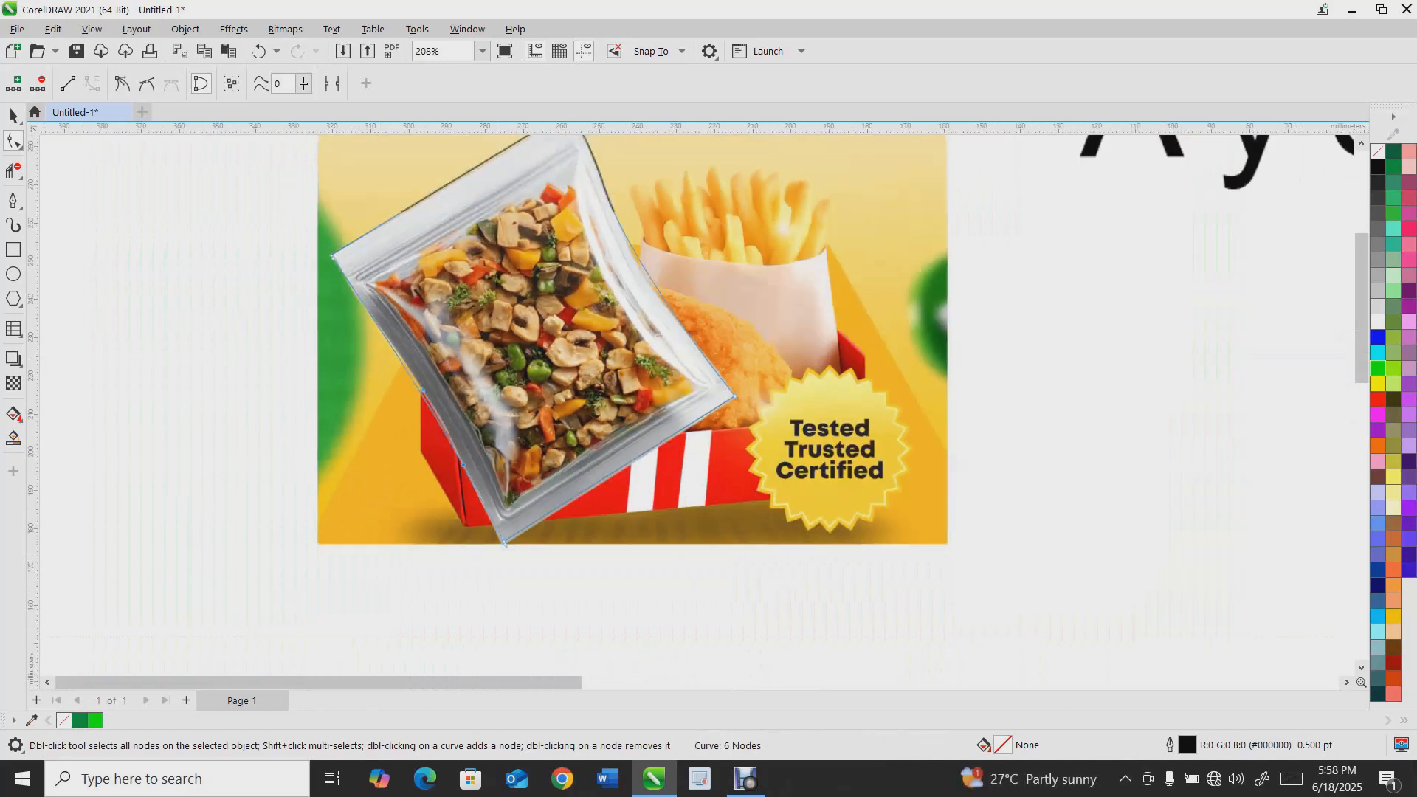
pyautogui.moveTo(423, 390); pyautogui.dragTo(428, 386)
pyautogui.click(13, 116)
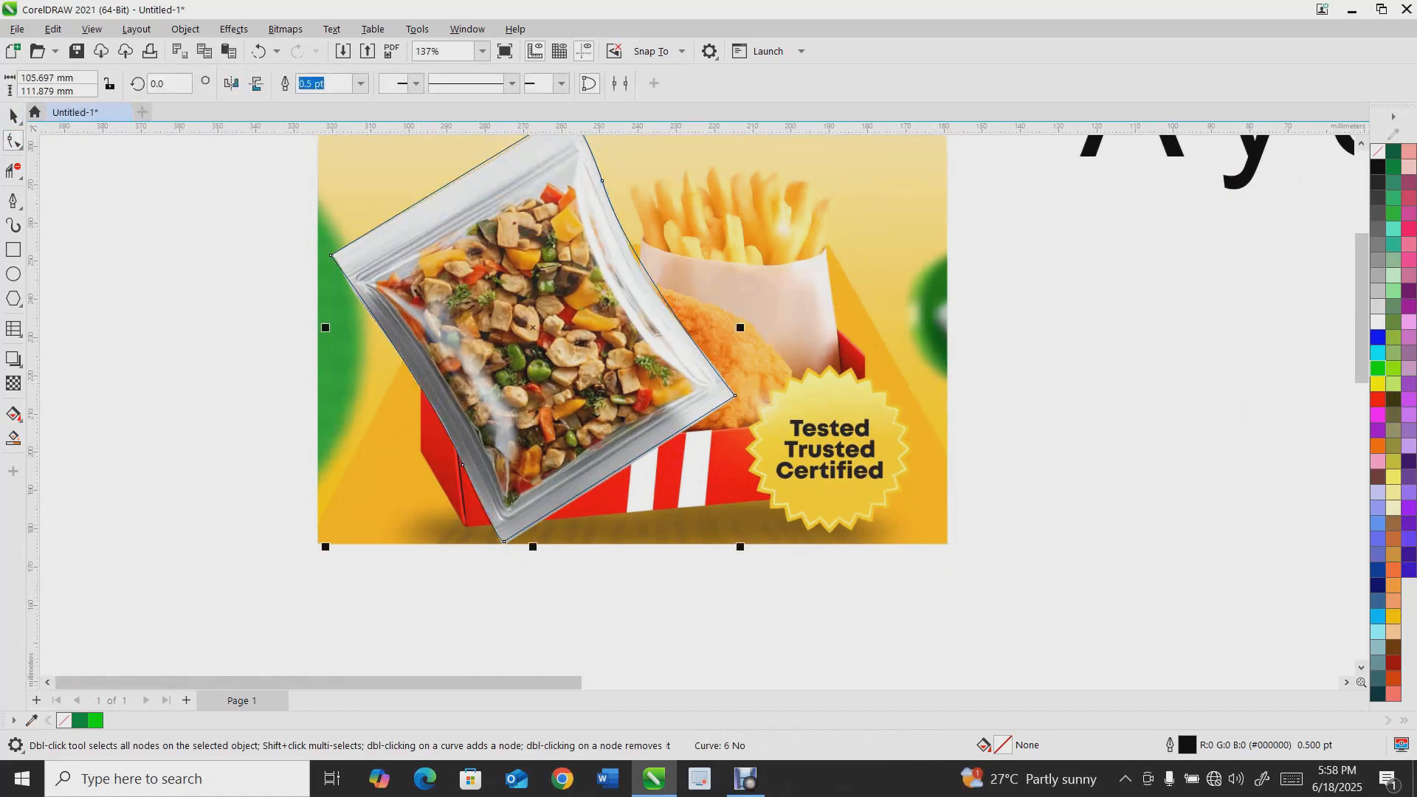
pyautogui.scroll(-2, 505, 355)
pyautogui.moveTo(537, 322); pyautogui.dragTo(866, 379)
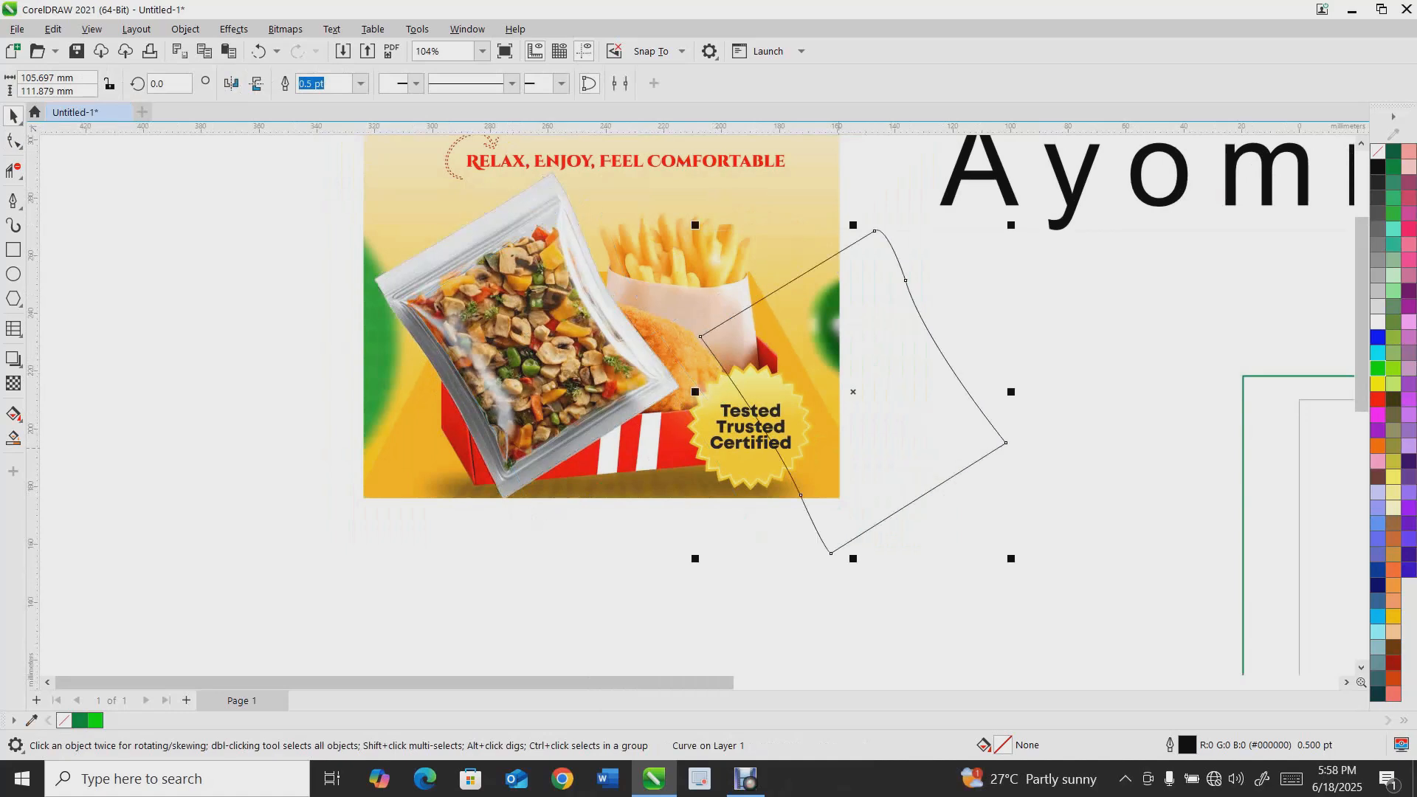
pyautogui.hotkey('ctrl', 'z')
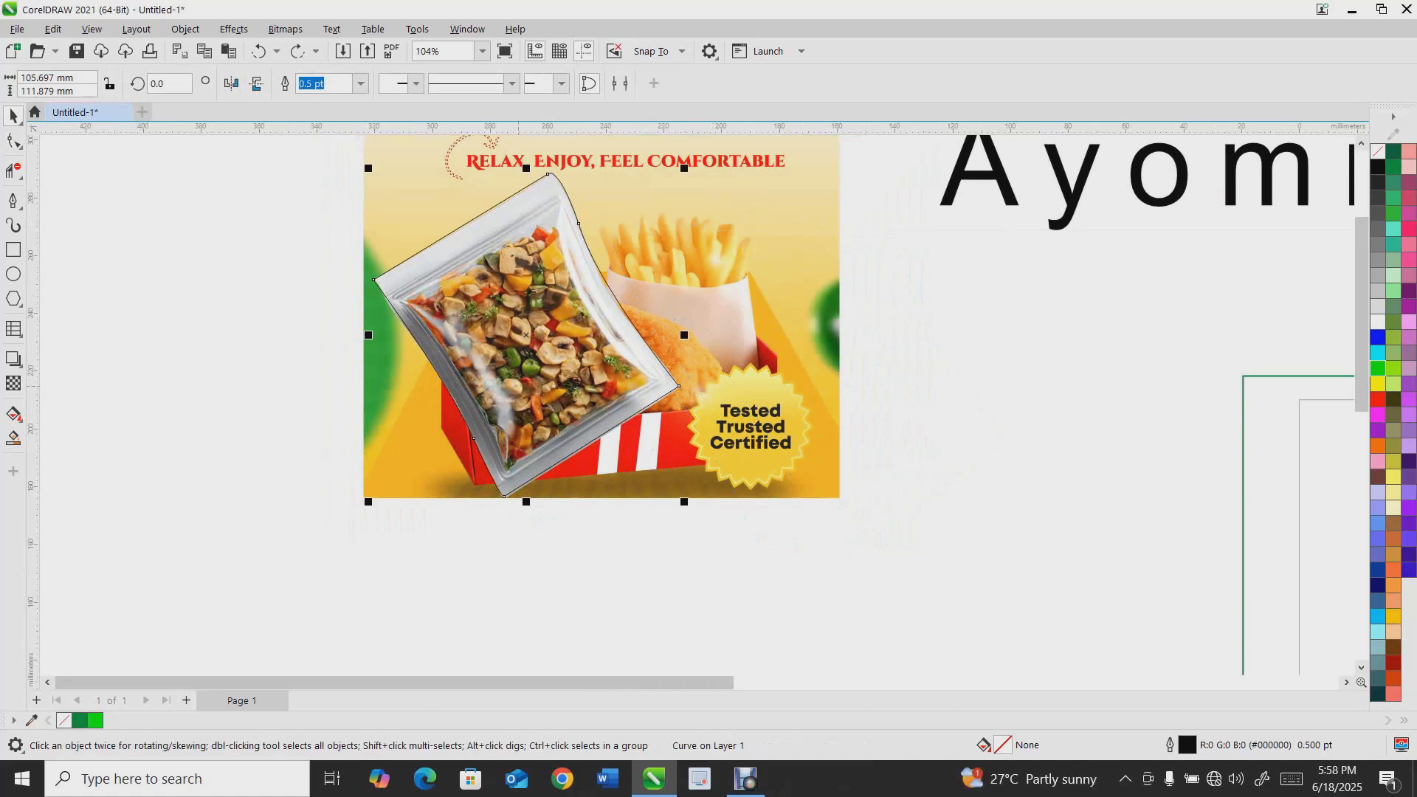
# Intersect the traced outline with the food package image to cut out the package
pyautogui.keyDown('shift'); pyautogui.click(790, 188); pyautogui.keyUp('shift')
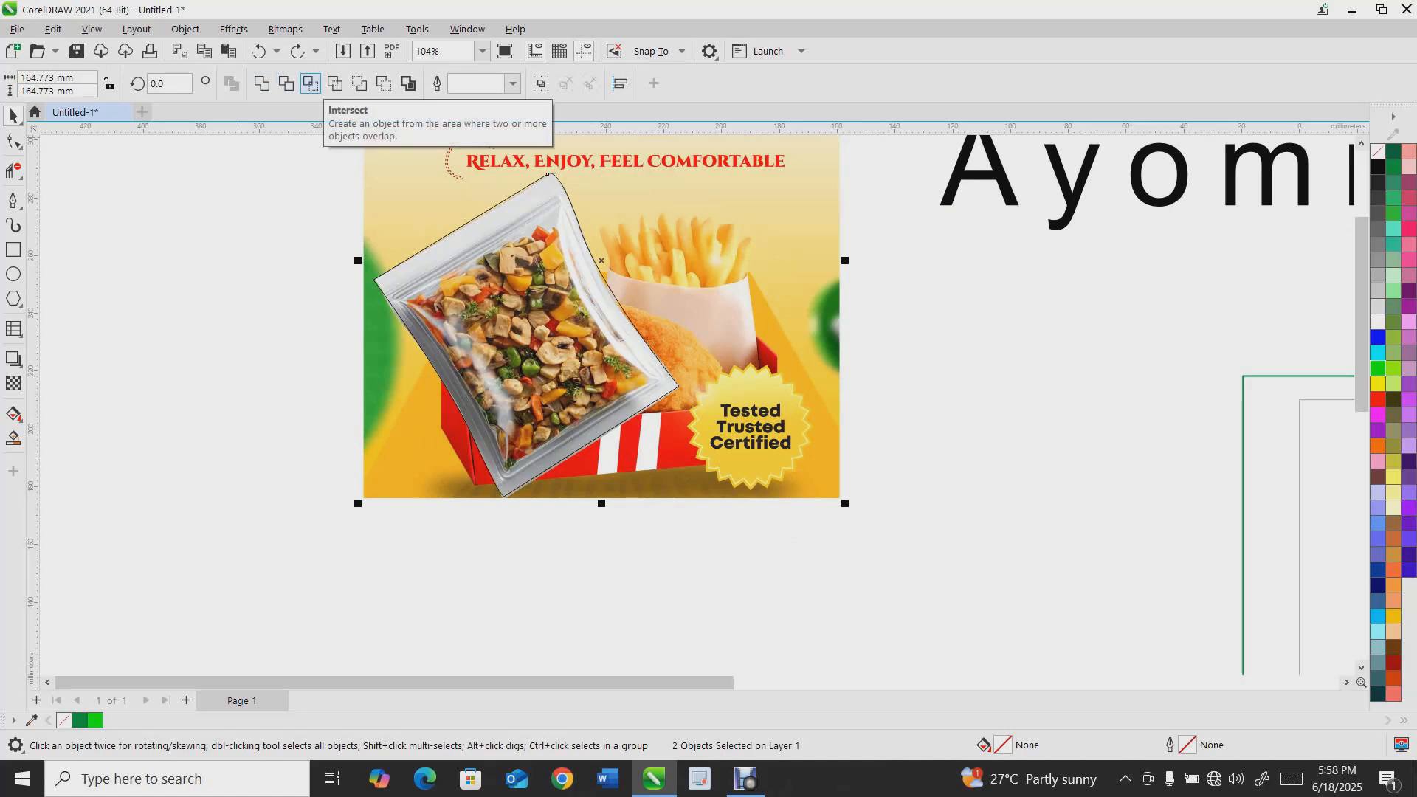
pyautogui.click(311, 83)
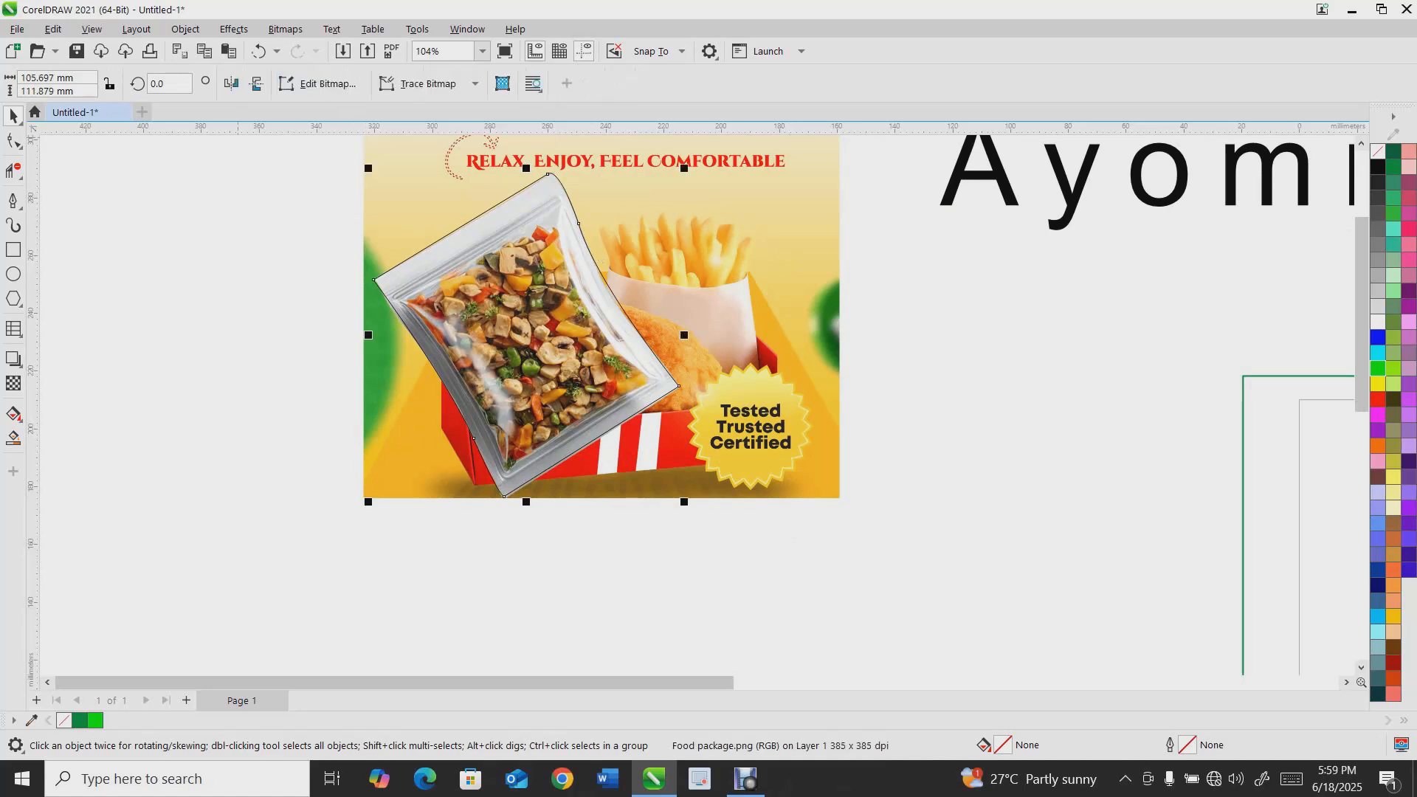
# Delete the original image and the leftover pieces around the cut-out package
pyautogui.click(244, 295)
pyautogui.moveTo(349, 260); pyautogui.dragTo(866, 258)
pyautogui.press('Delete')
pyautogui.moveTo(607, 344); pyautogui.dragTo(824, 387)
pyautogui.press('Delete')
pyautogui.moveTo(558, 339); pyautogui.dragTo(639, 357)
# Undo the deletions and the intersection, and reselect the traced outline
pyautogui.hotkey('ctrl', 'z')
pyautogui.hotkey('ctrl', 'z')
pyautogui.hotkey('ctrl', 'z')
pyautogui.hotkey('ctrl', 'z')
pyautogui.hotkey('ctrl', 'z')
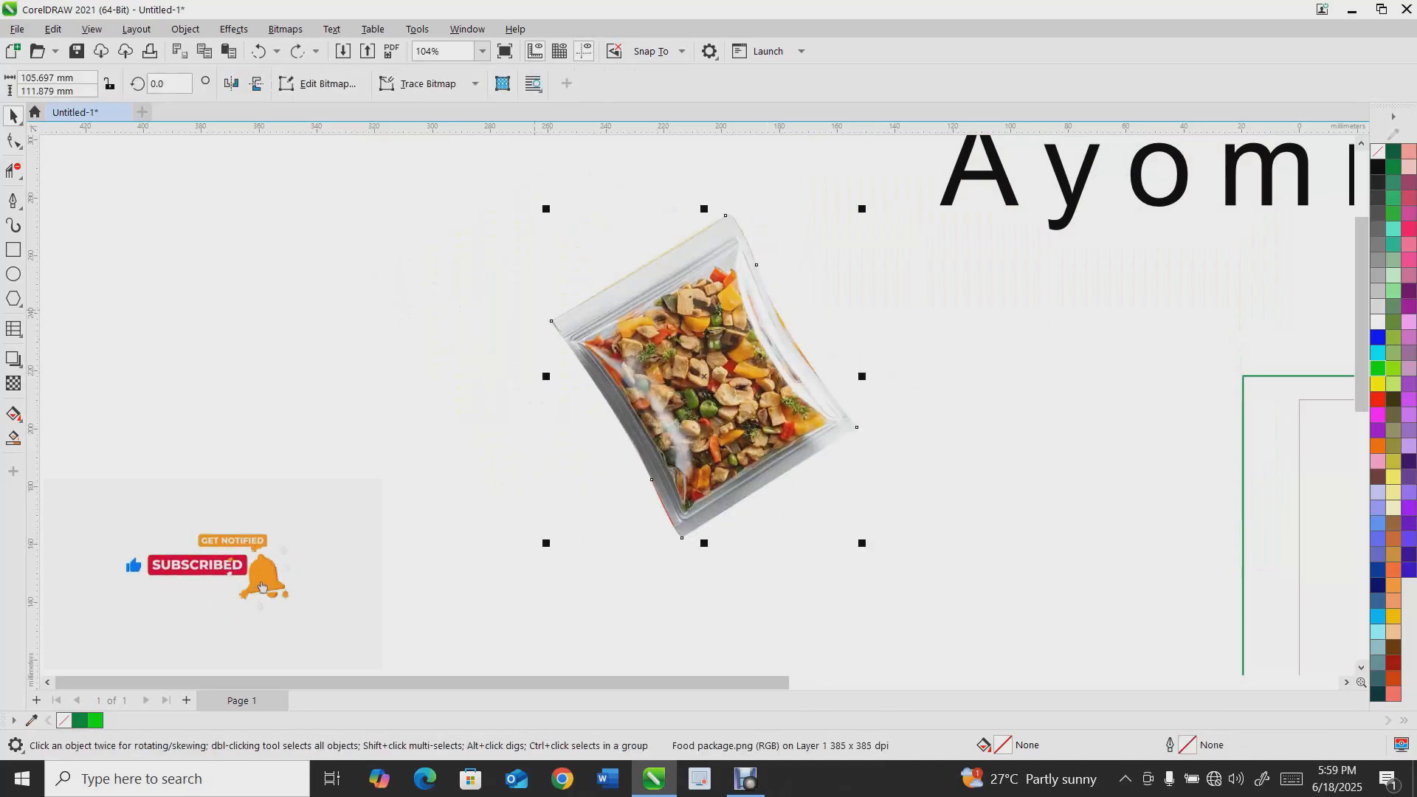
pyautogui.hotkey('ctrl', 'z')
pyautogui.hotkey('ctrl', 'z')
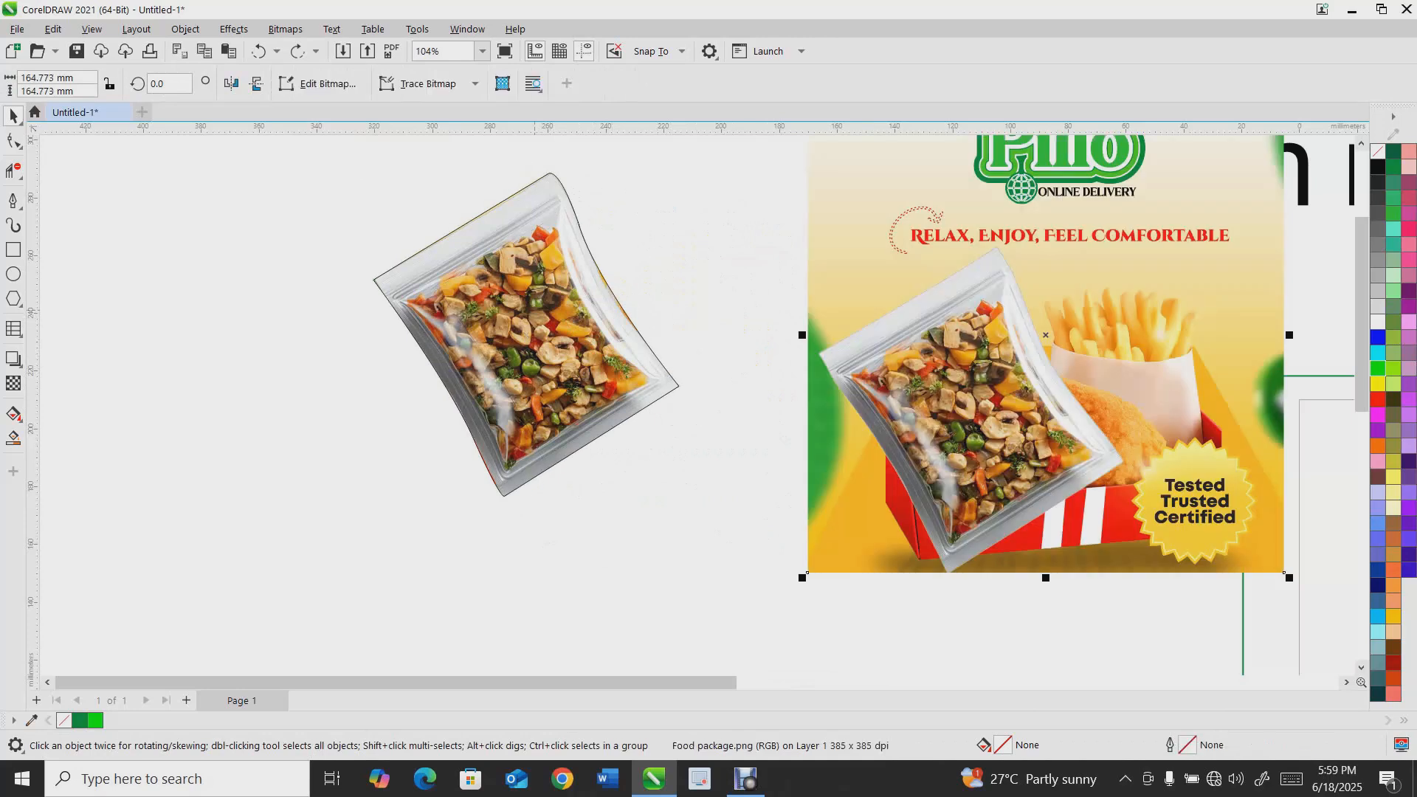
pyautogui.scroll(-2, 535, 311)
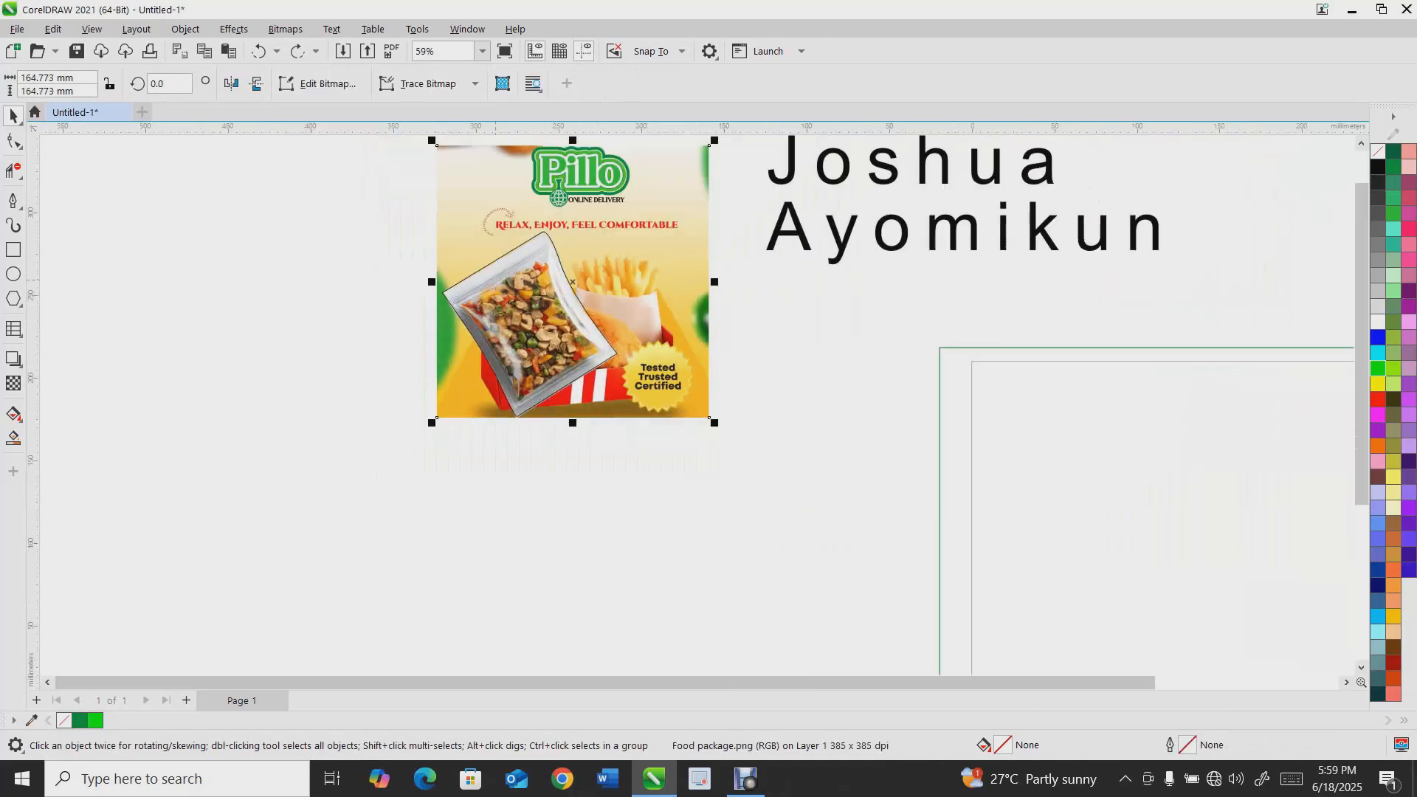
pyautogui.hotkey('ctrl', 'z')
pyautogui.click(499, 316)
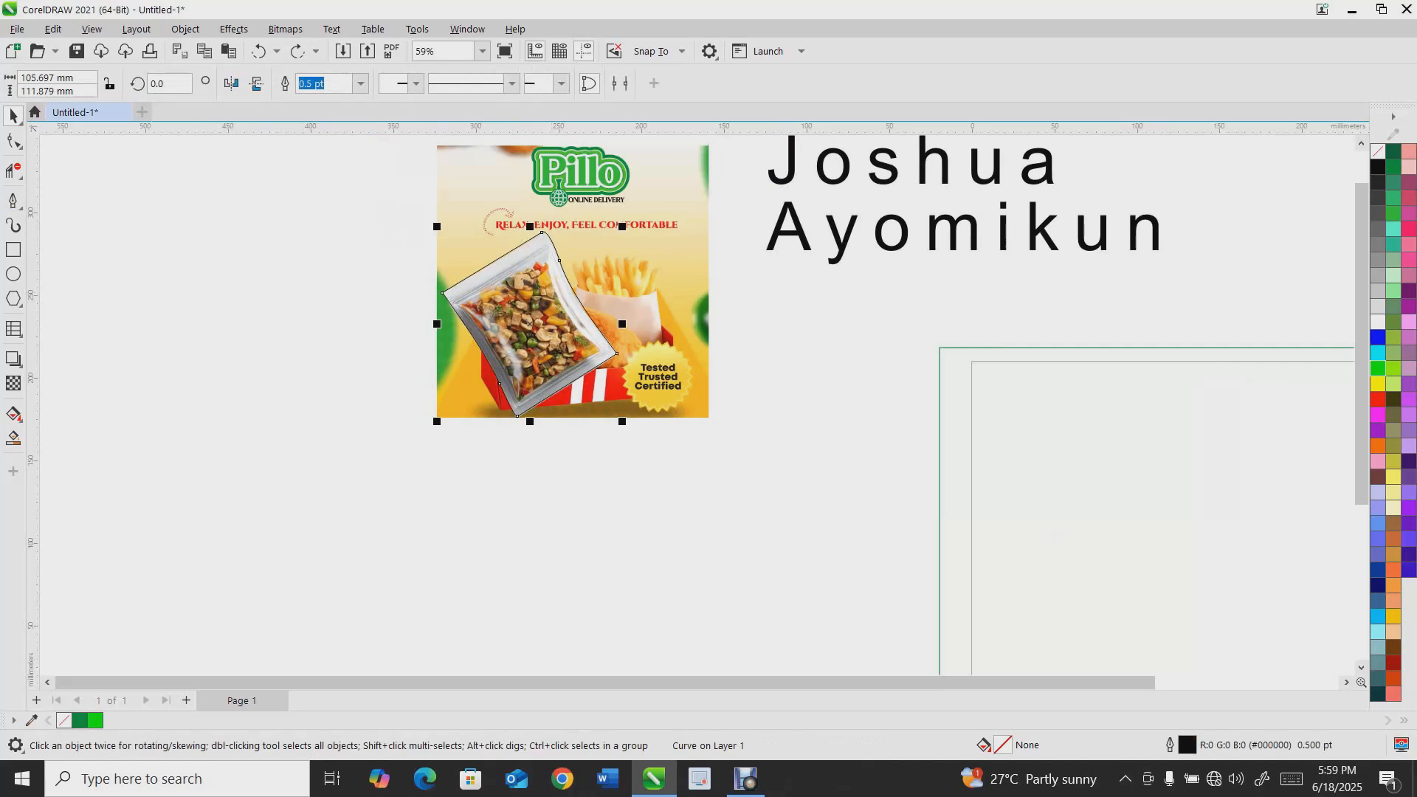
# Draw a closed four-sided shape with the Polyline tool and delete it
pyautogui.click(19, 207)
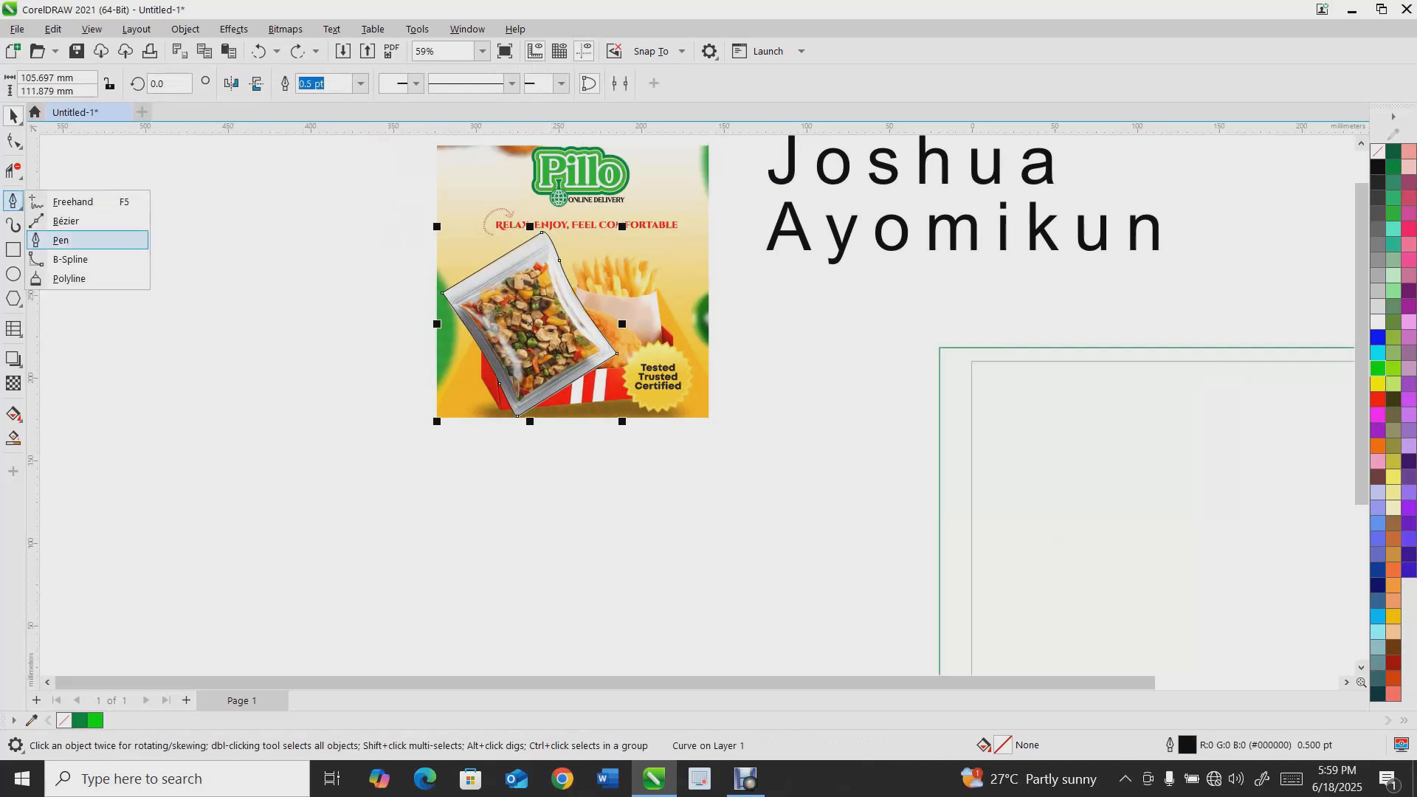
pyautogui.click(69, 278)
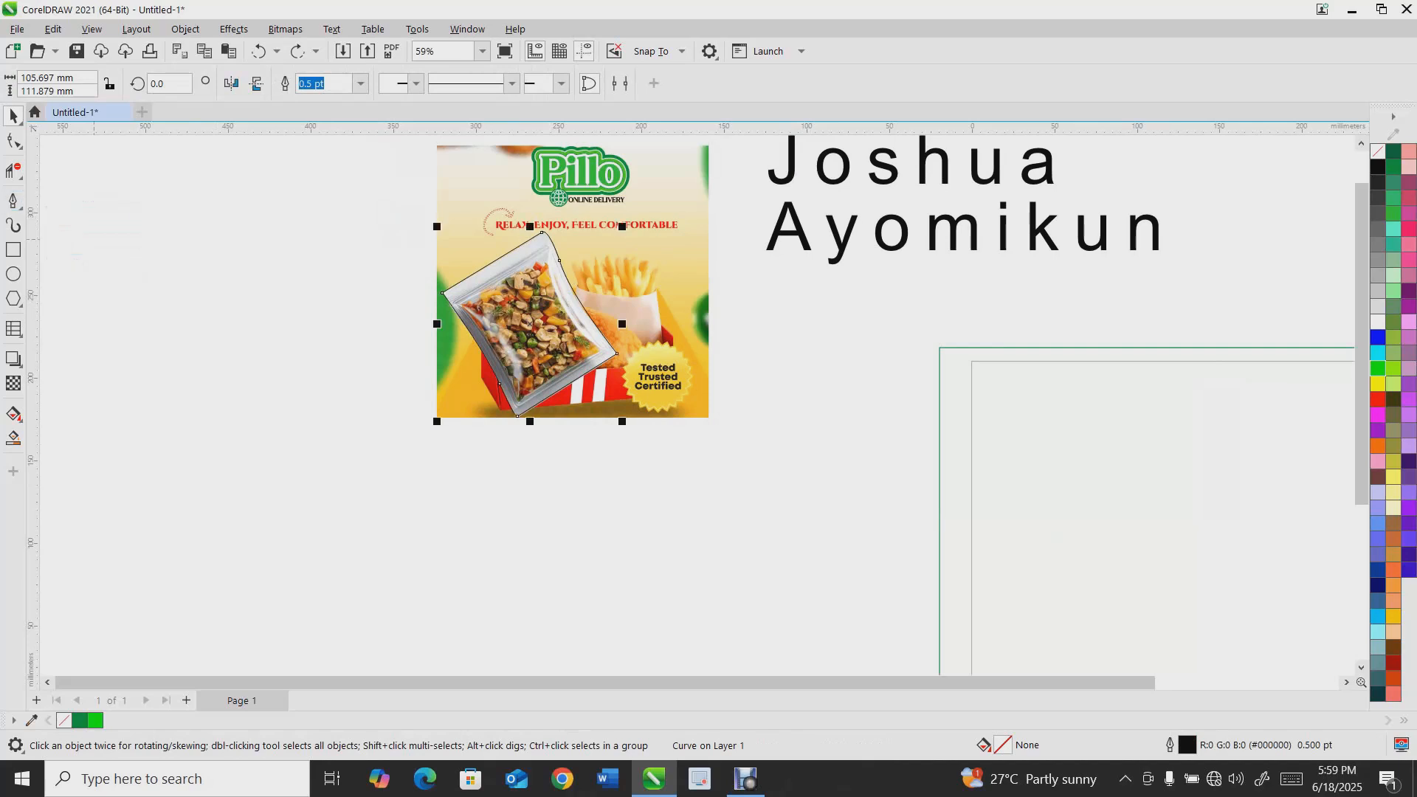
pyautogui.click(98, 225)
pyautogui.click(98, 334)
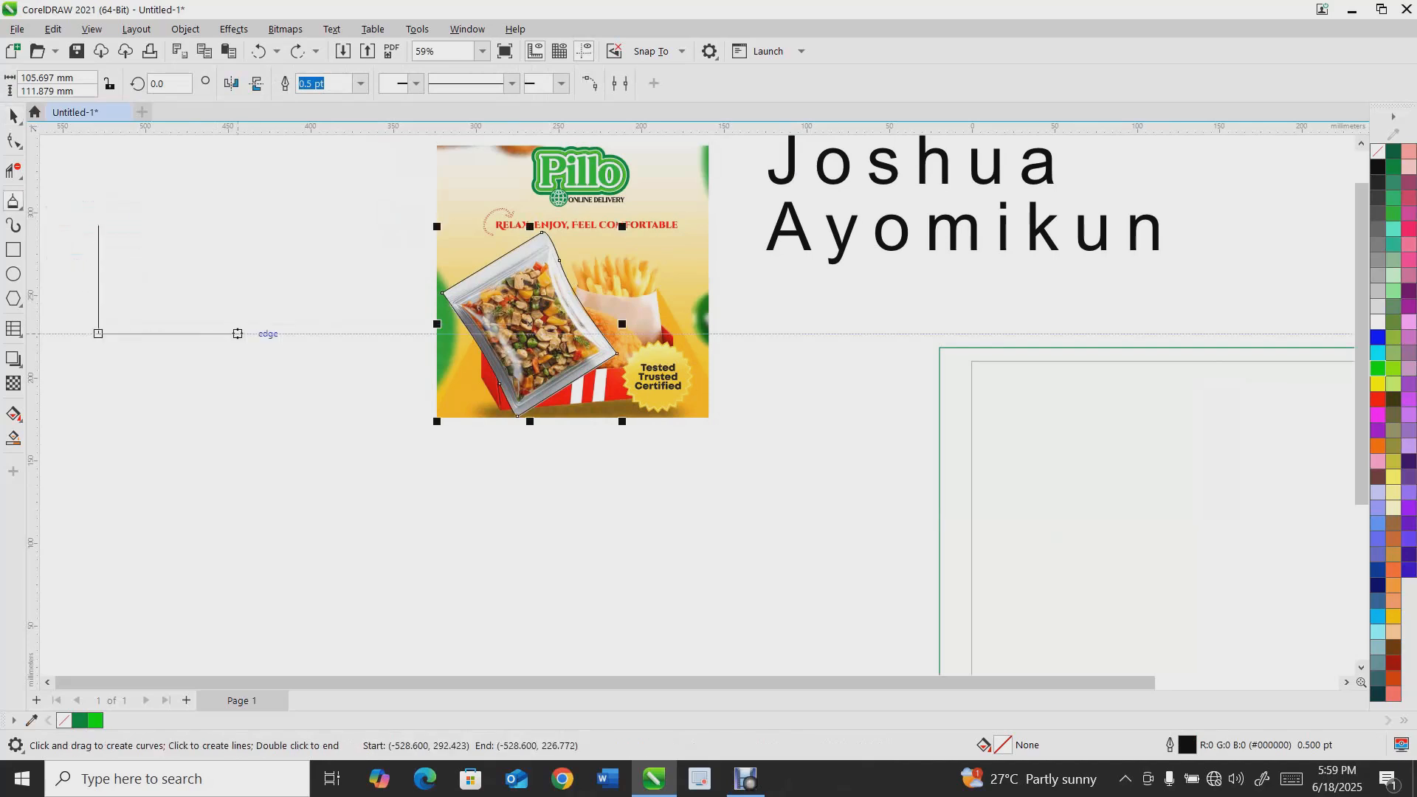
pyautogui.click(262, 334)
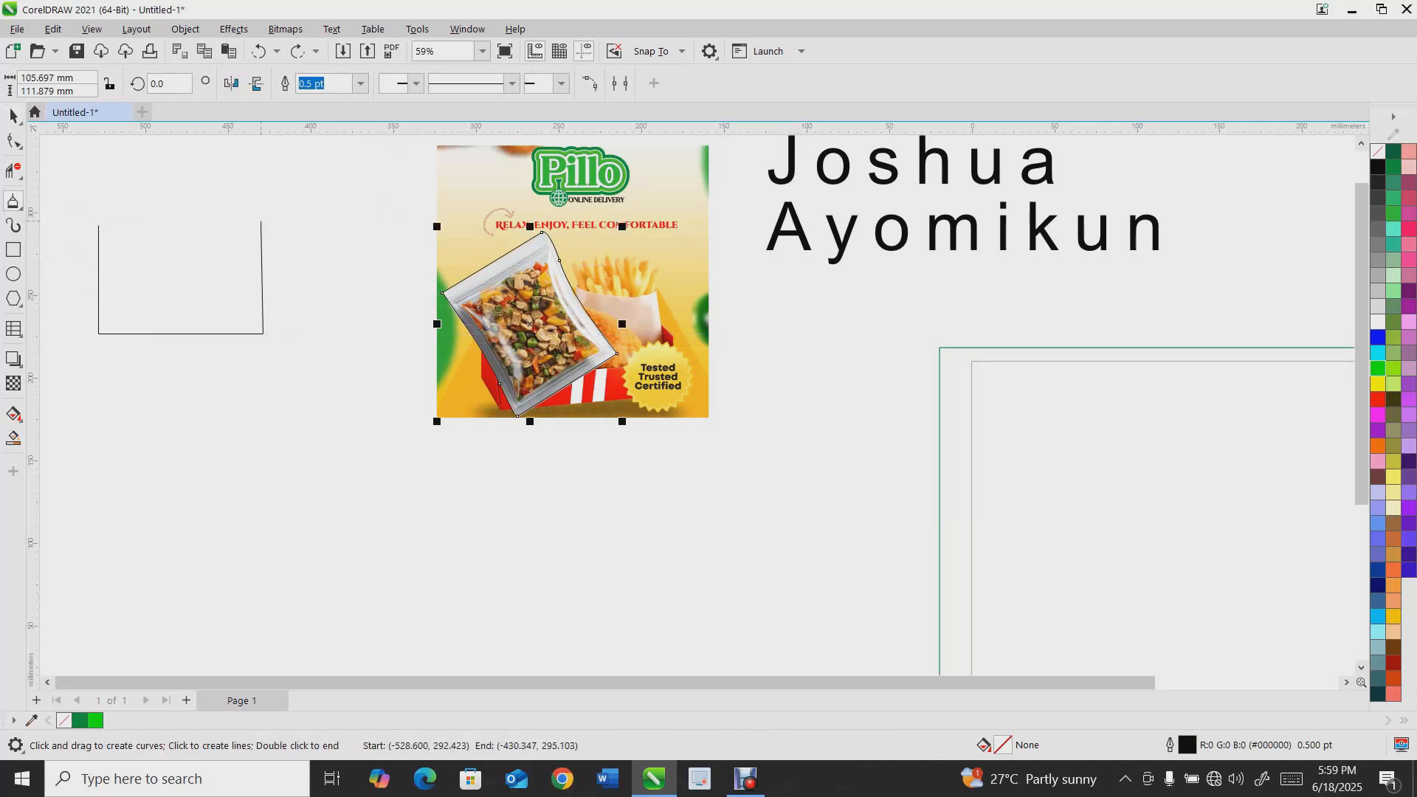
pyautogui.click(259, 221)
pyautogui.click(98, 224)
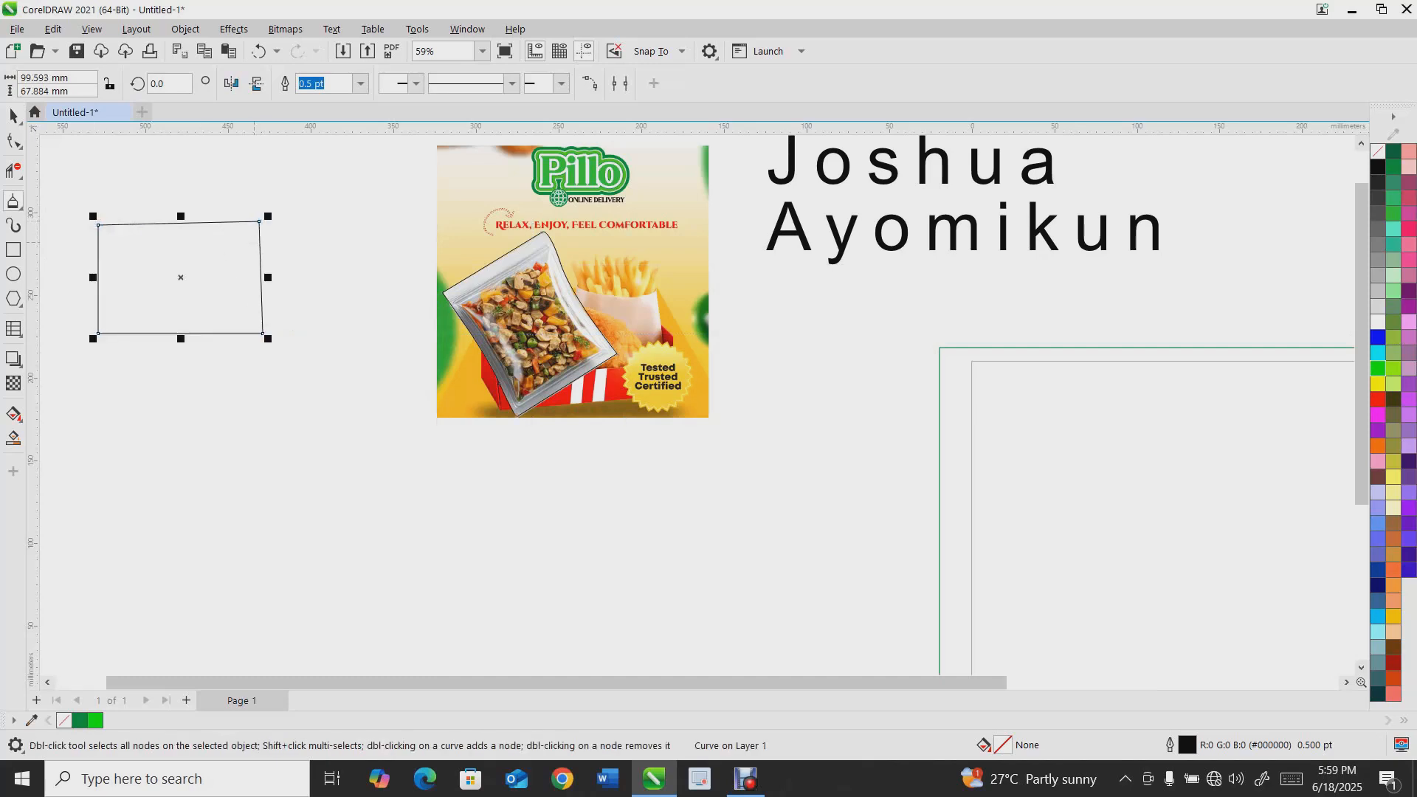
pyautogui.press('Delete')
# Draw a closed rounded curve with the B-Spline tool and delete it
pyautogui.click(19, 207)
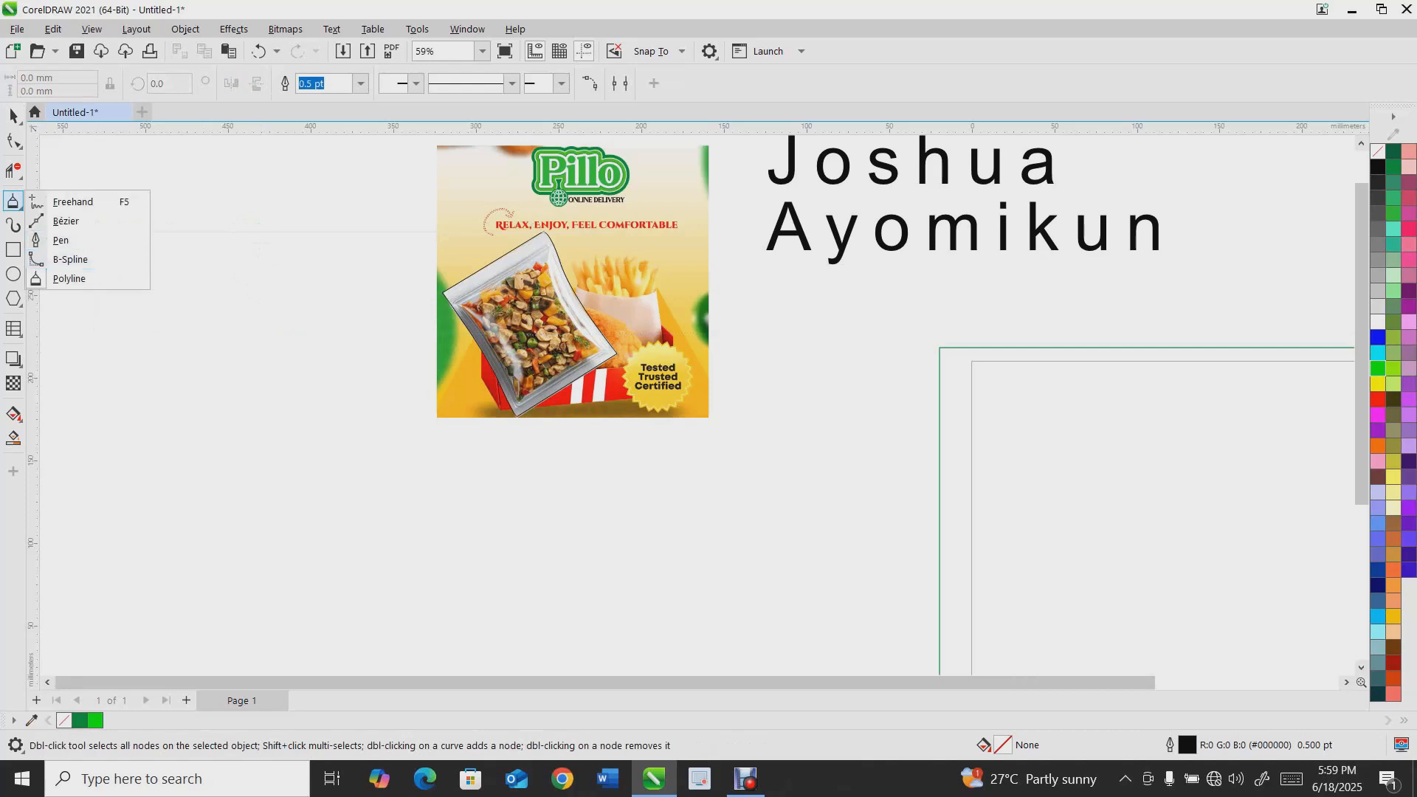
pyautogui.click(93, 255)
pyautogui.click(98, 324)
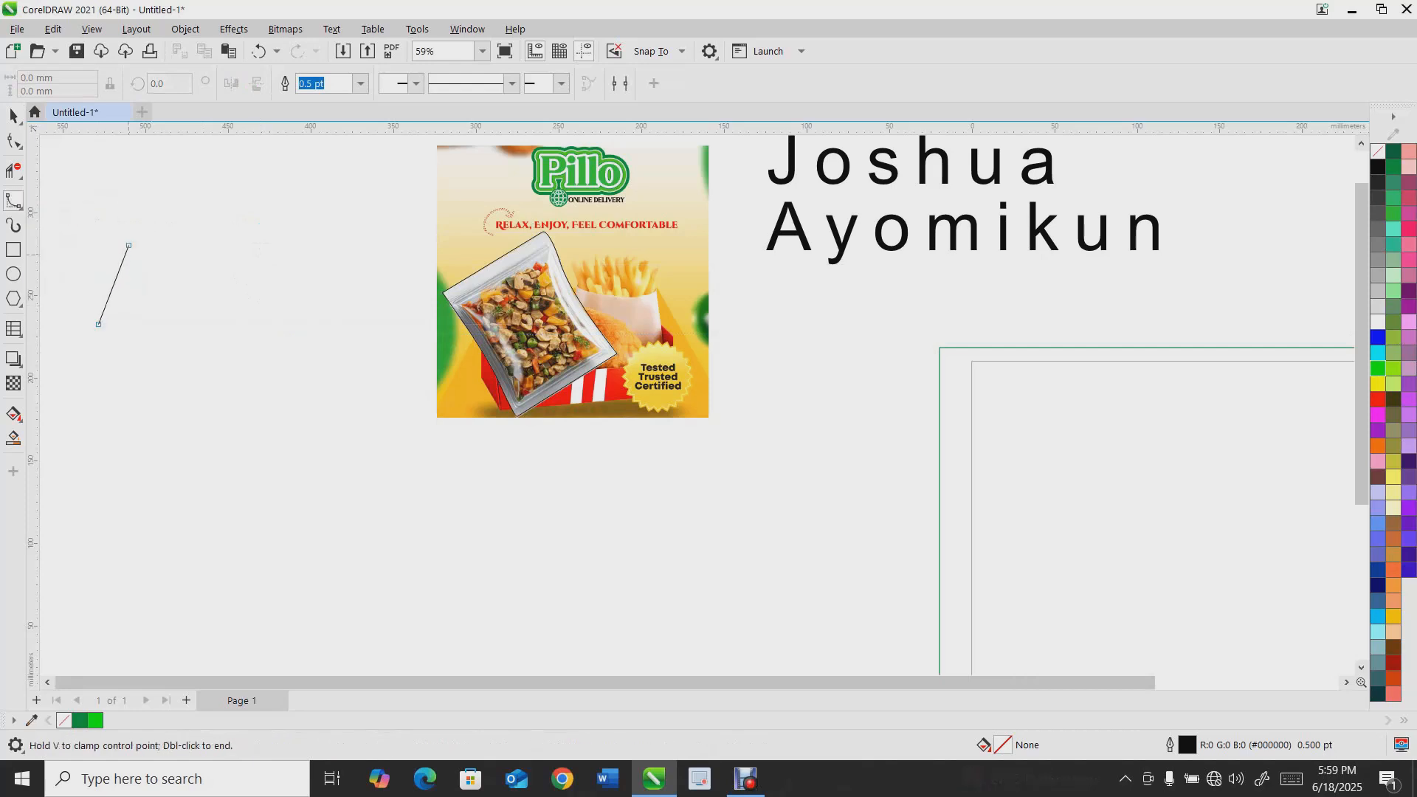
pyautogui.click(196, 173)
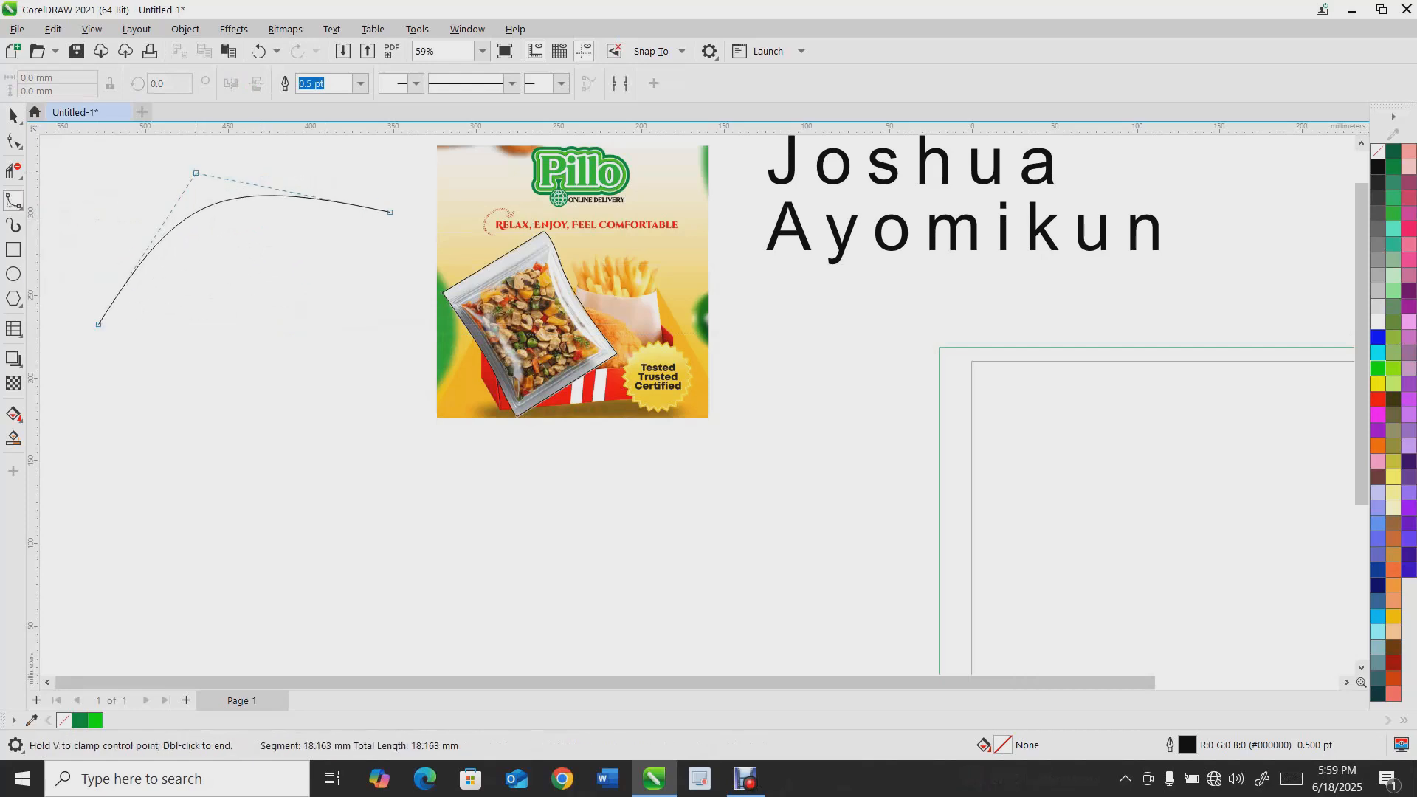
pyautogui.click(413, 245)
pyautogui.click(399, 398)
pyautogui.click(325, 497)
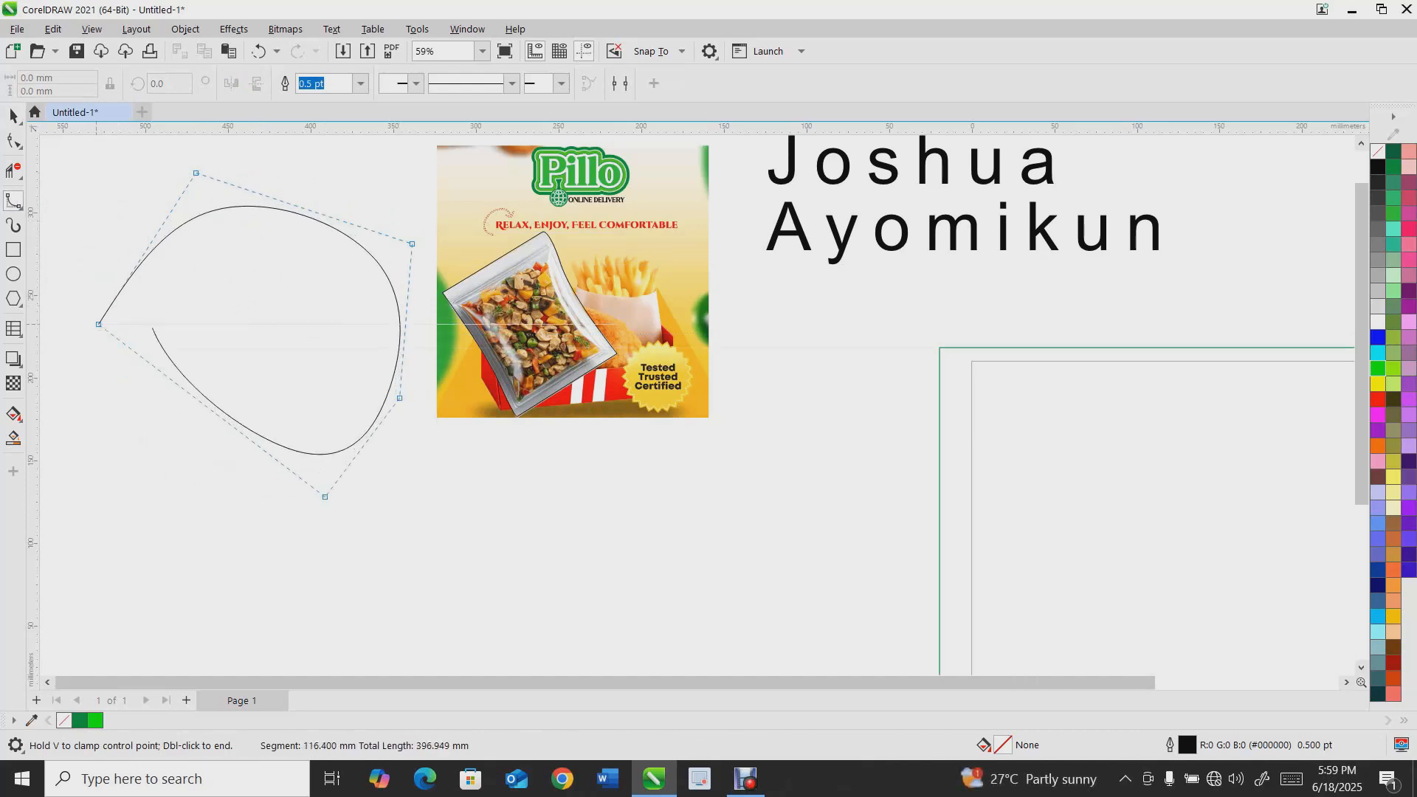
pyautogui.click(98, 324)
pyautogui.scroll(-2, 159, 326)
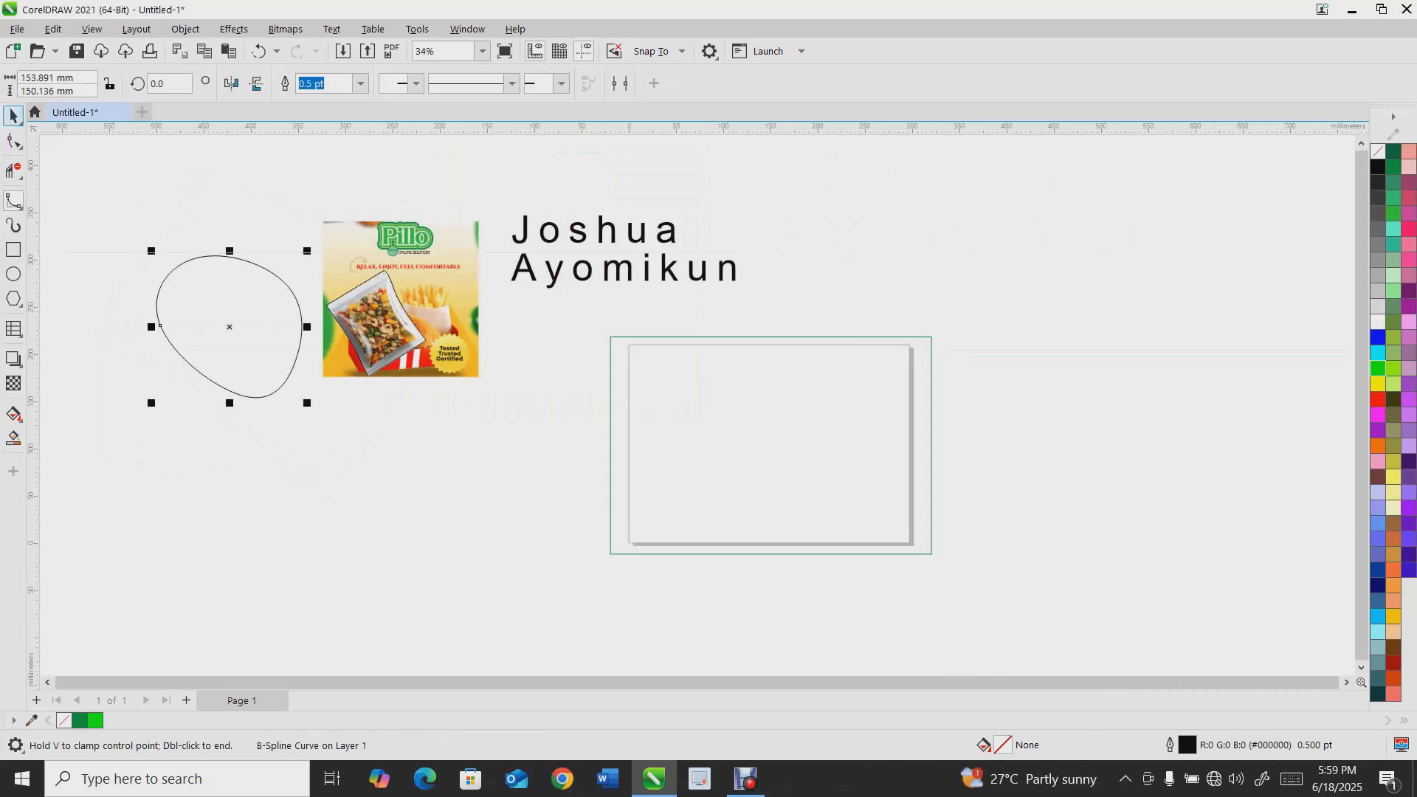
pyautogui.press('Delete')
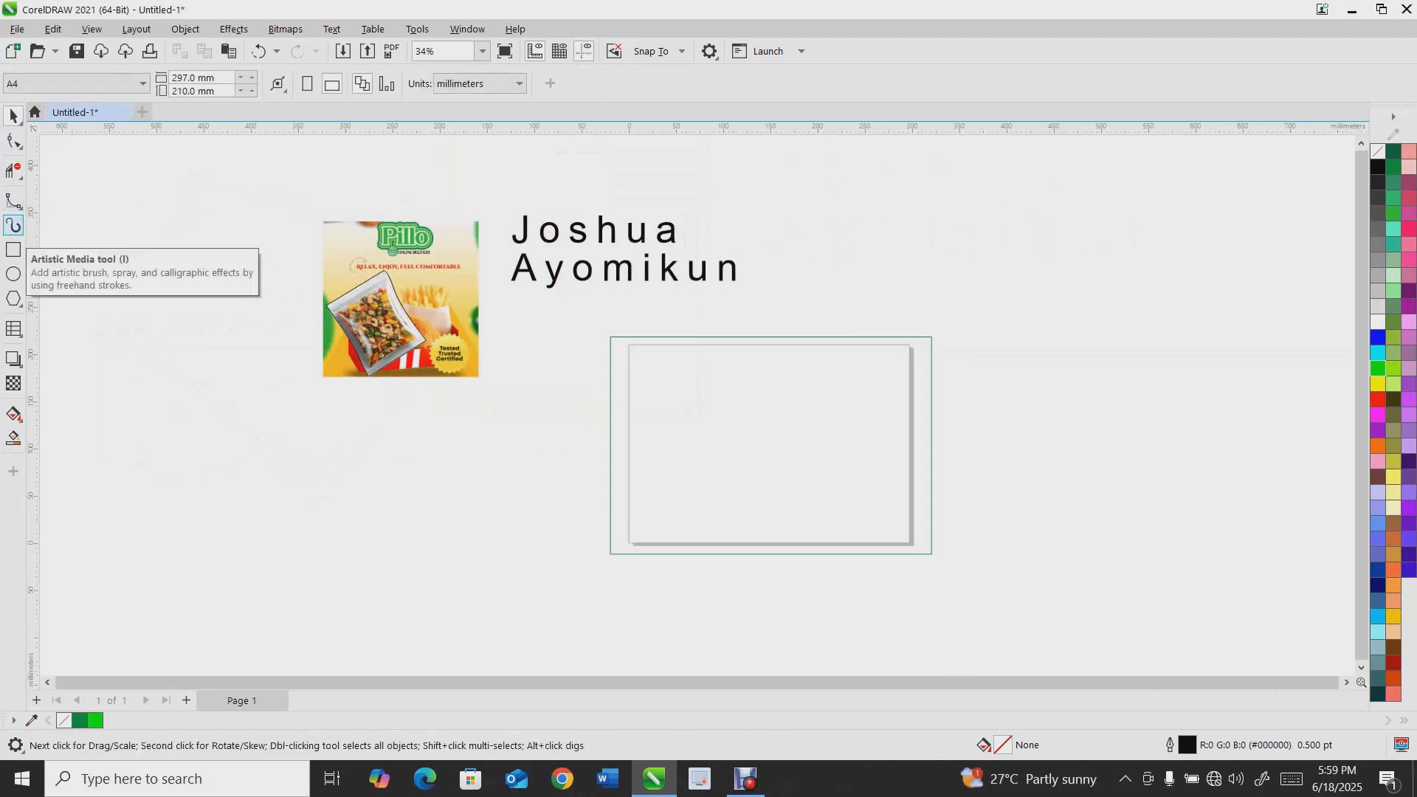
# Draw a vertical tapered stroke with the Artistic Media tool using a preset brush stroke
pyautogui.click(14, 225)
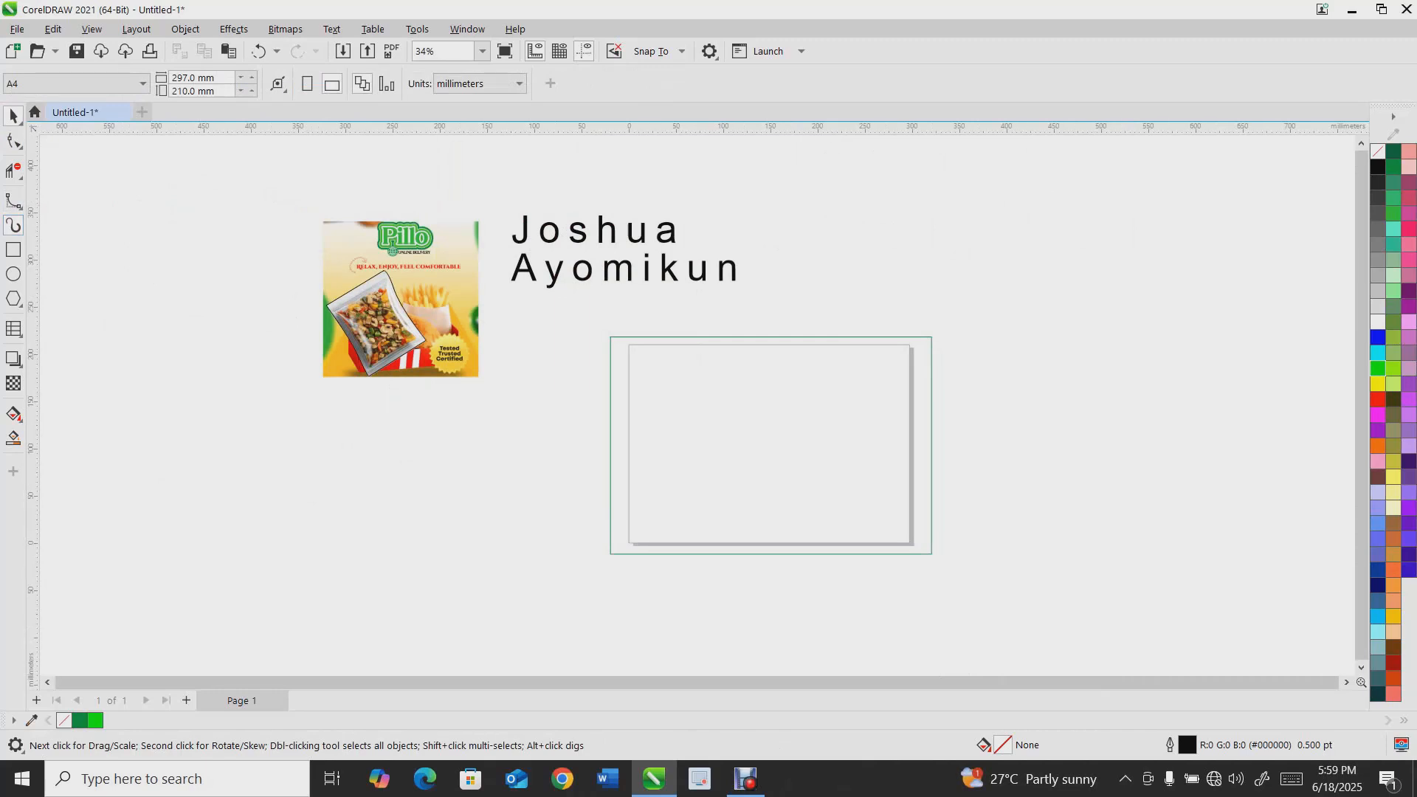
pyautogui.click(230, 83)
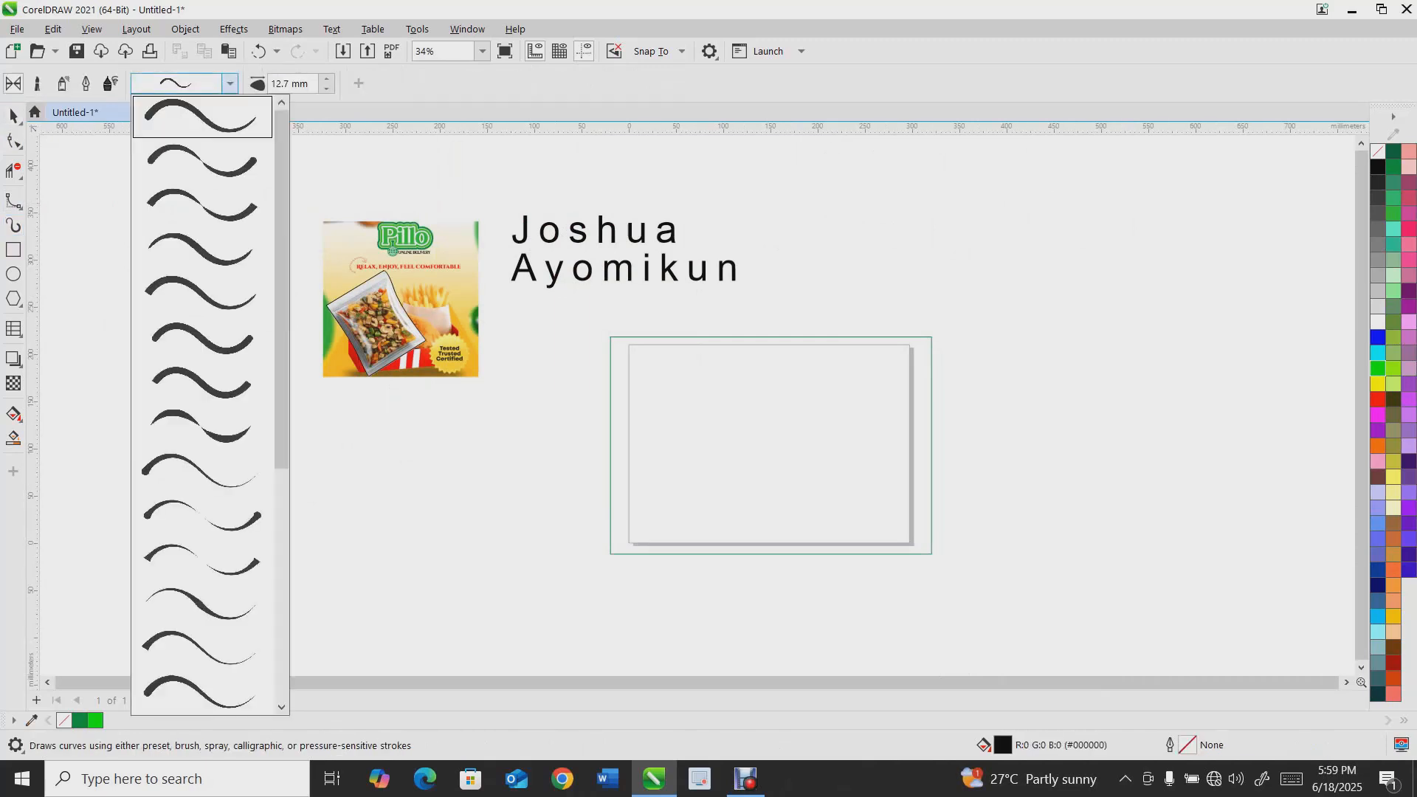
pyautogui.click(205, 160)
pyautogui.moveTo(170, 216); pyautogui.dragTo(190, 483)
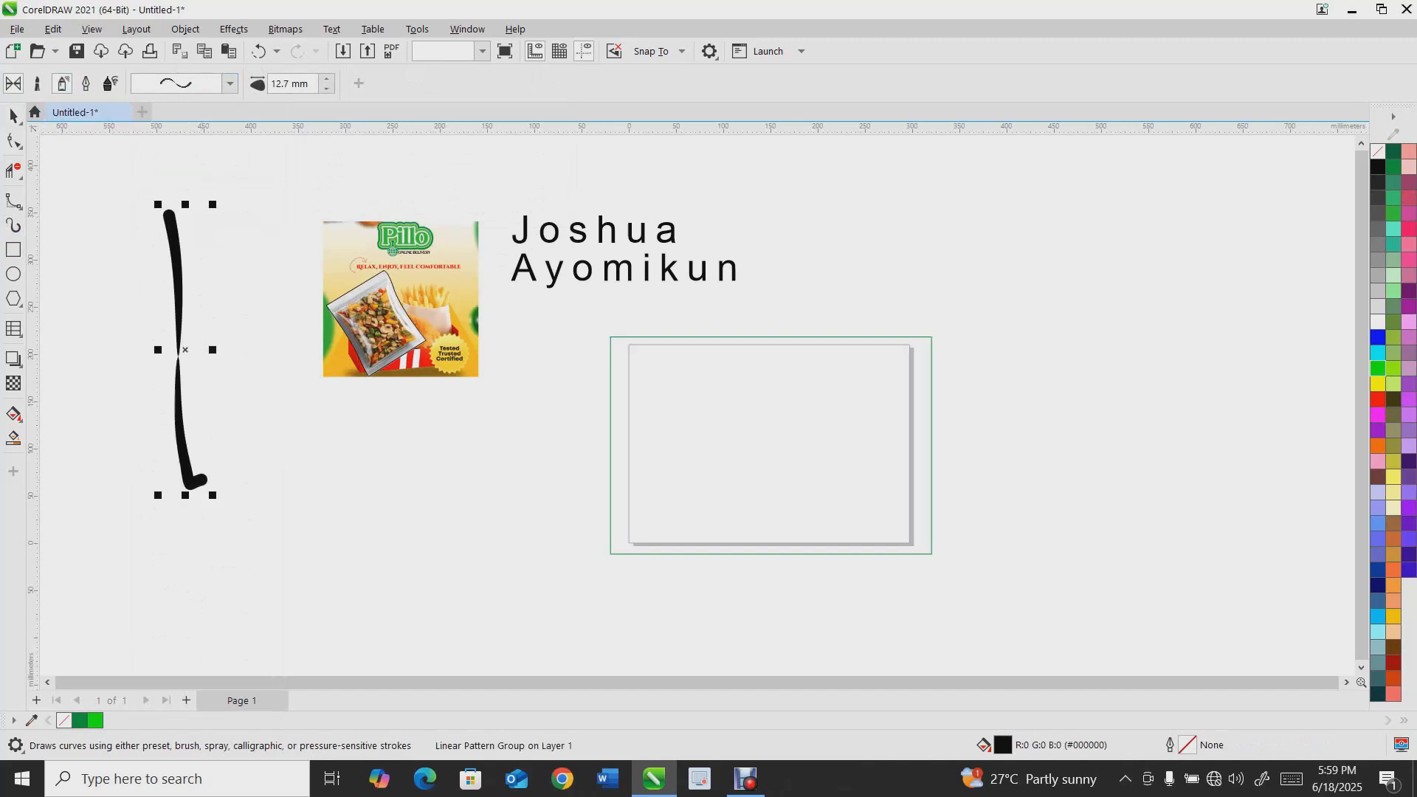
# Switch the Artistic Media tool to Sprayer and paint two rainbow swirl spray strokes
pyautogui.click(63, 83)
pyautogui.click(110, 83)
pyautogui.click(86, 83)
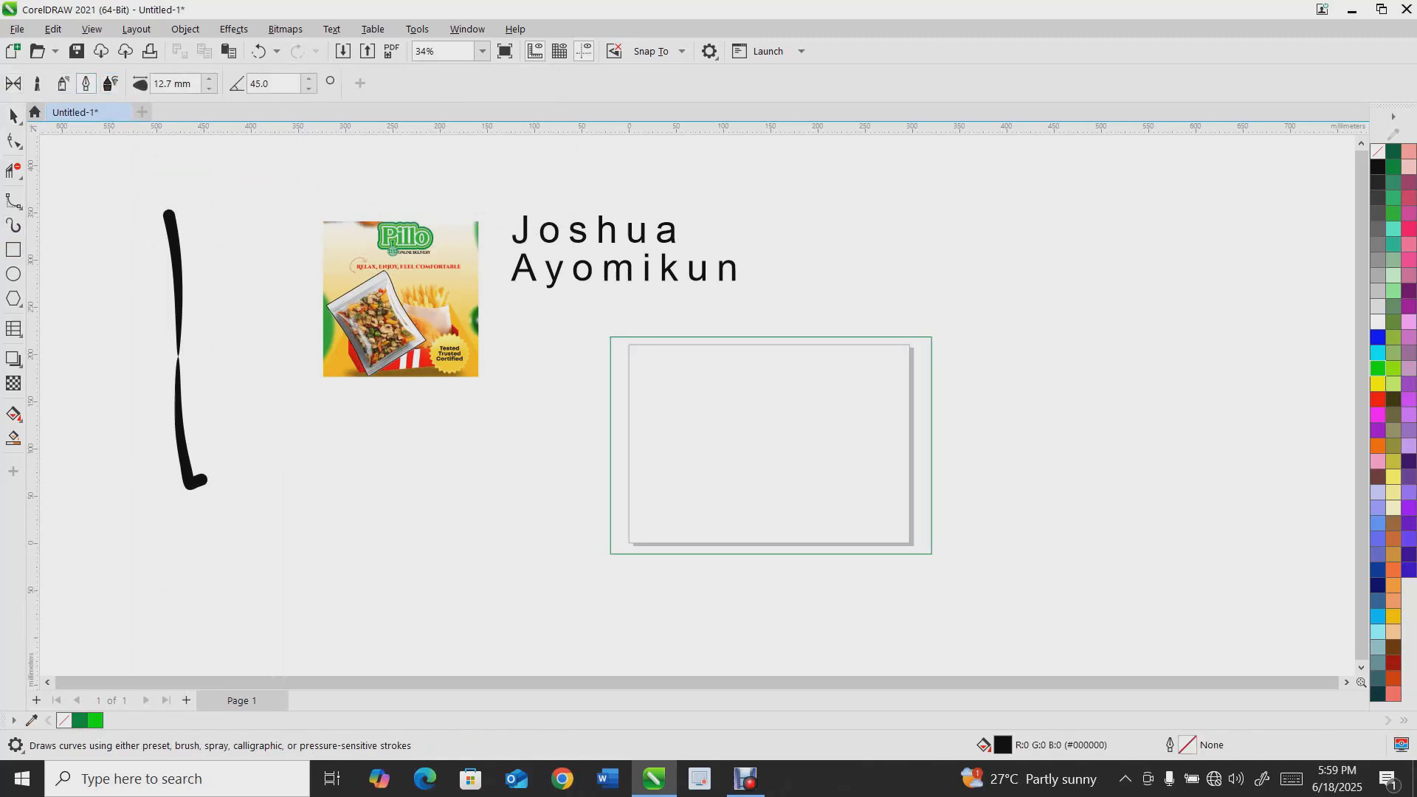
pyautogui.click(63, 83)
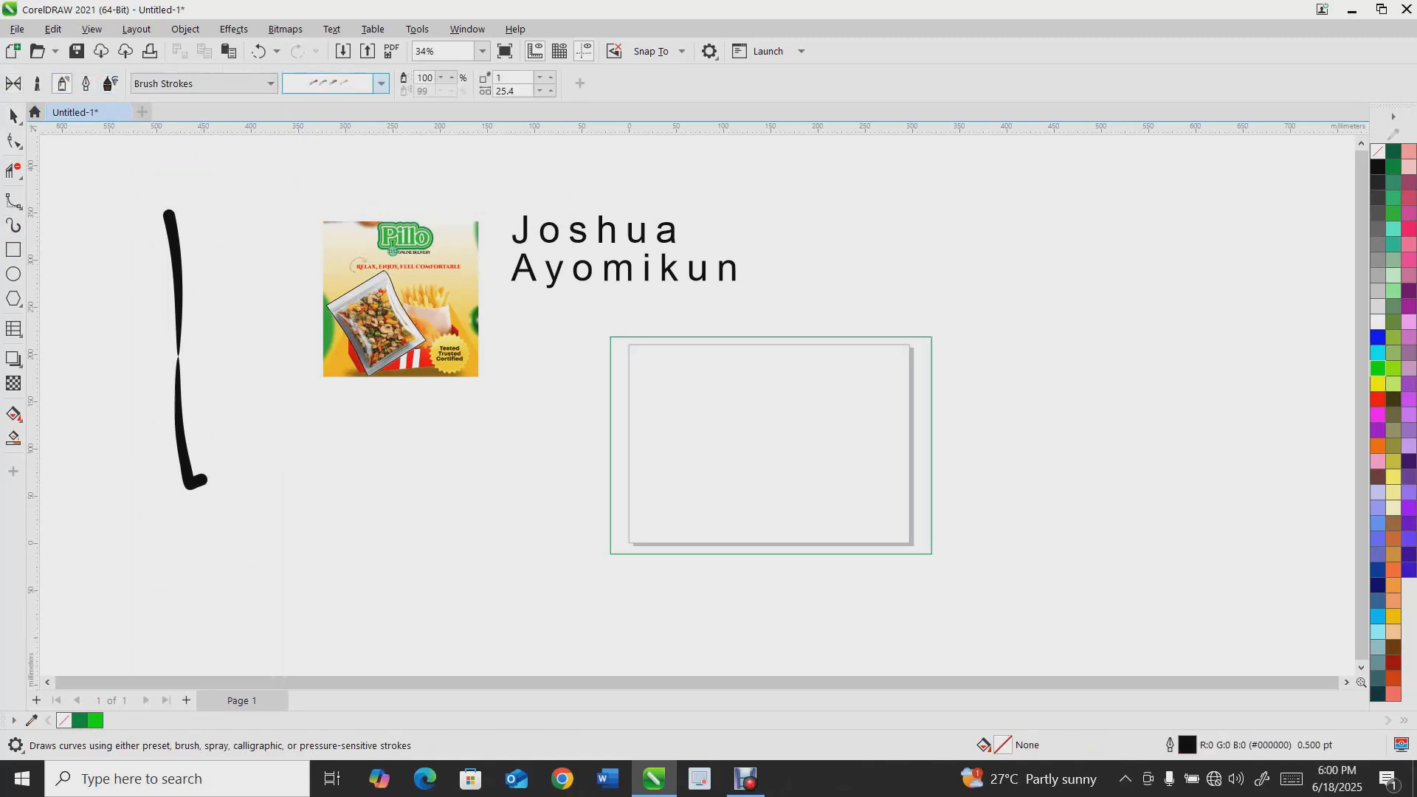
pyautogui.click(381, 84)
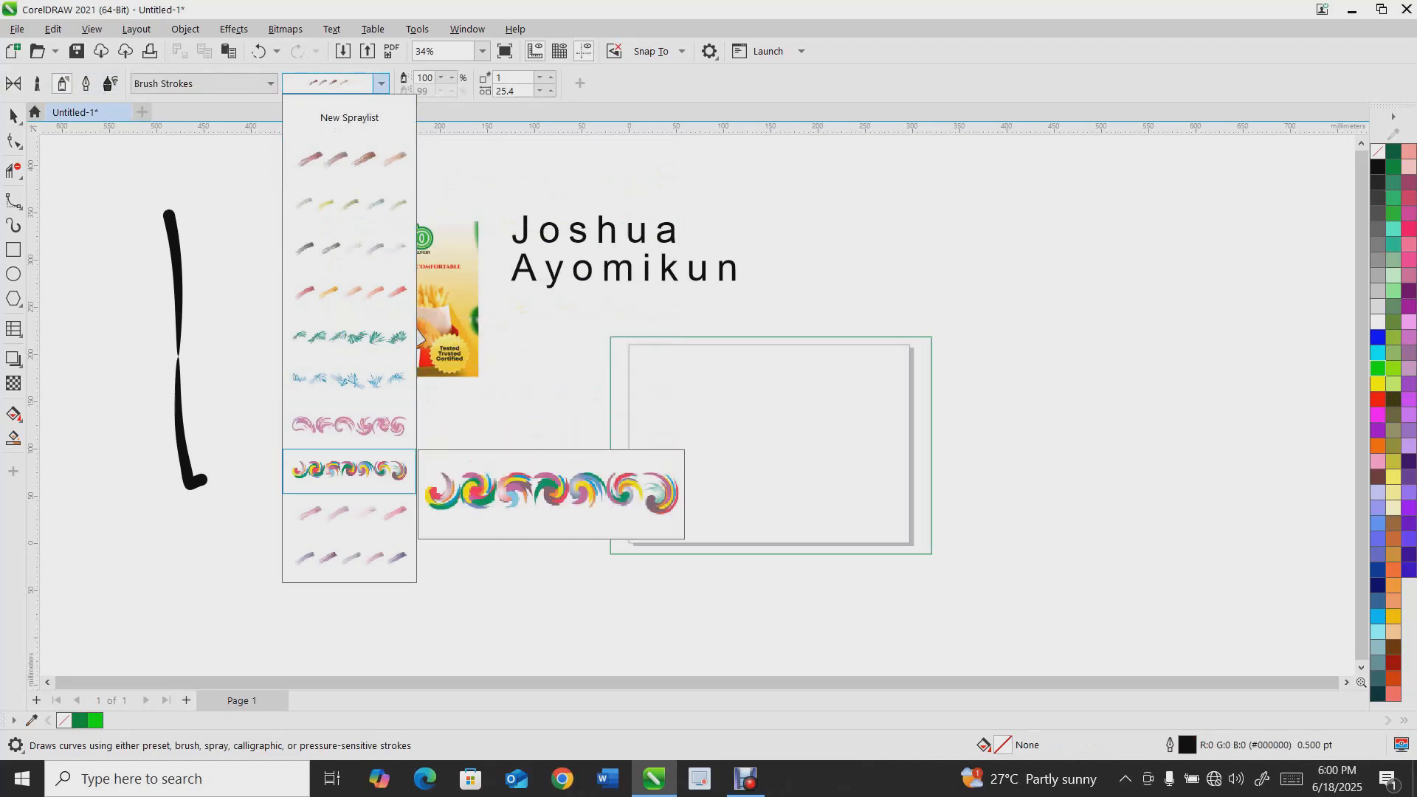
pyautogui.click(349, 469)
pyautogui.moveTo(330, 463); pyautogui.dragTo(533, 527)
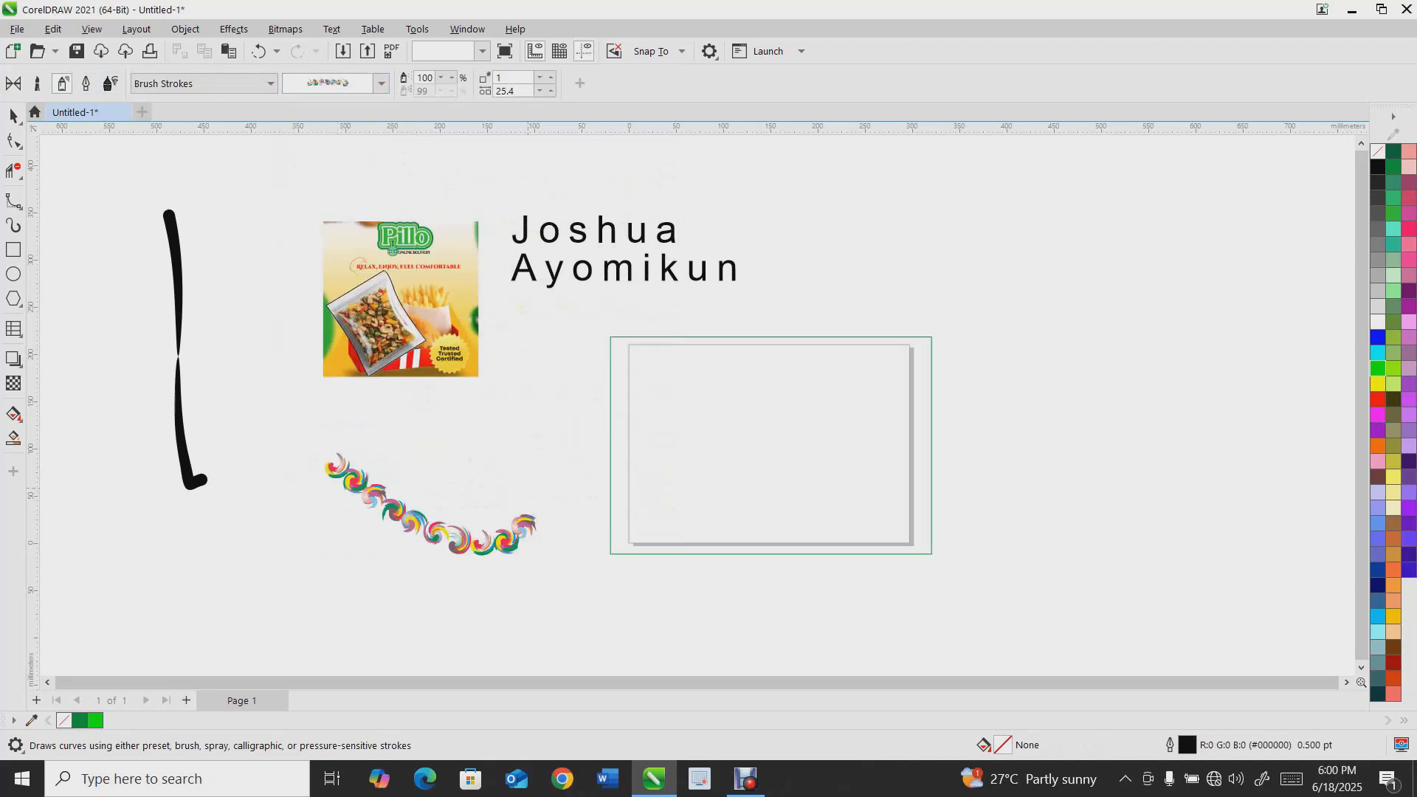
pyautogui.moveTo(298, 562); pyautogui.dragTo(533, 458)
# Delete all the practice strokes and move the food package image down and left
pyautogui.click(14, 116)
pyautogui.moveTo(102, 187); pyautogui.dragTo(473, 627)
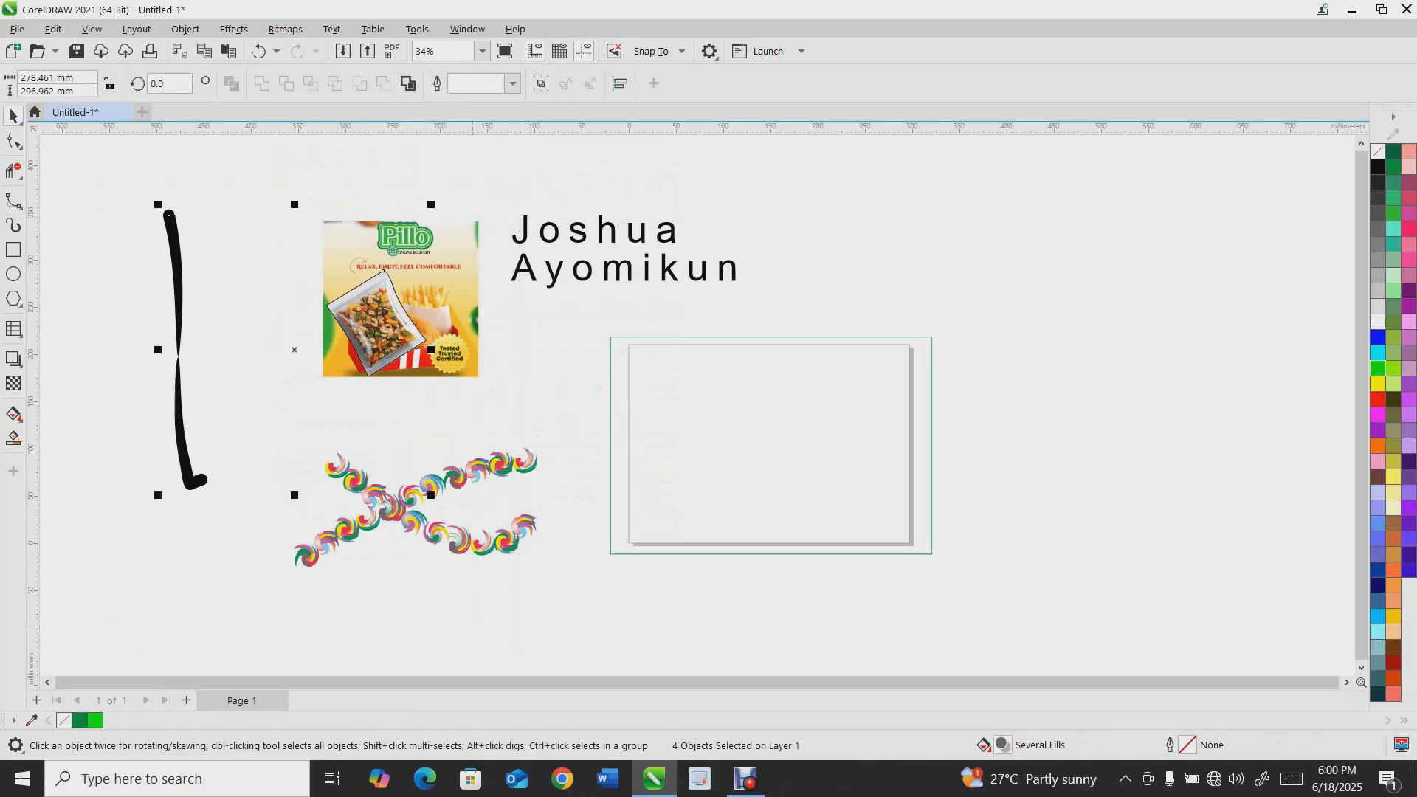
pyautogui.press('Delete')
pyautogui.click(443, 533)
pyautogui.press('Delete')
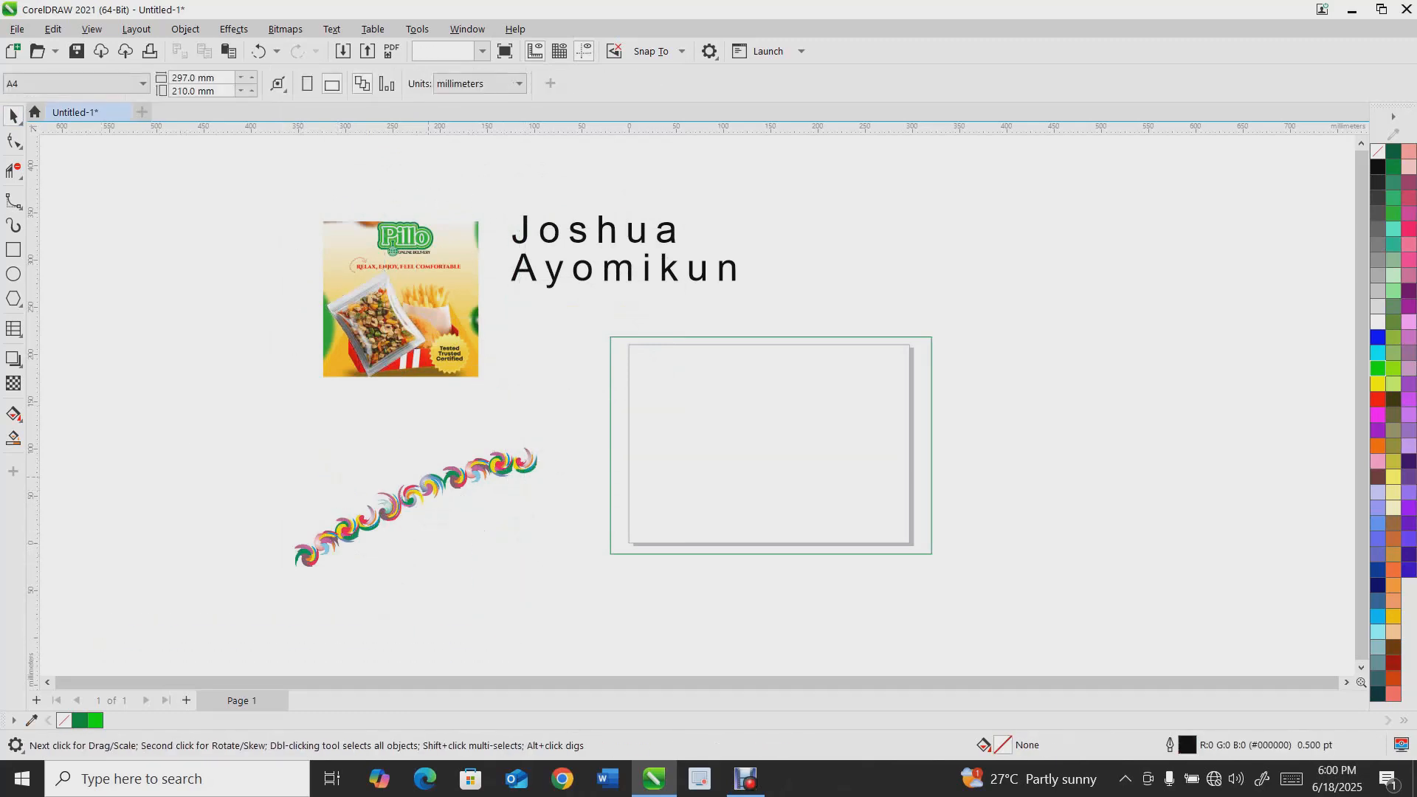
pyautogui.click(429, 478)
pyautogui.press('Delete')
pyautogui.moveTo(414, 277); pyautogui.dragTo(353, 326)
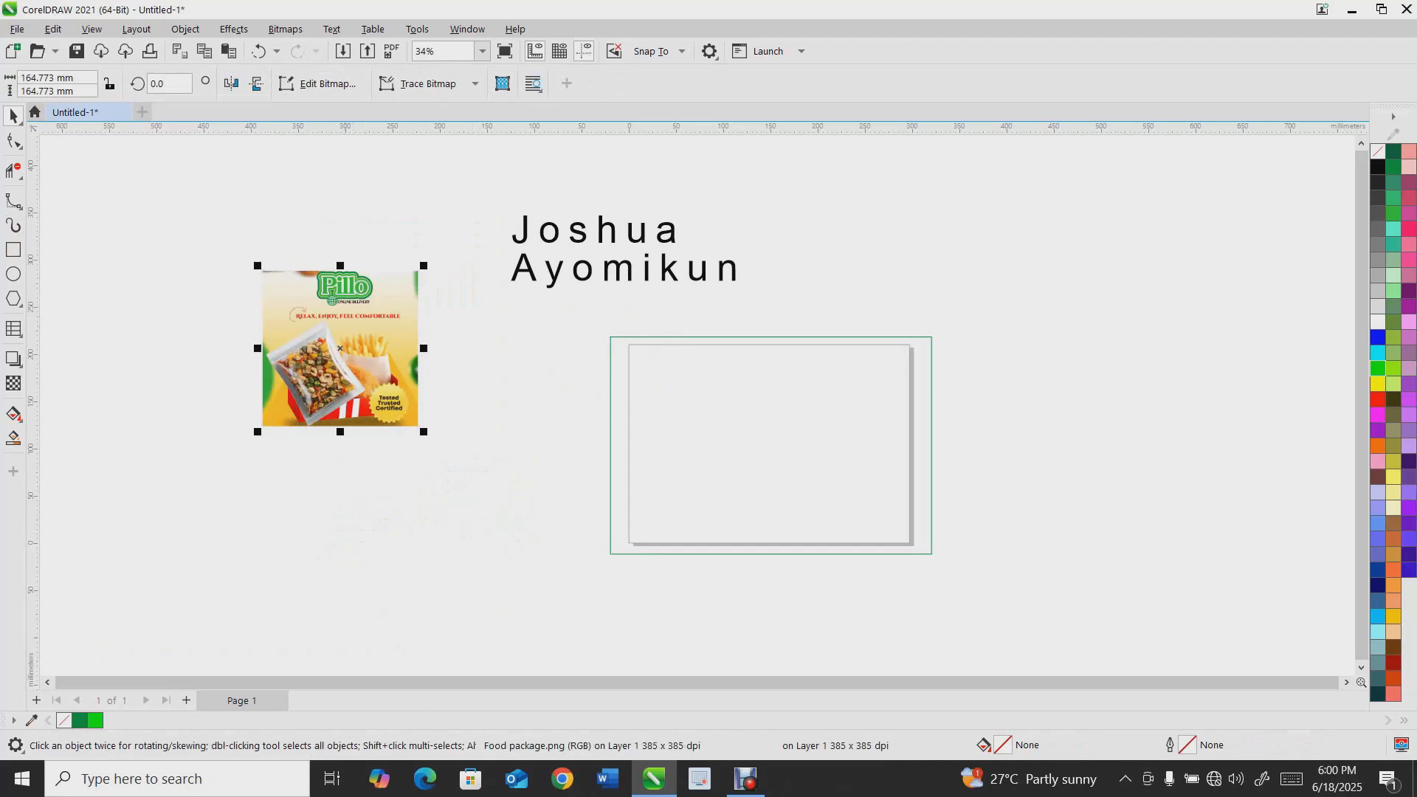
# Draw a rectangle with the Rectangle tool and delete it
pyautogui.press('F6')
pyautogui.moveTo(820, 215)
pyautogui.mouseDown()
pyautogui.moveTo(1120, 392)
pyautogui.moveTo(1154, 470)
pyautogui.mouseUp()
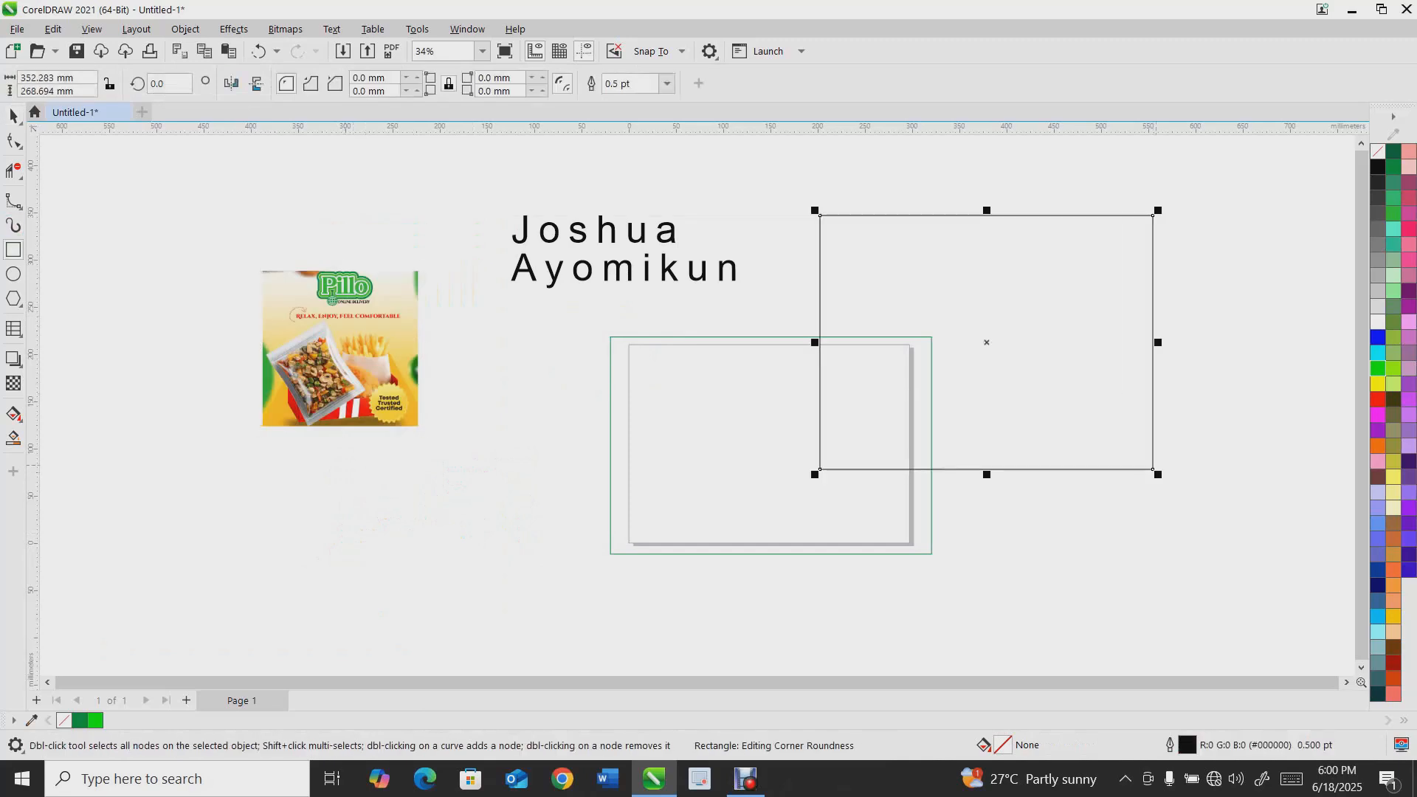
pyautogui.press('Delete')
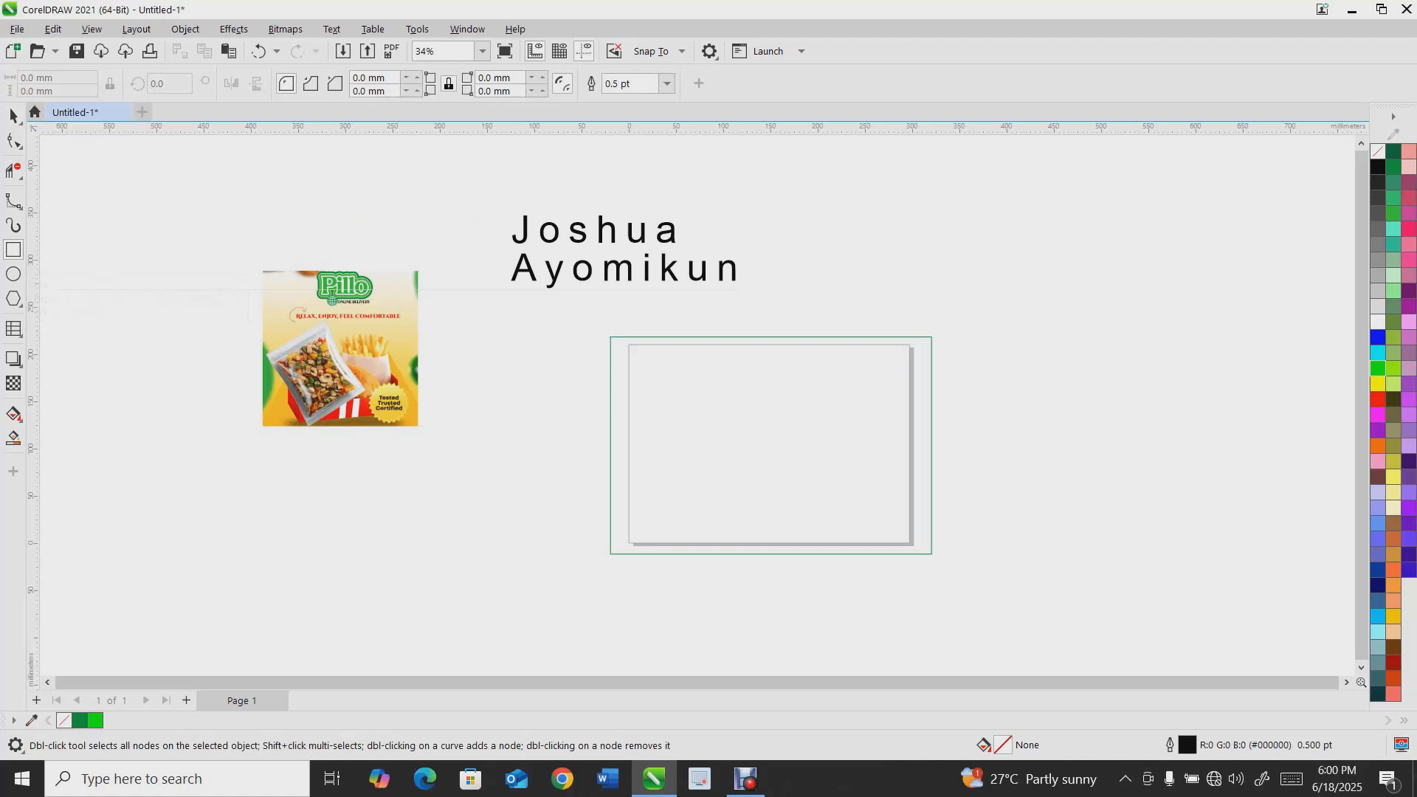
pyautogui.press('F7')
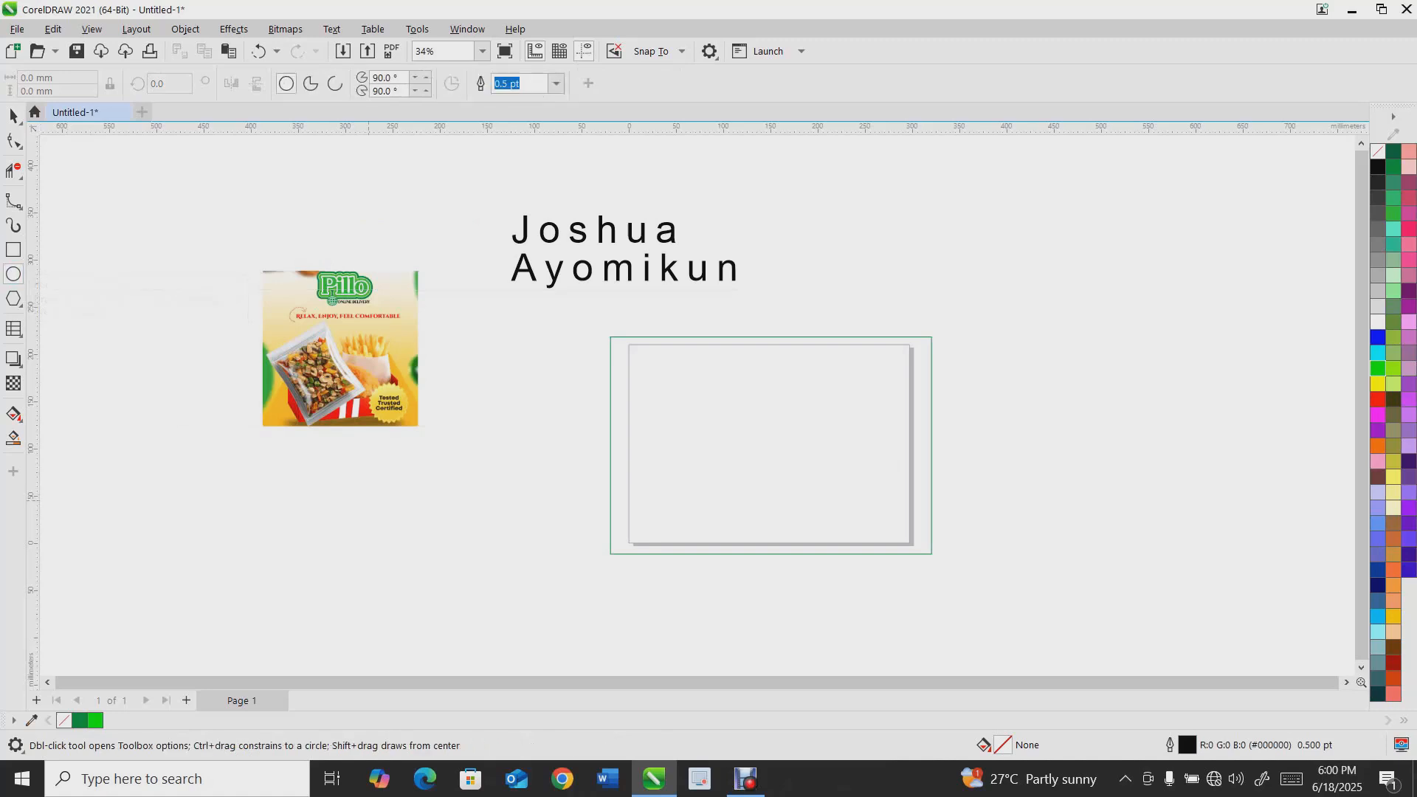
pyautogui.moveTo(157, 302); pyautogui.dragTo(443, 590)
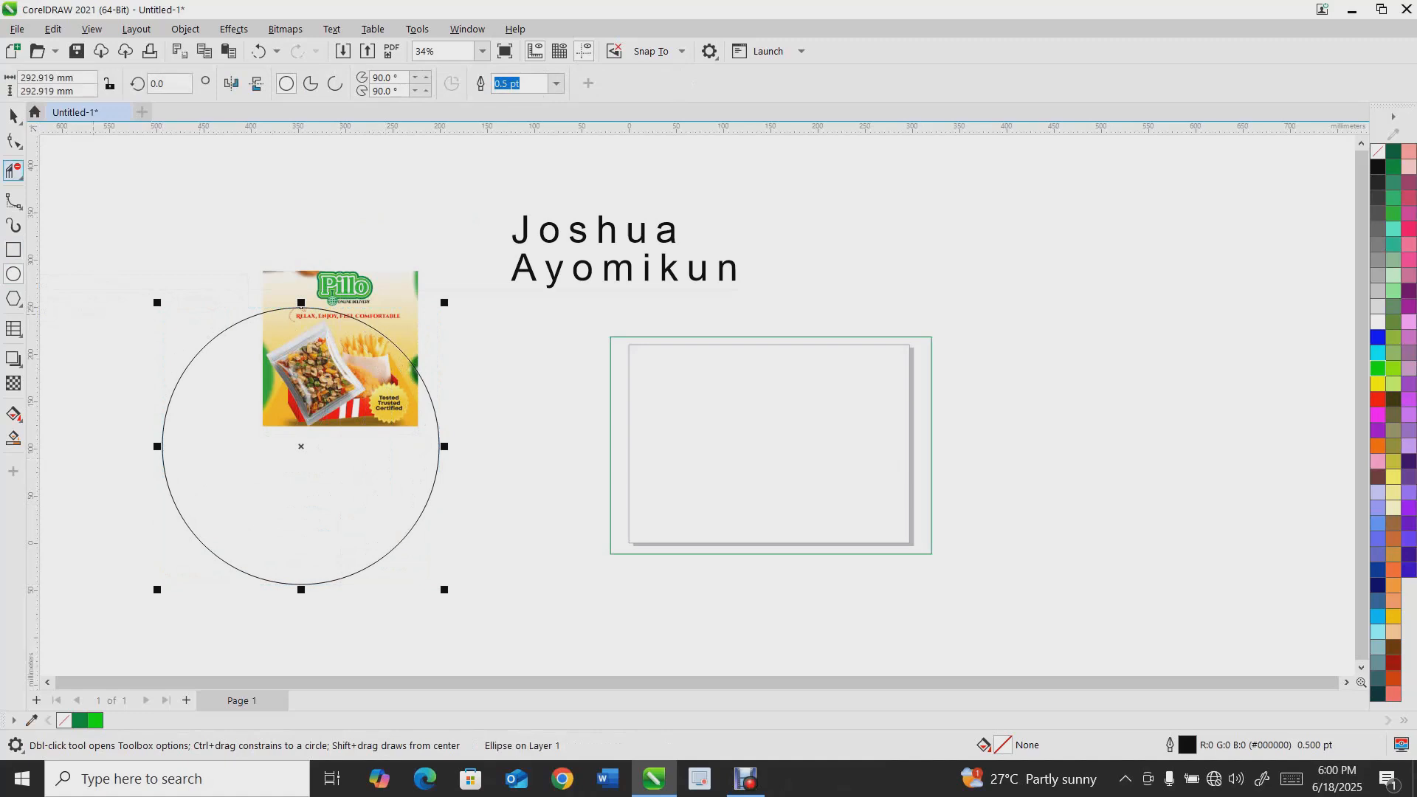
pyautogui.press('space')
pyautogui.hotkey('ctrl', 'z')
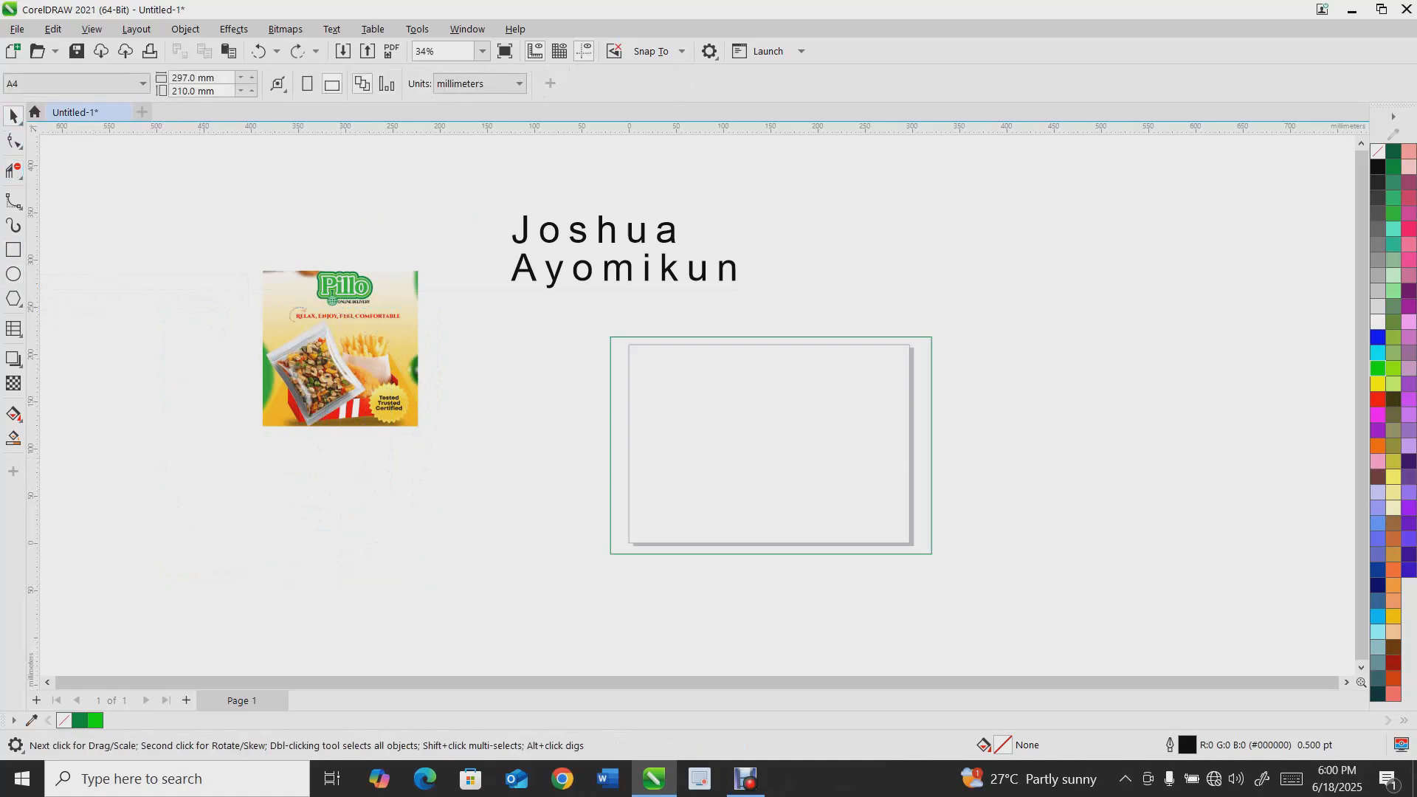
pyautogui.press('F7')
pyautogui.moveTo(132, 229); pyautogui.dragTo(408, 510)
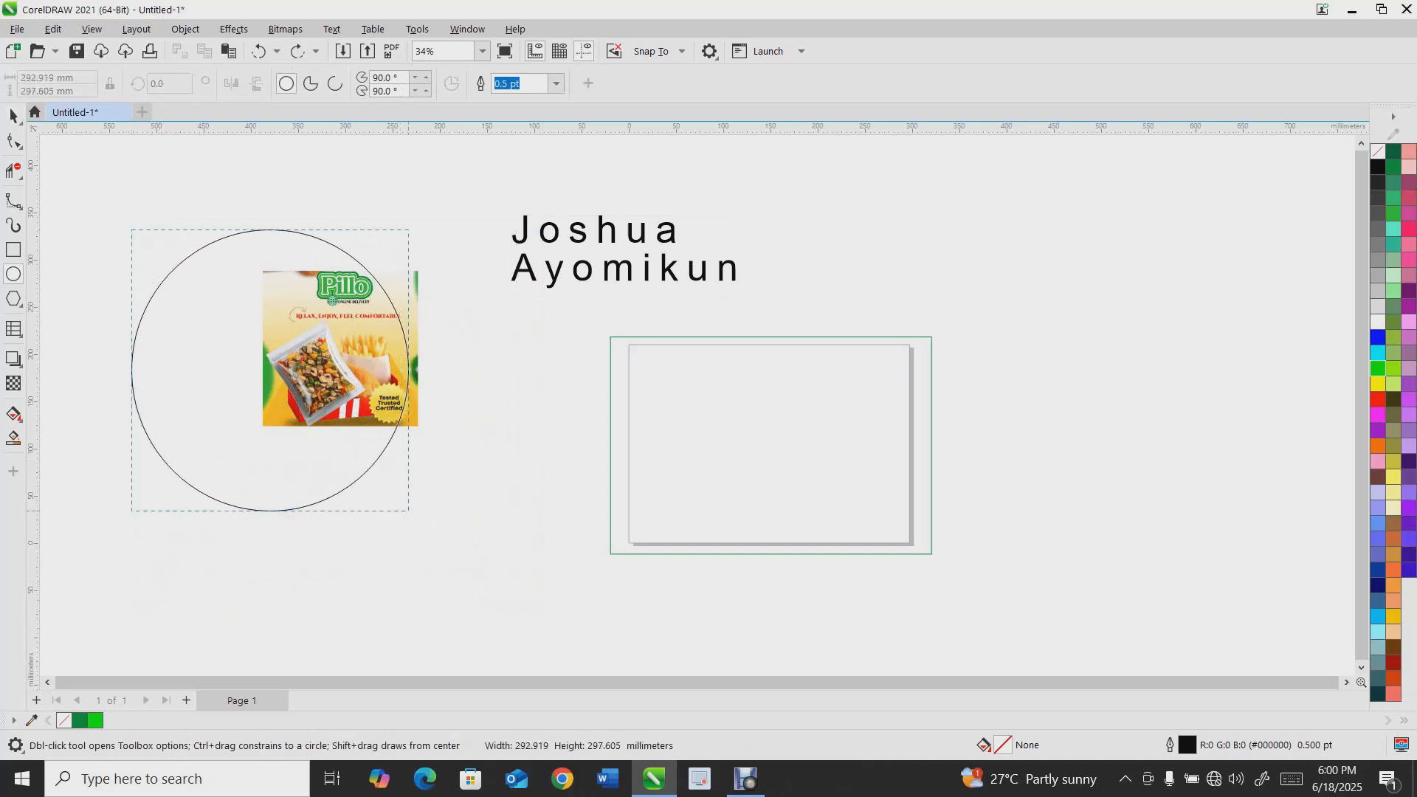
pyautogui.press('Delete')
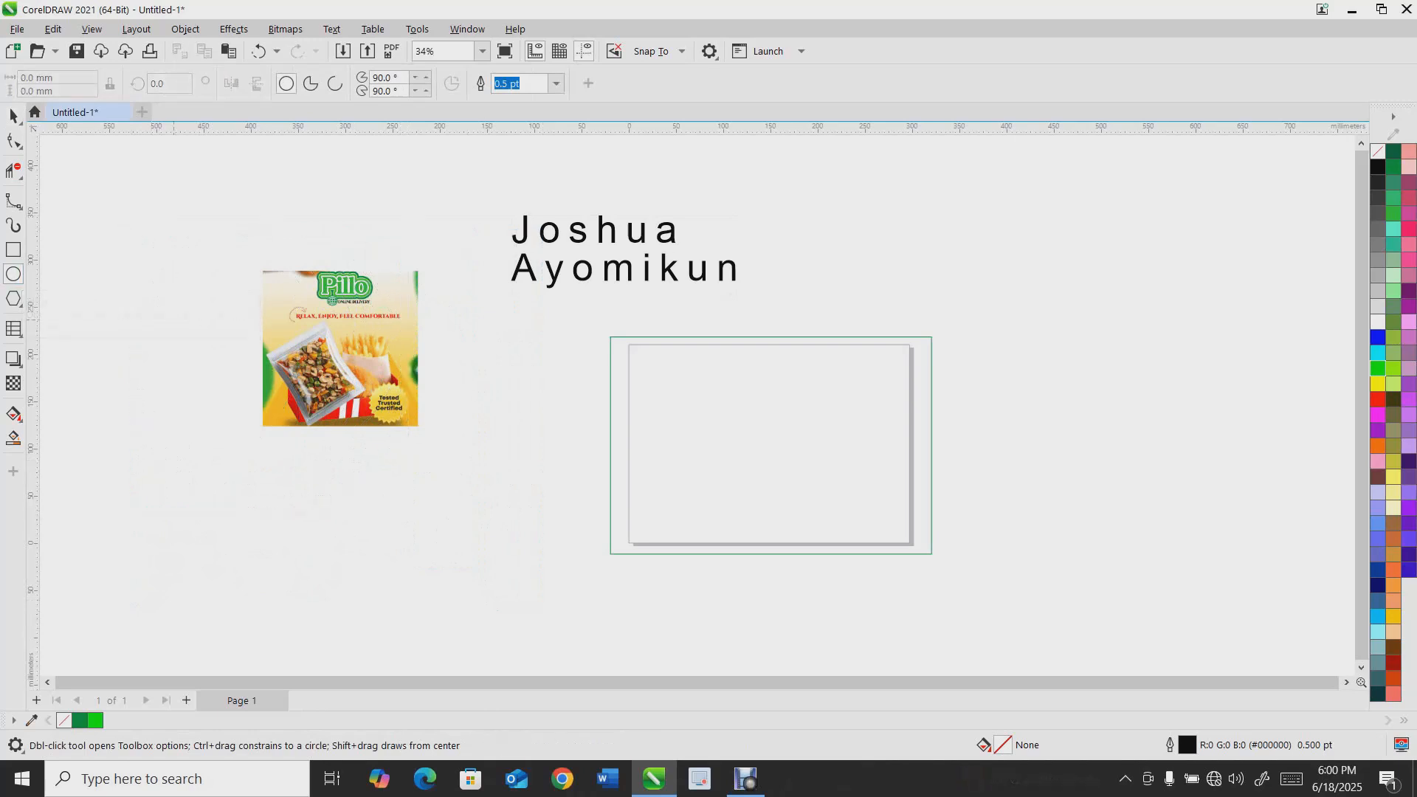
# Draw a circle about 346 mm across with the Ellipse tool and move it over the framed box
pyautogui.moveTo(932, 252); pyautogui.dragTo(1259, 579)
pyautogui.press('space')
pyautogui.press('space')
pyautogui.moveTo(1097, 249); pyautogui.dragTo(714, 267)
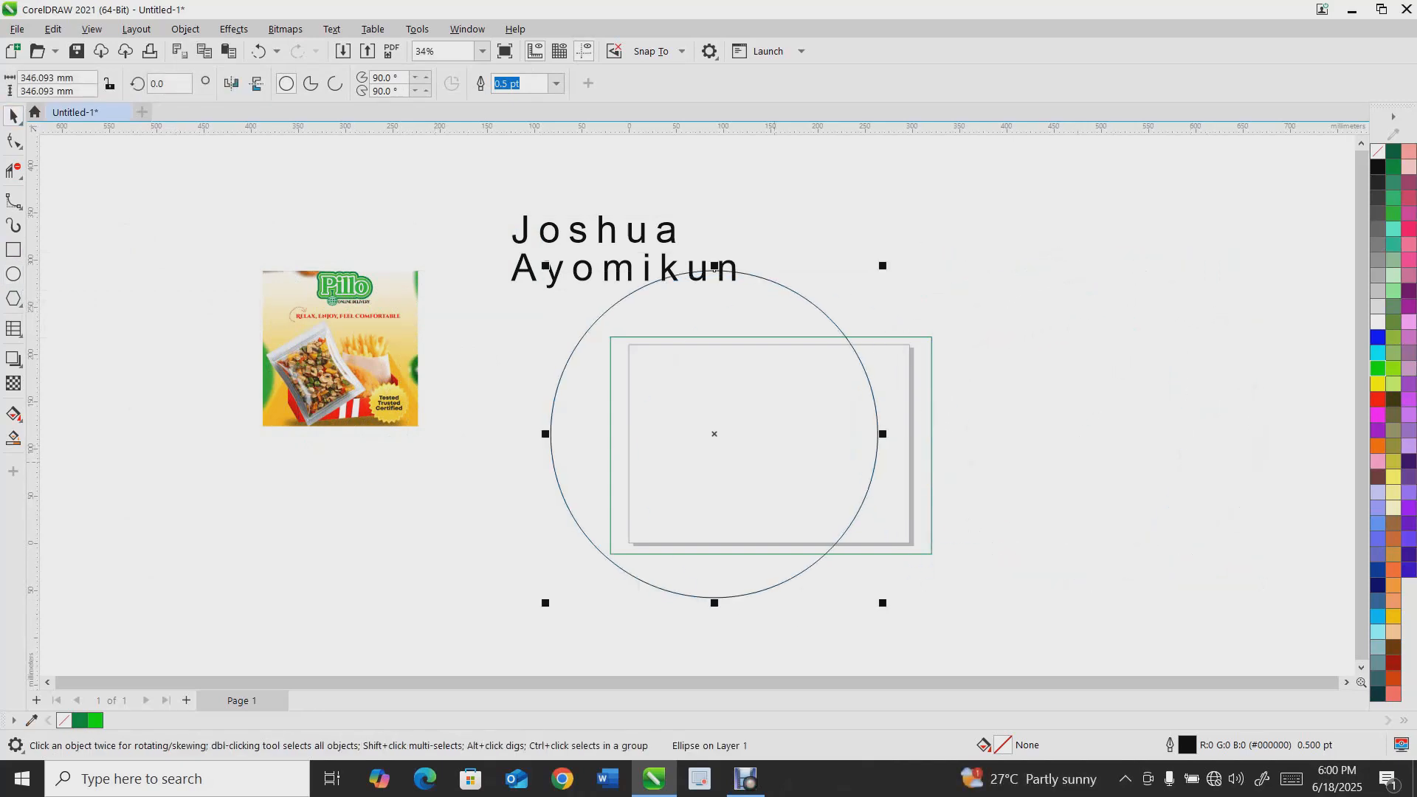
# Switch the circle to a pie, then an arc, then back to a full ellipse
pyautogui.click(311, 83)
pyautogui.click(335, 83)
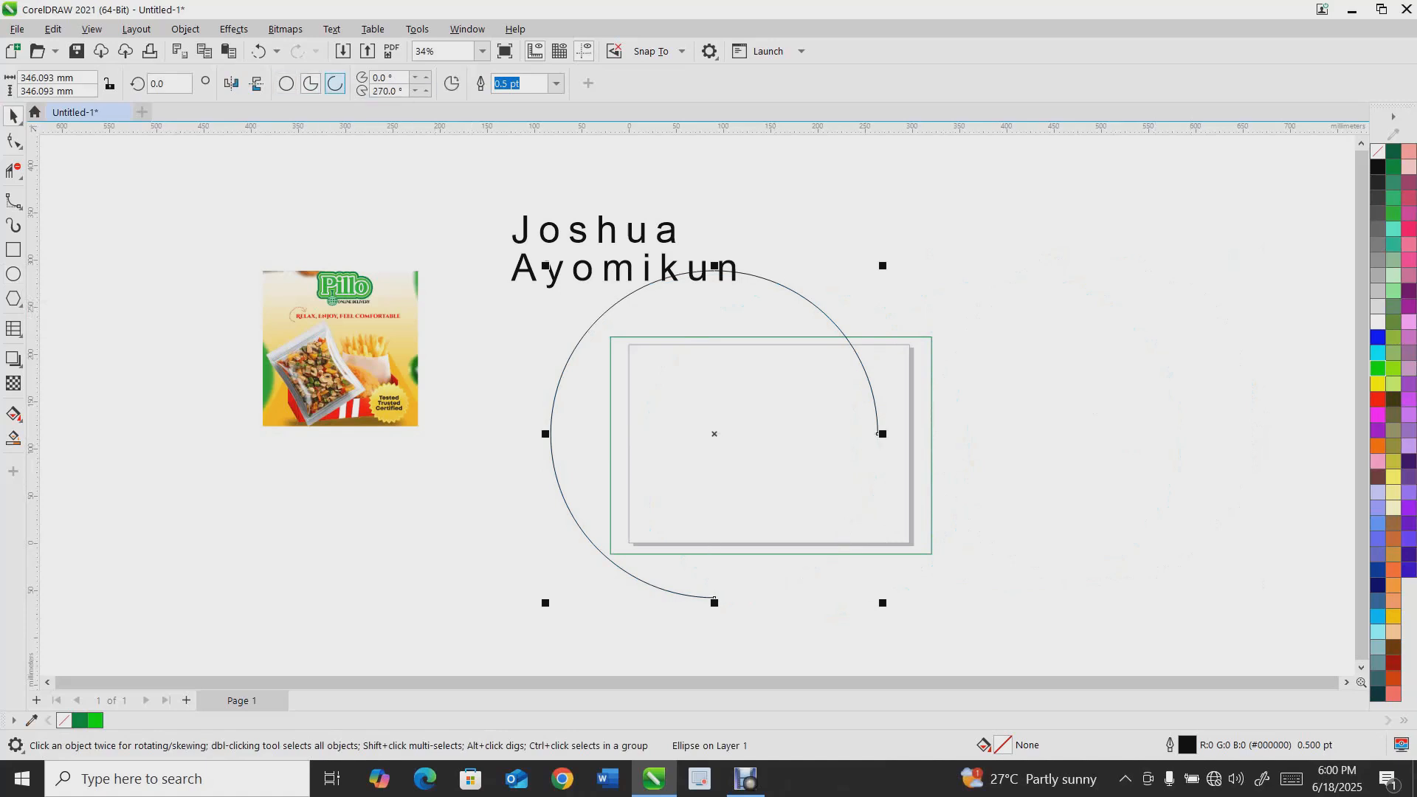
pyautogui.click(286, 84)
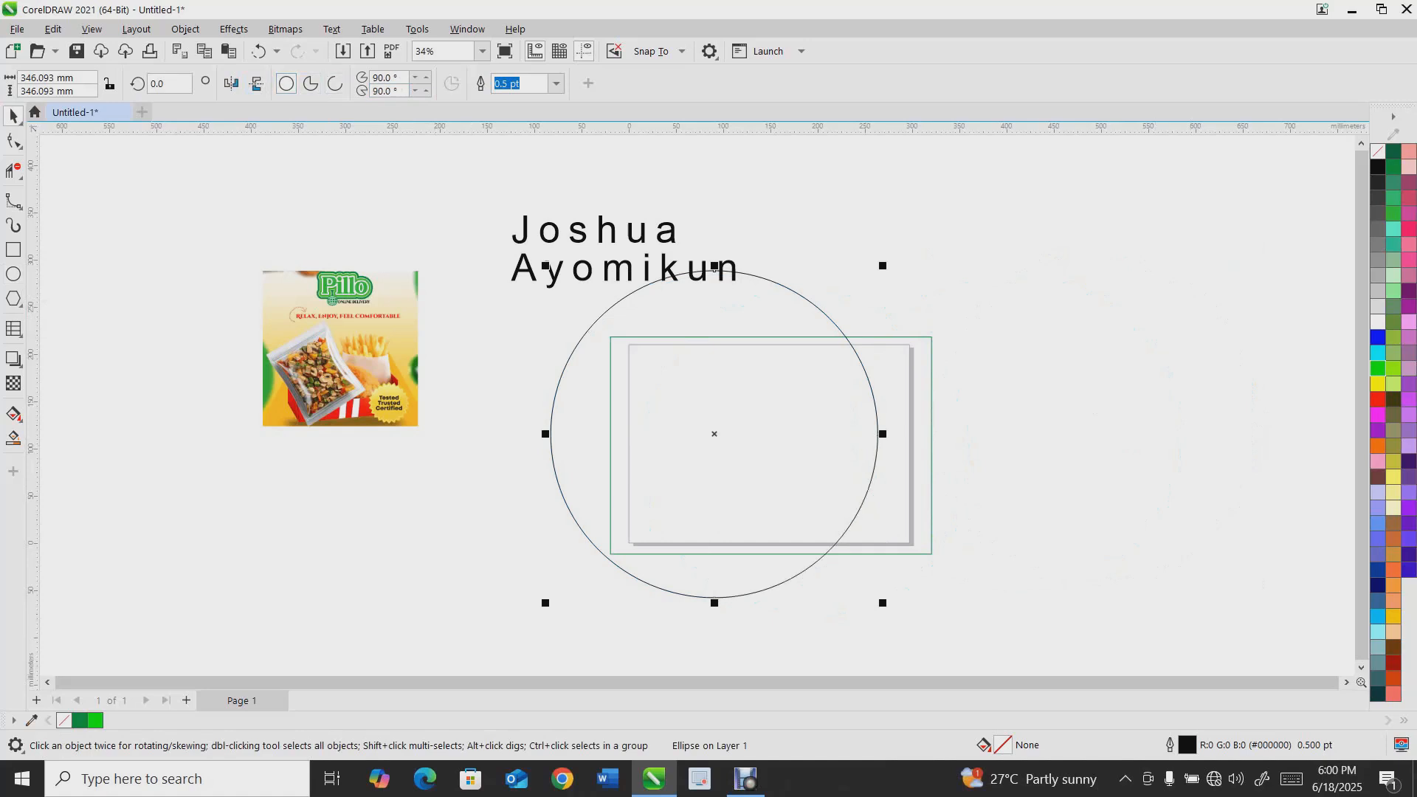
# Select the circle over the framed box and delete it
pyautogui.scroll(-2, 667, 471)
pyautogui.moveTo(694, 449); pyautogui.dragTo(275, 357)
pyautogui.press('Delete')
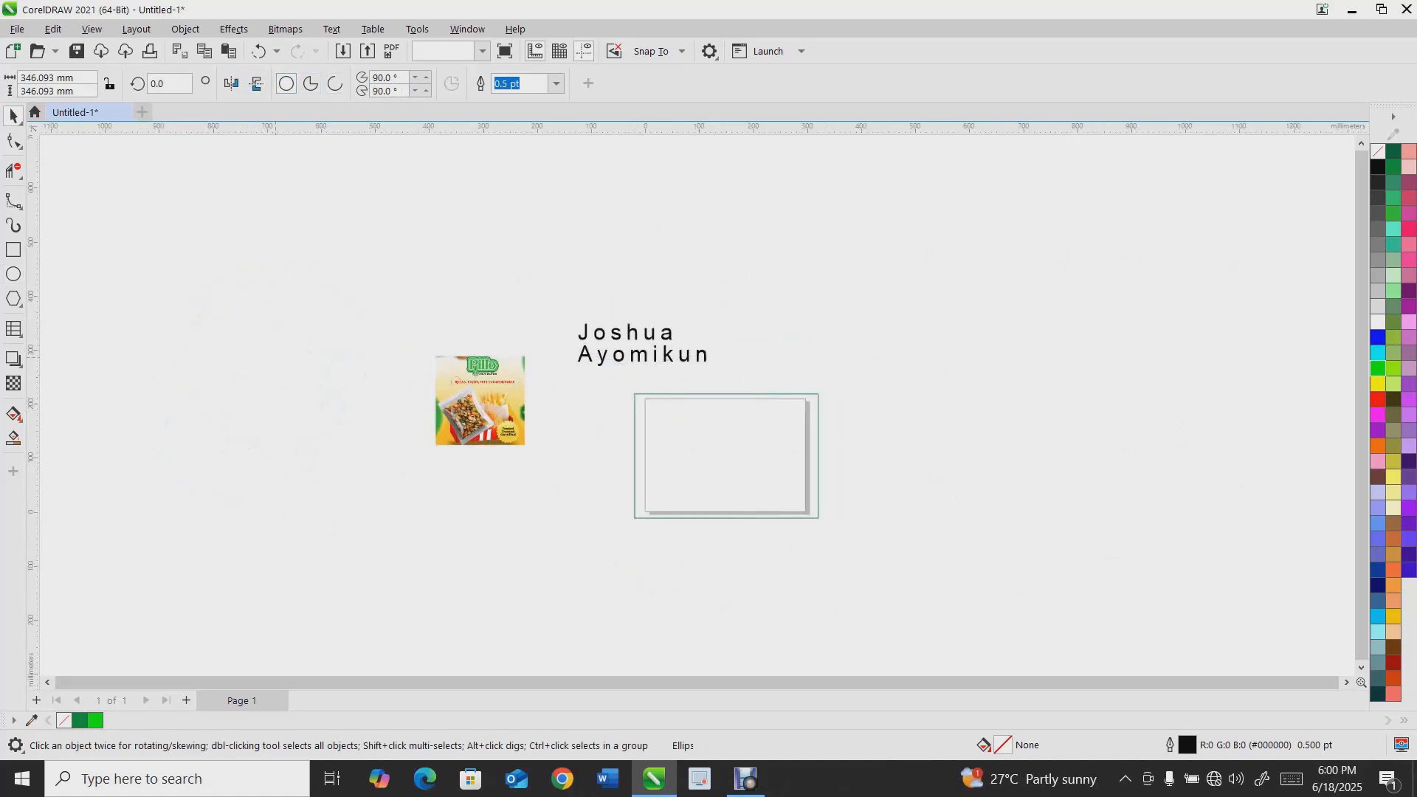
# Move the food package image slightly up and to the right
pyautogui.scroll(3, 544, 386)
pyautogui.moveTo(397, 419); pyautogui.dragTo(423, 340)
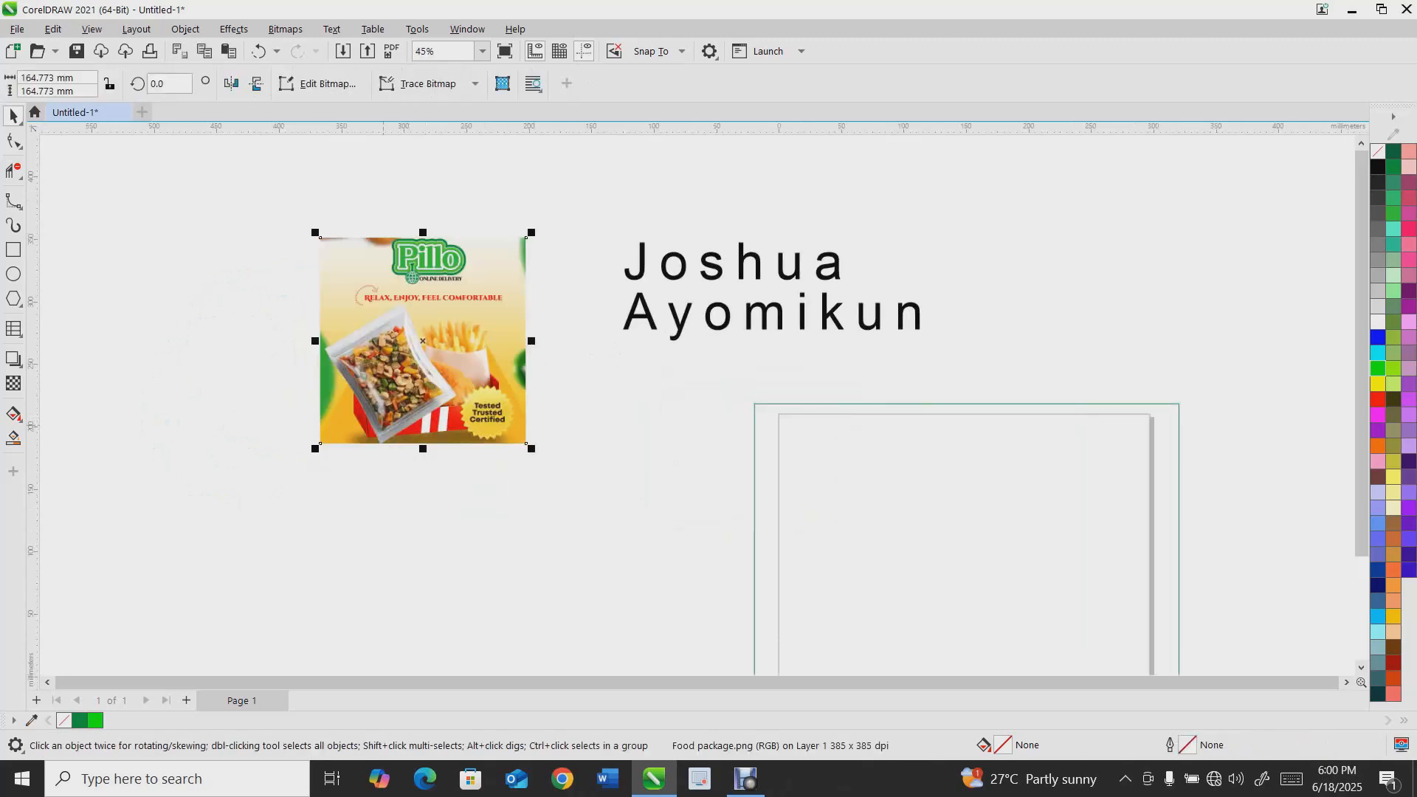
# Draw a five-sided polygon about 108 by 110 mm with the Polygon tool to the left of the image
pyautogui.click(20, 304)
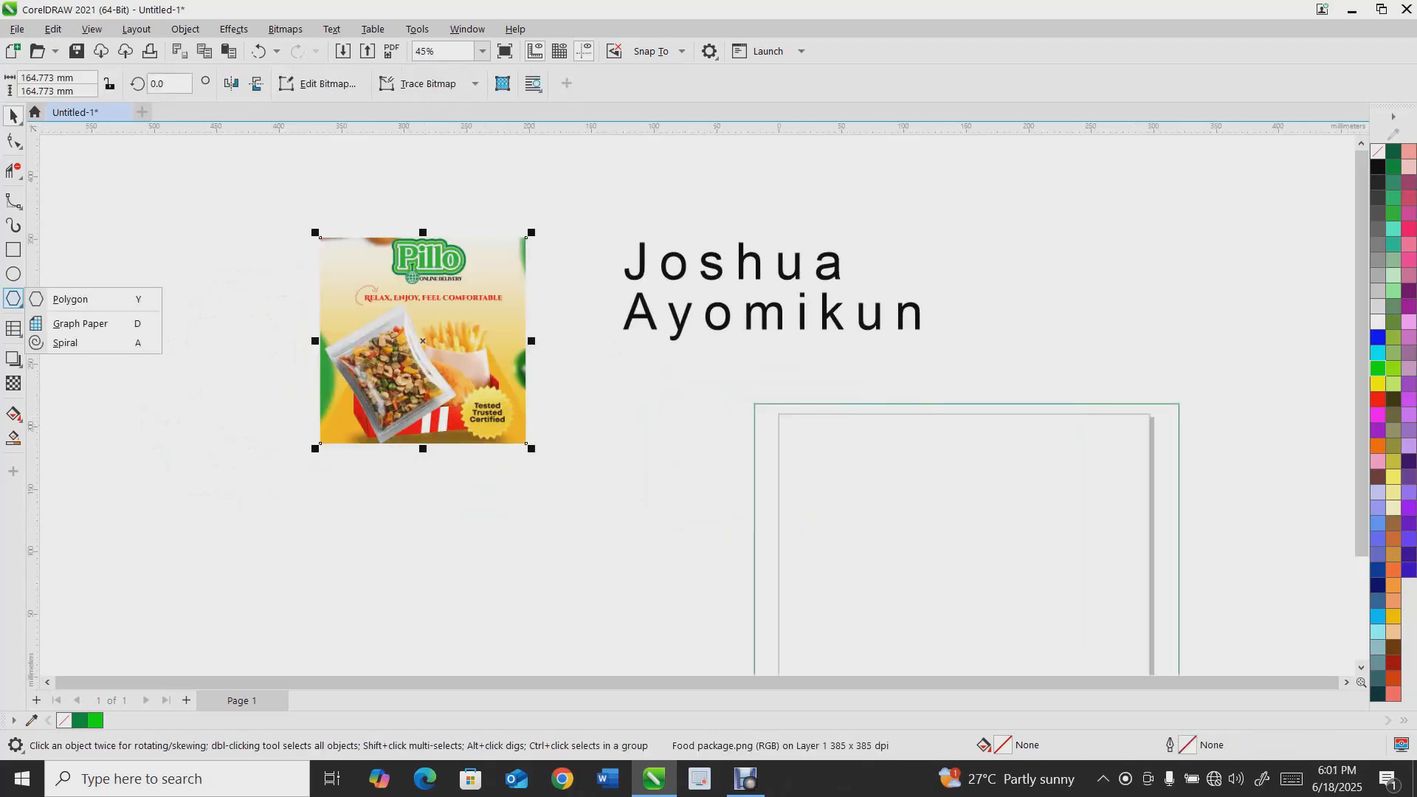
pyautogui.click(54, 293)
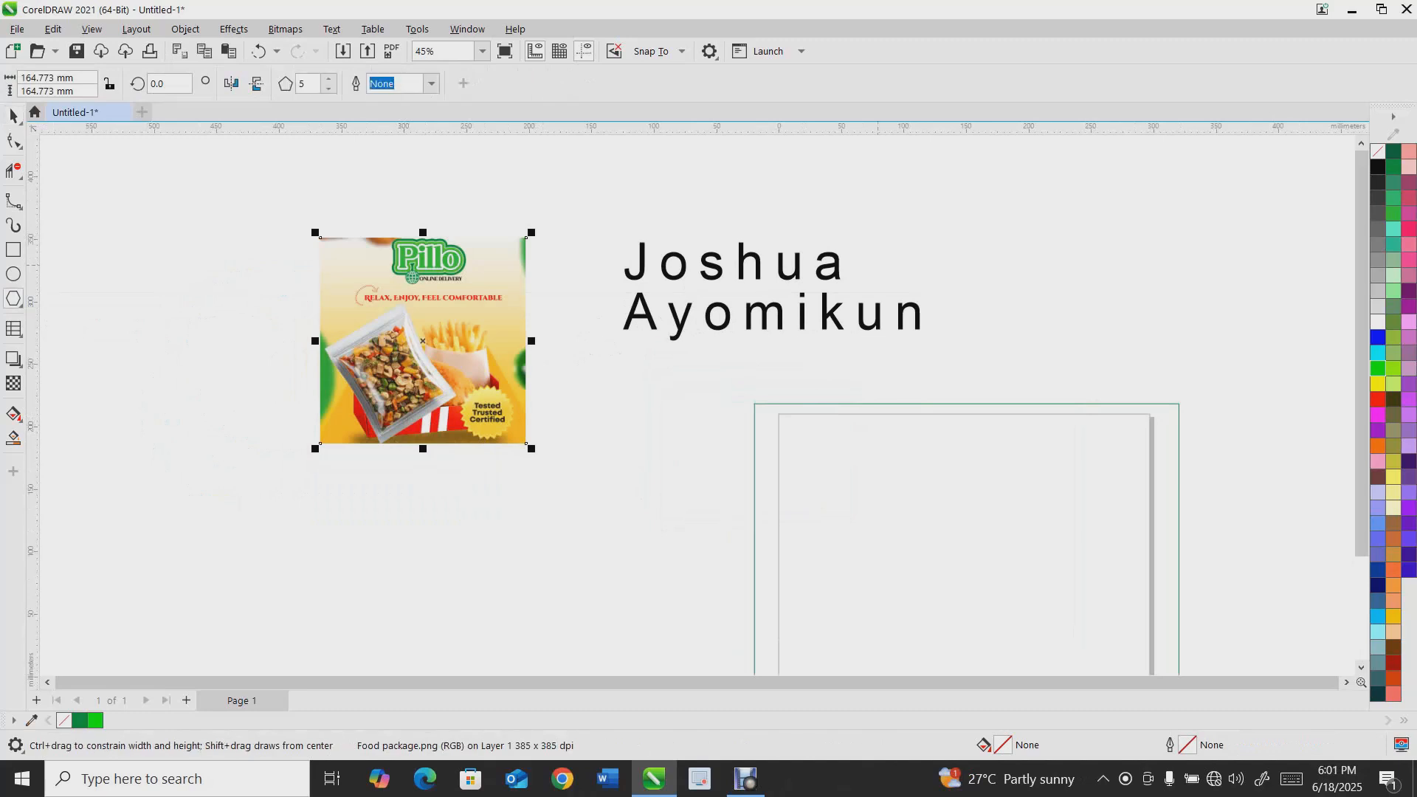
pyautogui.moveTo(81, 301)
pyautogui.mouseDown()
pyautogui.moveTo(192, 439)
pyautogui.moveTo(135, 350)
pyautogui.mouseUp()
pyautogui.press('space')
pyautogui.moveTo(78, 298); pyautogui.dragTo(212, 288)
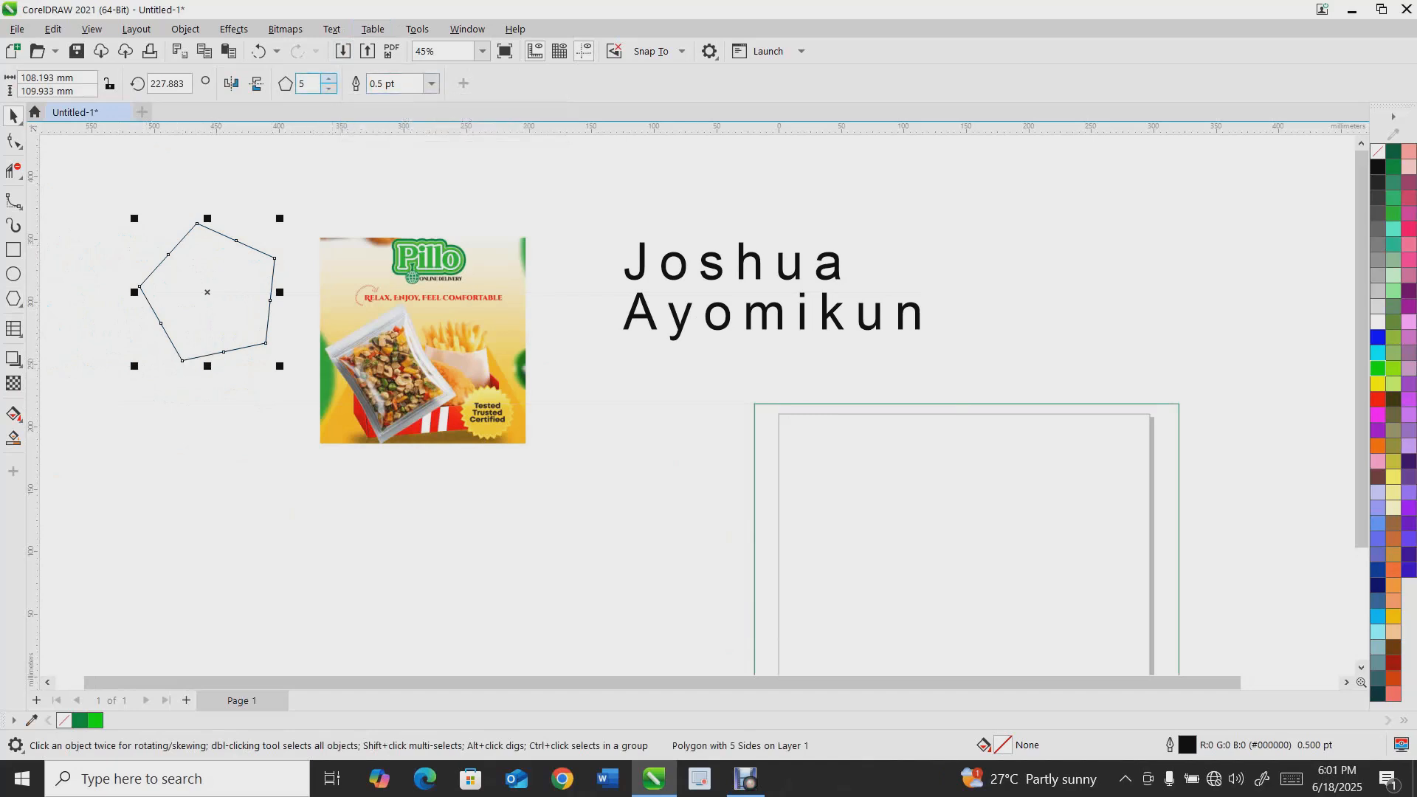
# Change the polygon's number of sides, cycling through three to six and ending with a six-sided polygon
pyautogui.click(329, 78)
pyautogui.click(329, 78)
pyautogui.click(328, 78)
pyautogui.click(328, 79)
pyautogui.click(328, 78)
pyautogui.click(328, 78)
pyautogui.click(329, 88)
pyautogui.click(329, 88)
pyautogui.click(328, 89)
pyautogui.click(328, 89)
pyautogui.click(328, 89)
pyautogui.click(329, 88)
pyautogui.click(329, 89)
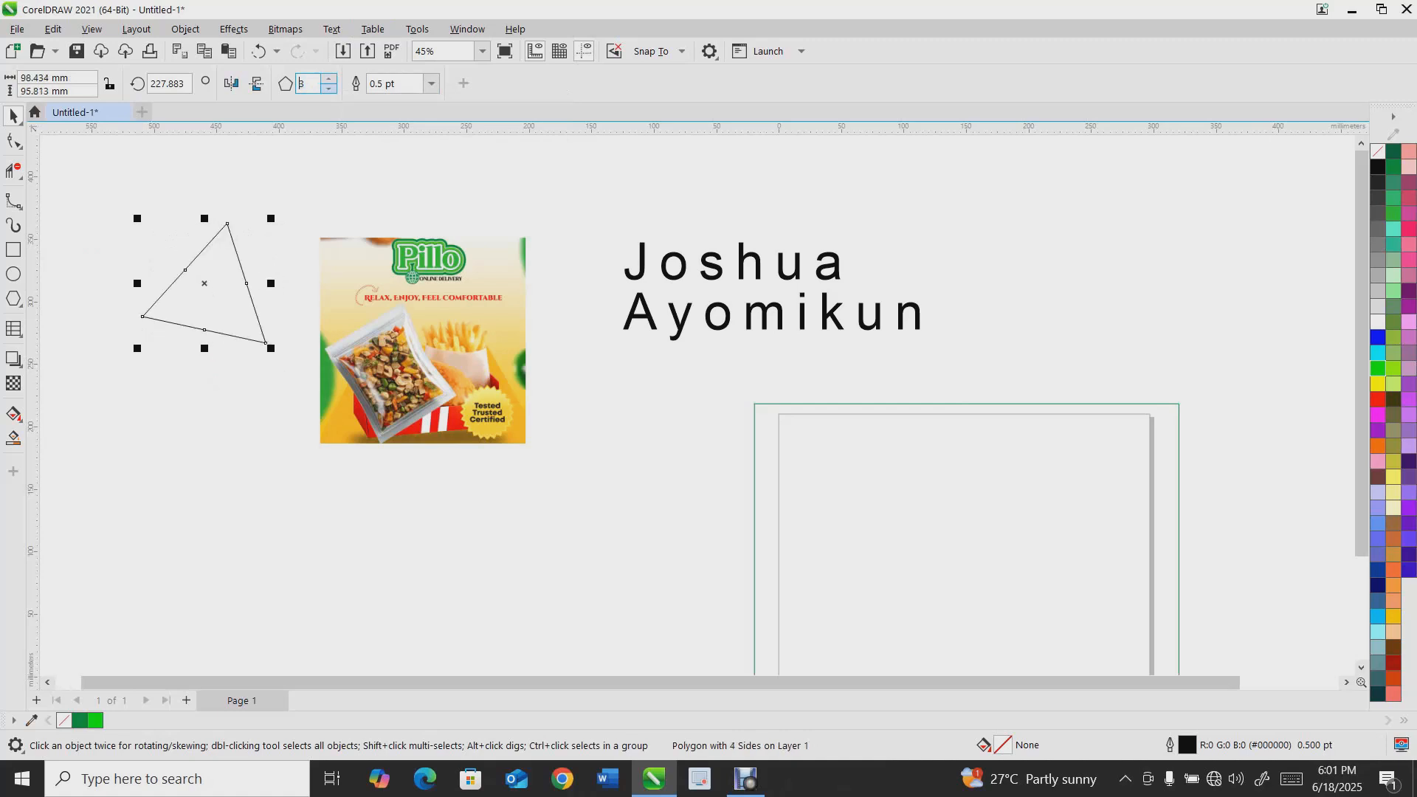
pyautogui.click(328, 79)
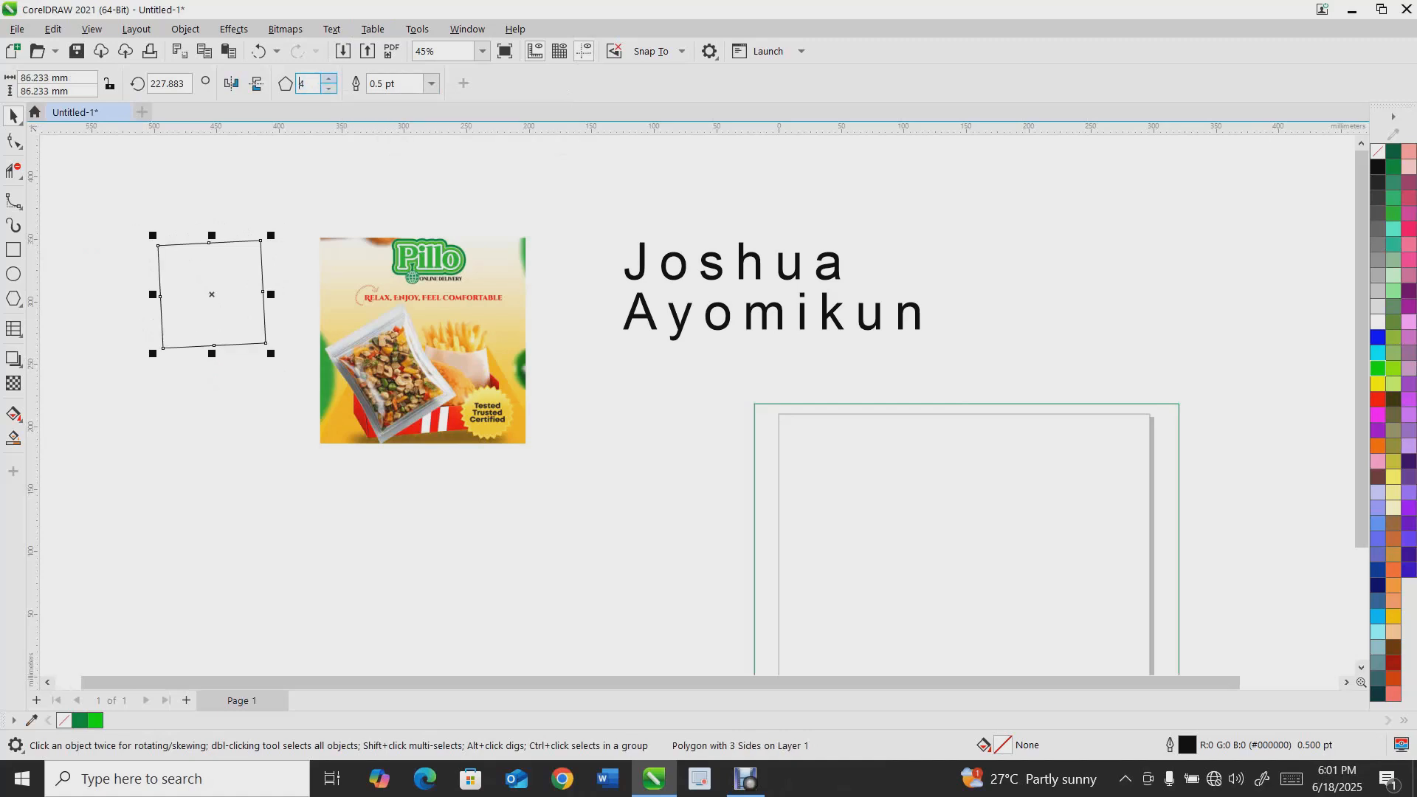
pyautogui.click(329, 79)
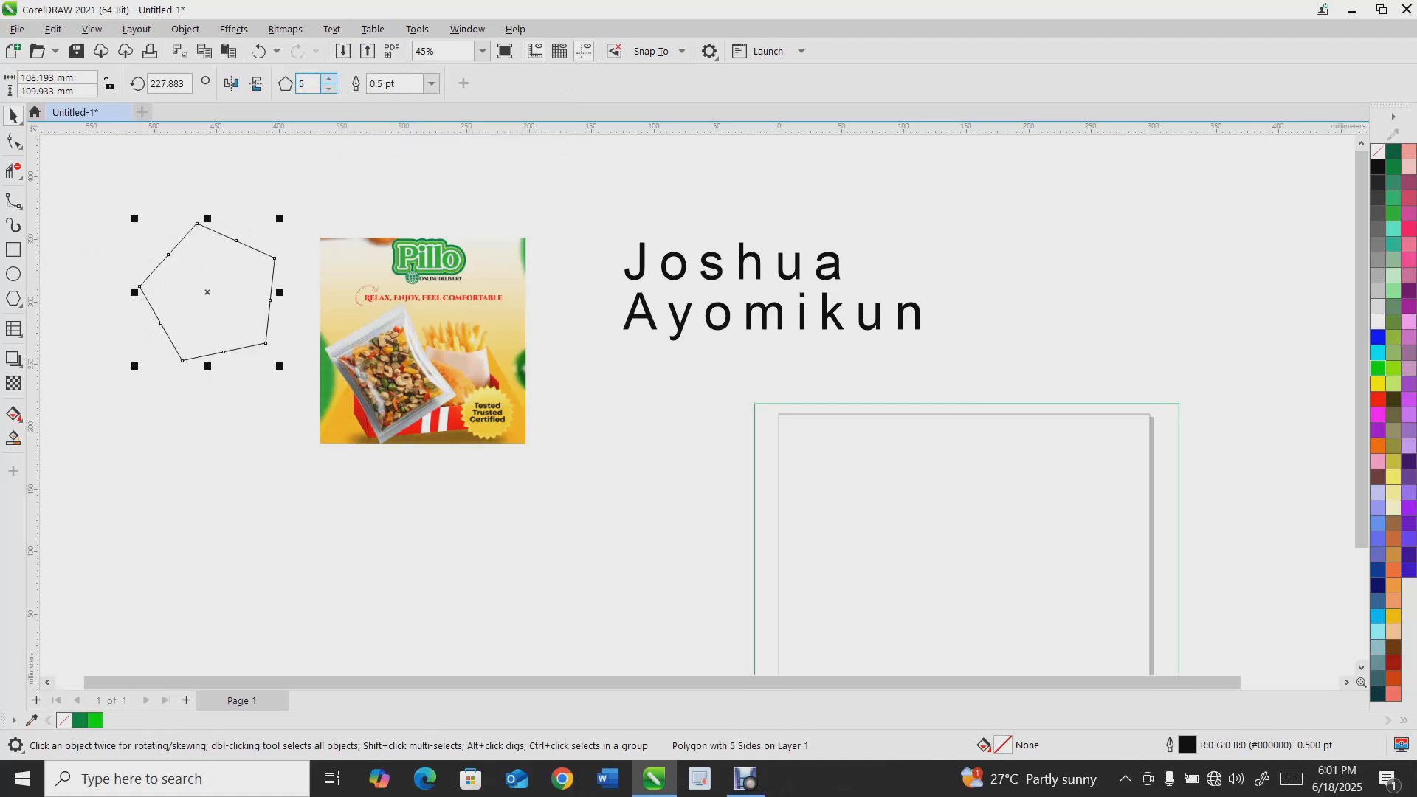
pyautogui.click(328, 79)
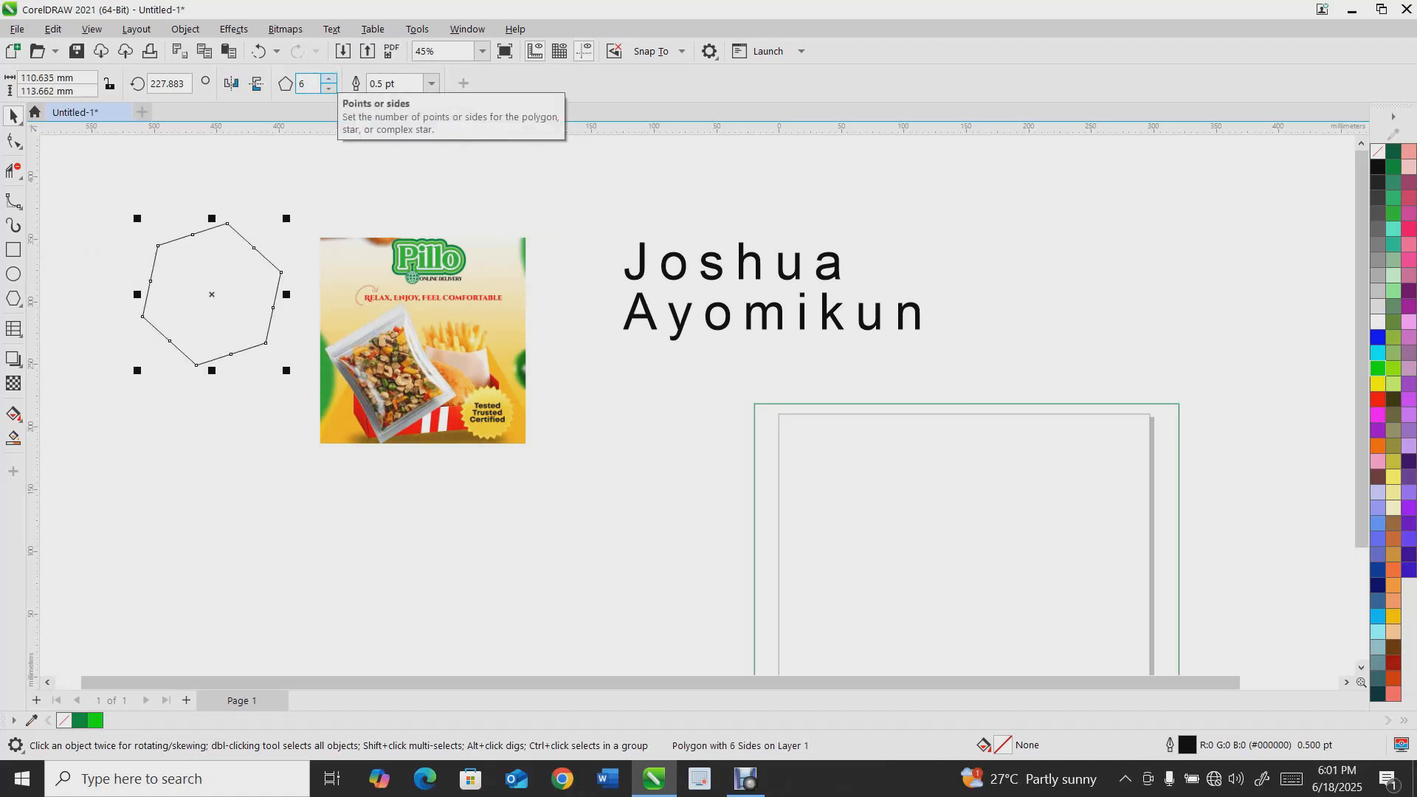
# Reposition the six-sided polygon and then delete it
pyautogui.moveTo(212, 294); pyautogui.dragTo(212, 280)
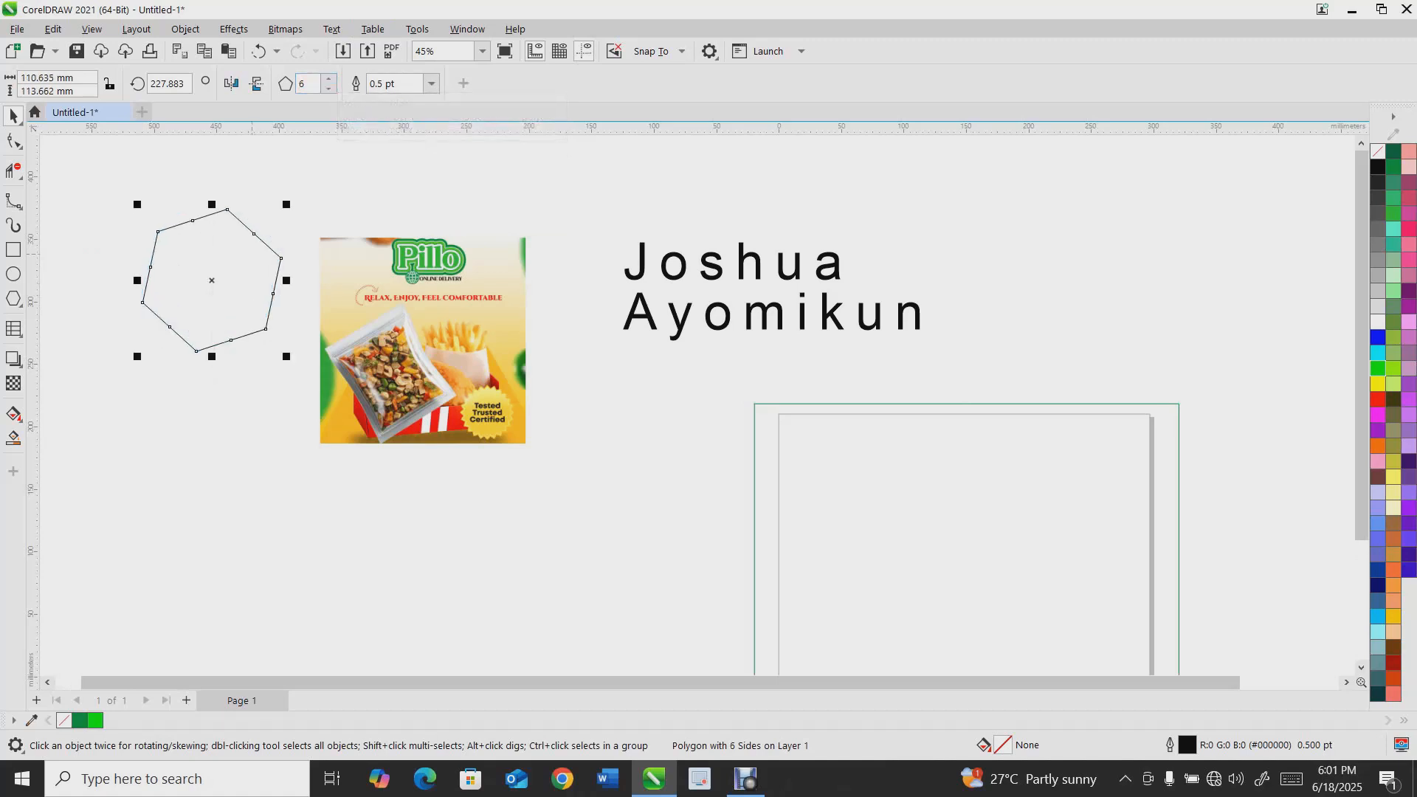
pyautogui.scroll(3, 237, 211)
pyautogui.moveTo(229, 215); pyautogui.dragTo(260, 195)
pyautogui.moveTo(225, 314)
pyautogui.mouseDown()
pyautogui.moveTo(274, 314)
pyautogui.moveTo(283, 372)
pyautogui.moveTo(238, 326)
pyautogui.mouseUp()
pyautogui.scroll(-3, 276, 337)
pyautogui.scroll(1, 291, 367)
pyautogui.scroll(-1, 291, 367)
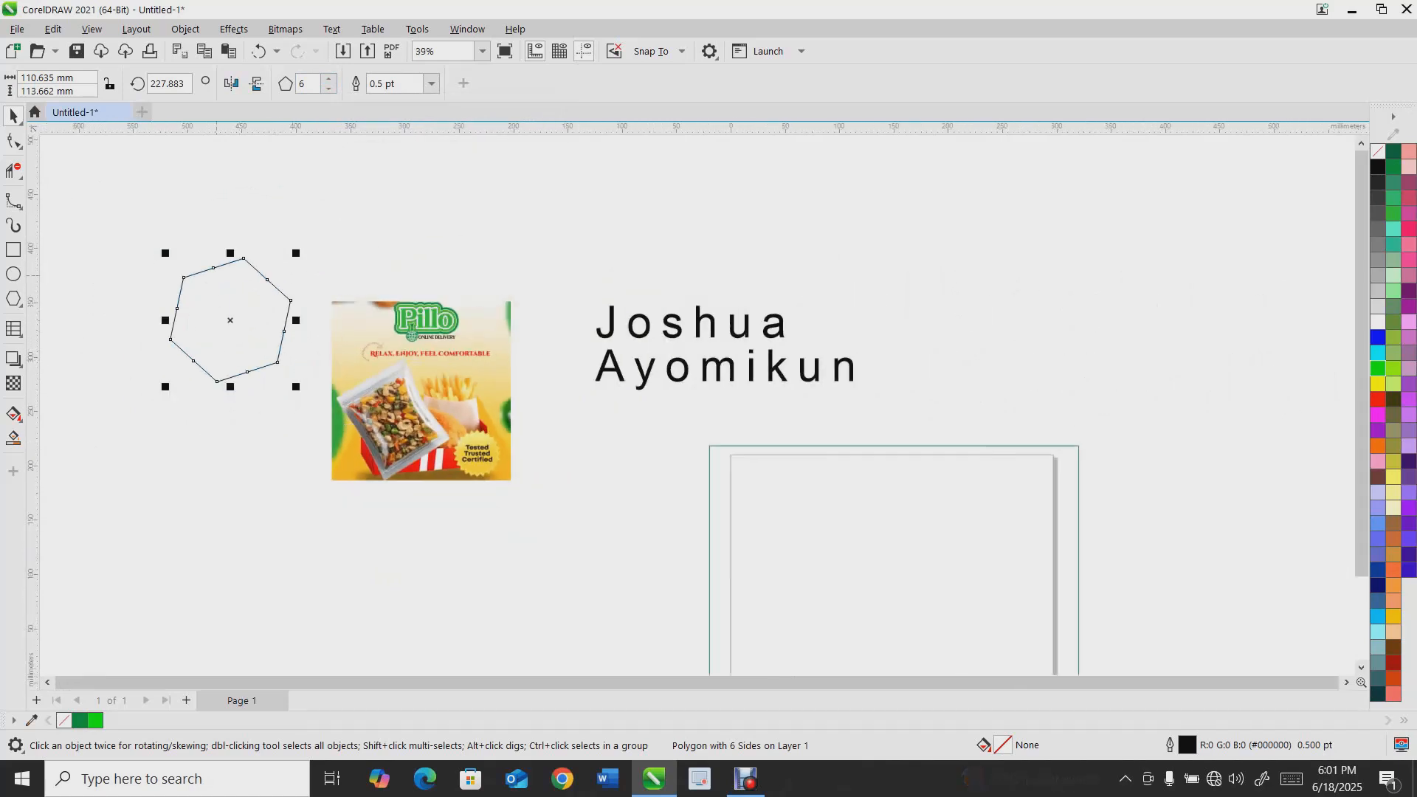
pyautogui.press('Delete')
# Add artistic text reading INPUT TEXT above the image with the Text tool
pyautogui.click(13, 329)
pyautogui.click(57, 326)
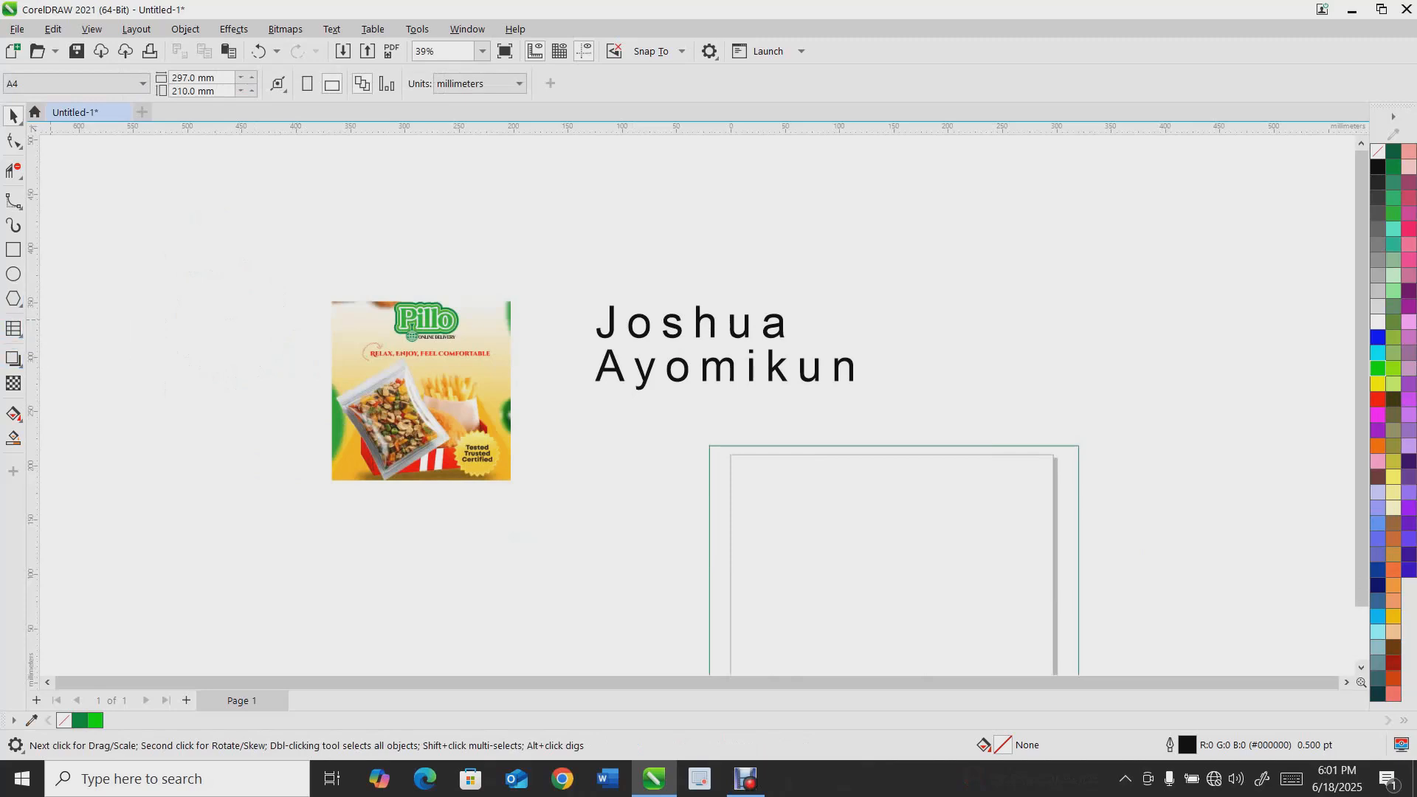
pyautogui.click(153, 220)
pyautogui.write('INPUT TEXT')
pyautogui.press('Escape')
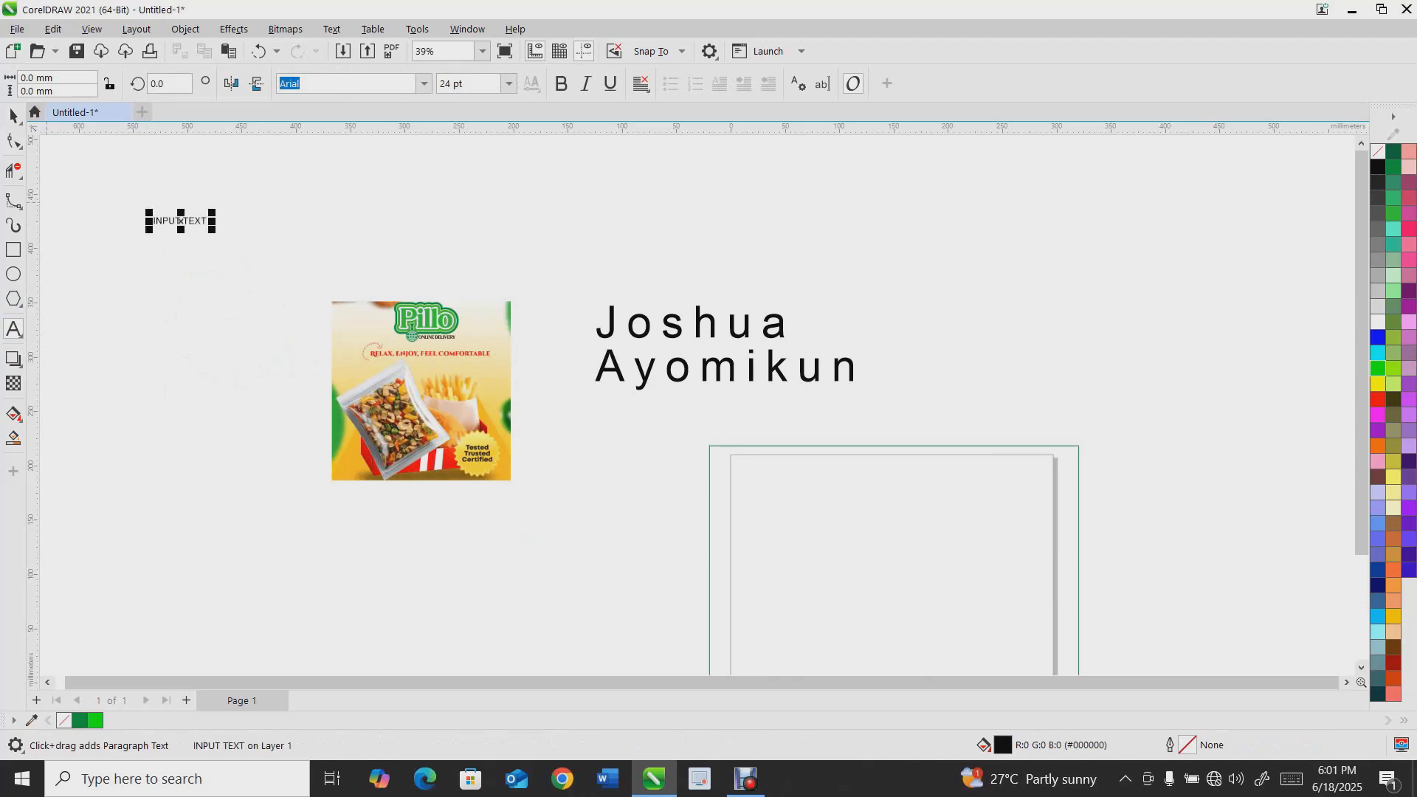
# Enlarge the INPUT TEXT text, then set its font to Bebas and its size to 200 pt
pyautogui.moveTo(212, 231); pyautogui.dragTo(493, 265)
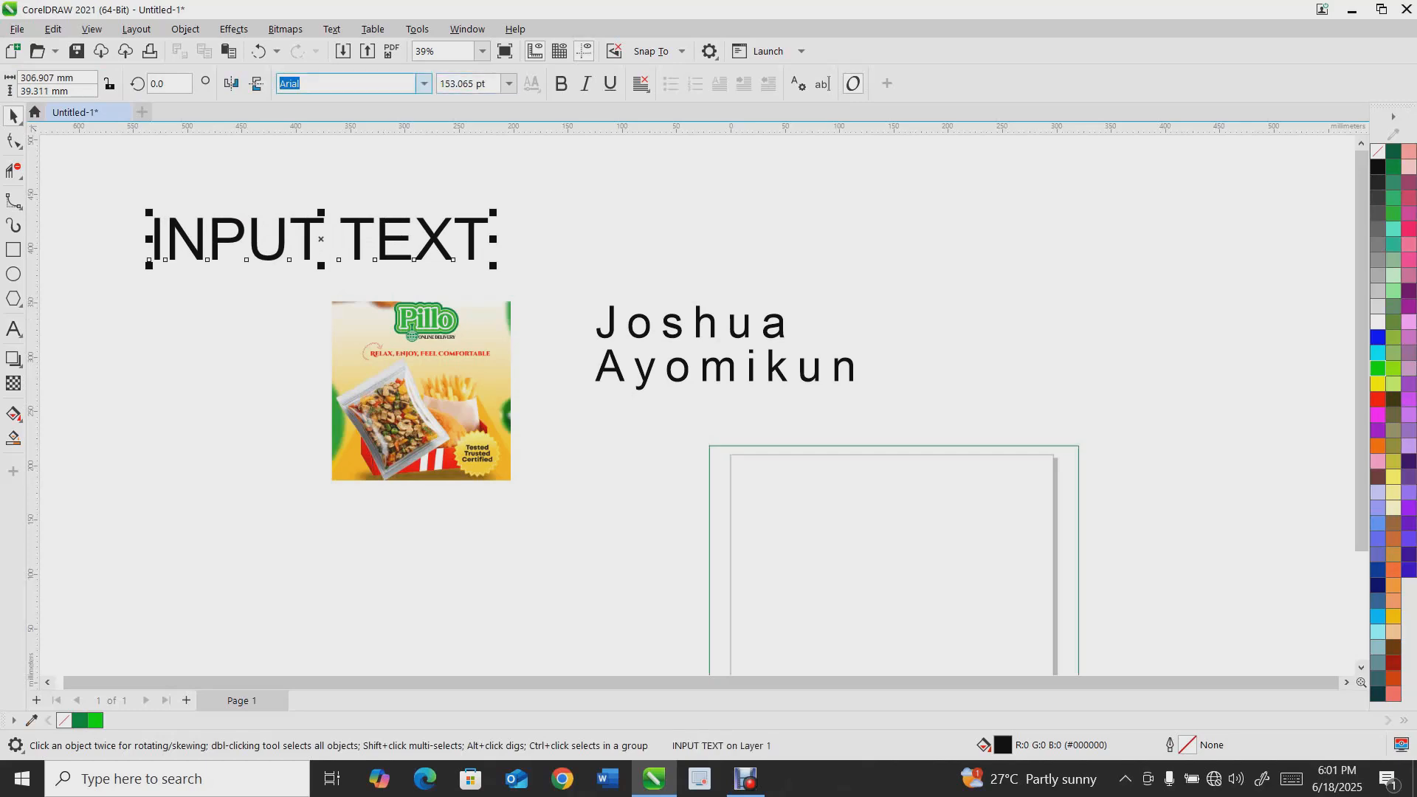
pyautogui.click(424, 83)
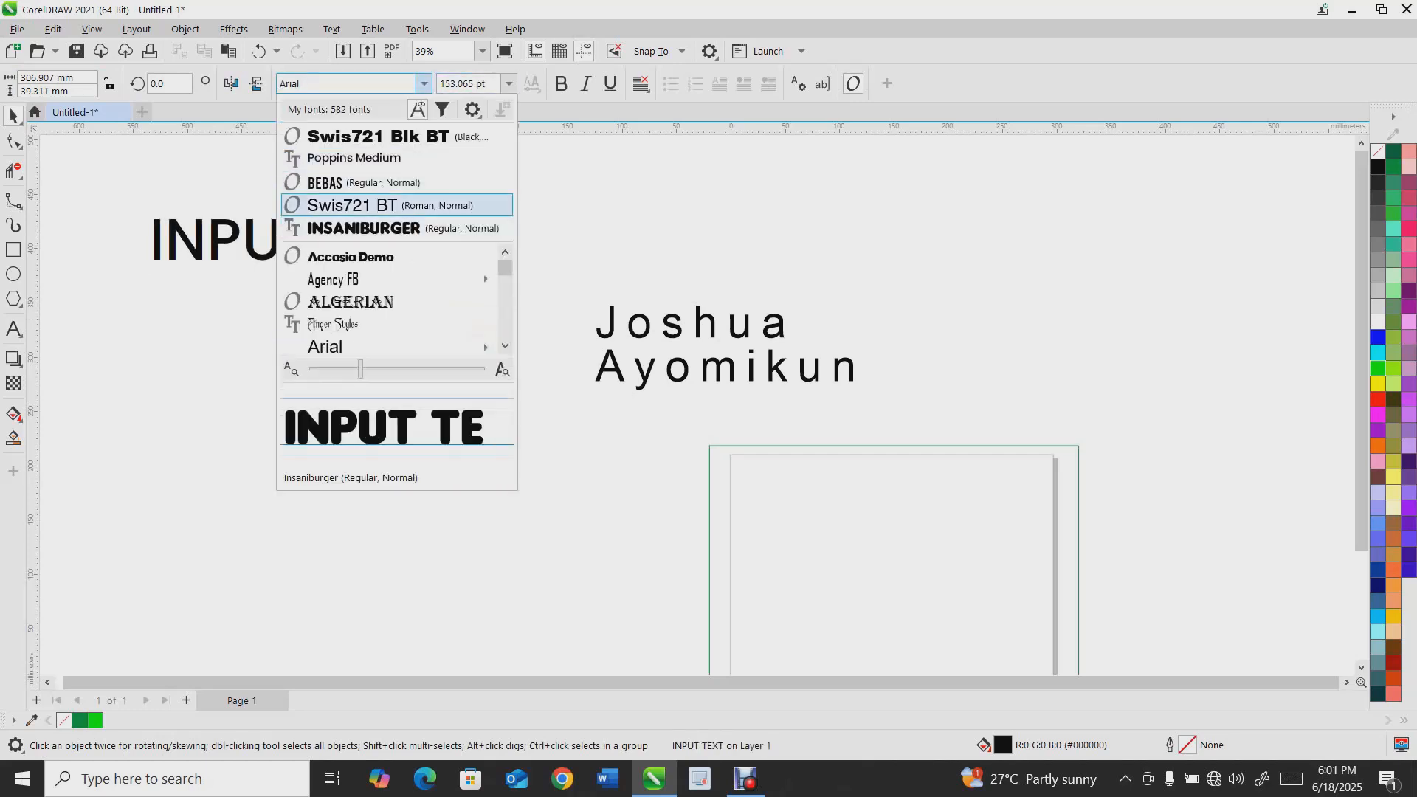
pyautogui.click(364, 182)
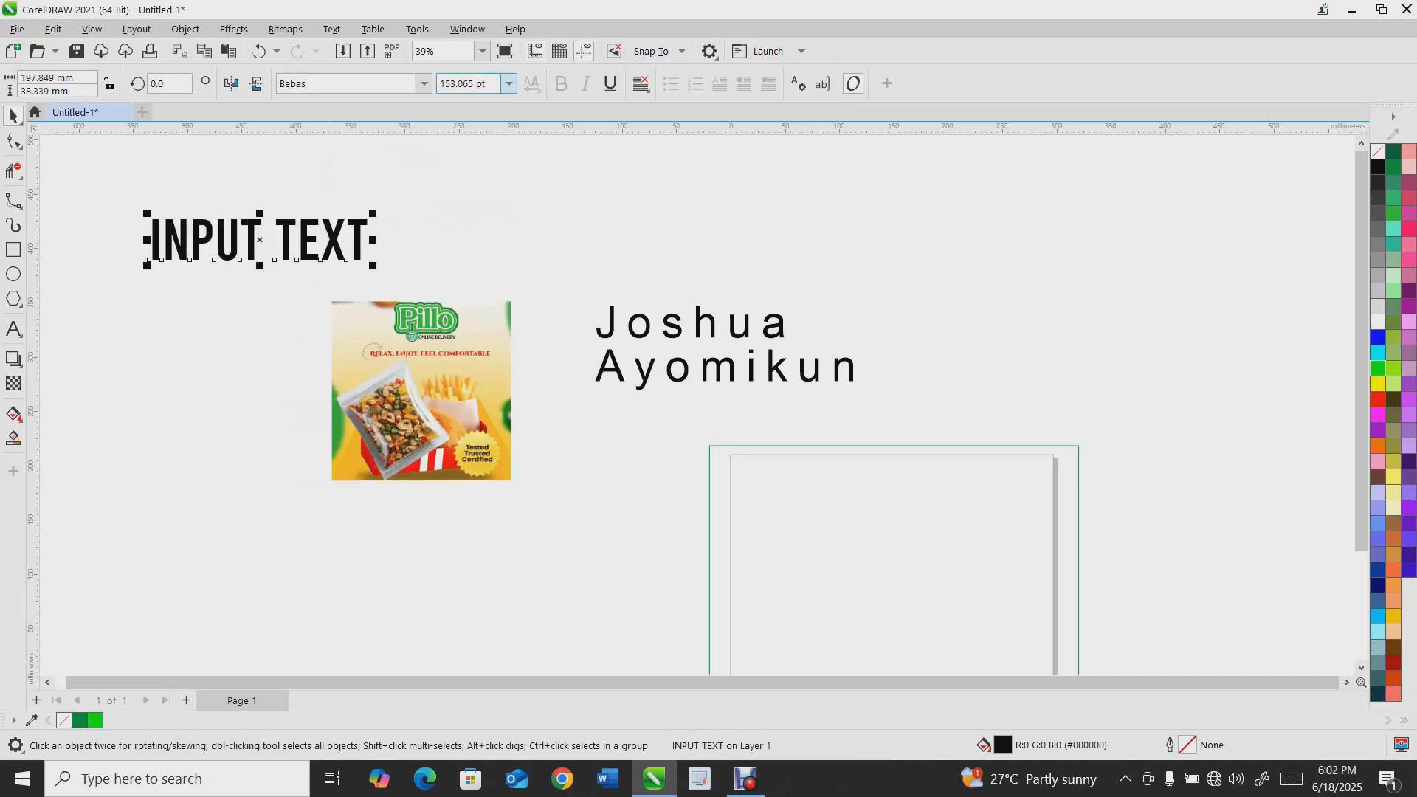
pyautogui.click(509, 83)
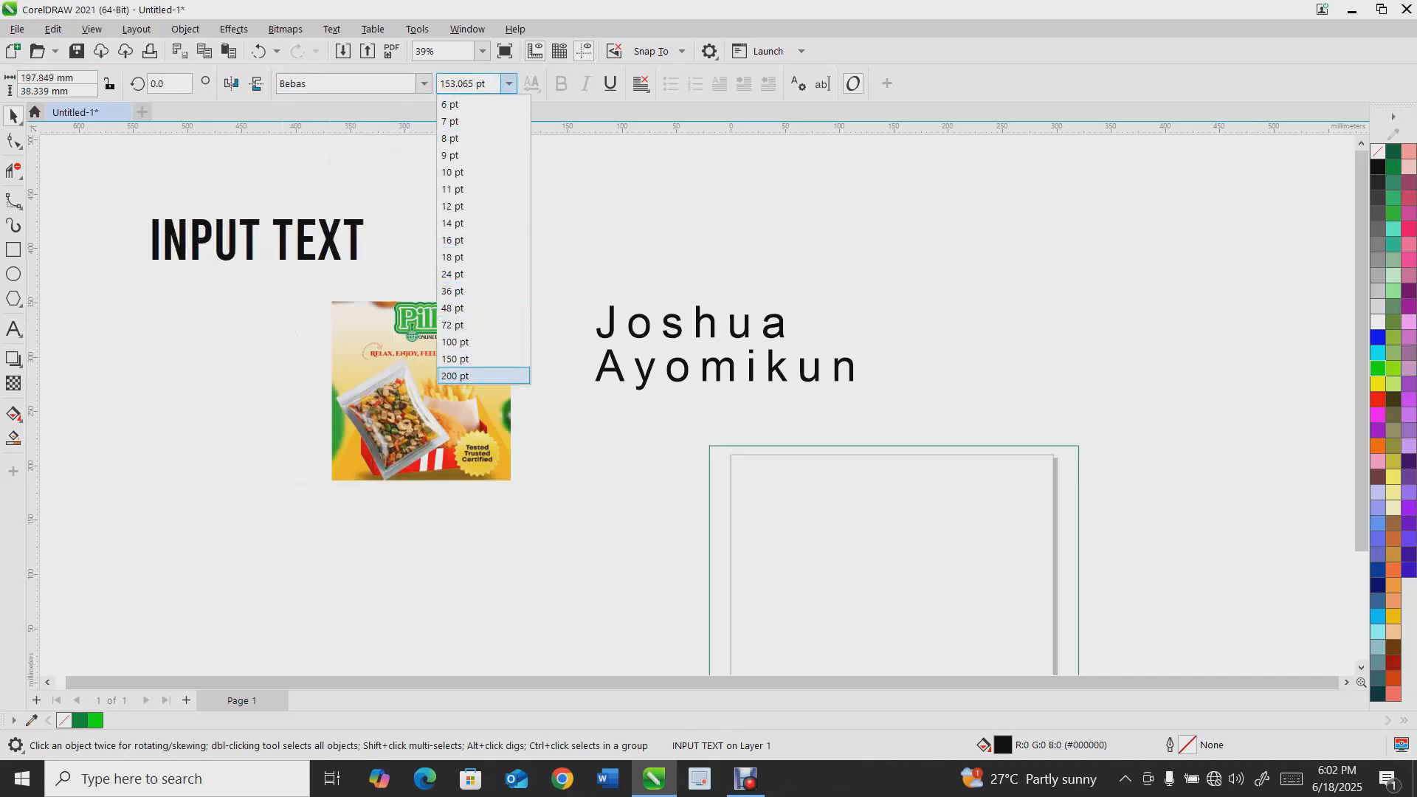
pyautogui.press('Return')
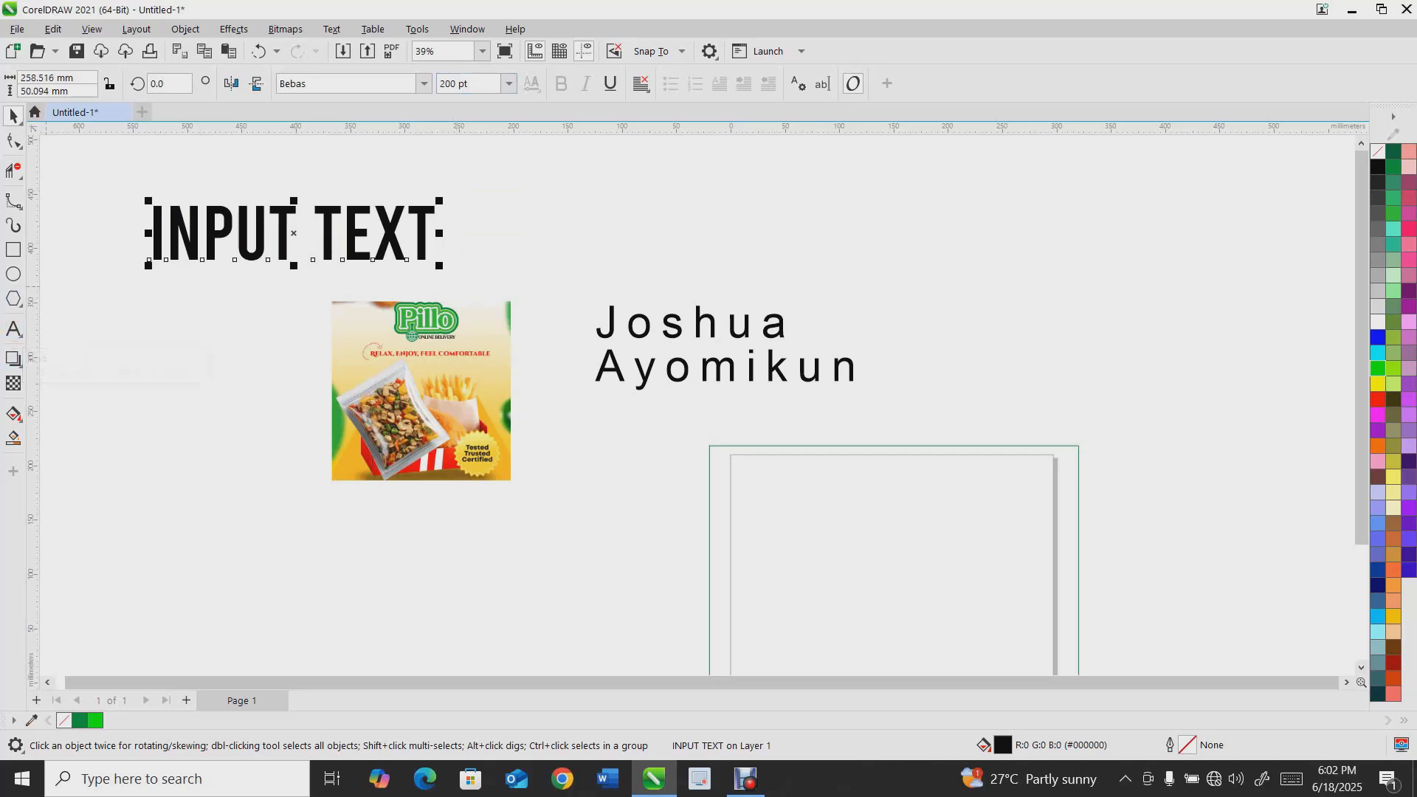
# Draw a table with the Table tool to the left of the image
pyautogui.click(17, 332)
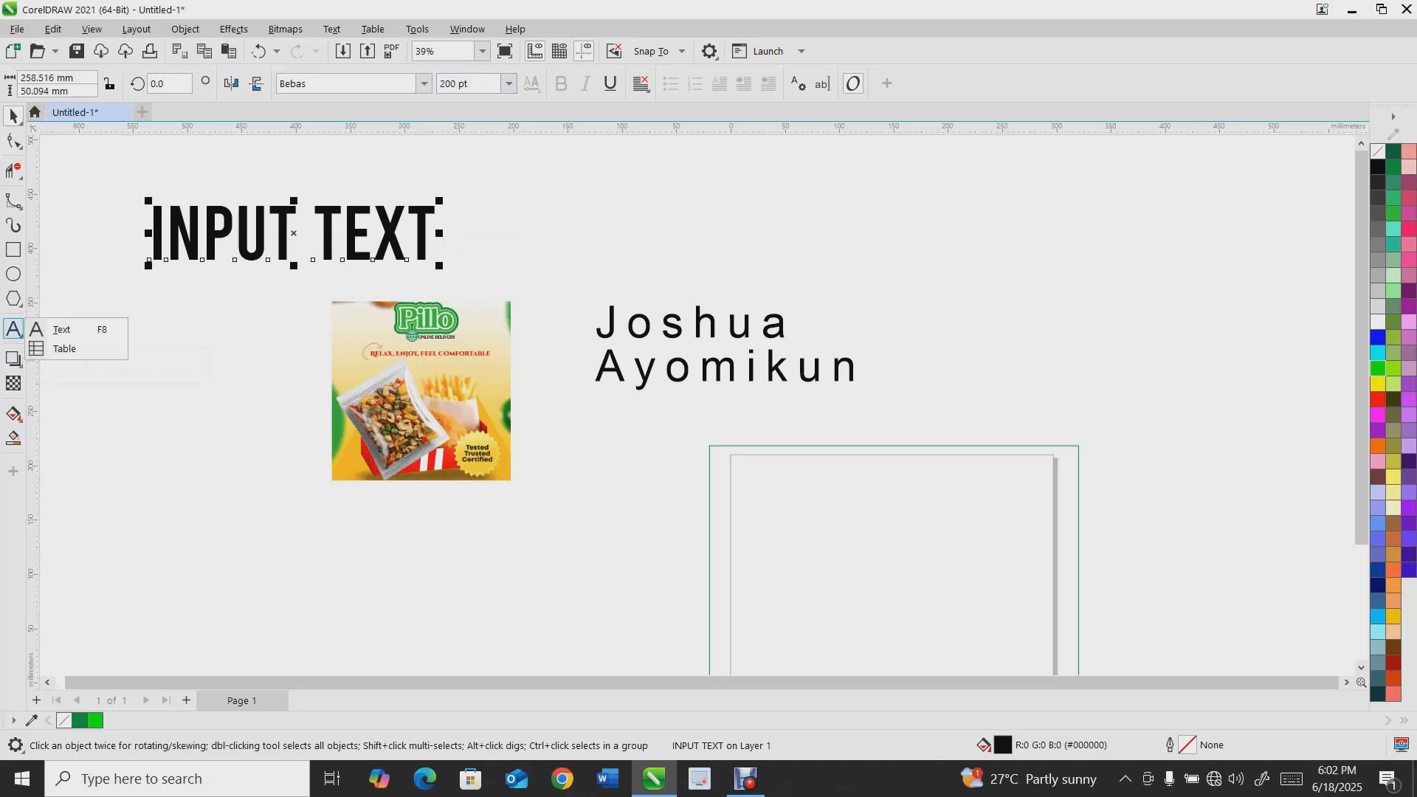
pyautogui.click(56, 344)
pyautogui.moveTo(82, 347)
pyautogui.mouseDown()
pyautogui.moveTo(210, 545)
pyautogui.moveTo(316, 605)
pyautogui.mouseUp()
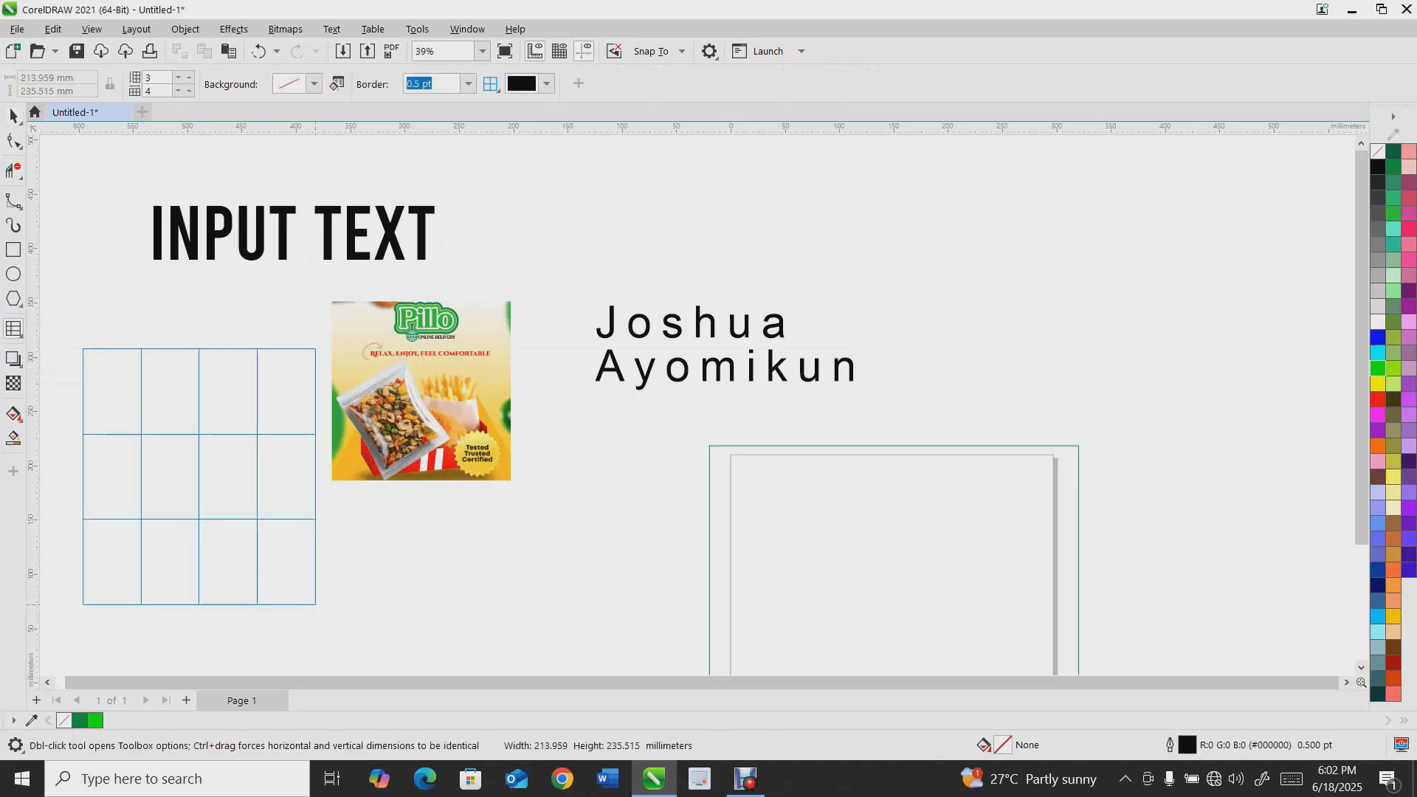
pyautogui.write('4')
pyautogui.press('Return')
pyautogui.press('Return')
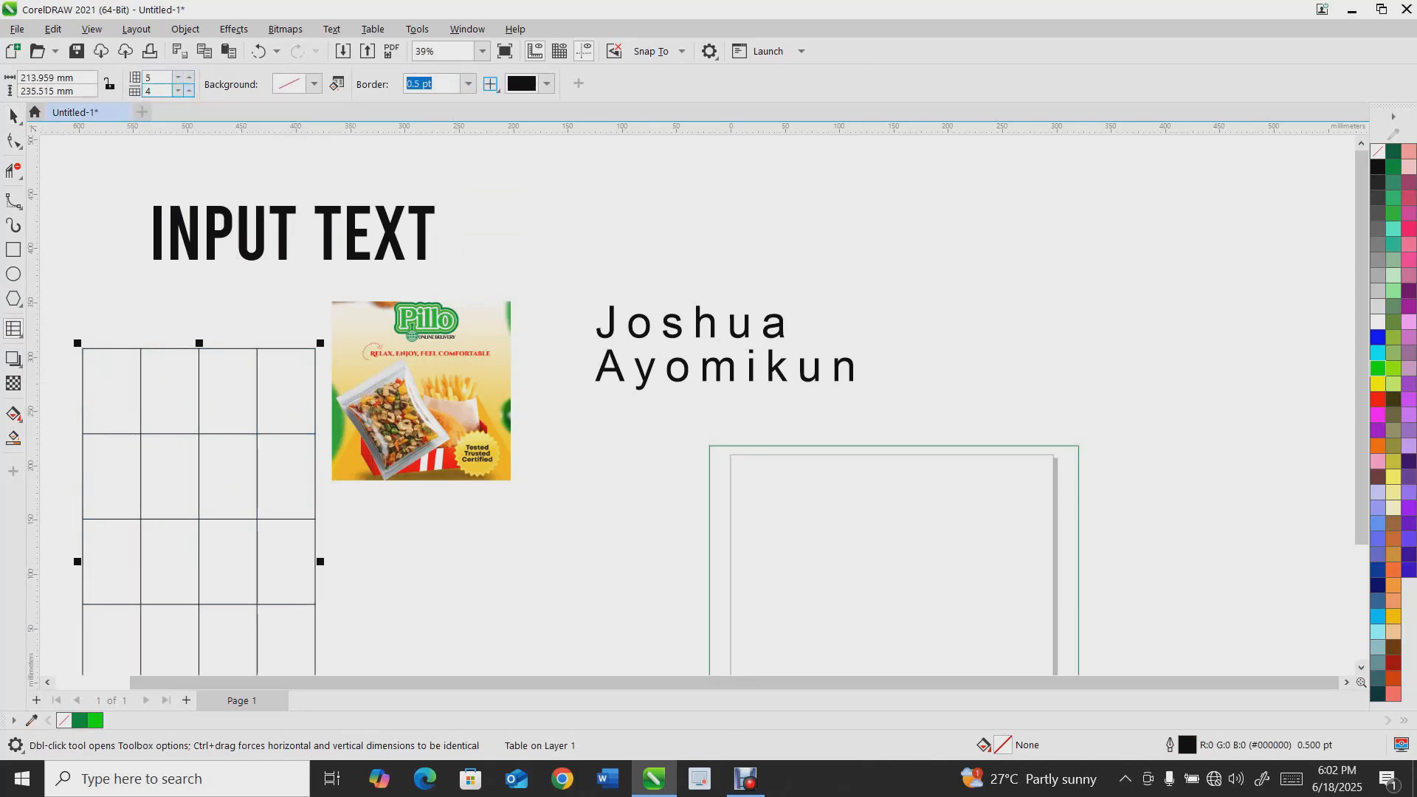
# Increase the table's columns to 9, then delete the table
pyautogui.click(189, 91)
pyautogui.click(189, 90)
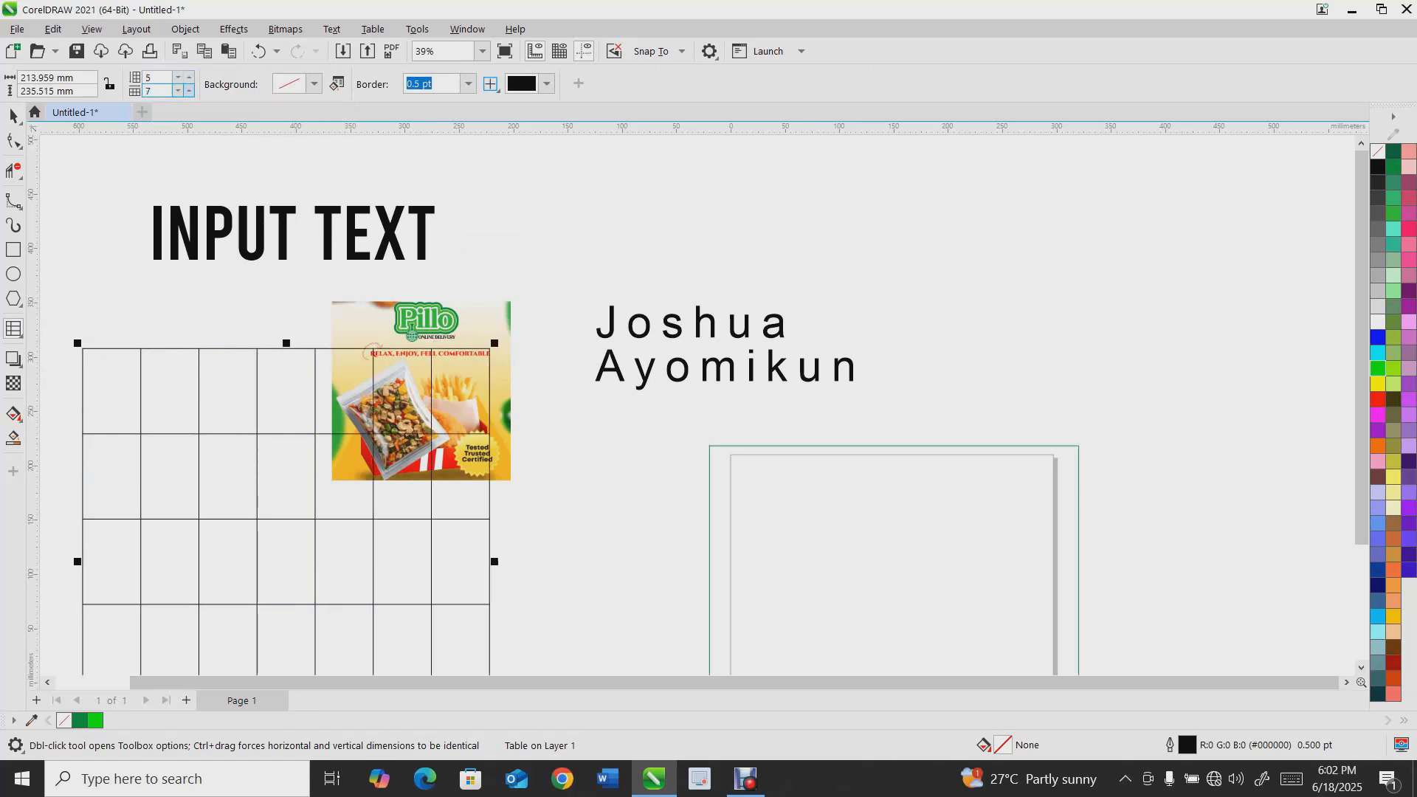
pyautogui.click(189, 91)
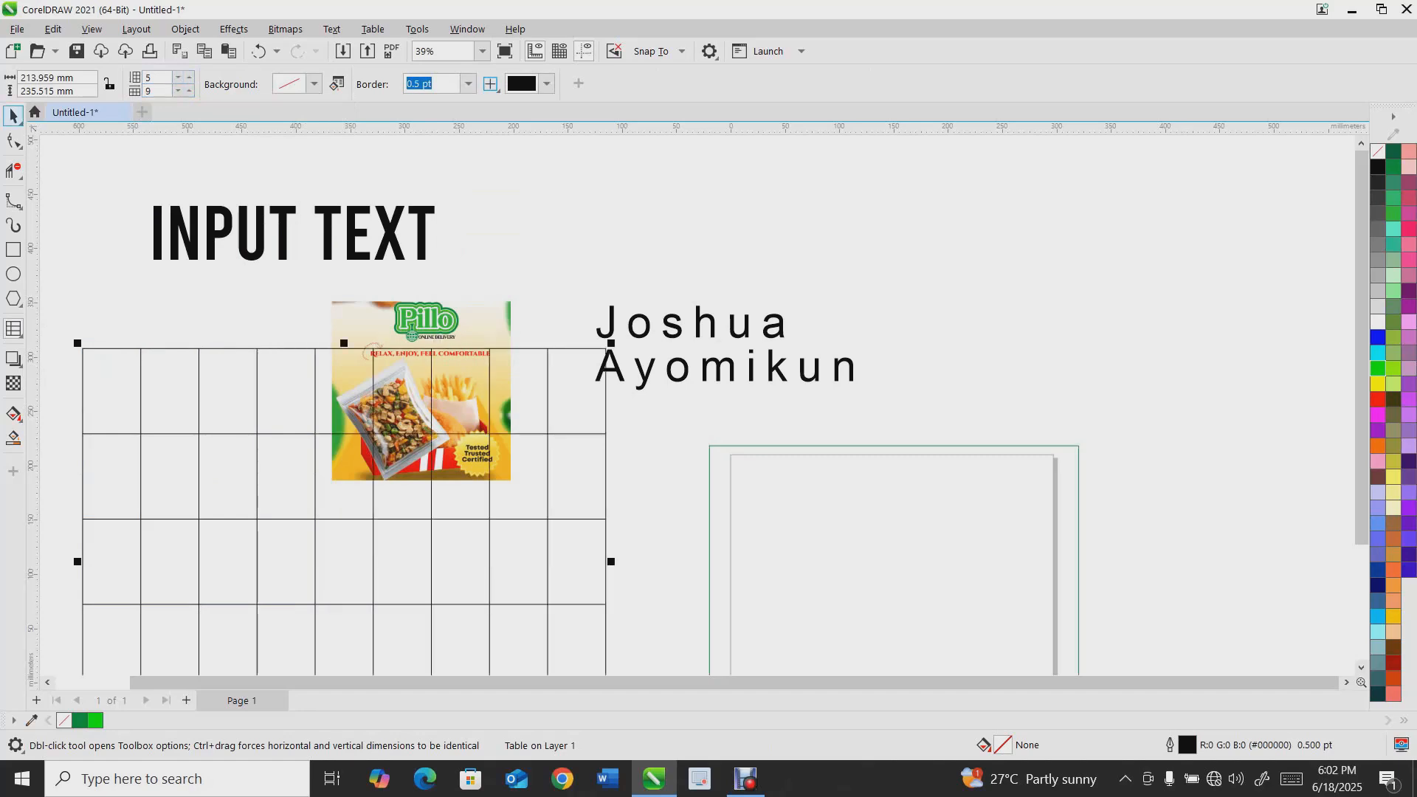
pyautogui.press('Delete')
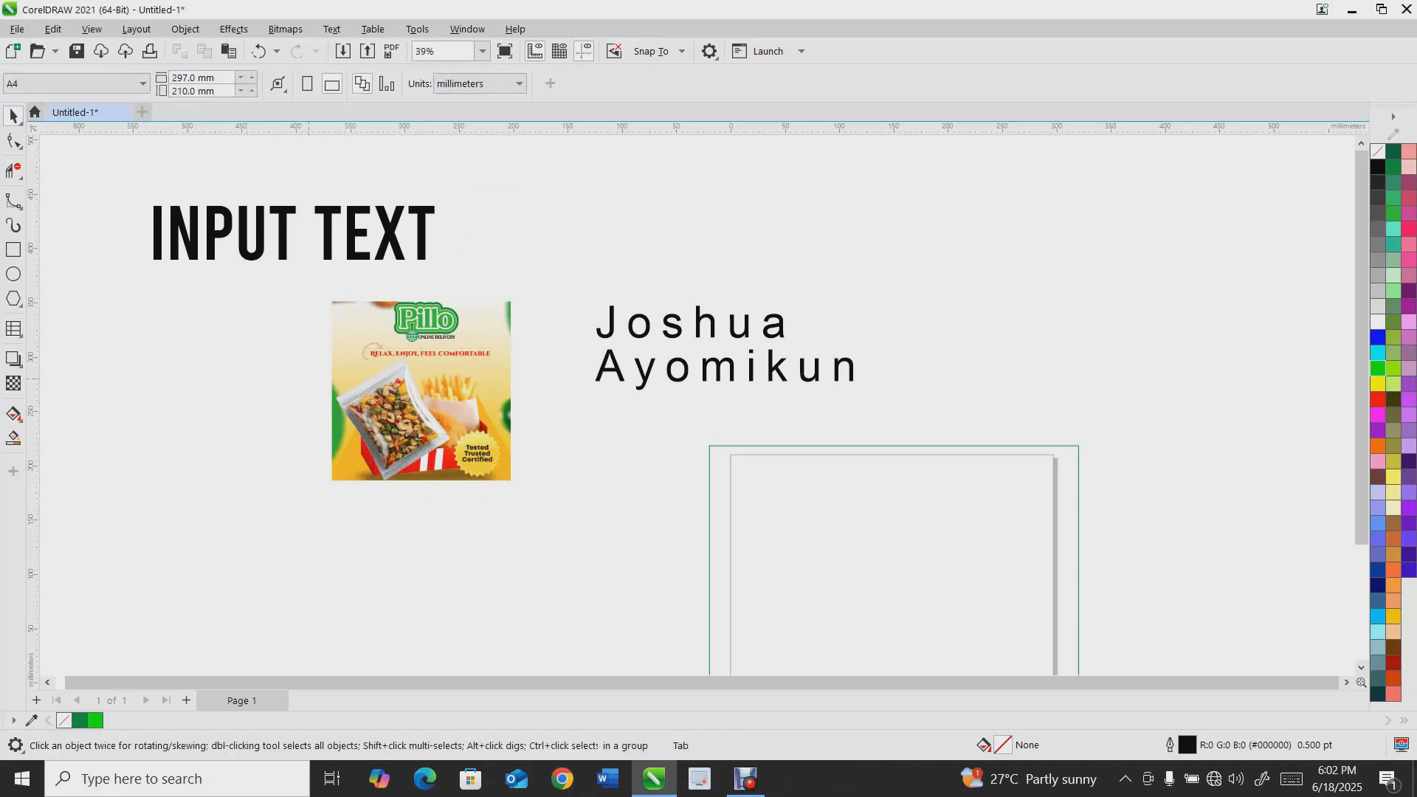
# Add a perspective drop shadow to the INPUT TEXT text with the Shadow tool
pyautogui.click(258, 210)
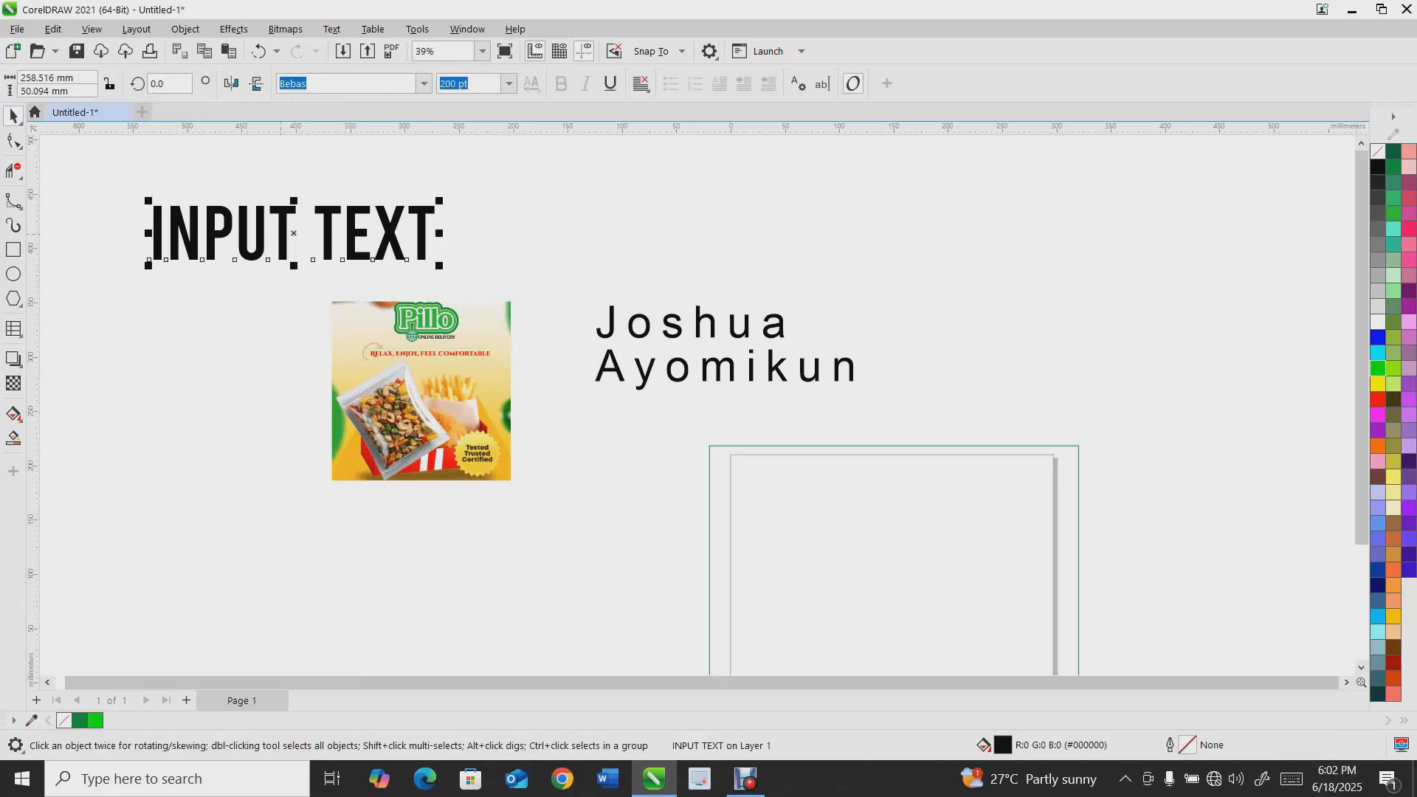
pyautogui.click(13, 359)
pyautogui.moveTo(152, 233); pyautogui.dragTo(546, 219)
pyautogui.moveTo(557, 218); pyautogui.dragTo(273, 341)
# Add a Small Glow drop shadow to the food package image, then delete that shadow
pyautogui.click(416, 411)
pyautogui.moveTo(421, 391); pyautogui.dragTo(282, 480)
pyautogui.click(46, 83)
pyautogui.click(30, 219)
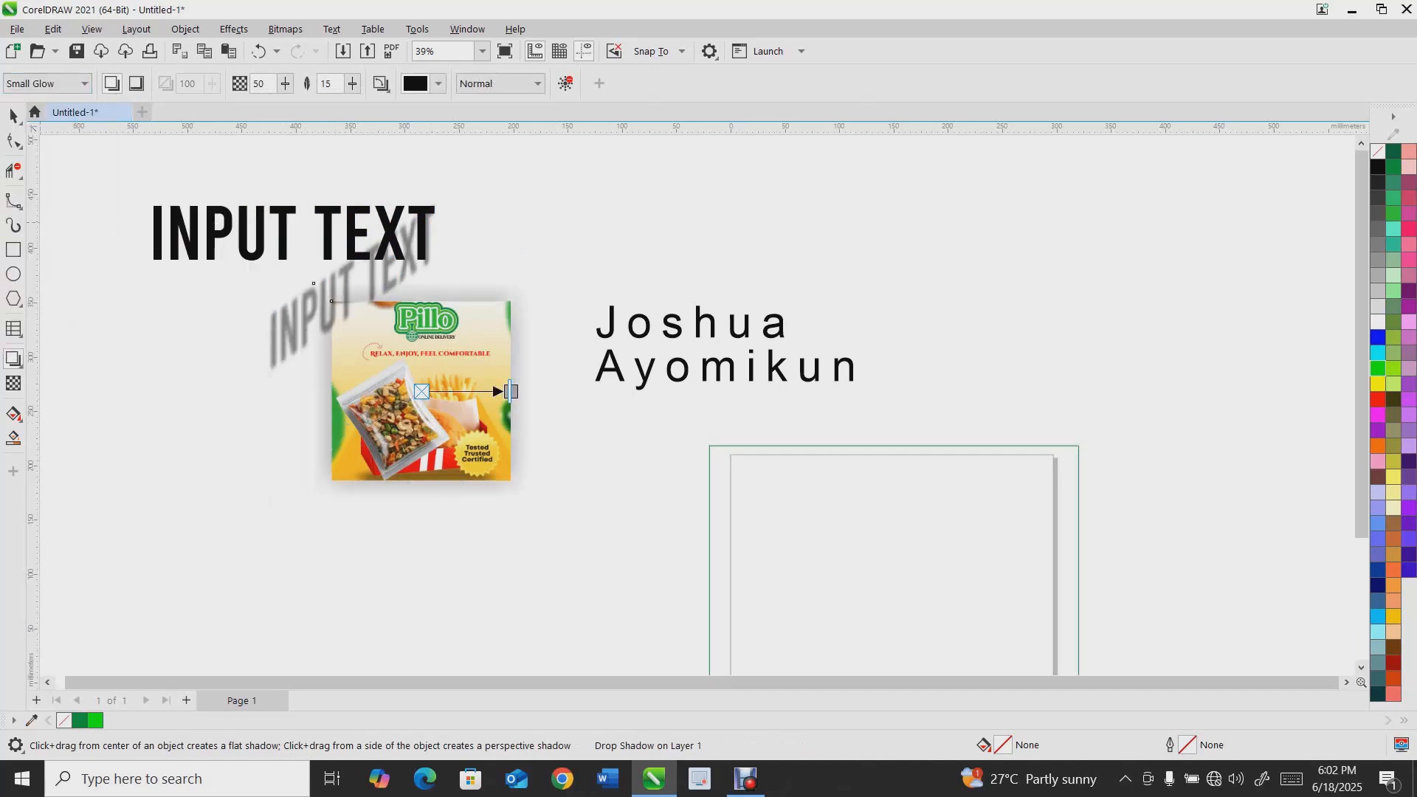
pyautogui.click(13, 116)
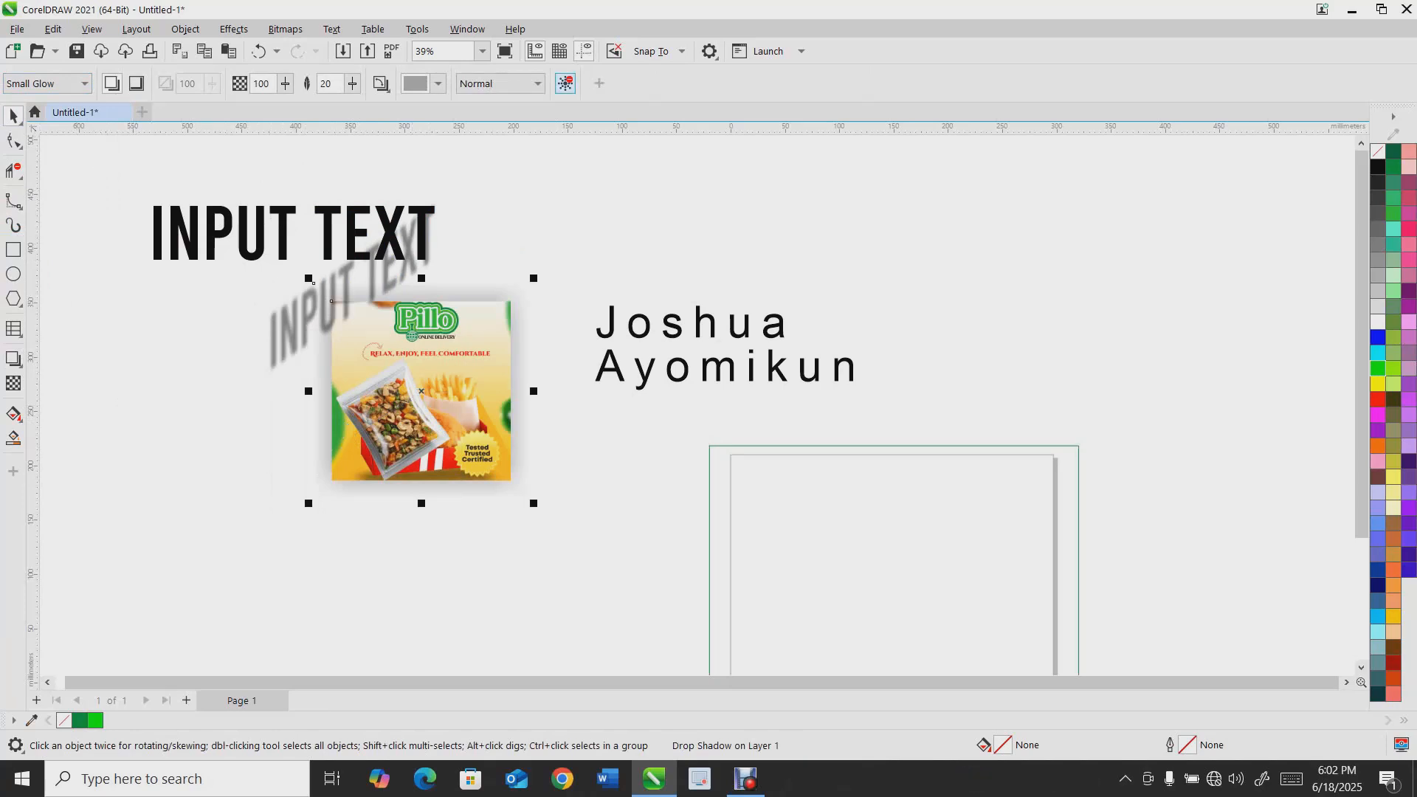
pyautogui.press('Delete')
# Break the text's drop shadow apart from the text
pyautogui.click(327, 231)
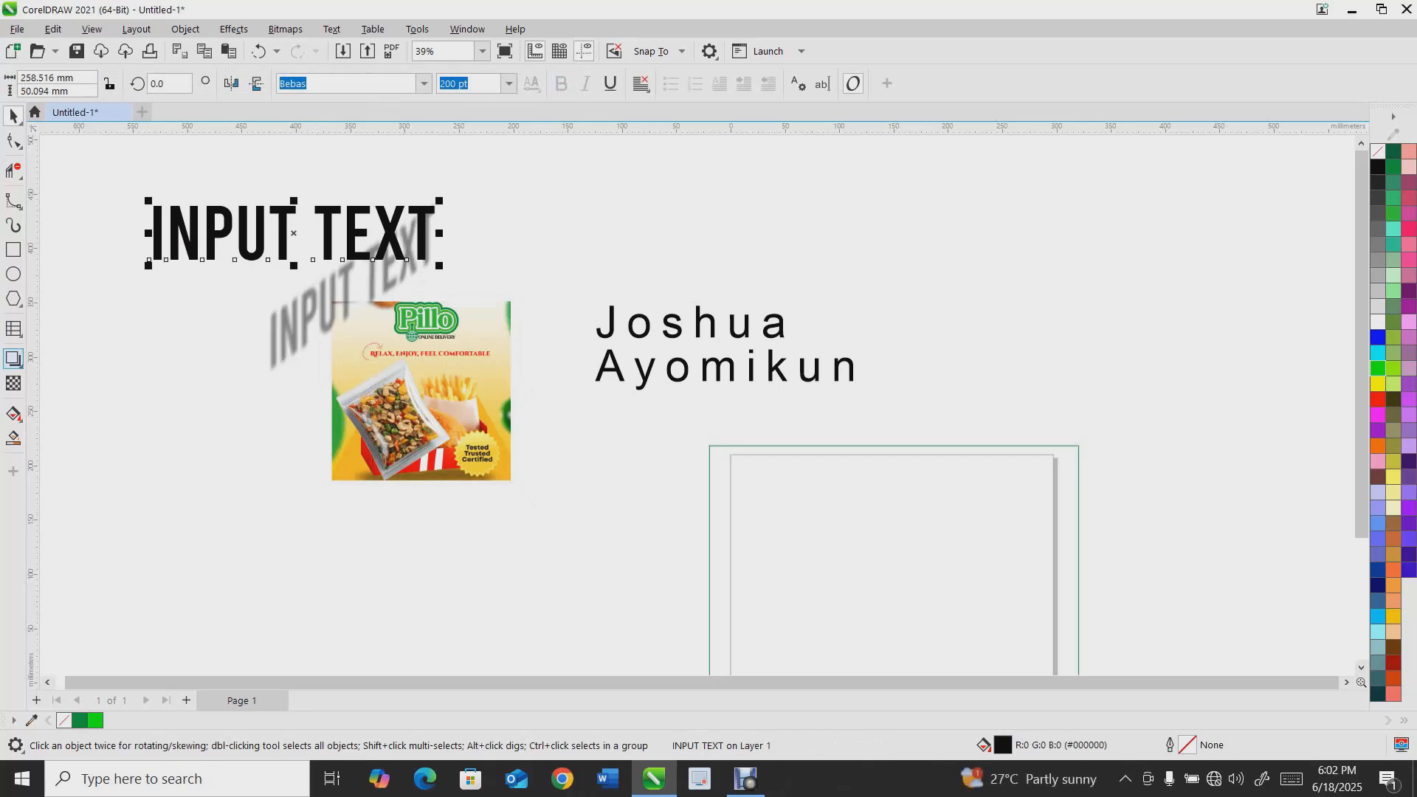
pyautogui.click(13, 360)
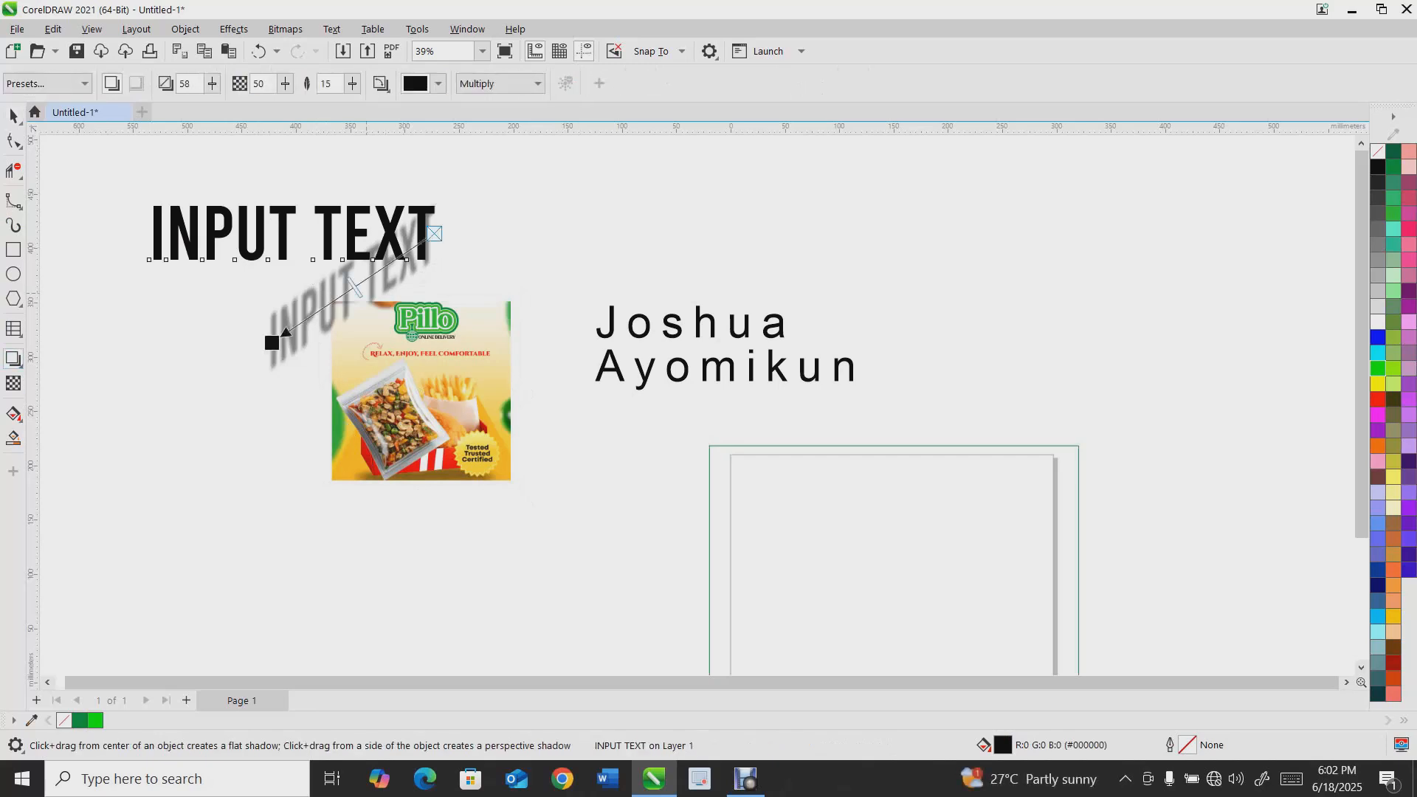
pyautogui.rightClick(347, 306)
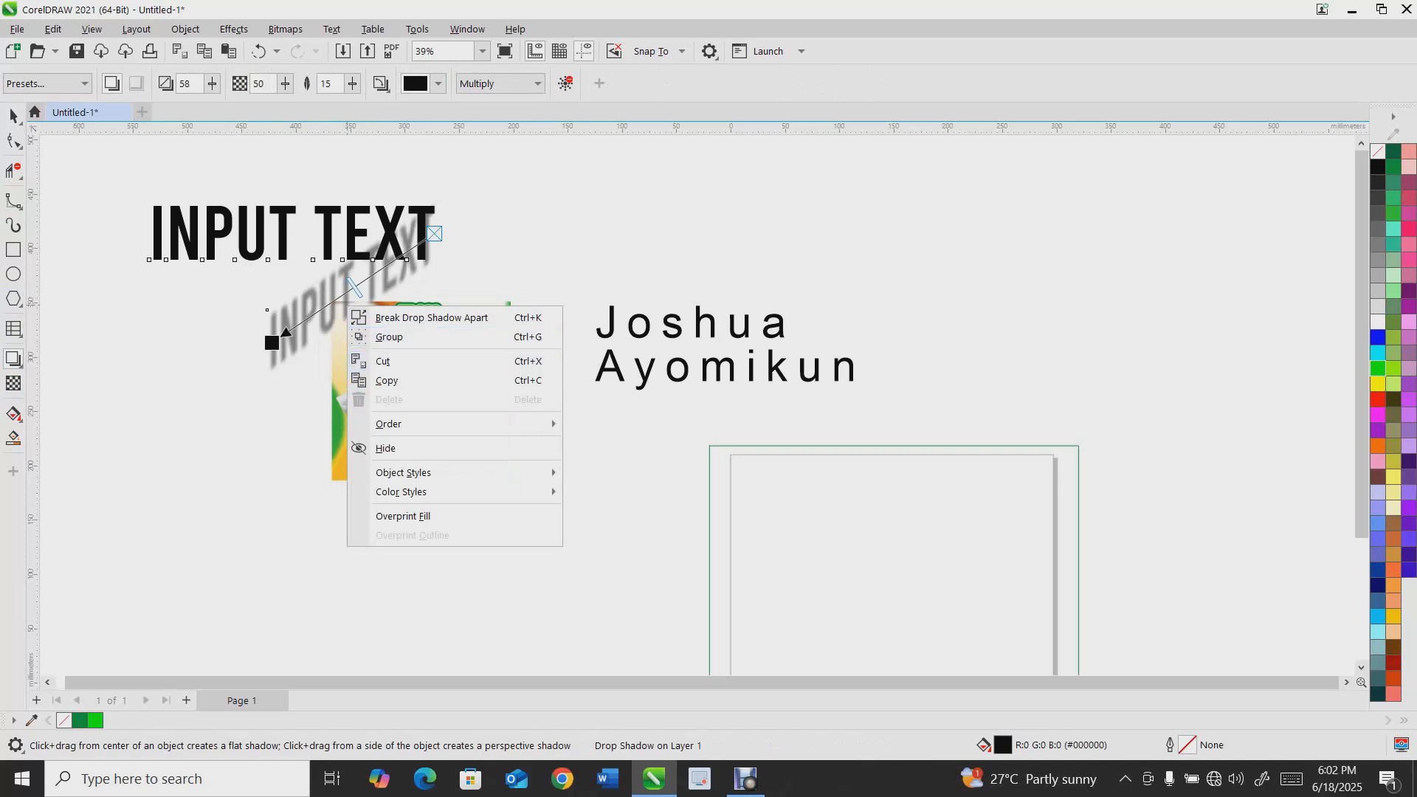
pyautogui.click(413, 318)
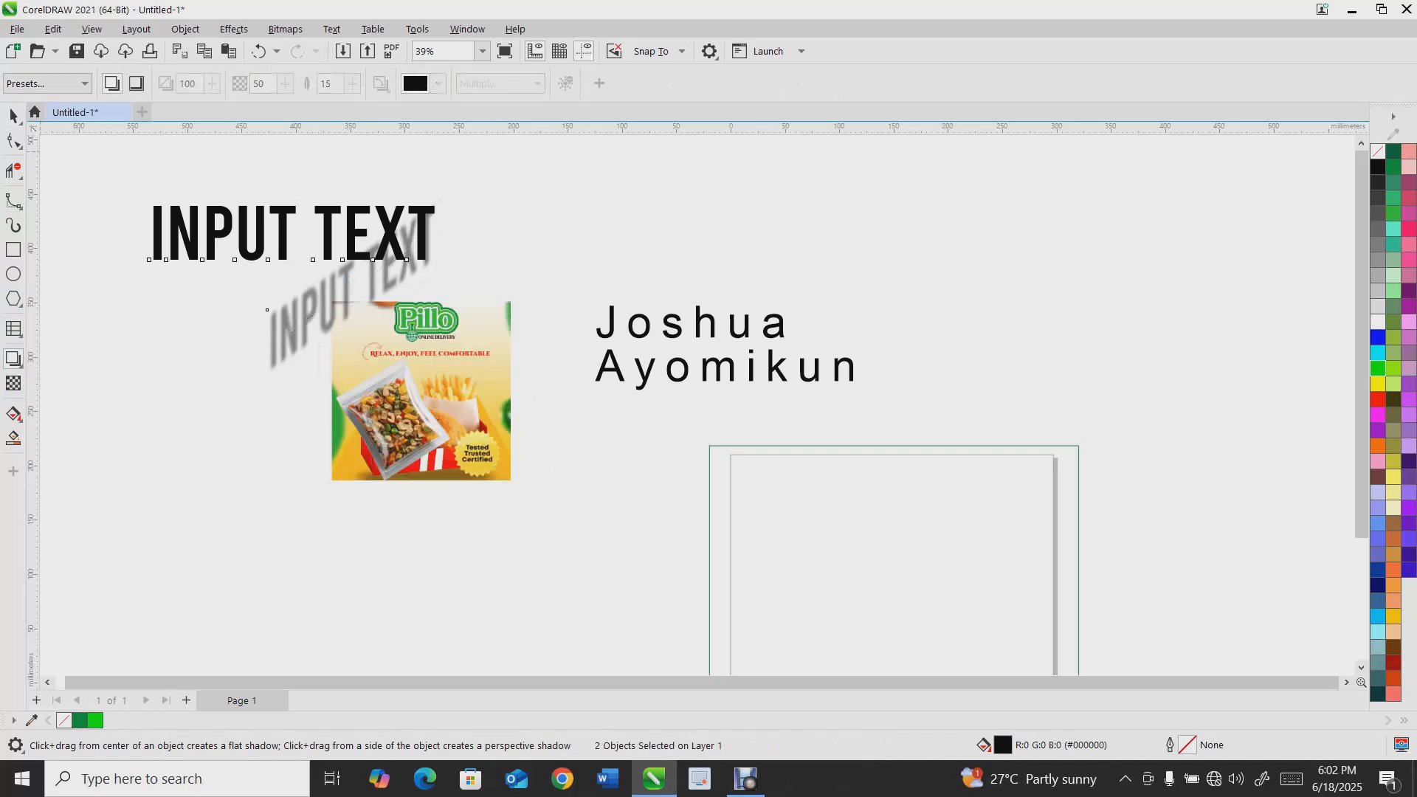
# Select the separated shadow and delete it
pyautogui.click(13, 116)
pyautogui.click(200, 340)
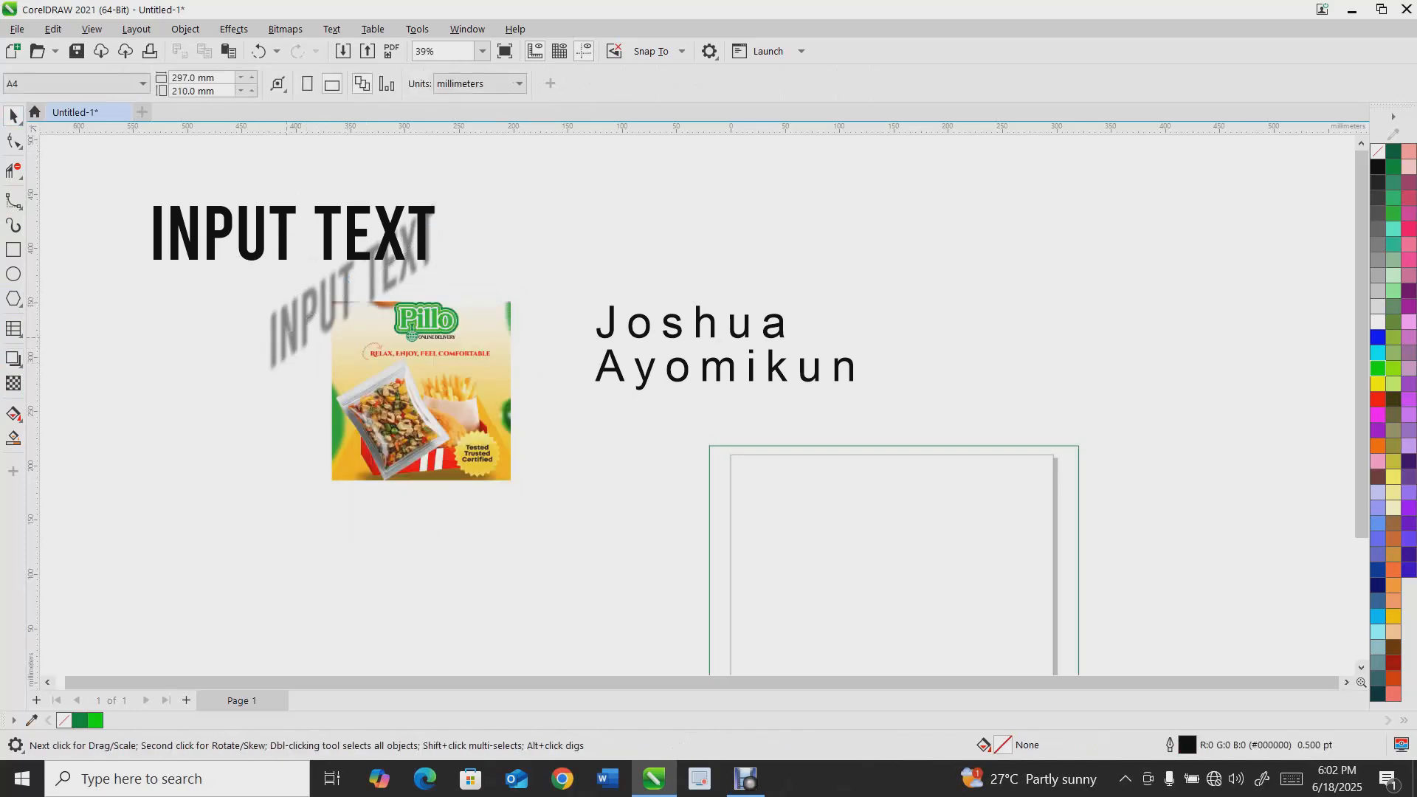
pyautogui.moveTo(287, 338); pyautogui.dragTo(266, 399)
pyautogui.press('Delete')
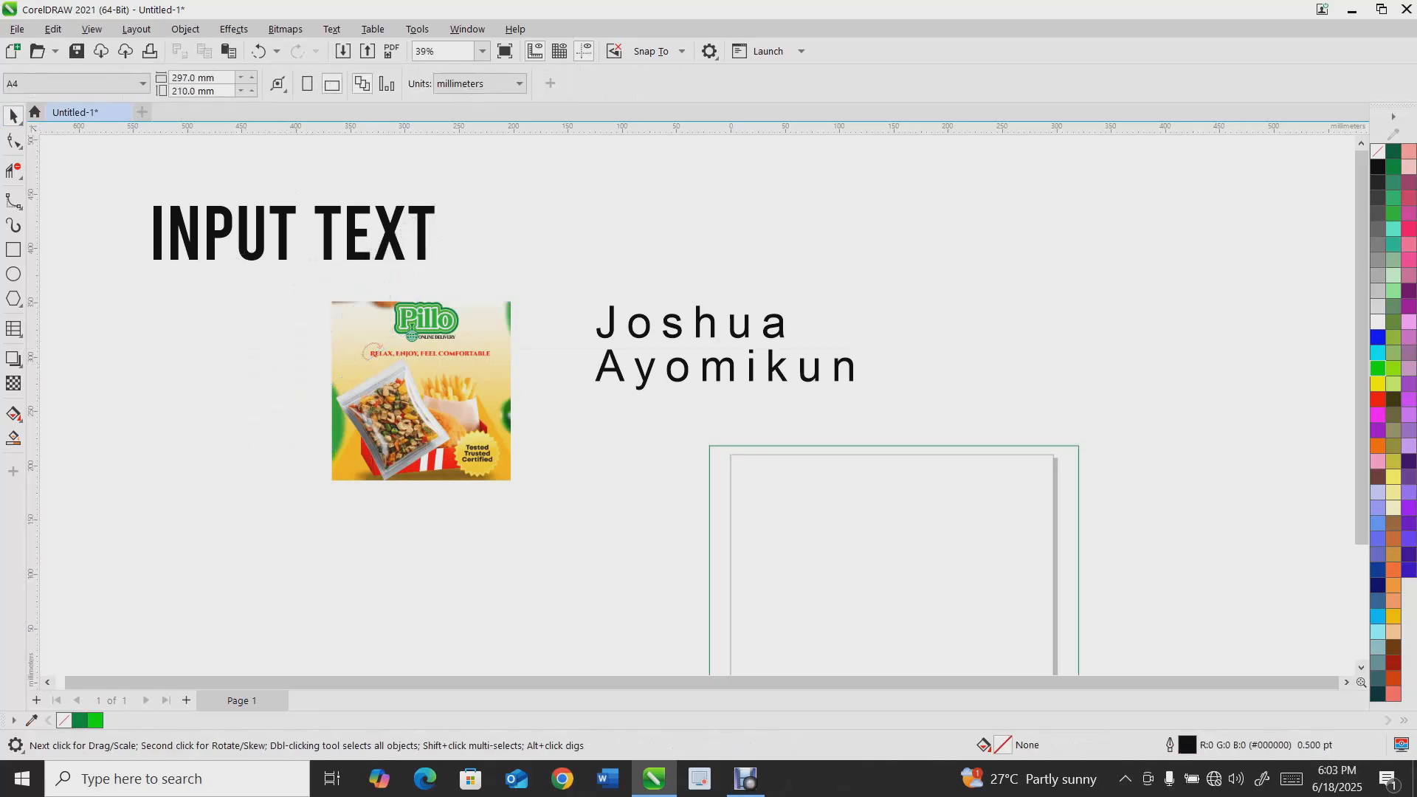
# Draw a circle to the left of the image with the Ellipse tool and adjust its position
pyautogui.click(20, 365)
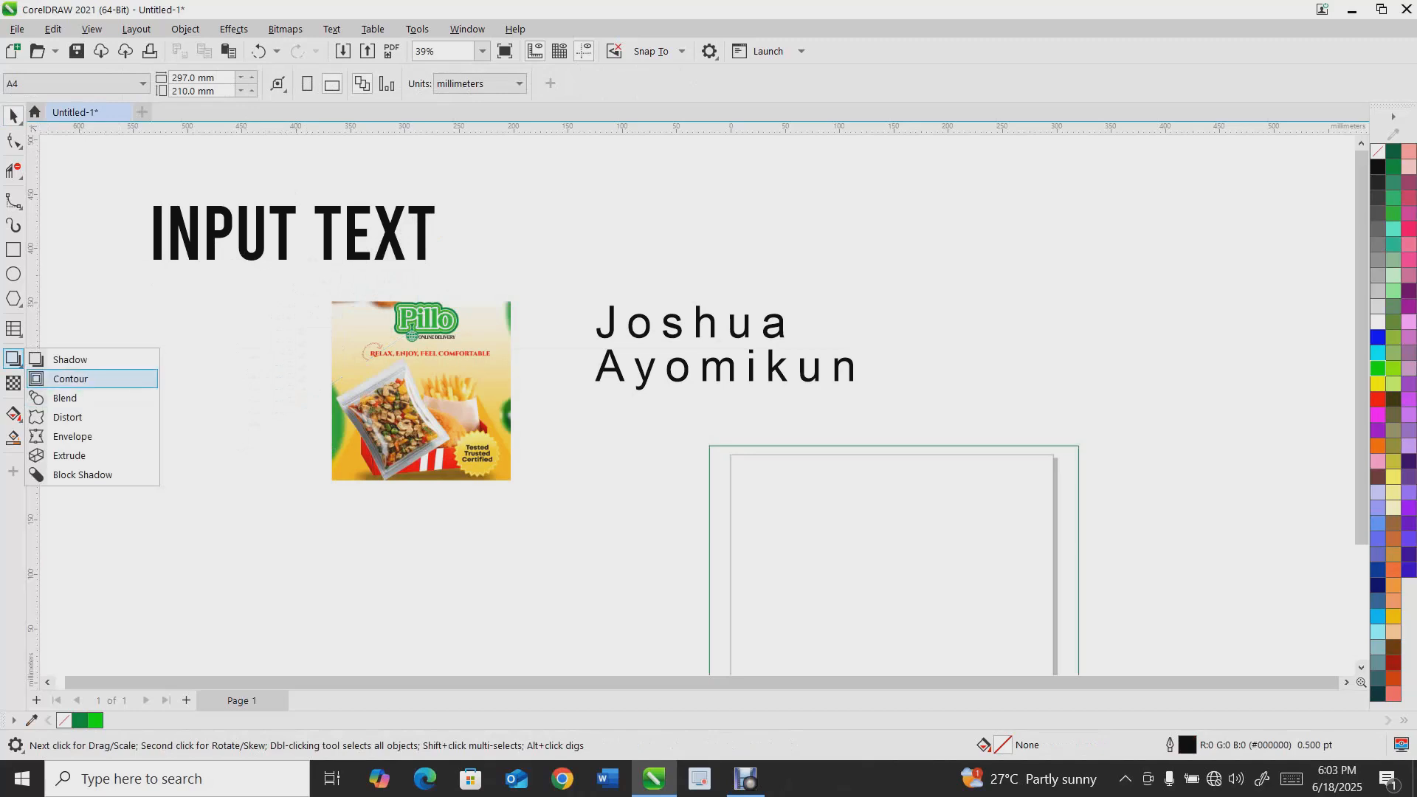
pyautogui.click(70, 378)
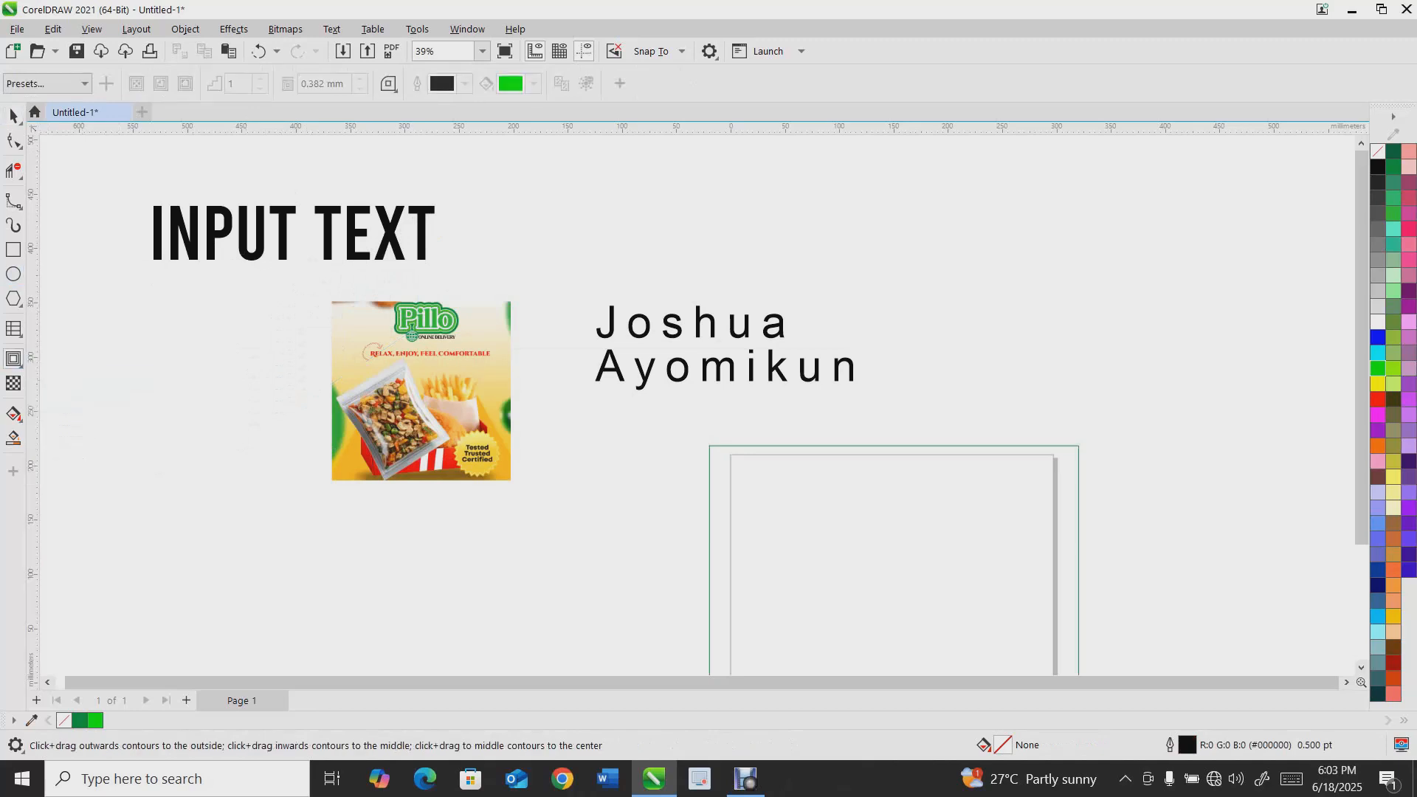
pyautogui.press('F7')
pyautogui.moveTo(152, 374); pyautogui.dragTo(302, 523)
pyautogui.press('space')
pyautogui.moveTo(227, 374); pyautogui.dragTo(202, 303)
pyautogui.moveTo(284, 461); pyautogui.dragTo(260, 443)
pyautogui.rightClick(260, 443)
pyautogui.hotkey('ctrl', 'z')
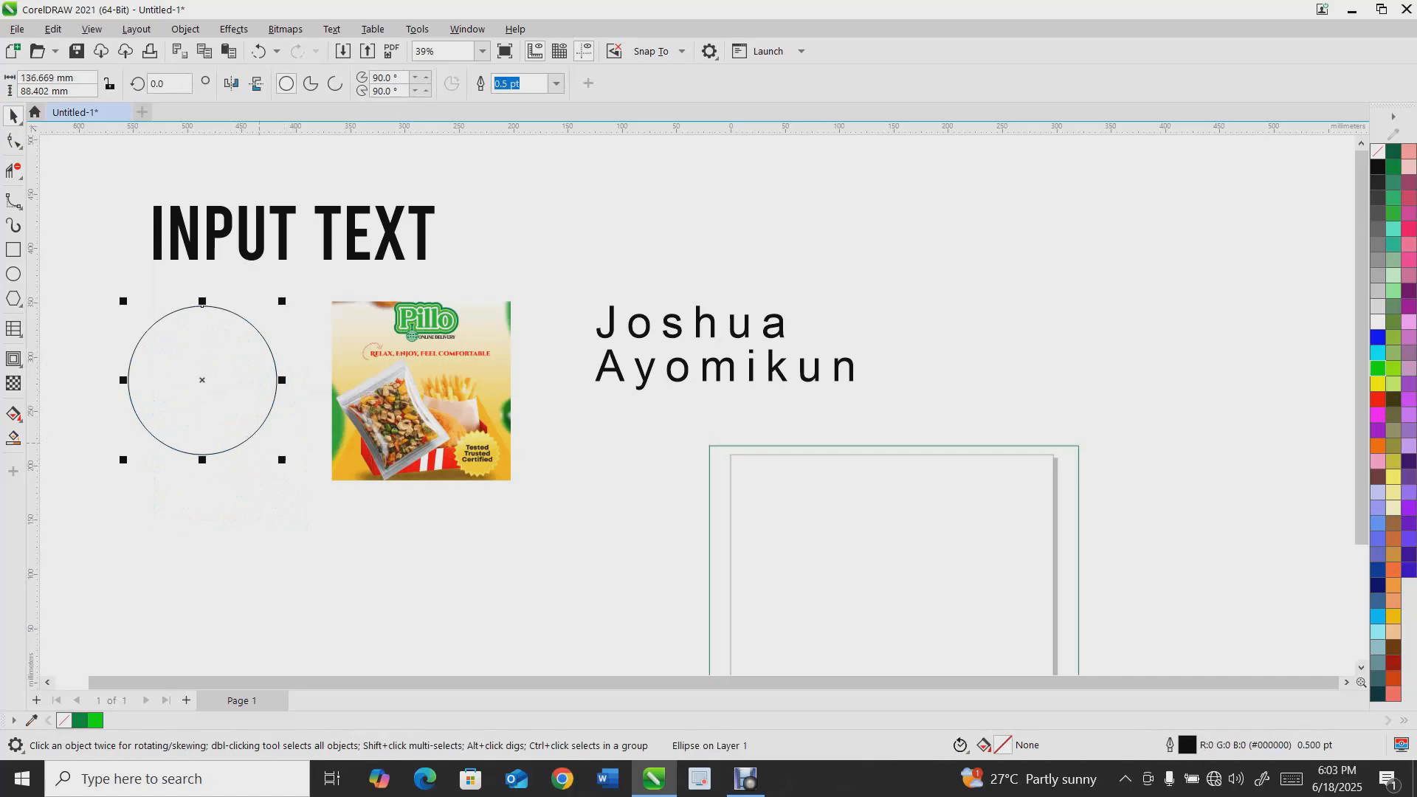
# Add an outward contour of six steps to the circle with the Contour tool, then undo it
pyautogui.click(13, 359)
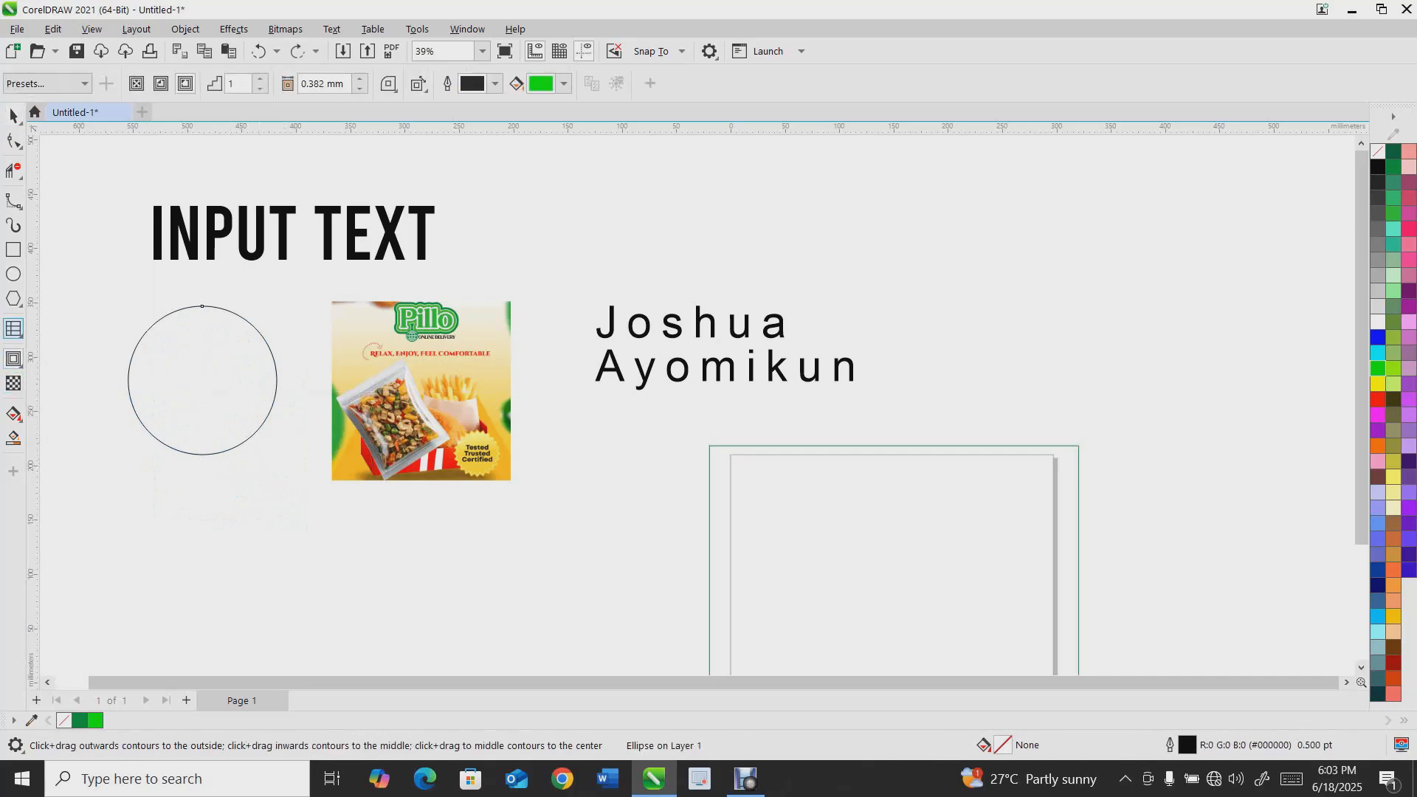
pyautogui.moveTo(202, 455); pyautogui.dragTo(202, 485)
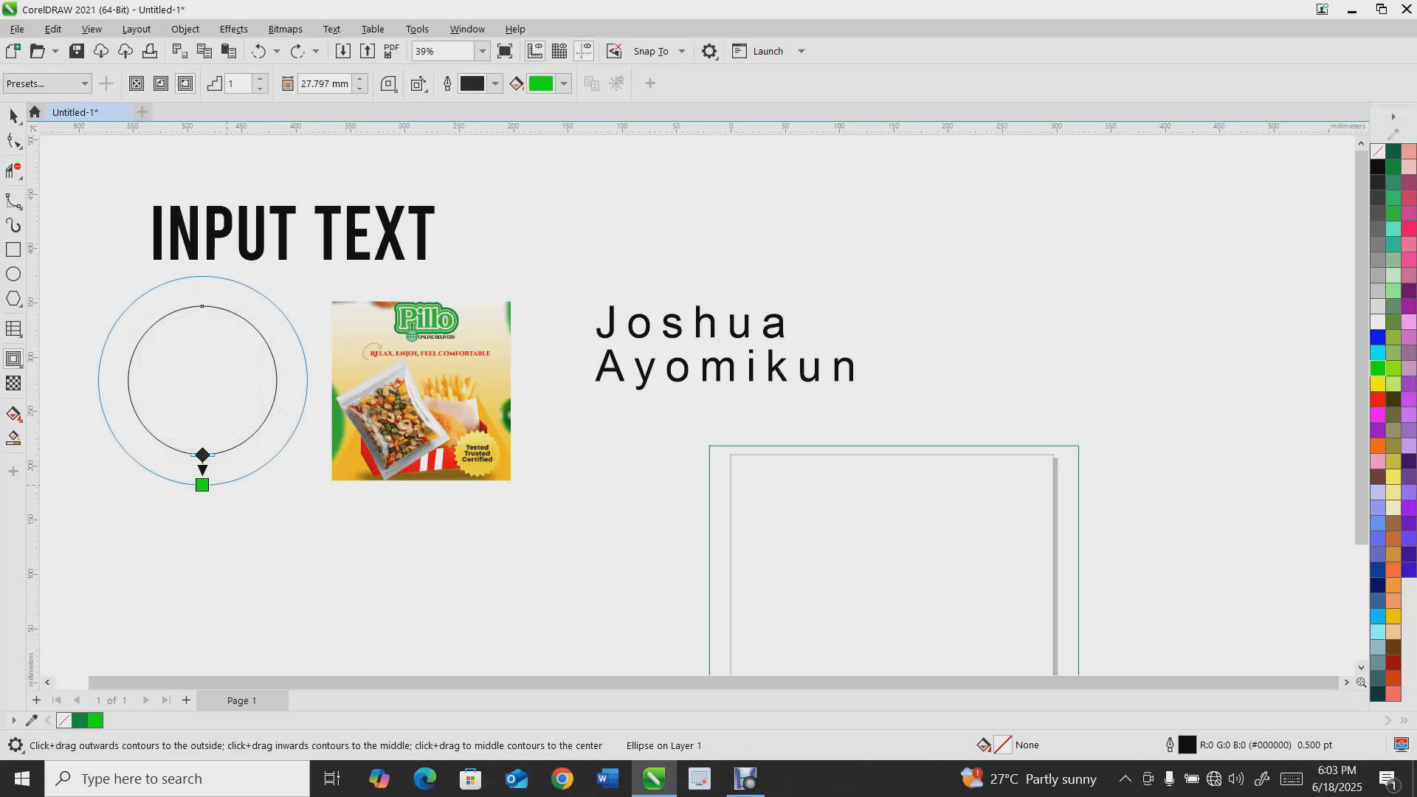
pyautogui.moveTo(202, 485); pyautogui.dragTo(202, 633)
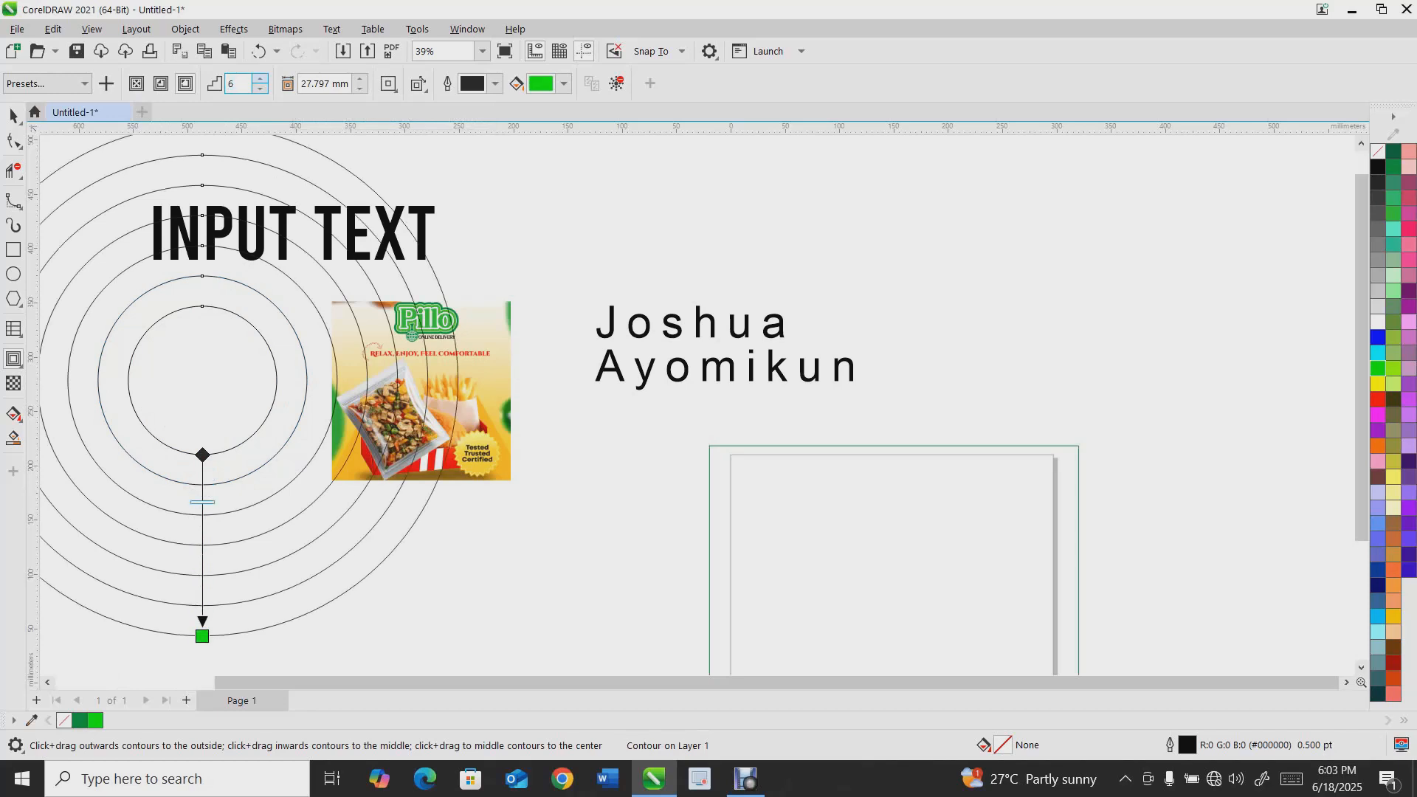
pyautogui.hotkey('ctrl', 'z')
pyautogui.hotkey('ctrl', 'z')
pyautogui.hotkey('ctrl', 'z')
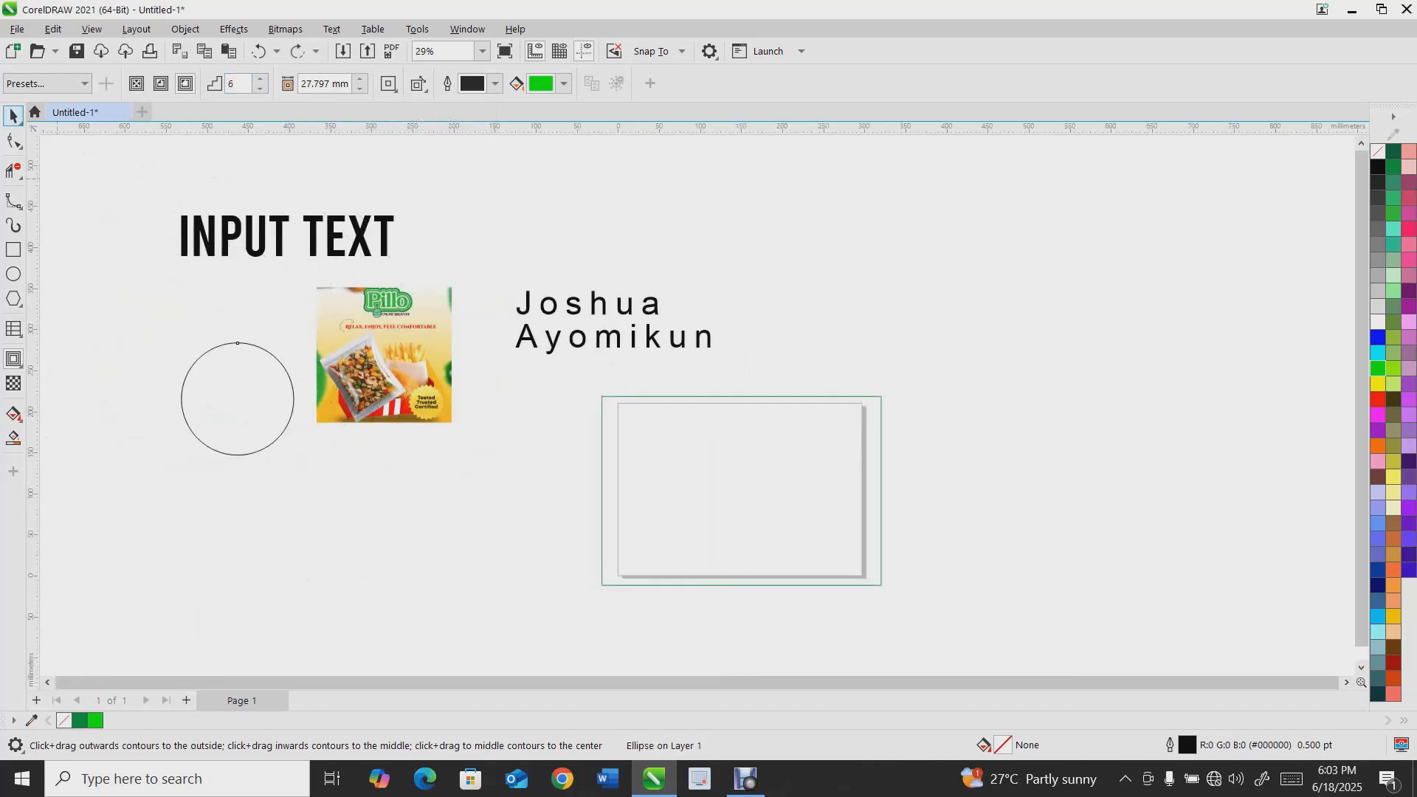
pyautogui.click(13, 116)
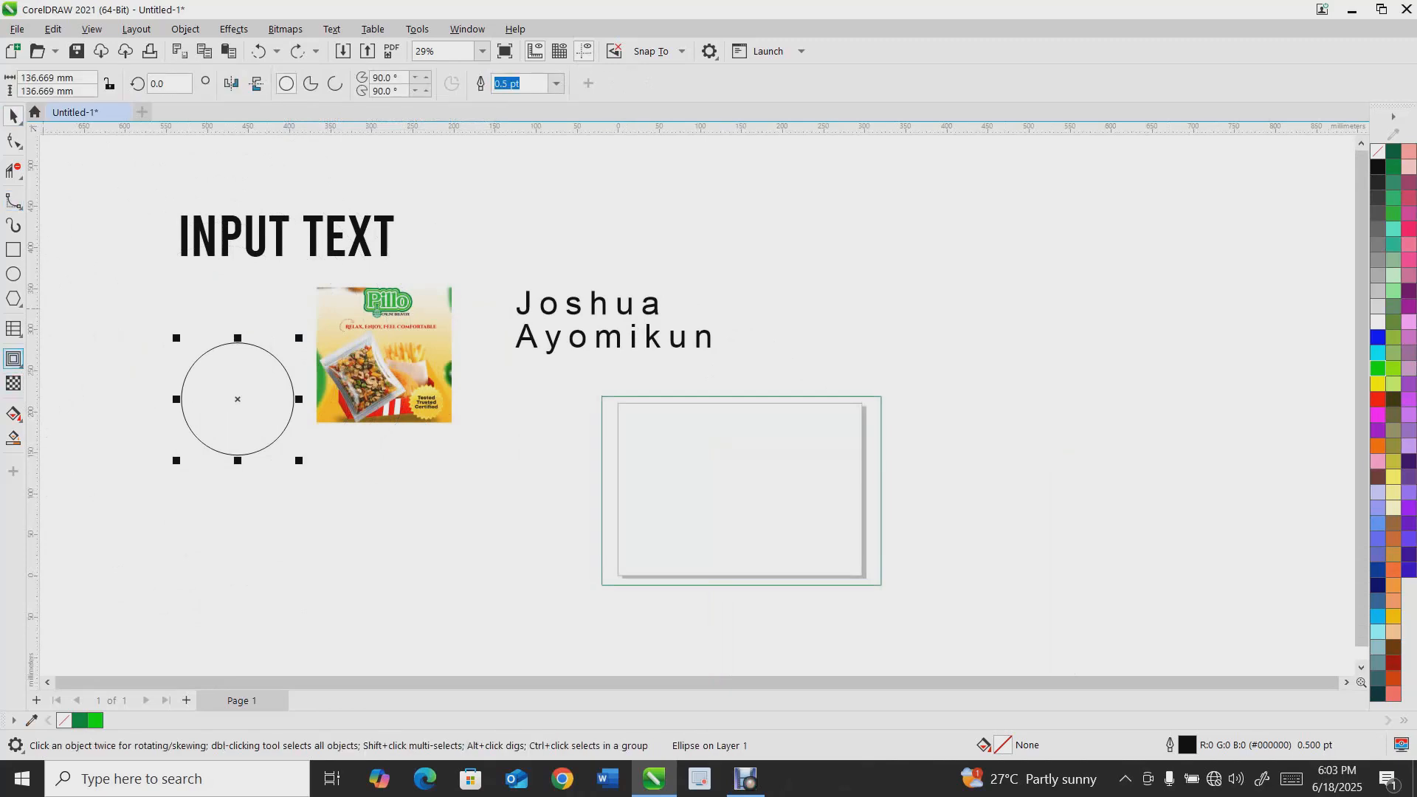
pyautogui.click(14, 359)
pyautogui.moveTo(238, 344); pyautogui.dragTo(238, 177)
pyautogui.hotkey('ctrl', 'z')
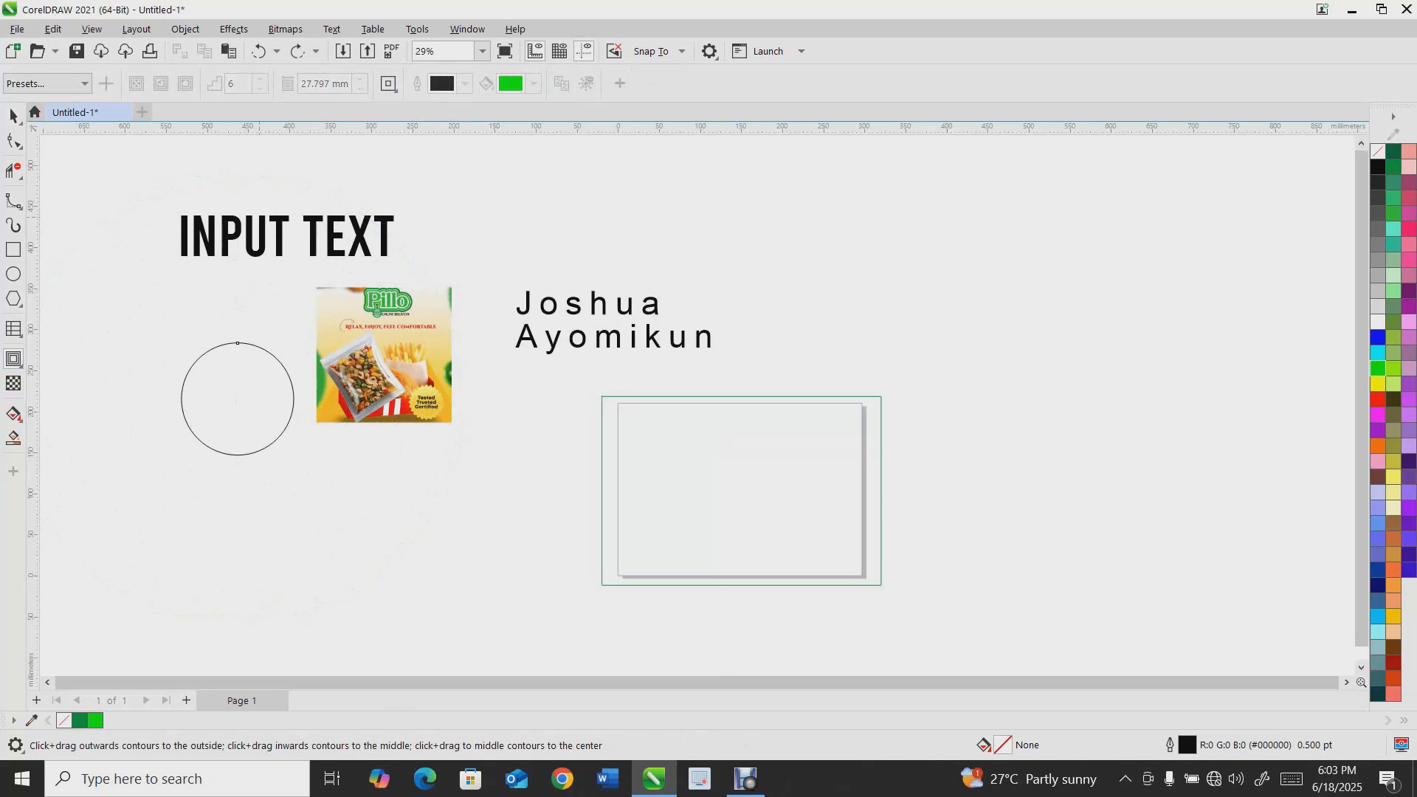
# Apply an outward contour to the INPUT TEXT title and reduce it to 2 steps
pyautogui.click(288, 214)
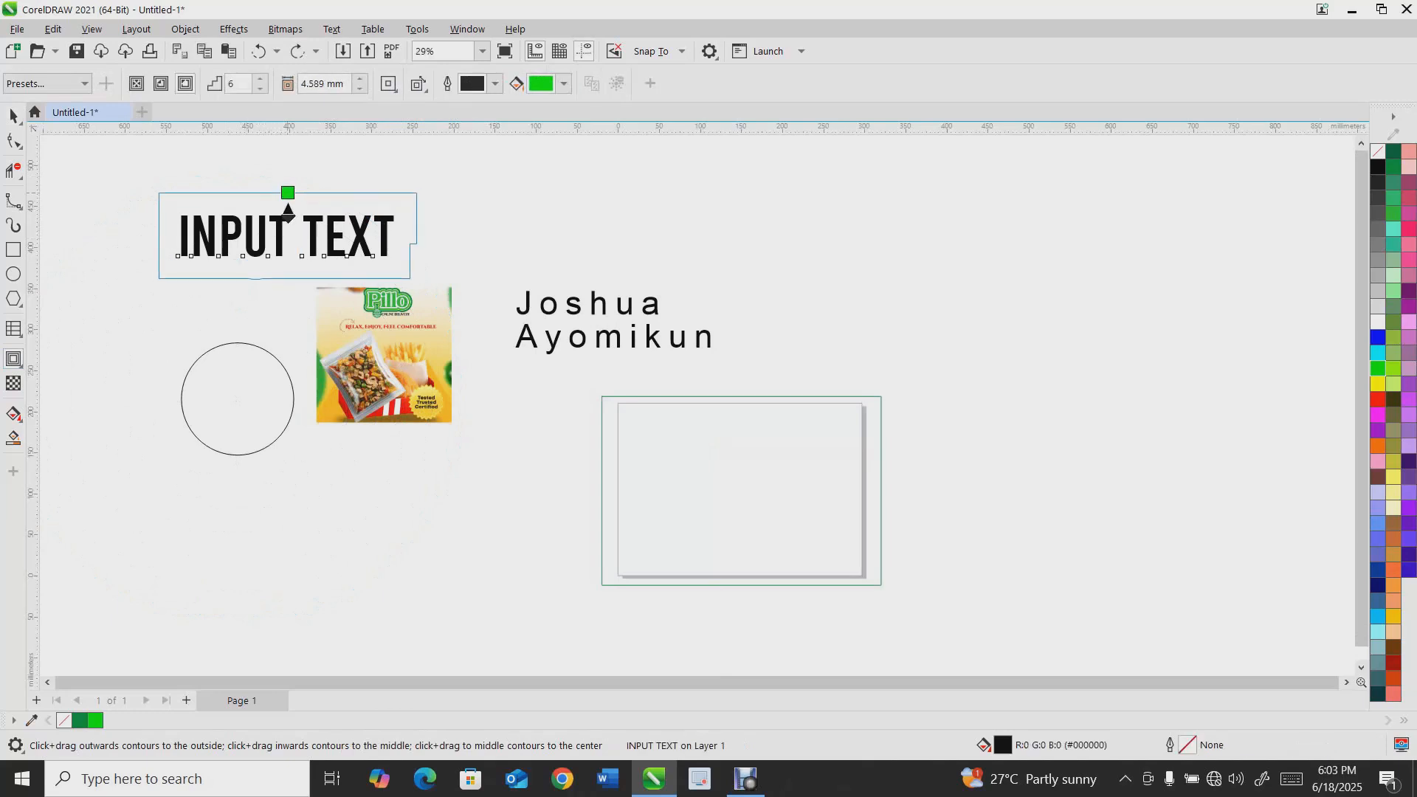
pyautogui.moveTo(288, 215); pyautogui.dragTo(288, 195)
pyautogui.scroll(1, 277, 220)
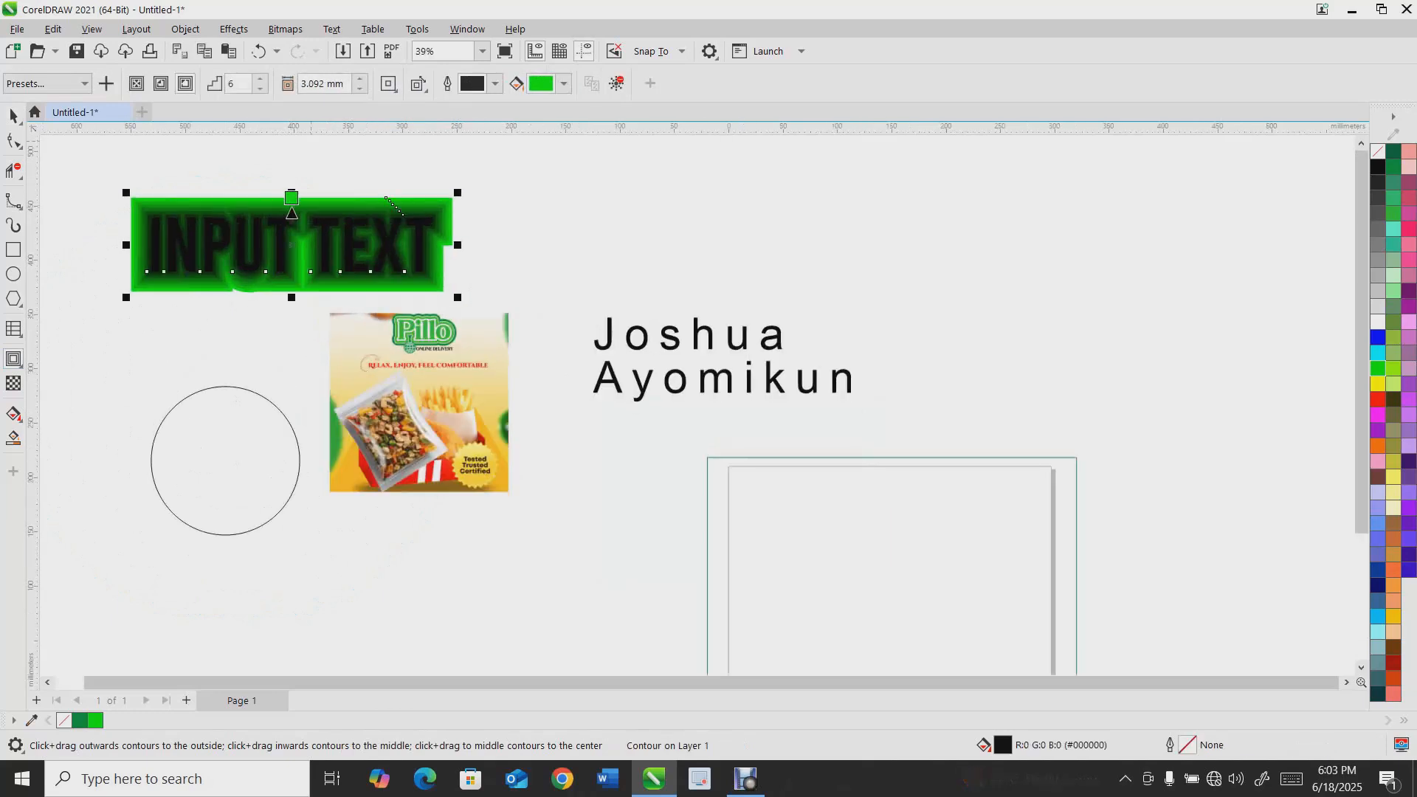
pyautogui.click(260, 89)
pyautogui.click(260, 88)
pyautogui.click(260, 88)
pyautogui.click(260, 88)
pyautogui.scroll(1, 254, 184)
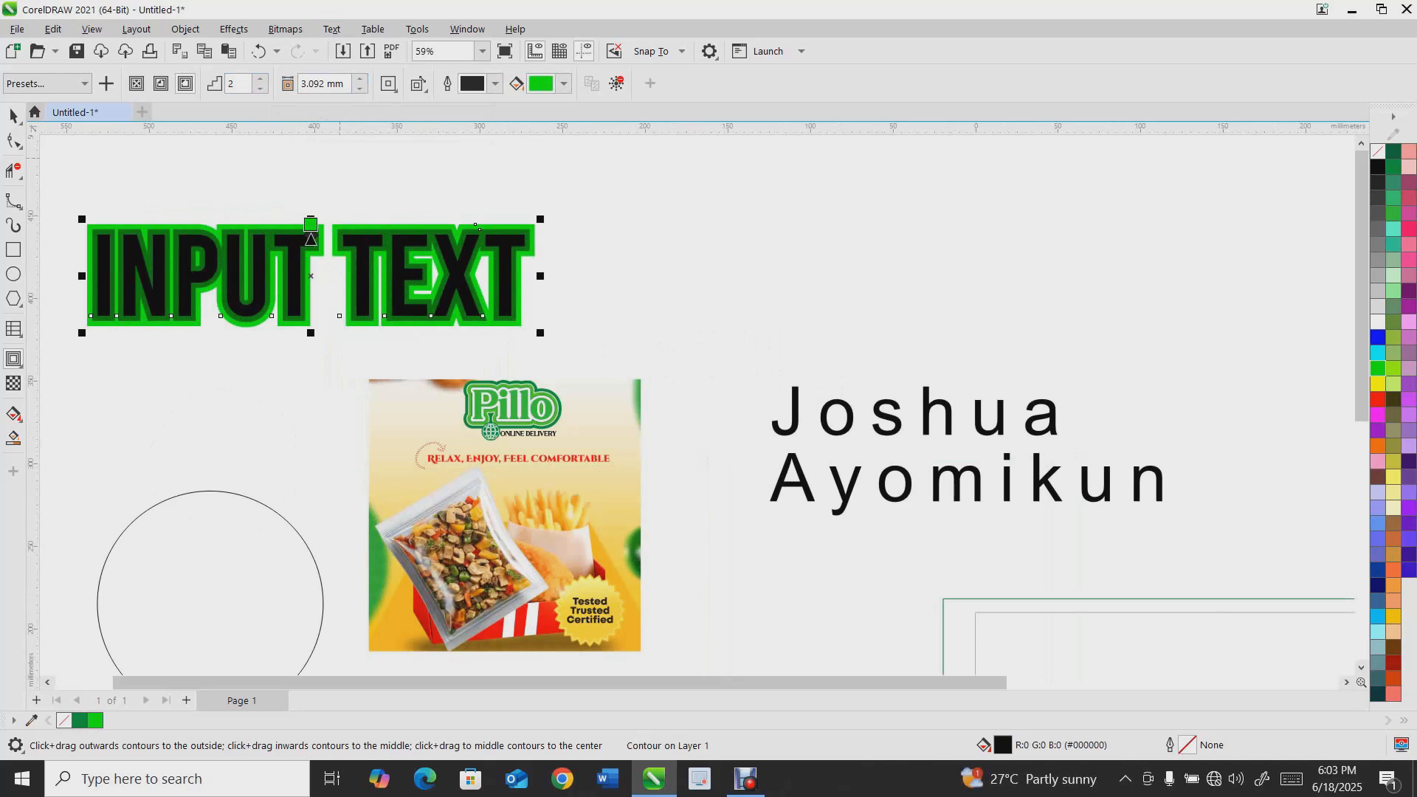
pyautogui.click(260, 88)
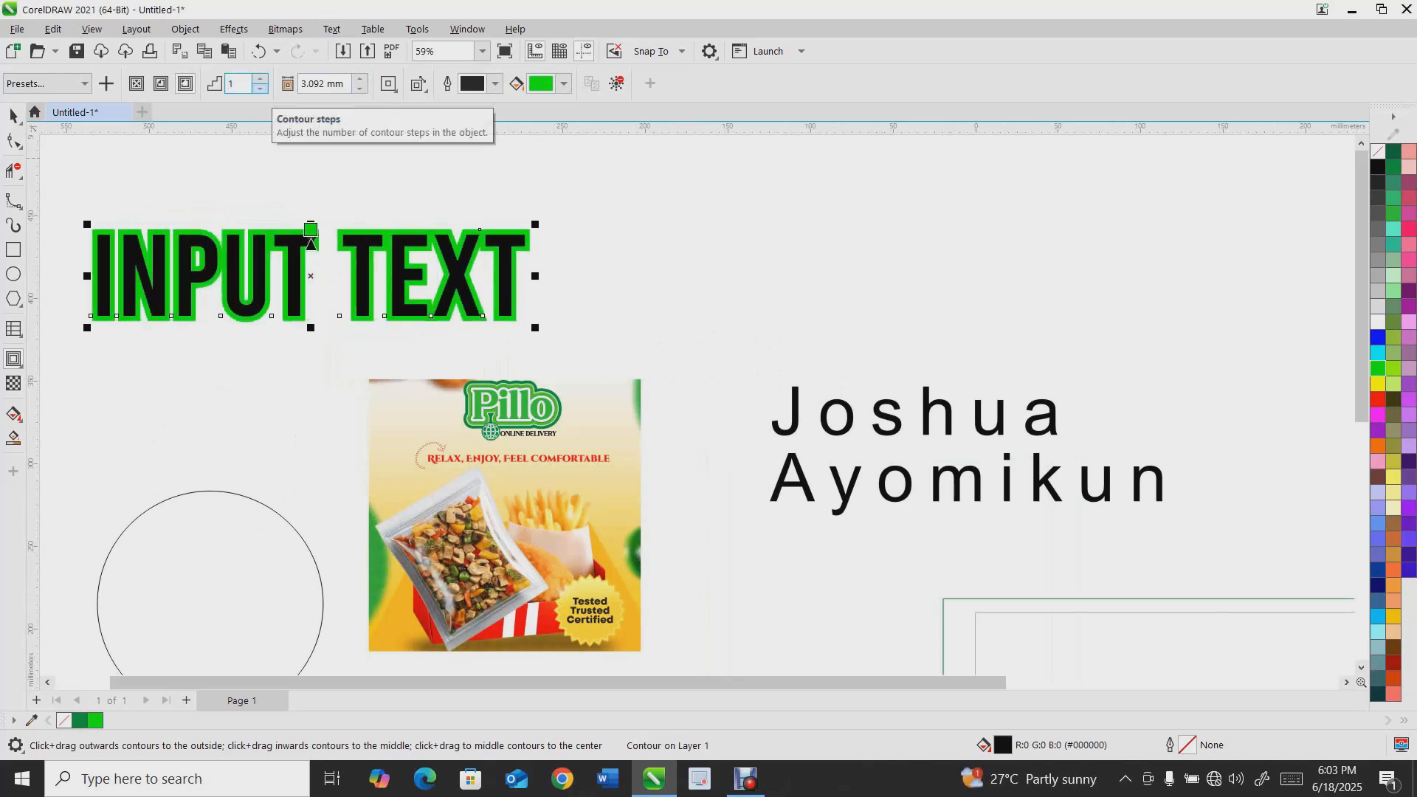
pyautogui.click(260, 78)
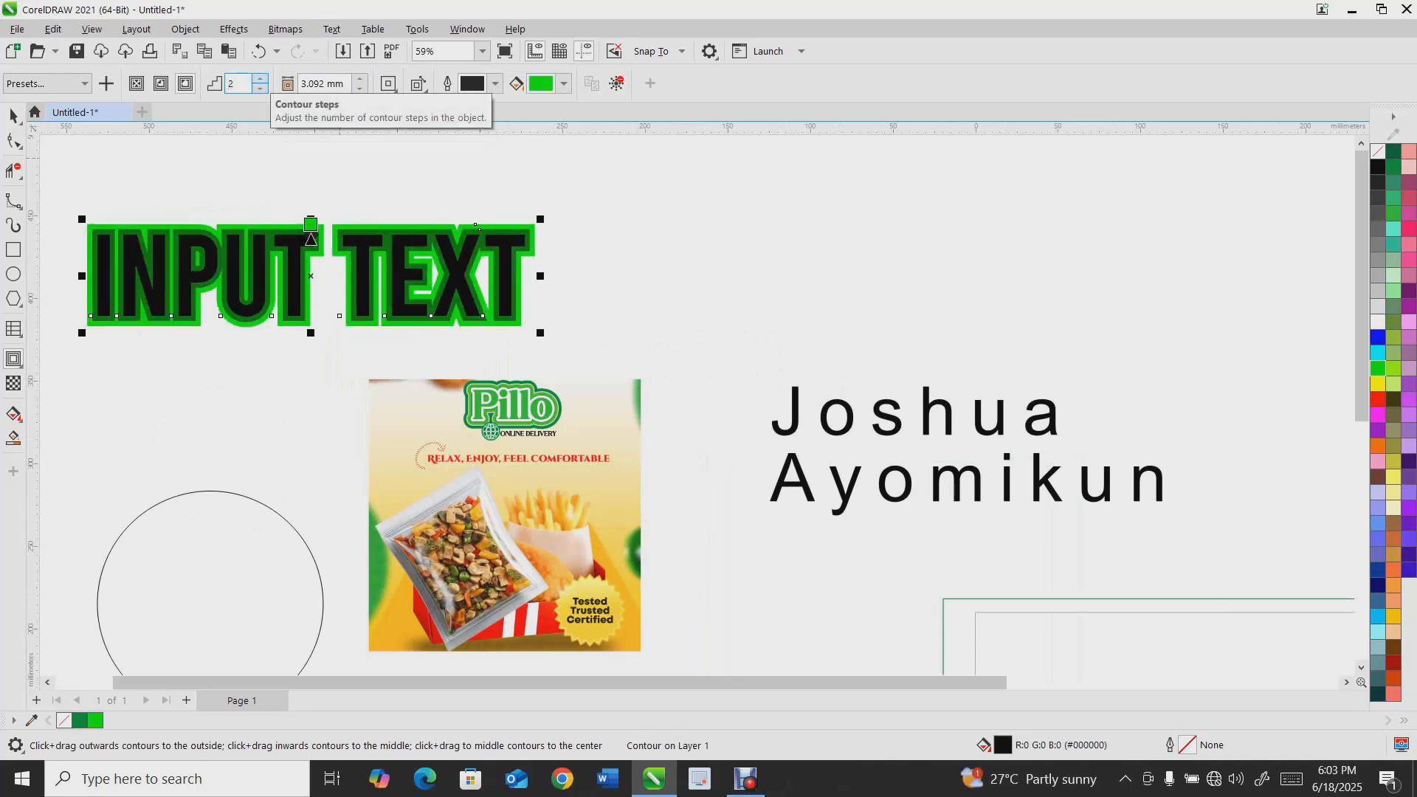
# Break the contour apart from the title text and ungroup the contour rings
pyautogui.press('space')
pyautogui.rightClick(314, 232)
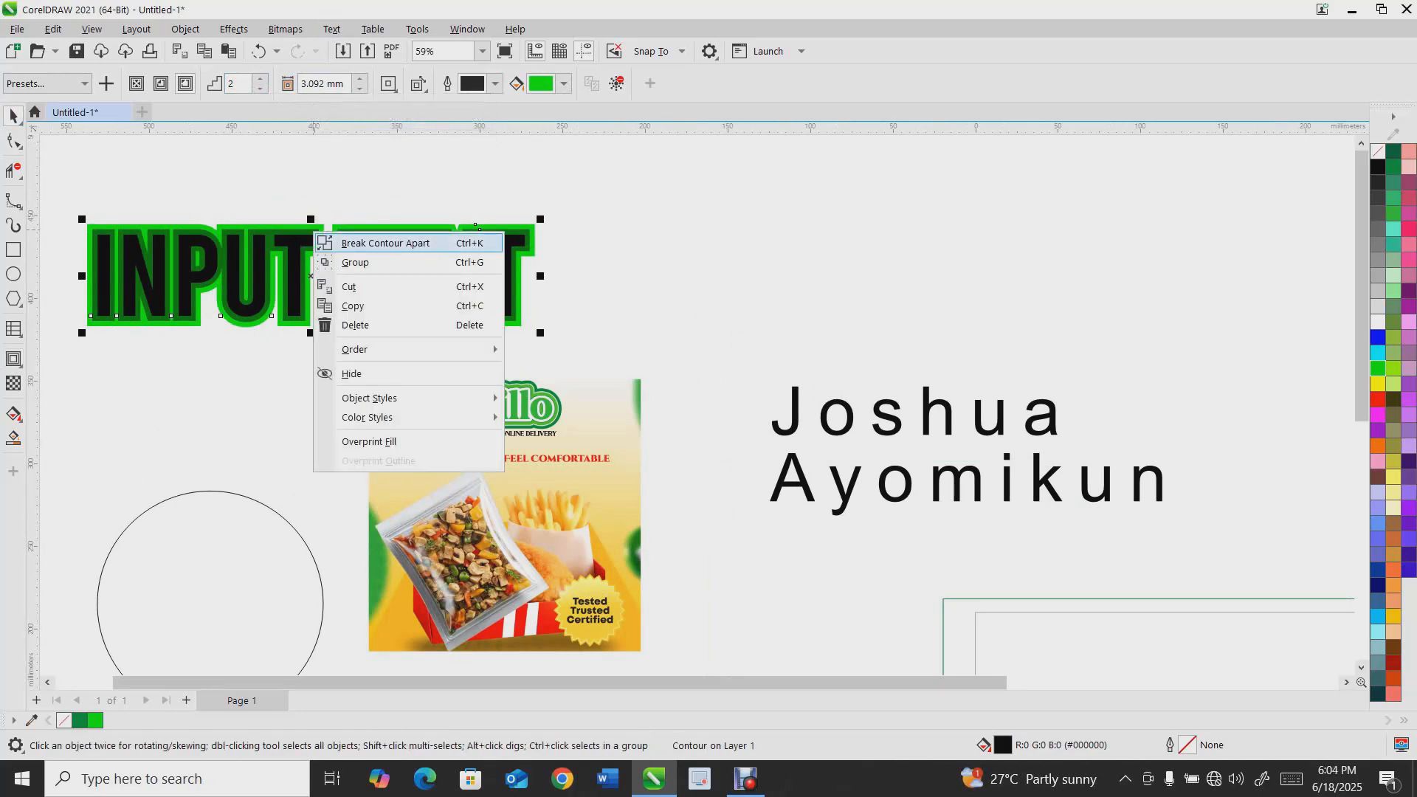
pyautogui.click(385, 242)
pyautogui.press('Escape')
pyautogui.moveTo(313, 225); pyautogui.dragTo(370, 146)
pyautogui.hotkey('ctrl', 'z')
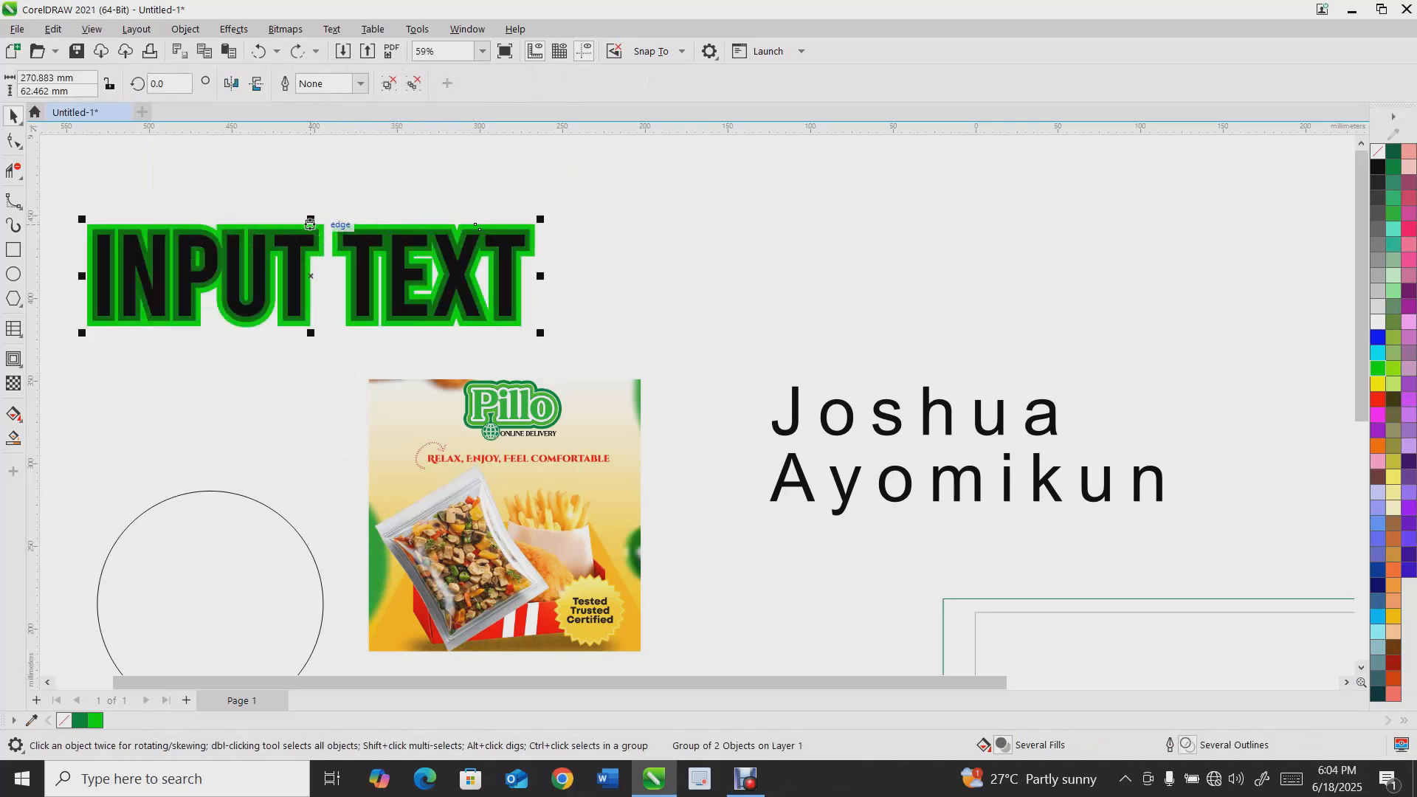
pyautogui.rightClick(311, 228)
pyautogui.click(364, 277)
pyautogui.press('Escape')
# Fill the outer contour ring pink and the inner contour ring yellow
pyautogui.click(425, 292)
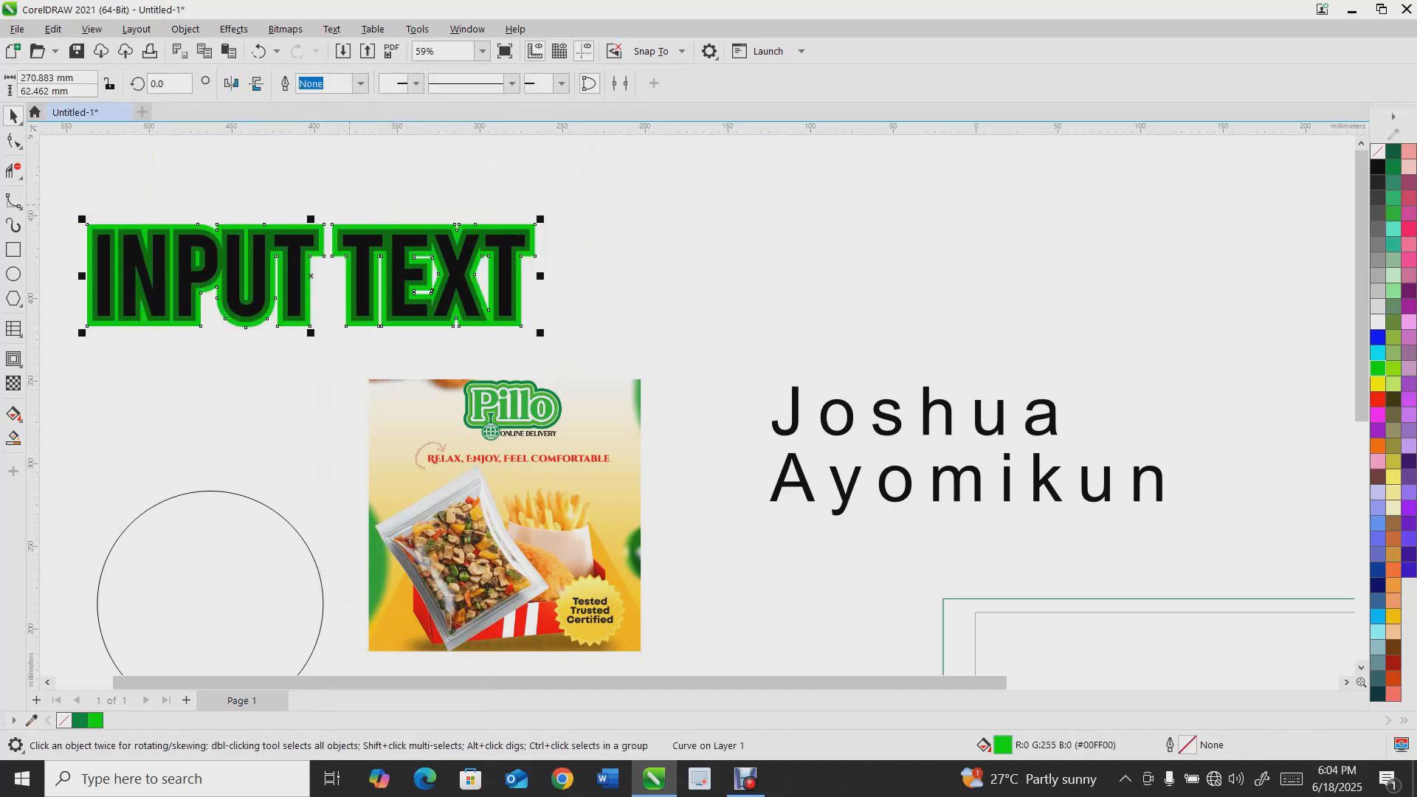
pyautogui.click(1409, 244)
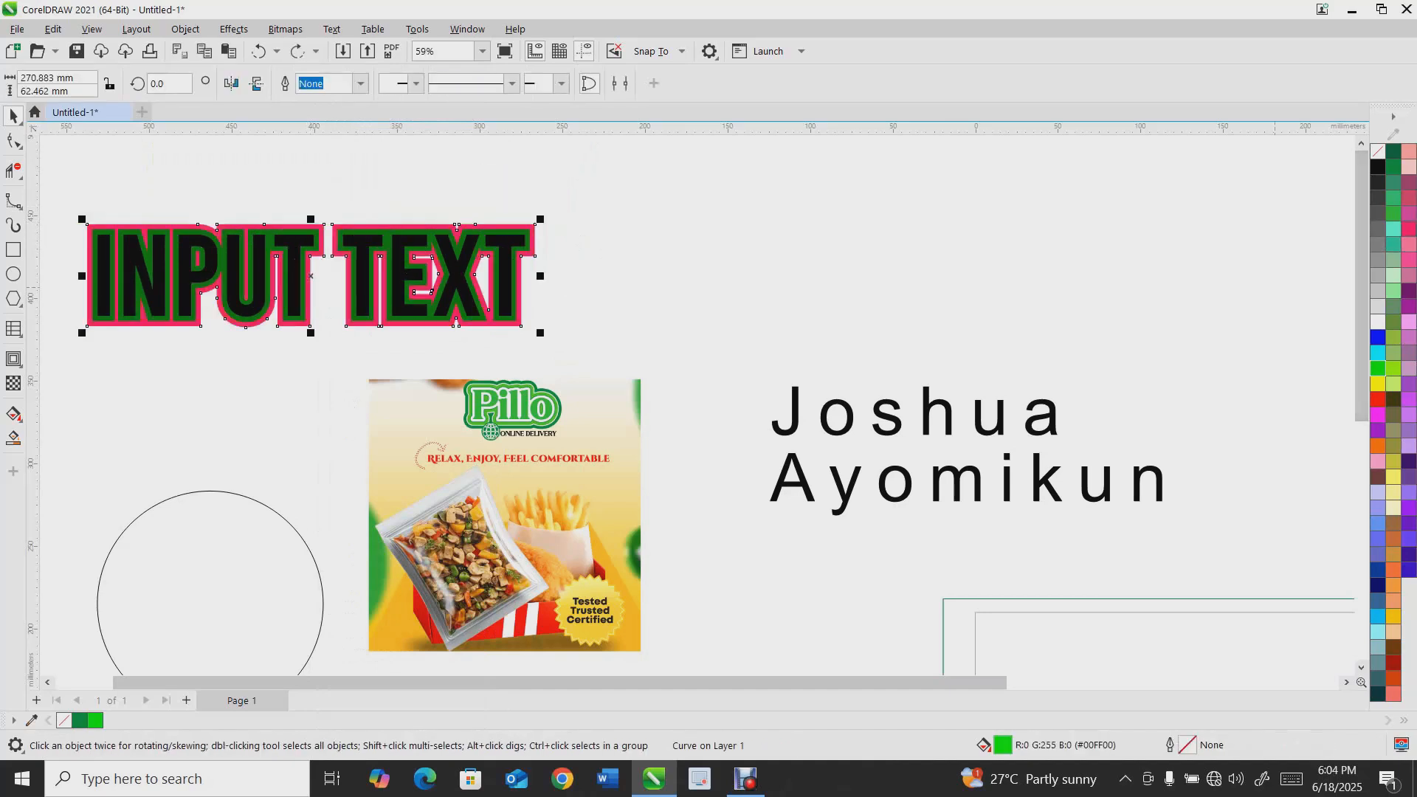
pyautogui.click(1275, 287)
pyautogui.click(384, 235)
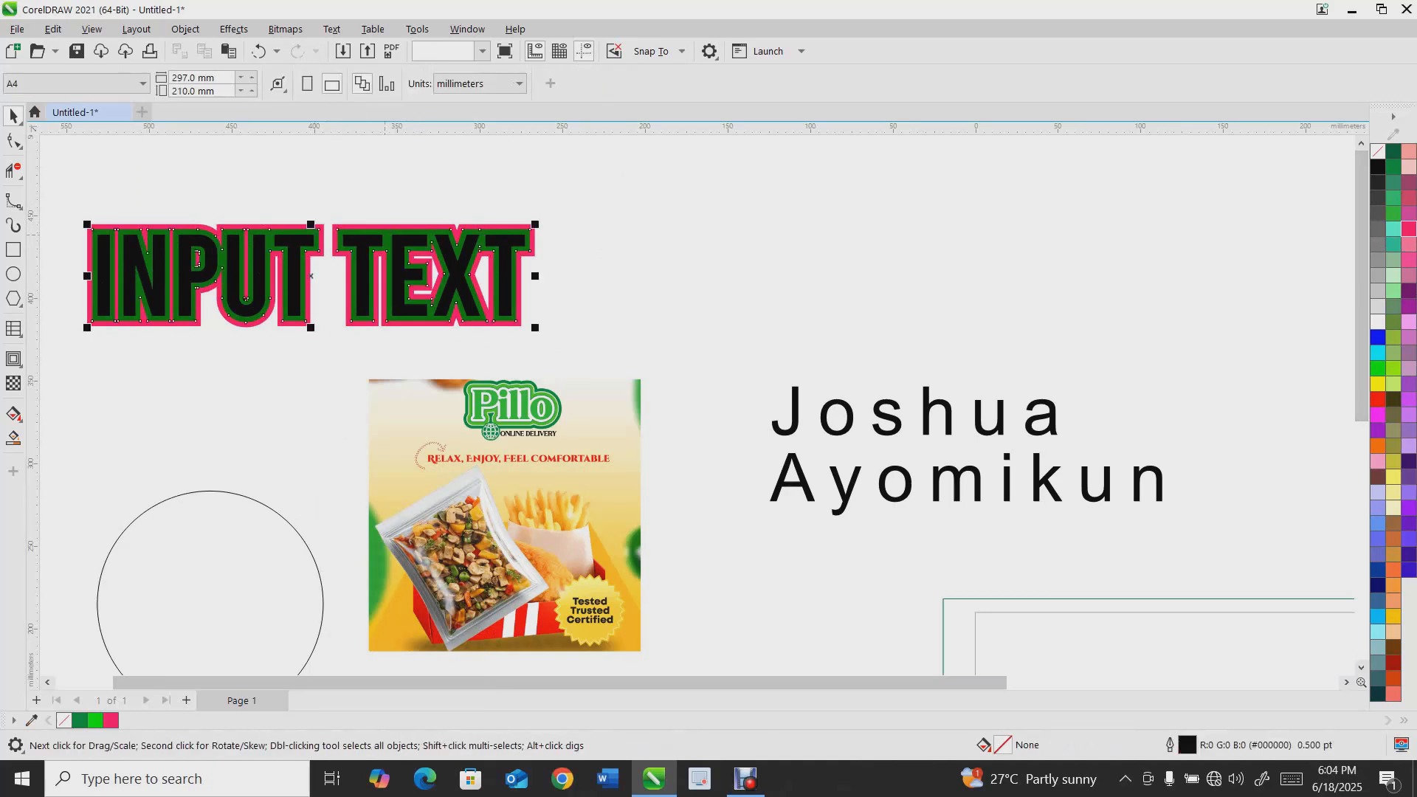
pyautogui.click(1377, 384)
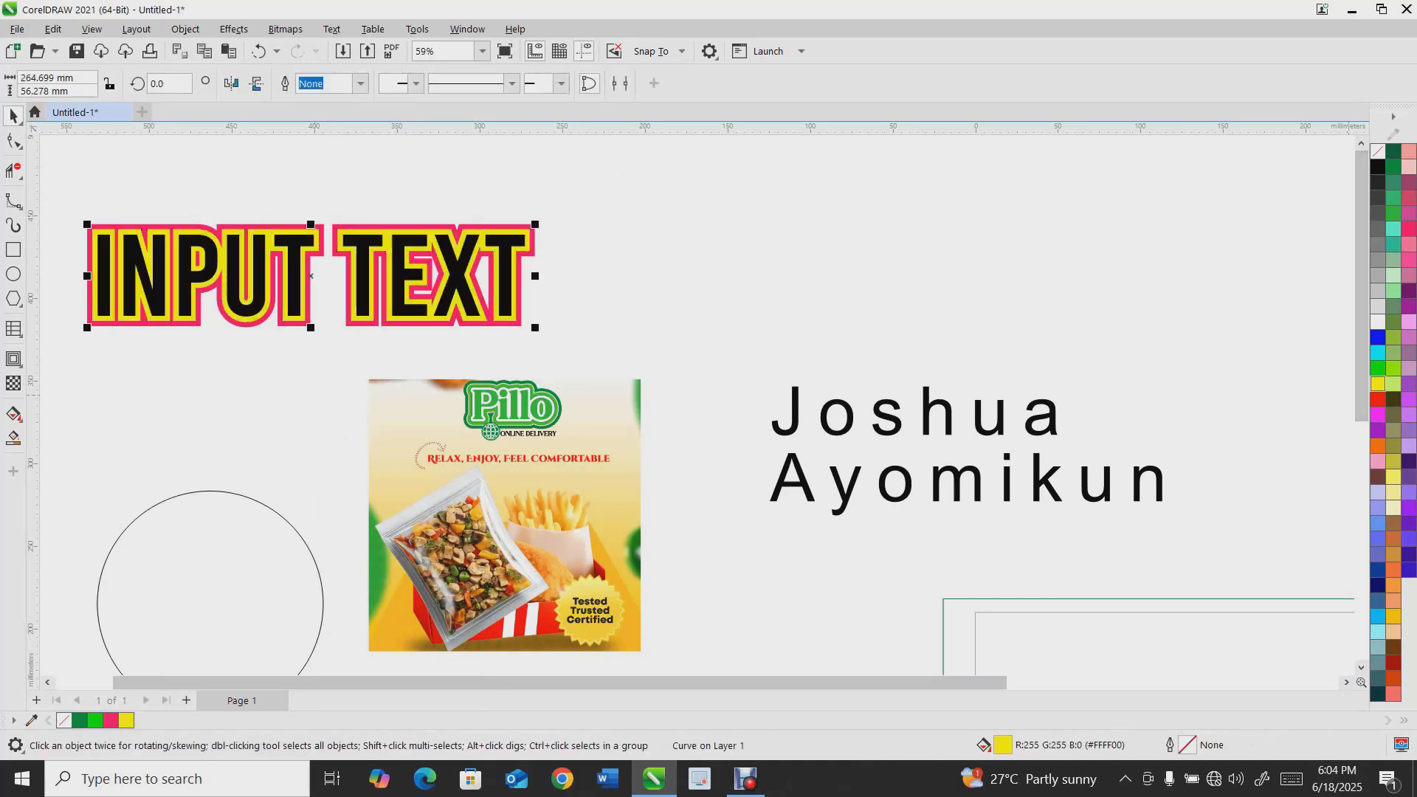
# Select the whole contoured title with a marquee and delete it
pyautogui.scroll(-1, 195, 239)
pyautogui.moveTo(85, 198); pyautogui.dragTo(572, 368)
pyautogui.press('Delete')
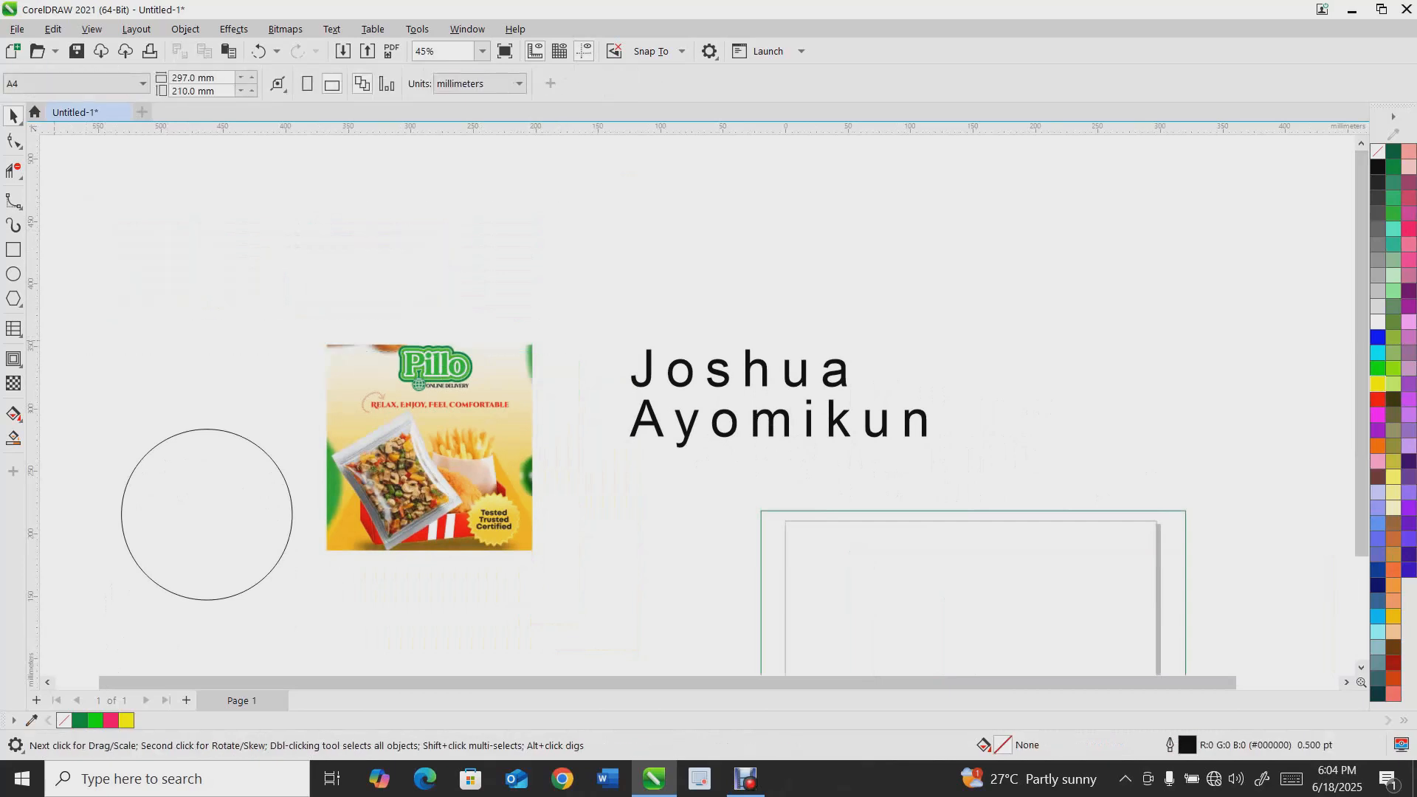
# Move and scale the circle to make two circles, a smaller one above a larger one of about 44 mm
pyautogui.click(13, 359)
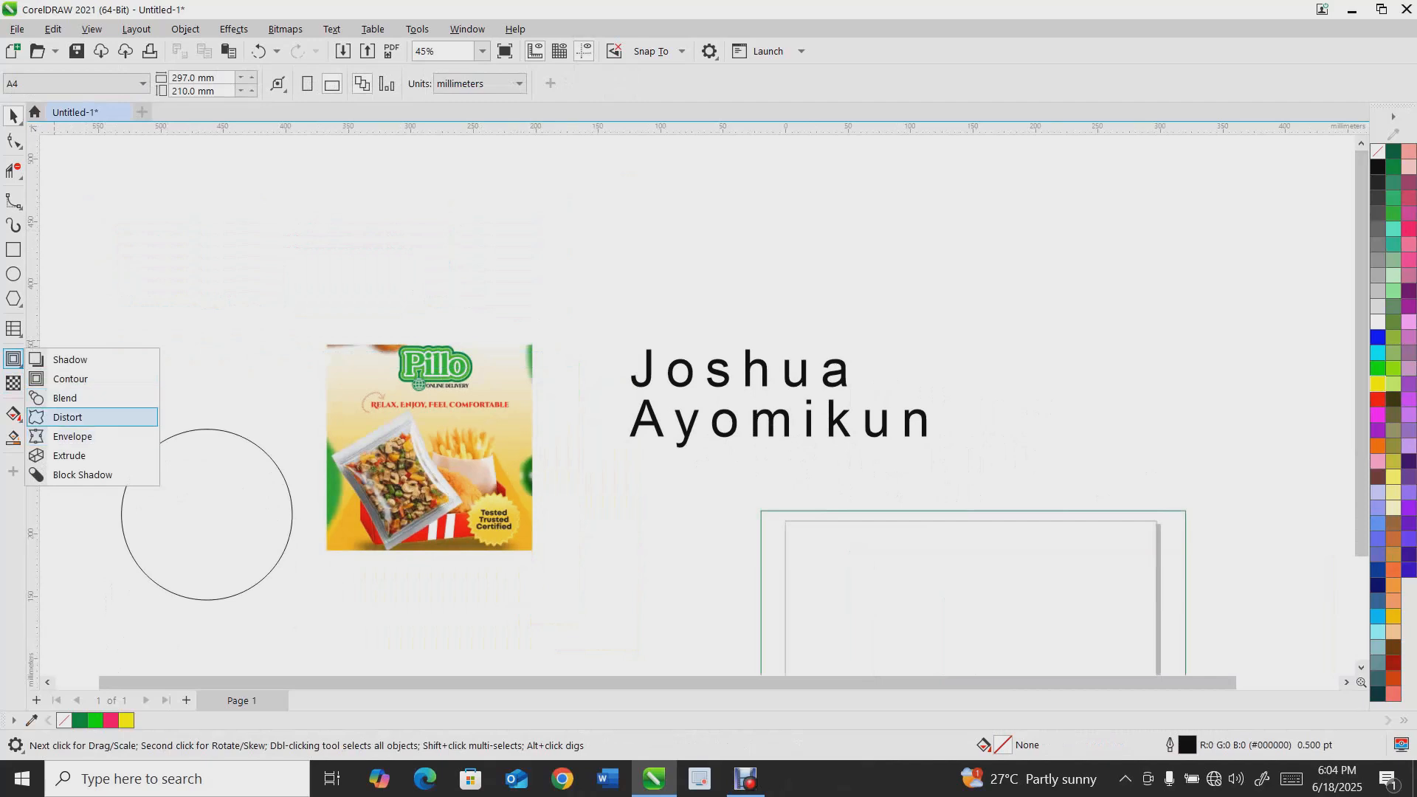
pyautogui.click(65, 398)
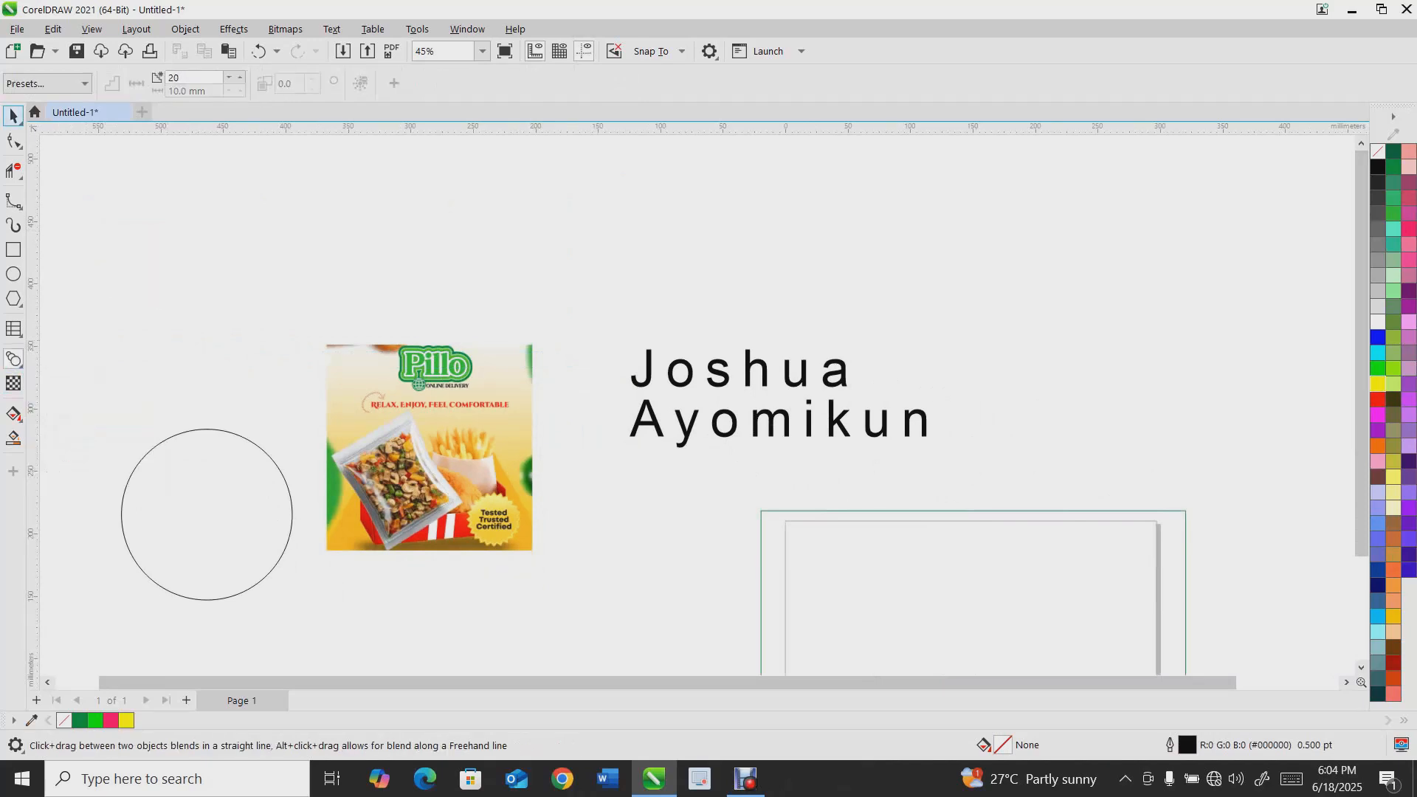
pyautogui.press('space')
pyautogui.moveTo(207, 430); pyautogui.dragTo(197, 235)
pyautogui.moveTo(288, 414); pyautogui.dragTo(241, 366)
pyautogui.moveTo(174, 299); pyautogui.dragTo(236, 239)
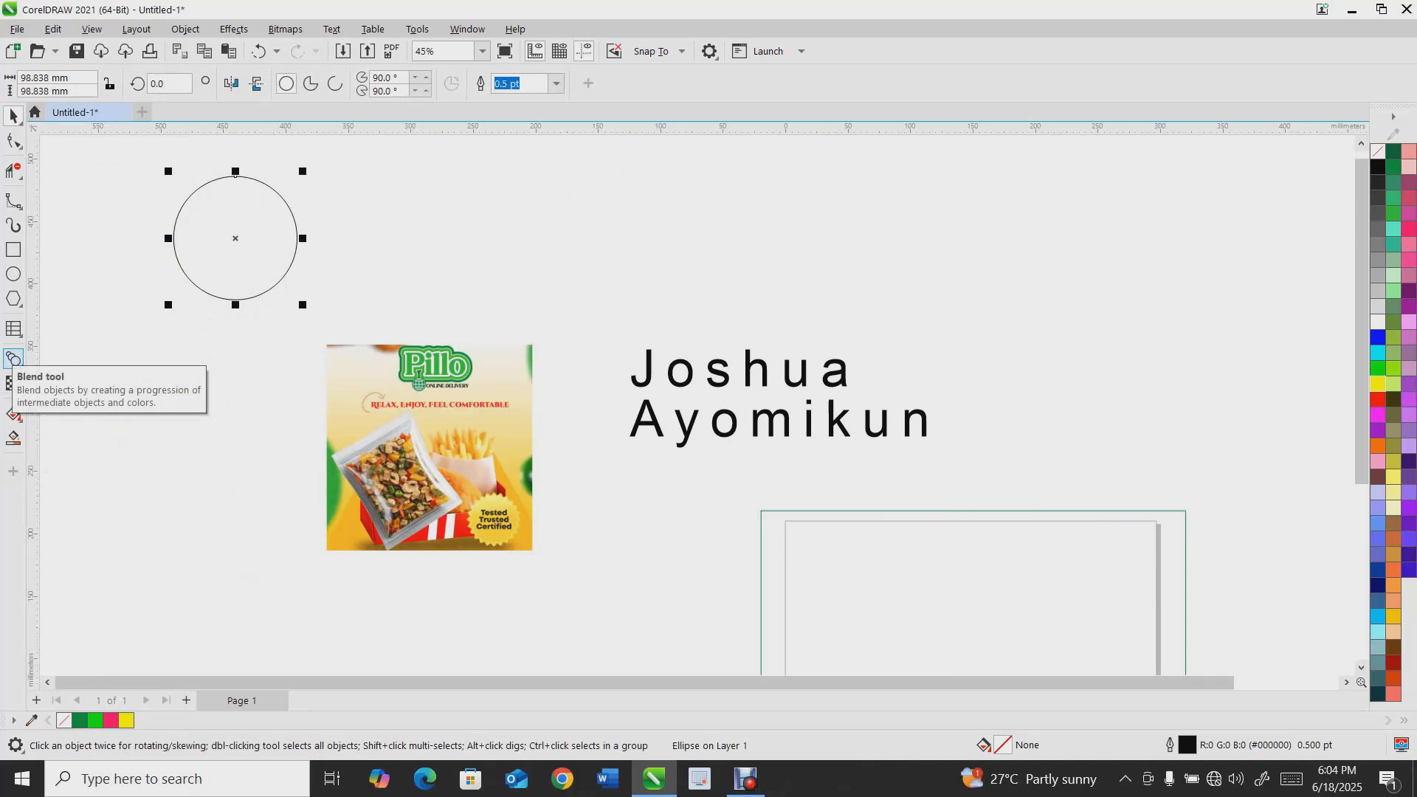
pyautogui.moveTo(303, 305); pyautogui.dragTo(234, 338)
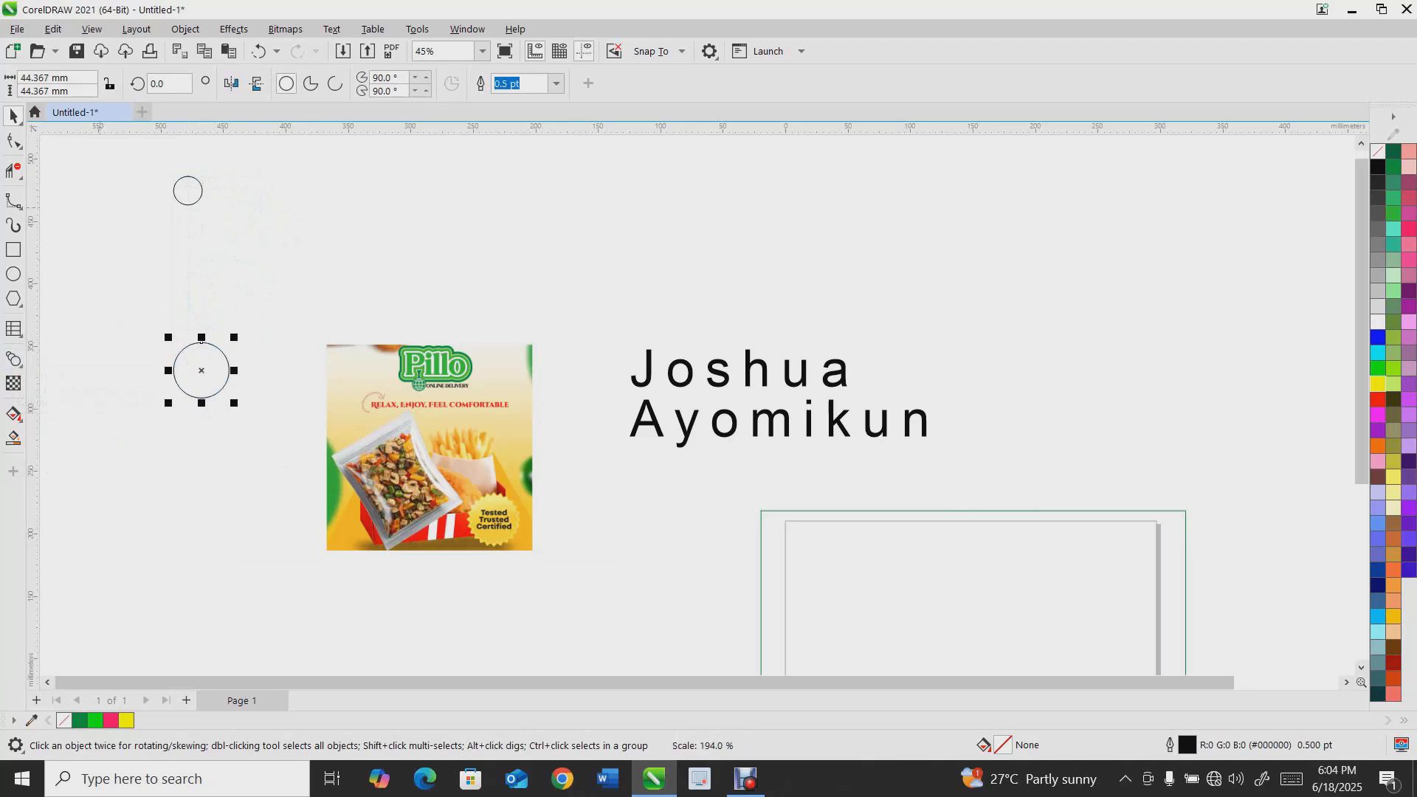
# Blend the lower circle into the smaller upper circle with the Blend tool
pyautogui.click(20, 365)
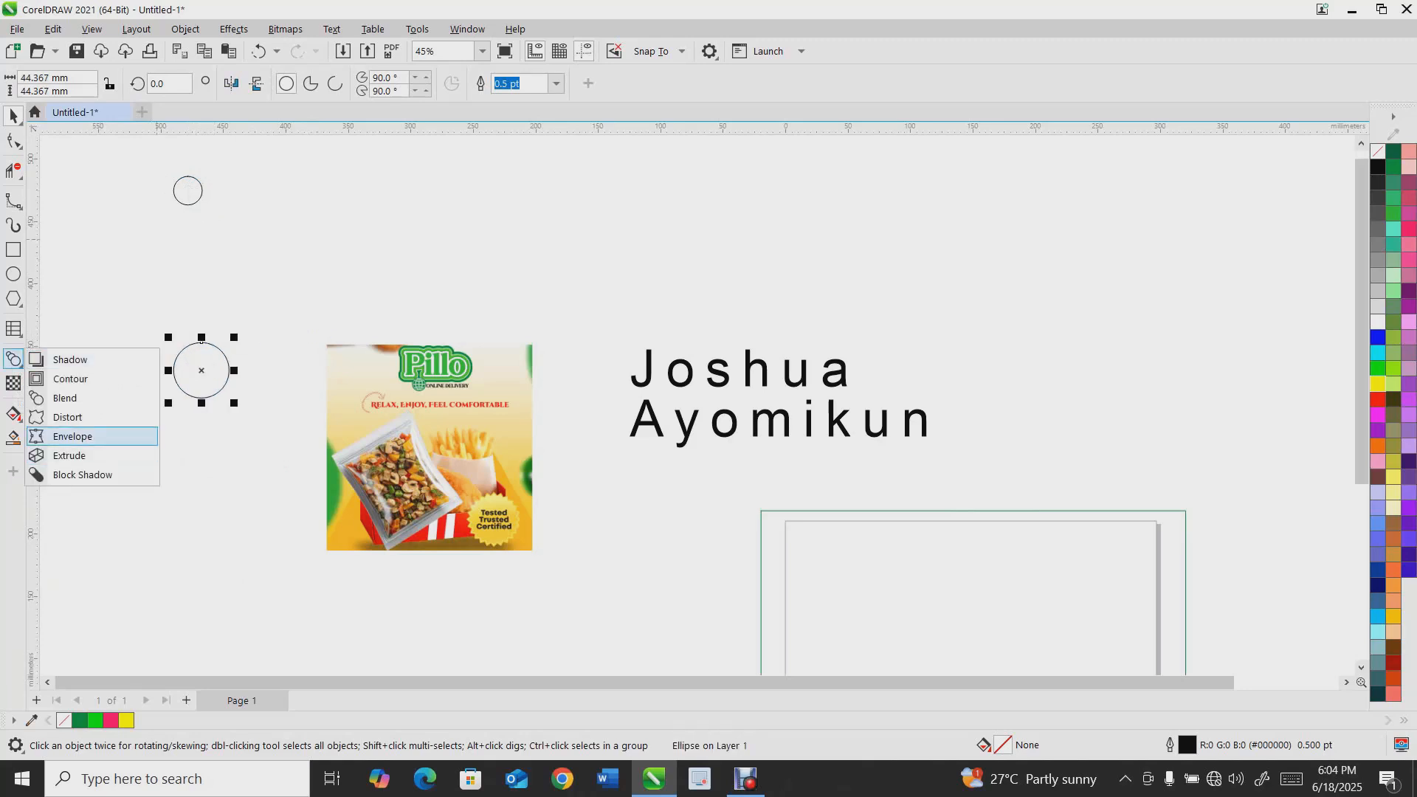
pyautogui.click(66, 398)
pyautogui.moveTo(201, 343); pyautogui.dragTo(188, 177)
pyautogui.moveTo(202, 367); pyautogui.dragTo(196, 250)
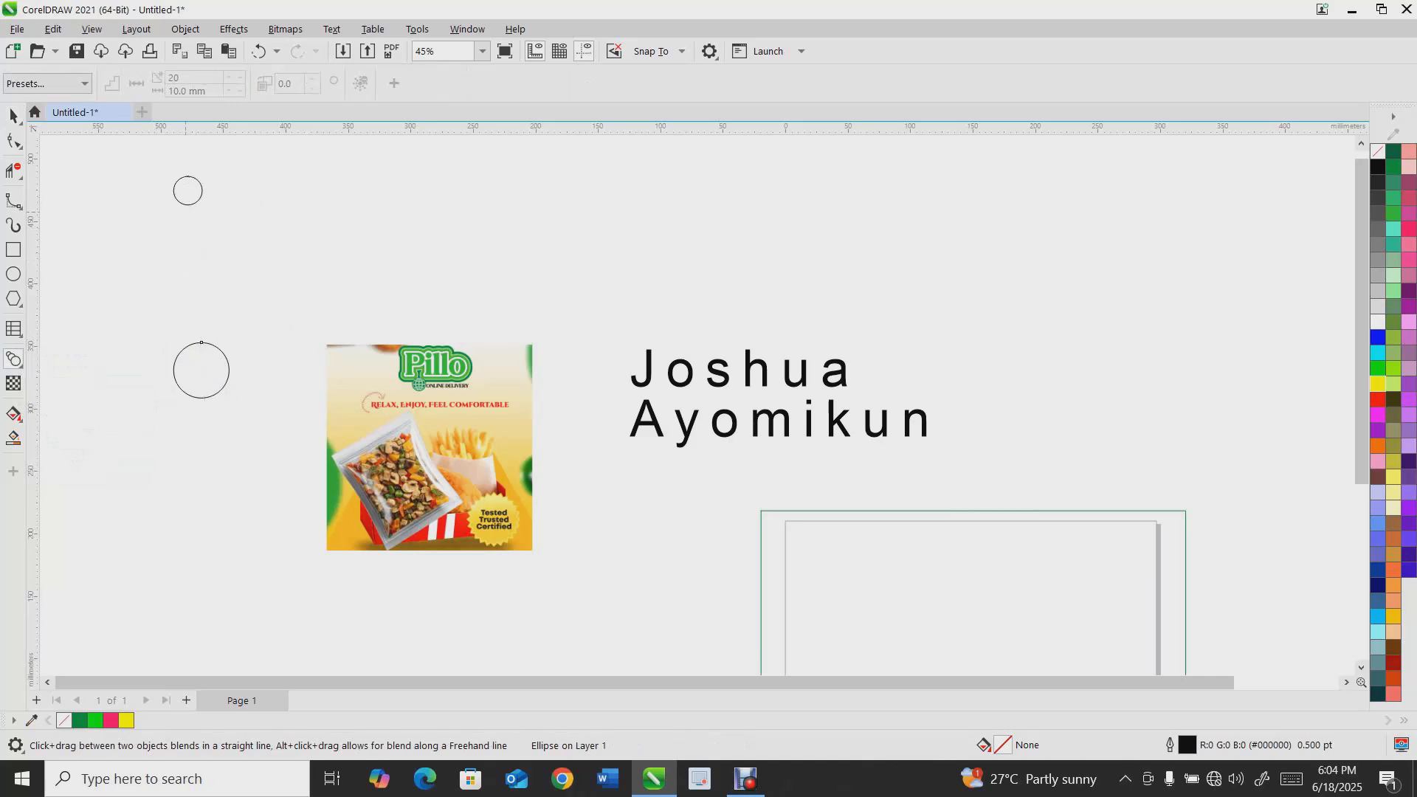
pyautogui.moveTo(202, 342); pyautogui.dragTo(188, 191)
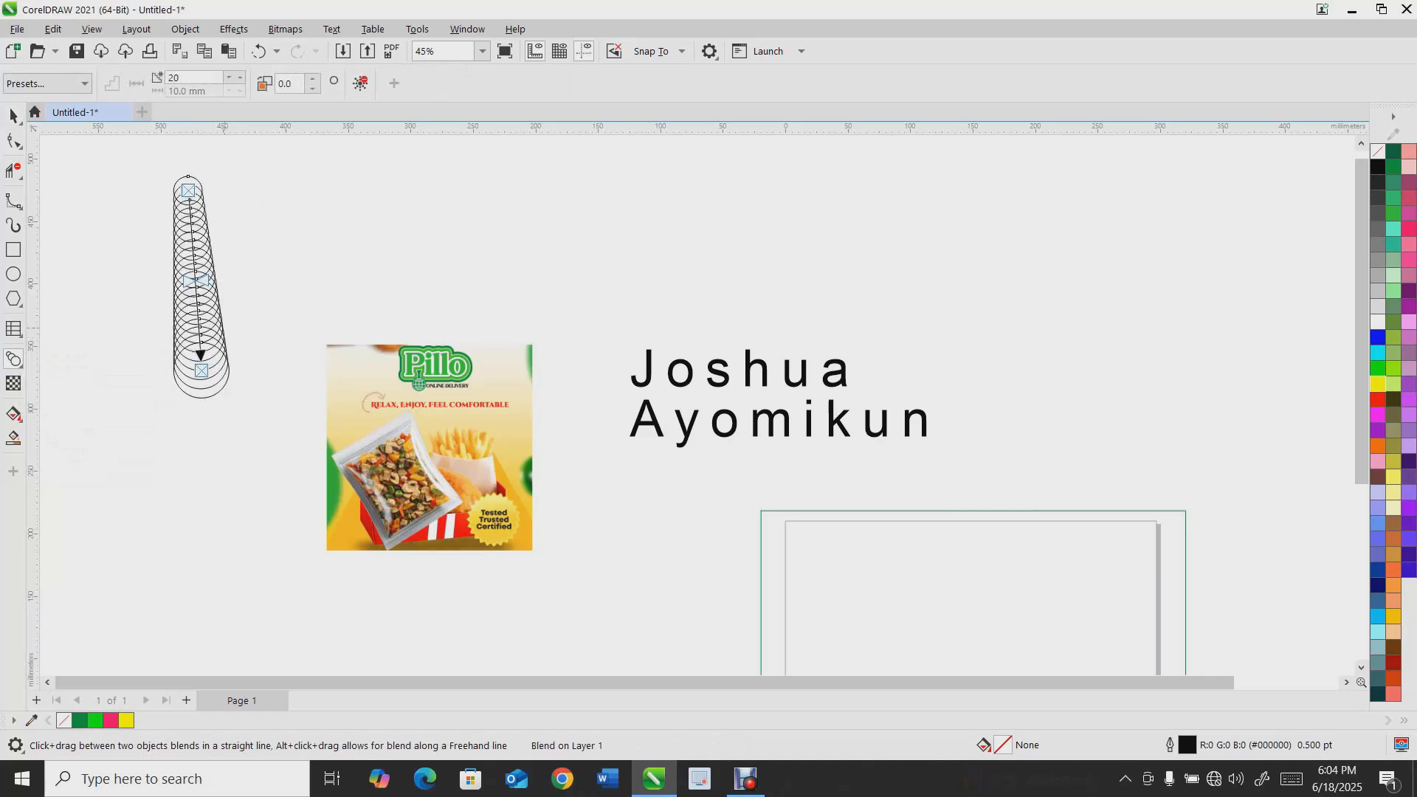
pyautogui.scroll(3, 170, 235)
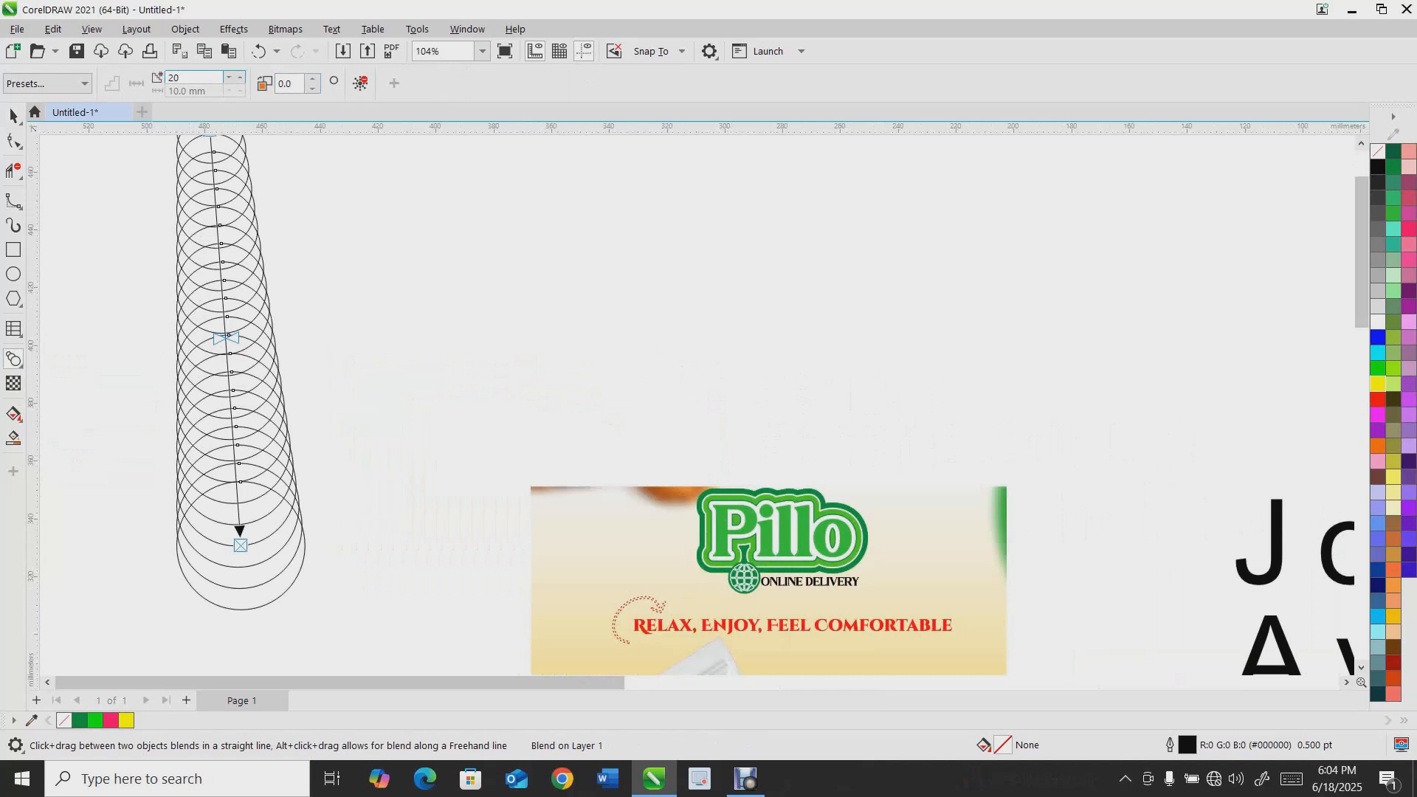
# Change the number of blend steps to 11
pyautogui.scroll(-9, 229, 77)
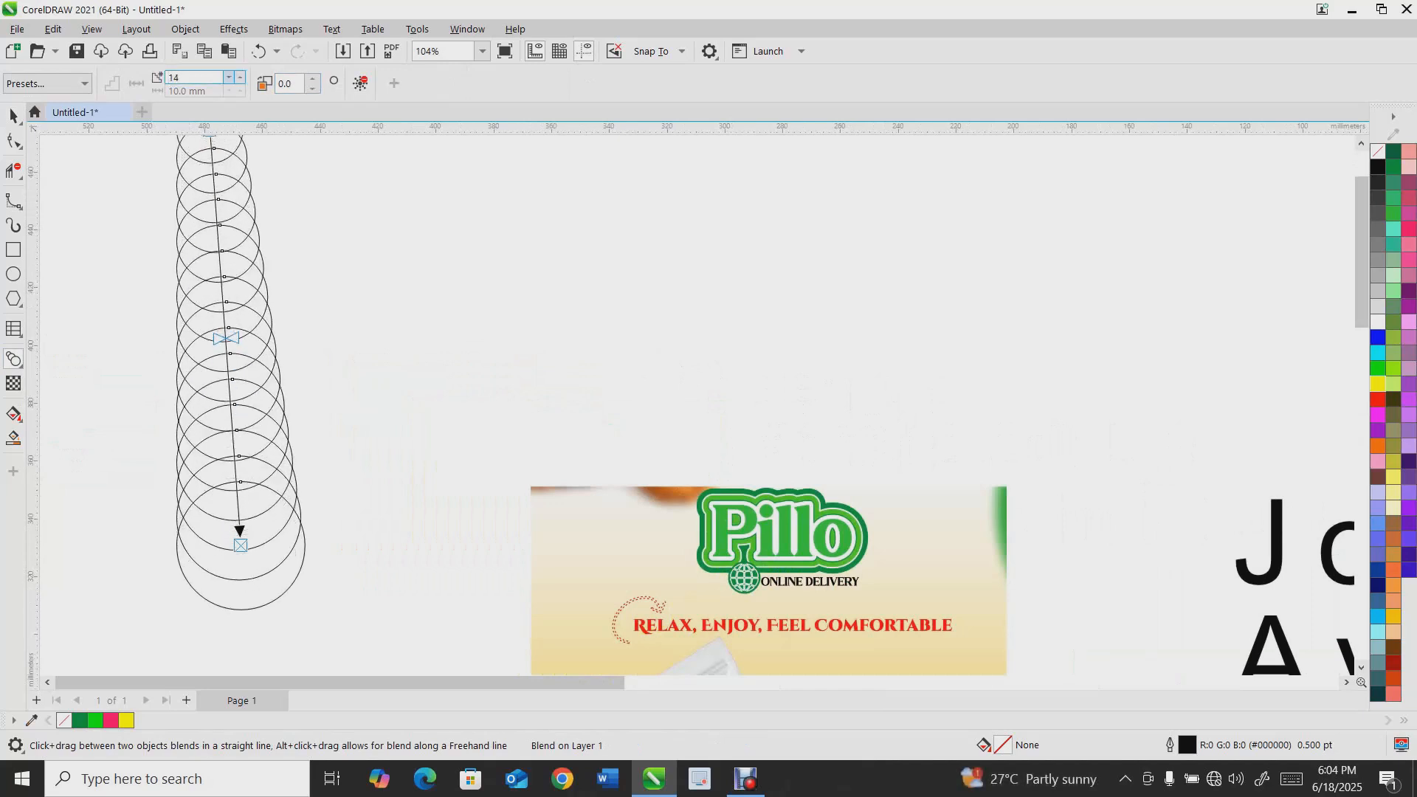
pyautogui.scroll(-9, 229, 78)
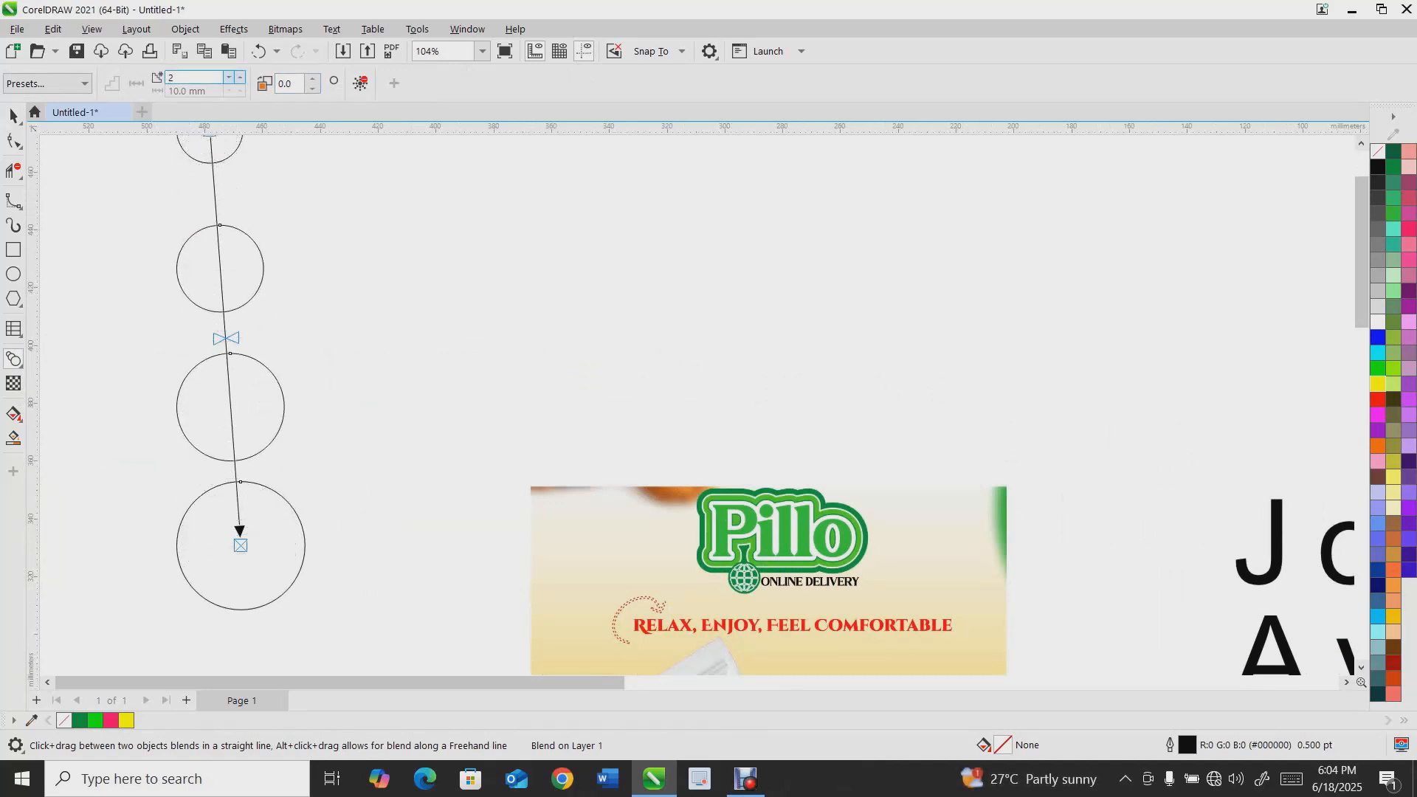
pyautogui.scroll(9, 229, 77)
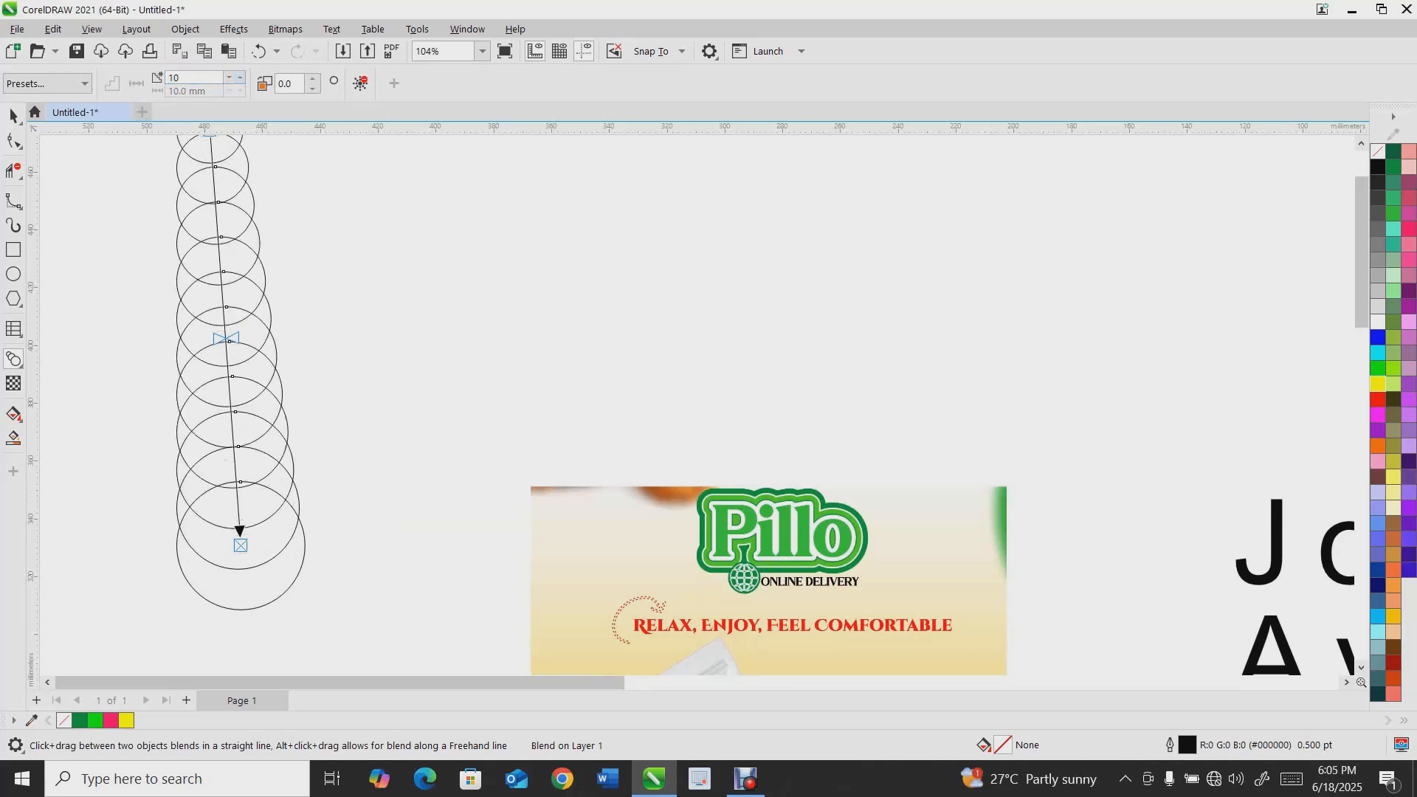
# Draw a large circle to the right of the blend with the Ellipse tool
pyautogui.rightClick(218, 224)
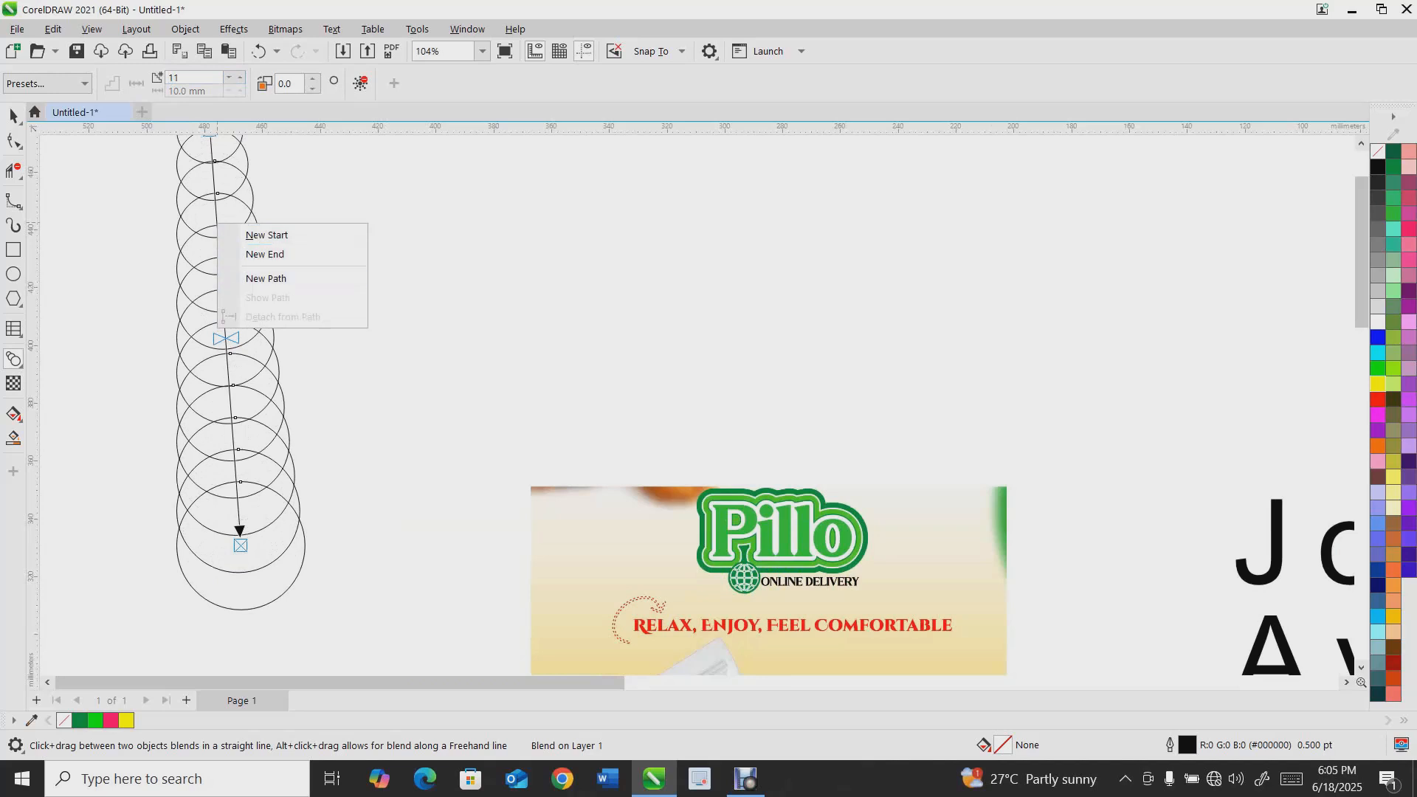
pyautogui.click(14, 116)
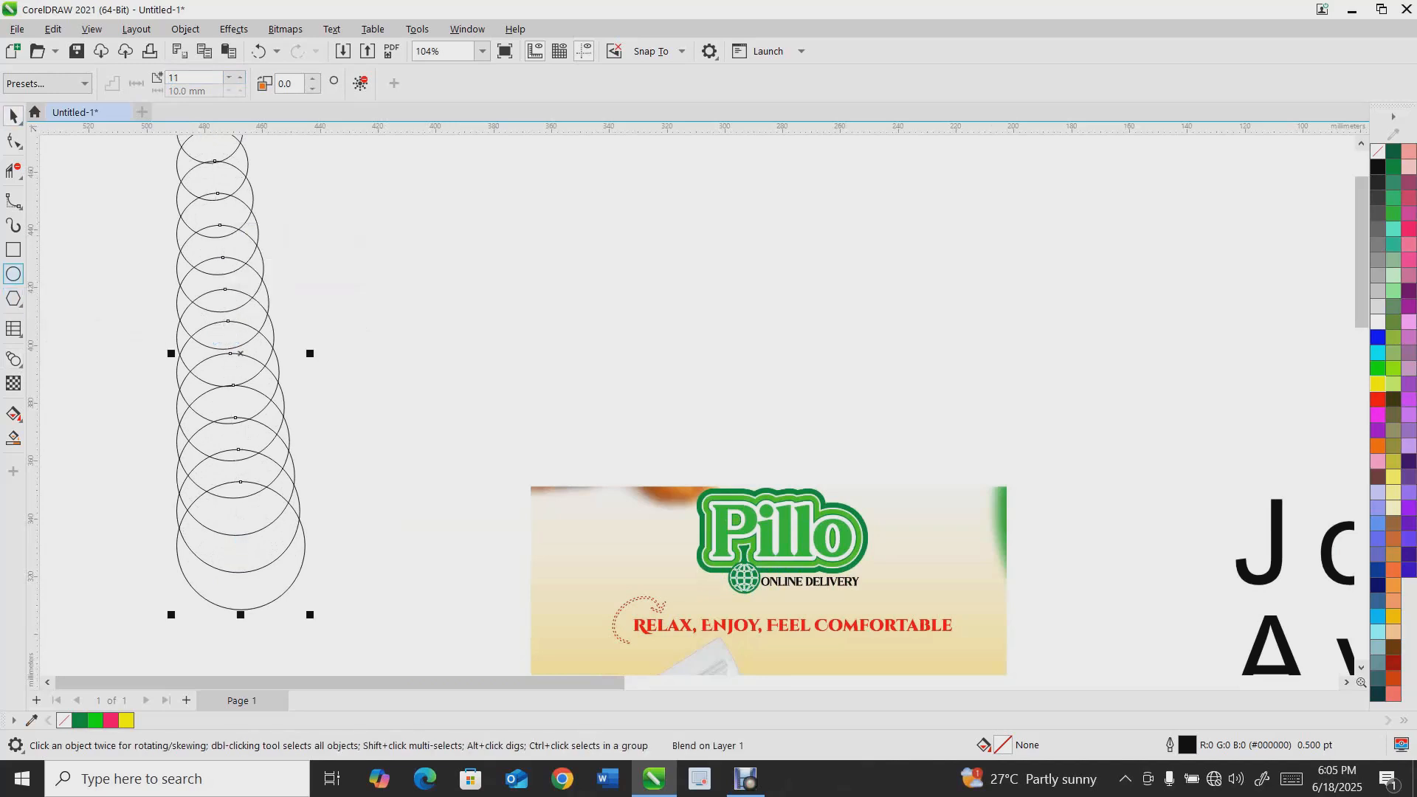
pyautogui.click(14, 274)
pyautogui.moveTo(401, 227); pyautogui.dragTo(697, 523)
# Attach the blend to the large circle as a new path
pyautogui.press('space')
pyautogui.click(215, 285)
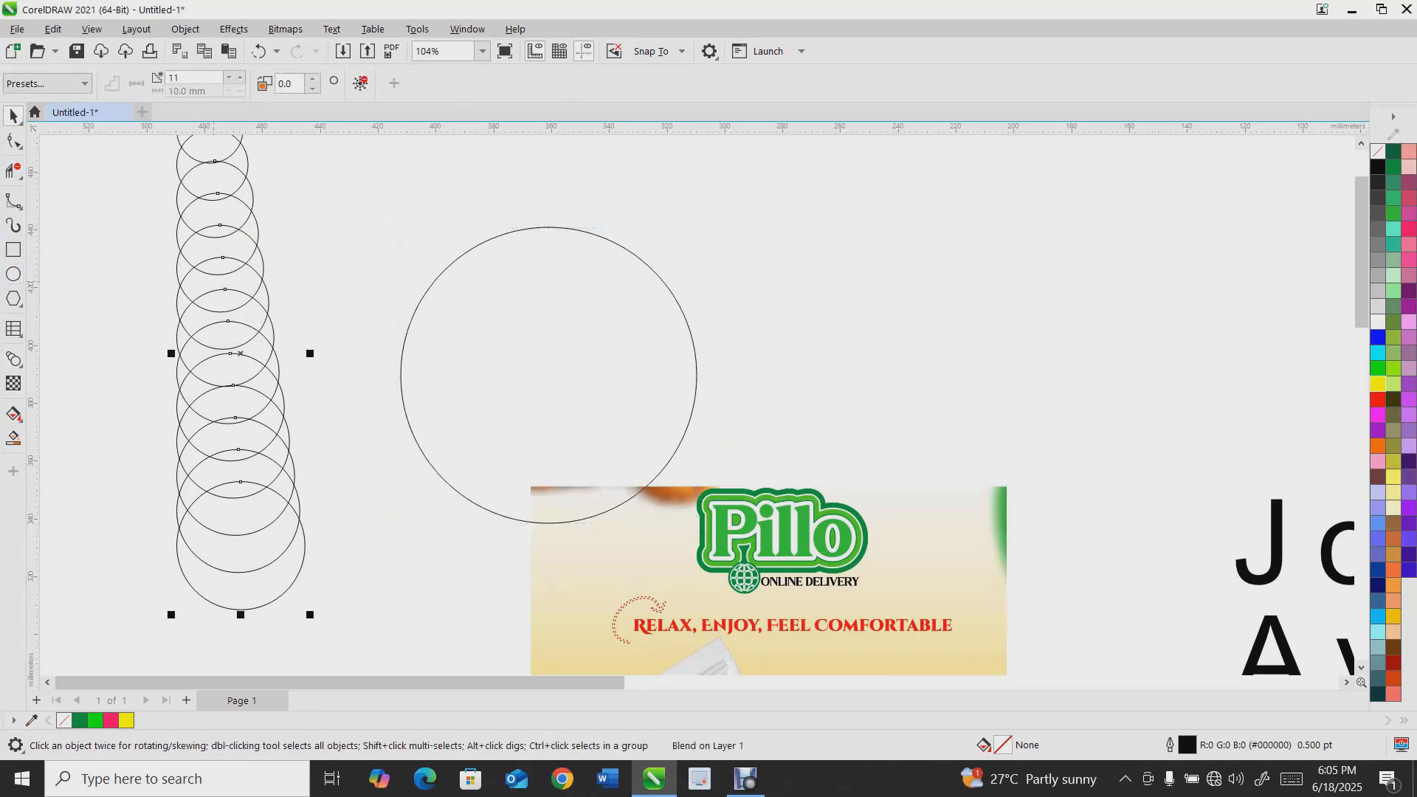
pyautogui.rightClick(216, 285)
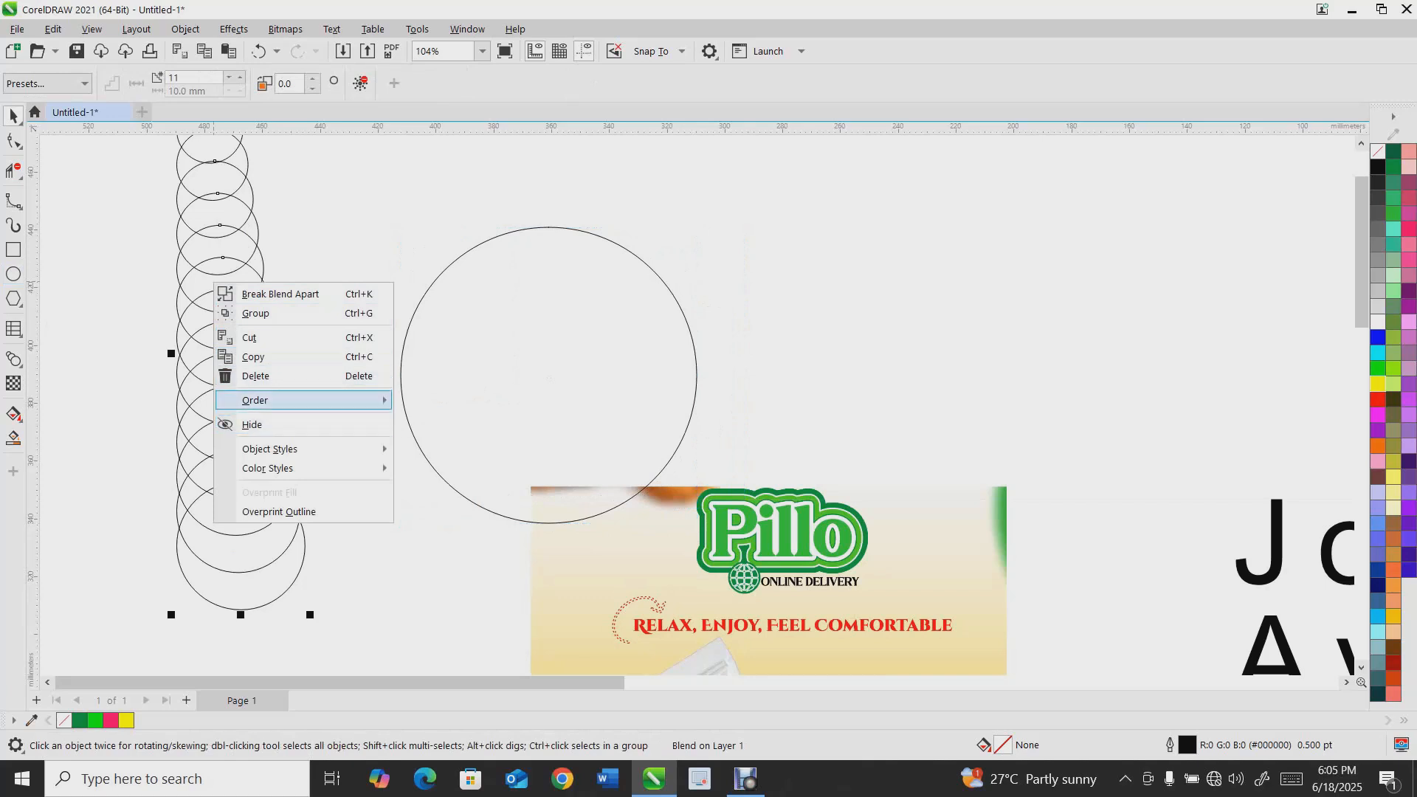
pyautogui.click(14, 359)
pyautogui.rightClick(256, 286)
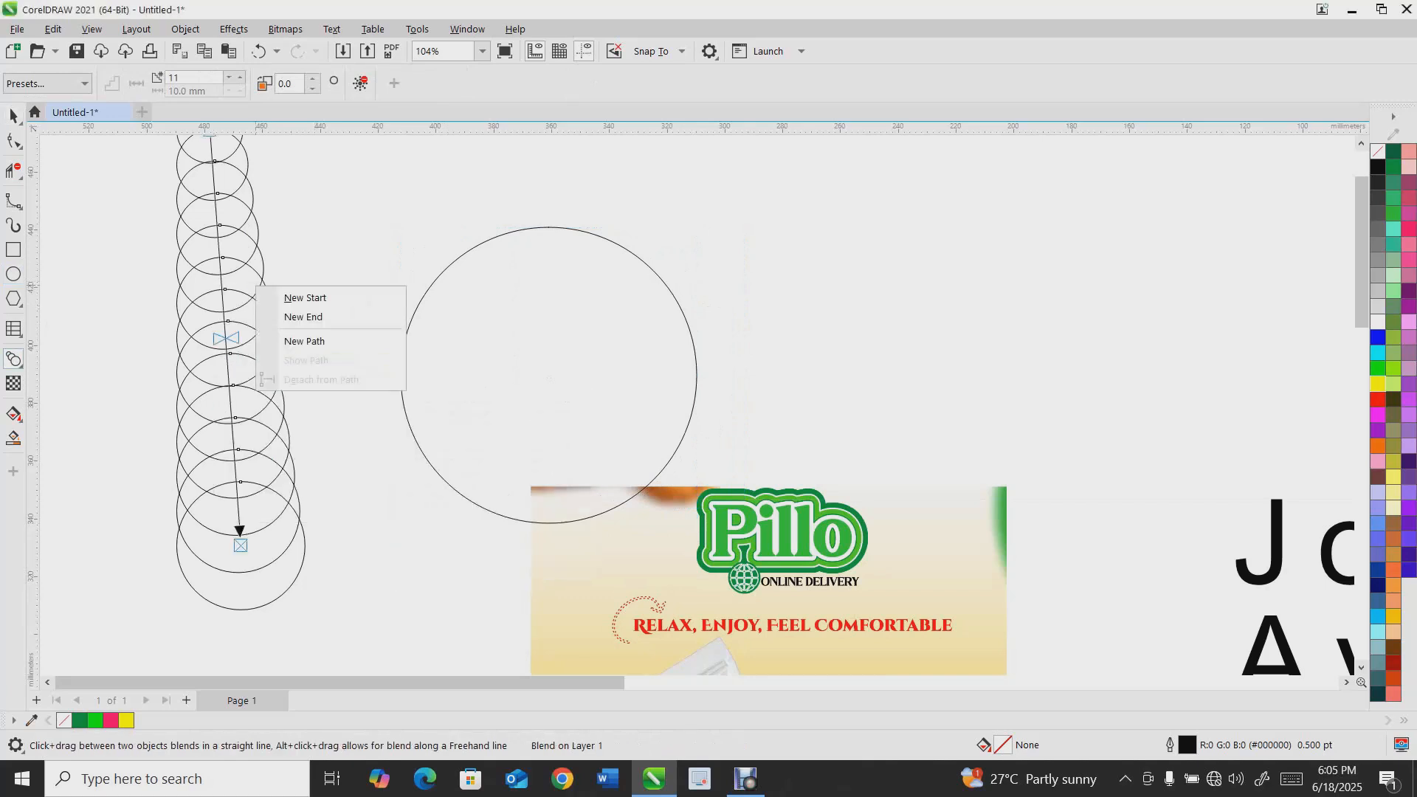
pyautogui.click(304, 341)
pyautogui.click(403, 347)
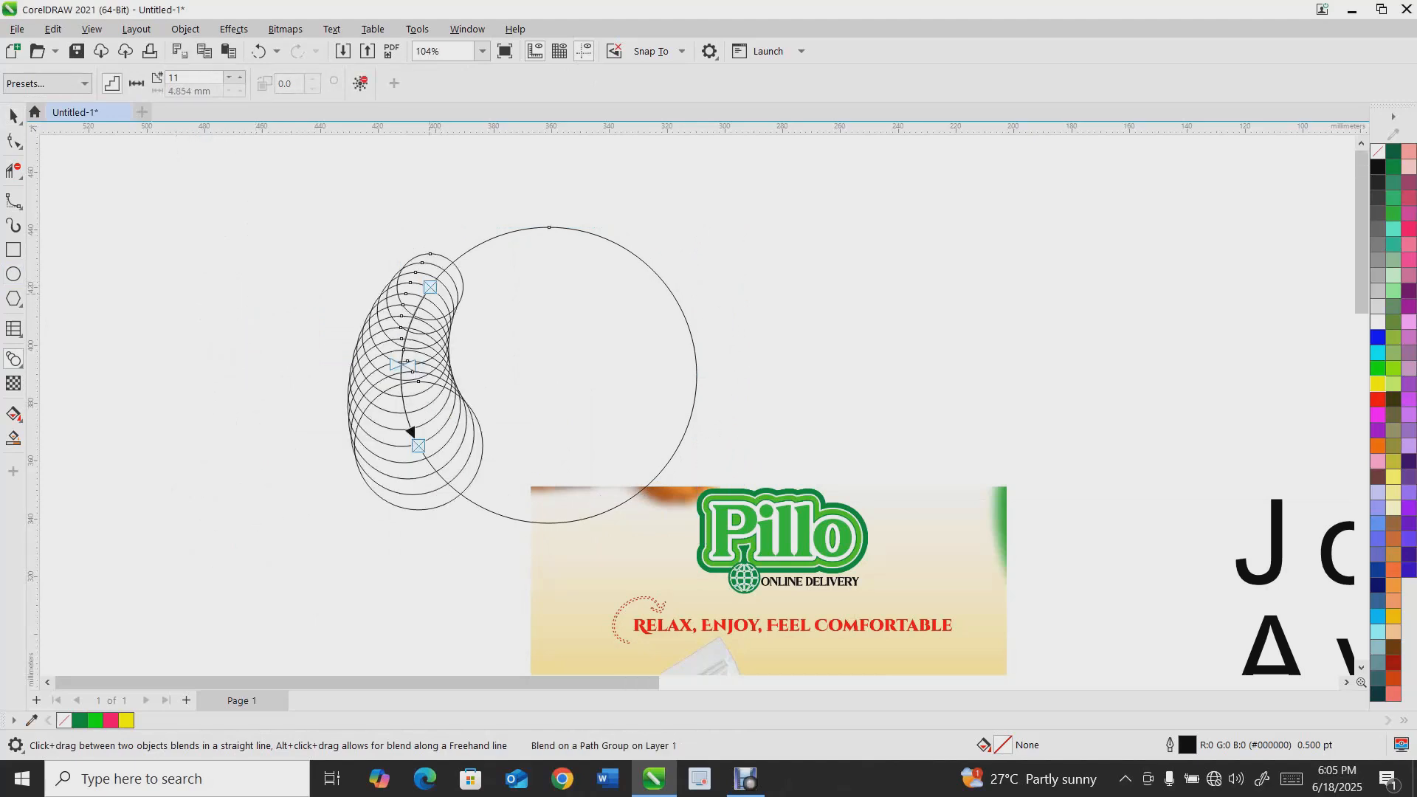
# Select the blend together with its circle path and delete them
pyautogui.scroll(2, 416, 341)
pyautogui.scroll(-4, 414, 339)
pyautogui.scroll(-1, 415, 338)
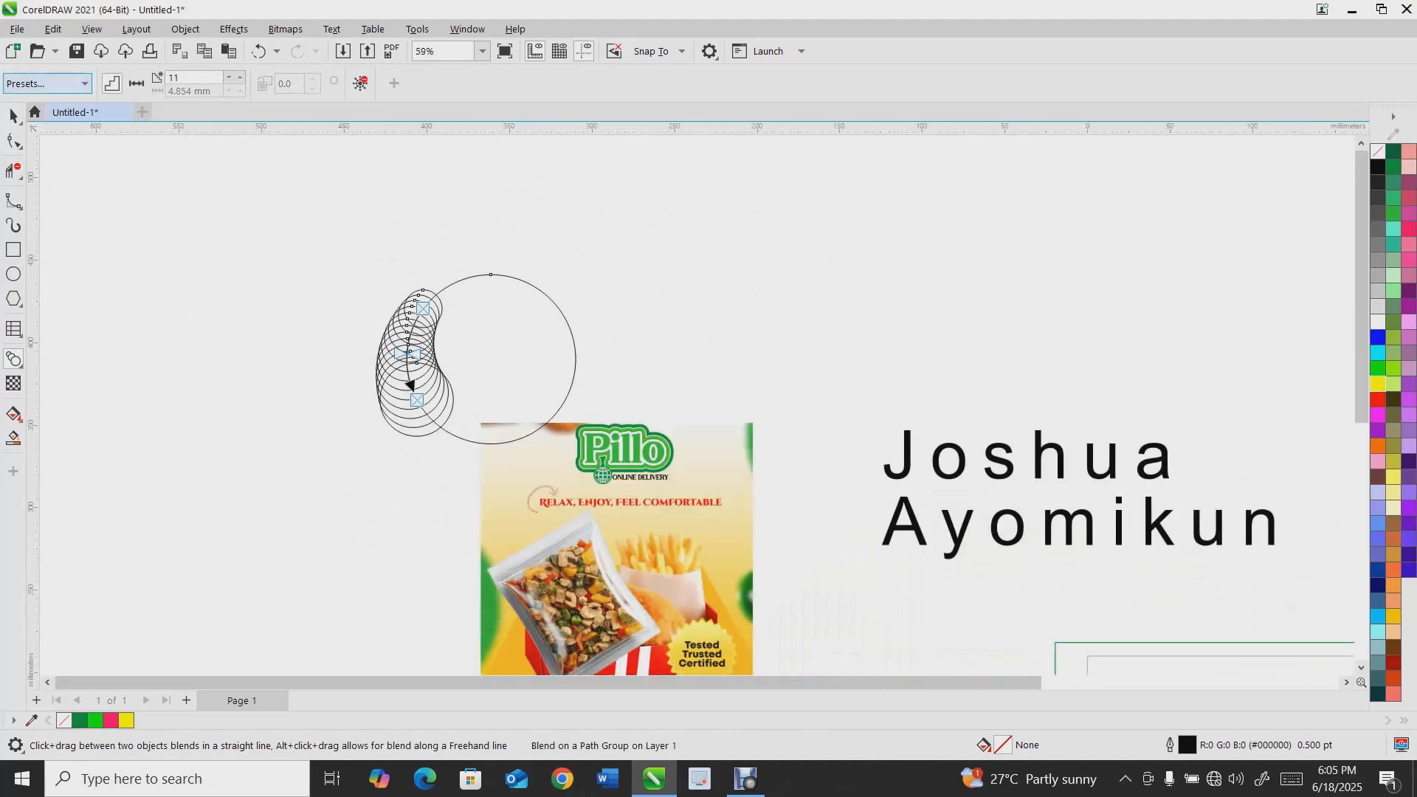
pyautogui.press('space')
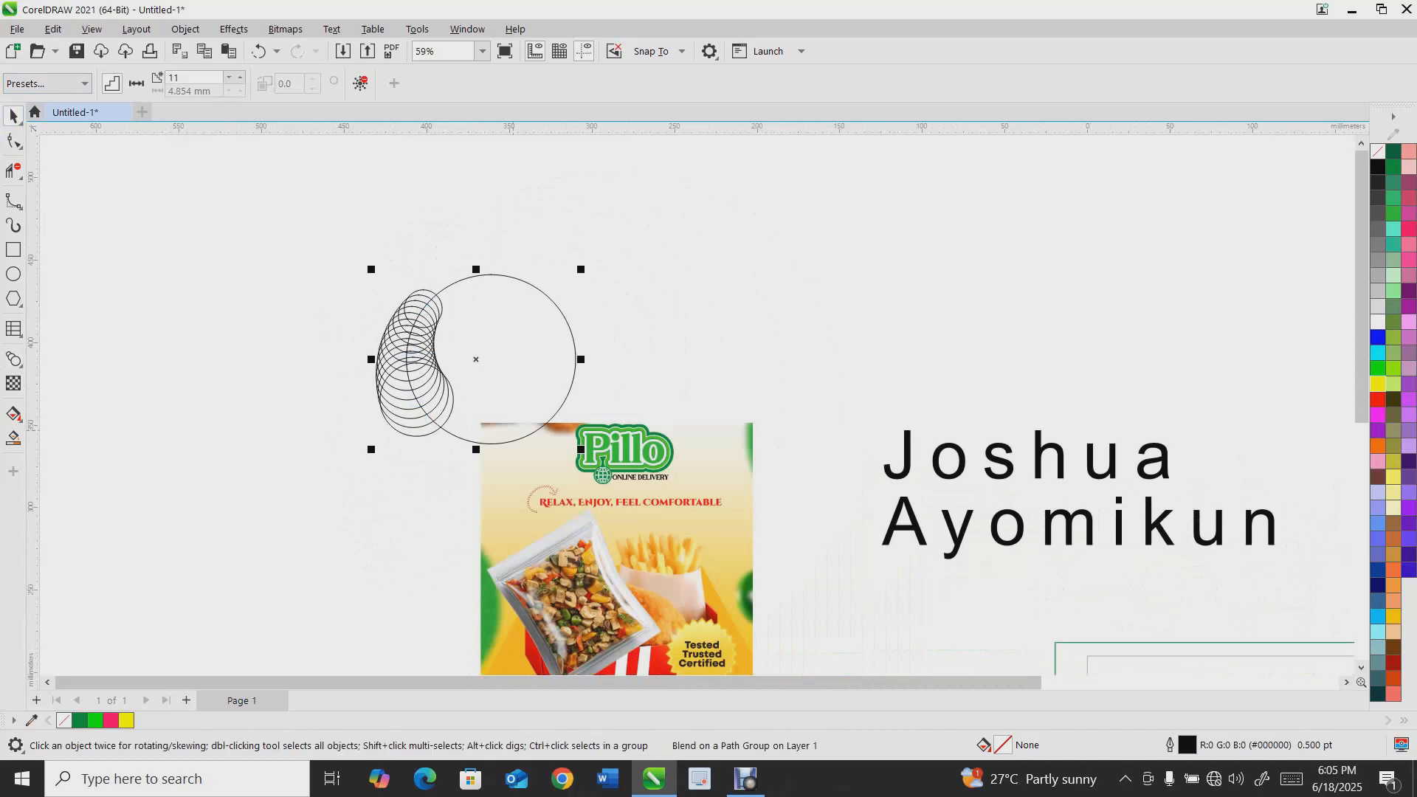
pyautogui.press('Delete')
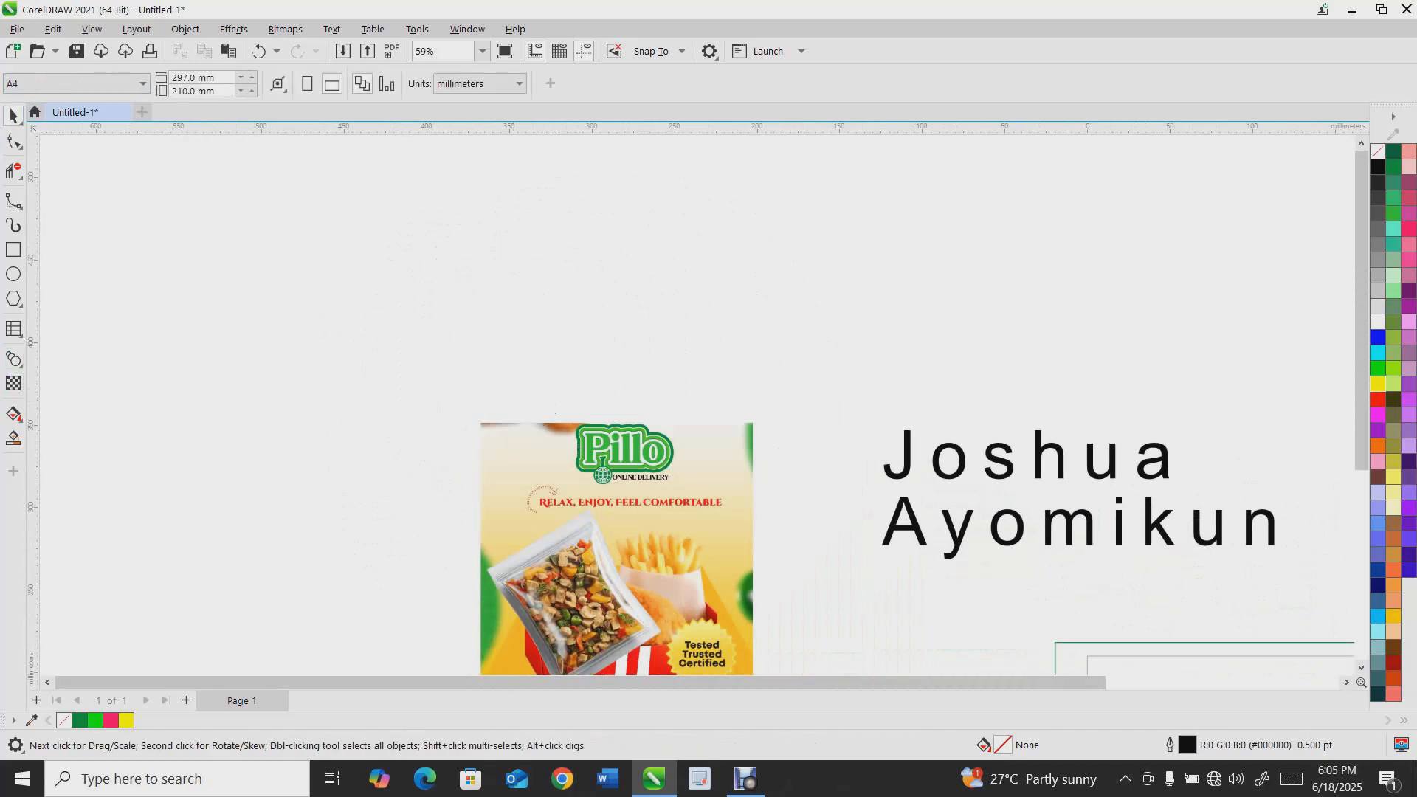
# Draw a rectangle about 127 × 95 mm and apply a push-pull distortion to it with the Distort tool
pyautogui.click(13, 359)
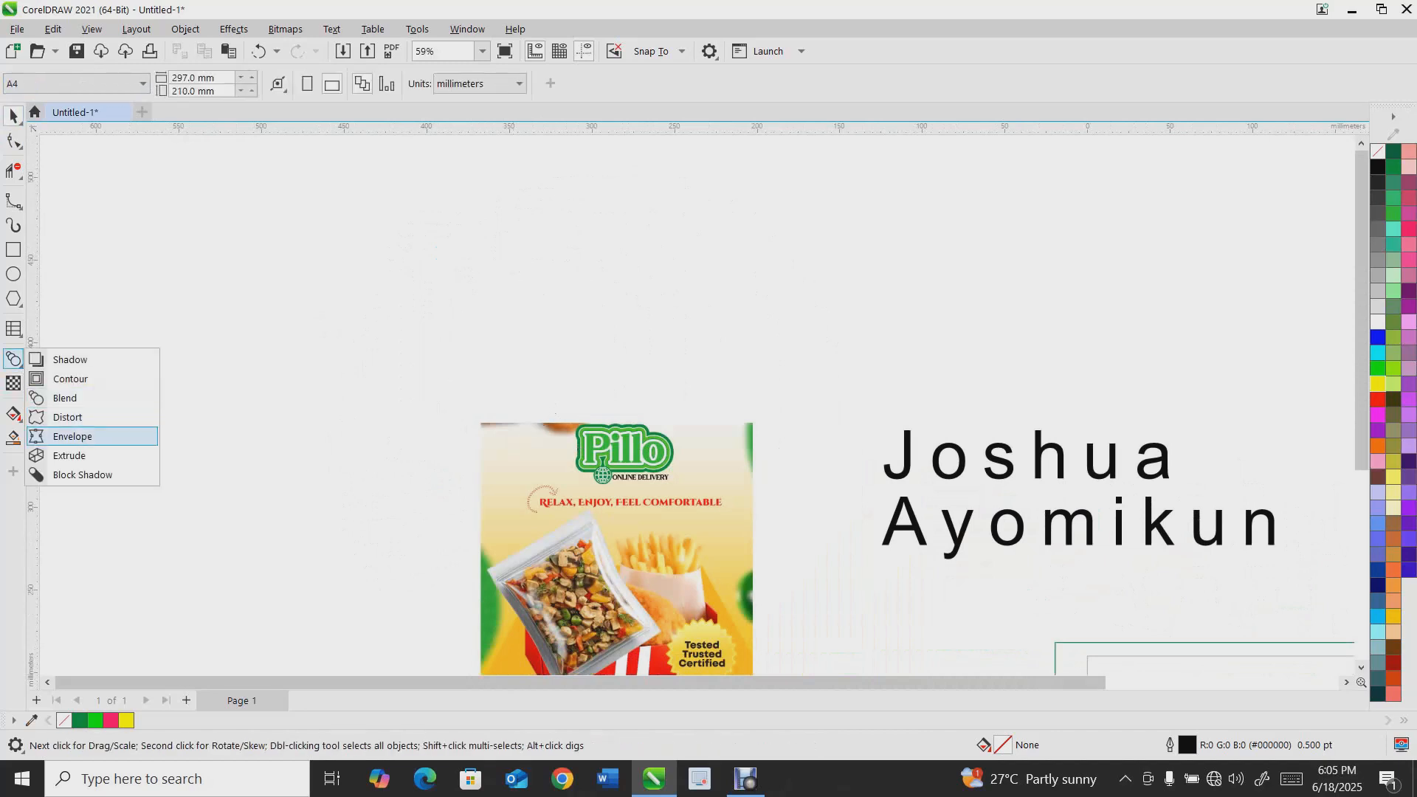
pyautogui.click(68, 418)
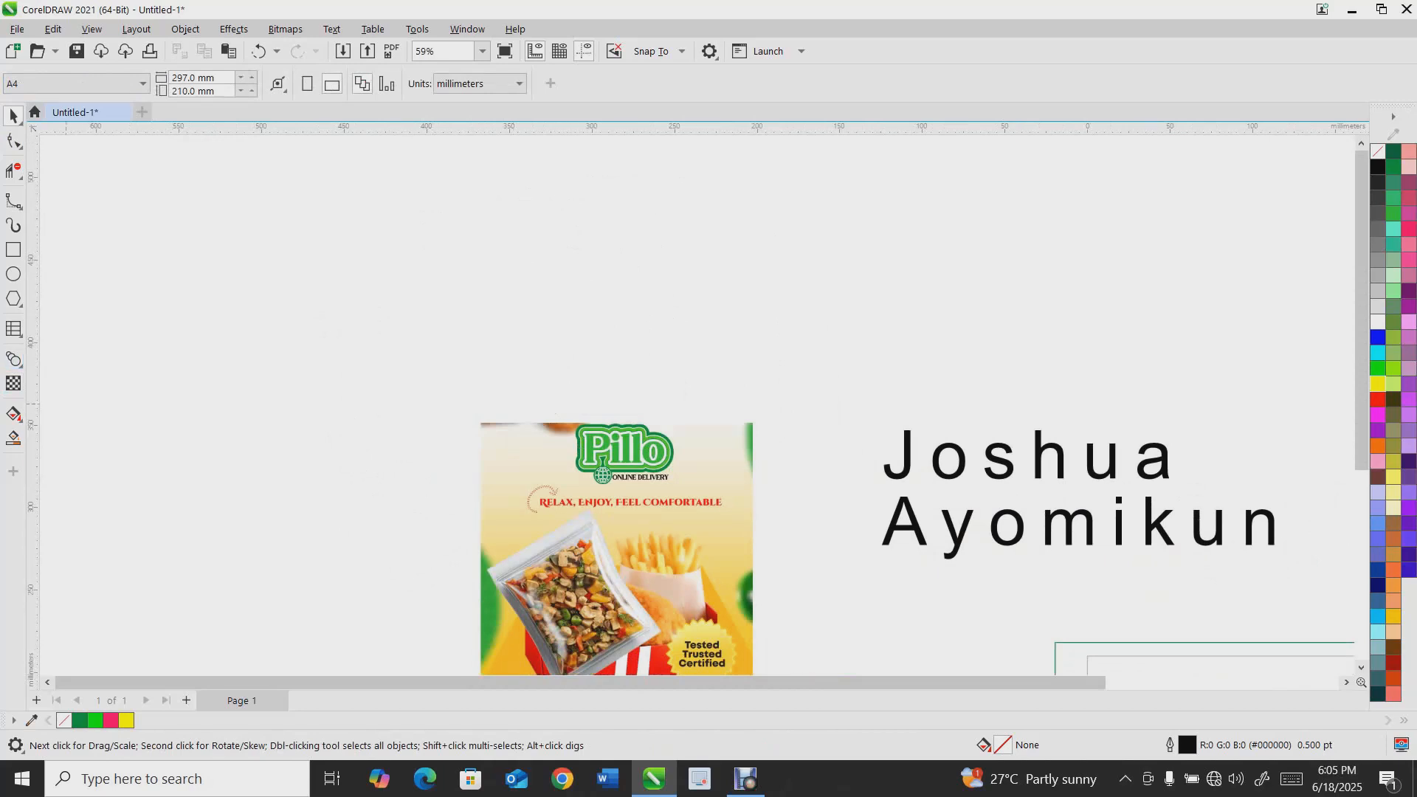
pyautogui.click(13, 249)
pyautogui.moveTo(226, 258); pyautogui.dragTo(435, 415)
pyautogui.click(14, 359)
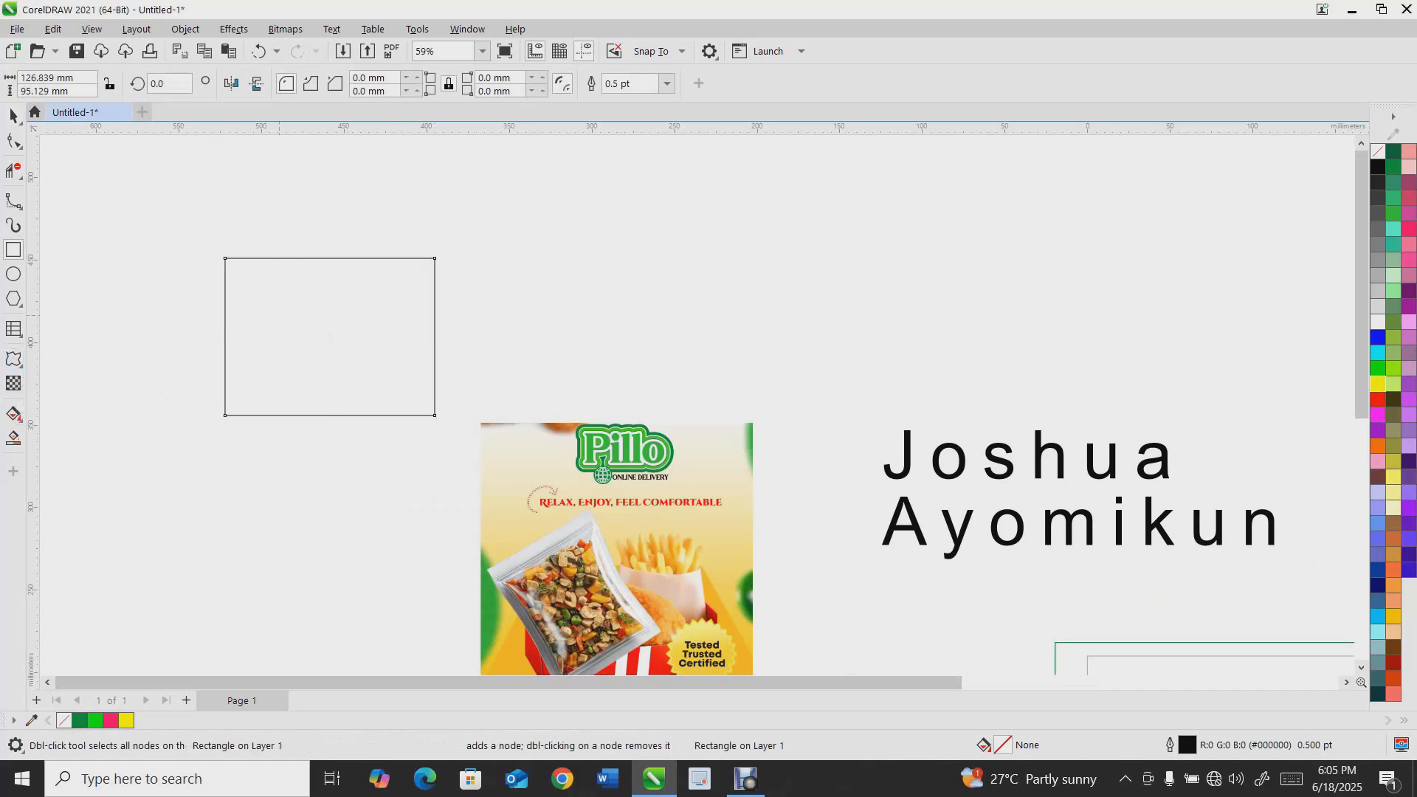
pyautogui.moveTo(336, 275)
pyautogui.mouseDown()
pyautogui.moveTo(348, 213)
pyautogui.moveTo(329, 275)
pyautogui.mouseUp()
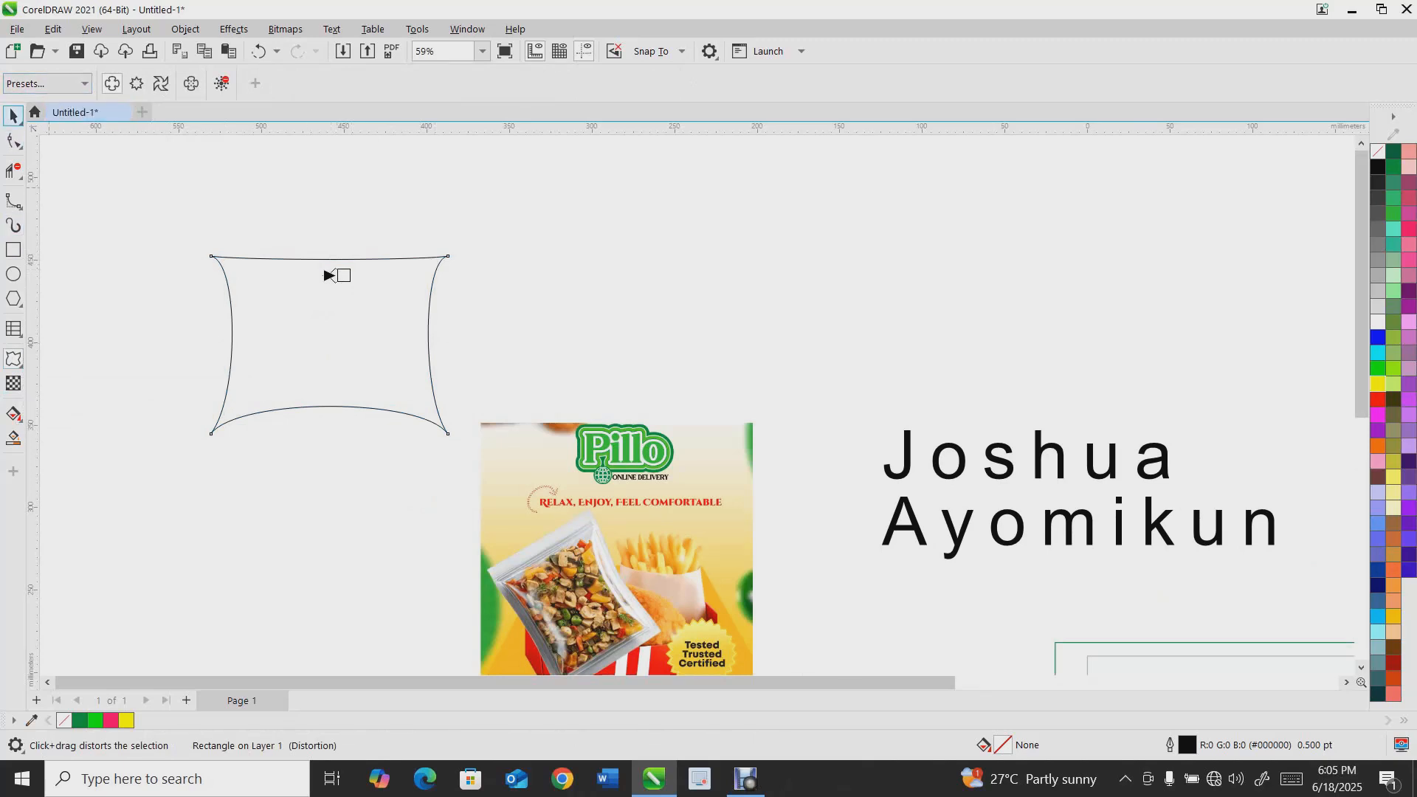
pyautogui.press('space')
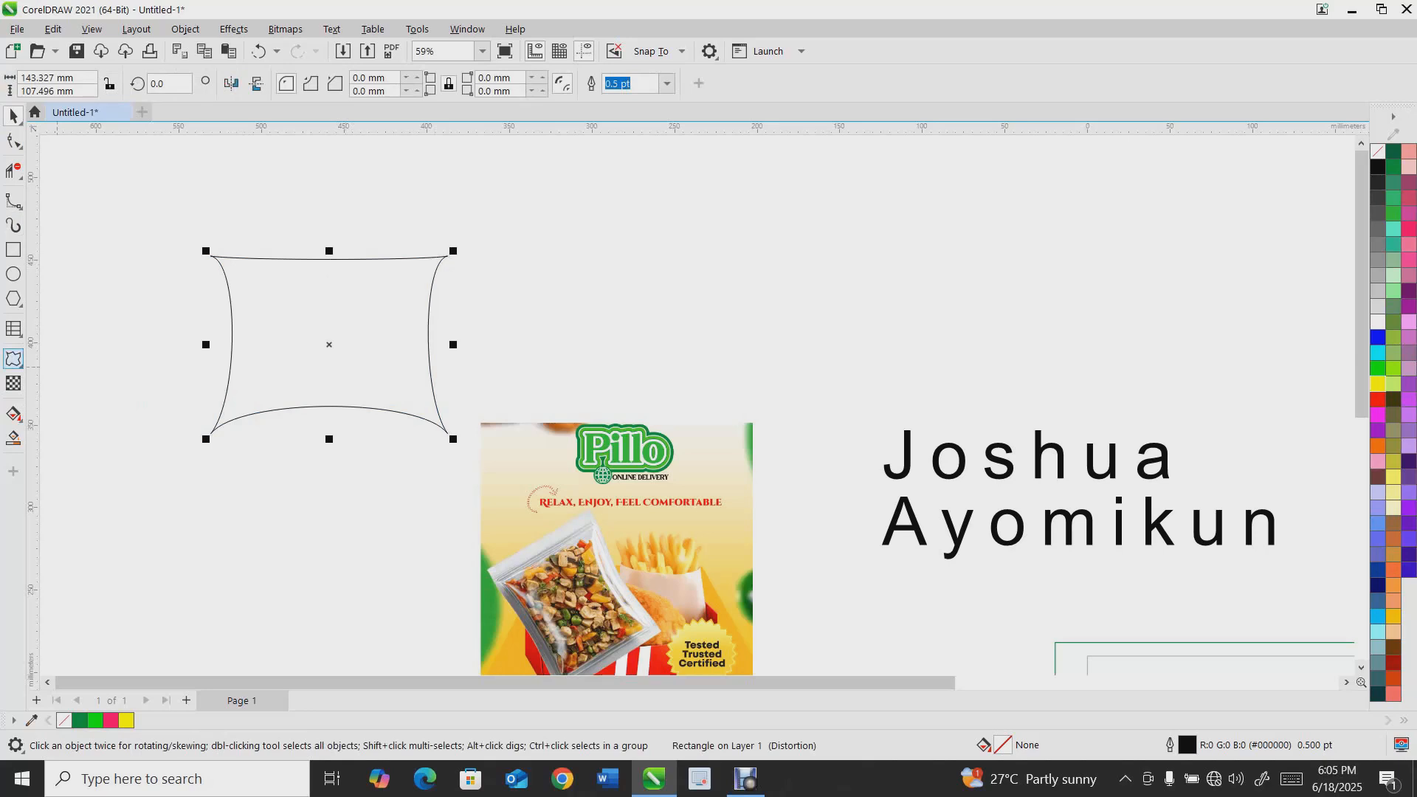
pyautogui.press('space')
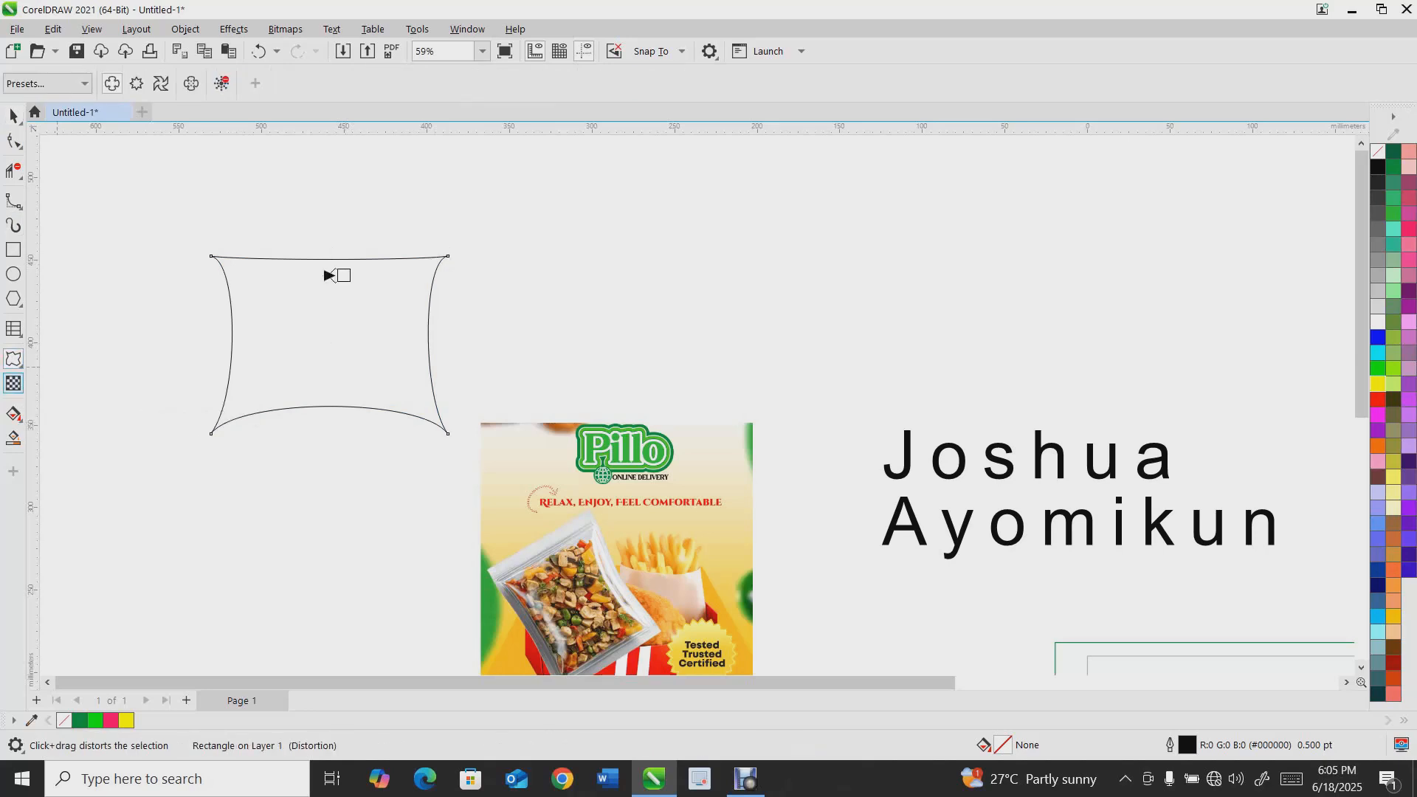
# Add an inside contour of two steps to the distorted rectangle with the Contour tool
pyautogui.click(19, 366)
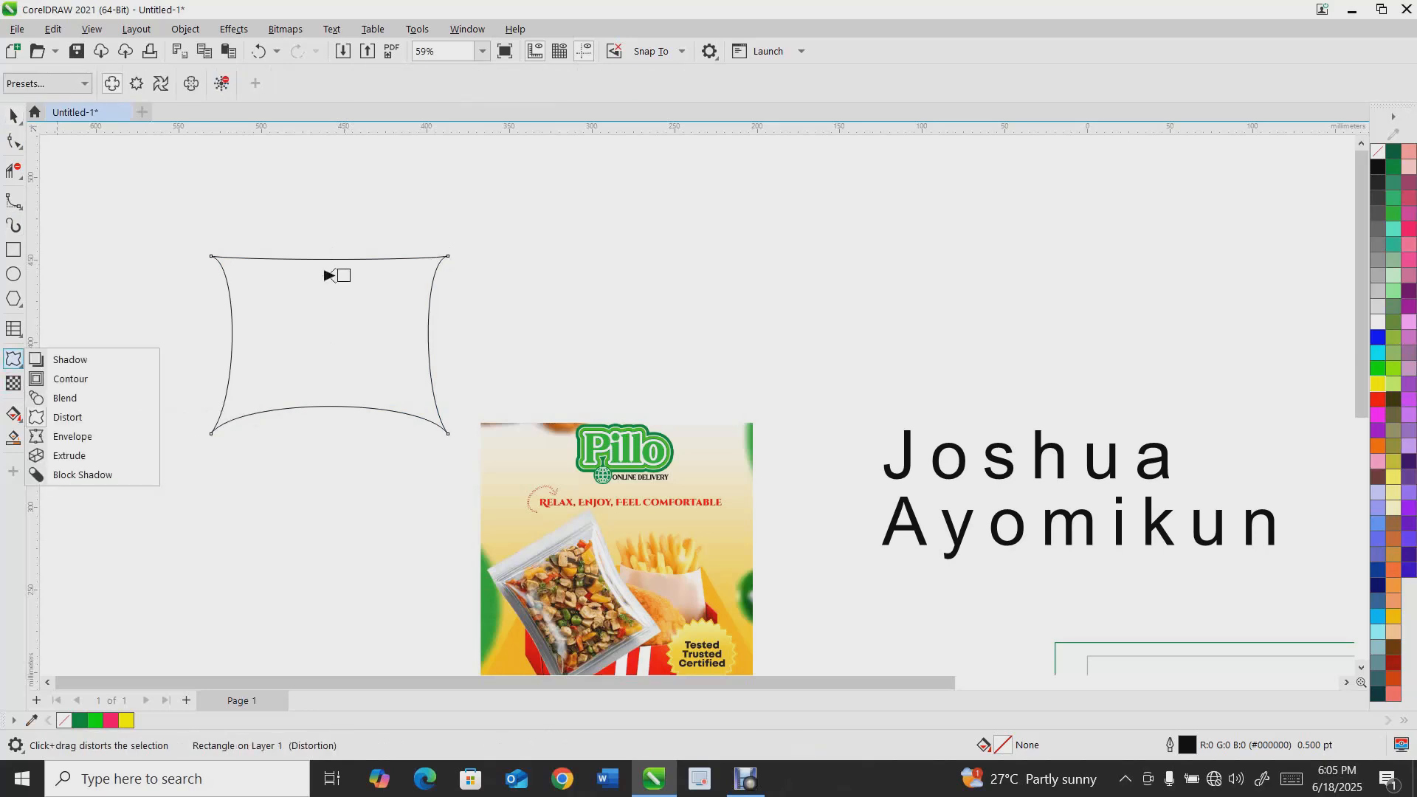
pyautogui.click(70, 379)
pyautogui.moveTo(212, 344)
pyautogui.mouseDown()
pyautogui.moveTo(290, 345)
pyautogui.moveTo(235, 345)
pyautogui.mouseUp()
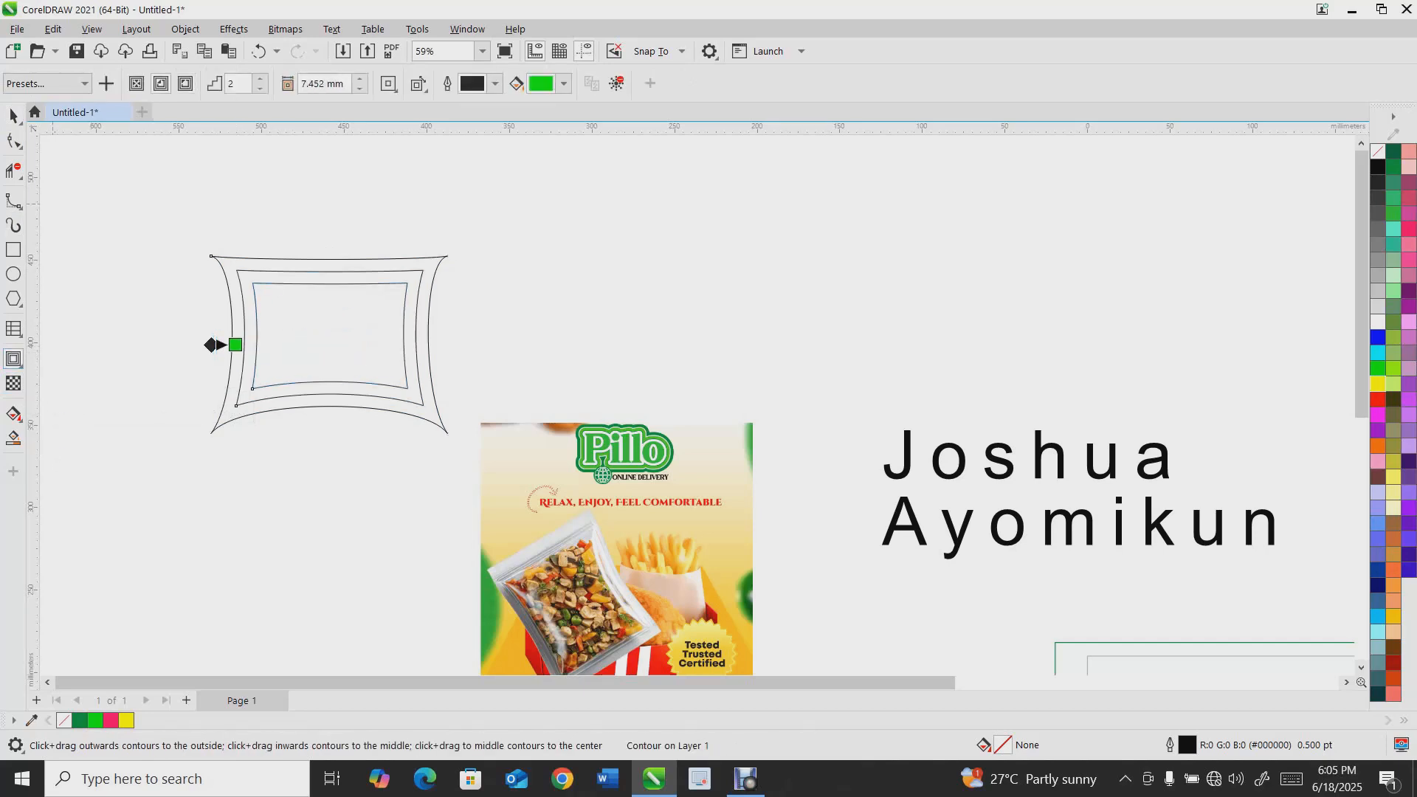
# Select the contoured shape and delete it
pyautogui.click(13, 115)
pyautogui.moveTo(149, 171); pyautogui.dragTo(485, 474)
pyautogui.press('Delete')
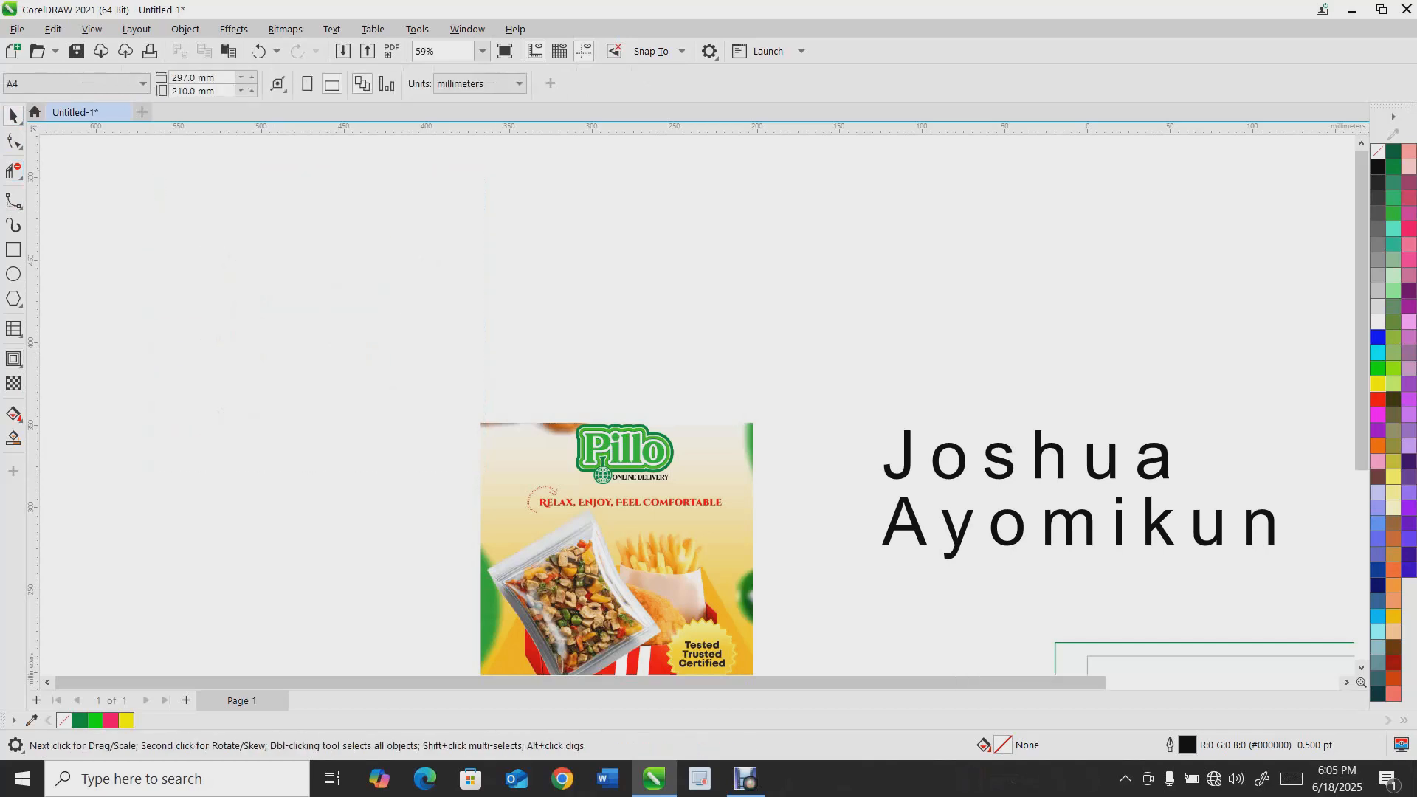
pyautogui.click(20, 365)
pyautogui.click(13, 384)
pyautogui.click(20, 365)
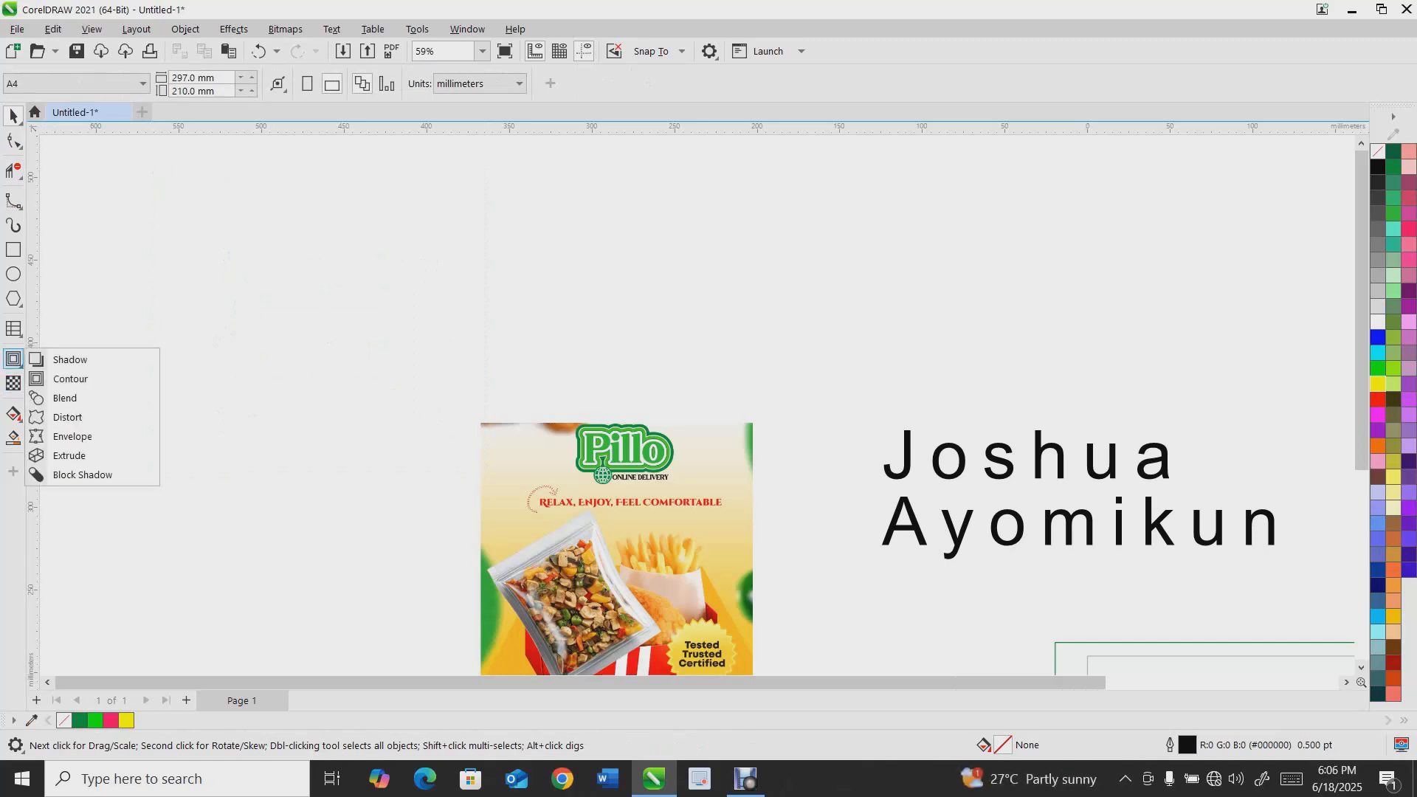
pyautogui.click(63, 308)
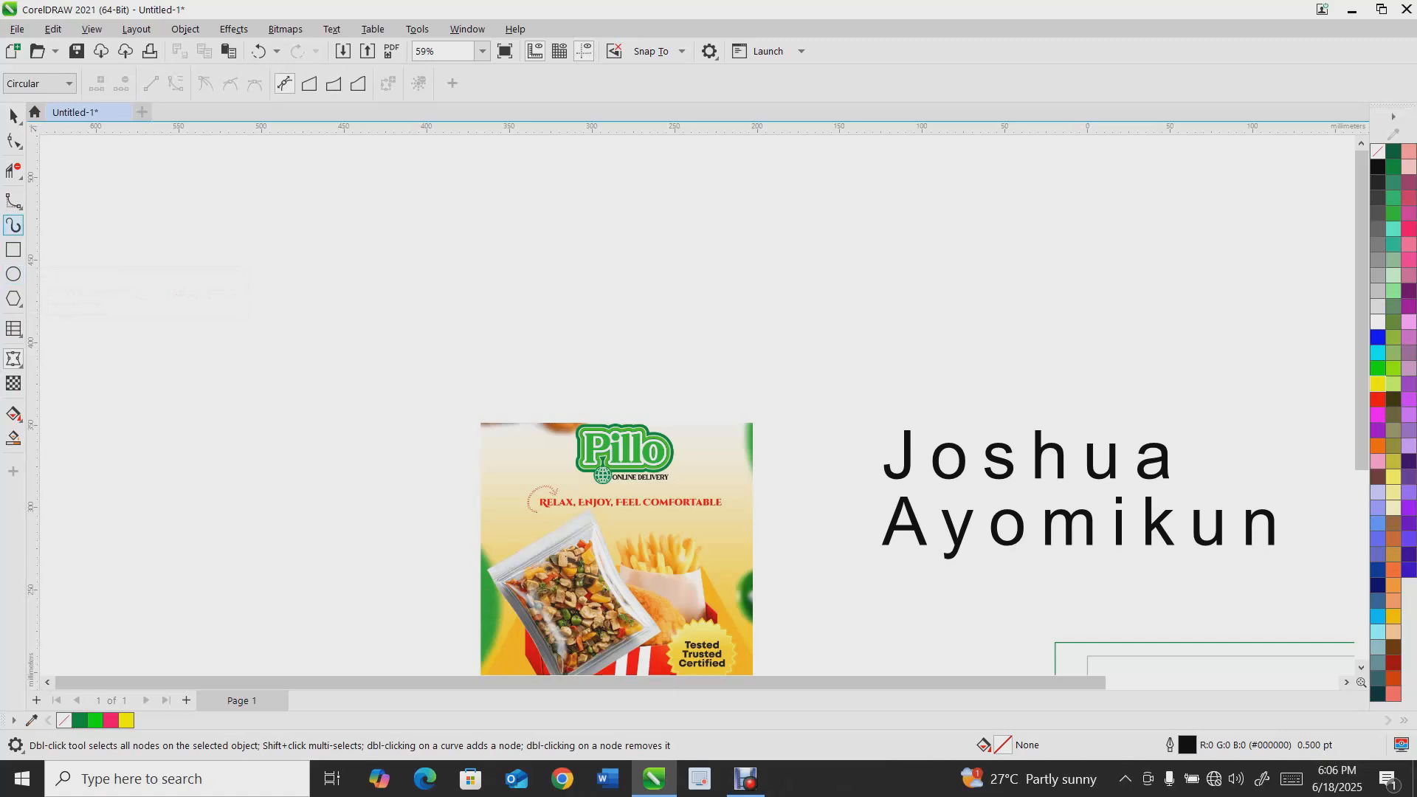
# Add a capitalised first name as artistic text and scale it up to about 234 pt
pyautogui.click(13, 328)
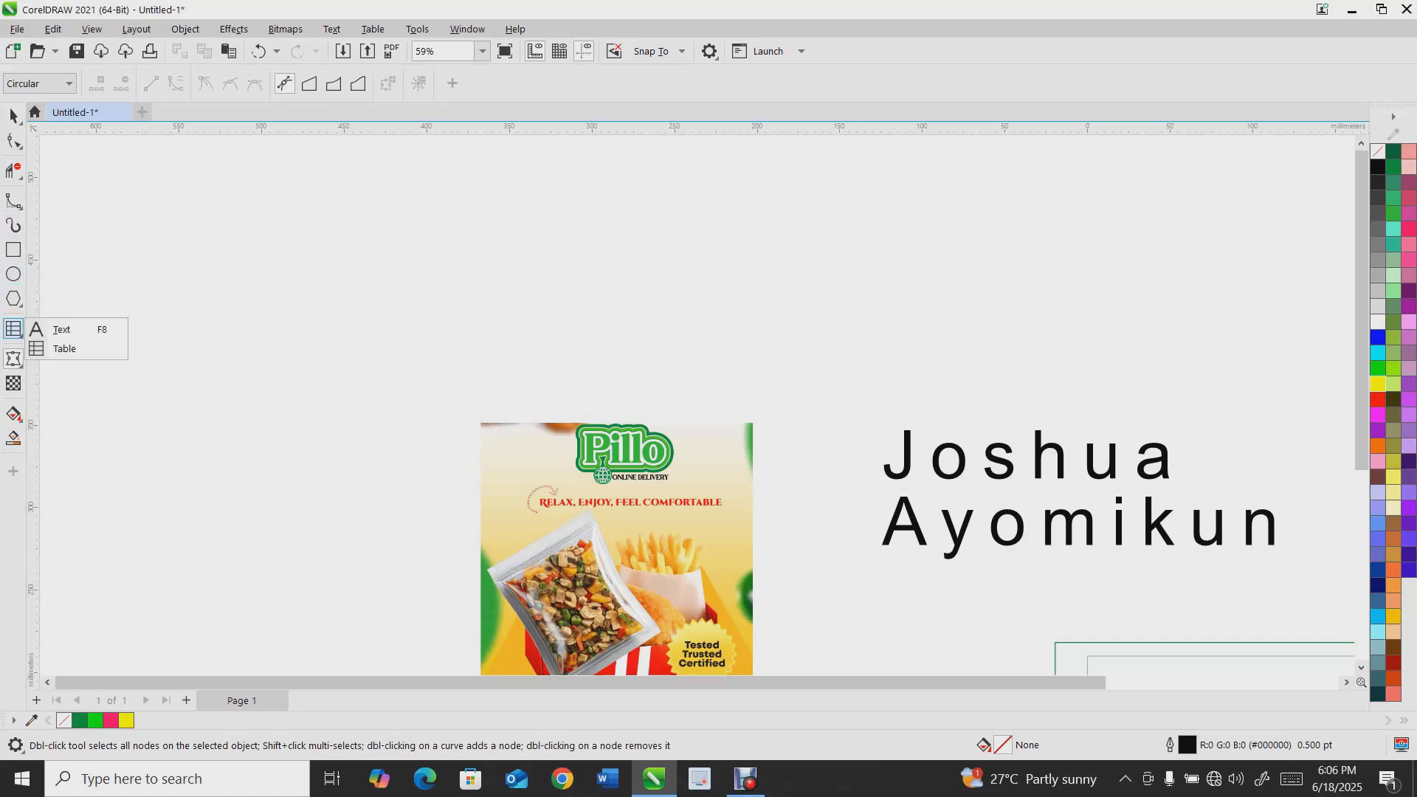
pyautogui.click(61, 329)
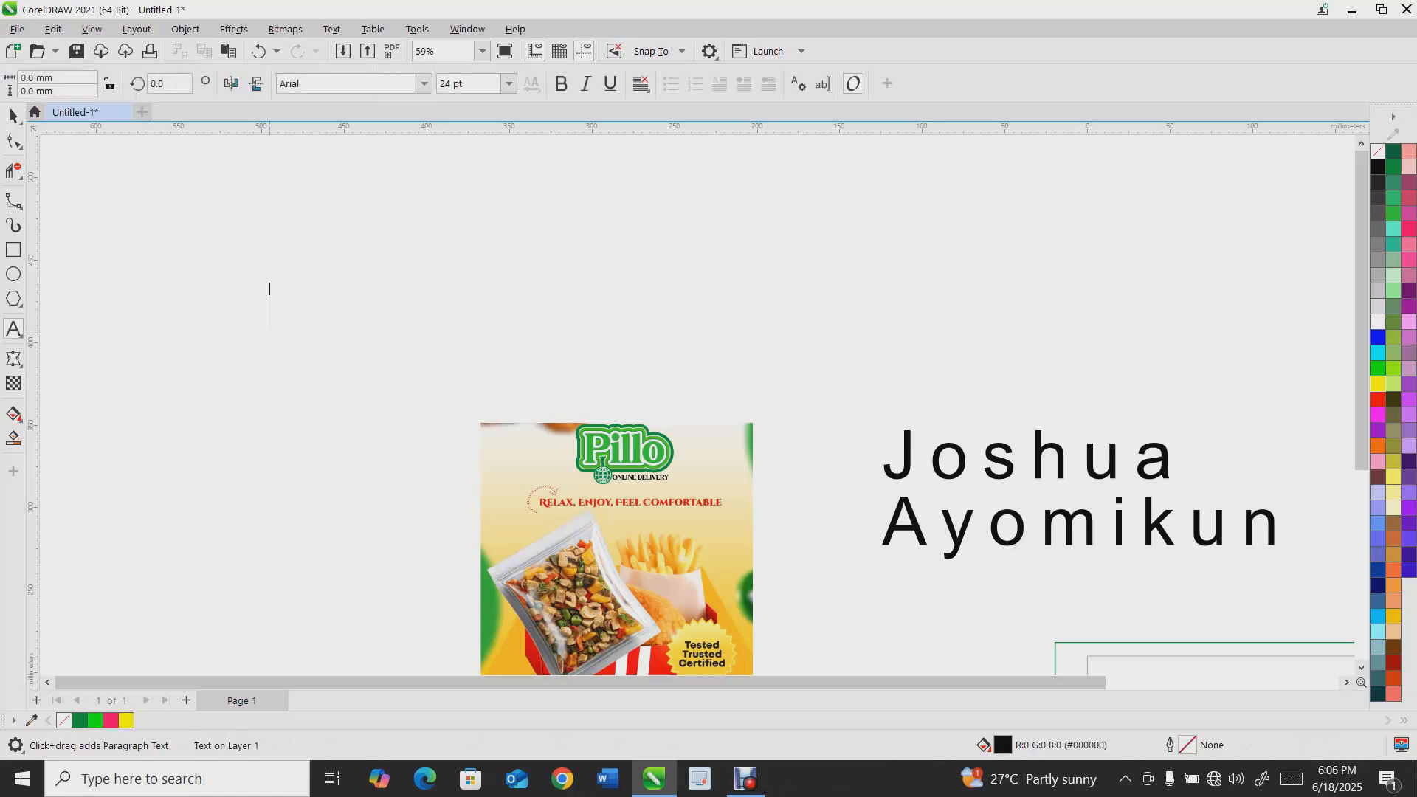
pyautogui.write('FEMI')
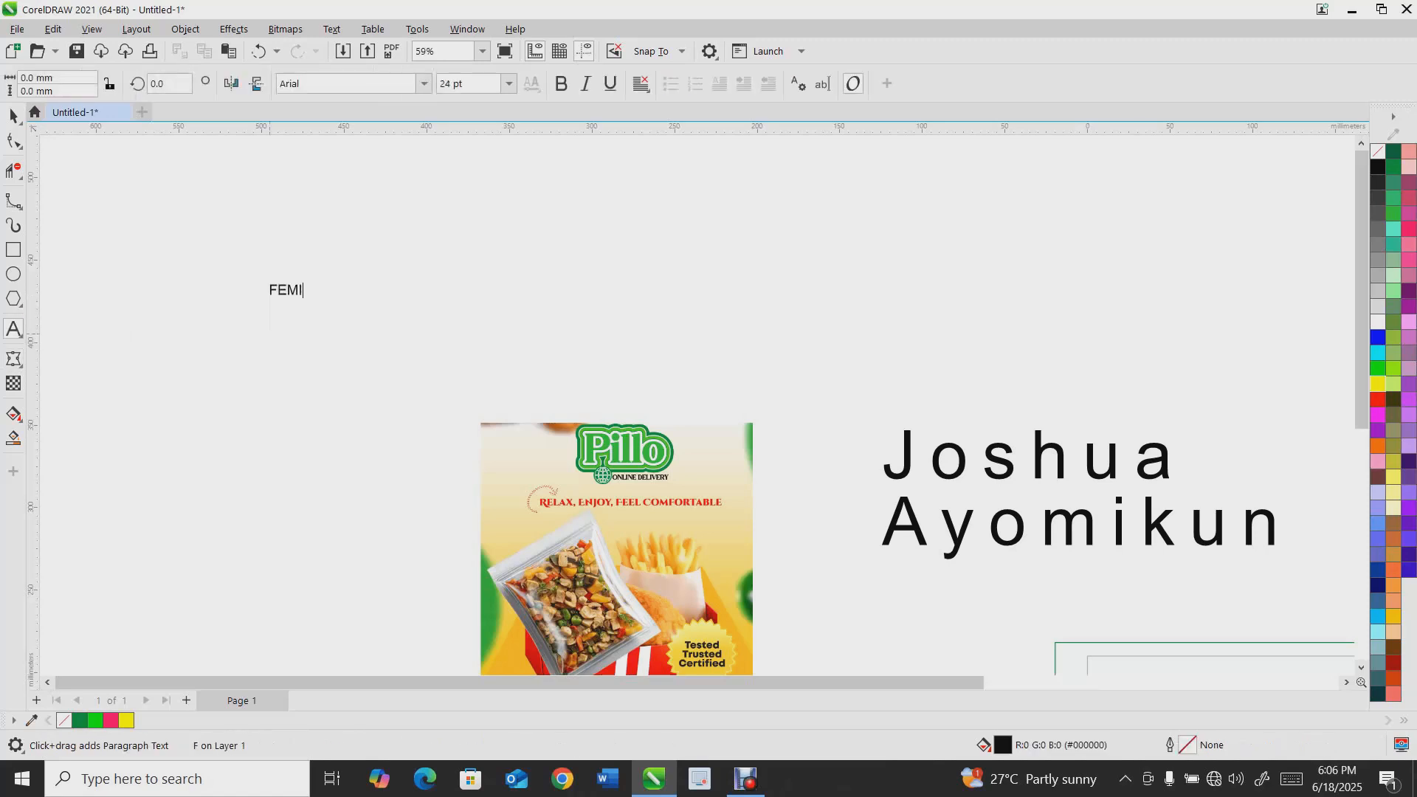
pyautogui.hotkey('ctrl', 'space')
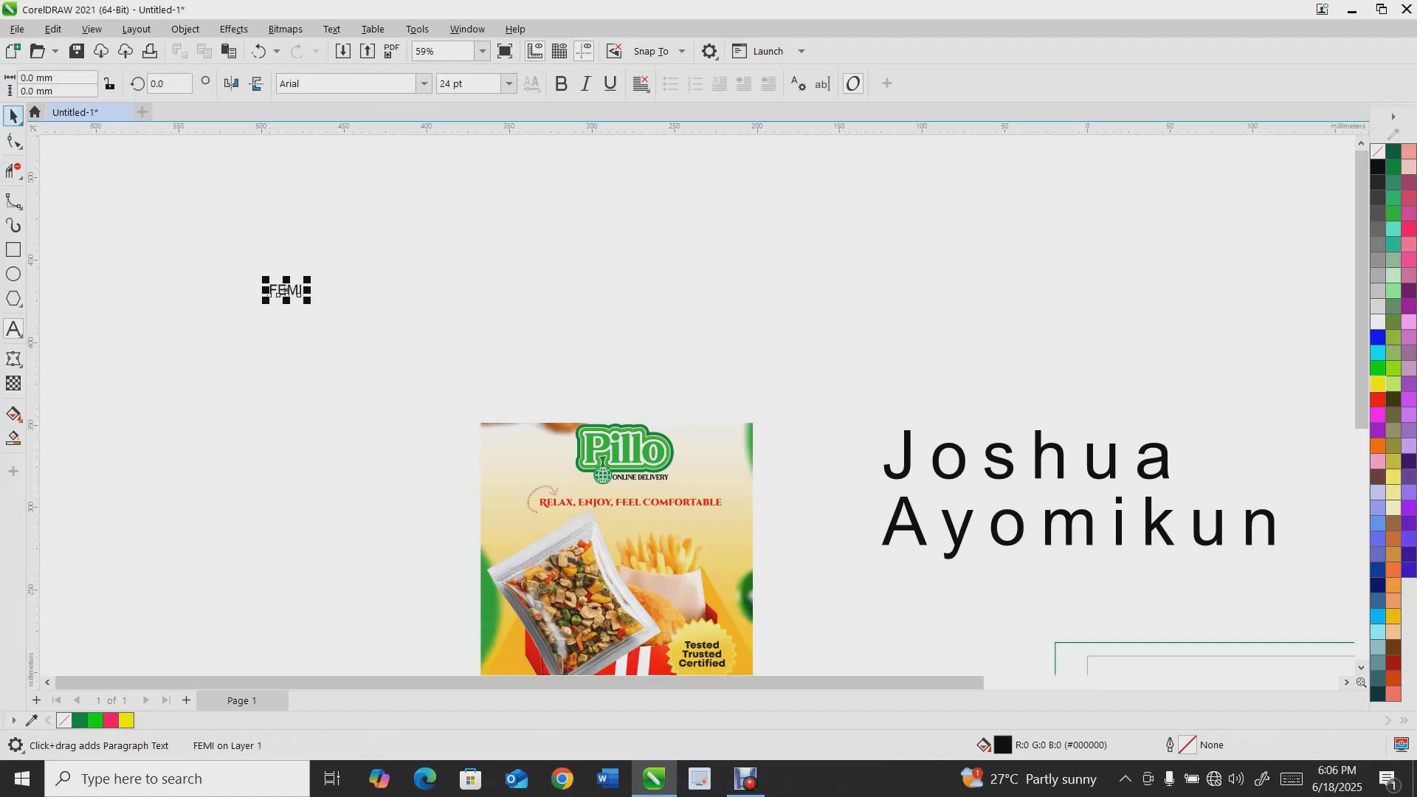
pyautogui.moveTo(309, 279); pyautogui.dragTo(580, 157)
# Apply an envelope to the name text, bending its top and bottom edges into an upward arch
pyautogui.click(14, 359)
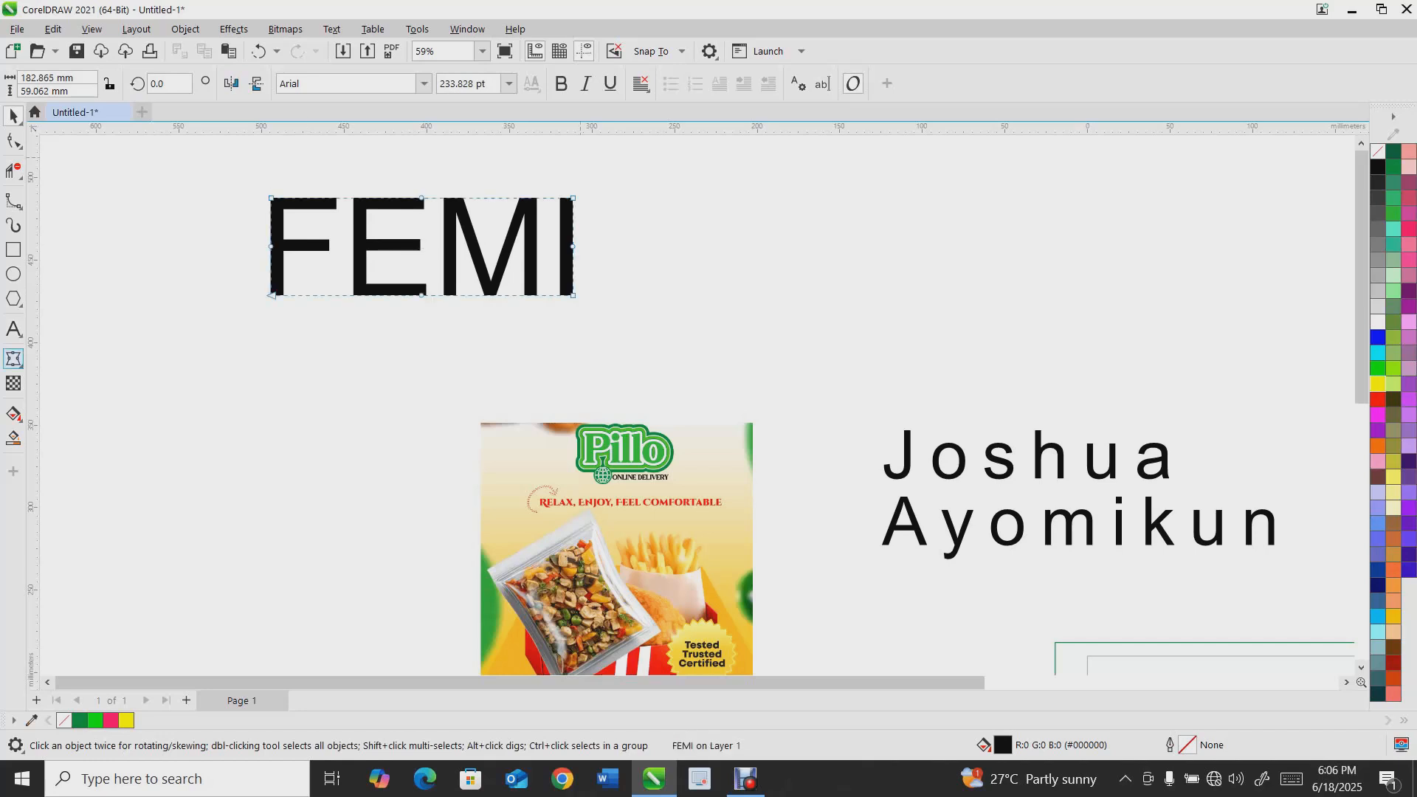
pyautogui.moveTo(421, 198); pyautogui.dragTo(422, 161)
pyautogui.hotkey('ctrl', 'z')
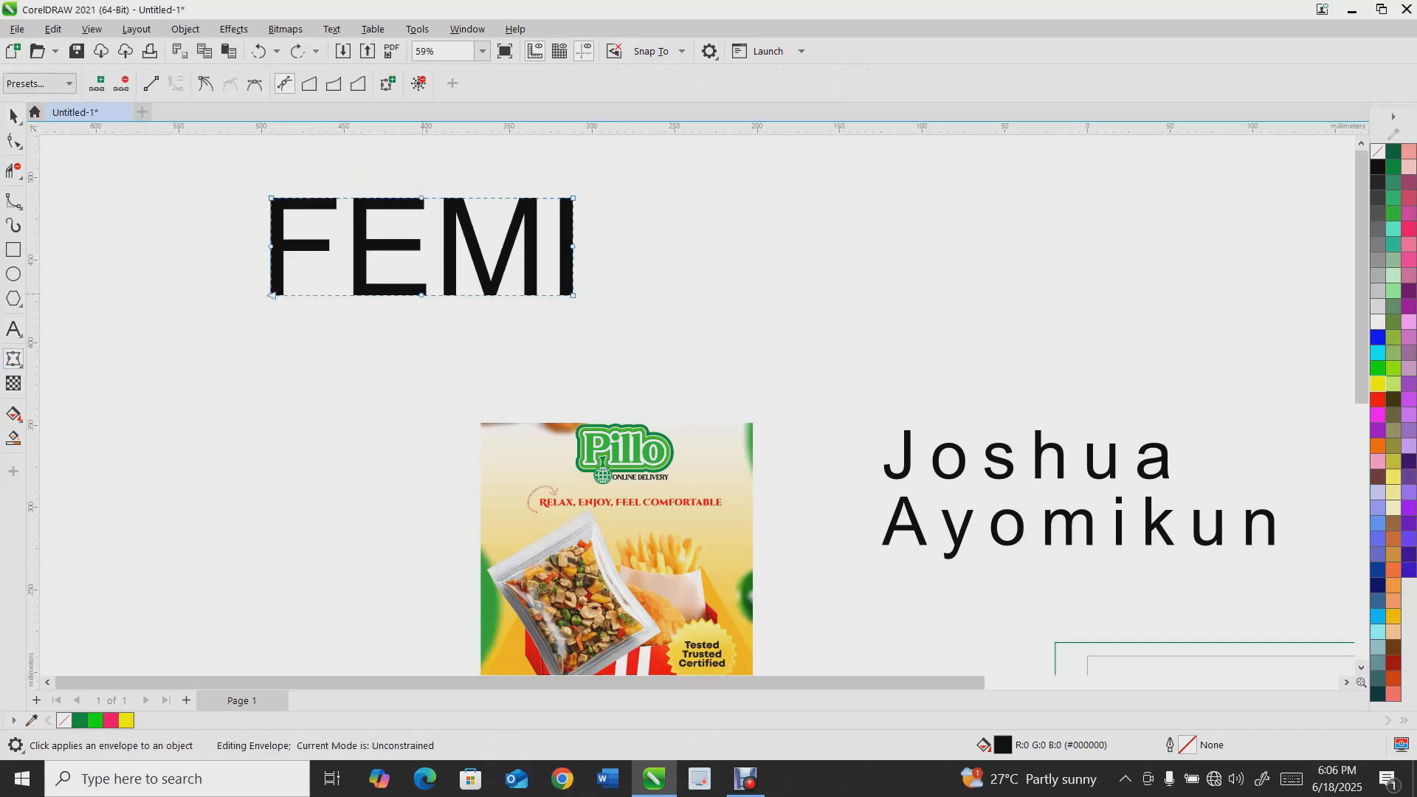
pyautogui.moveTo(573, 247); pyautogui.dragTo(622, 280)
pyautogui.moveTo(422, 198); pyautogui.dragTo(421, 157)
pyautogui.hotkey('ctrl', 'z')
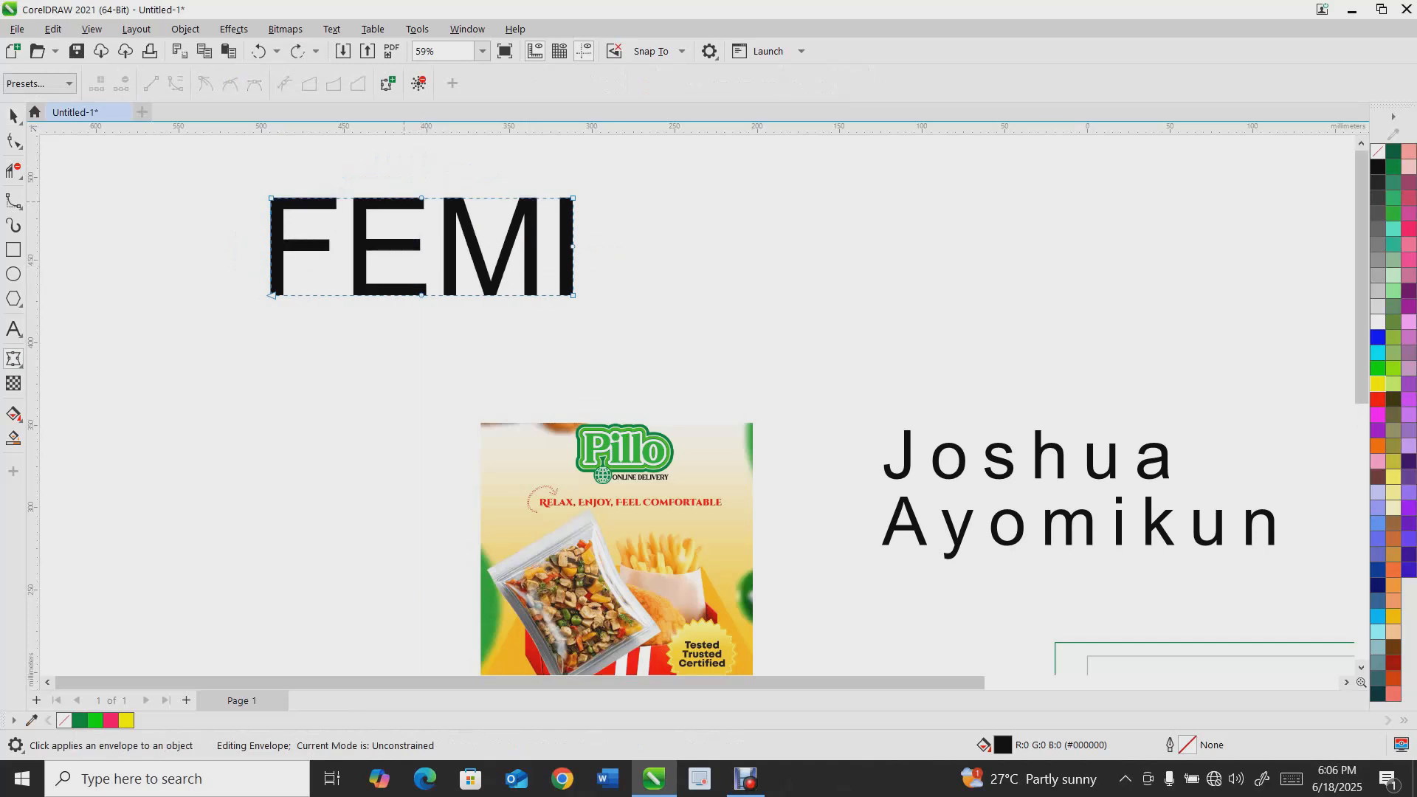
pyautogui.press('Delete')
pyautogui.click(422, 295)
pyautogui.press('Delete')
pyautogui.moveTo(415, 197); pyautogui.dragTo(422, 147)
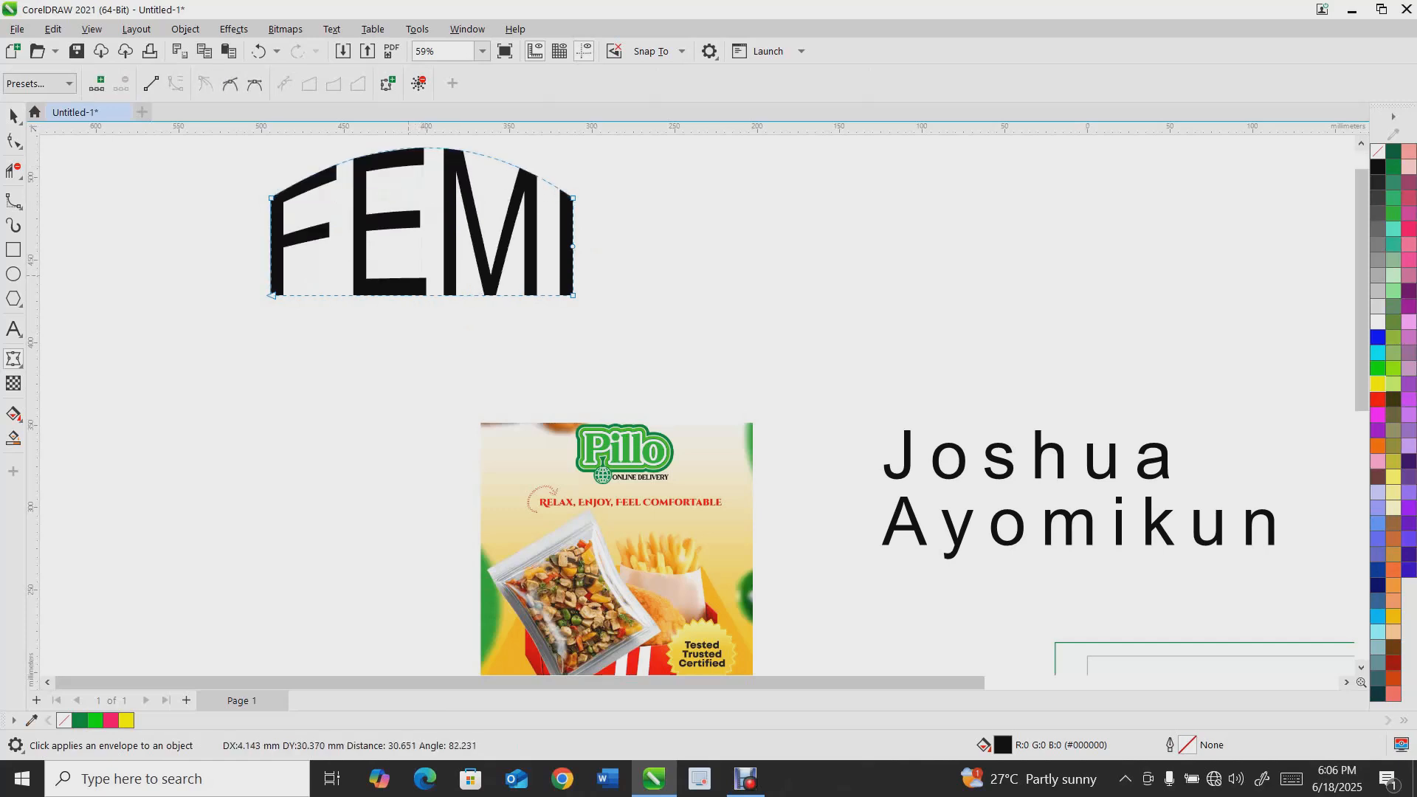
pyautogui.moveTo(421, 295); pyautogui.dragTo(421, 250)
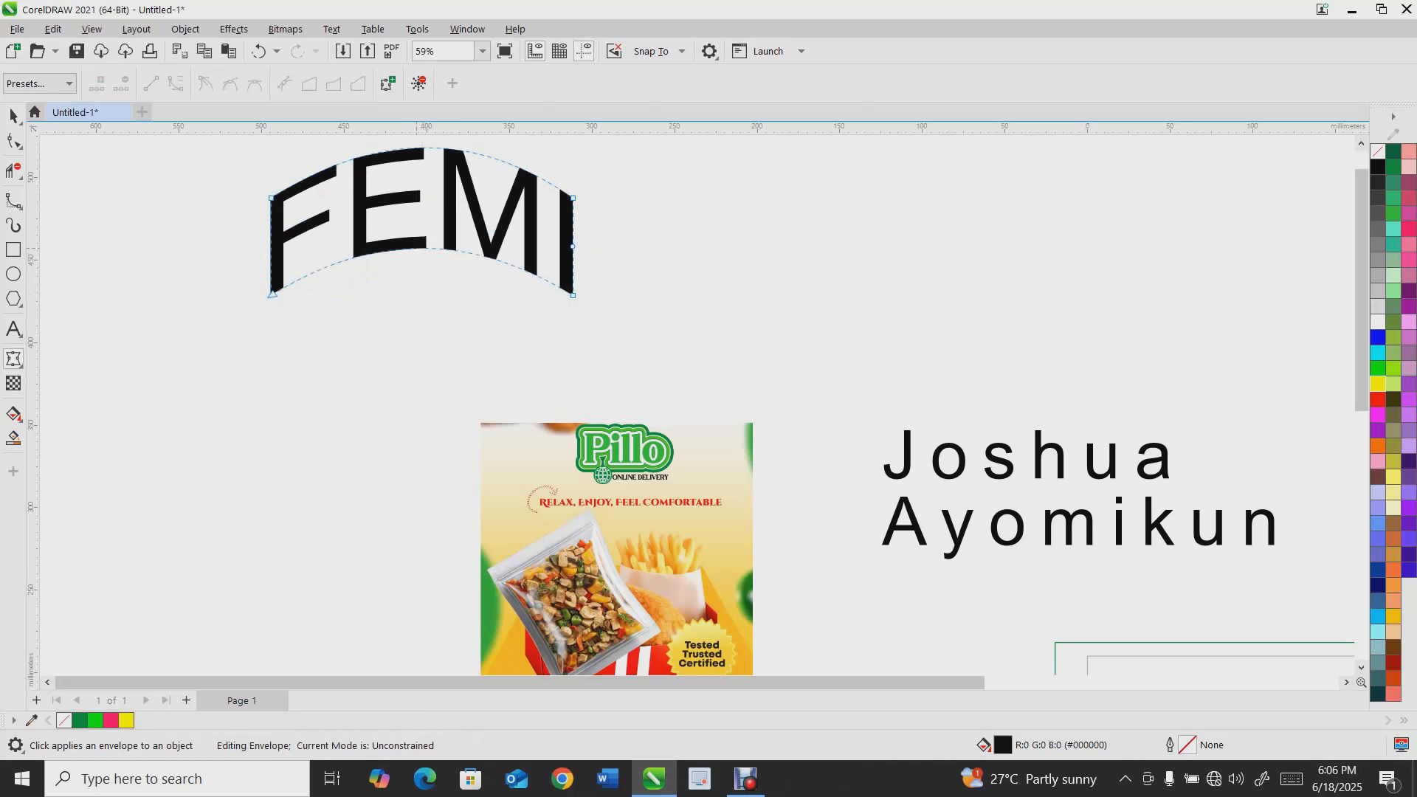
# Try to add a contour to the arched name text
pyautogui.scroll(-2, 417, 248)
pyautogui.press('space')
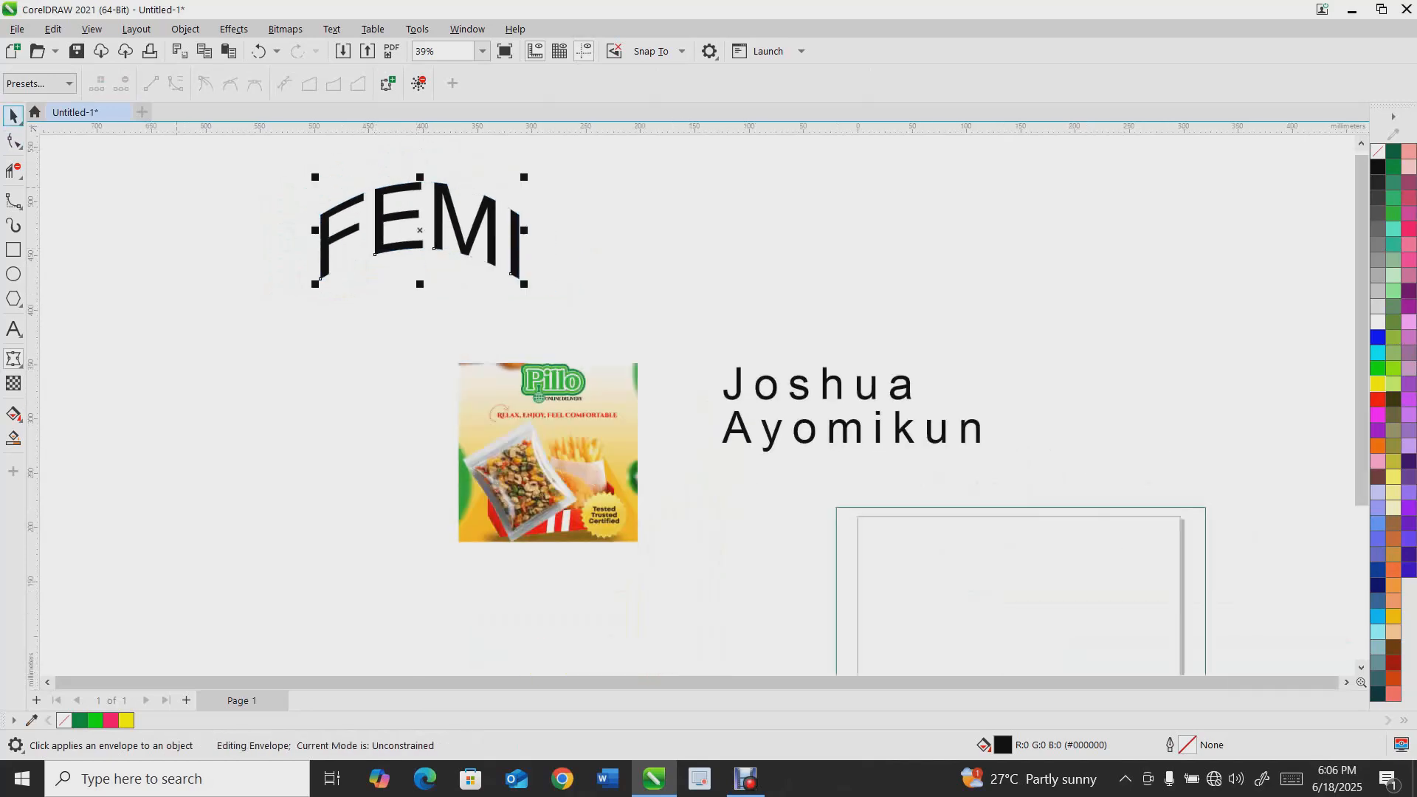
pyautogui.click(19, 364)
pyautogui.click(19, 378)
pyautogui.click(19, 365)
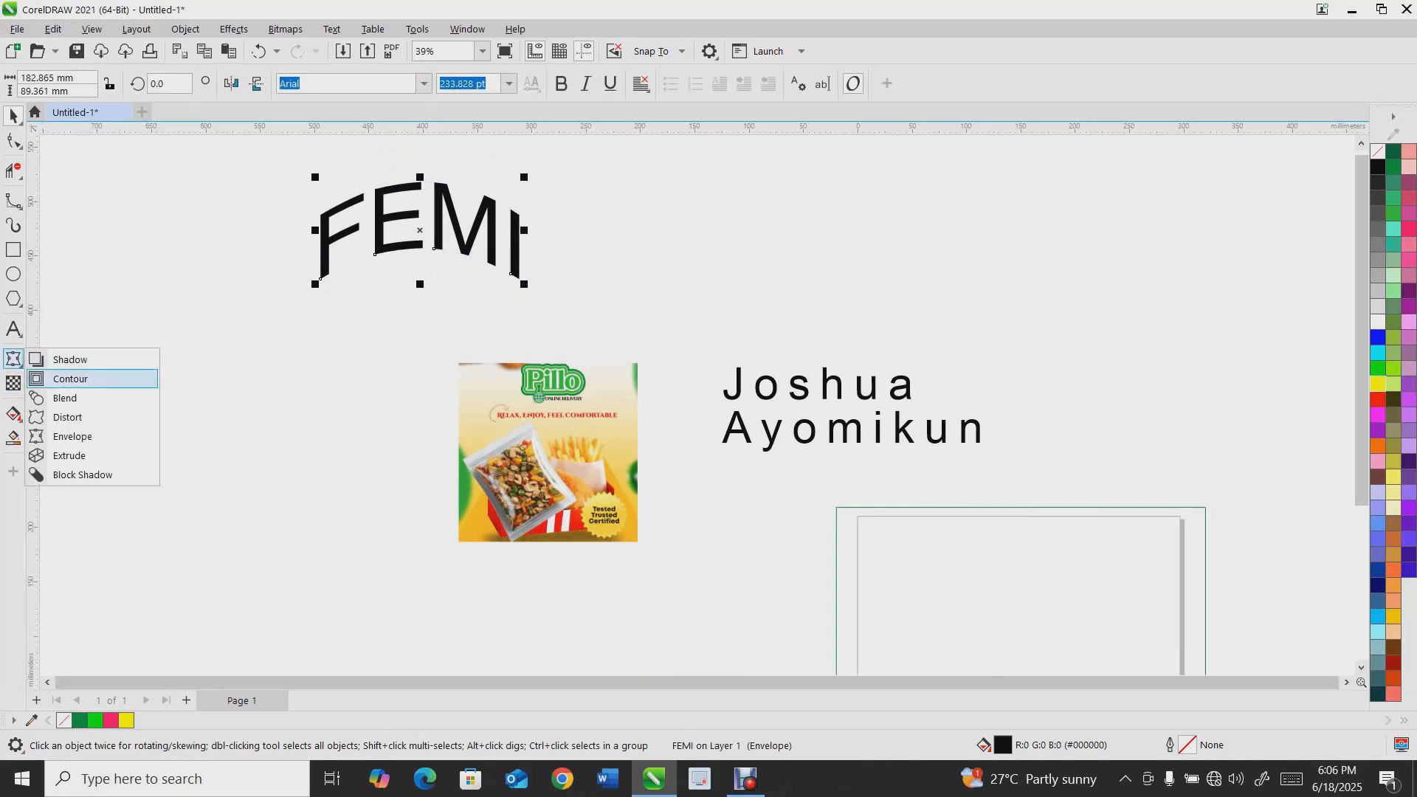
pyautogui.click(70, 379)
pyautogui.moveTo(420, 182)
pyautogui.mouseDown()
pyautogui.moveTo(420, 214)
pyautogui.moveTo(420, 177)
pyautogui.mouseUp()
# Select the arched name text and delete it
pyautogui.click(13, 116)
pyautogui.moveTo(425, 209); pyautogui.dragTo(392, 290)
pyautogui.press('Delete')
# Draw a wide, flat rectangle to the upper left of the package image
pyautogui.moveTo(73, 290)
pyautogui.mouseDown()
pyautogui.moveTo(276, 314)
pyautogui.moveTo(299, 339)
pyautogui.mouseUp()
pyautogui.click(13, 360)
pyautogui.moveTo(187, 290)
pyautogui.mouseDown()
pyautogui.moveTo(187, 250)
pyautogui.moveTo(186, 265)
pyautogui.mouseUp()
pyautogui.hotkey('ctrl', 'z')
# Apply an envelope to the rectangle, bending its top and bottom edges into an upward arch
pyautogui.click(13, 360)
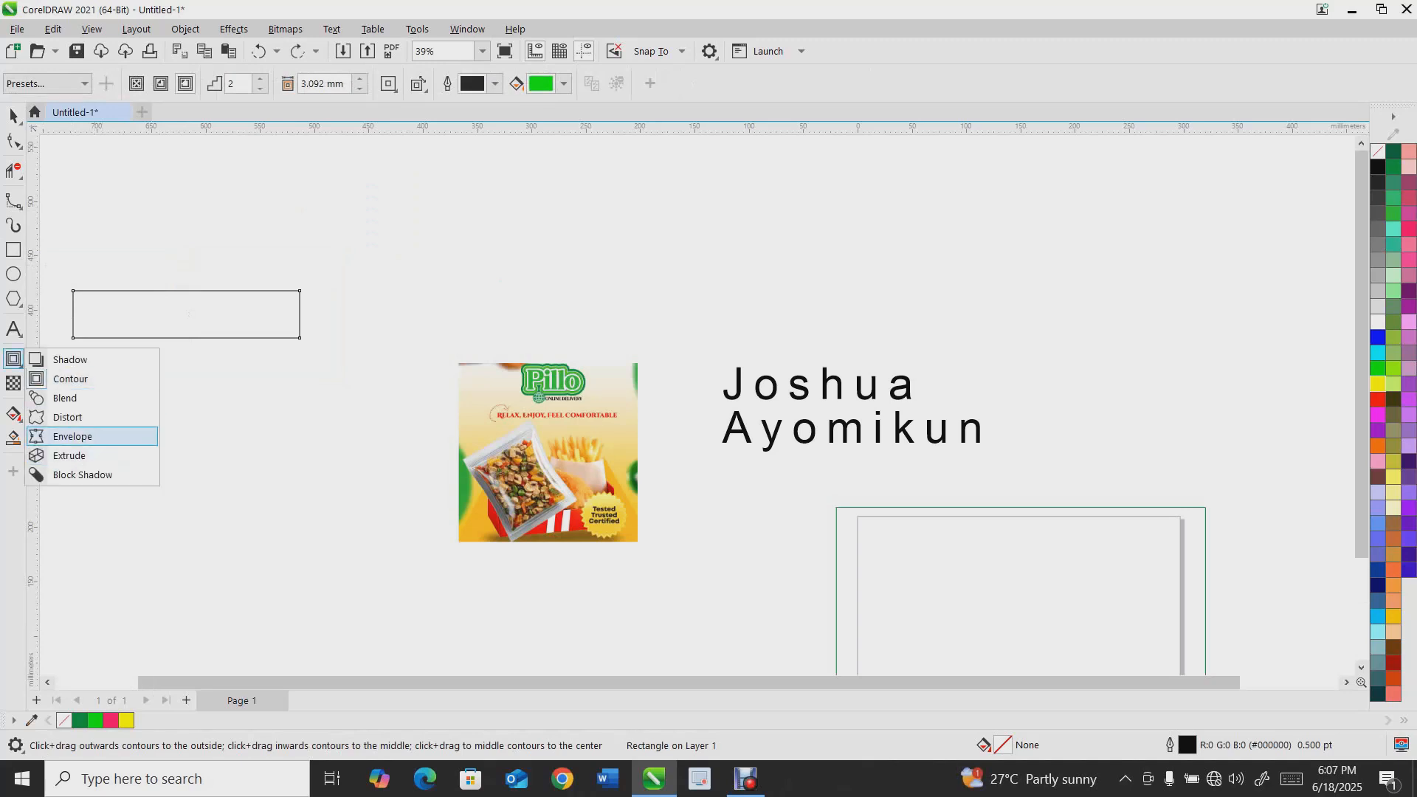
pyautogui.click(73, 437)
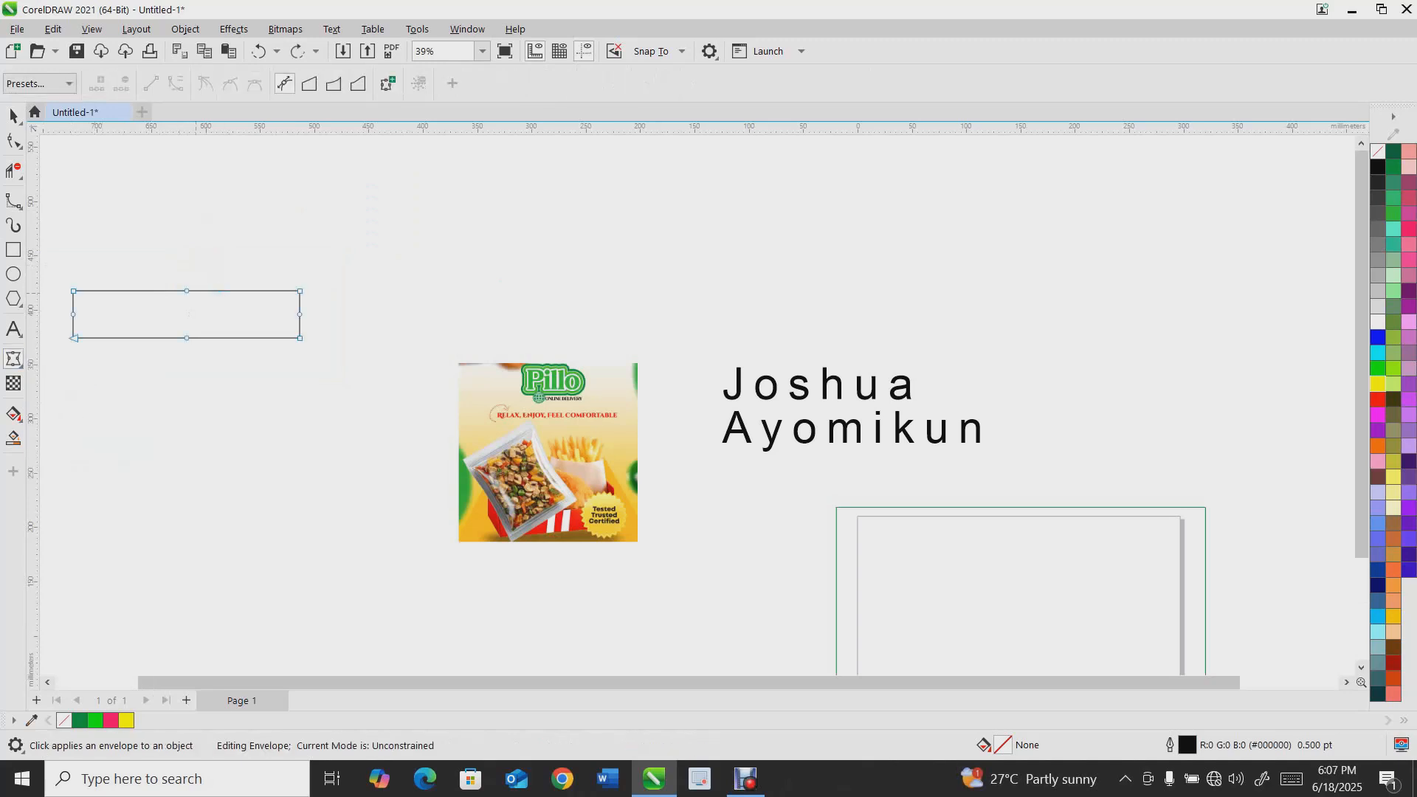
pyautogui.moveTo(187, 291); pyautogui.dragTo(202, 265)
pyautogui.moveTo(187, 338); pyautogui.dragTo(187, 319)
pyautogui.moveTo(202, 265); pyautogui.dragTo(250, 263)
pyautogui.press('space')
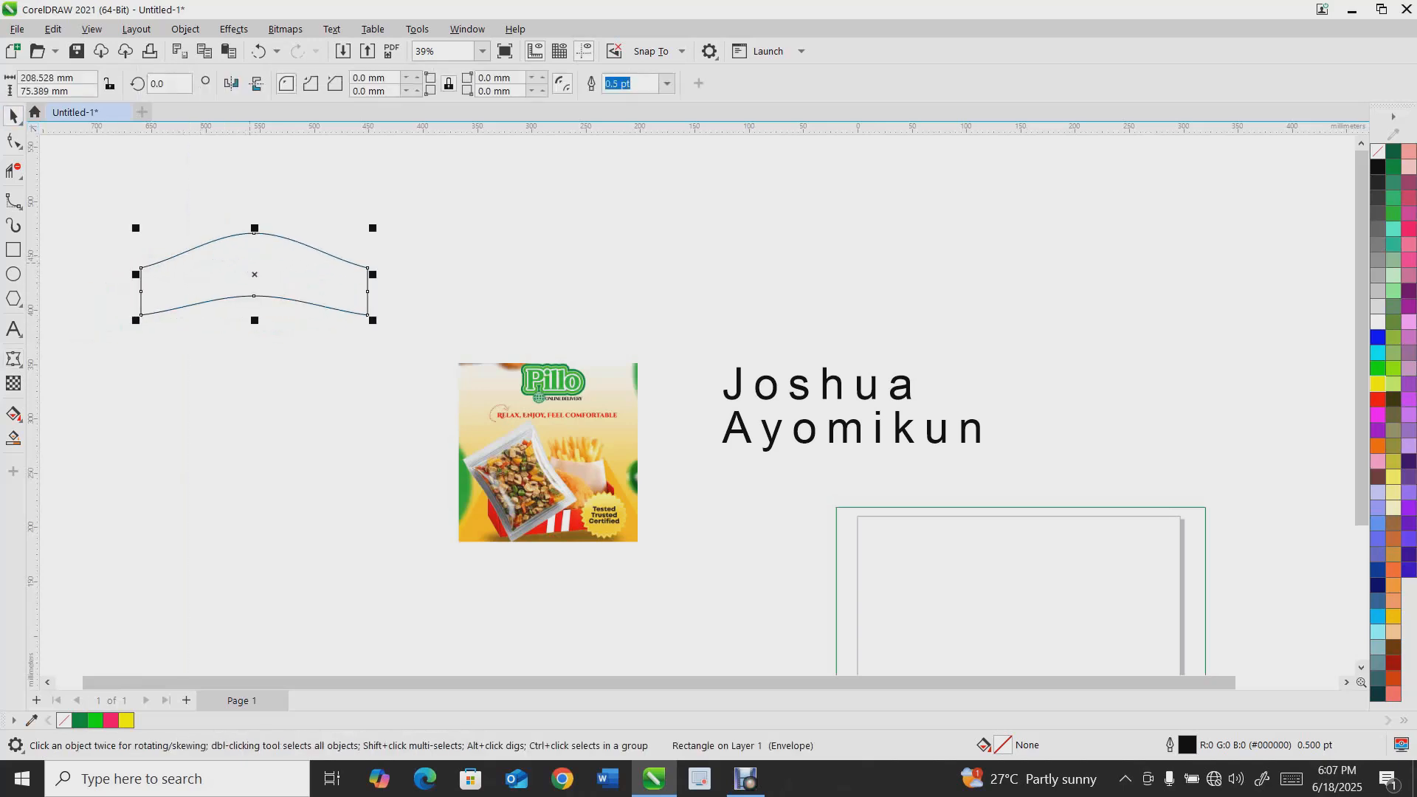
# Delete the enveloped rectangle
pyautogui.scroll(1, 252, 267)
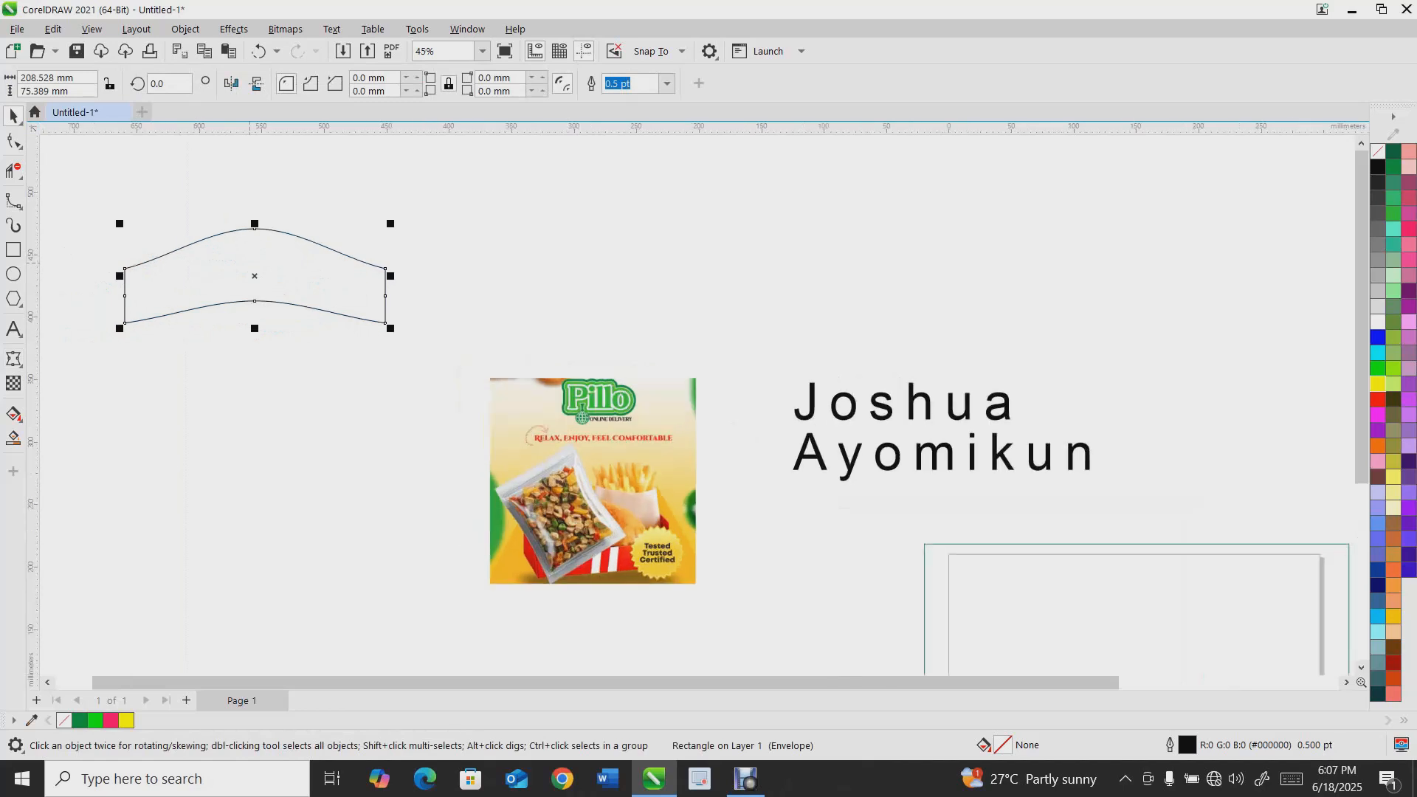
pyautogui.scroll(-2, 248, 255)
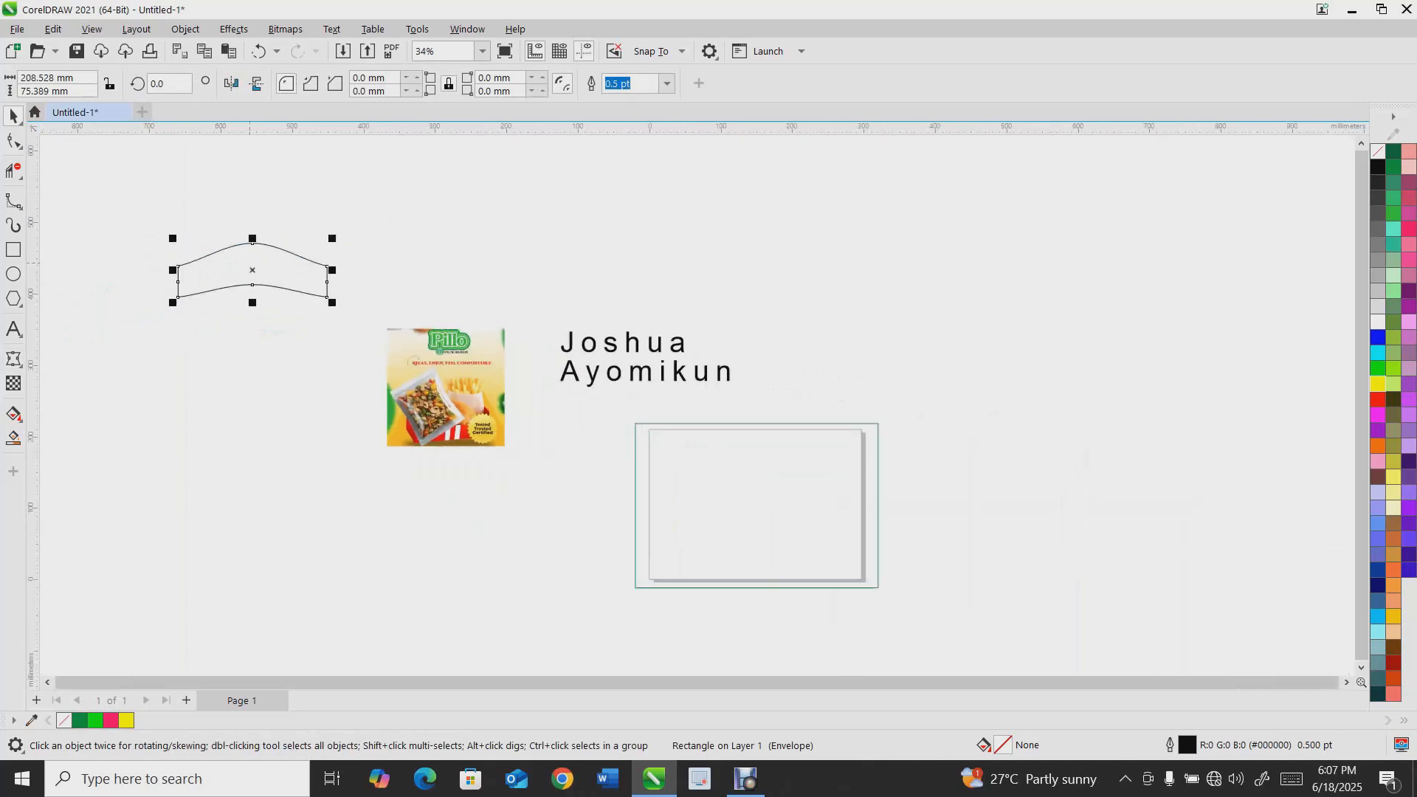
pyautogui.scroll(1, 252, 285)
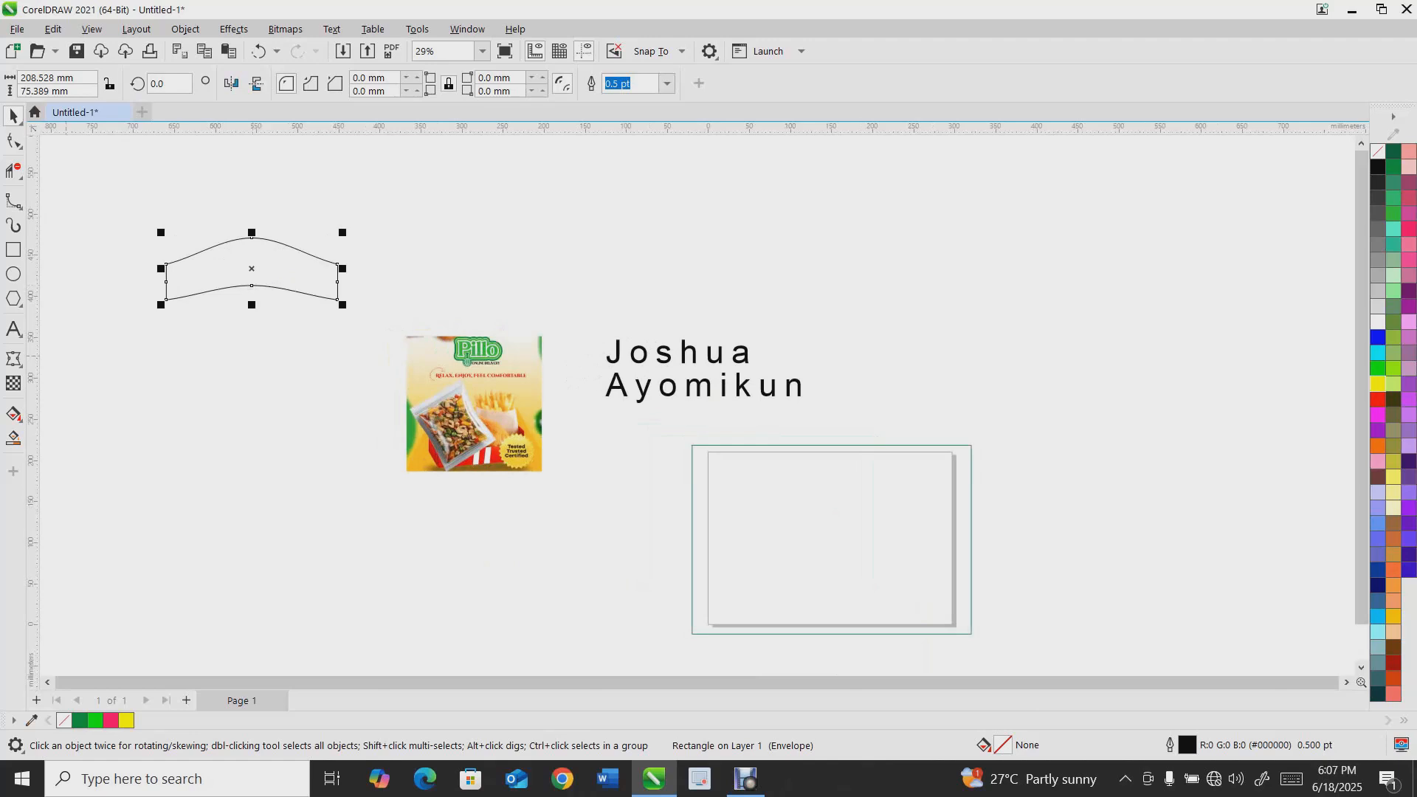
pyautogui.press('Delete')
# Add another capitalised first name as artistic text and scale it up to about 221 pt
pyautogui.click(15, 360)
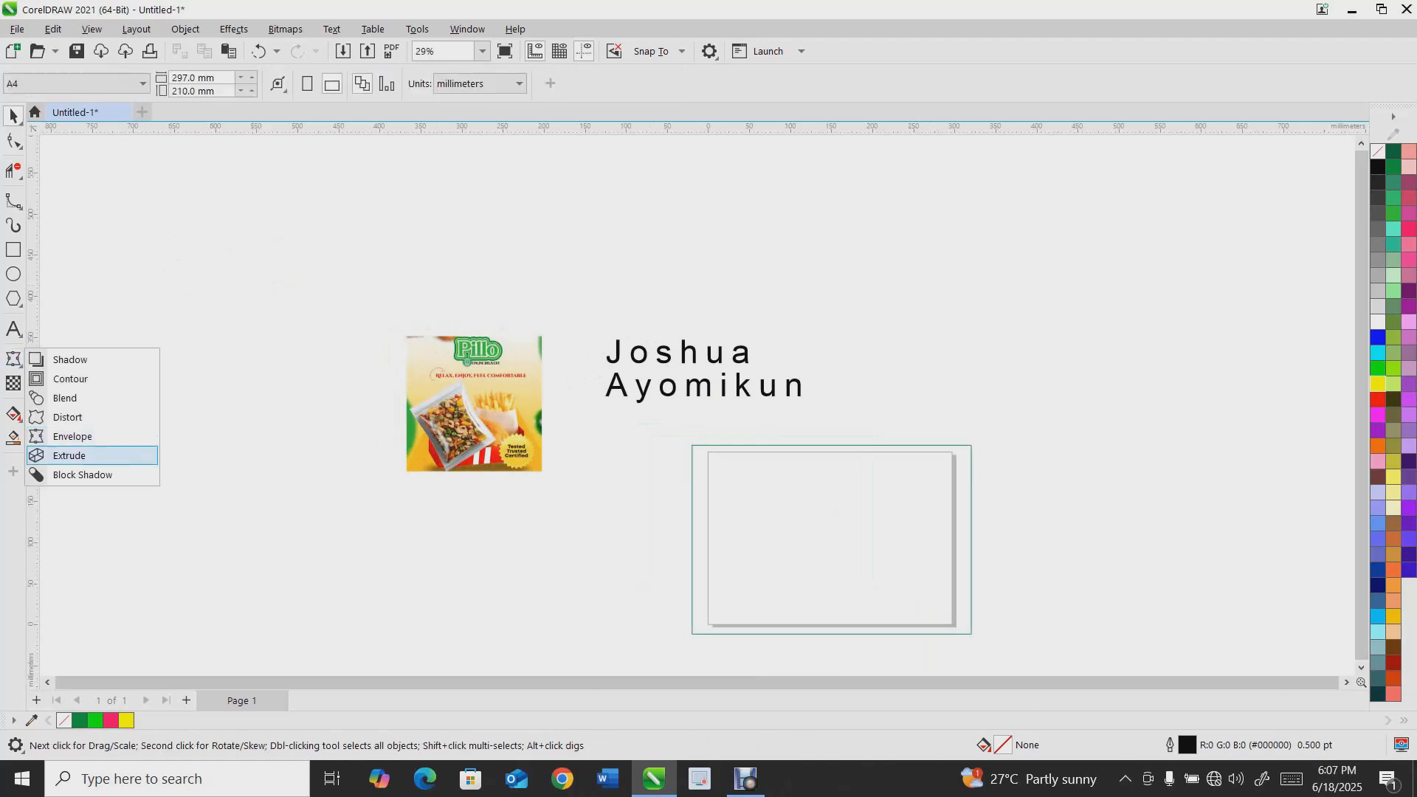
pyautogui.click(70, 456)
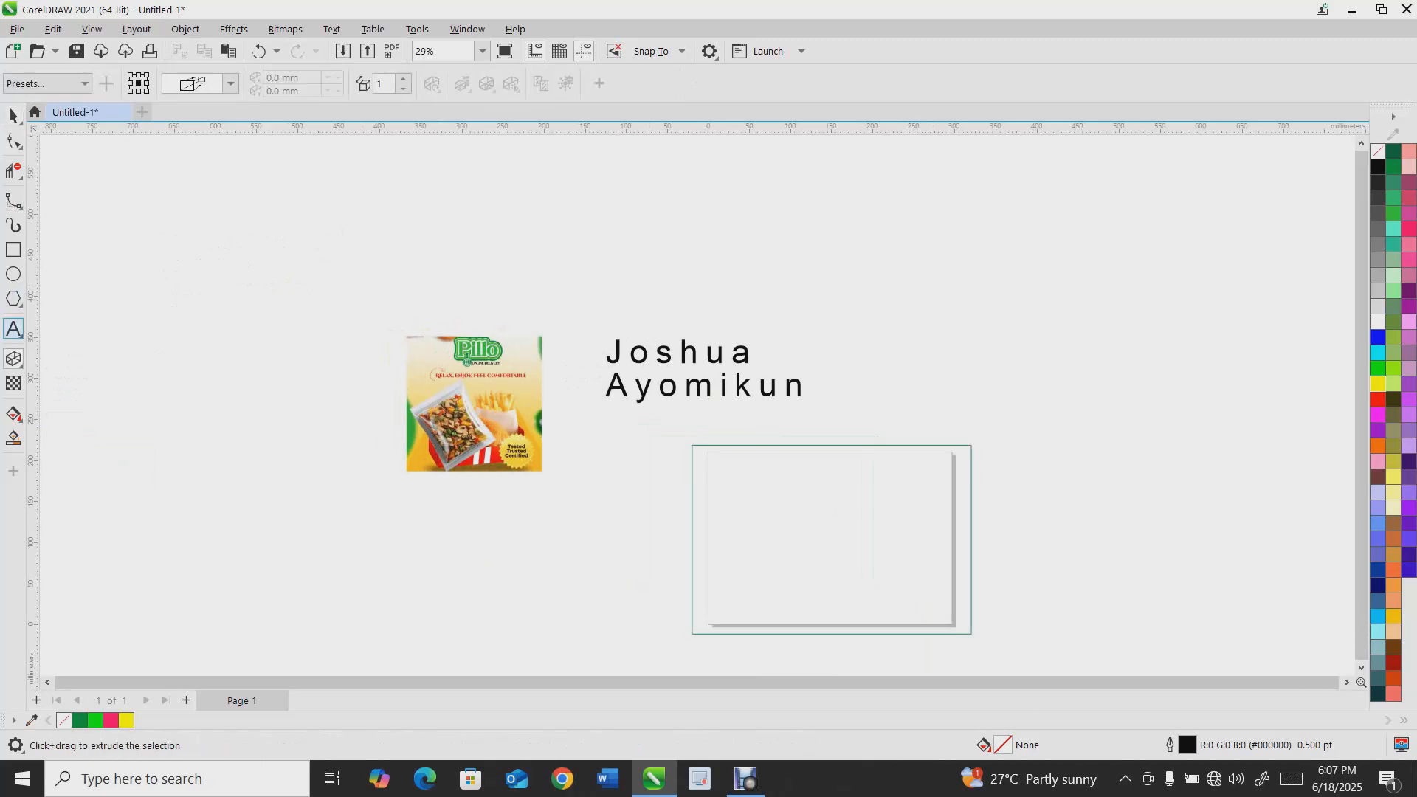
pyautogui.press('F8')
pyautogui.write('JERRY')
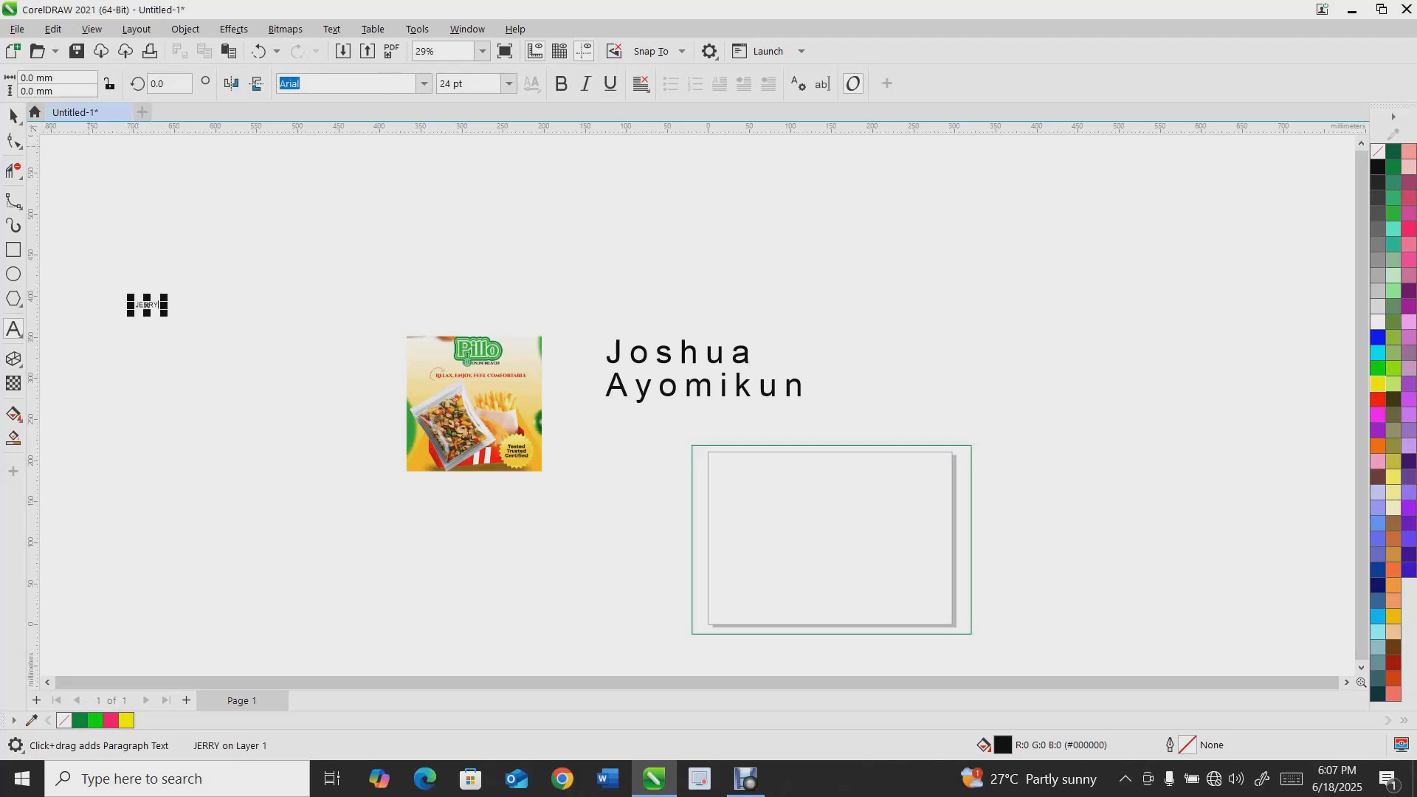
pyautogui.click(13, 116)
pyautogui.moveTo(165, 313); pyautogui.dragTo(349, 519)
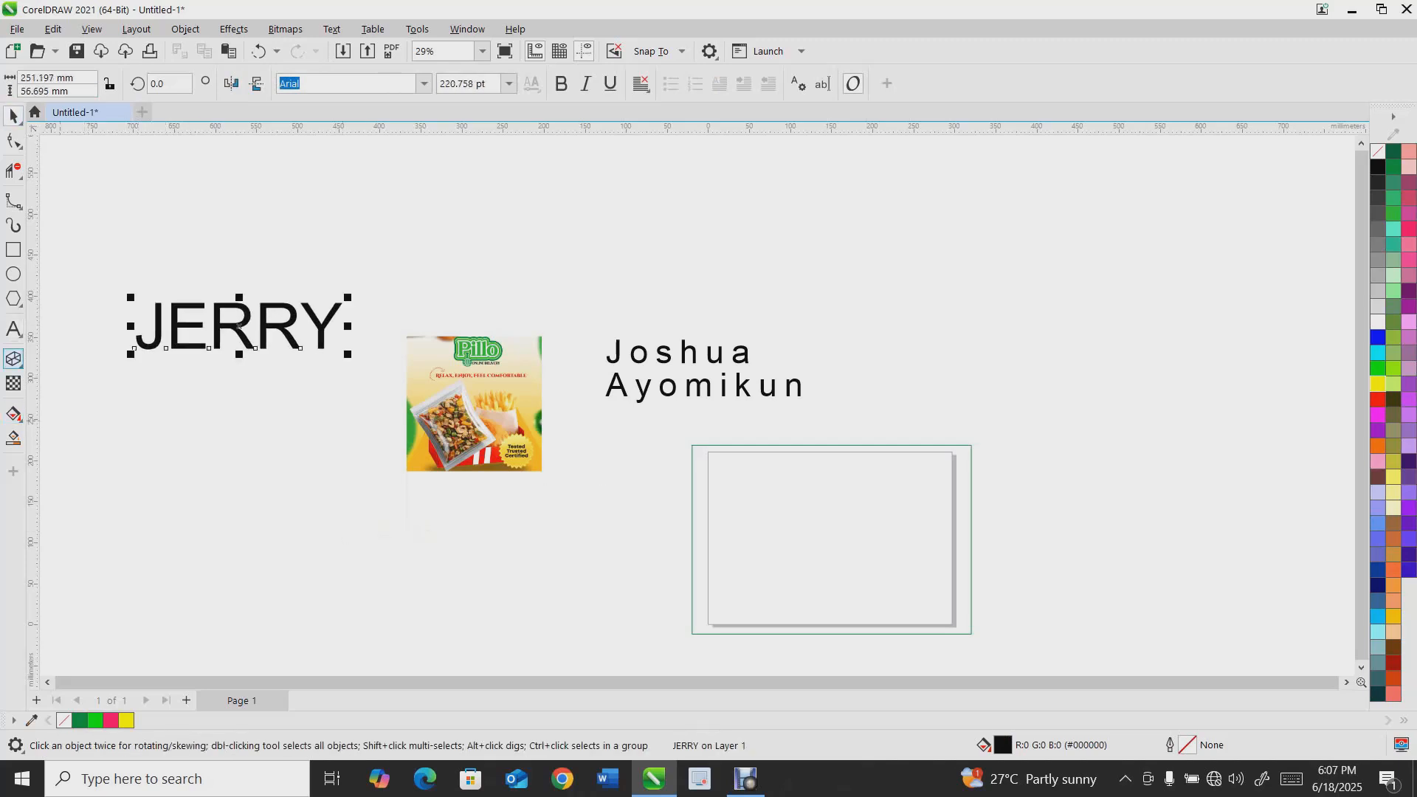
# Apply an extrusion to the capitalised name text, pulling its depth toward the upper right
pyautogui.click(14, 359)
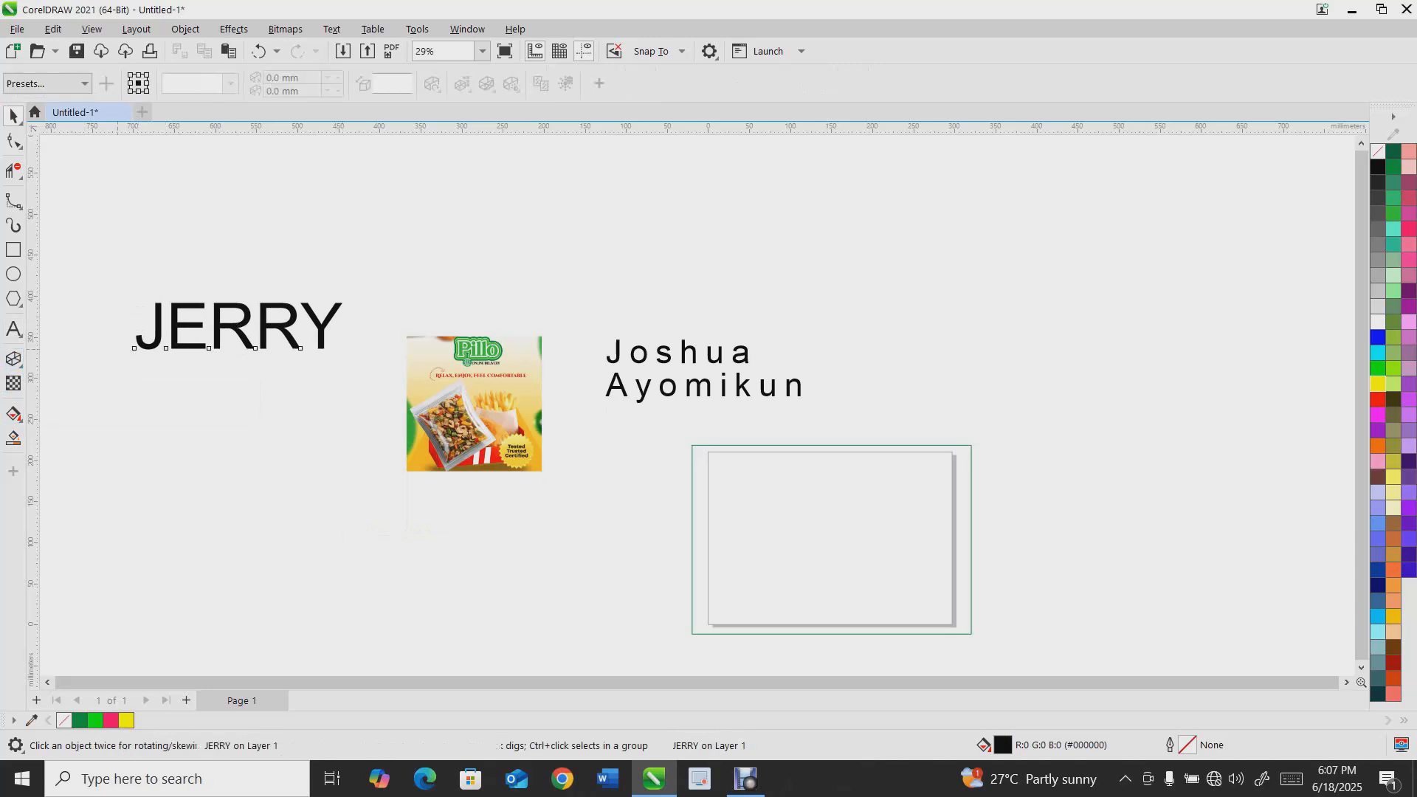
pyautogui.click(20, 365)
pyautogui.click(57, 424)
pyautogui.click(20, 365)
pyautogui.click(68, 456)
pyautogui.moveTo(242, 325); pyautogui.dragTo(389, 222)
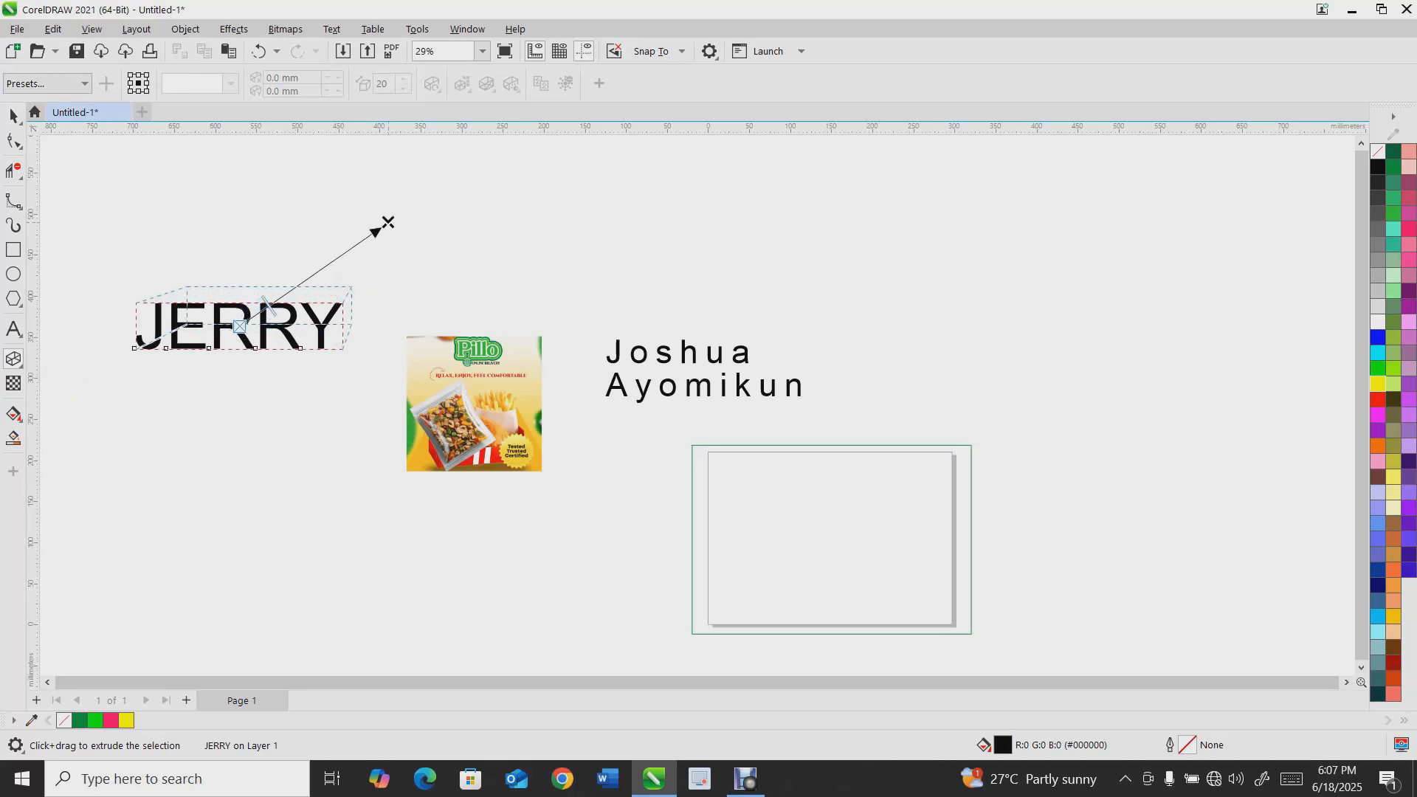
# Apply the Extrude Bottom Right preset and switch the extrusion to solid colour shading
pyautogui.click(46, 84)
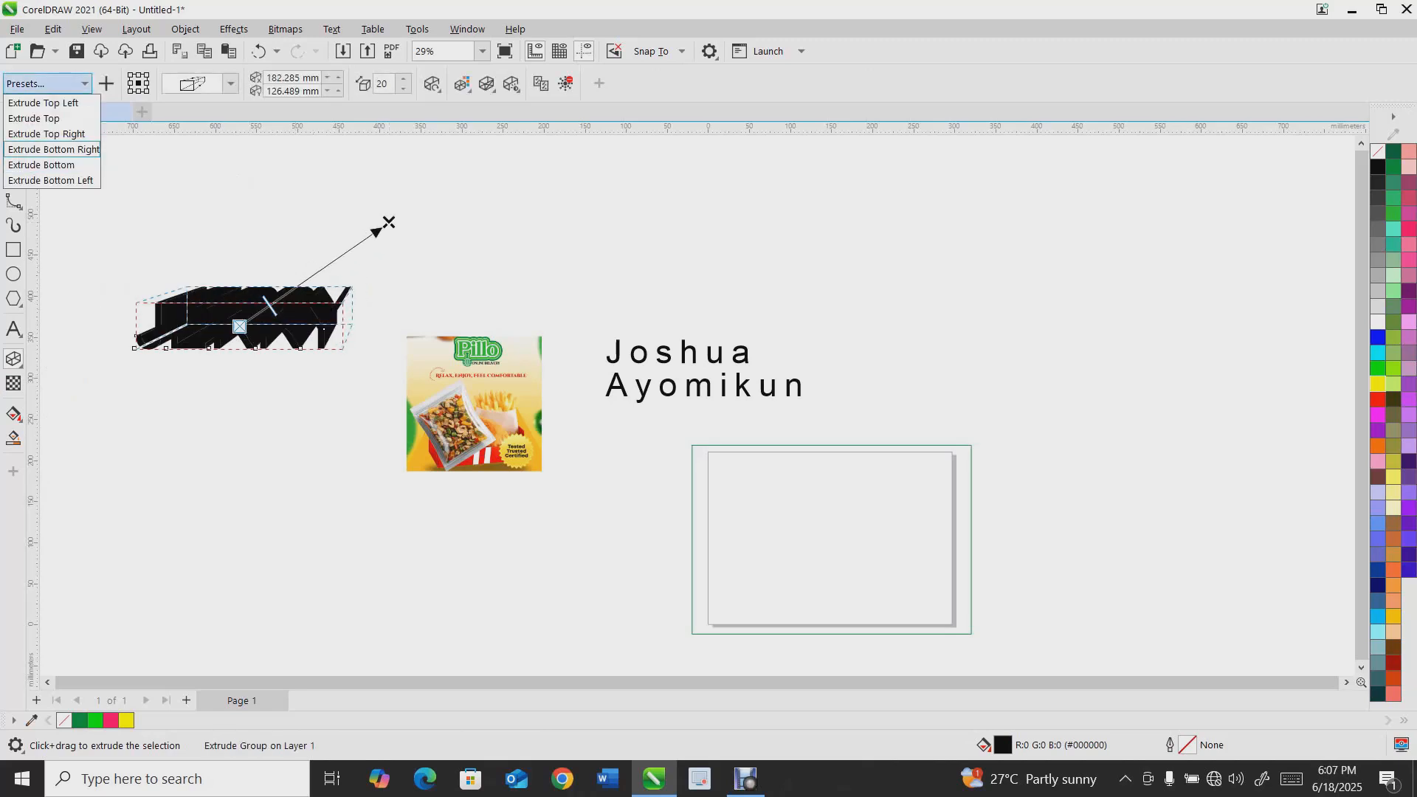
pyautogui.click(52, 149)
pyautogui.click(462, 84)
pyautogui.click(494, 128)
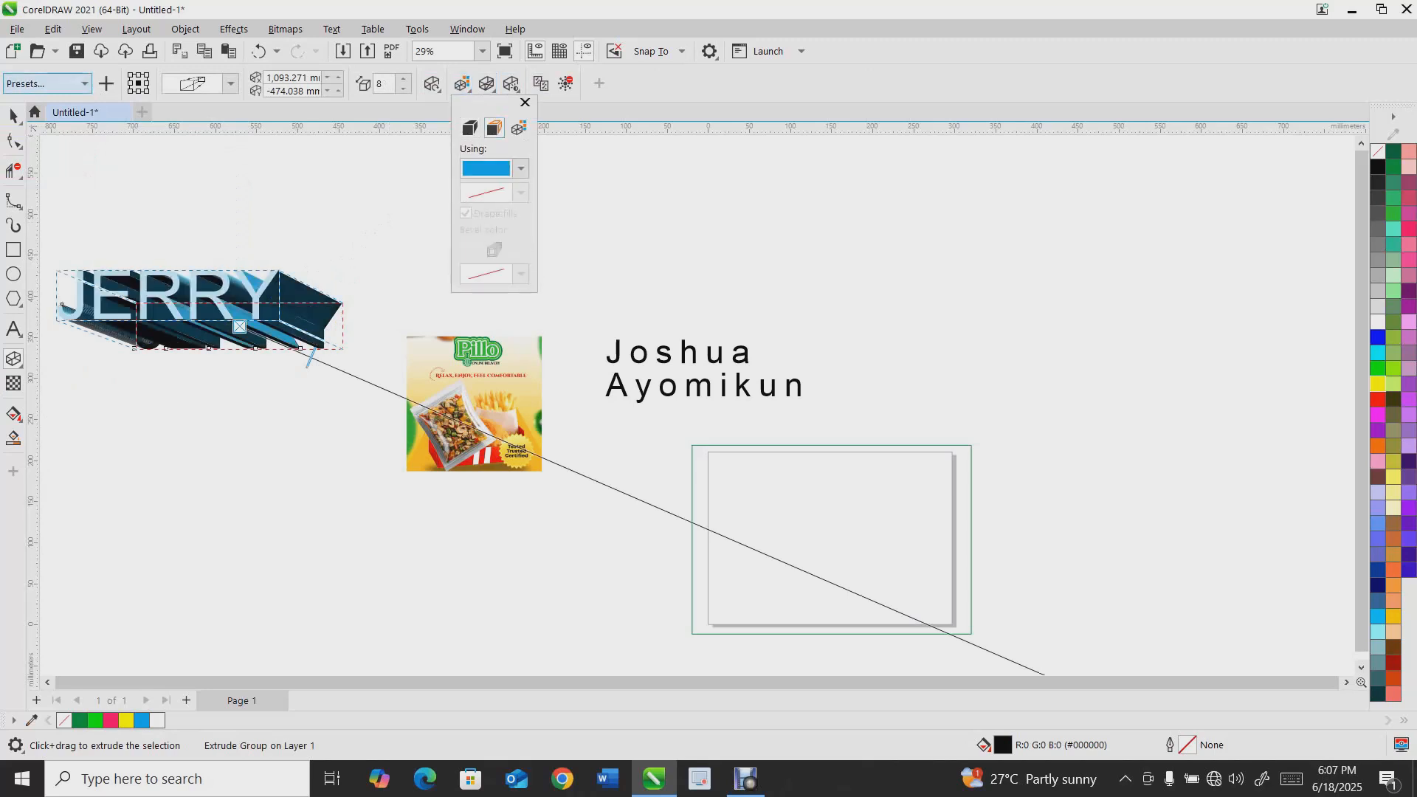
# Try the Extrude Top, Extrude Bottom and Extrude Bottom Left presets, ending with Extrude Bottom Right
pyautogui.click(48, 83)
pyautogui.click(48, 84)
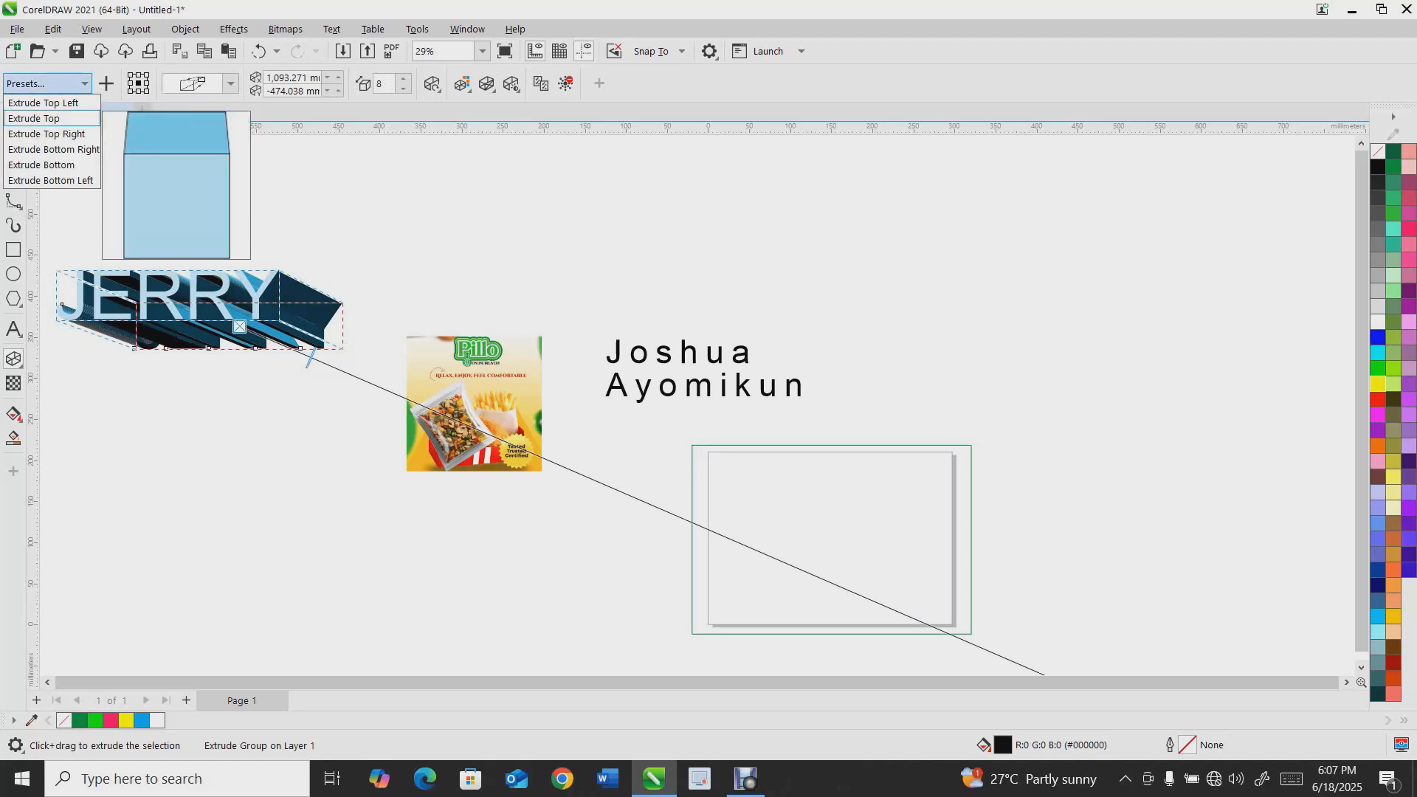
pyautogui.click(62, 117)
pyautogui.click(47, 83)
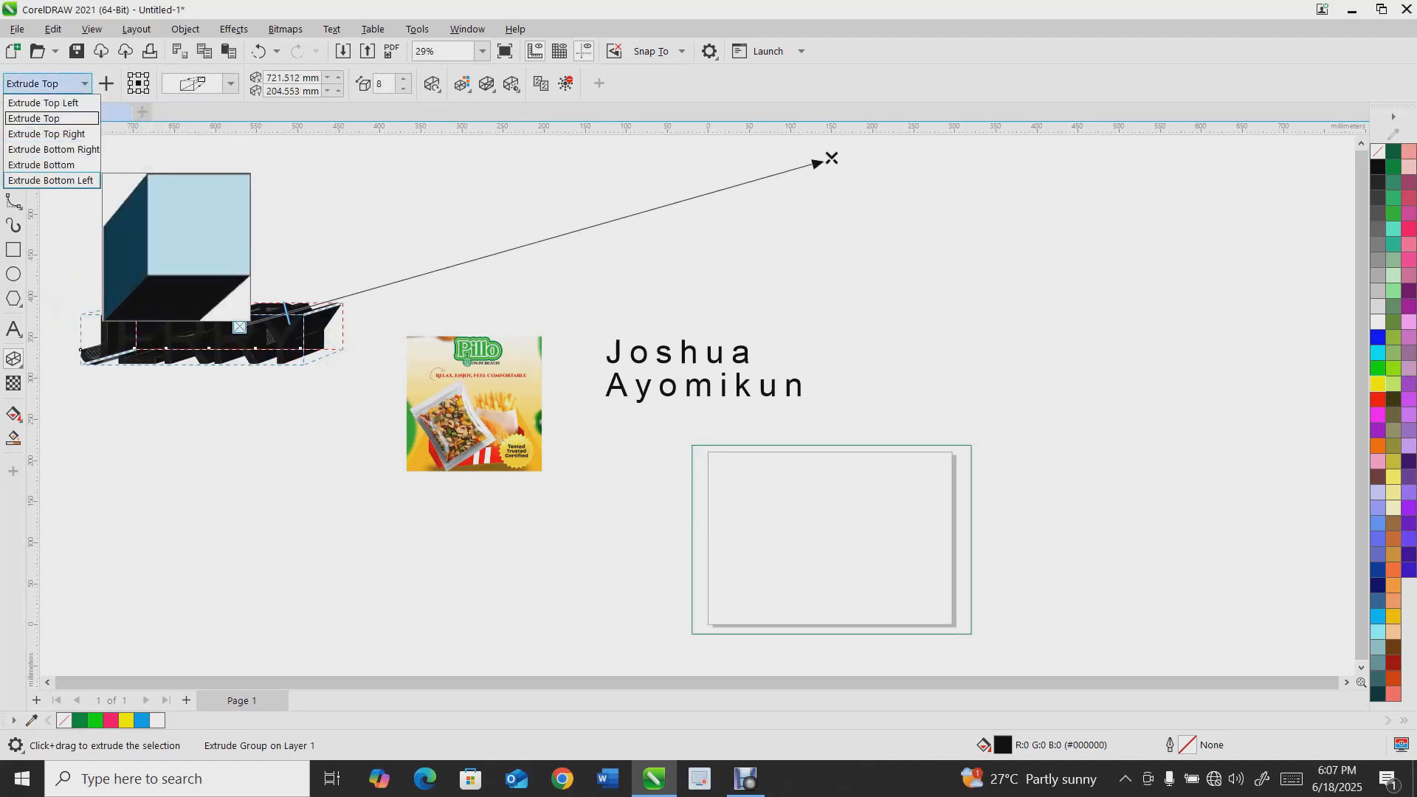
pyautogui.click(41, 164)
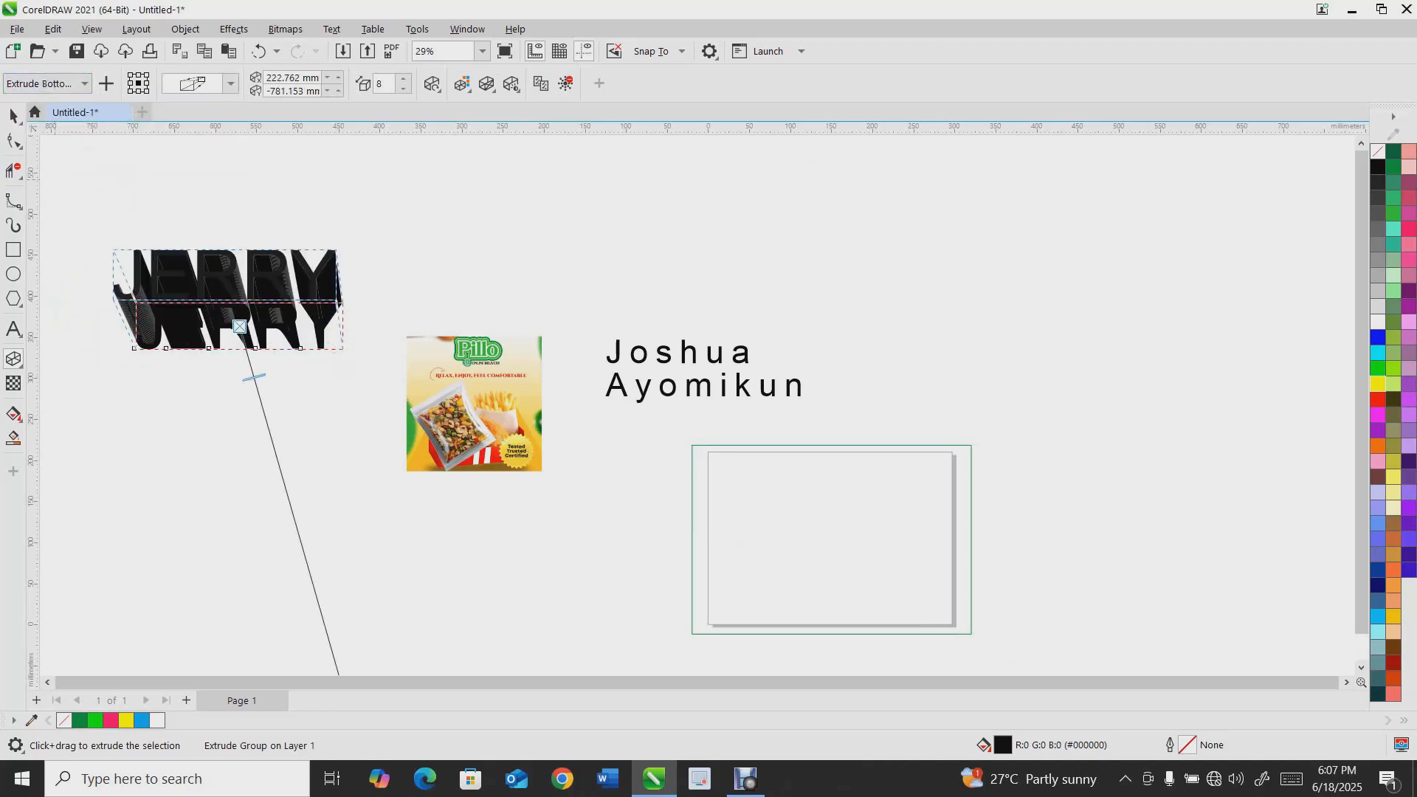
pyautogui.click(47, 84)
pyautogui.click(50, 180)
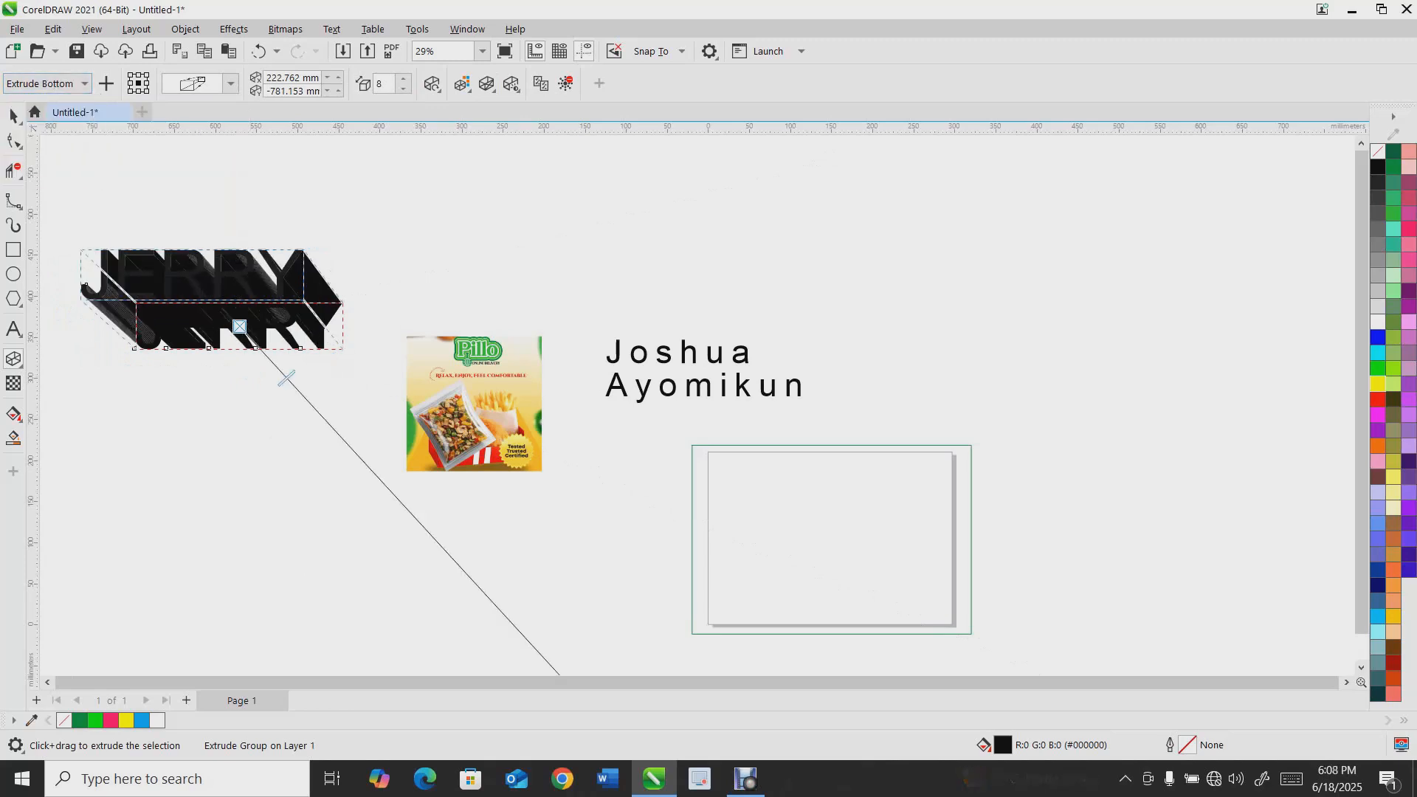
pyautogui.click(47, 83)
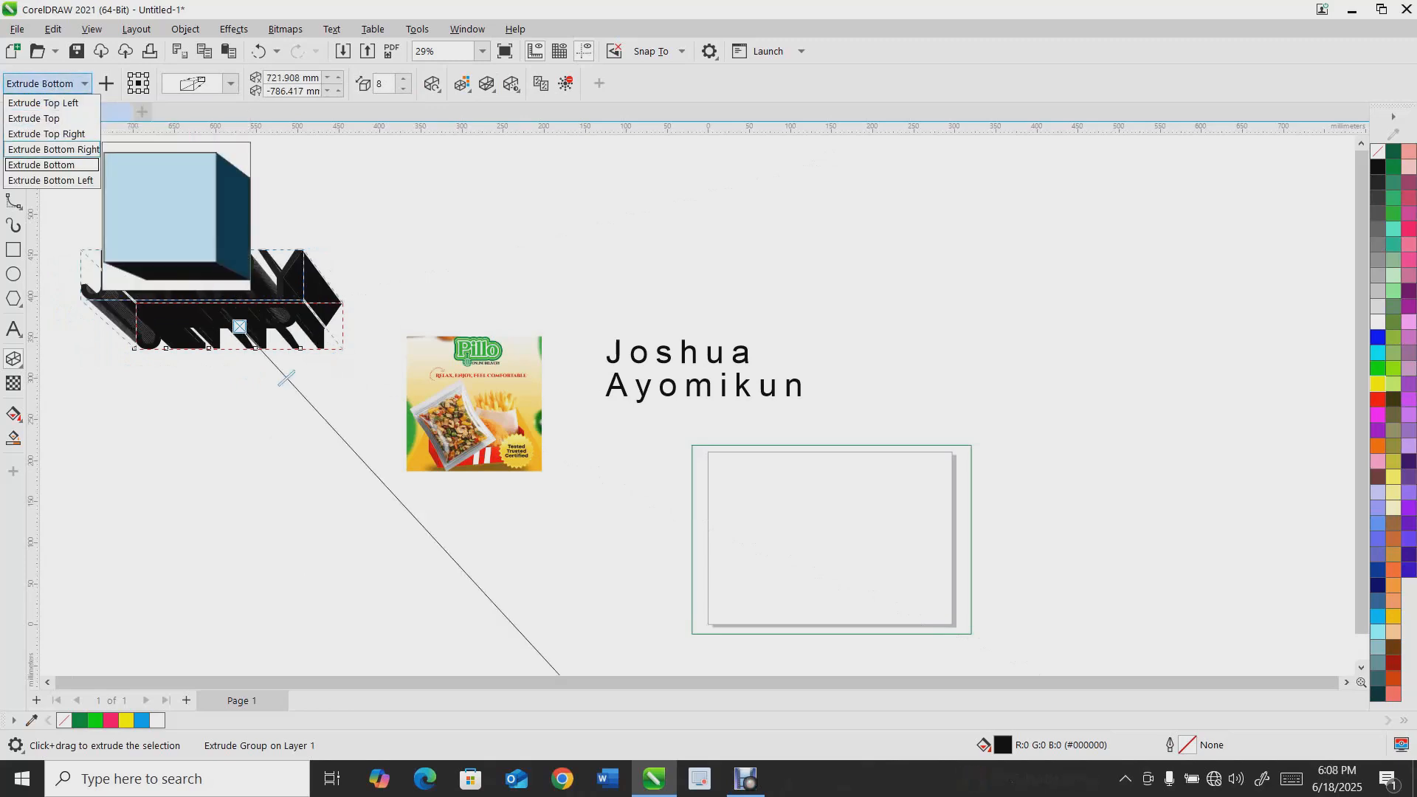
pyautogui.click(41, 148)
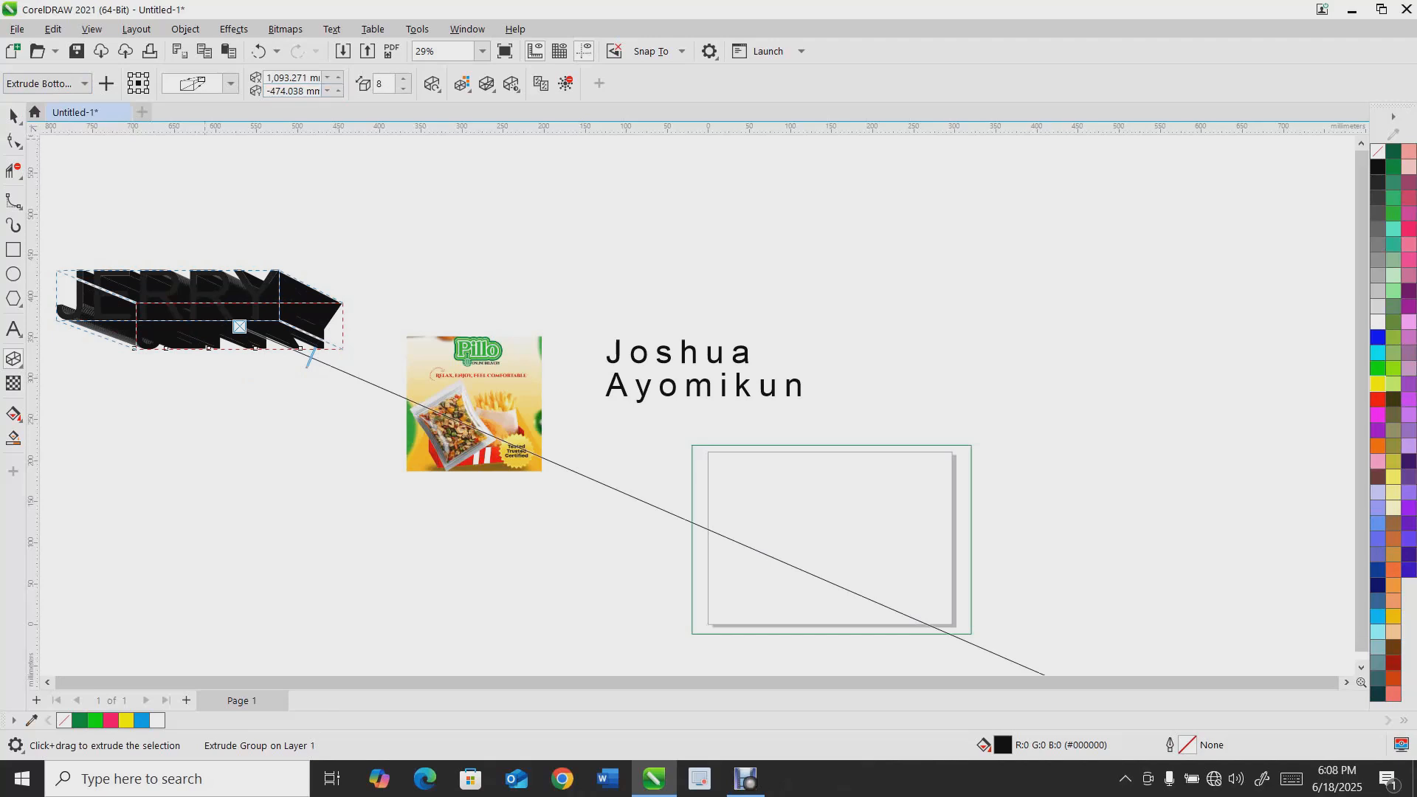
# Set the extrusion's shading to a solid dark pink colour
pyautogui.click(462, 84)
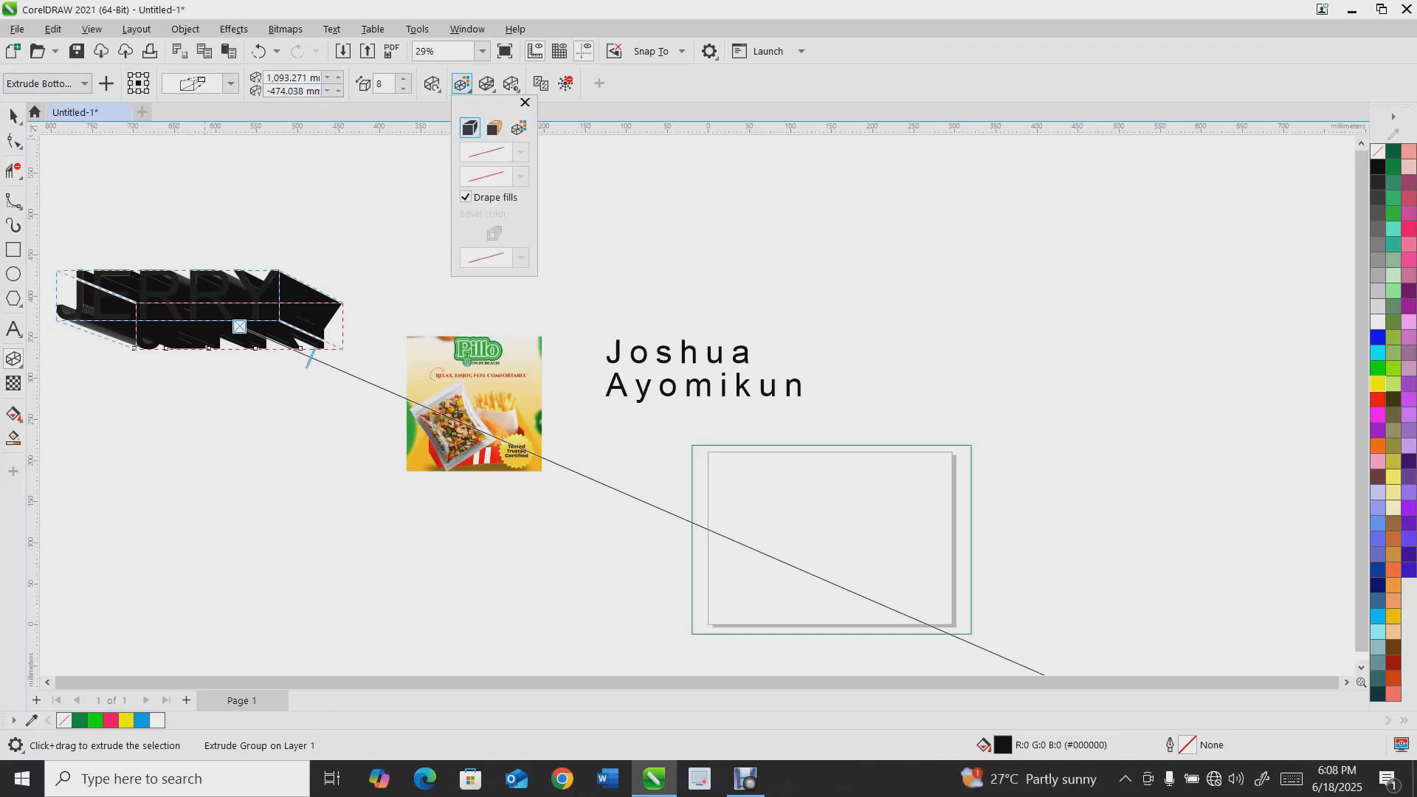
pyautogui.click(494, 127)
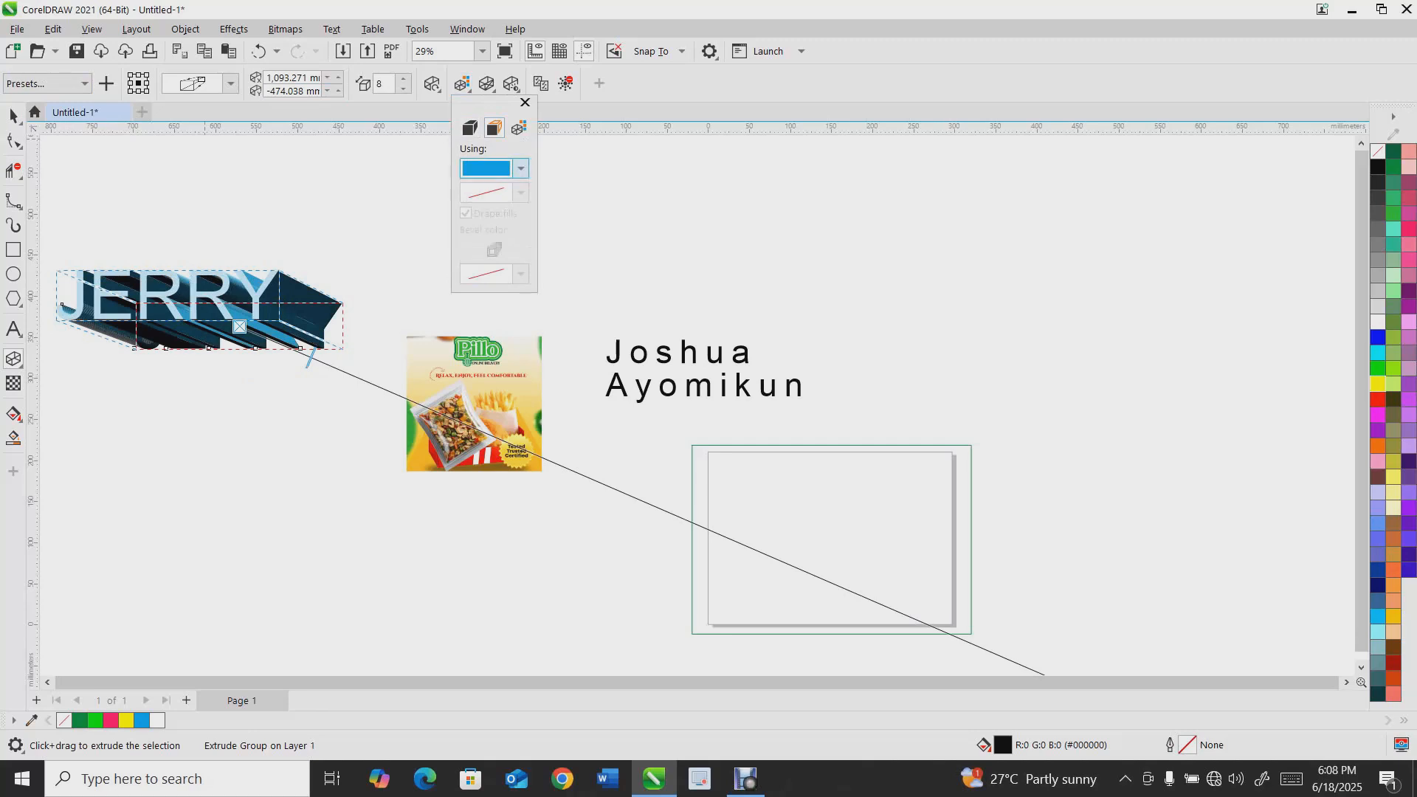
pyautogui.click(521, 168)
pyautogui.click(552, 259)
pyautogui.click(574, 273)
pyautogui.click(669, 186)
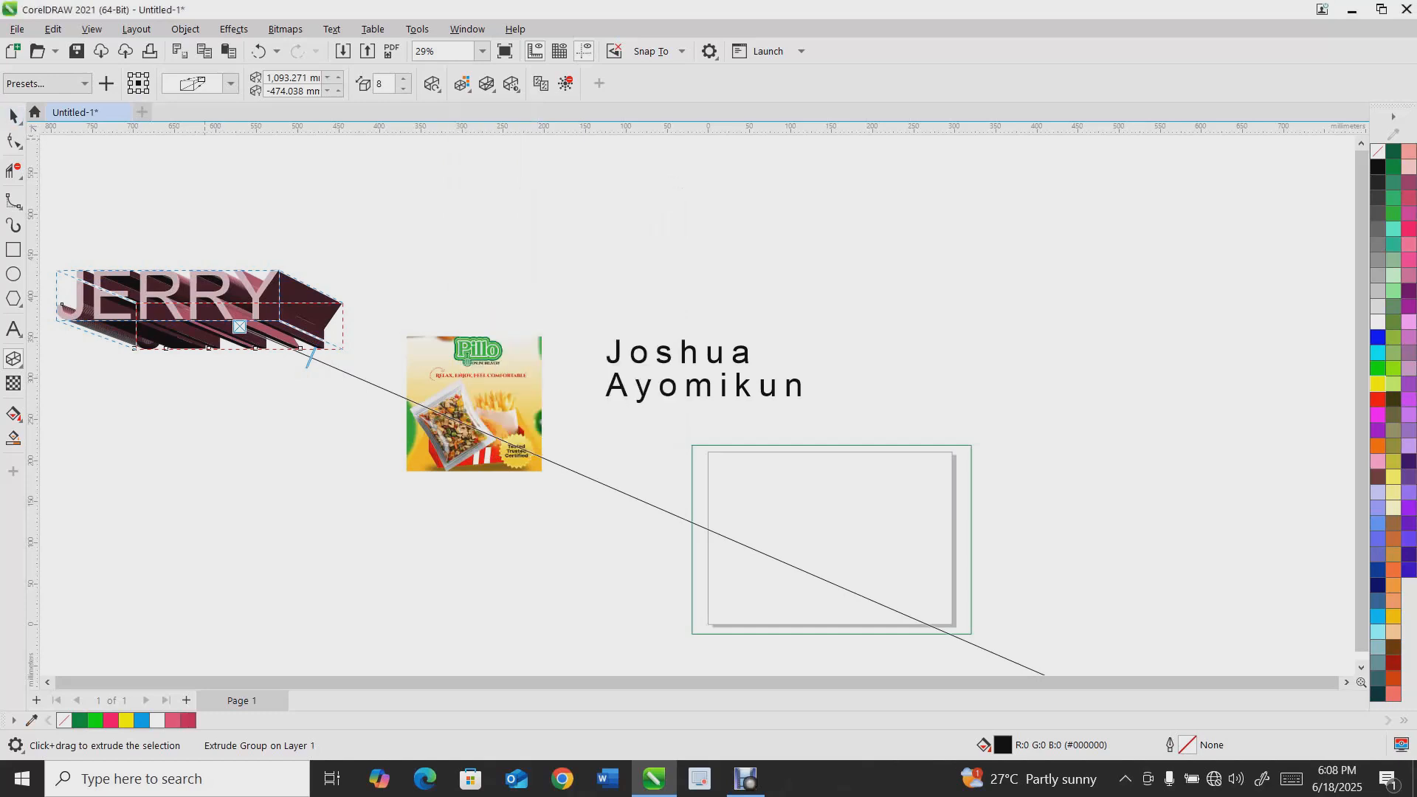
# Delete the extruded name text
pyautogui.click(13, 116)
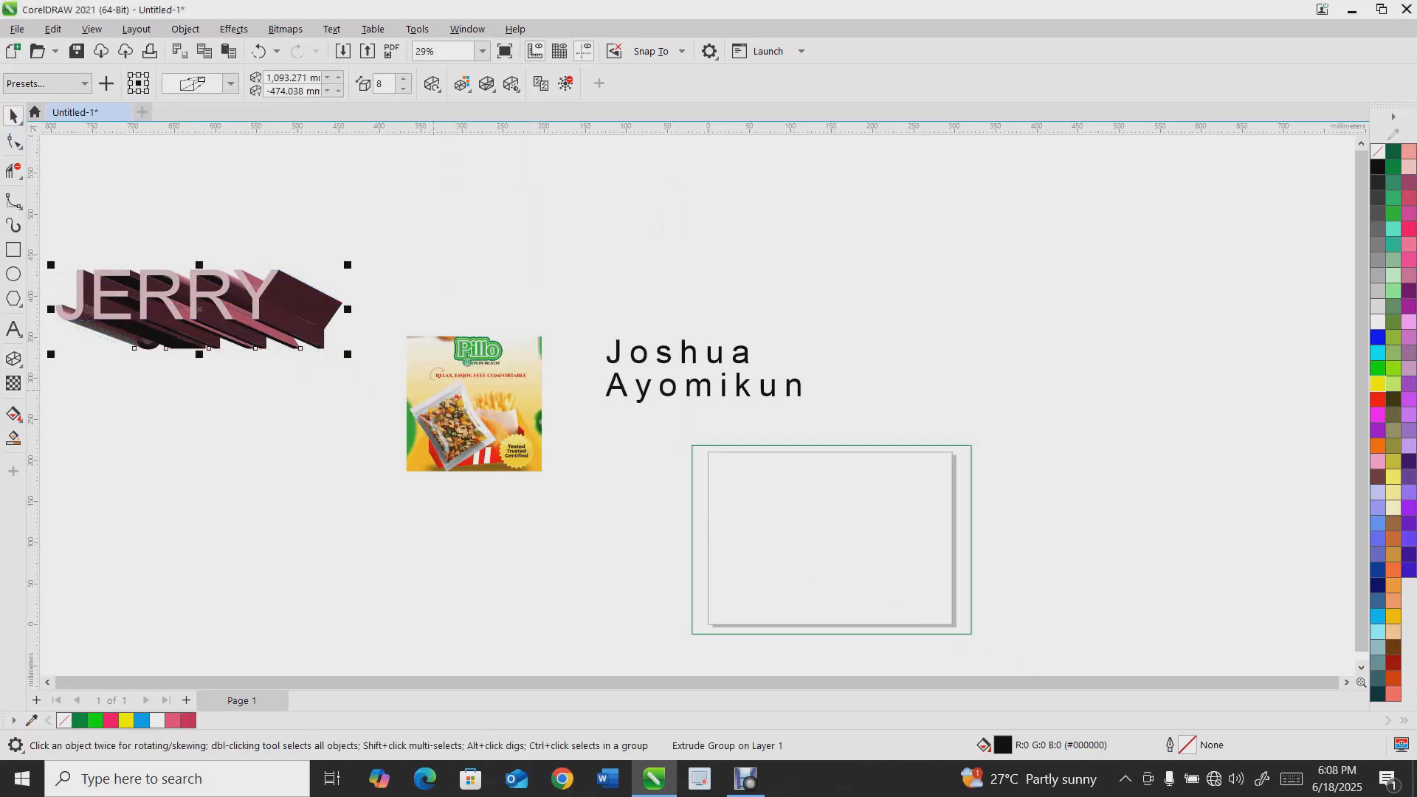
pyautogui.press('Delete')
pyautogui.click(20, 366)
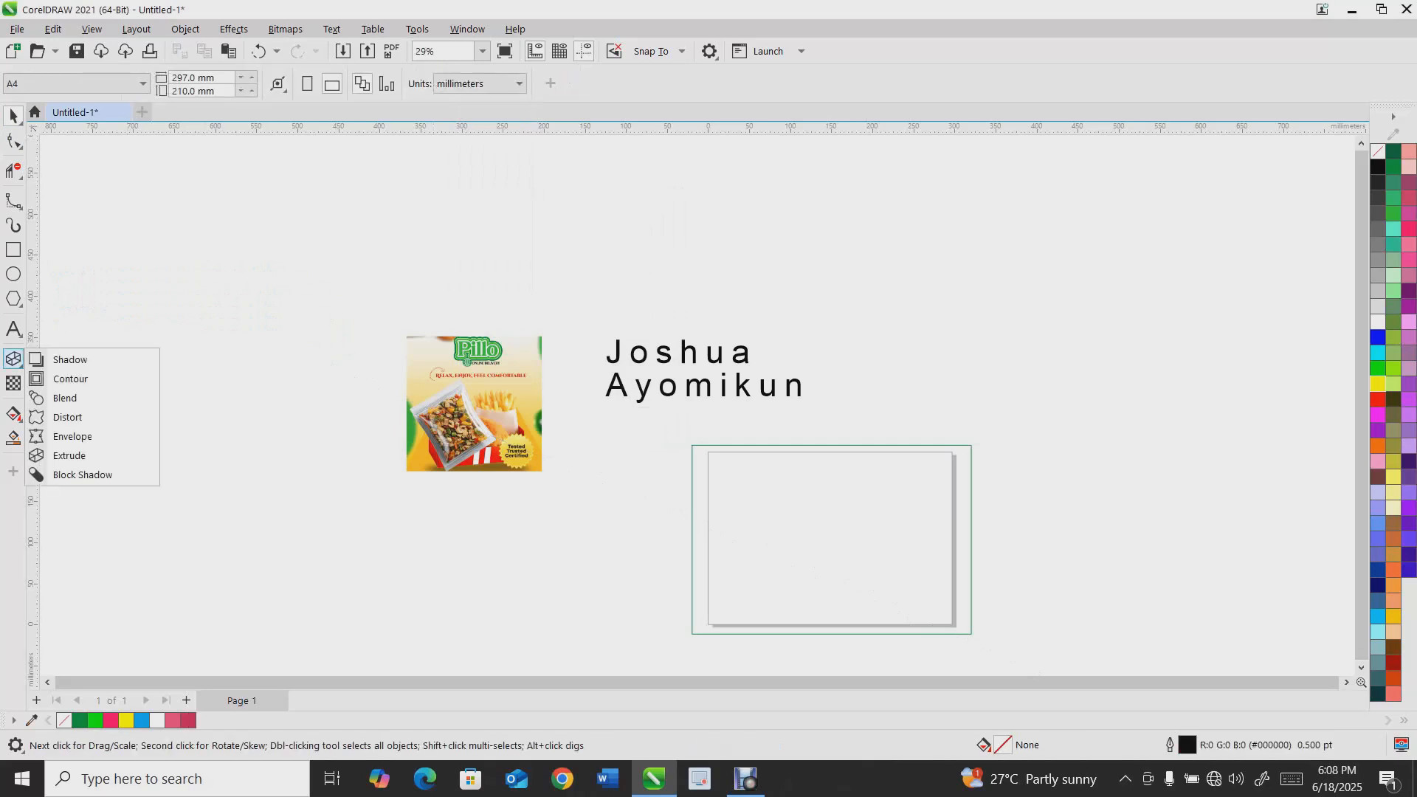
pyautogui.click(13, 383)
pyautogui.click(20, 365)
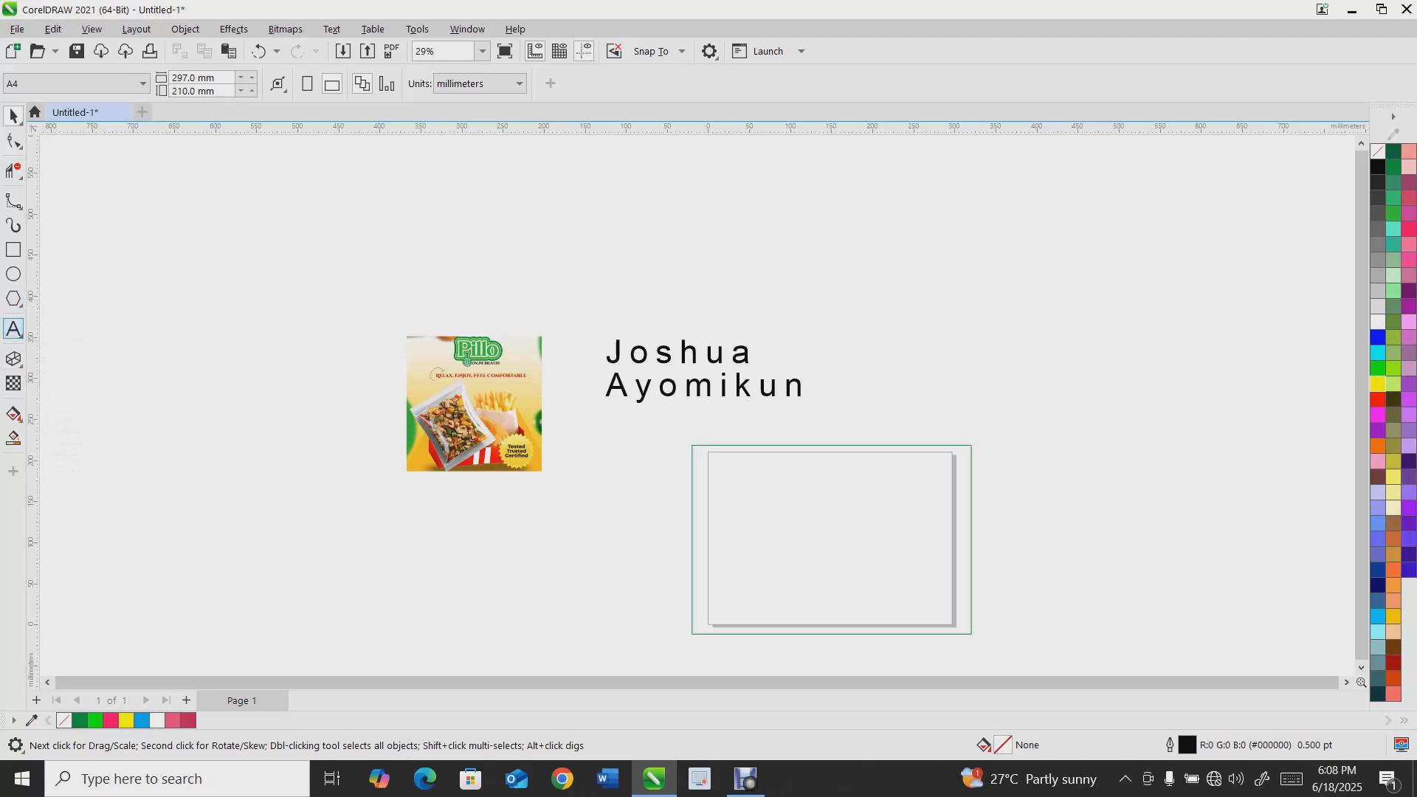
# Add another capitalised first name as artistic text and scale it up to the left of the package image
pyautogui.press('F8')
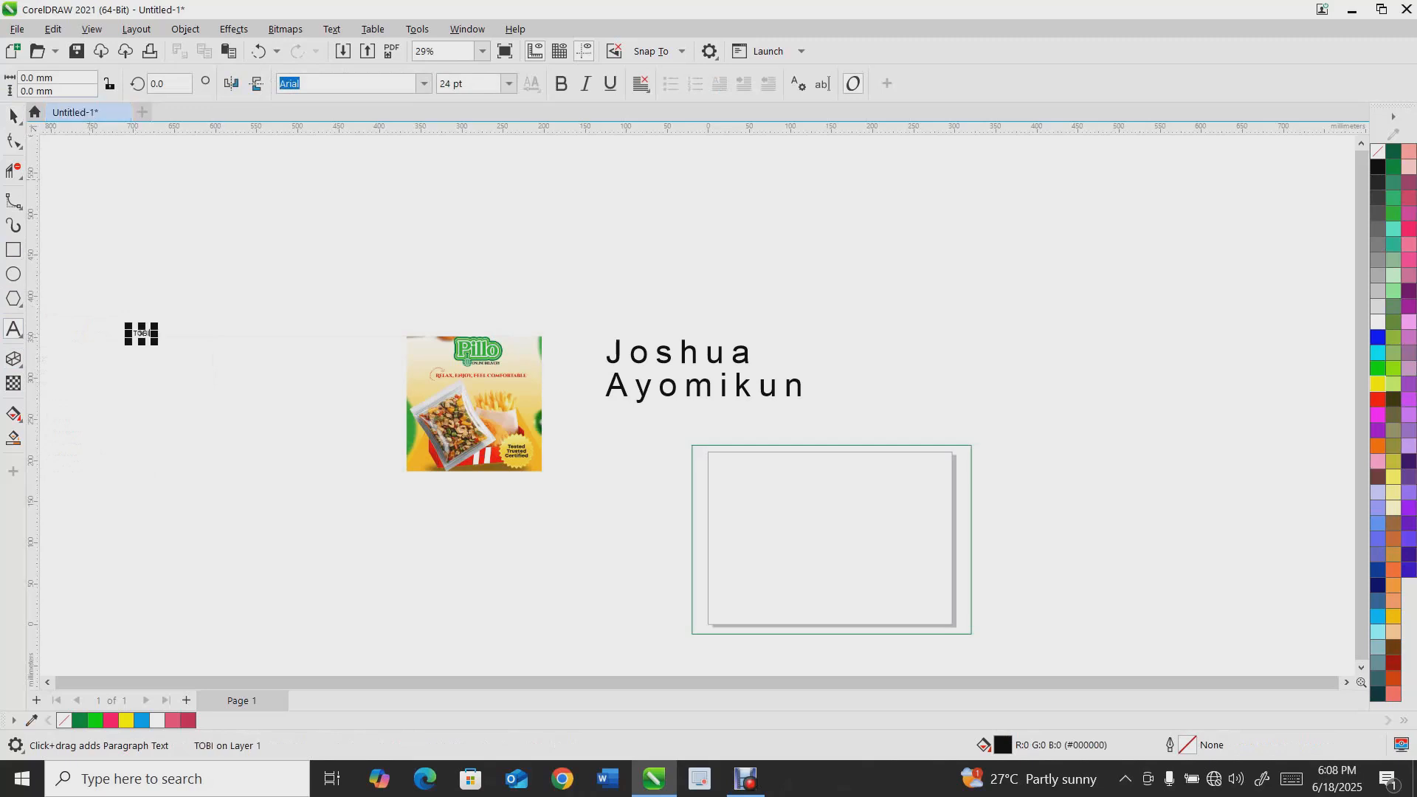
pyautogui.click(13, 116)
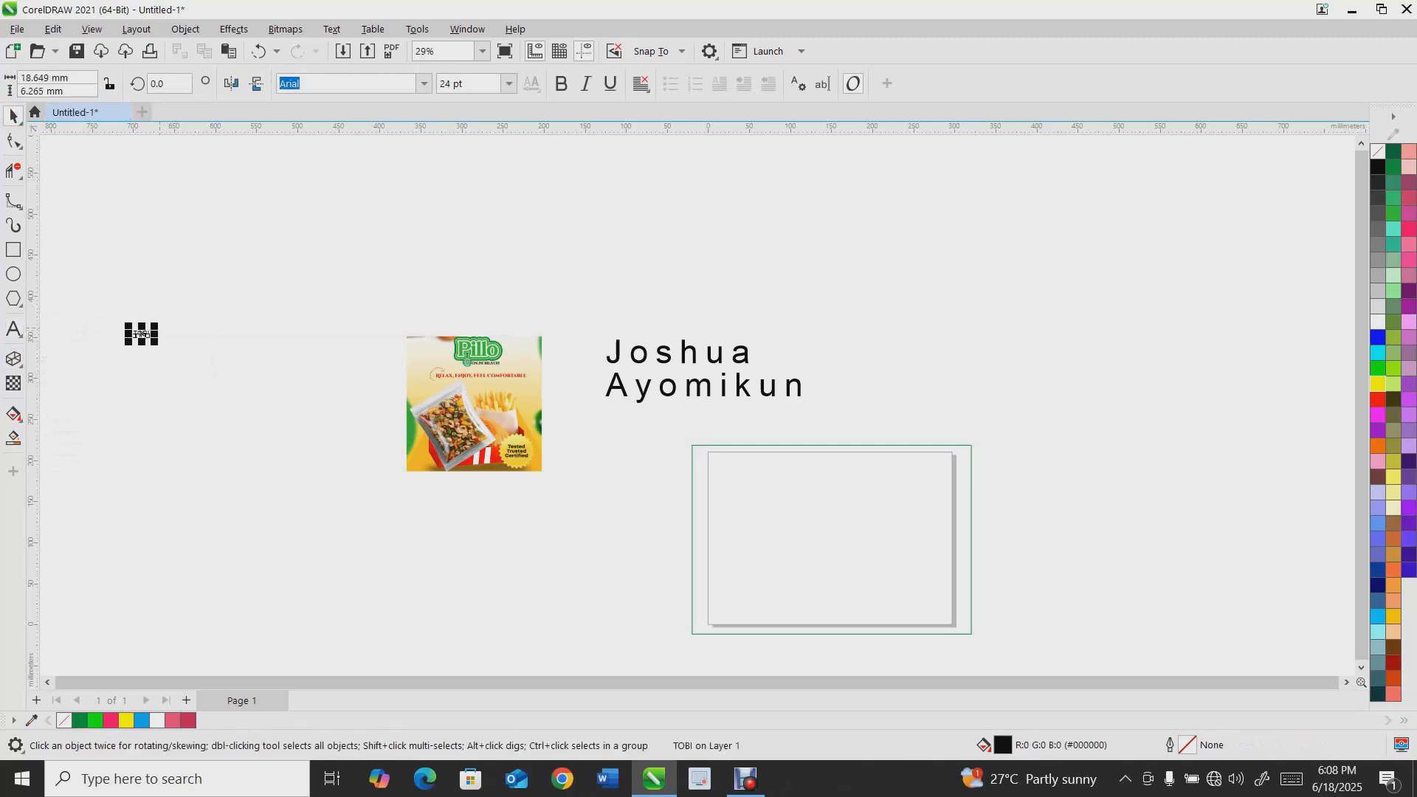
pyautogui.moveTo(157, 324); pyautogui.dragTo(396, 244)
# Apply a Block Shadow to the new name text, extending it downward
pyautogui.click(14, 359)
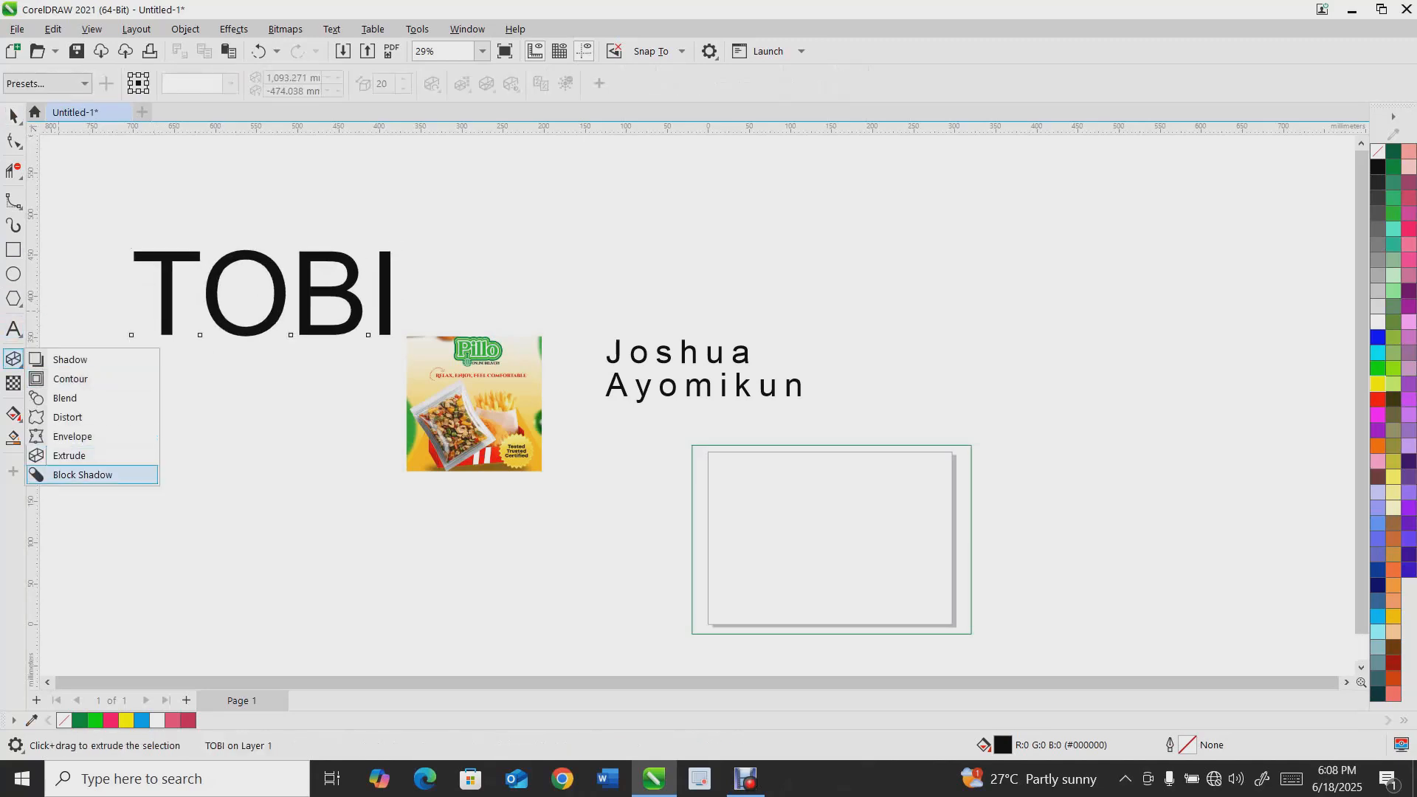
pyautogui.click(82, 475)
pyautogui.moveTo(262, 293); pyautogui.dragTo(260, 335)
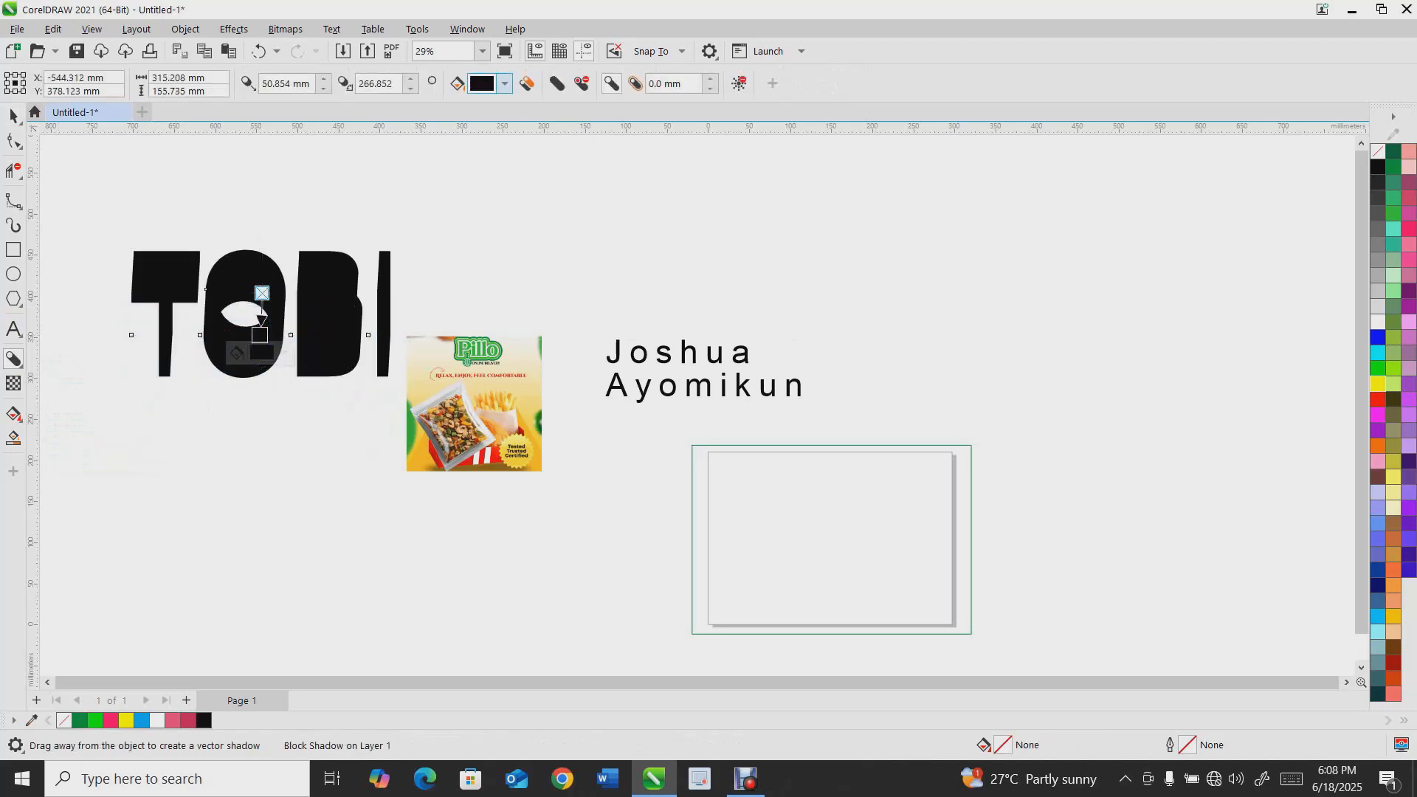
# Set the block shadow colour to red #C21B18
pyautogui.click(504, 83)
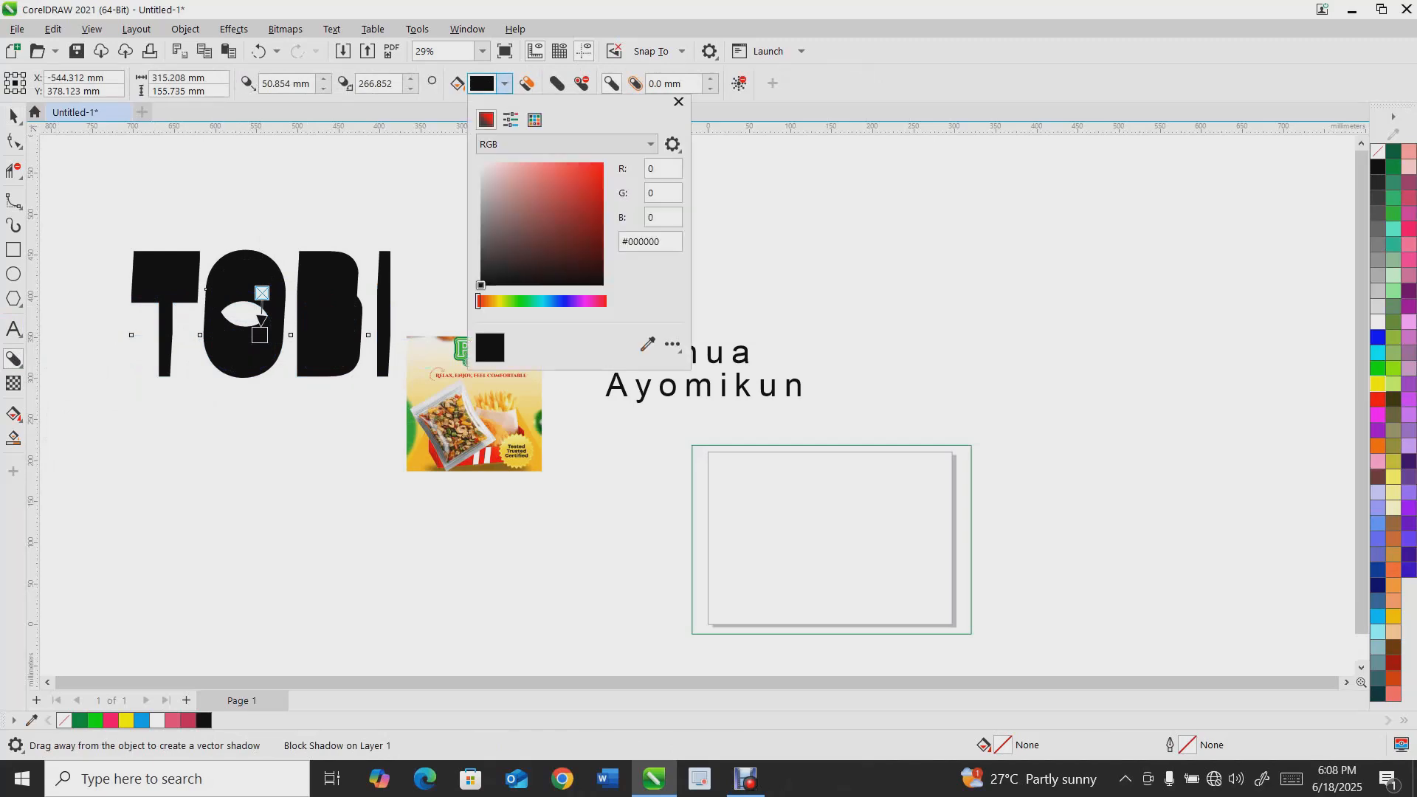
pyautogui.moveTo(560, 224); pyautogui.dragTo(586, 191)
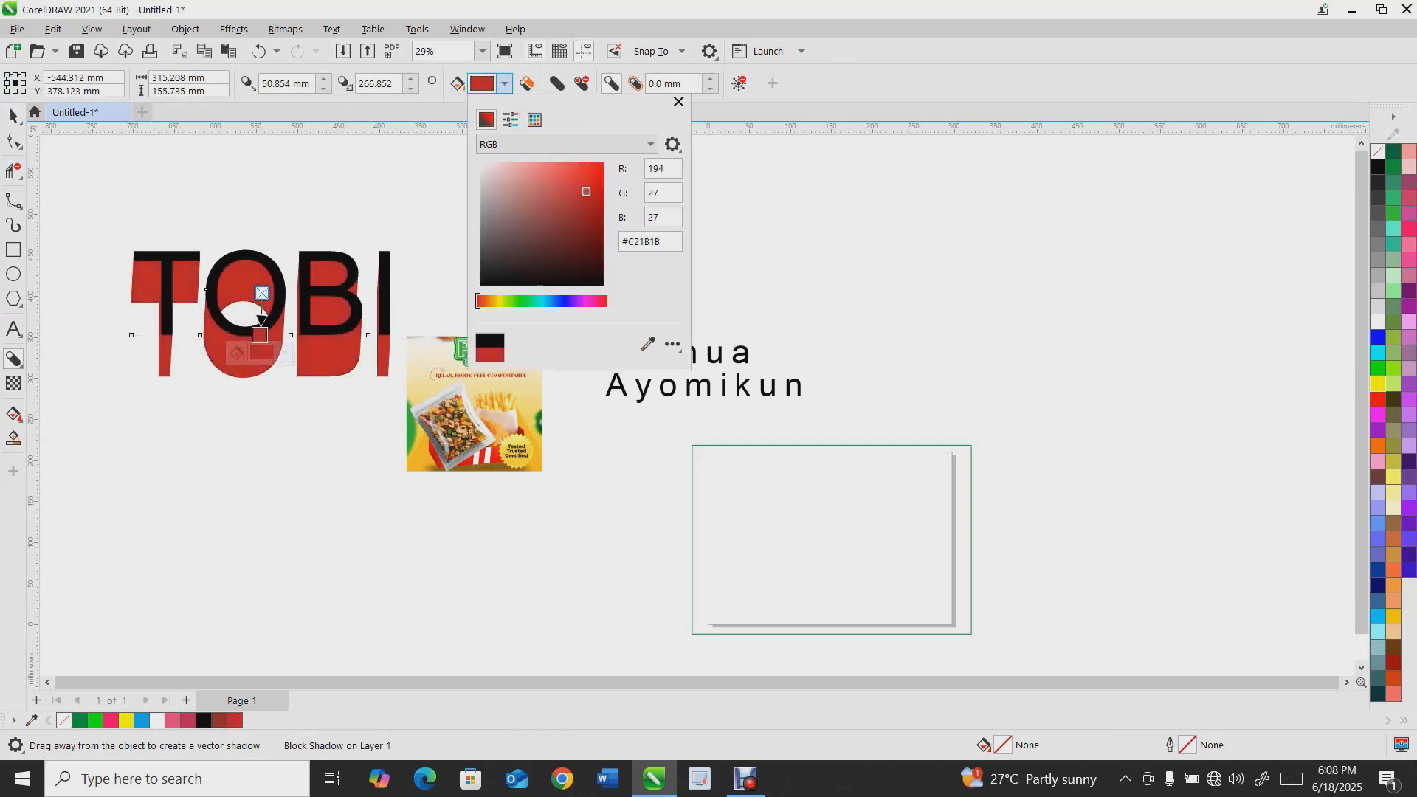
pyautogui.click(678, 101)
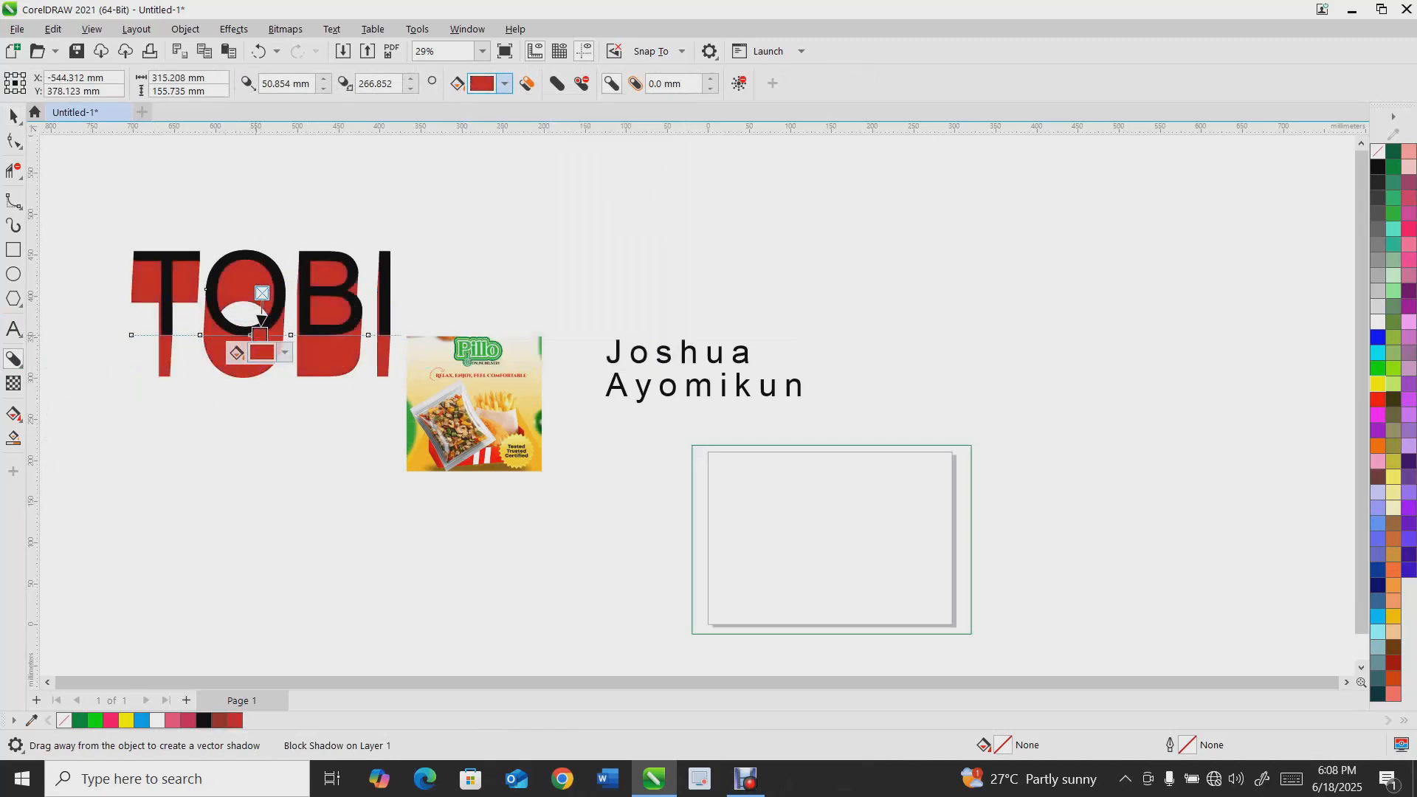
# Shorten the block shadow into a shallow offset behind the letters
pyautogui.click(273, 319)
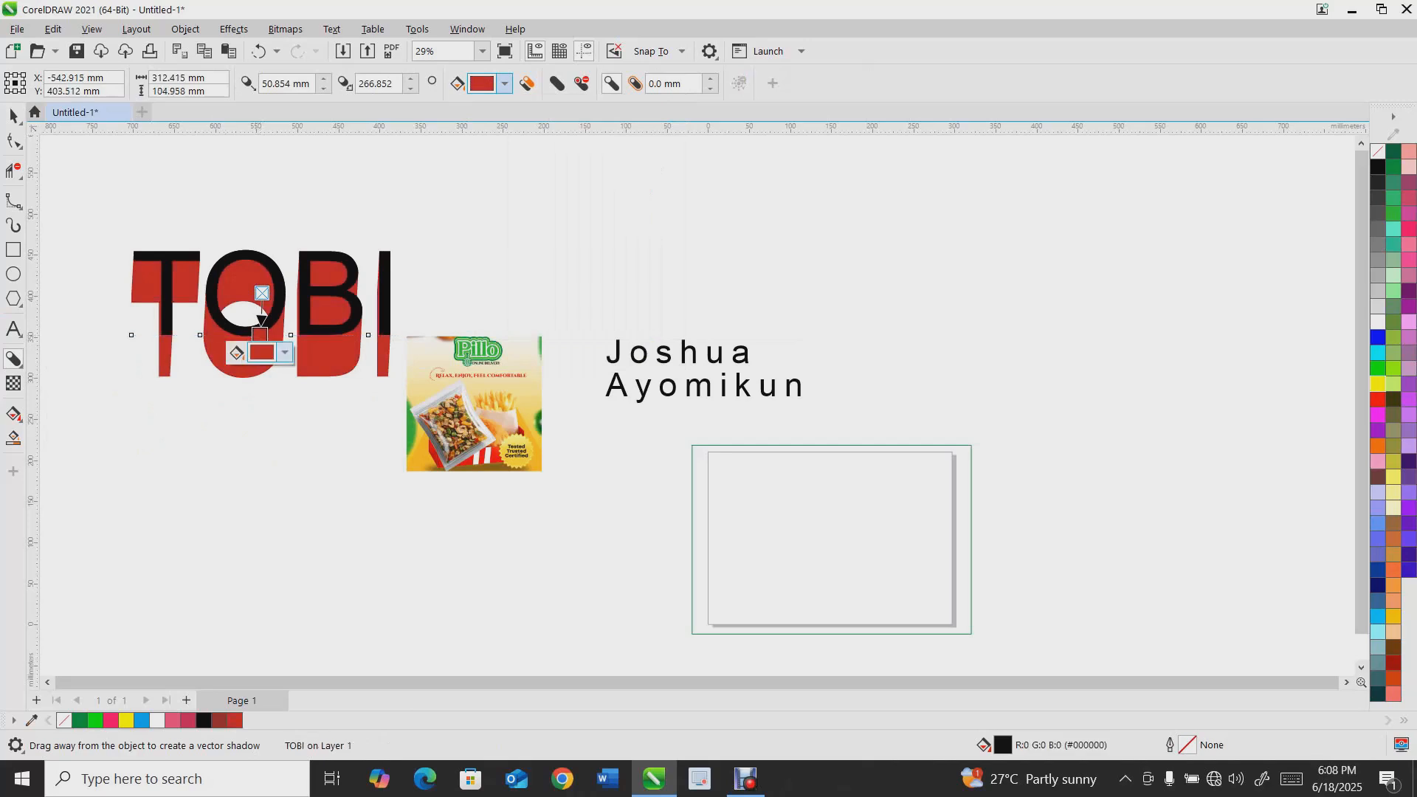
pyautogui.moveTo(261, 329); pyautogui.dragTo(263, 286)
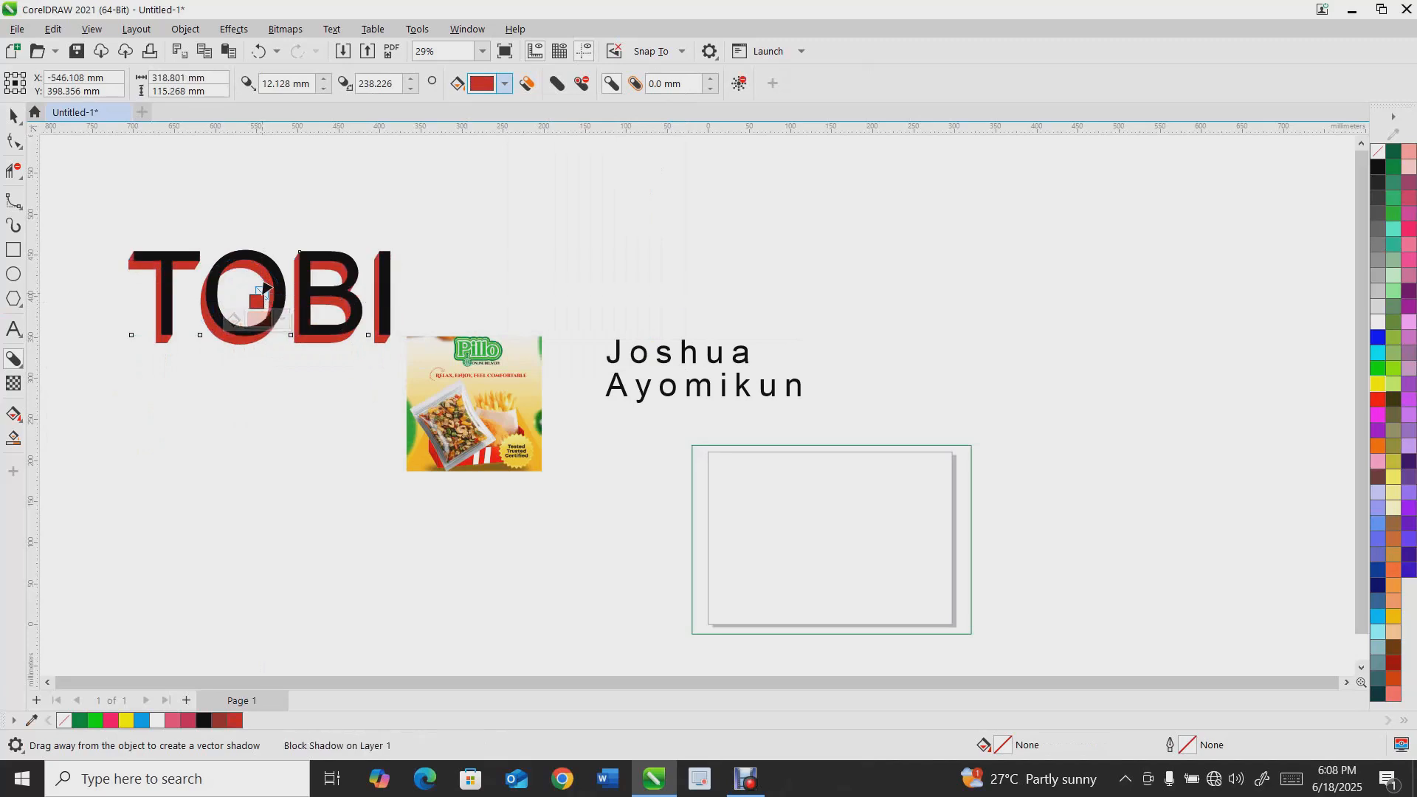
pyautogui.press('space')
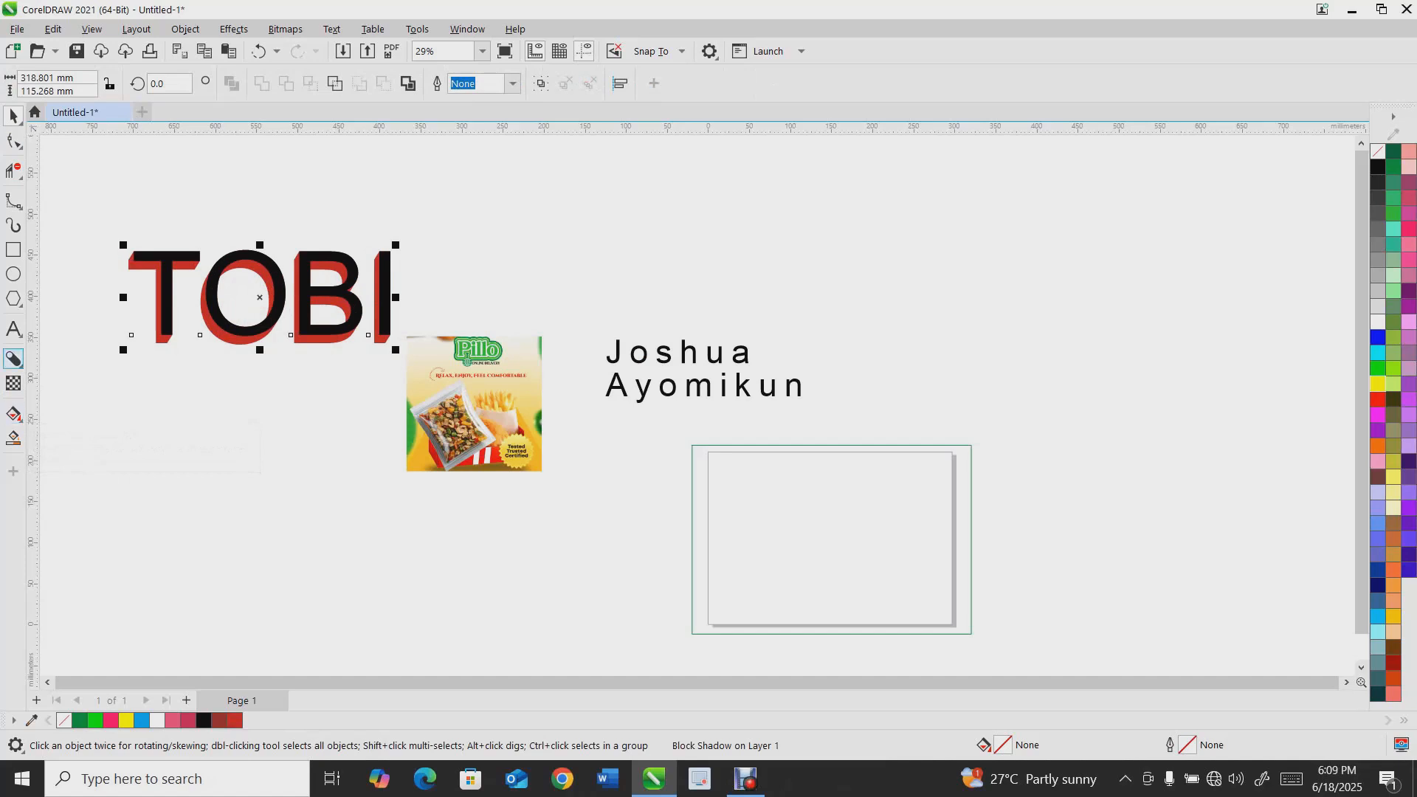
# Apply a fountain transparency to the block-shadowed name text, then delete it
pyautogui.click(13, 383)
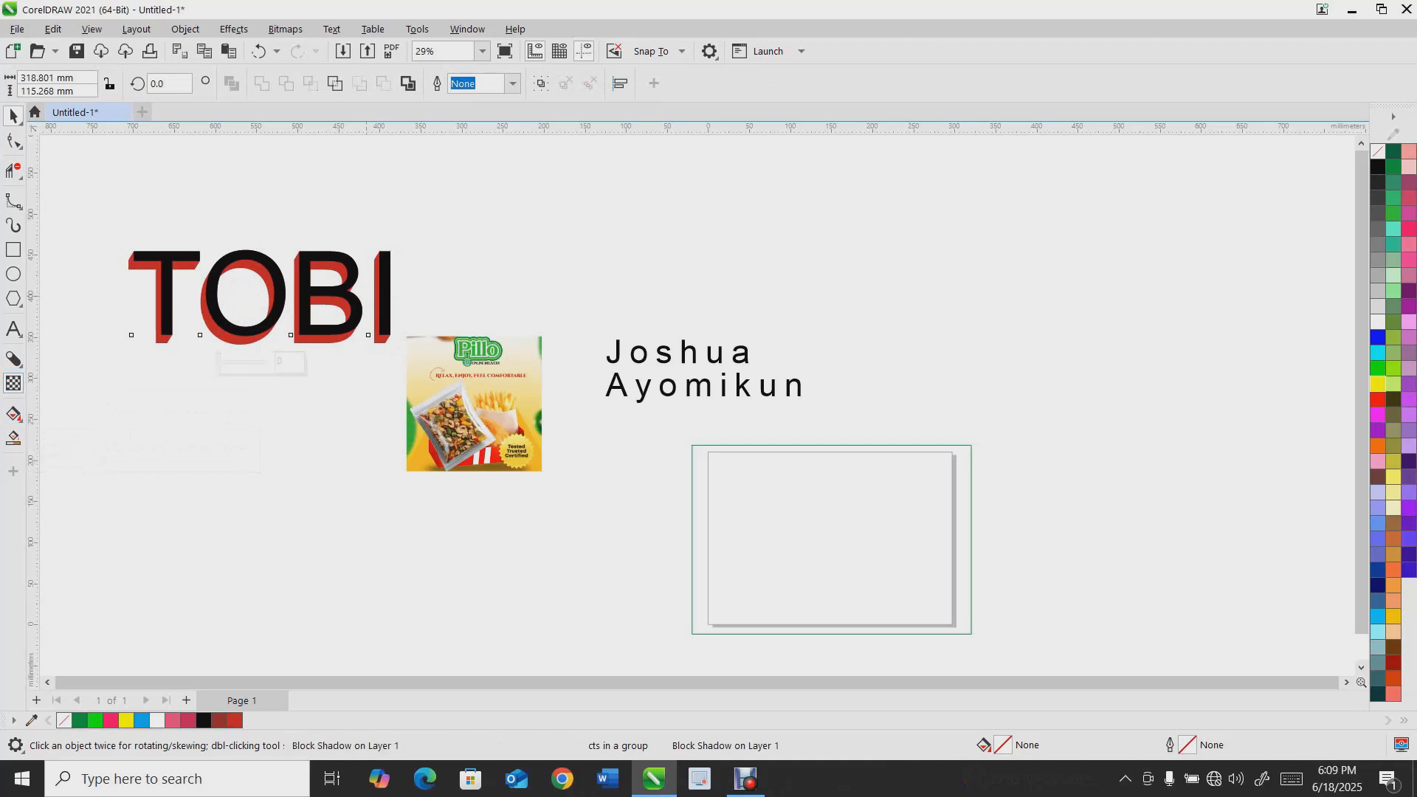
pyautogui.scroll(3, 493, 365)
pyautogui.moveTo(452, 423); pyautogui.dragTo(594, 264)
pyautogui.moveTo(452, 423); pyautogui.dragTo(452, 455)
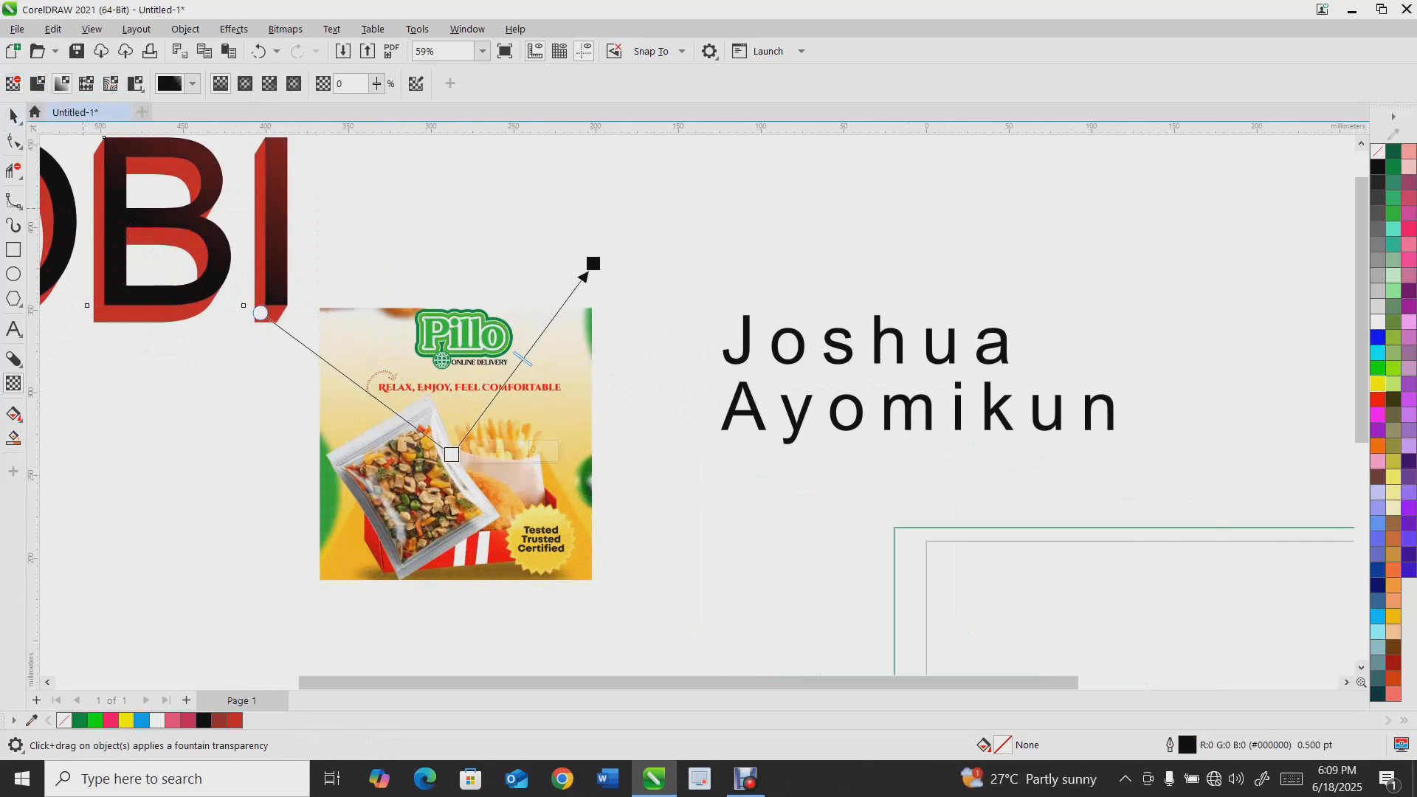
pyautogui.click(192, 84)
pyautogui.click(192, 83)
pyautogui.moveTo(451, 455); pyautogui.dragTo(454, 509)
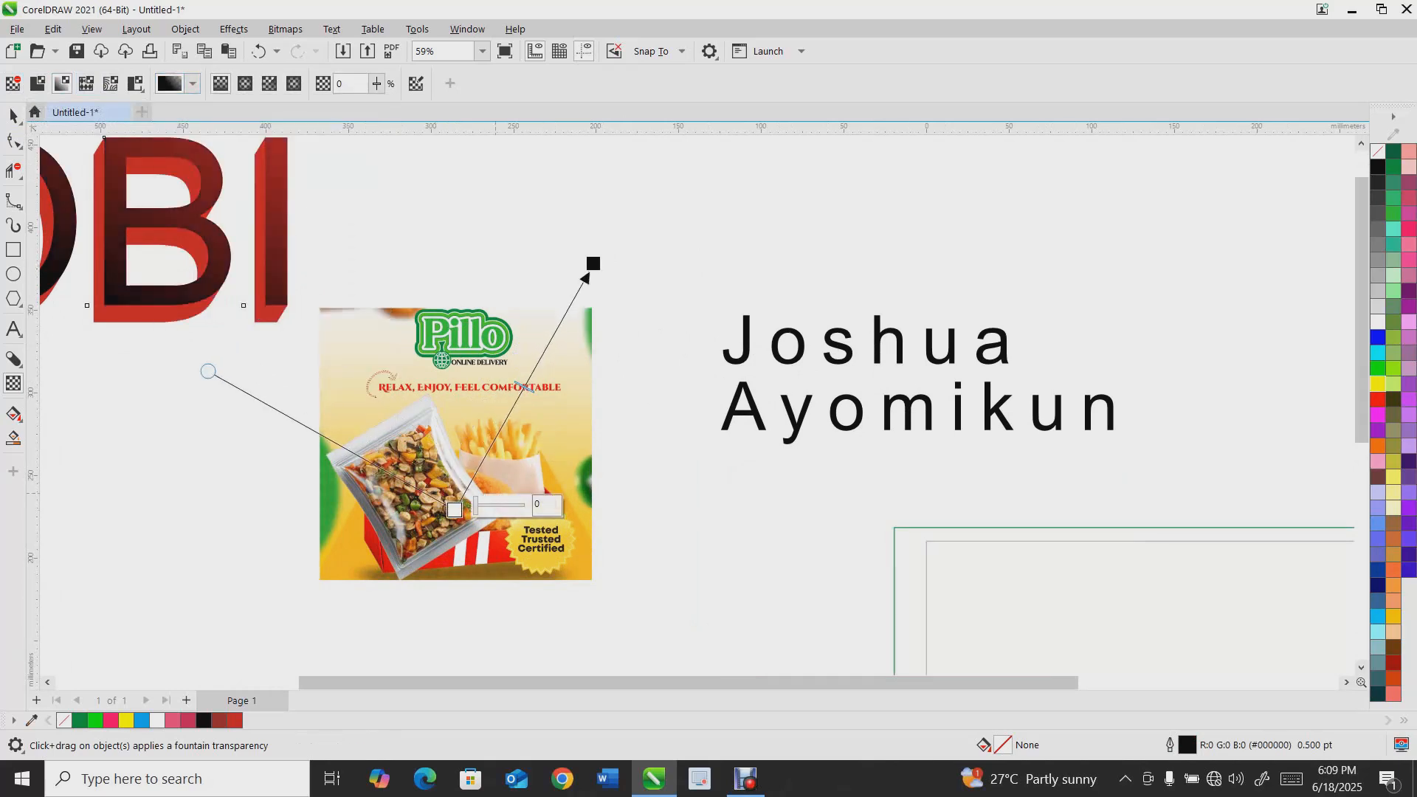
pyautogui.scroll(-5, 135, 259)
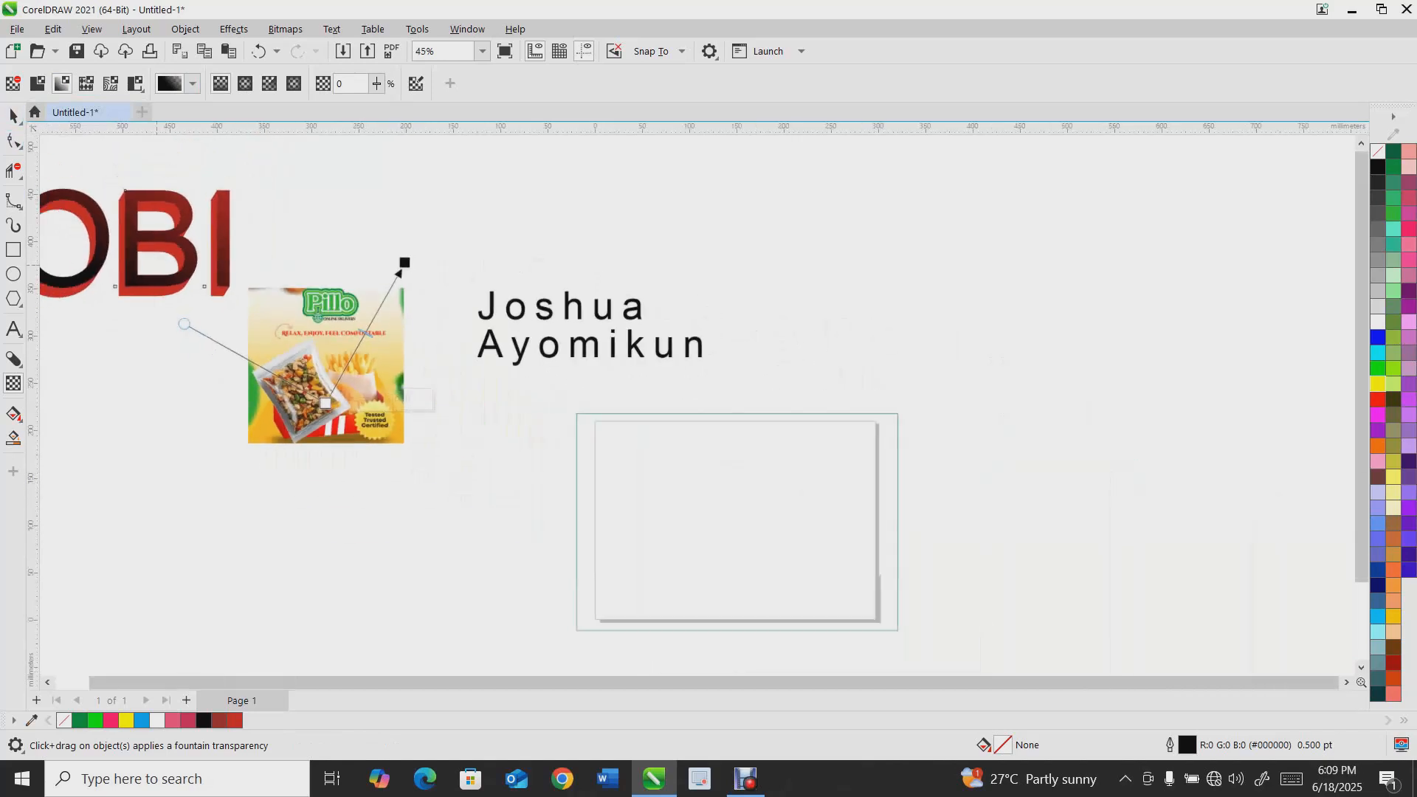
pyautogui.moveTo(223, 234); pyautogui.dragTo(256, 215)
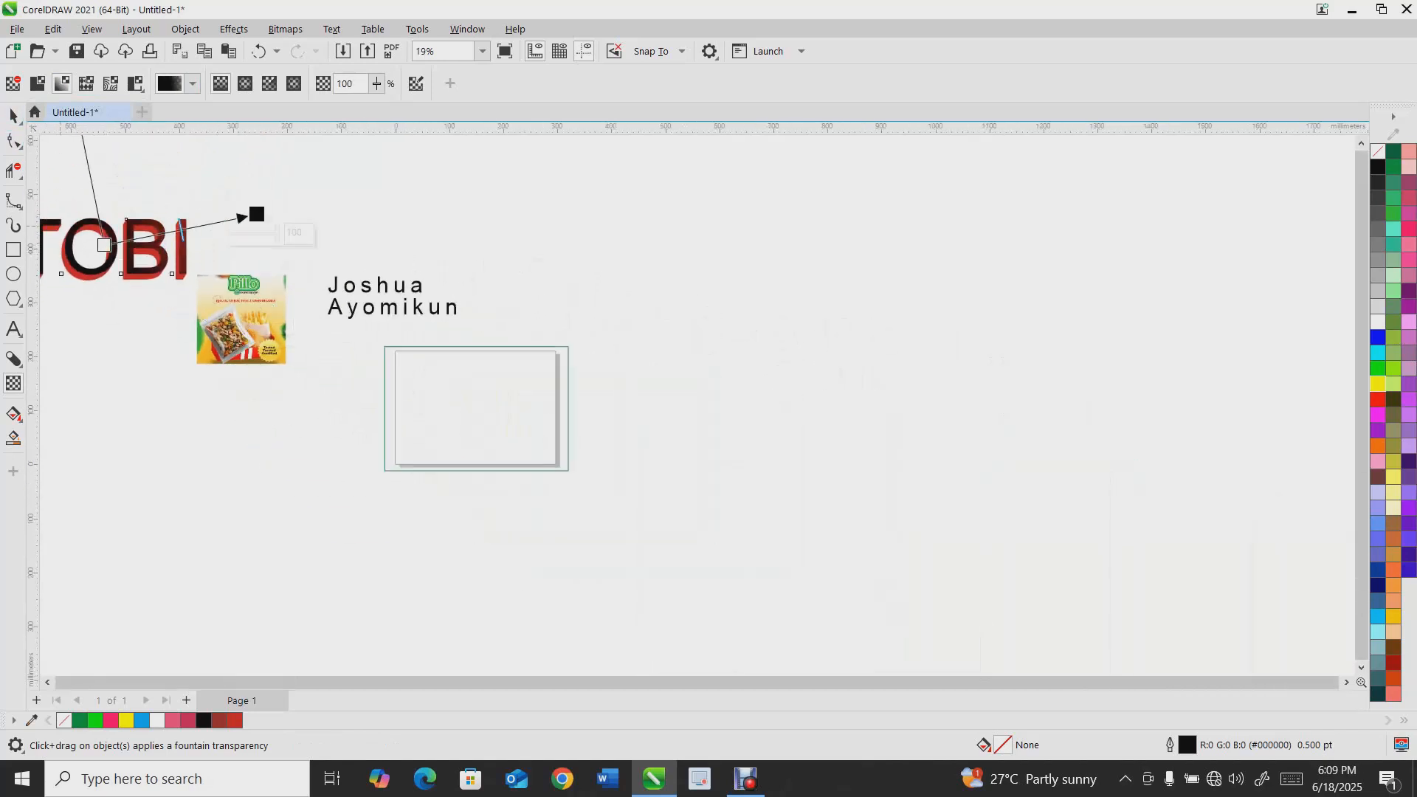
pyautogui.click(14, 116)
pyautogui.press('Delete')
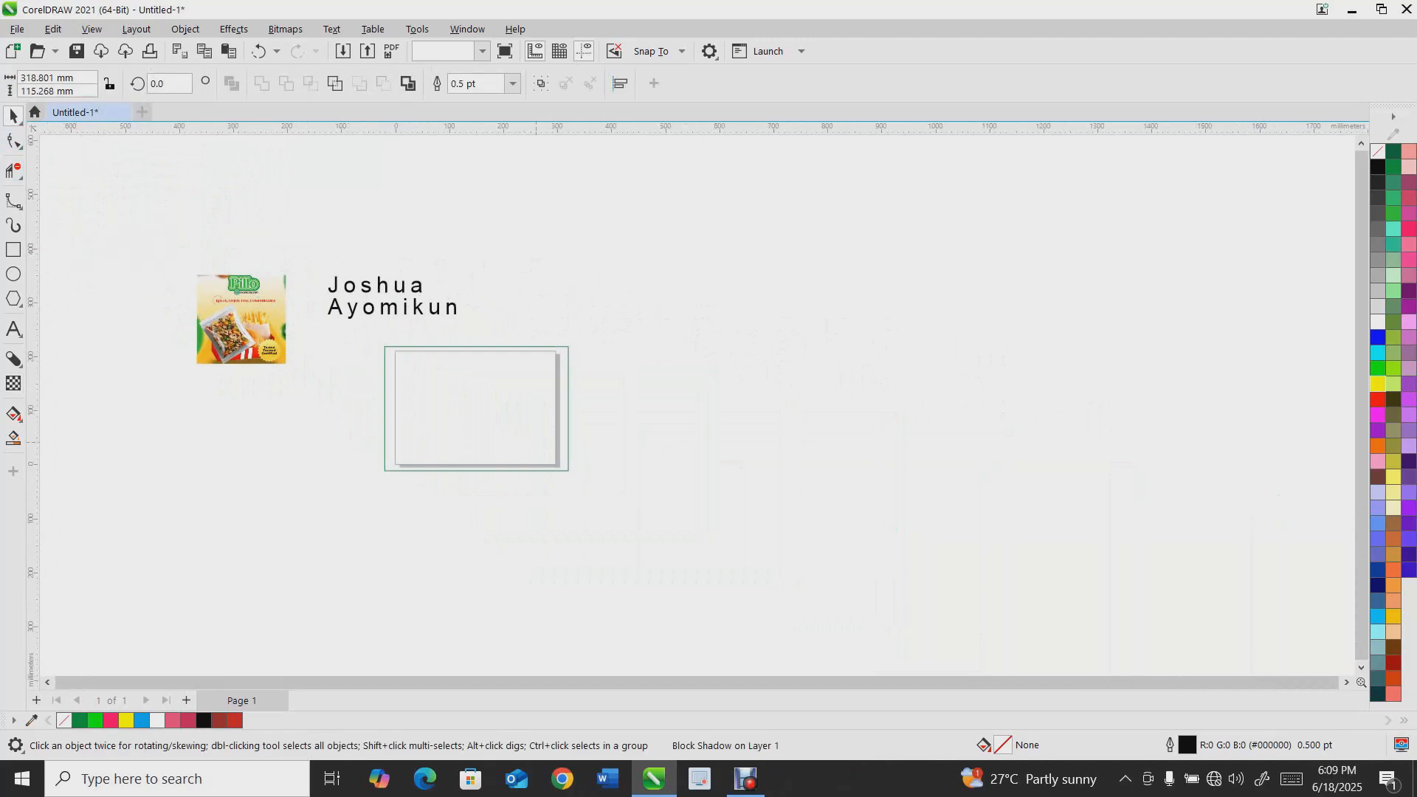
# Apply a fountain transparency to the package image fading toward its bottom, undoing the last handle adjustment
pyautogui.scroll(1, 223, 296)
pyautogui.click(270, 335)
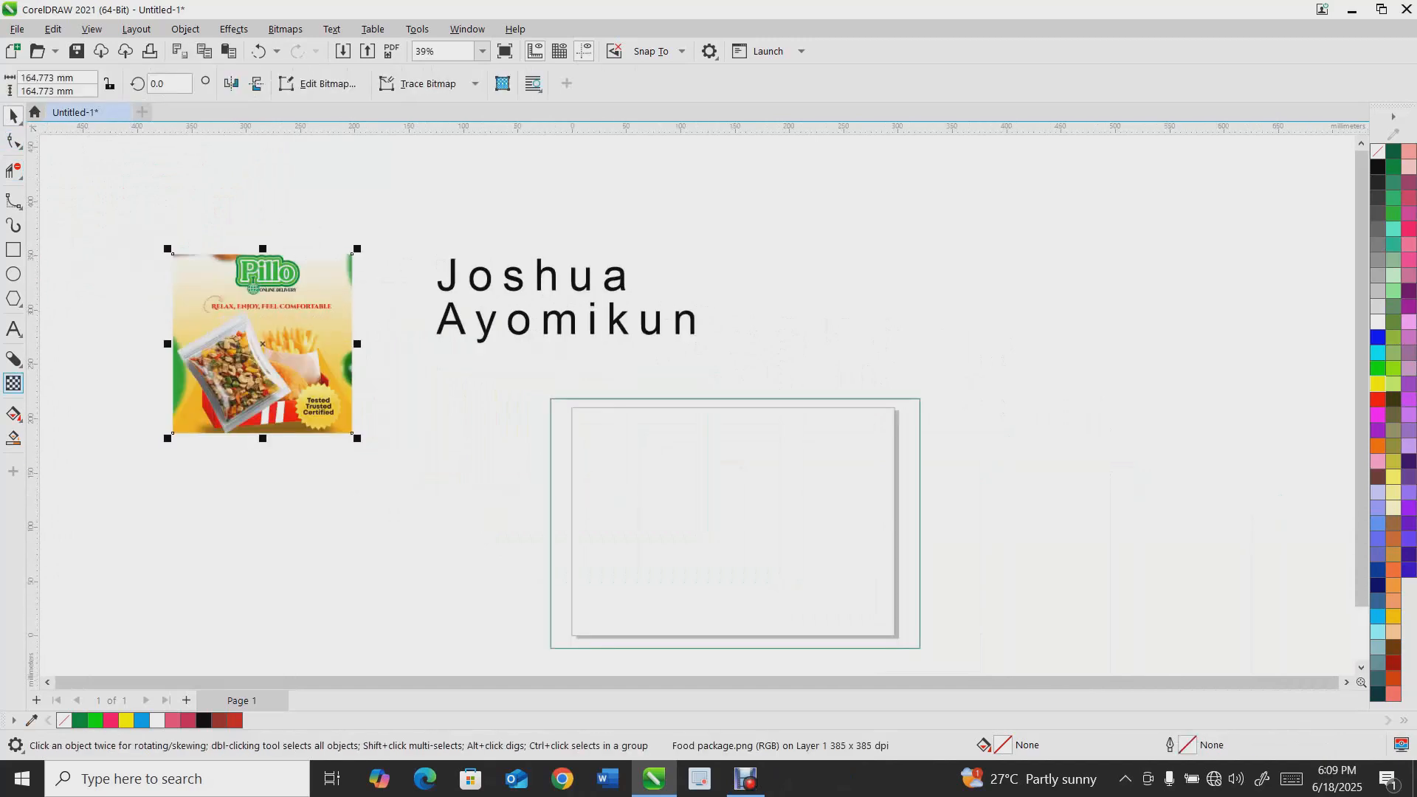
pyautogui.click(14, 383)
pyautogui.moveTo(254, 356); pyautogui.dragTo(313, 264)
pyautogui.scroll(1, 305, 267)
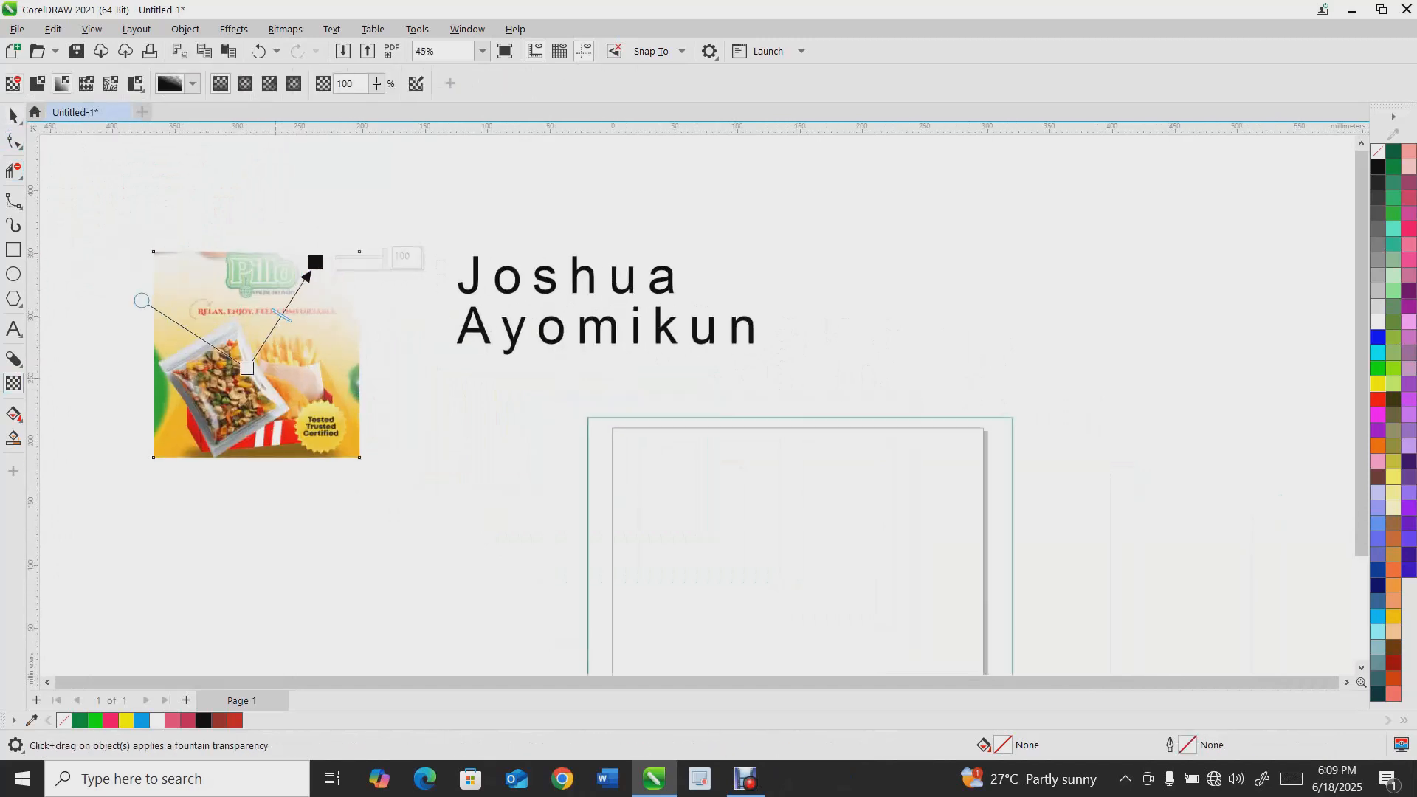
pyautogui.moveTo(246, 360); pyautogui.dragTo(233, 444)
pyautogui.moveTo(246, 360); pyautogui.dragTo(284, 211)
pyautogui.hotkey('ctrl', 'z')
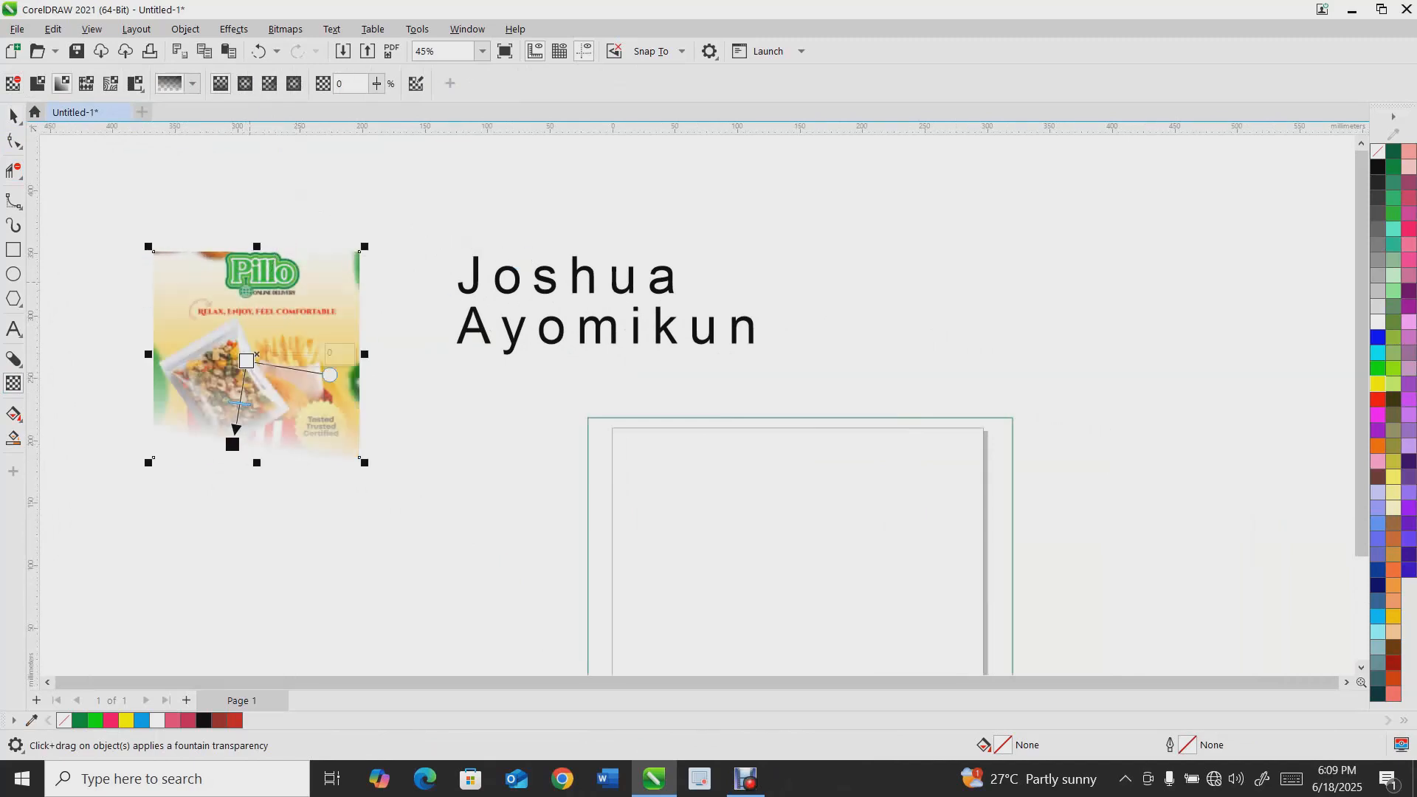
# Convert the package image to a bitmap at 300 dpi resolution
pyautogui.click(13, 115)
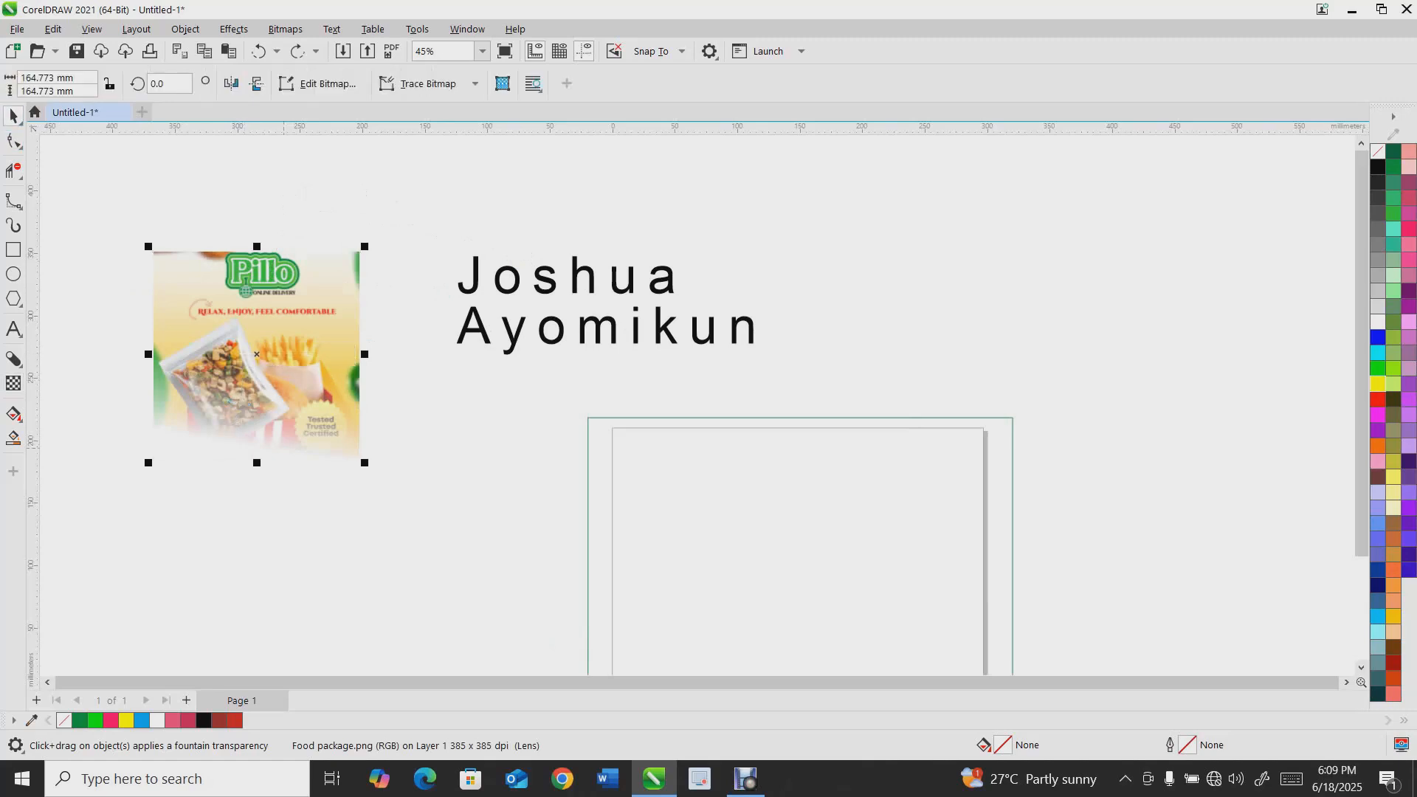
pyautogui.click(285, 28)
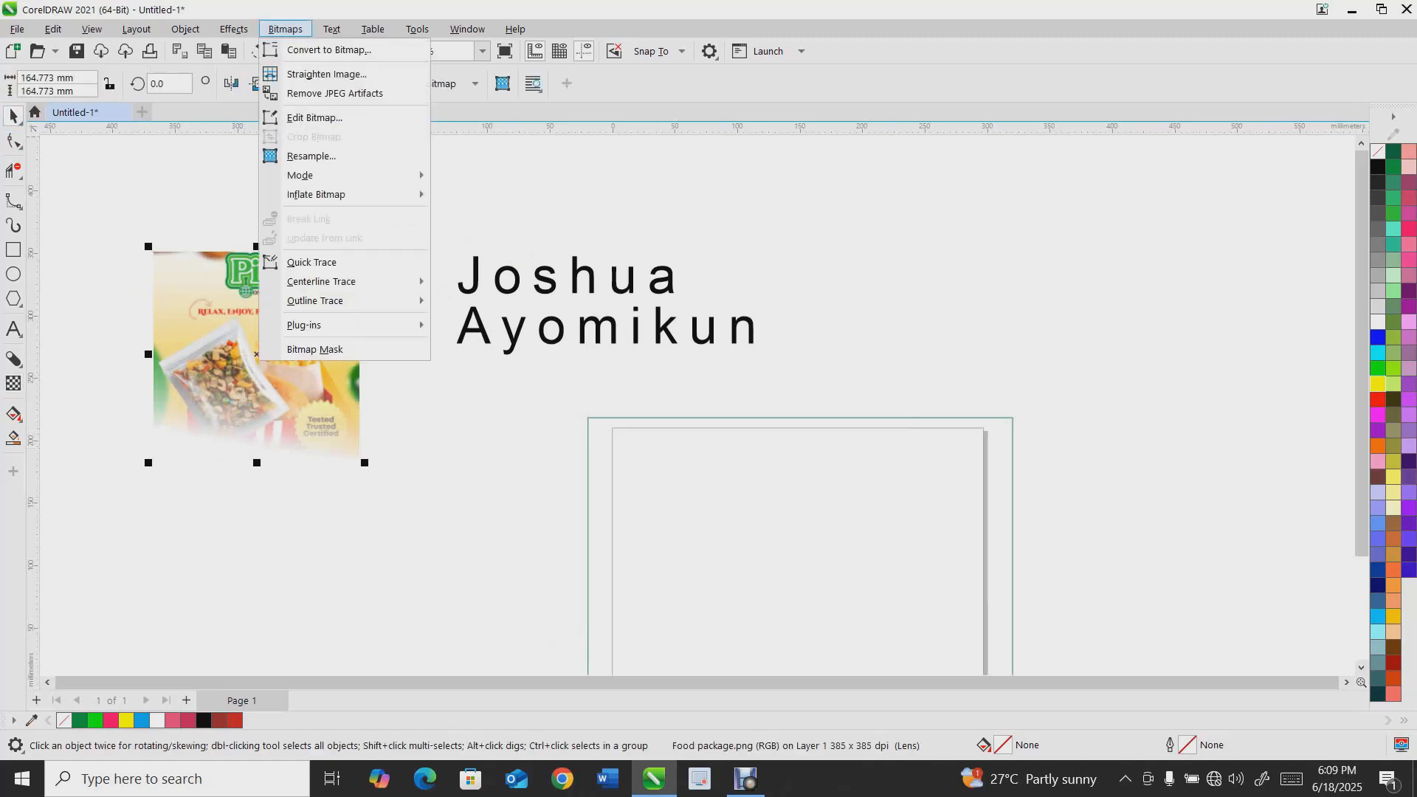
pyautogui.click(329, 50)
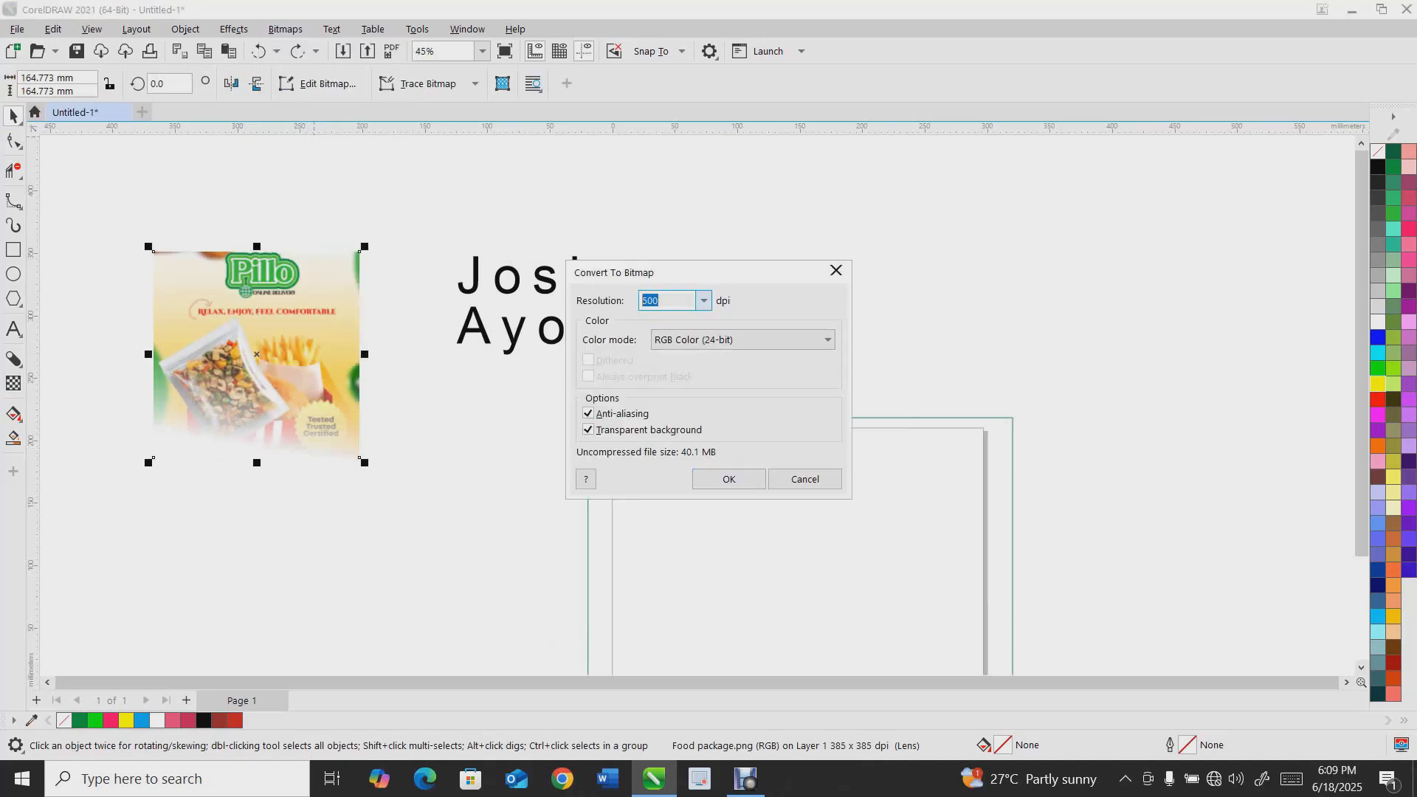
pyautogui.write('300')
pyautogui.press('Return')
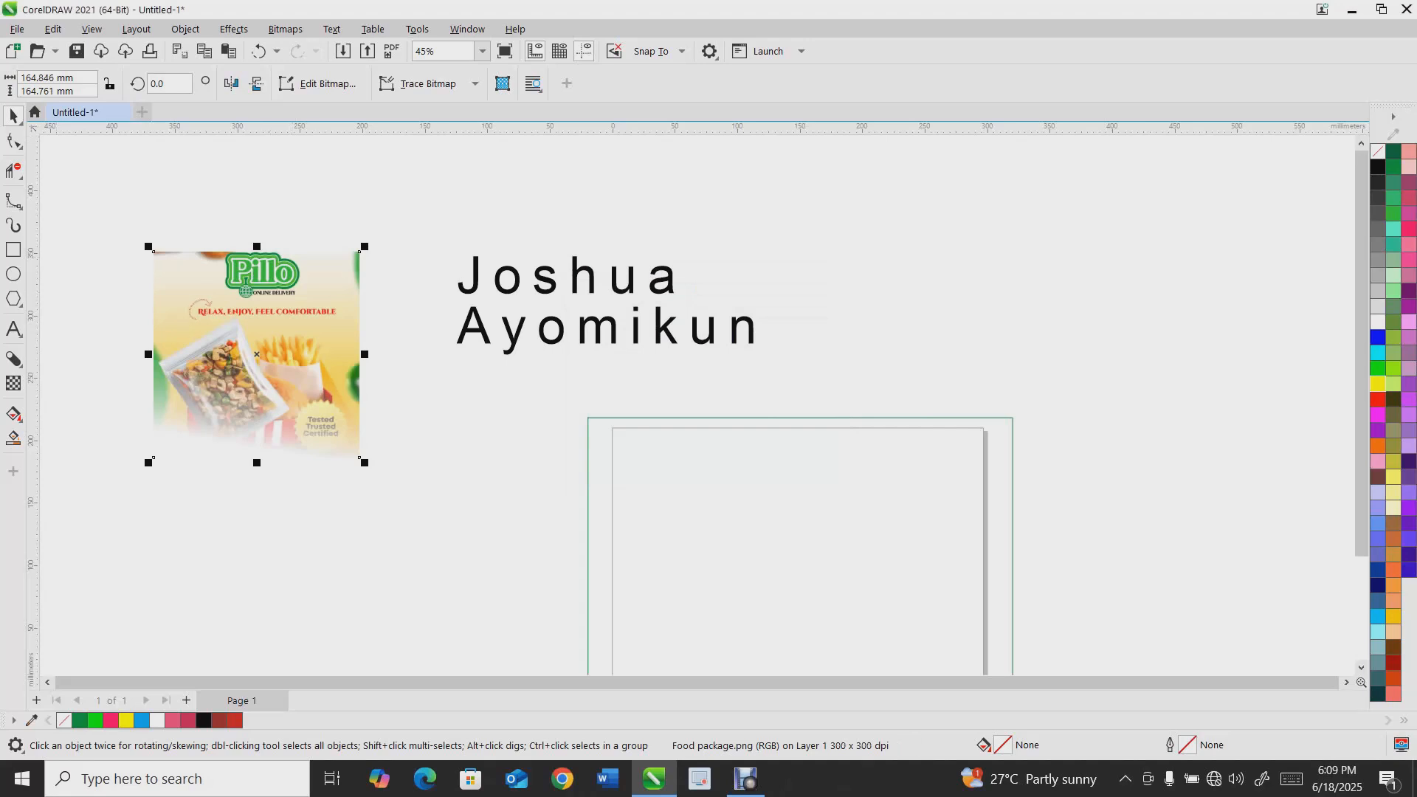
# Apply an upward fountain transparency to the package image, then delete the image
pyautogui.click(14, 383)
pyautogui.moveTo(272, 359); pyautogui.dragTo(274, 287)
pyautogui.scroll(3, 274, 287)
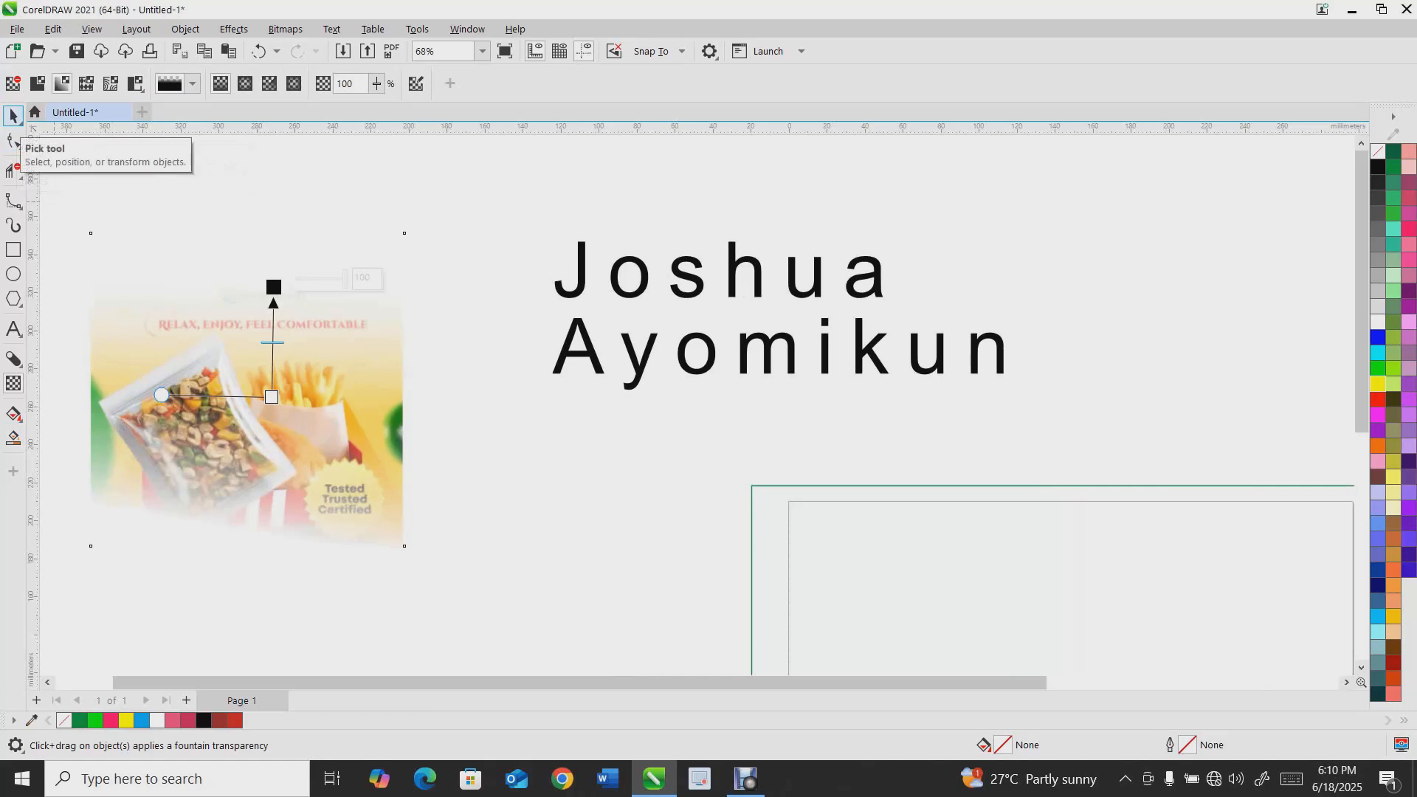
pyautogui.click(13, 116)
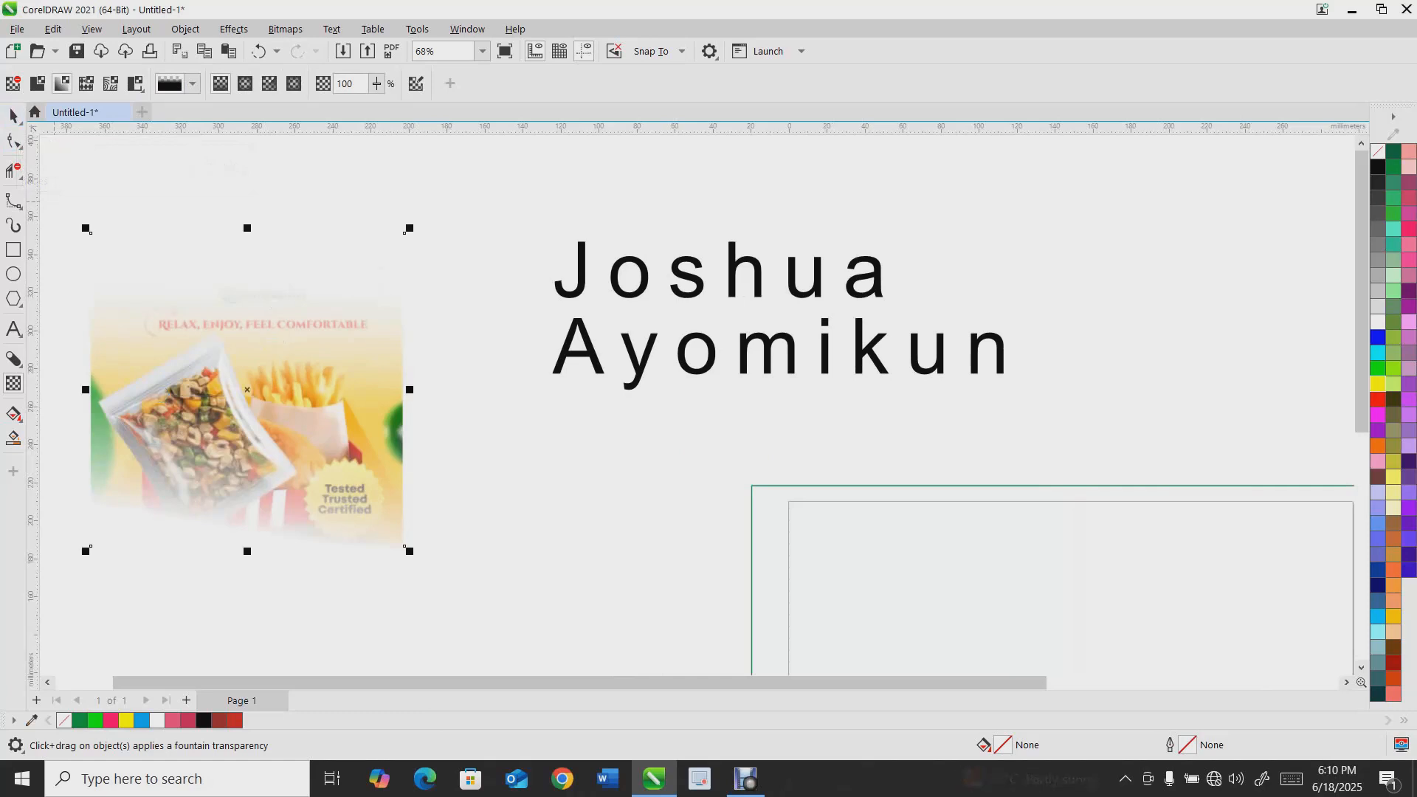
pyautogui.scroll(-2, 194, 292)
pyautogui.press('Delete')
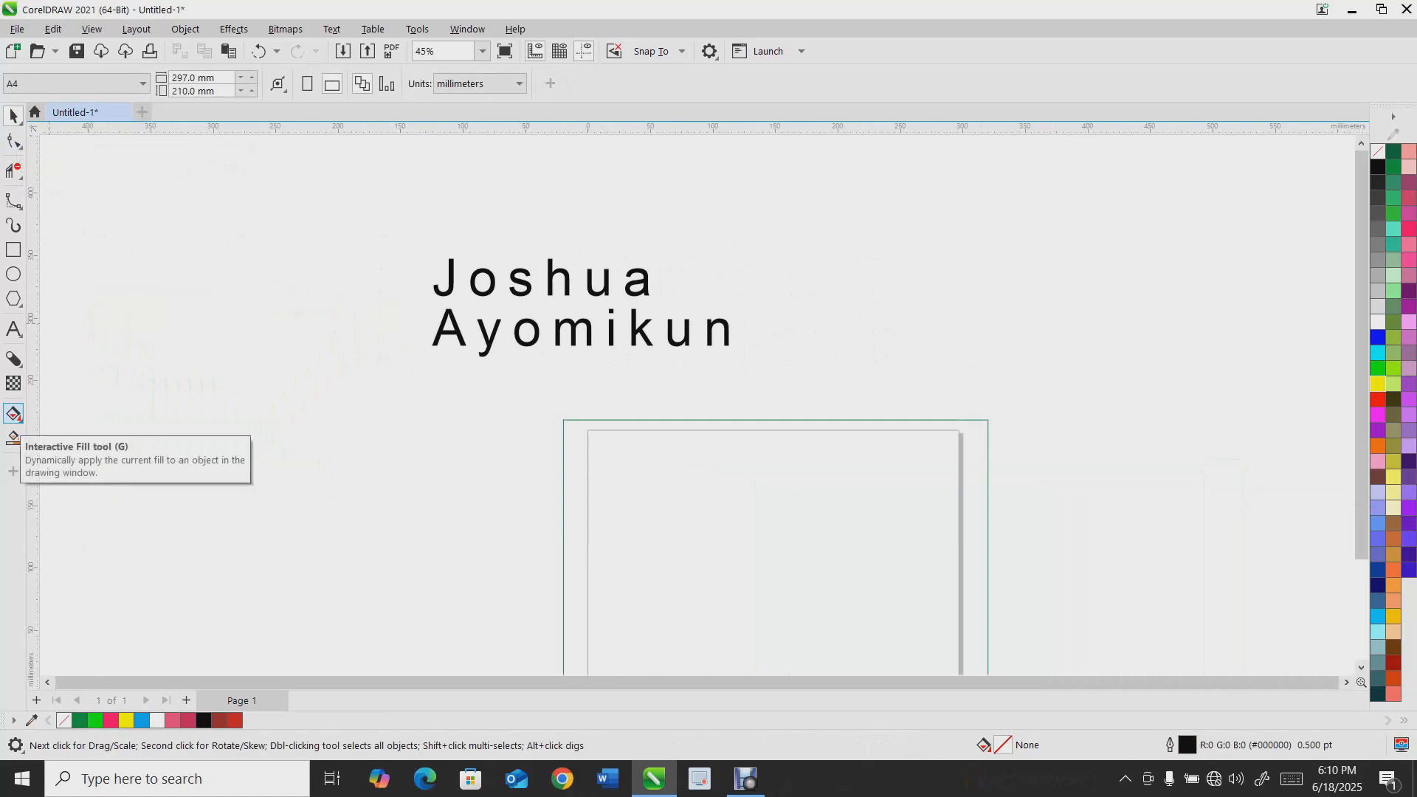
# Apply a left-to-right fountain fill across the name text, ending in yellow
pyautogui.click(13, 414)
pyautogui.scroll(3, 492, 287)
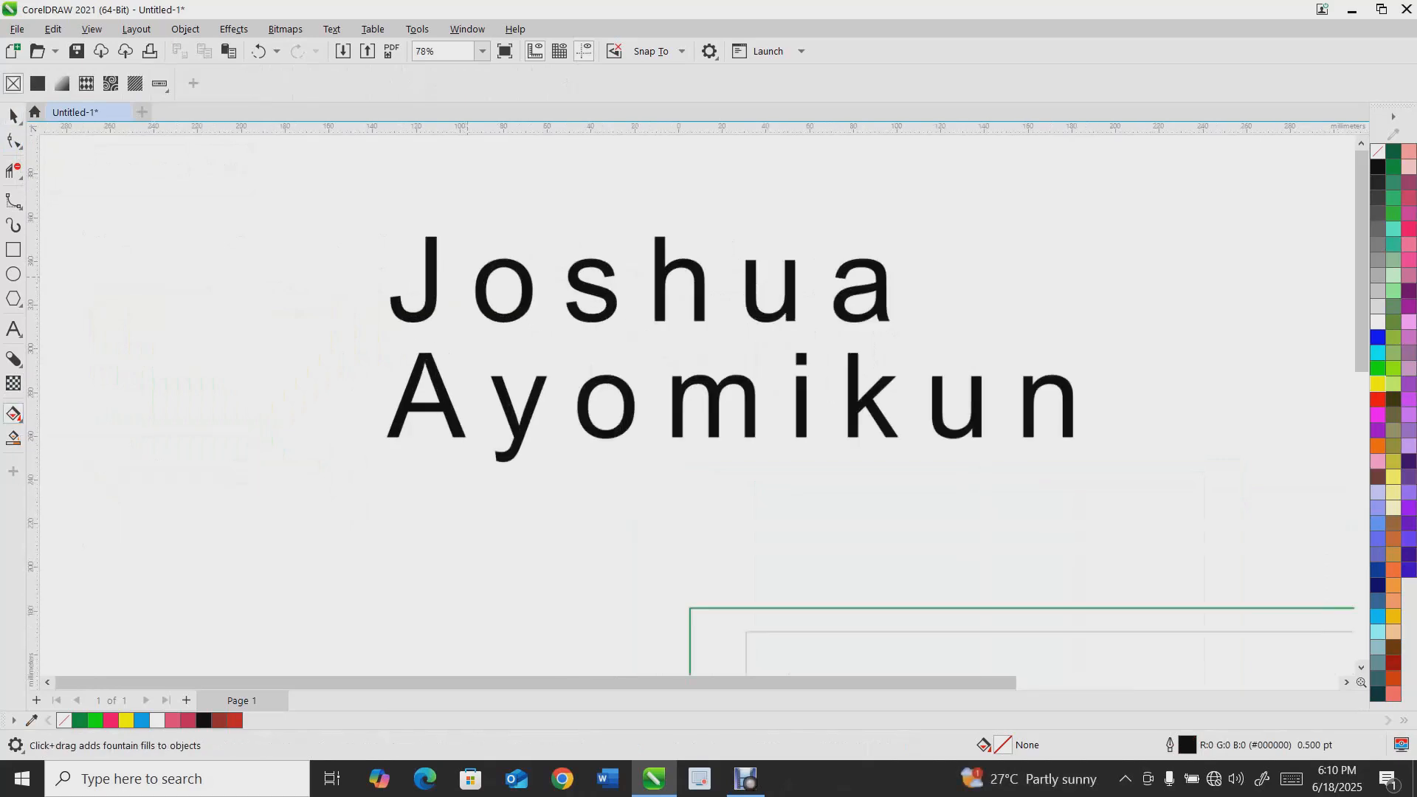
pyautogui.scroll(2, 467, 283)
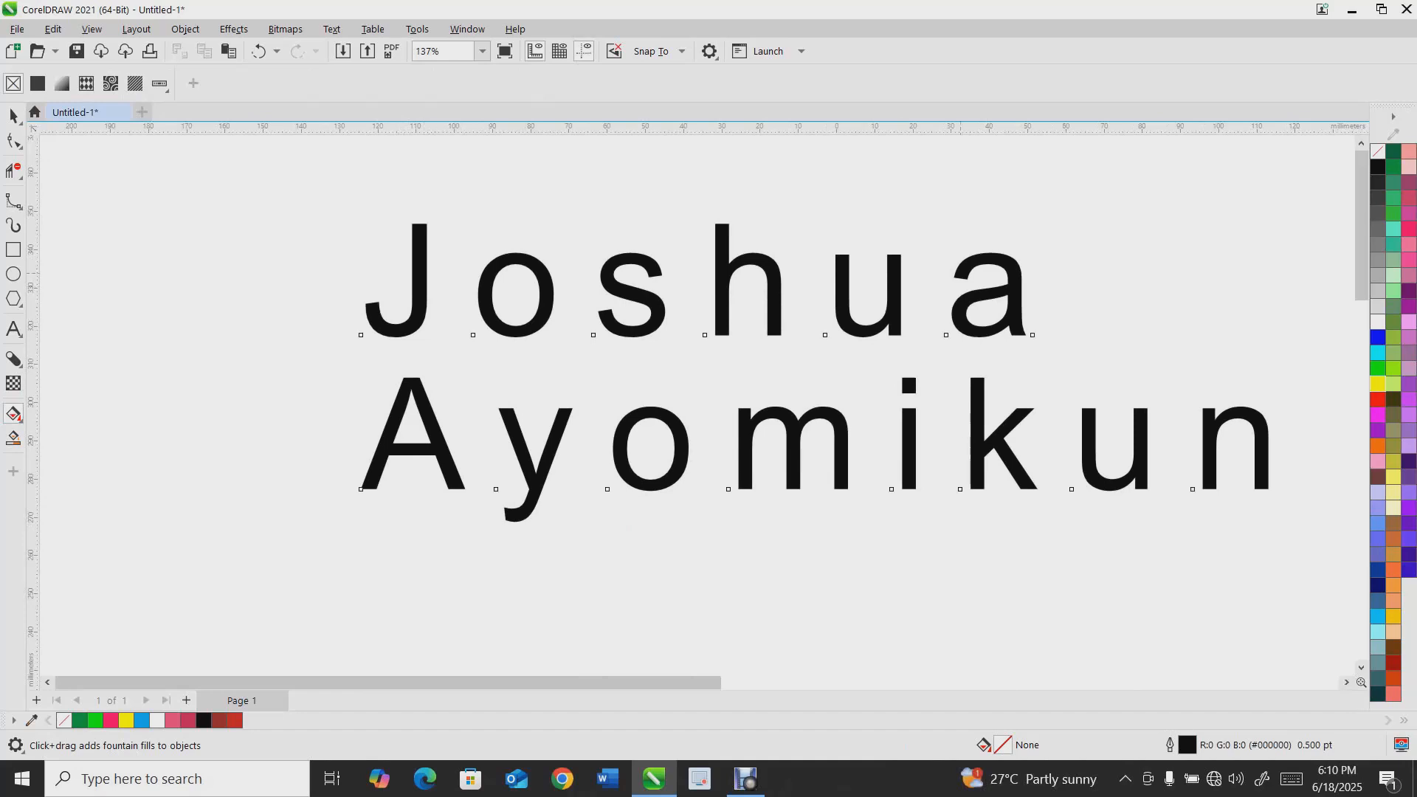
pyautogui.click(961, 273)
pyautogui.moveTo(421, 287); pyautogui.dragTo(969, 277)
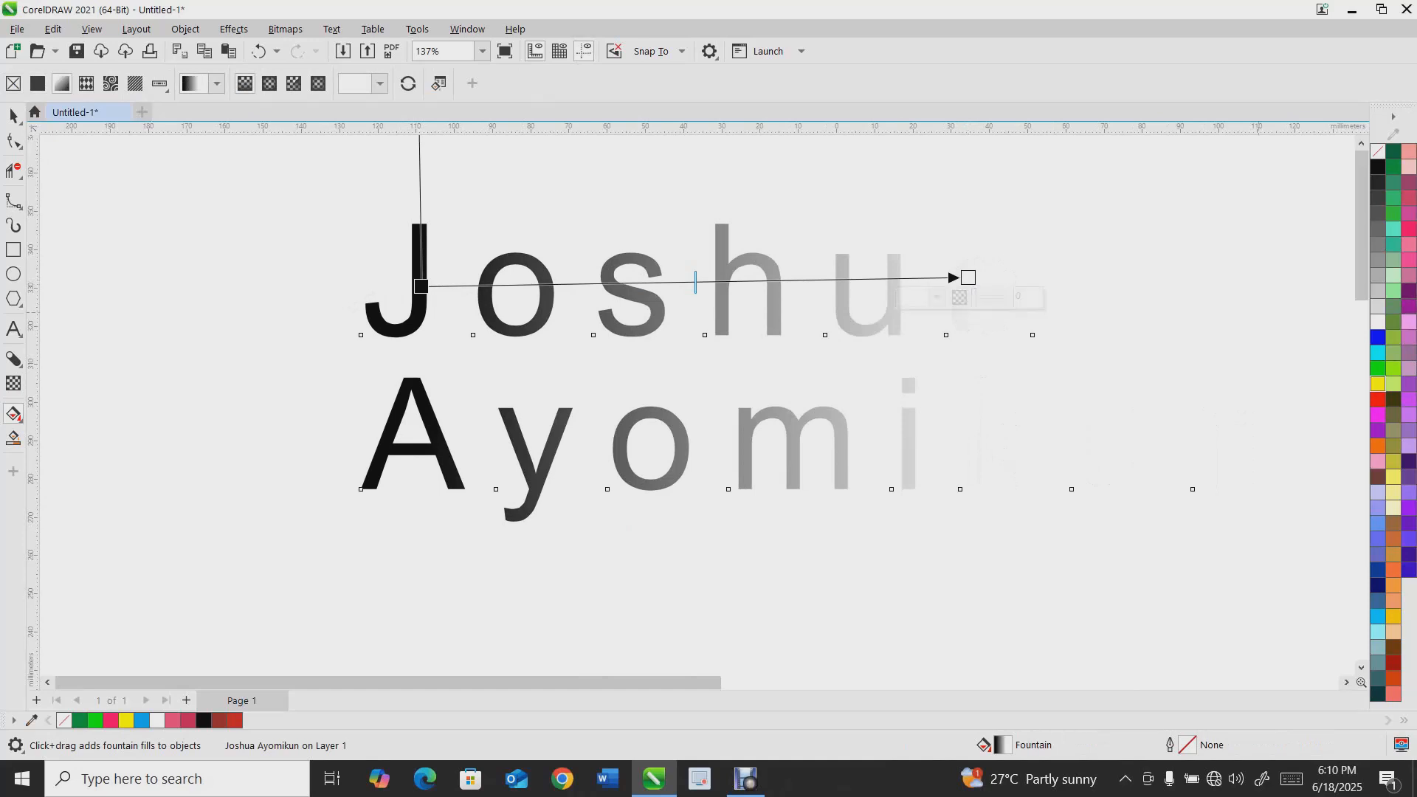
pyautogui.click(1378, 384)
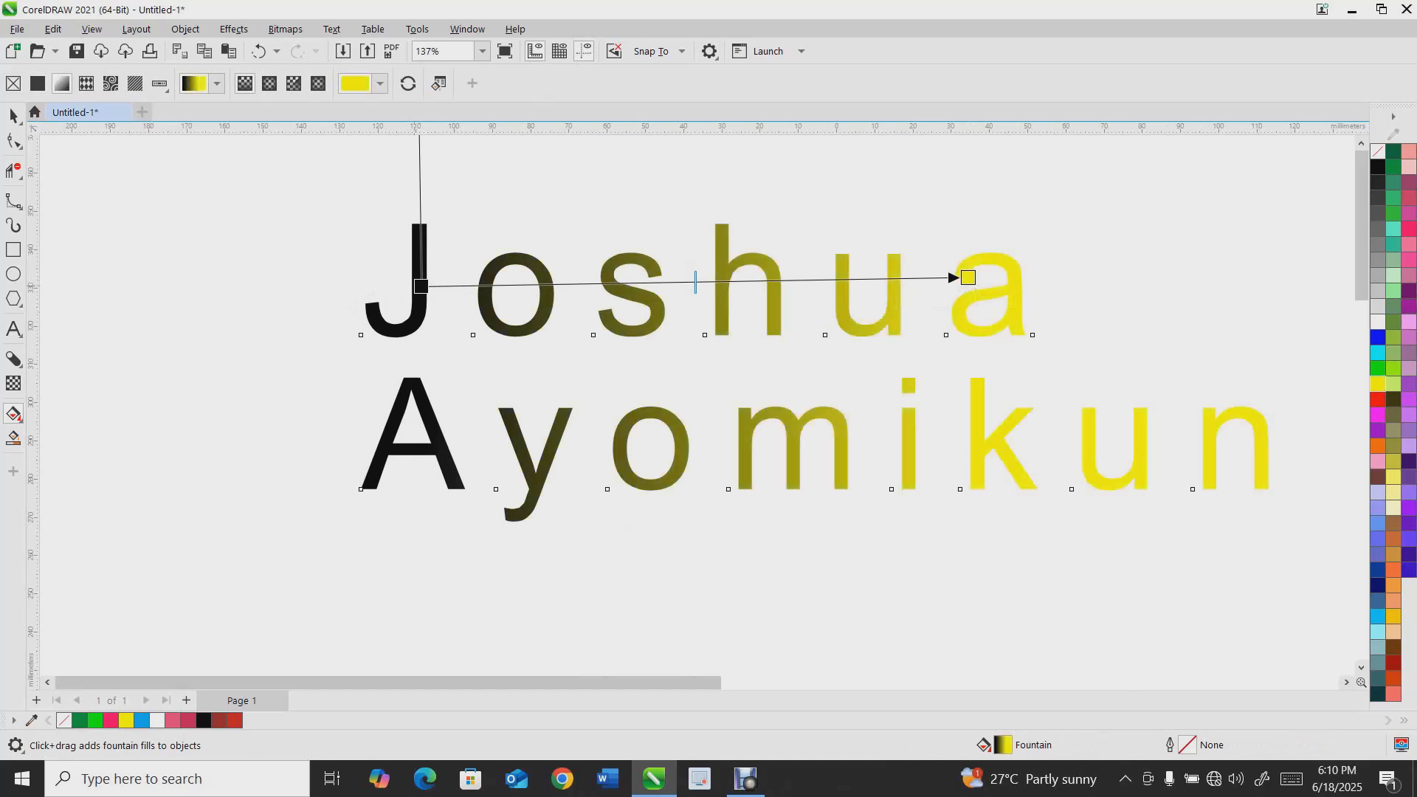
# Set the fountain fill's start colour to blue and add a green middle colour node
pyautogui.click(421, 286)
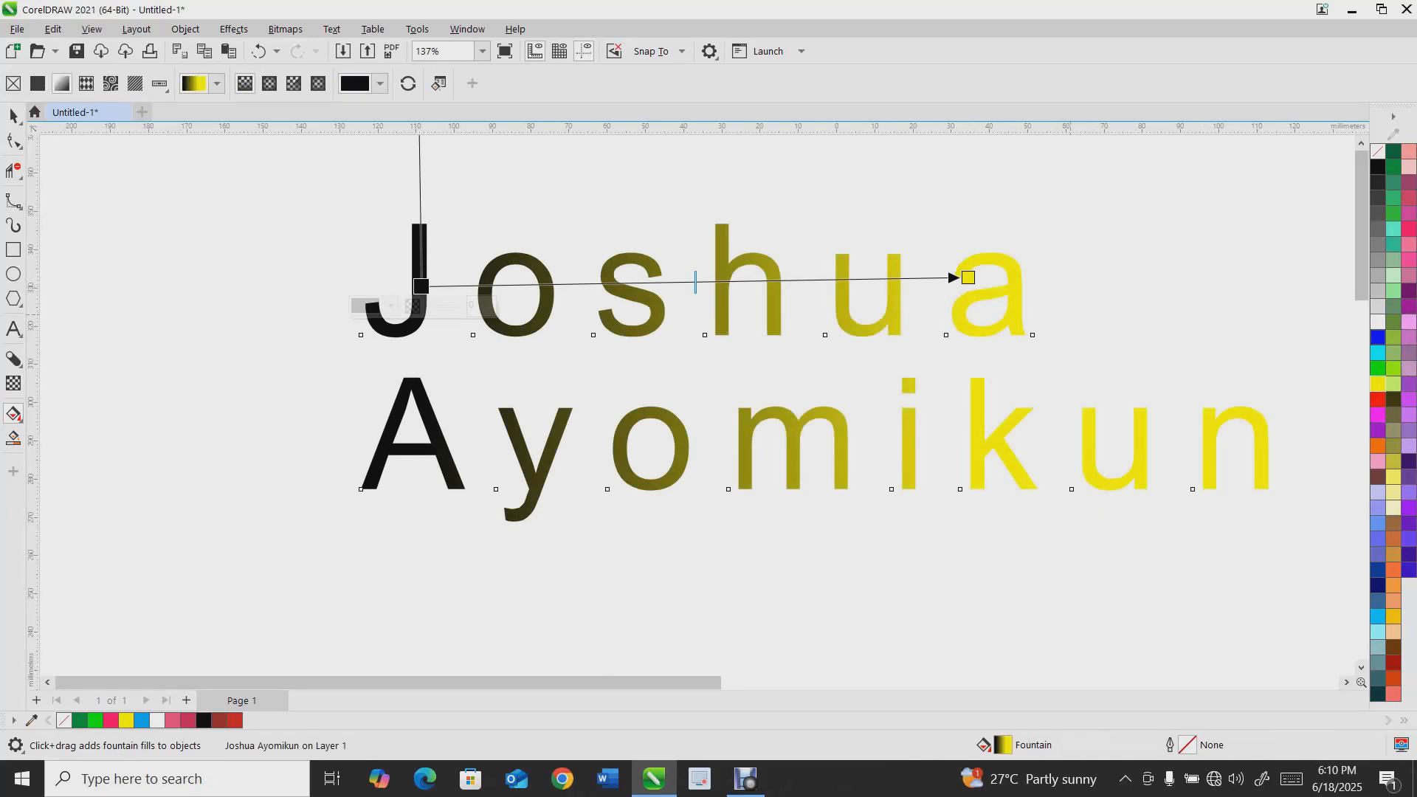
pyautogui.click(1378, 338)
pyautogui.doubleClick(696, 281)
pyautogui.click(1379, 368)
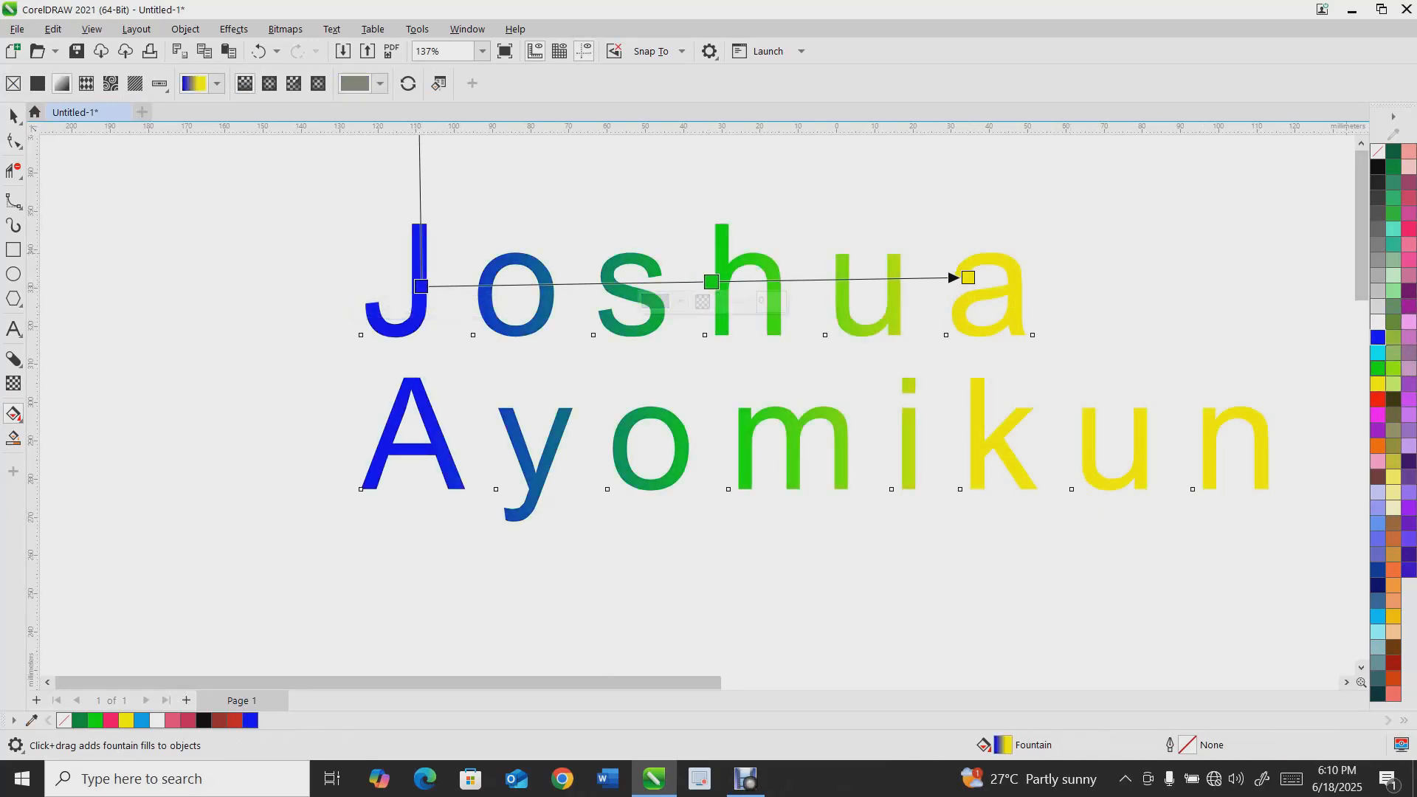
# Move the framed rectangle to the left of the name text and fill it yellow
pyautogui.scroll(-1, 719, 294)
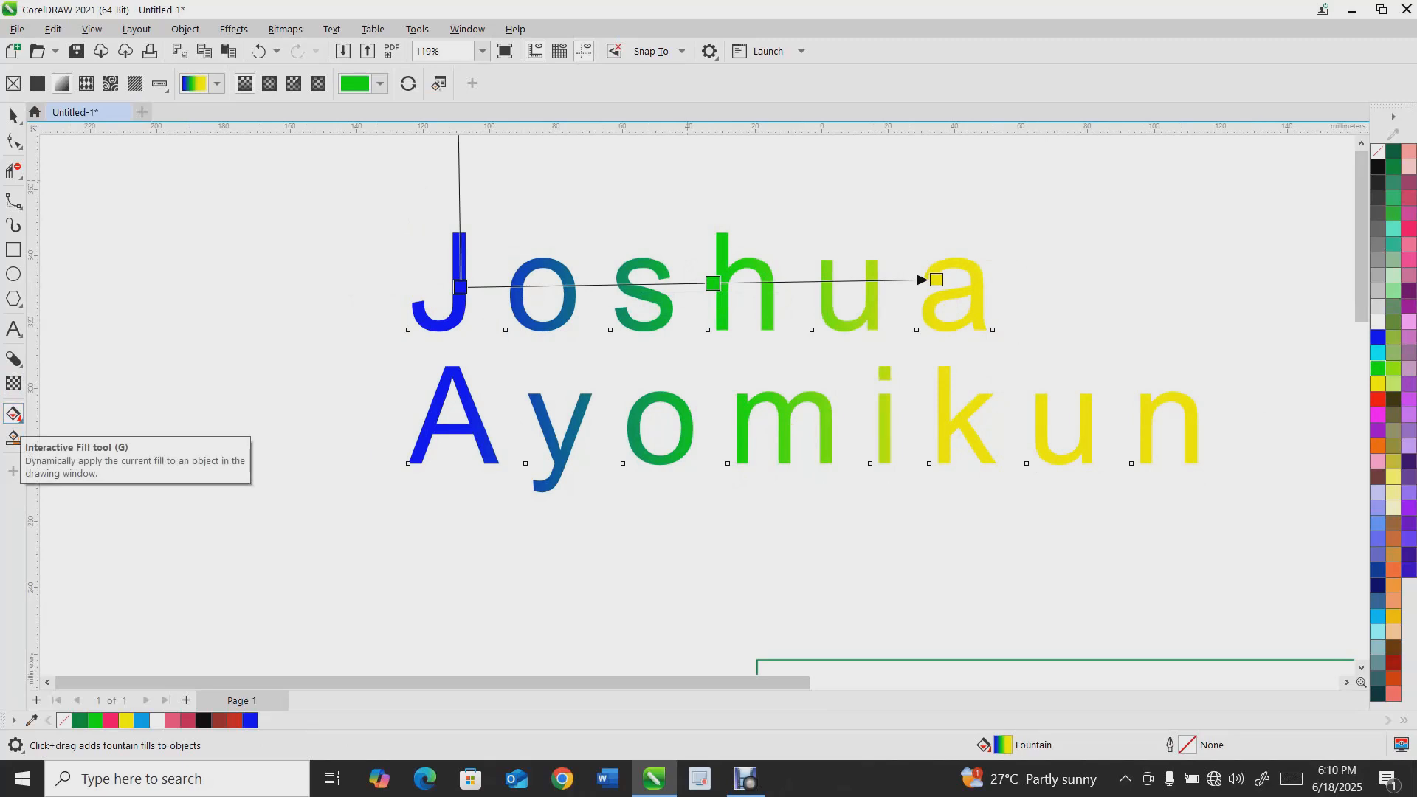
pyautogui.scroll(-2, 603, 330)
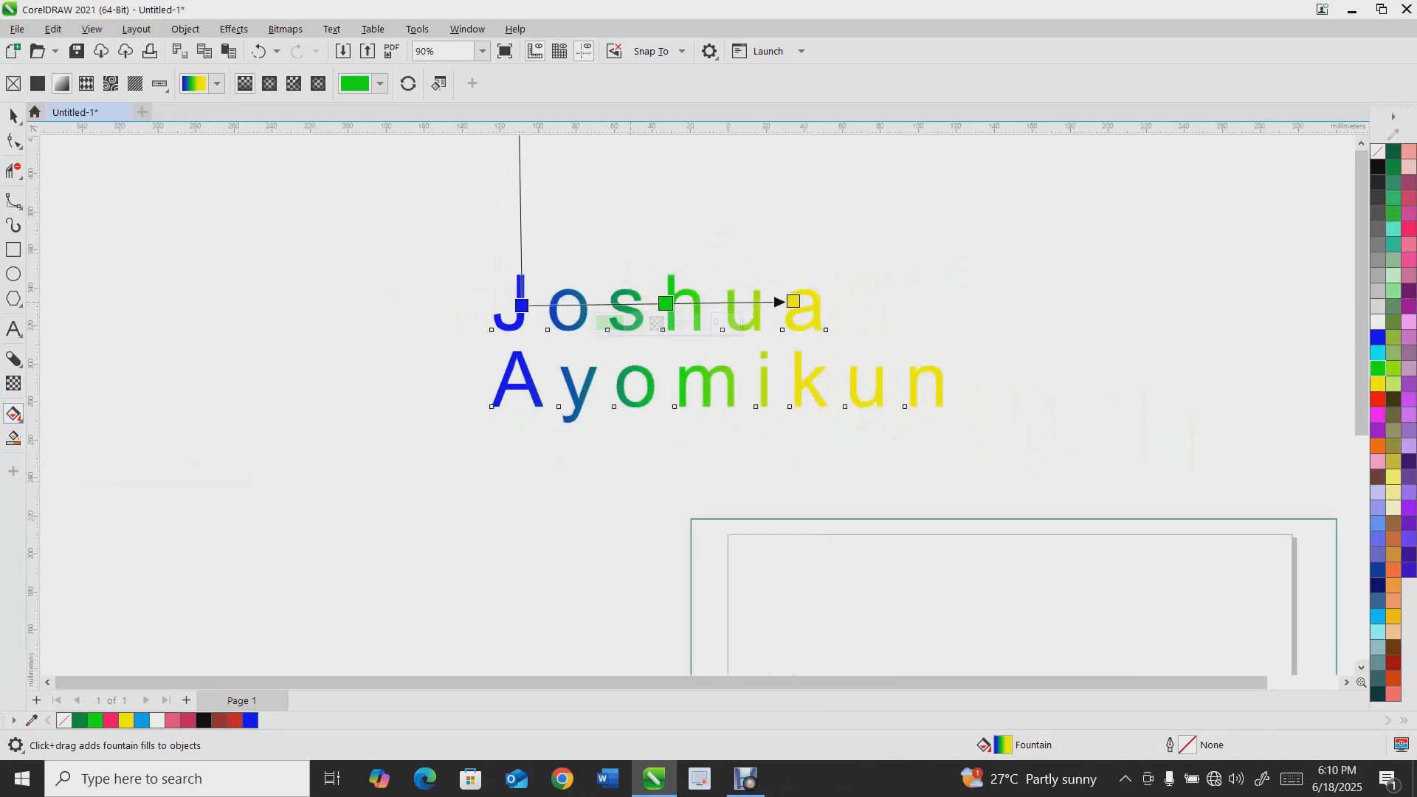
pyautogui.scroll(-3, 679, 306)
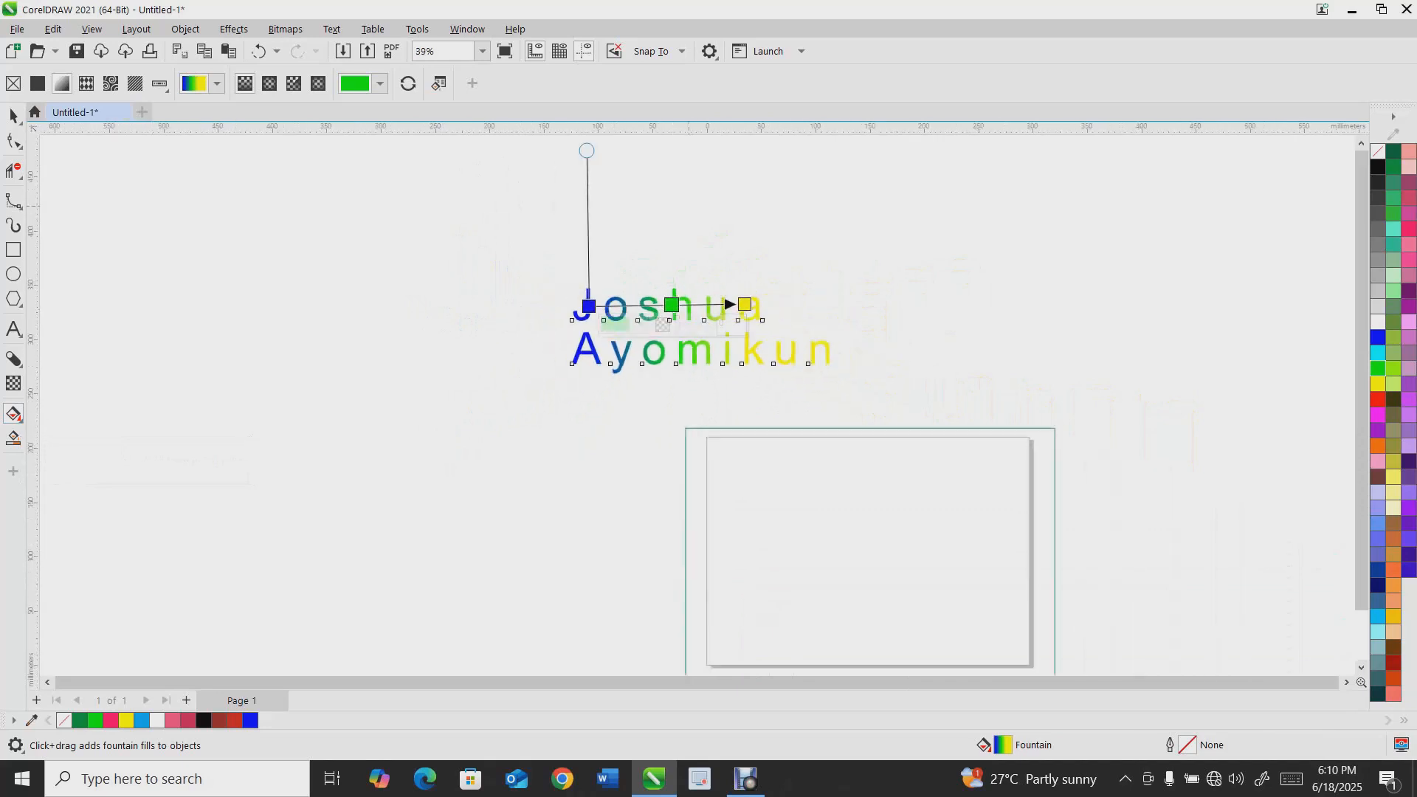
pyautogui.click(13, 116)
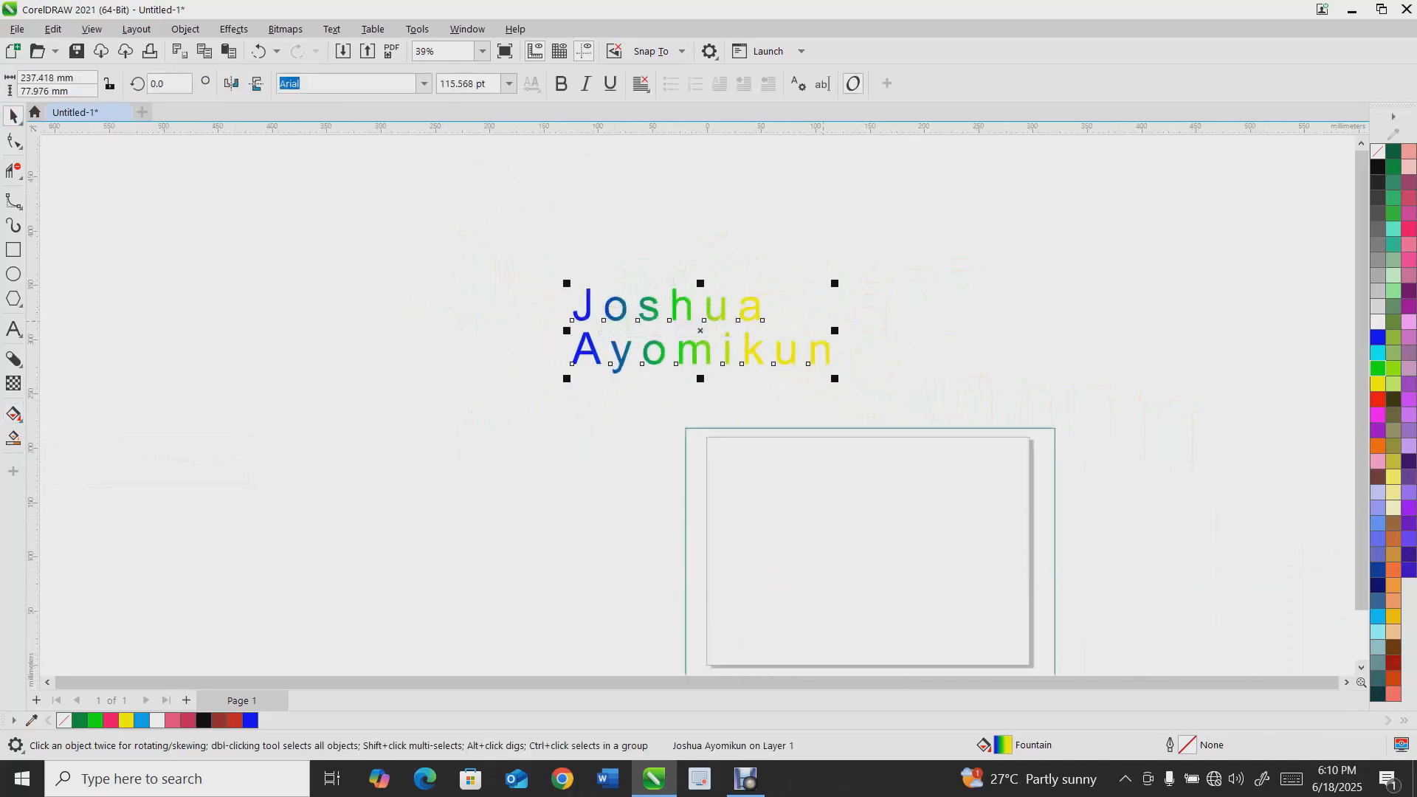
pyautogui.click(731, 428)
pyautogui.moveTo(870, 552); pyautogui.dragTo(325, 373)
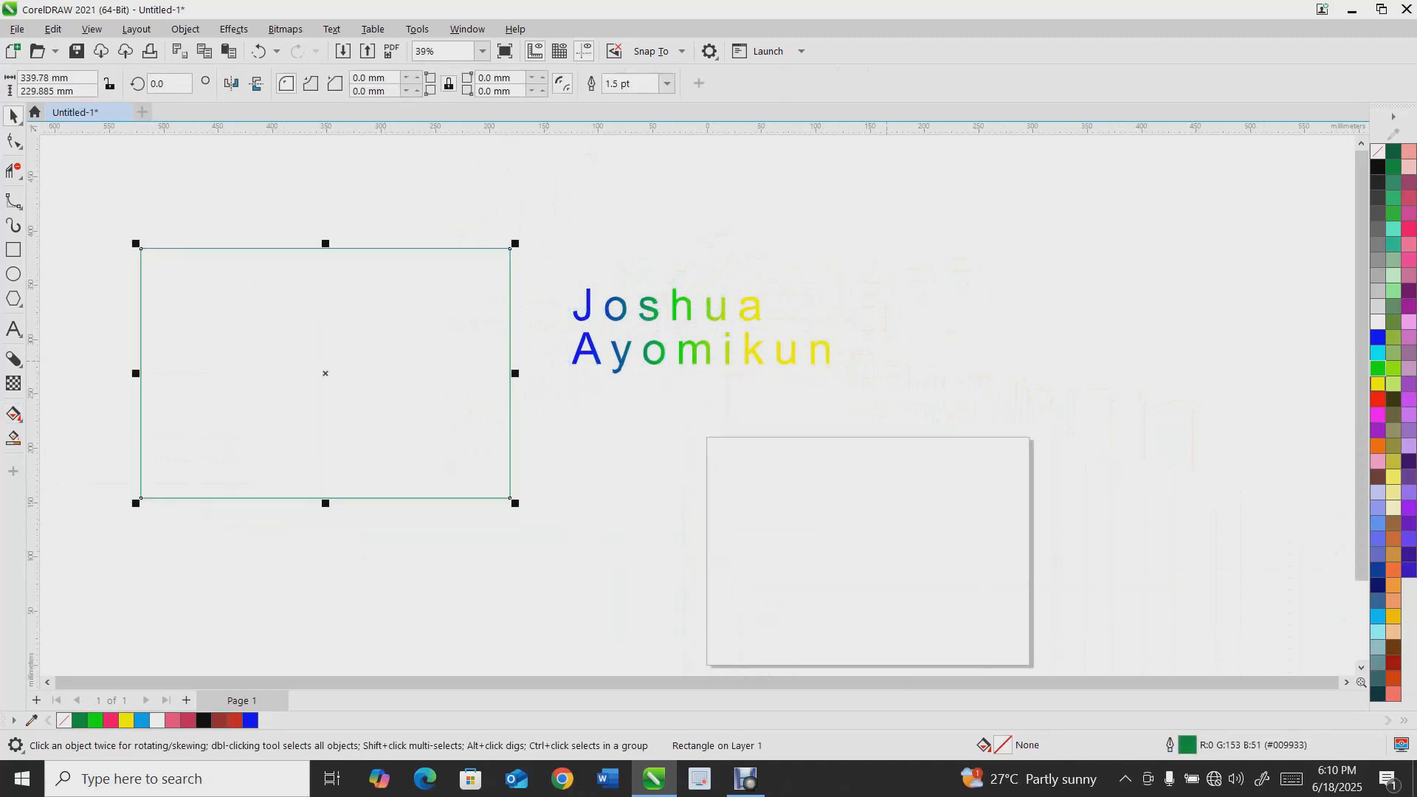
pyautogui.click(1377, 384)
# Apply a diagonal fountain fill to the rectangle blending from yellow at its lower-left corner to orange
pyautogui.click(13, 414)
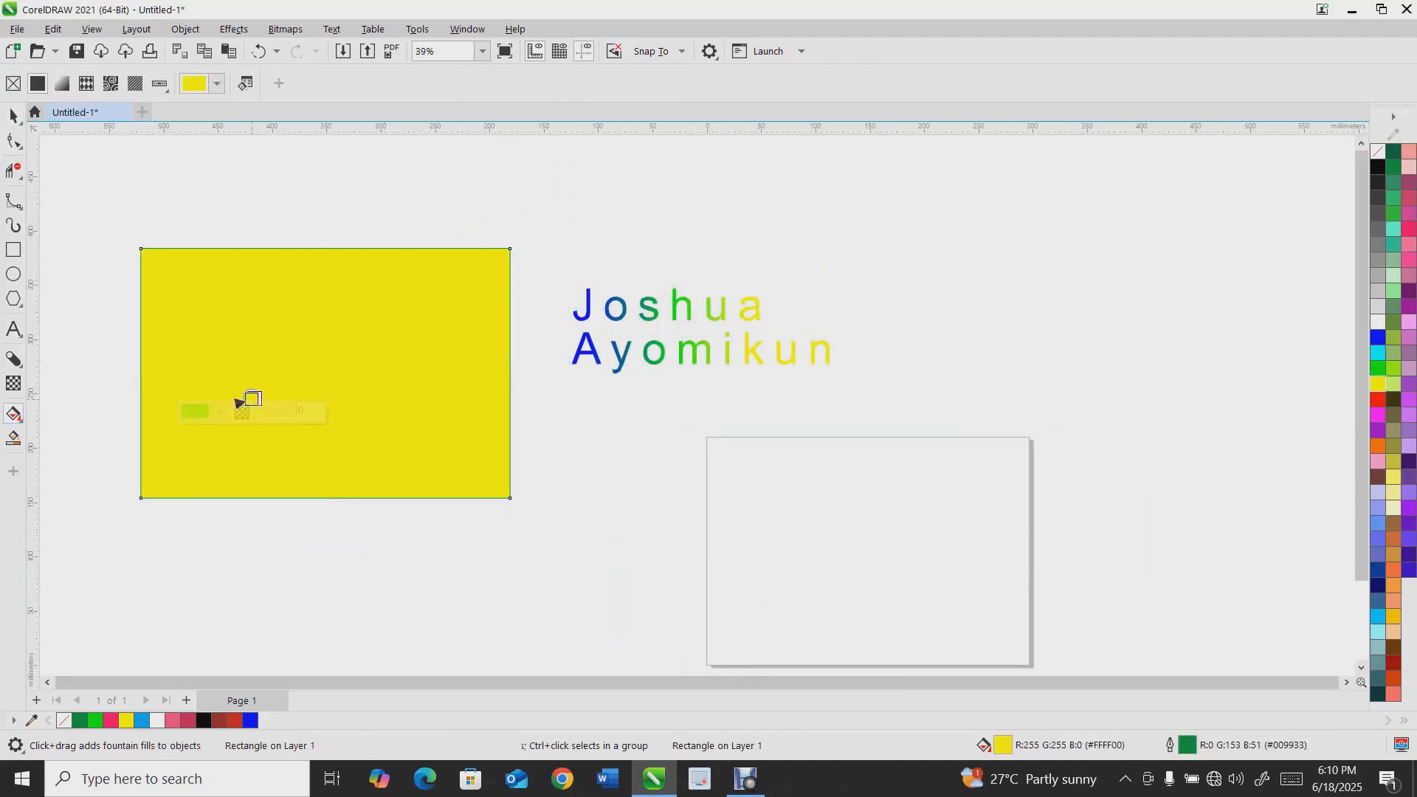
pyautogui.moveTo(251, 399); pyautogui.dragTo(521, 275)
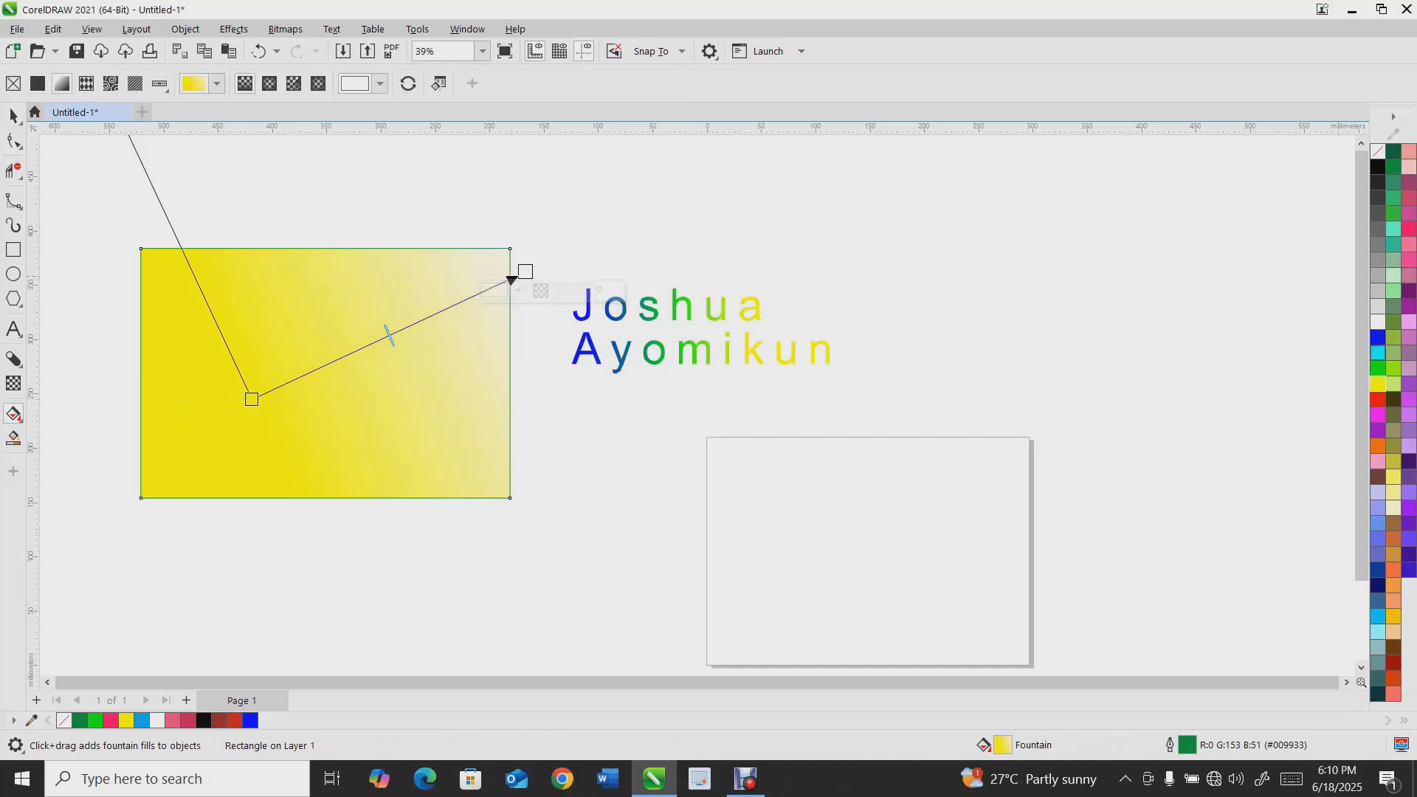
pyautogui.click(1393, 585)
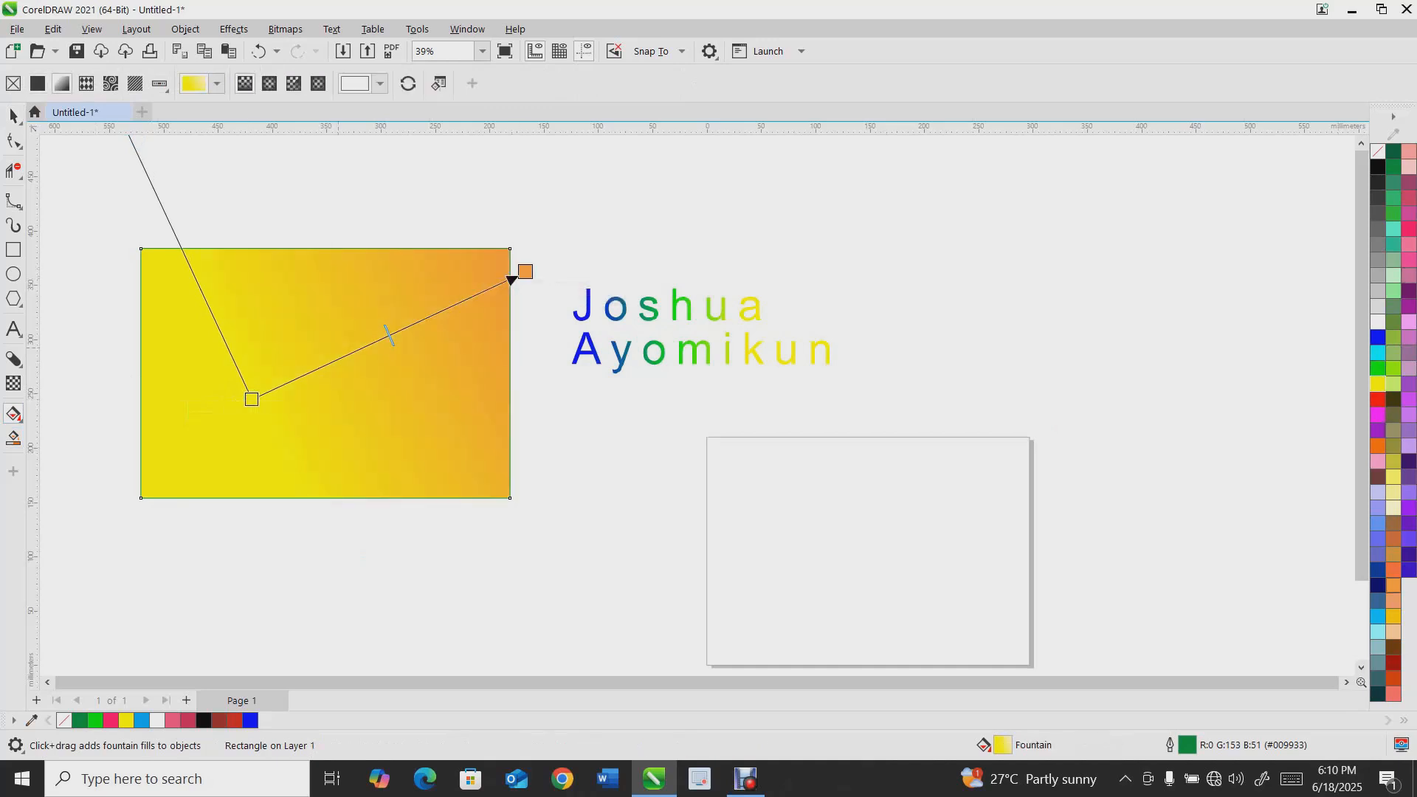
pyautogui.moveTo(251, 400); pyautogui.dragTo(174, 482)
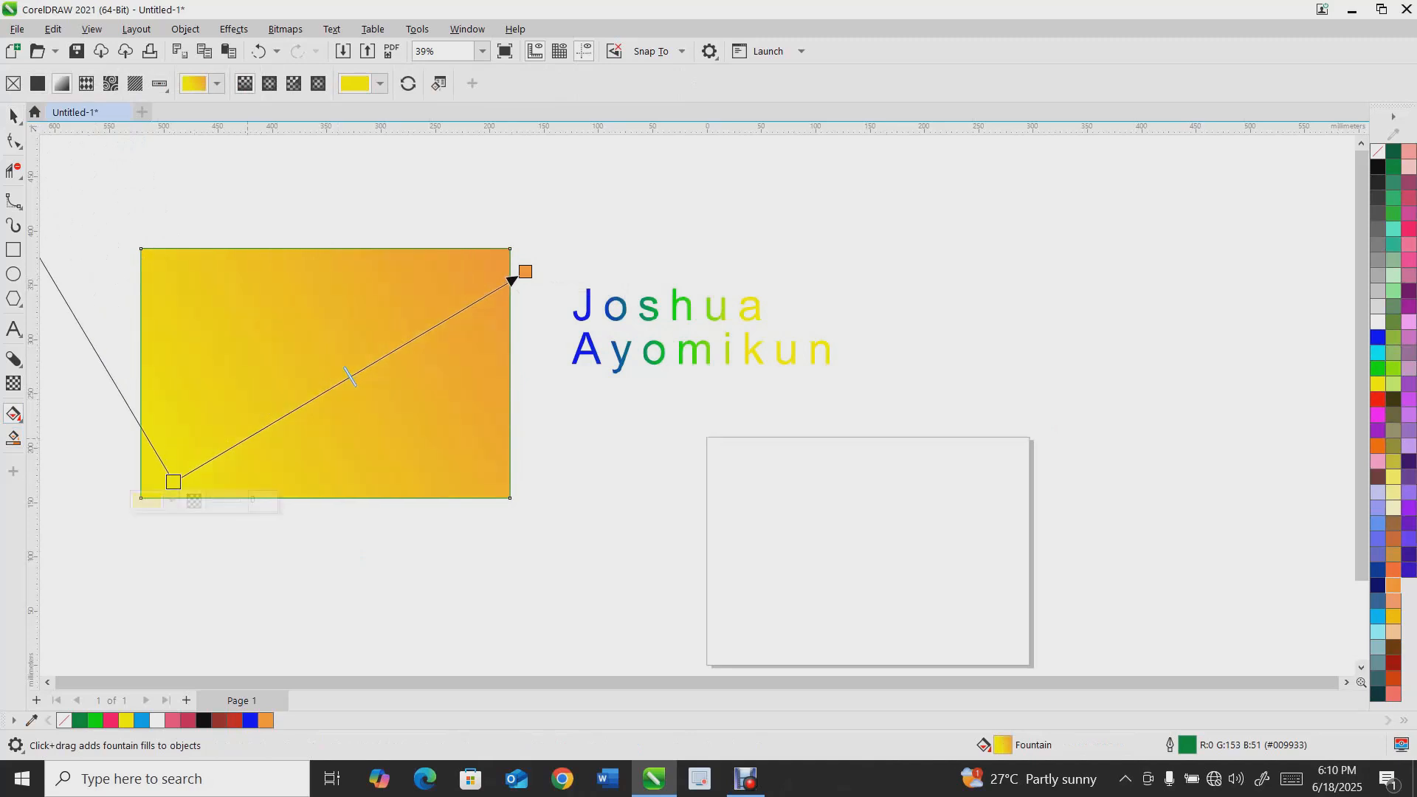
pyautogui.click(1378, 446)
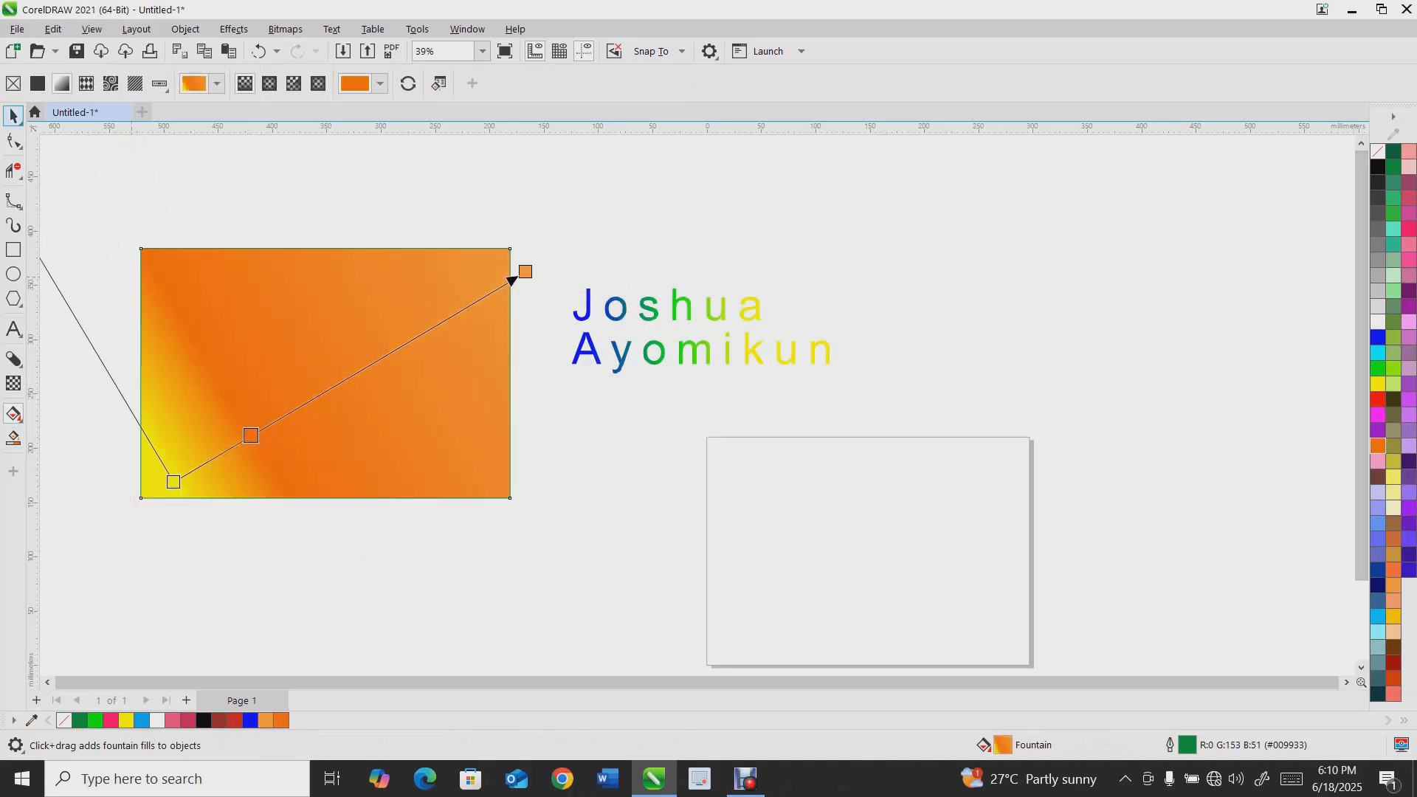
# Delete the fountain-filled rectangle
pyautogui.click(14, 116)
pyautogui.moveTo(326, 373); pyautogui.dragTo(397, 344)
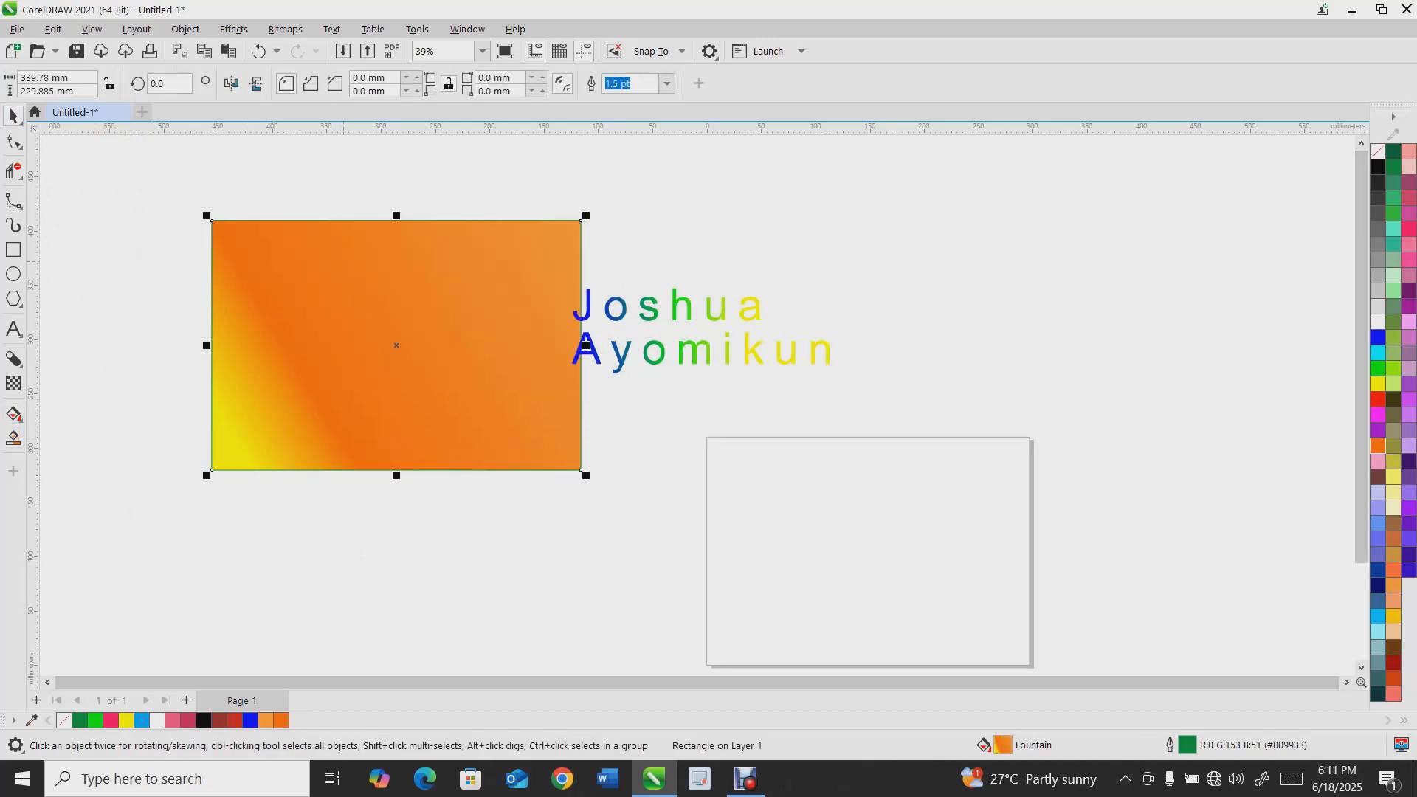
pyautogui.press('Delete')
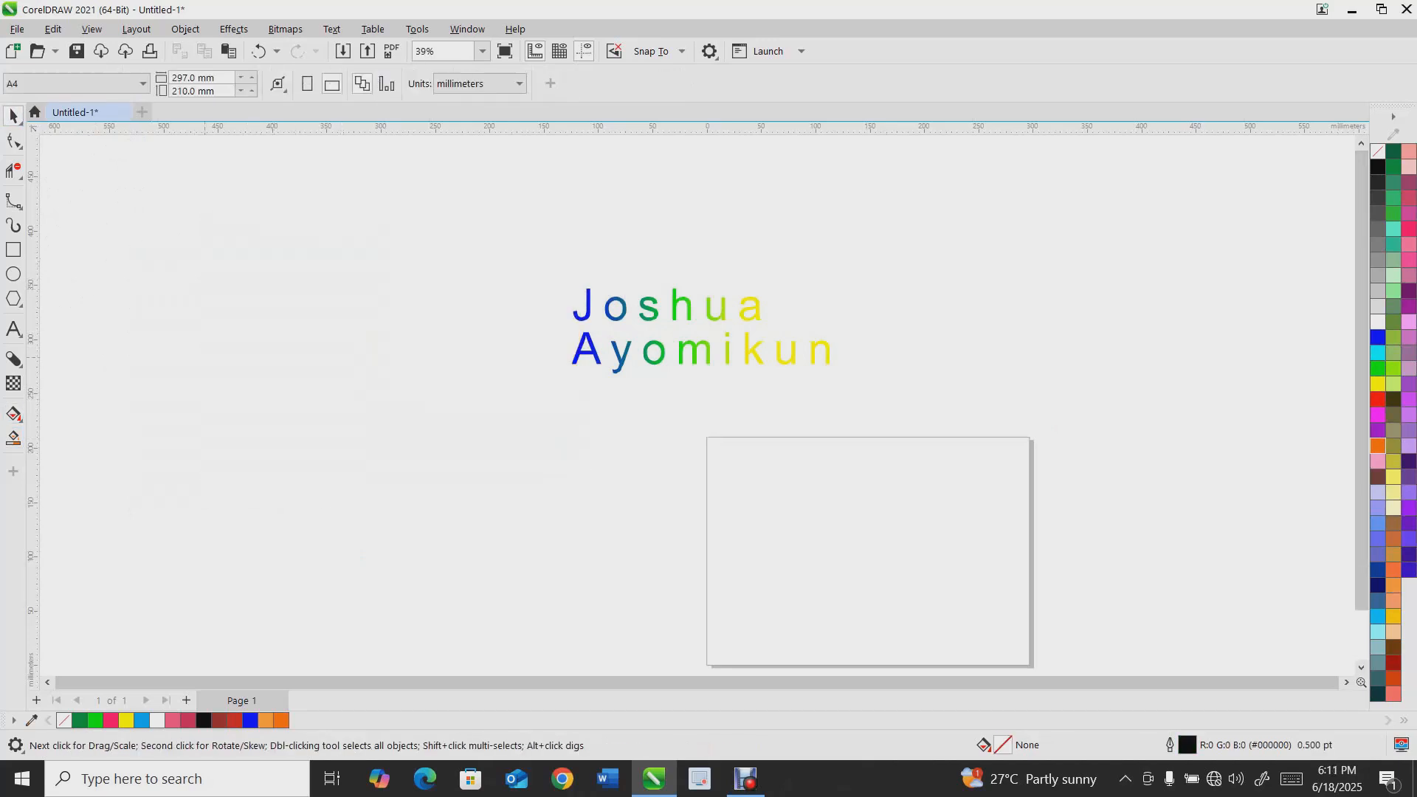
# Draw a rectangle about 255 × 206 mm to the left of the name text
pyautogui.click(15, 415)
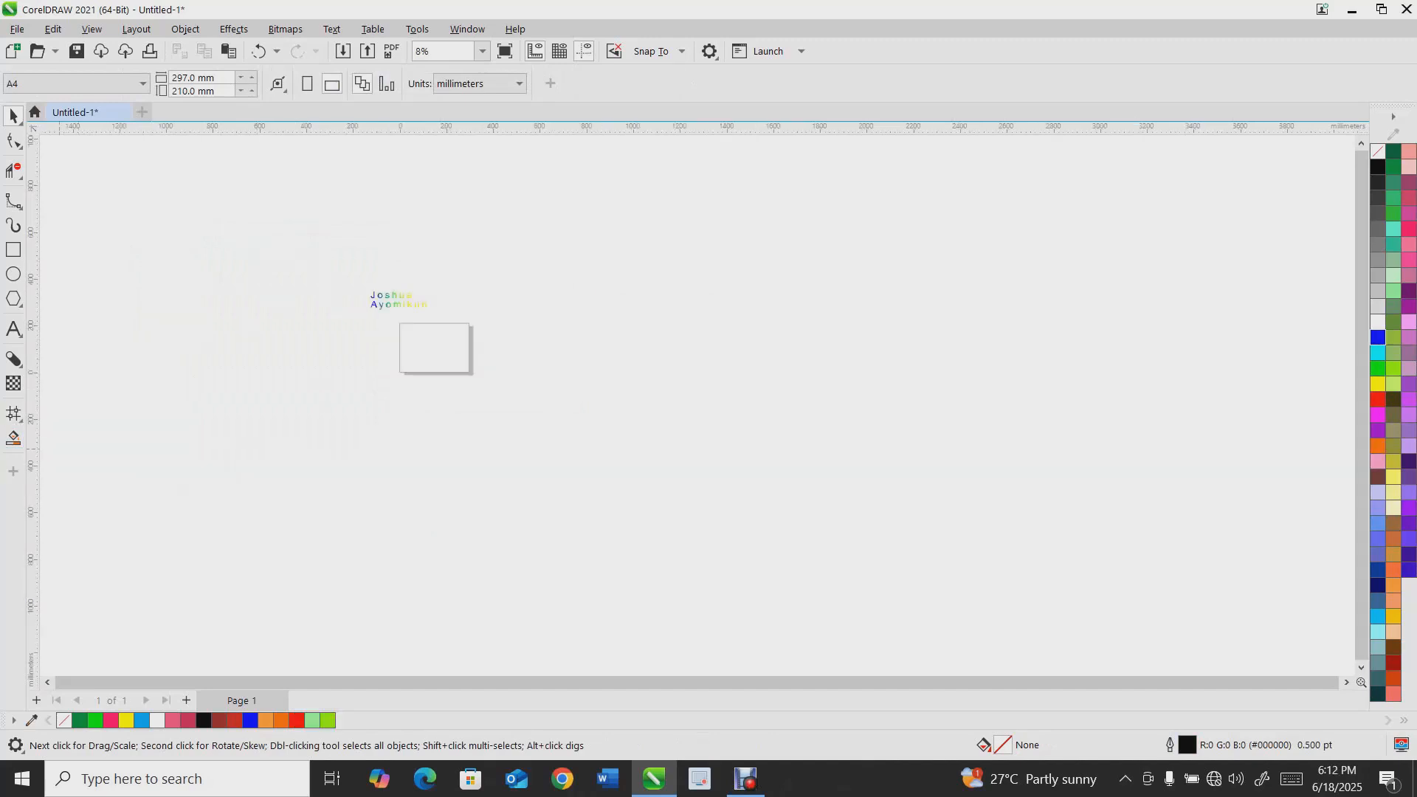
pyautogui.scroll(1, 378, 281)
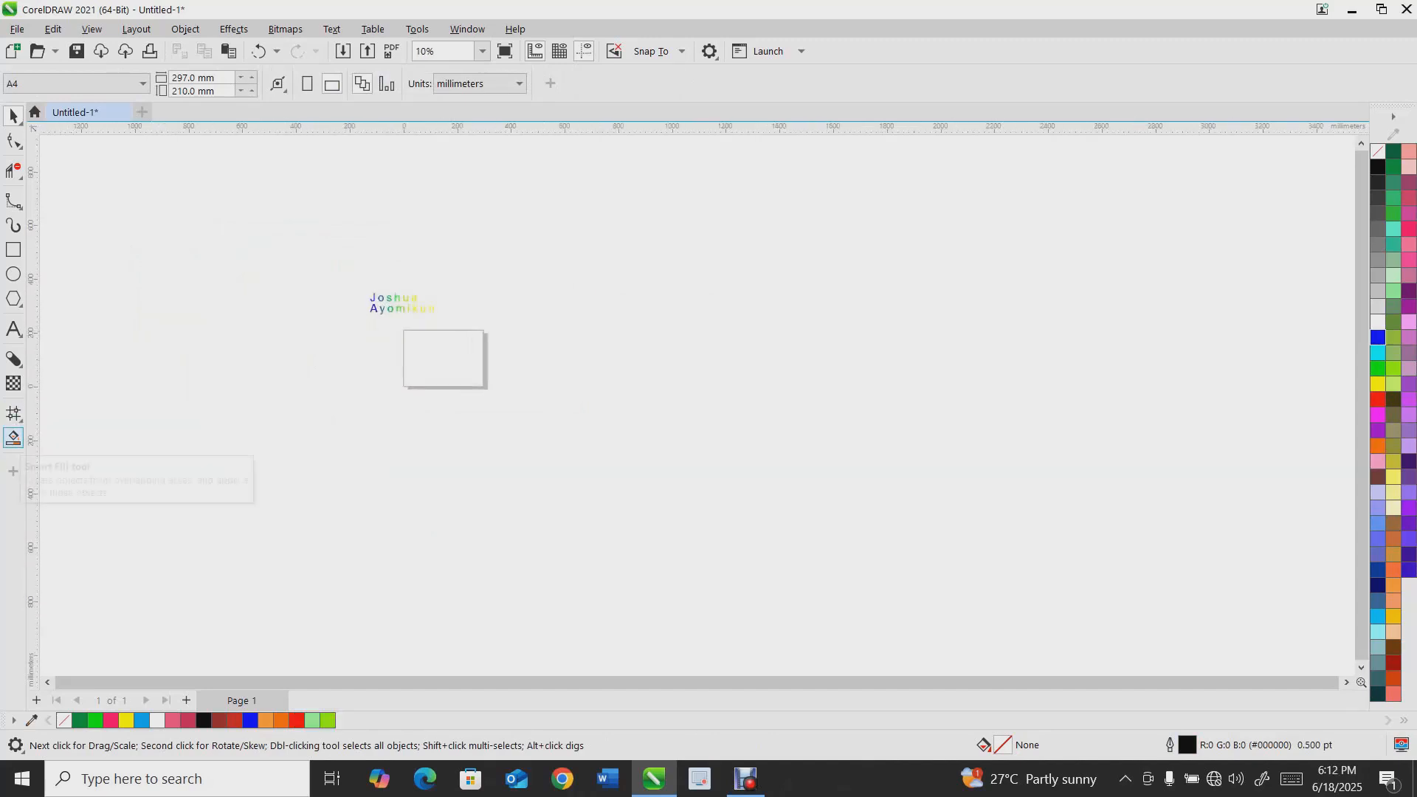
pyautogui.scroll(2, 380, 289)
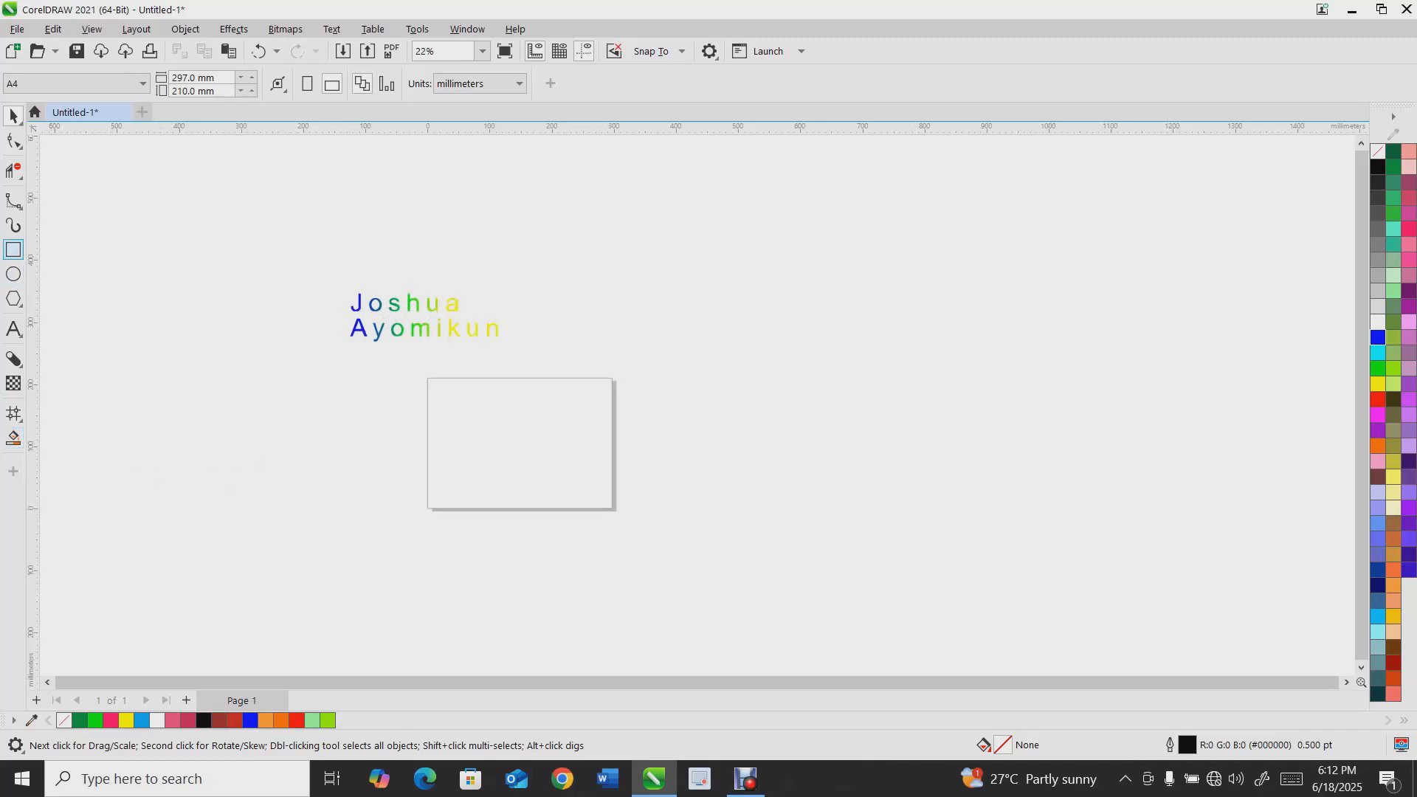
pyautogui.click(13, 250)
pyautogui.moveTo(104, 272)
pyautogui.mouseDown()
pyautogui.moveTo(209, 373)
pyautogui.moveTo(263, 401)
pyautogui.mouseUp()
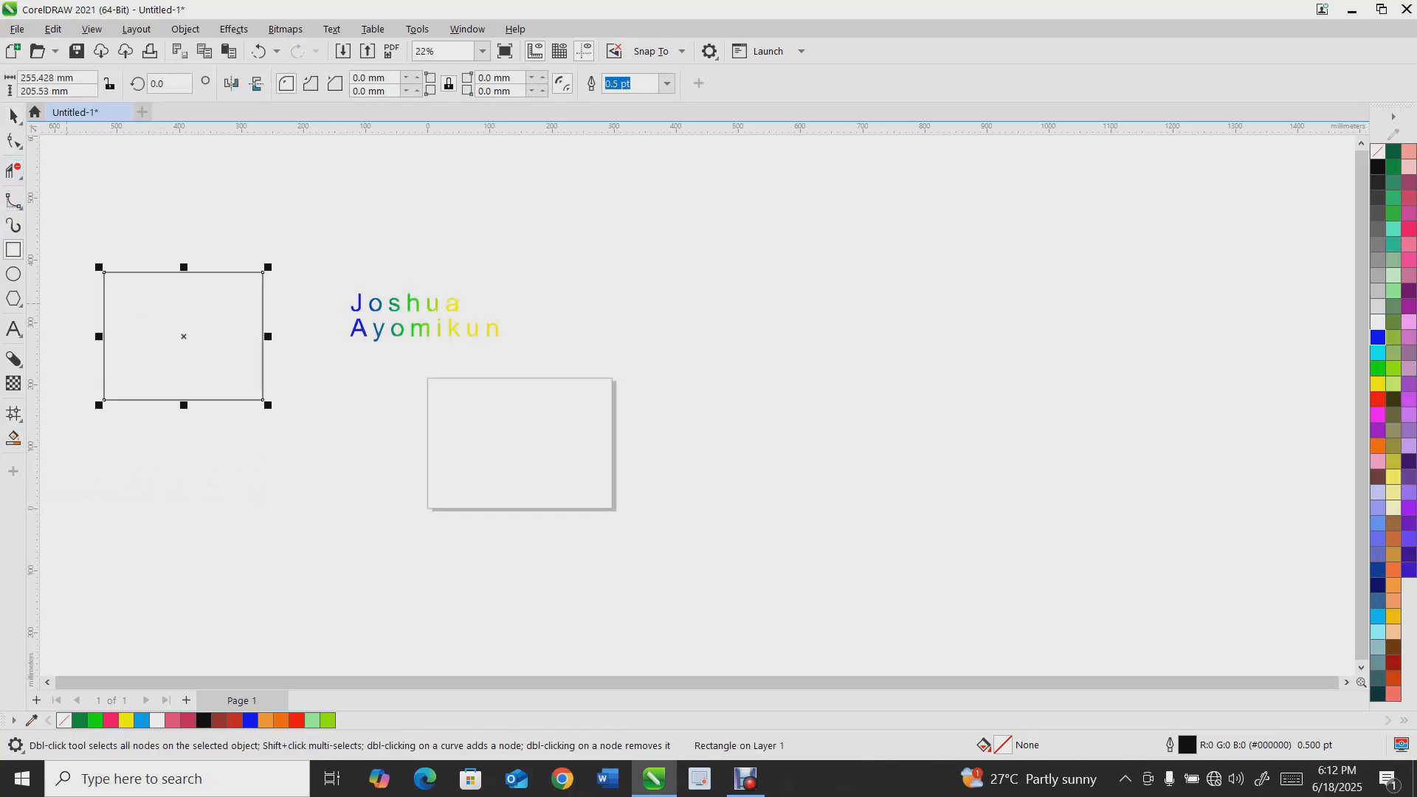
# Draw a vertical straight line about 279 mm long crossing the new rectangle near its left edge
pyautogui.click(13, 140)
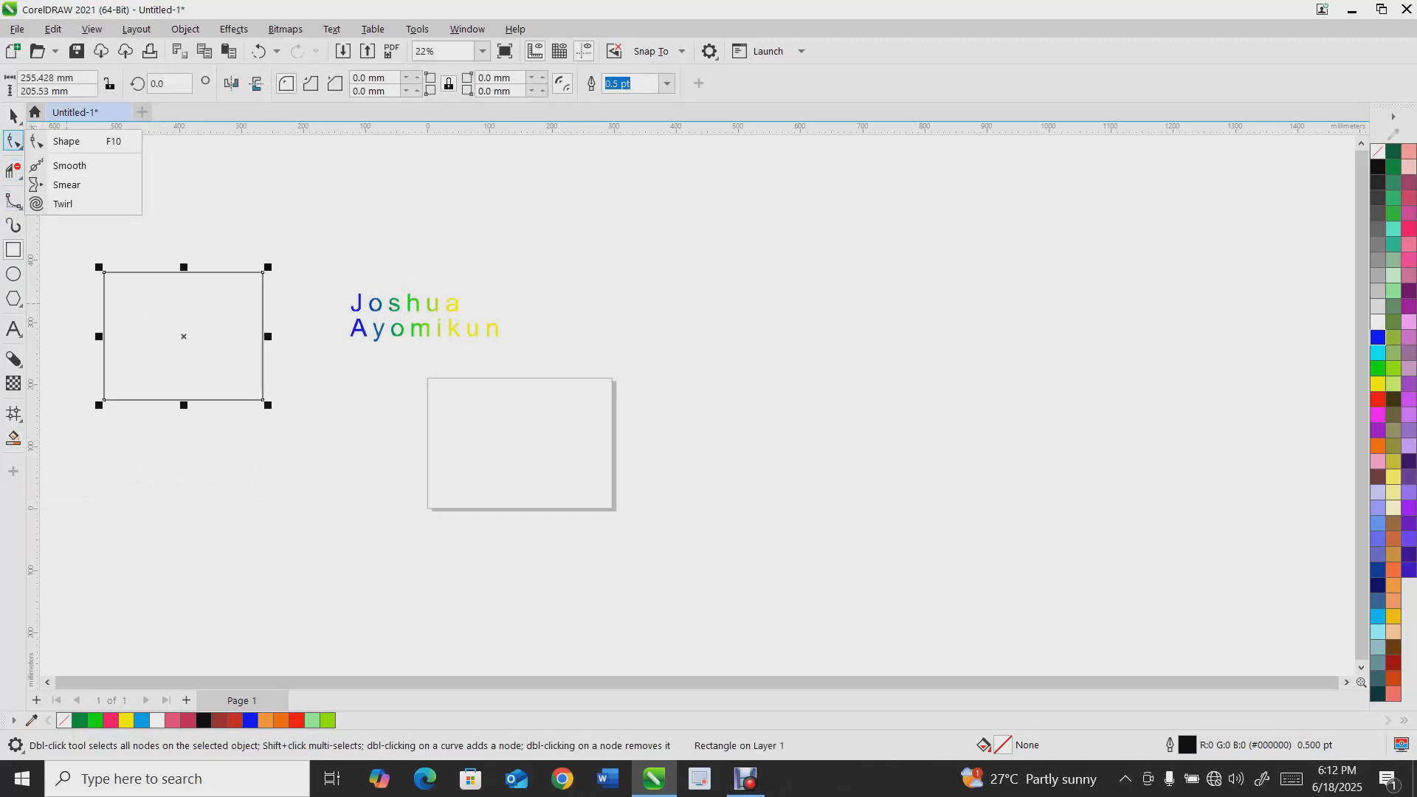
pyautogui.click(66, 200)
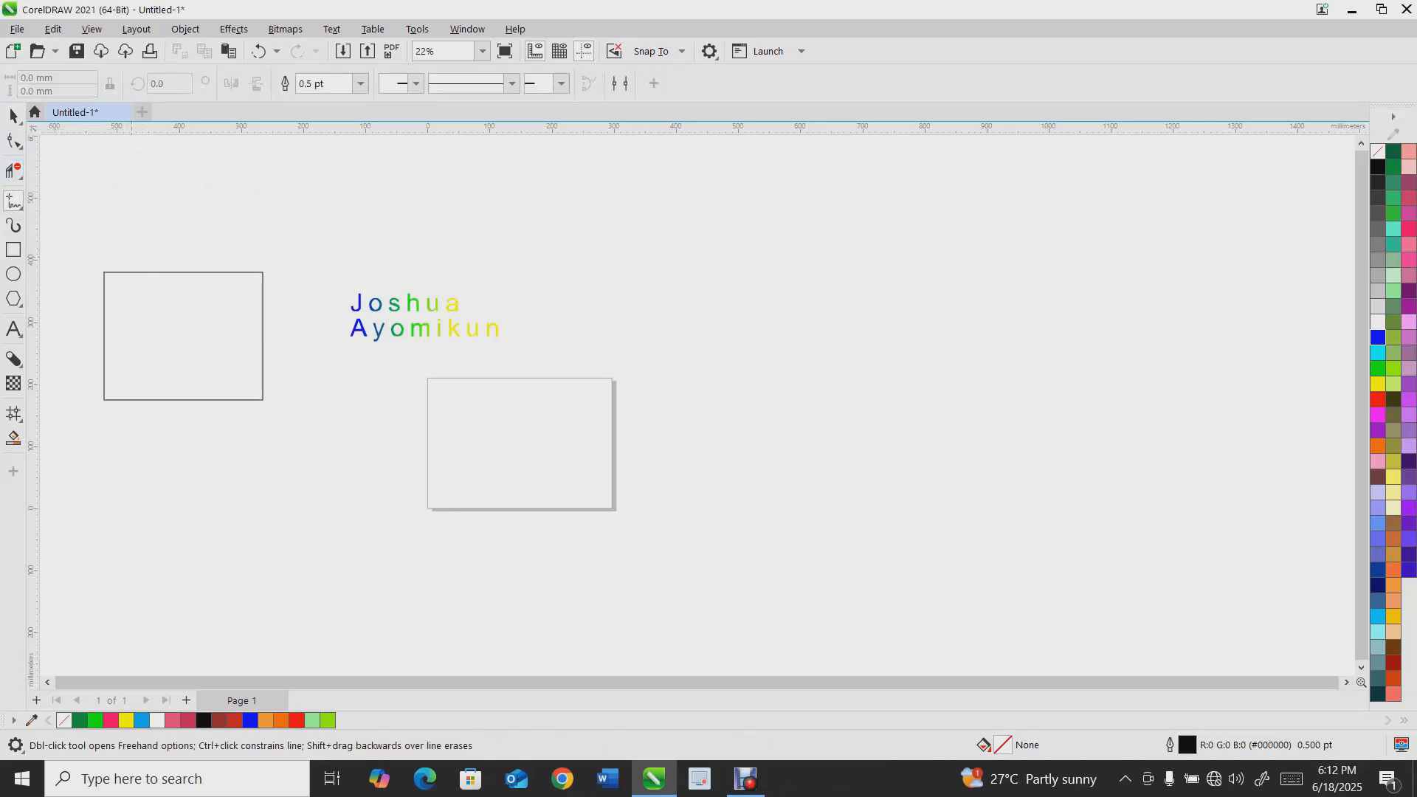
pyautogui.click(131, 251)
pyautogui.click(131, 432)
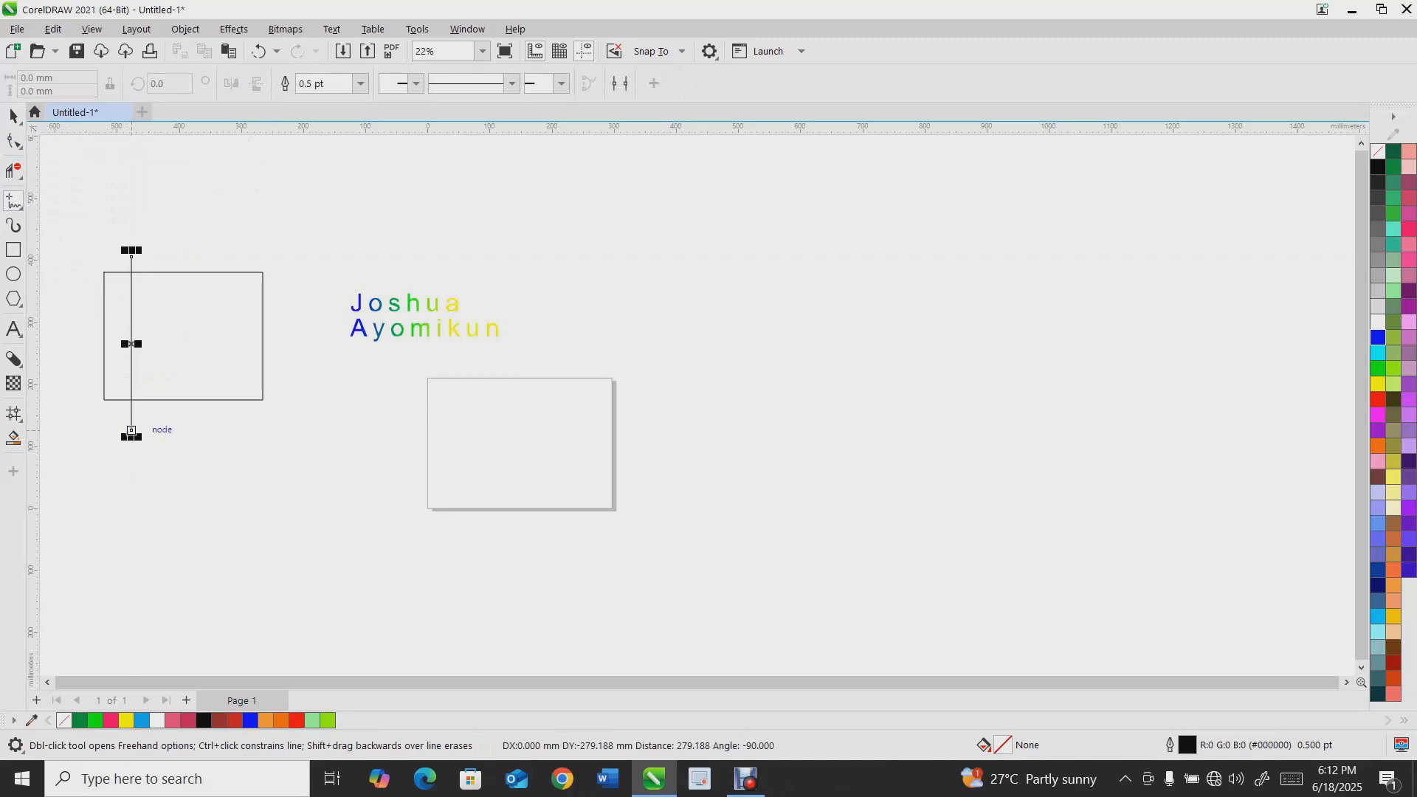
pyautogui.press('space')
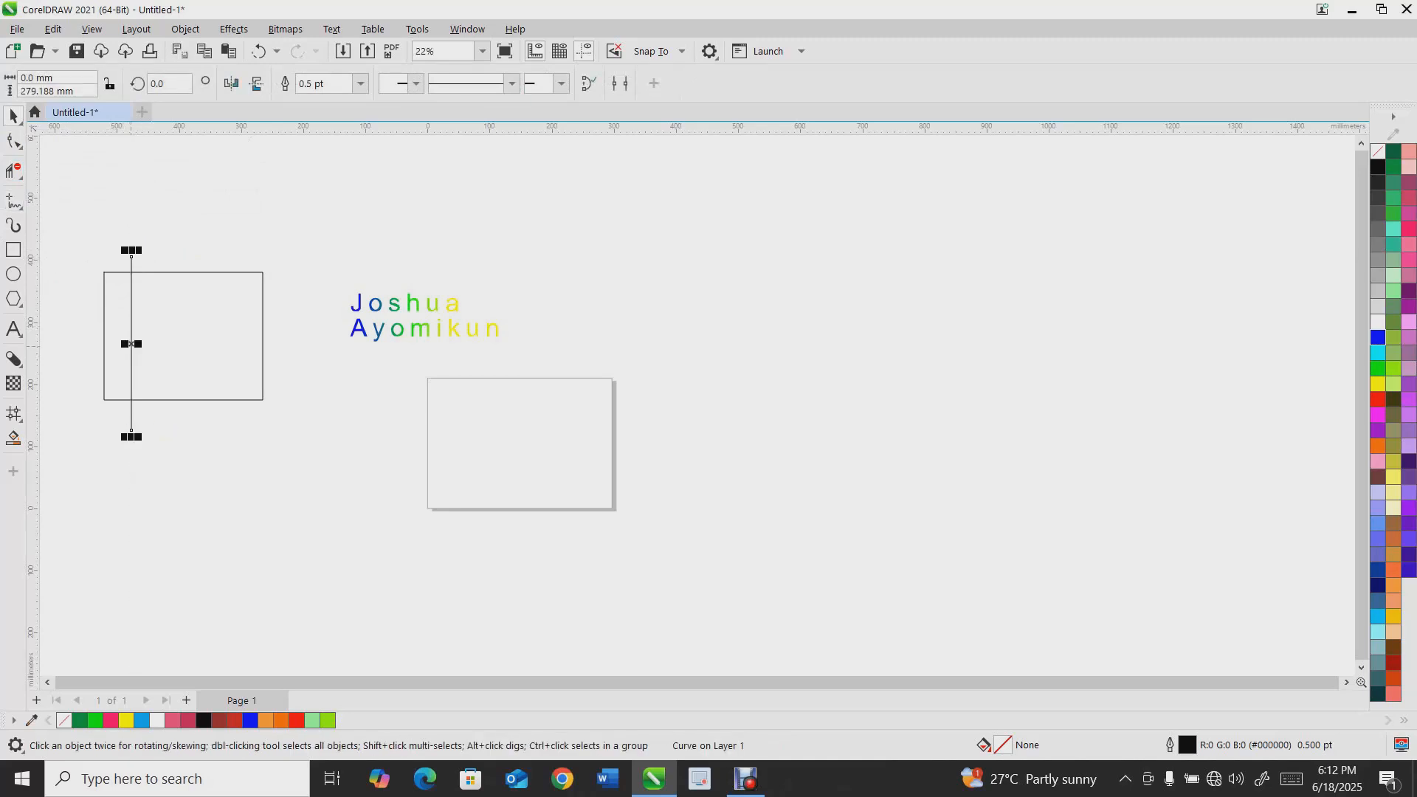
# Duplicate the line into four evenly spaced copies stepping to the right across the rectangle
pyautogui.moveTo(132, 344); pyautogui.dragTo(164, 337)
pyautogui.hotkey('ctrl', 'r')
pyautogui.hotkey('ctrl', 'r')
pyautogui.hotkey('ctrl', 'r')
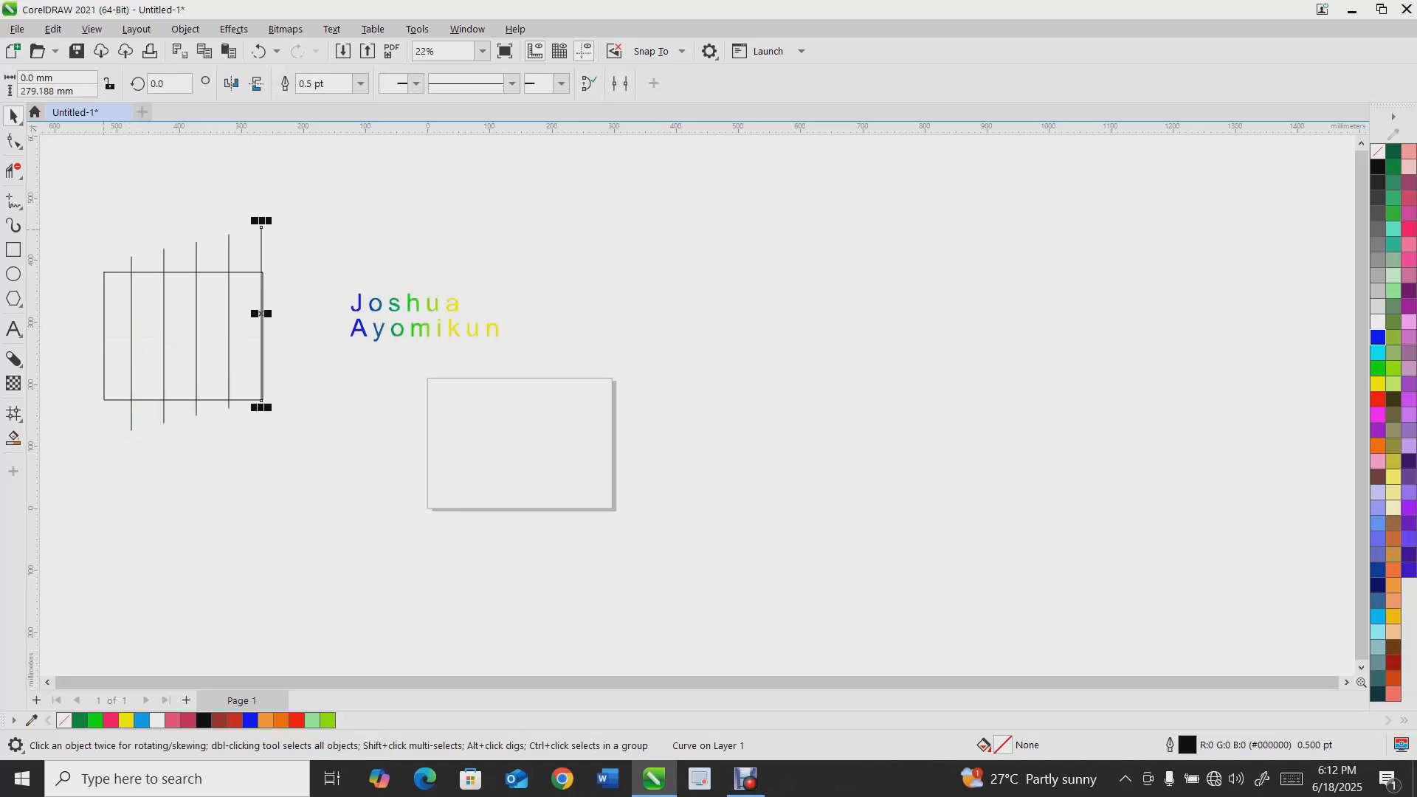
# Select the five vertical lines and group them
pyautogui.moveTo(111, 201); pyautogui.dragTo(253, 418)
pyautogui.moveTo(311, 470); pyautogui.dragTo(312, 471)
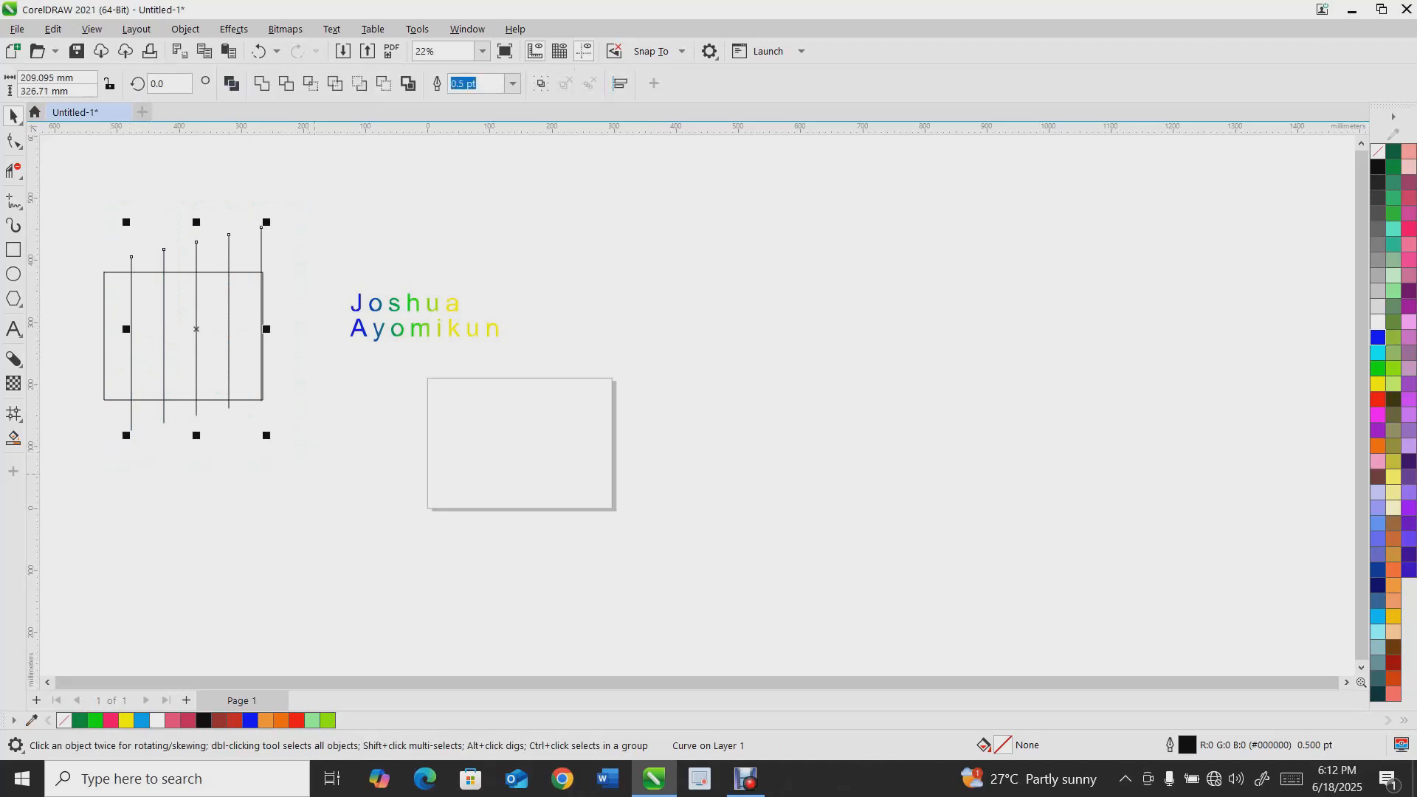
pyautogui.press('Escape')
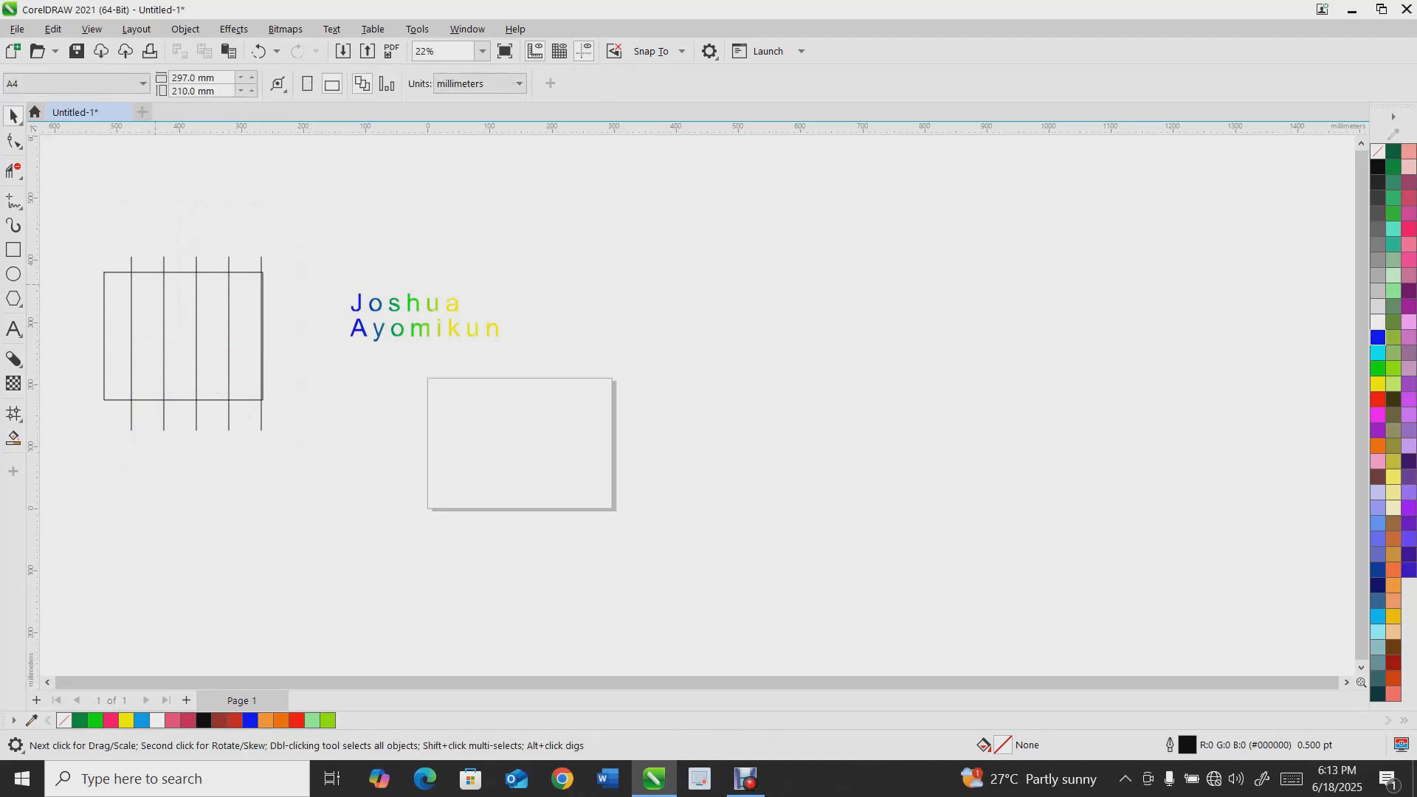
pyautogui.scroll(1, 129, 307)
pyautogui.moveTo(378, 477); pyautogui.dragTo(379, 478)
pyautogui.hotkey('ctrl', 'g')
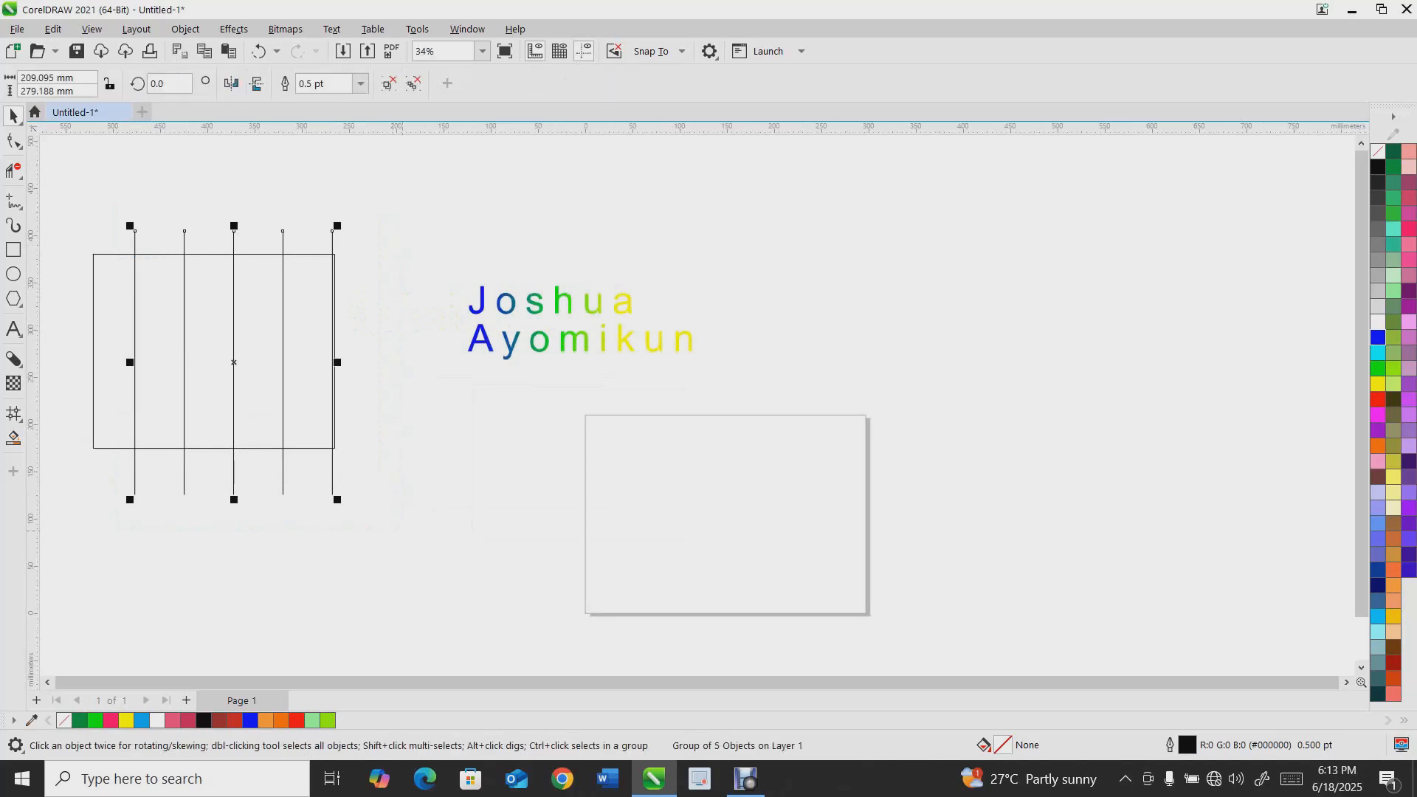
# Duplicate the line group, rotate the copy 90° and shift it to form a grid over the rectangle
pyautogui.hotkey('ctrl', 'd')
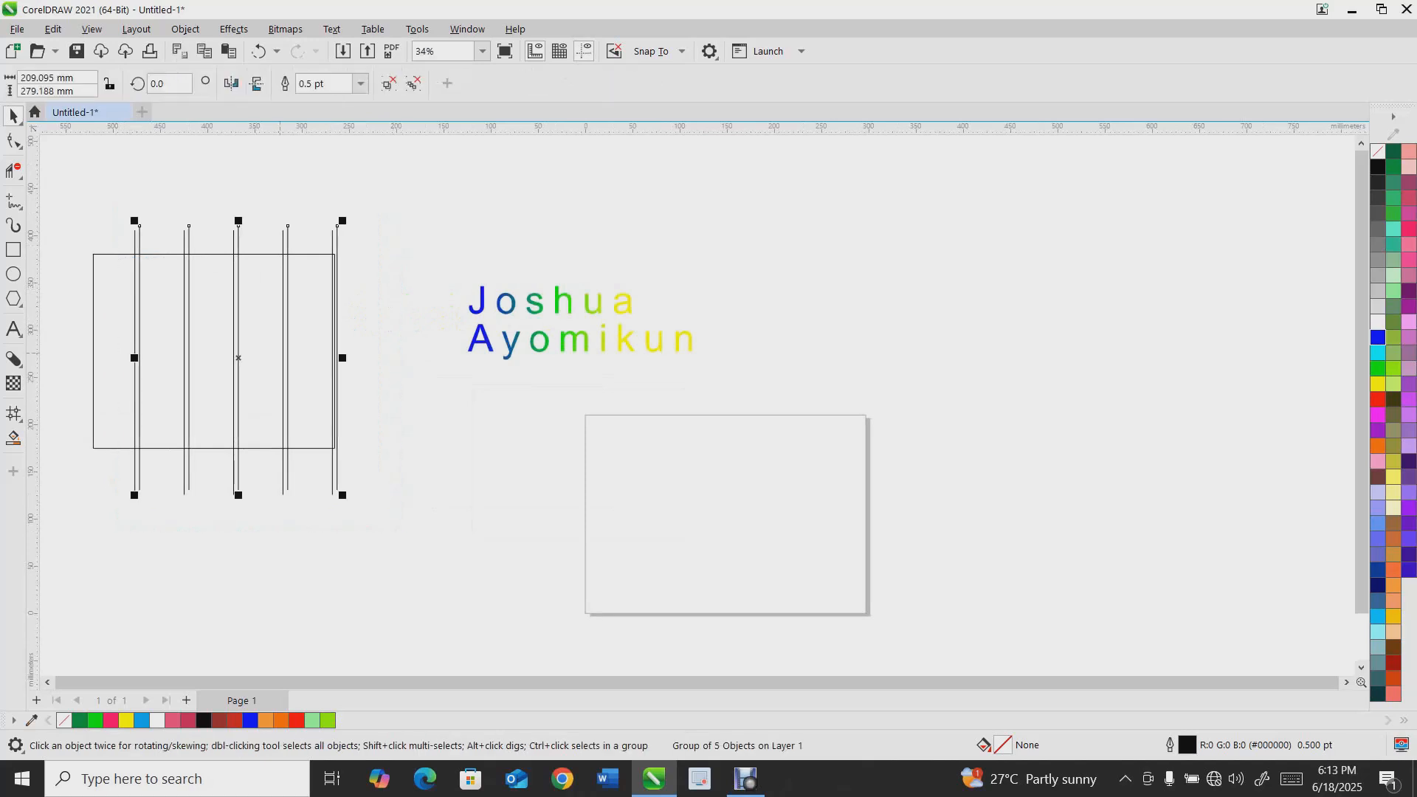
pyautogui.doubleClick(158, 84)
pyautogui.write('8')
pyautogui.write('0')
pyautogui.press('Return')
pyautogui.moveTo(238, 358); pyautogui.dragTo(214, 363)
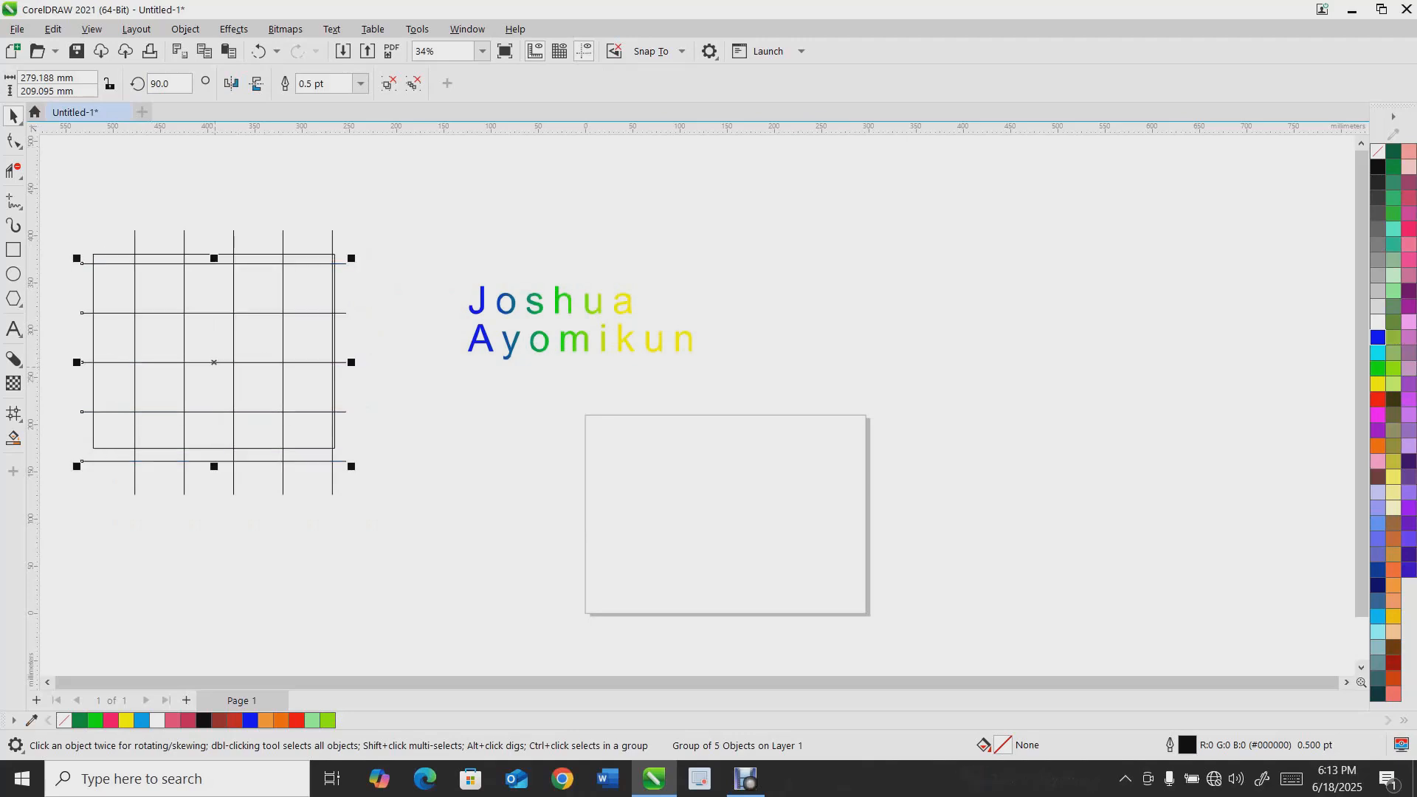
# Remove interior grid segments with Virtual Segment Delete to merge several cells into larger regions
pyautogui.scroll(1, 52, 294)
pyautogui.click(139, 291)
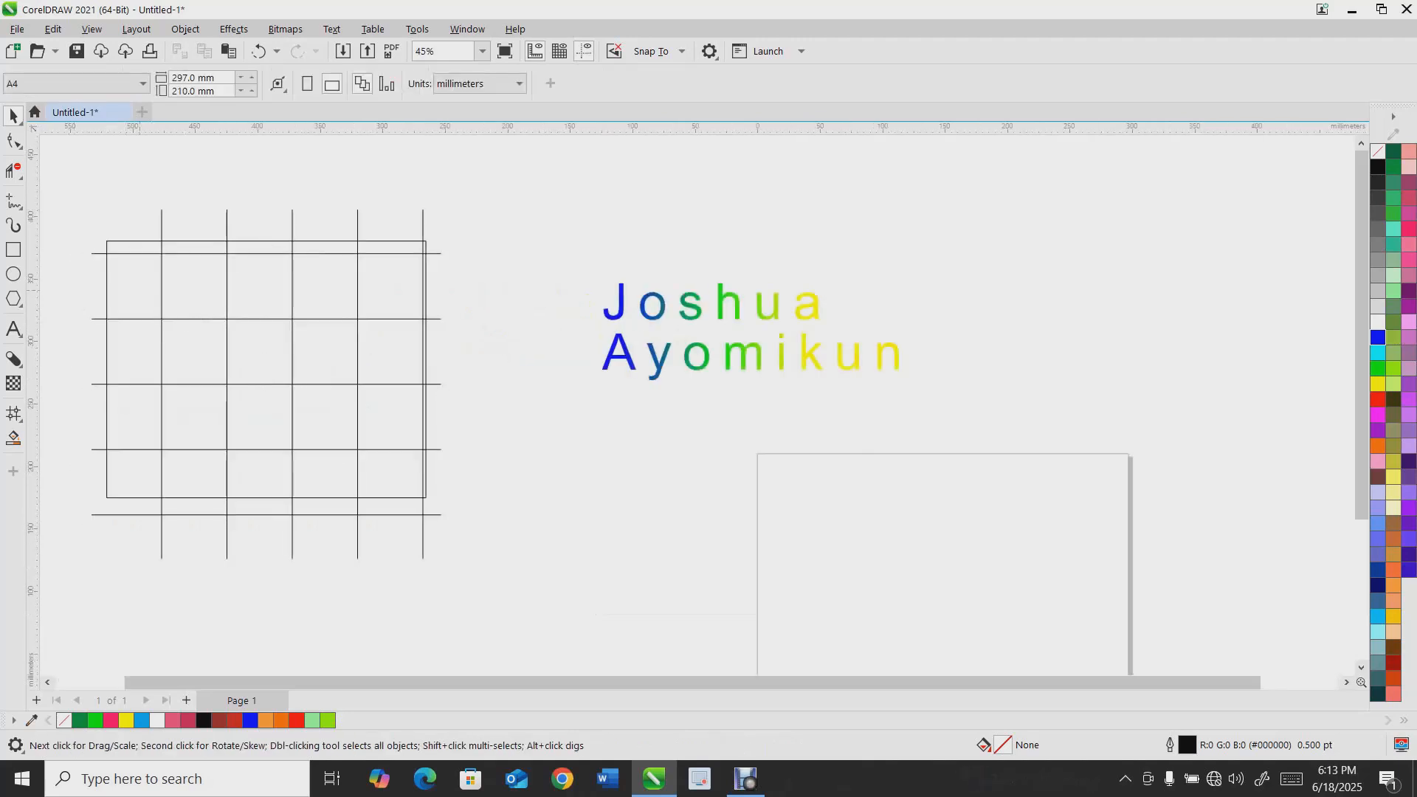
pyautogui.click(19, 207)
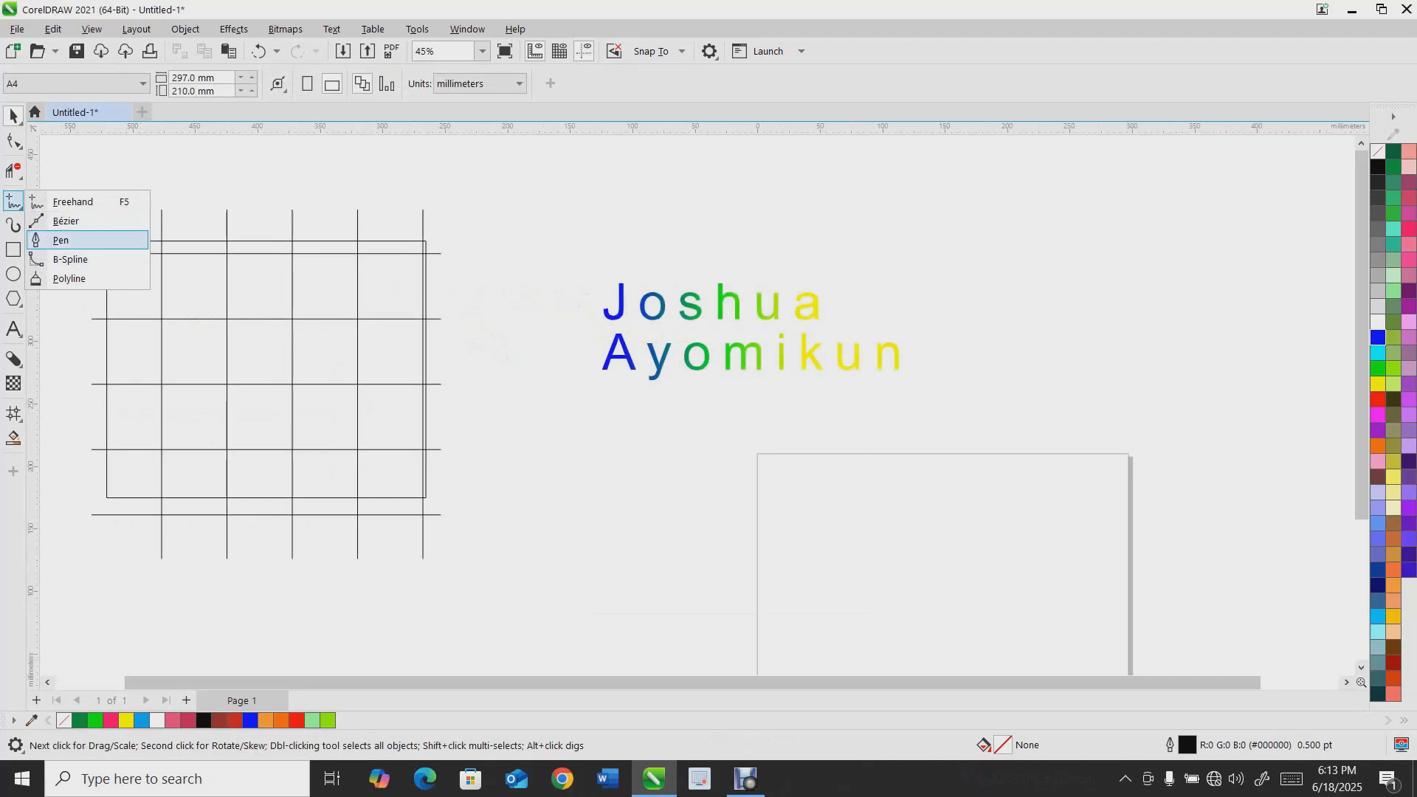
pyautogui.click(19, 177)
pyautogui.click(102, 209)
pyautogui.moveTo(209, 288); pyautogui.dragTo(253, 414)
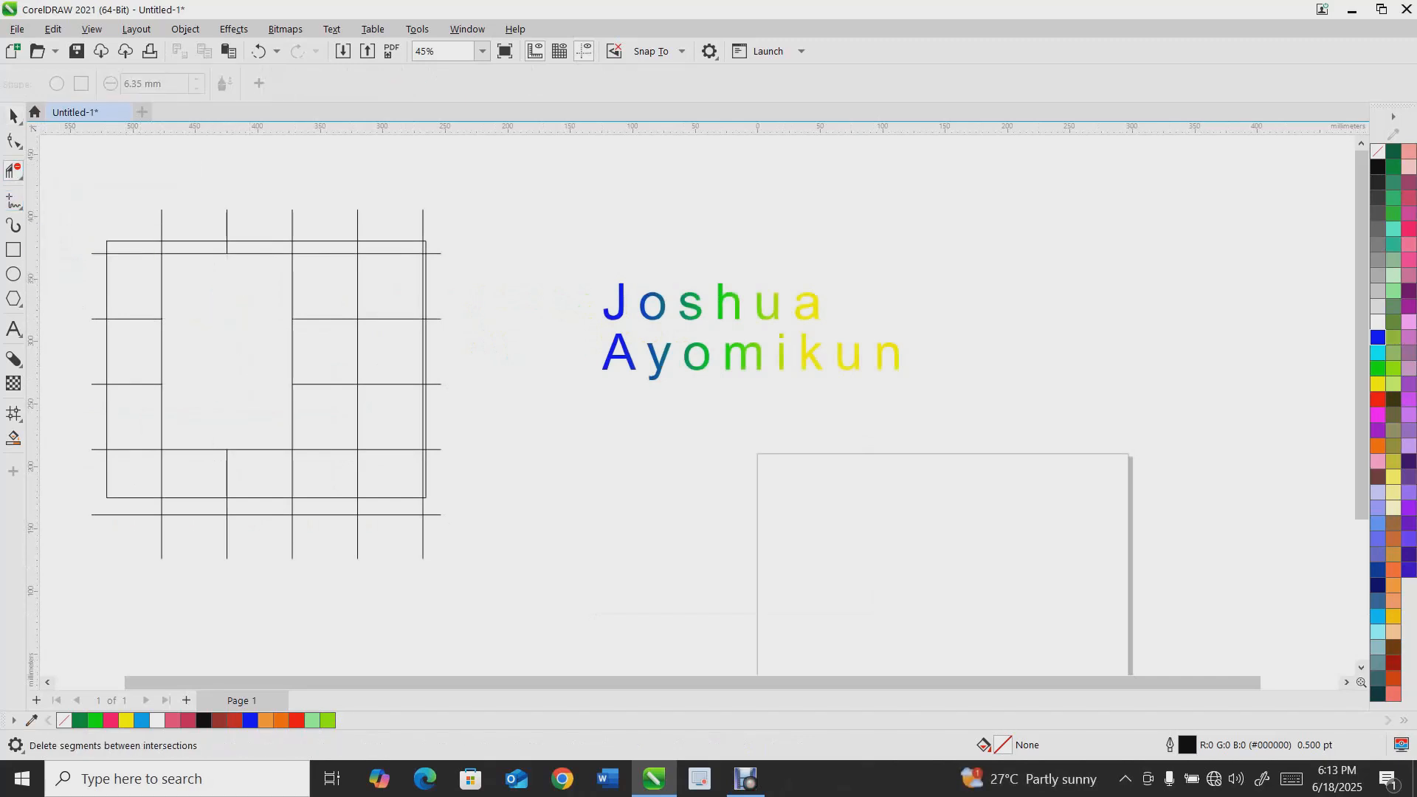
# Fill the enclosed grid regions and cells with Smart Fill
pyautogui.click(227, 351)
pyautogui.click(325, 352)
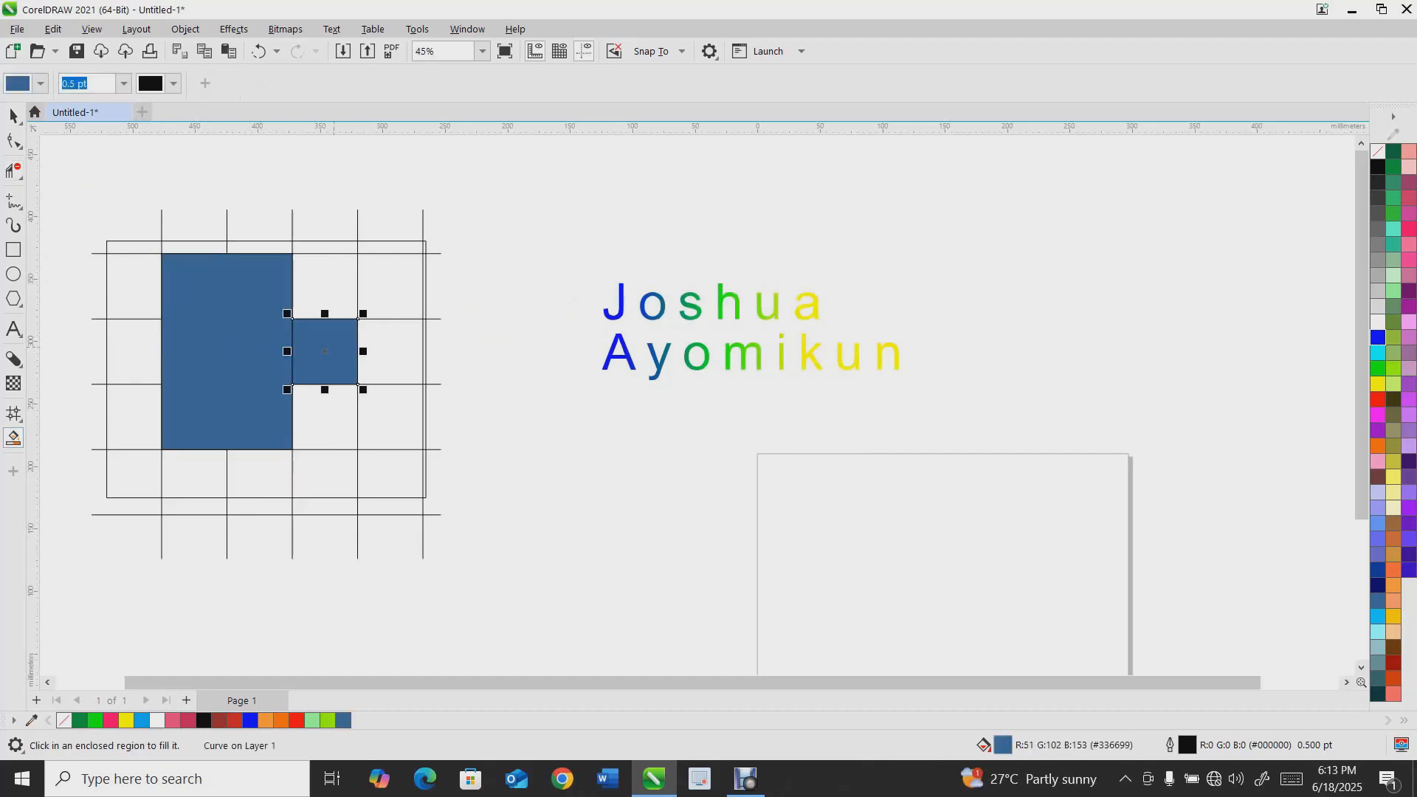
pyautogui.click(135, 417)
pyautogui.click(134, 287)
pyautogui.click(134, 351)
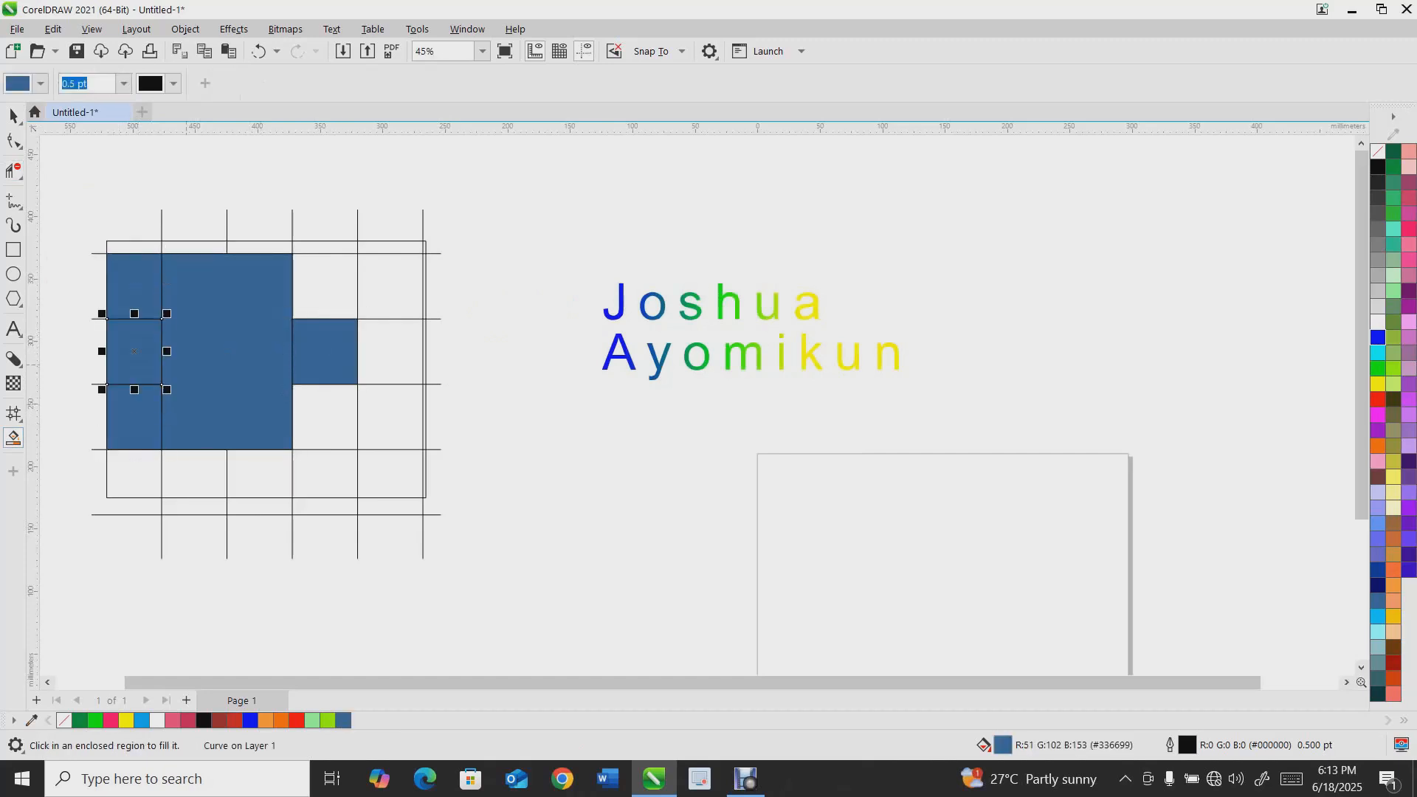
pyautogui.click(325, 286)
pyautogui.click(390, 286)
pyautogui.click(391, 351)
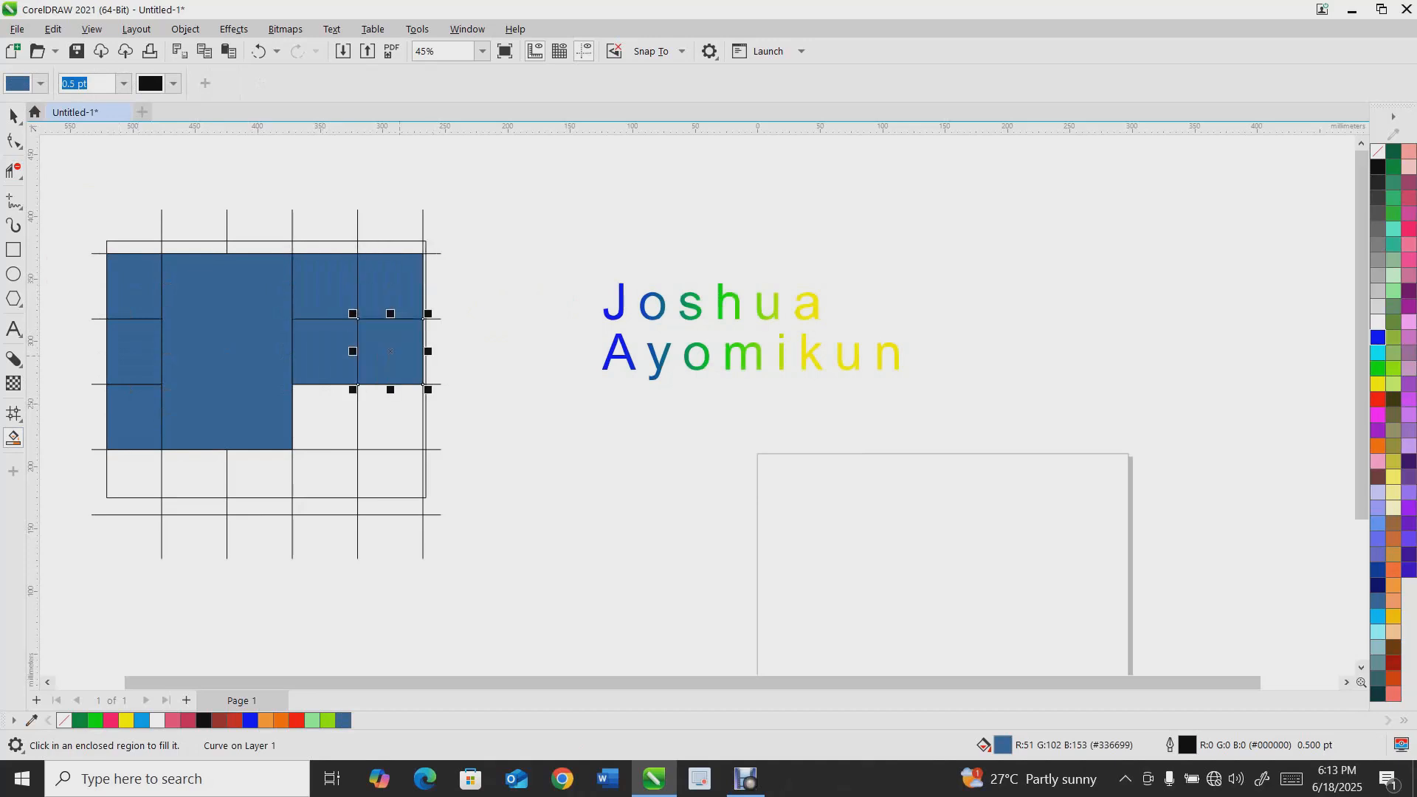
# Recolour the large filled region red and one small centre cell light green
pyautogui.click(14, 116)
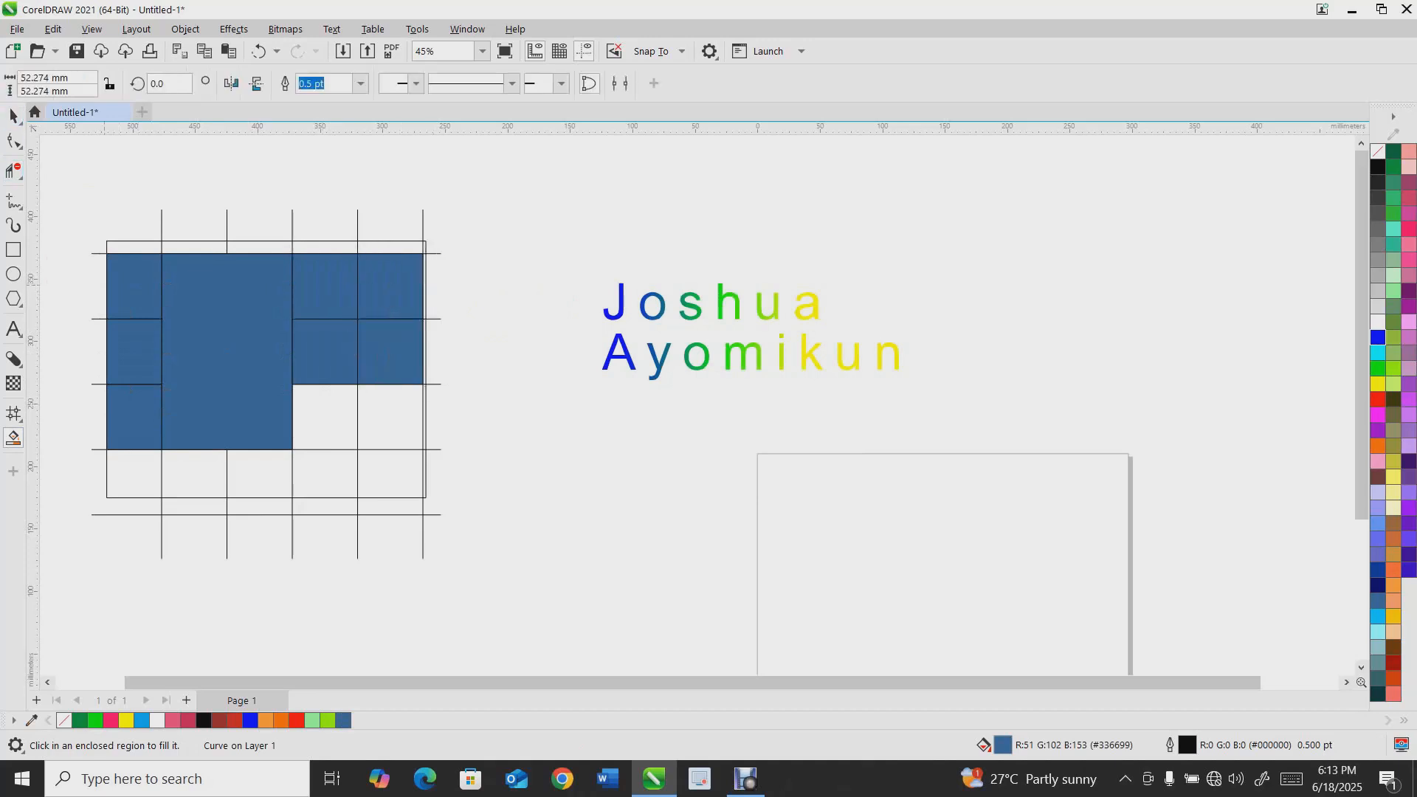
pyautogui.click(222, 341)
pyautogui.click(1378, 400)
pyautogui.click(325, 351)
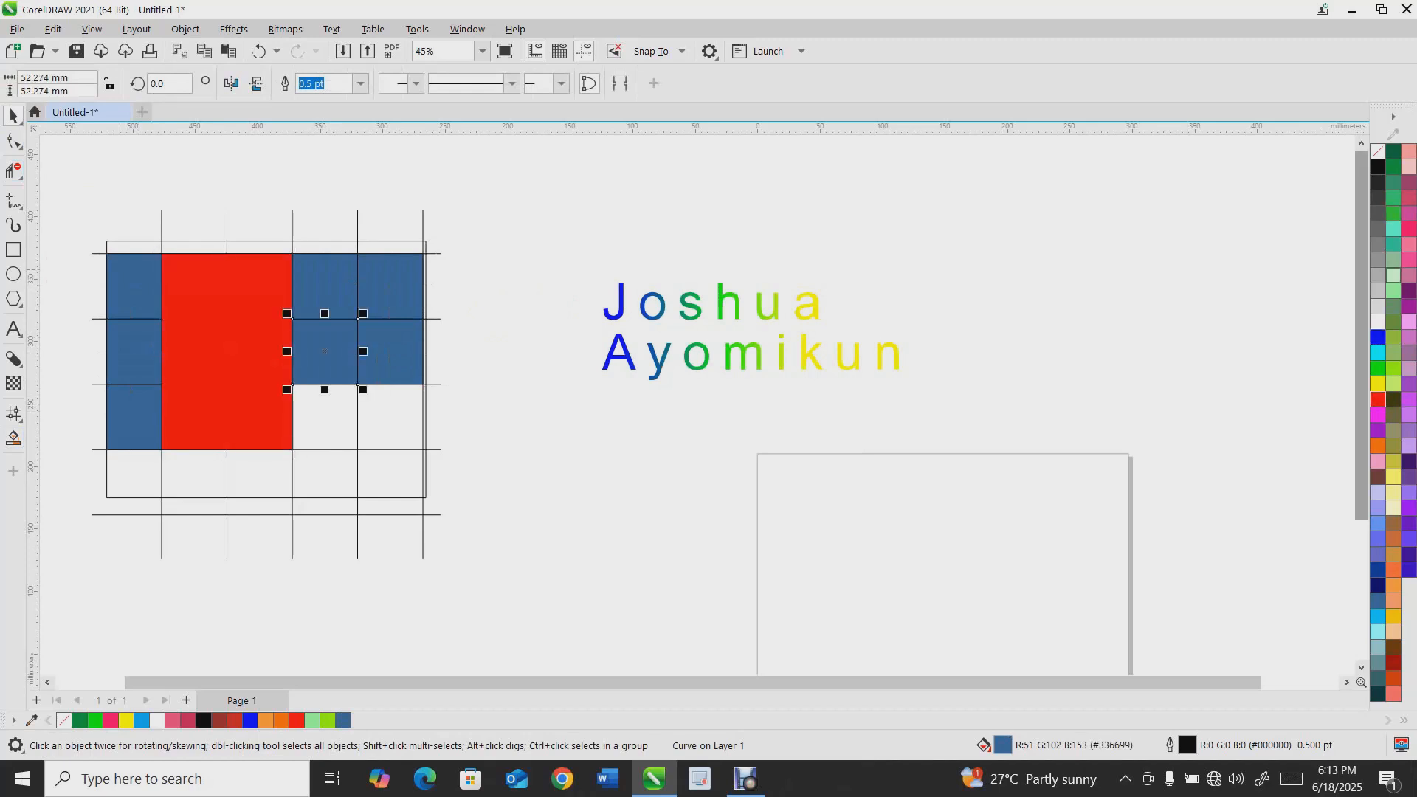
pyautogui.click(1394, 275)
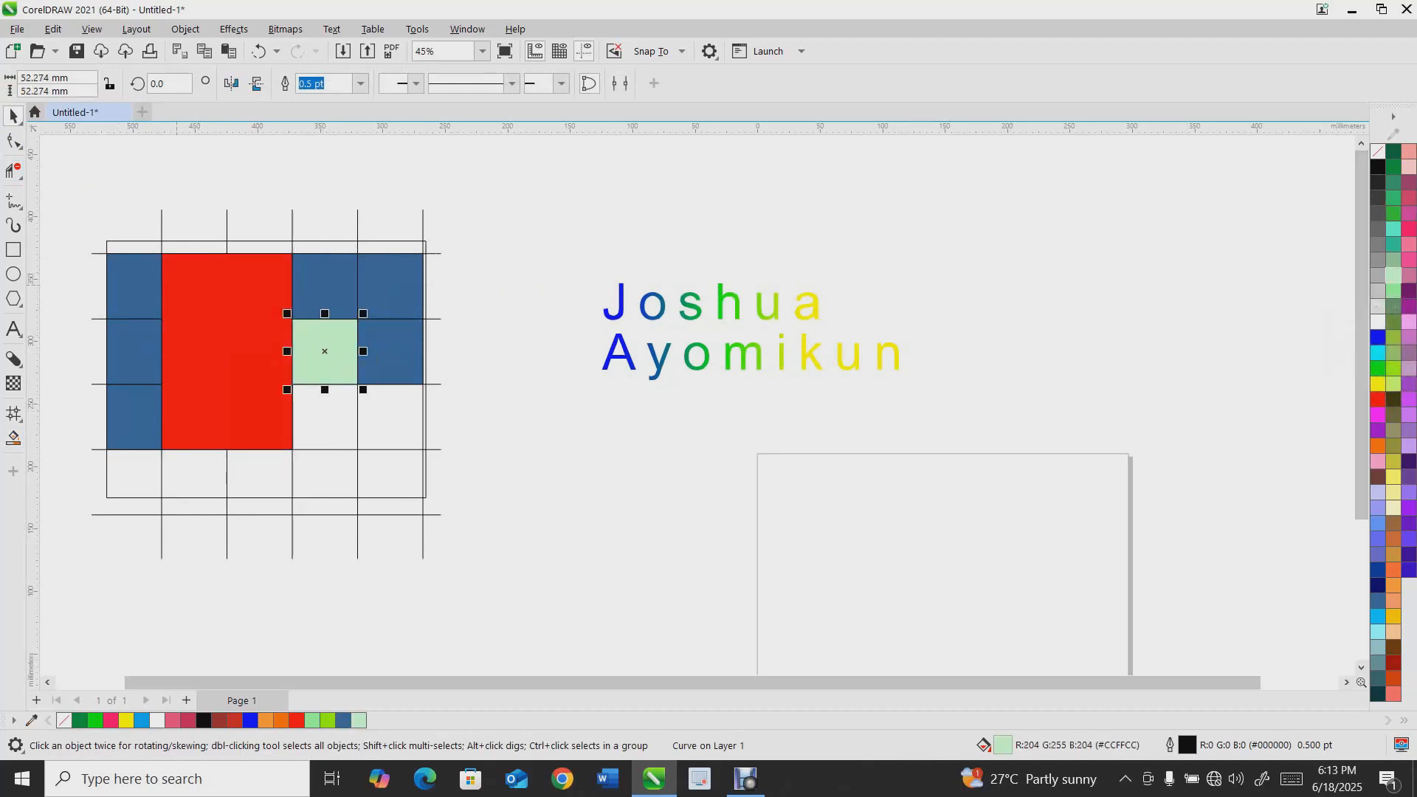
# Delete the filled grid and the name text from the page
pyautogui.scroll(-2, 177, 284)
pyautogui.moveTo(76, 230); pyautogui.dragTo(367, 483)
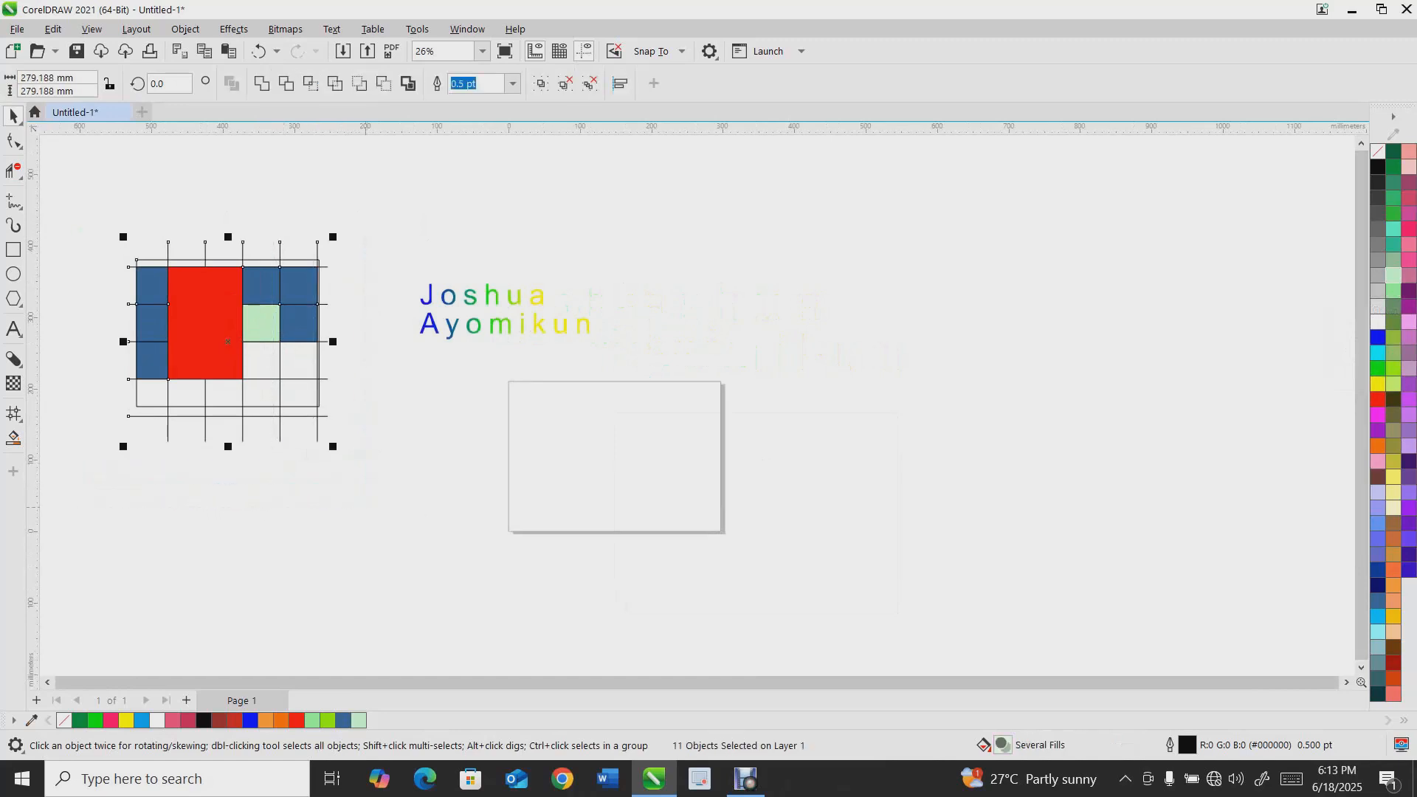
pyautogui.press('Delete')
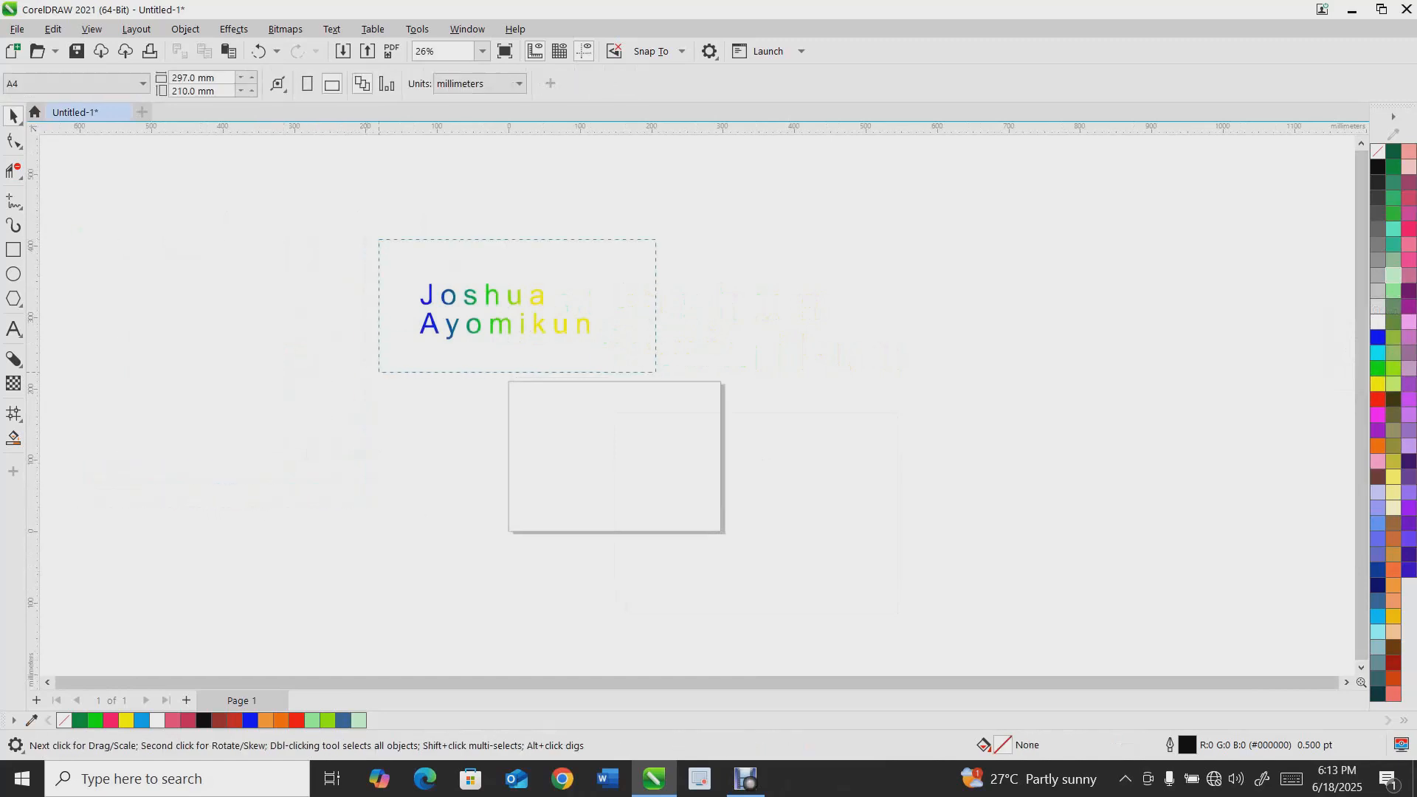
pyautogui.moveTo(656, 372); pyautogui.dragTo(660, 374)
pyautogui.press('Delete')
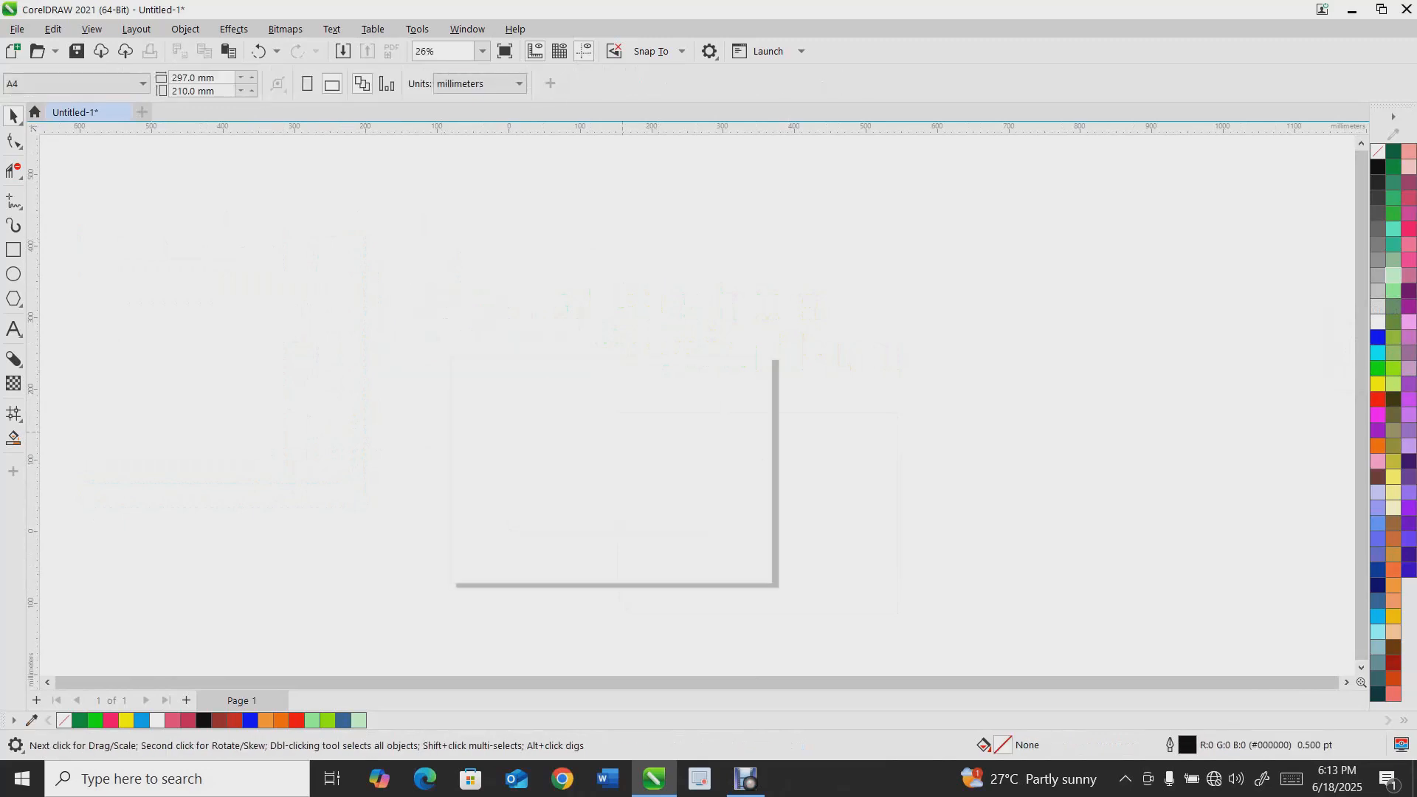
# Add the Eyedropper tools to the toolbox through the toolbox customization list
pyautogui.scroll(1, 622, 432)
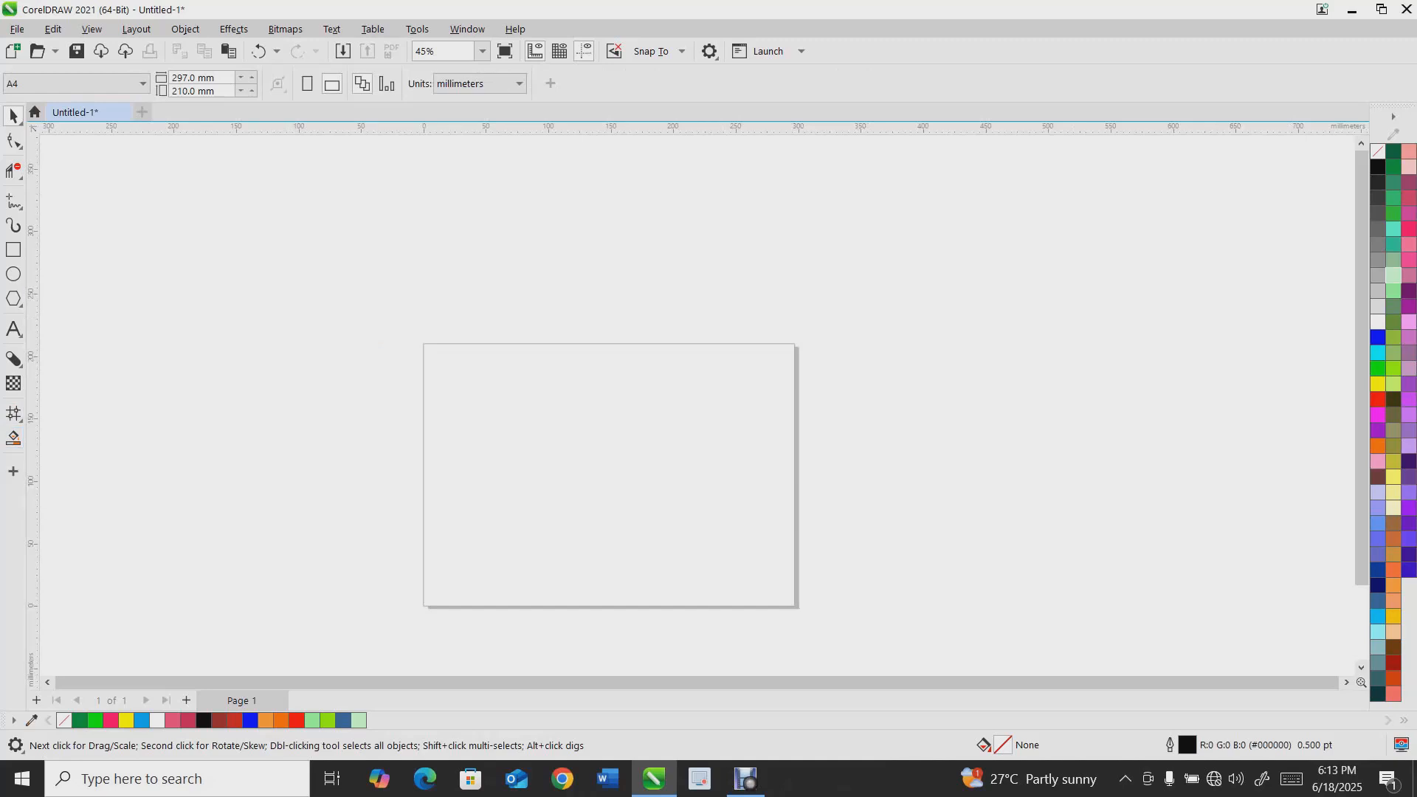
pyautogui.click(13, 471)
pyautogui.scroll(-5, 111, 255)
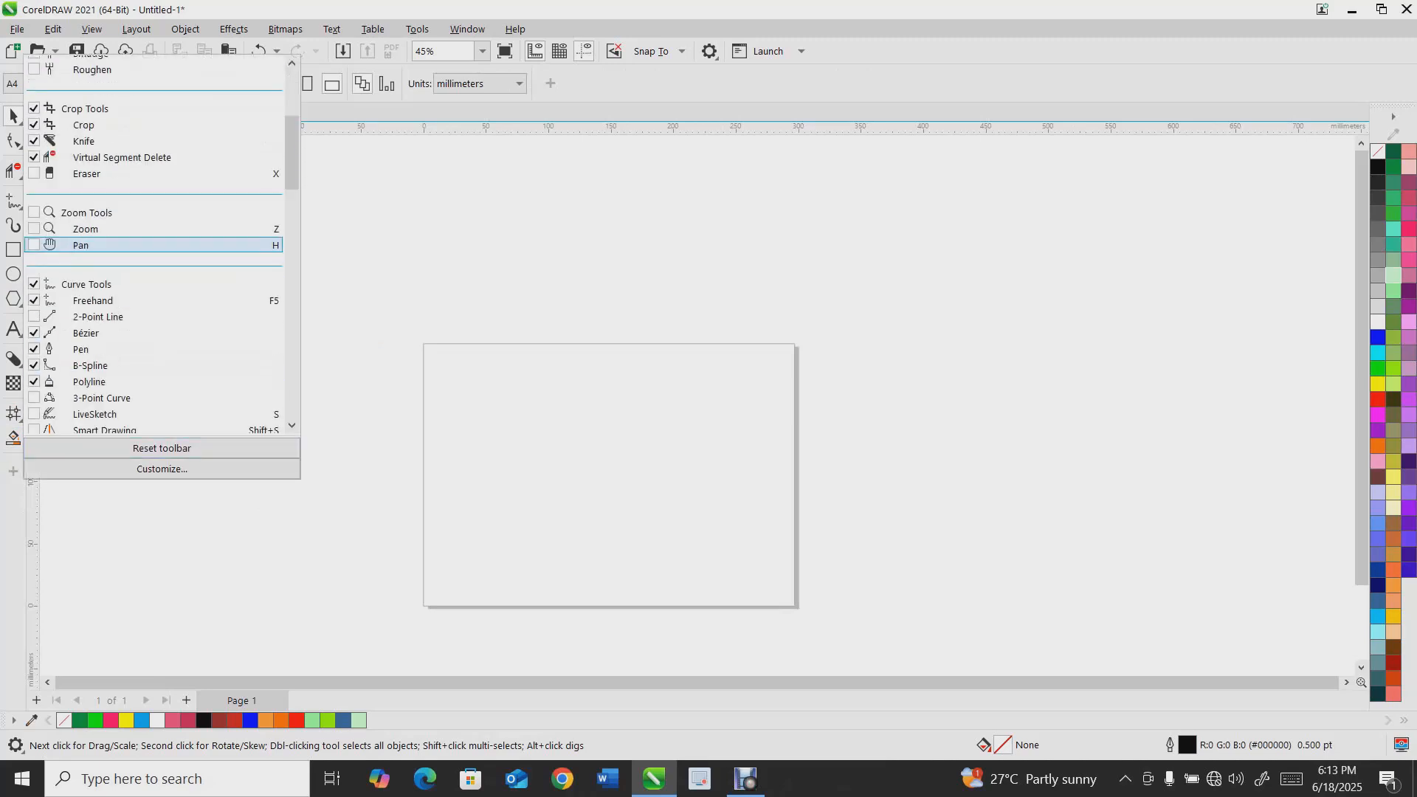
pyautogui.scroll(-12, 147, 280)
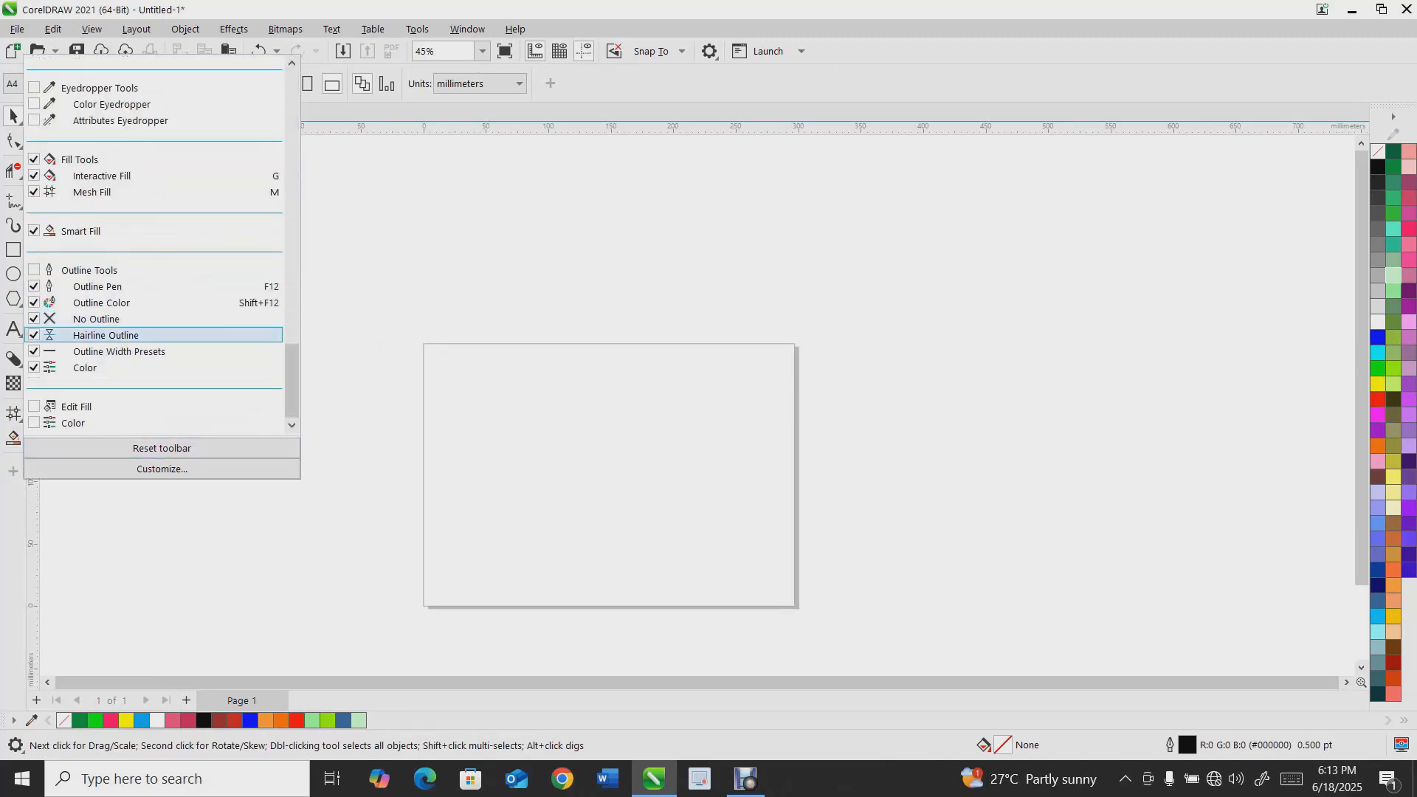
pyautogui.scroll(3, 148, 306)
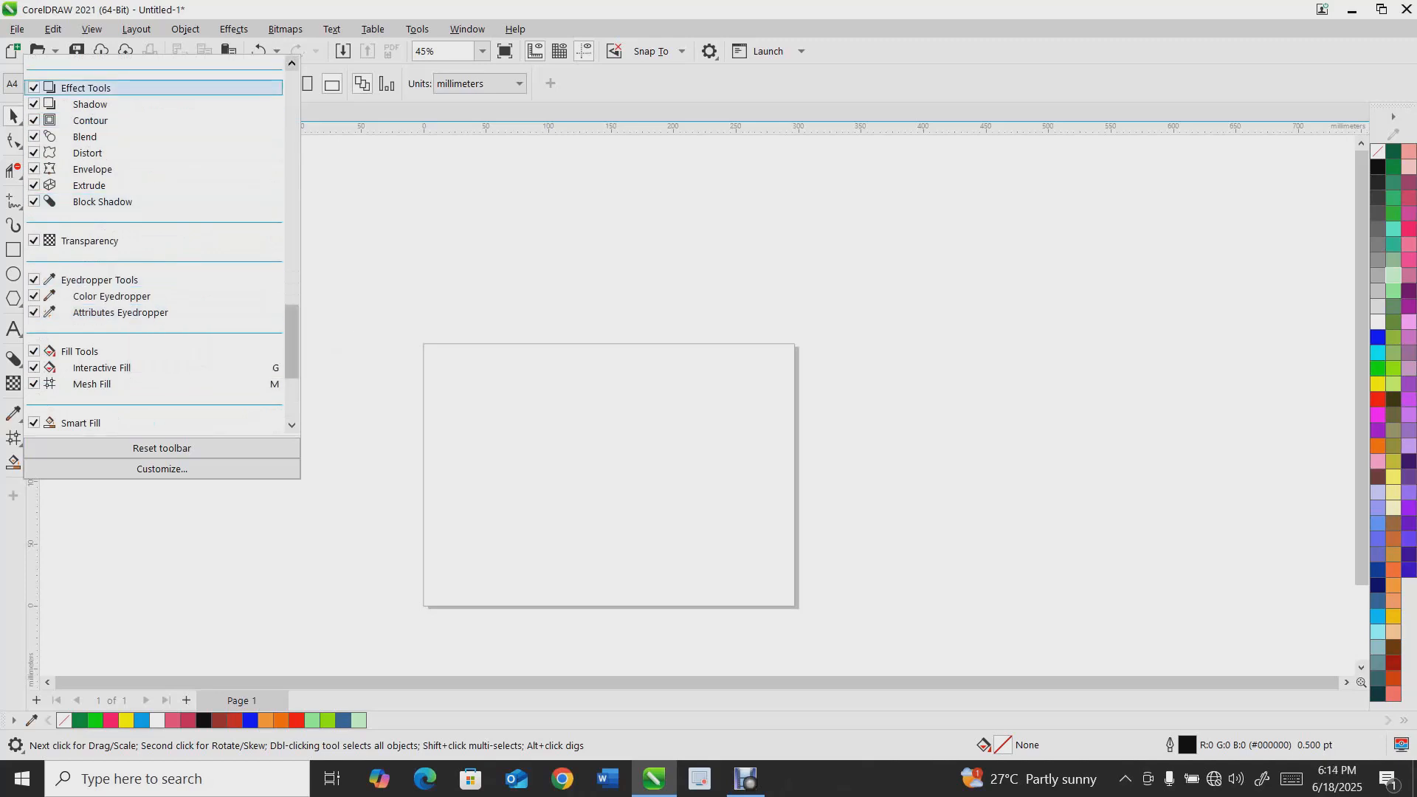
pyautogui.press('Escape')
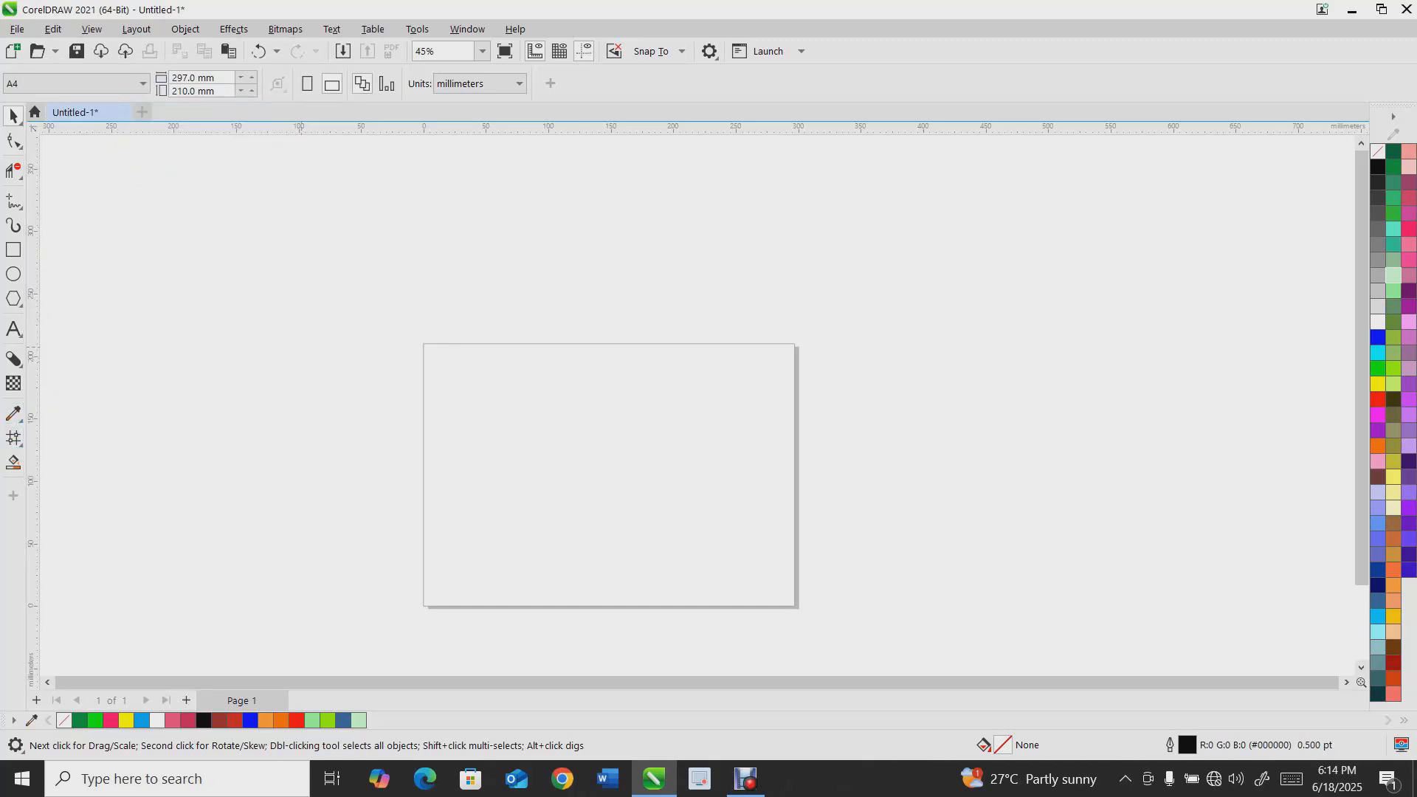
# Import the Food package.png image and place it to the left of the page
pyautogui.hotkey('ctrl', 'i')
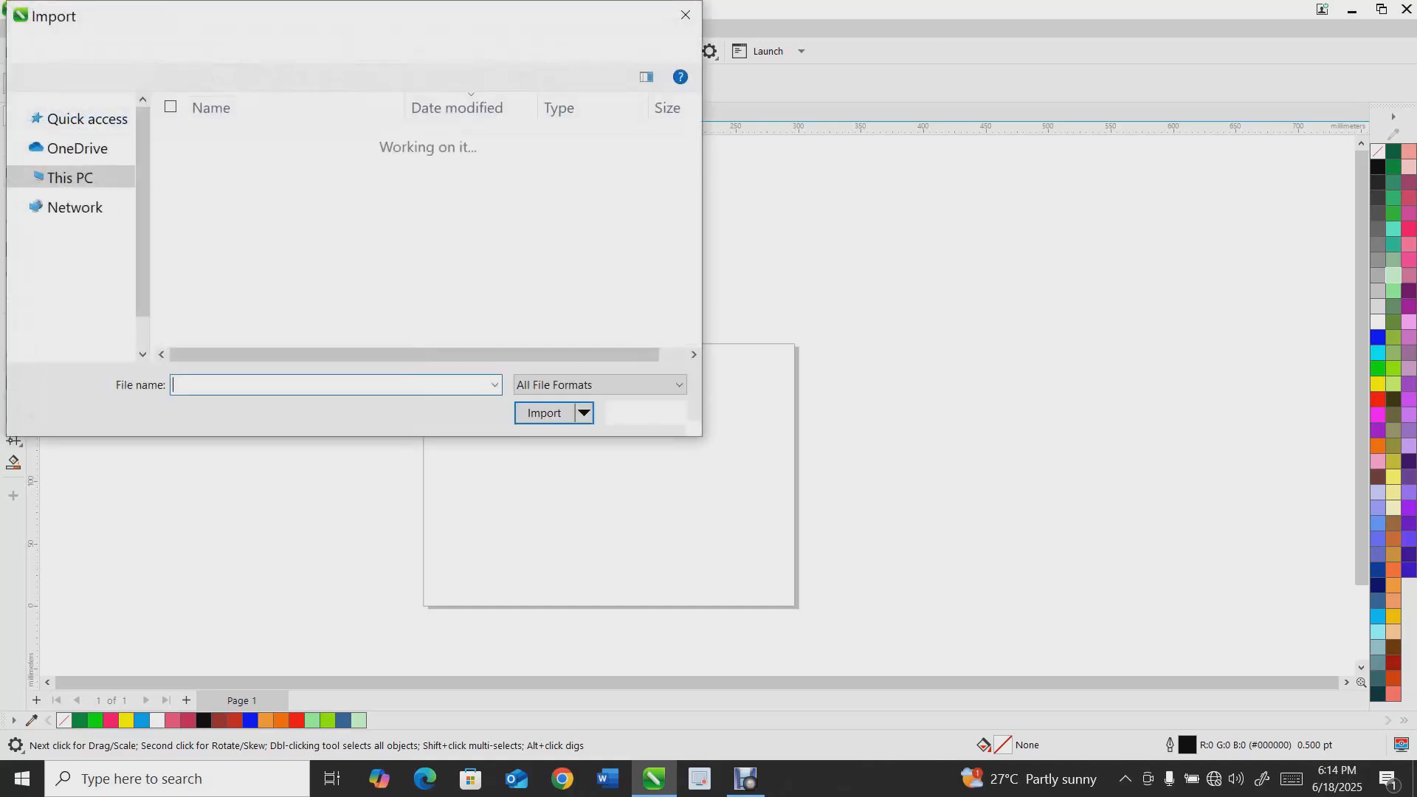
pyautogui.click(250, 289)
pyautogui.press('Return')
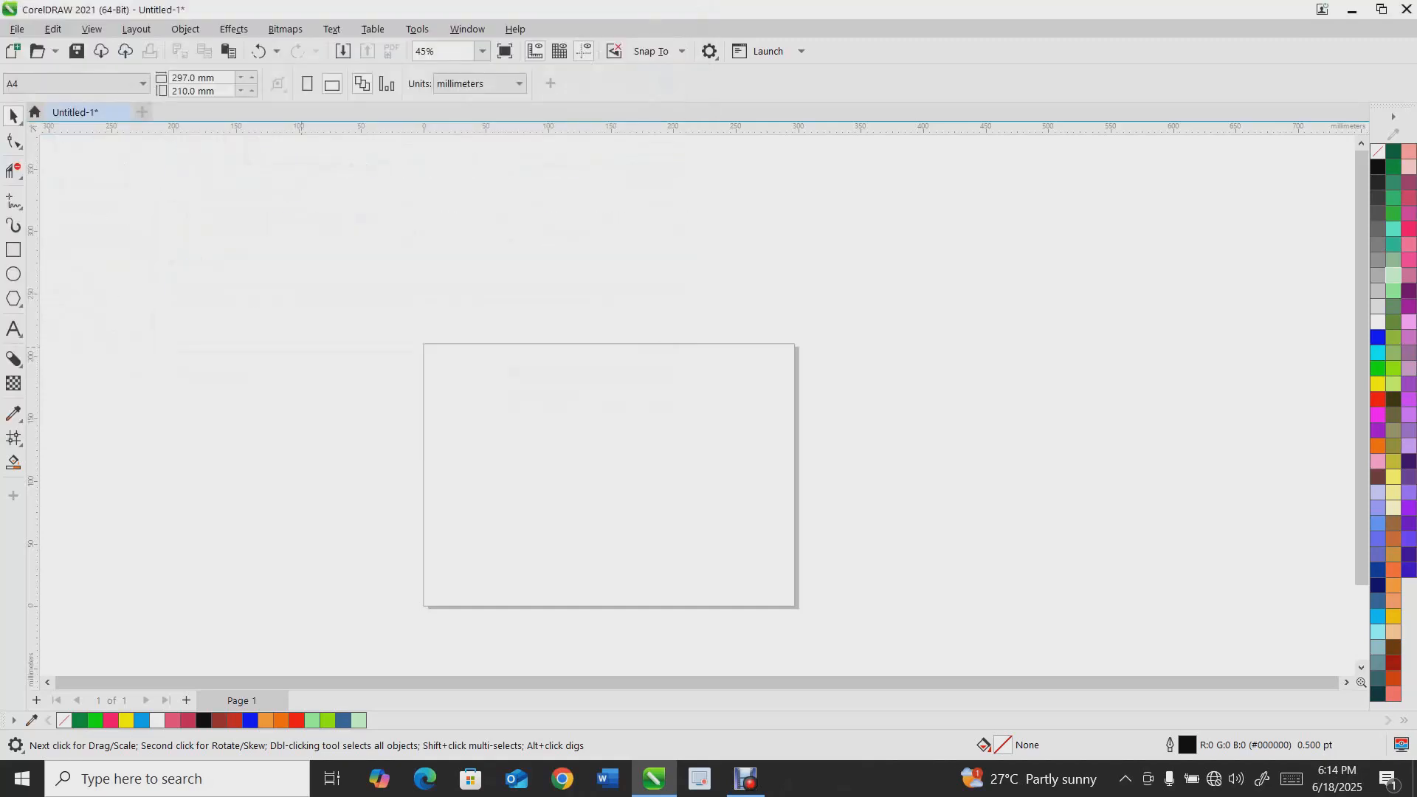
pyautogui.click(224, 233)
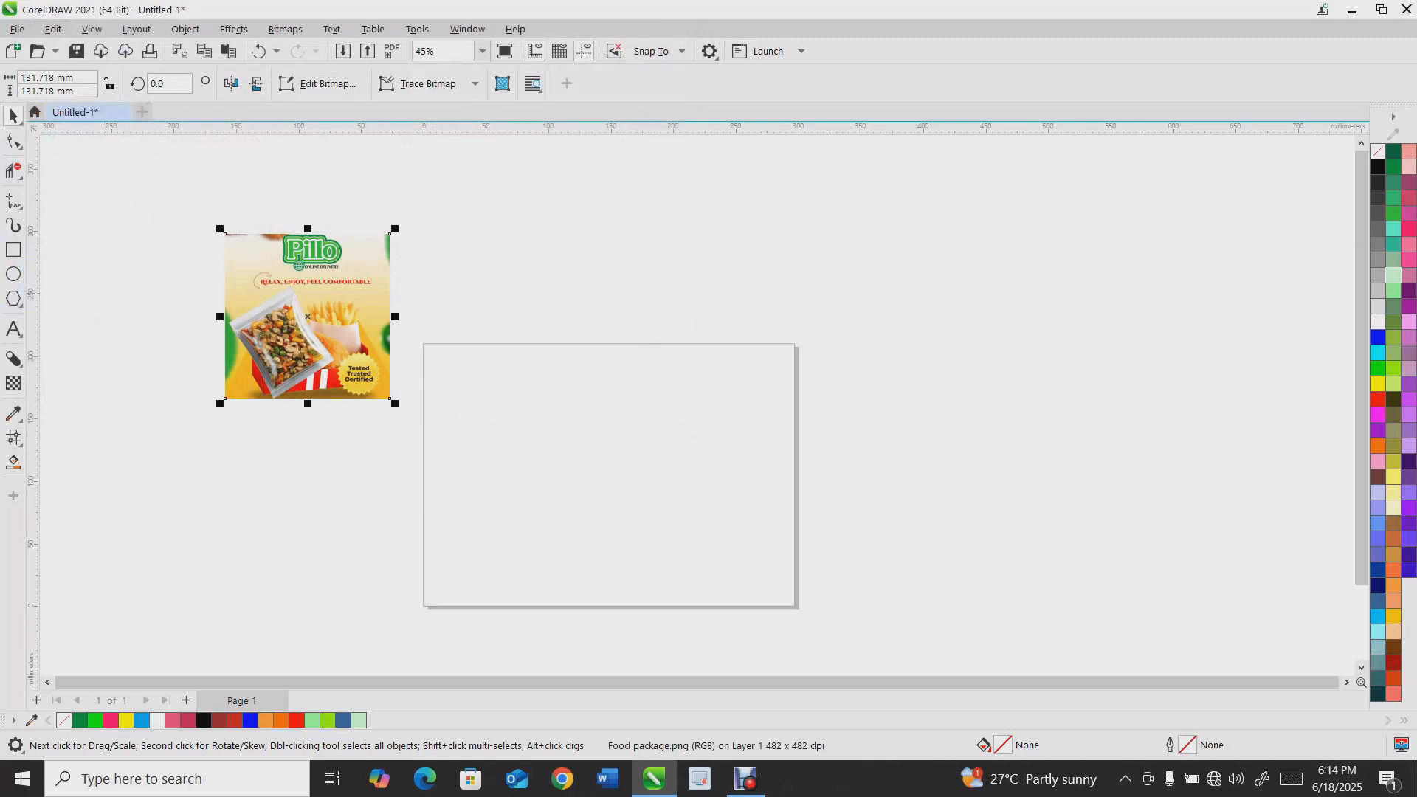
# Draw a rectangle about 132 × 100 mm and drag a duplicate copy below it
pyautogui.click(14, 250)
pyautogui.moveTo(485, 234); pyautogui.dragTo(651, 360)
pyautogui.press('space')
pyautogui.moveTo(578, 296); pyautogui.dragTo(570, 453)
pyautogui.rightClick(570, 452)
pyautogui.click(558, 338)
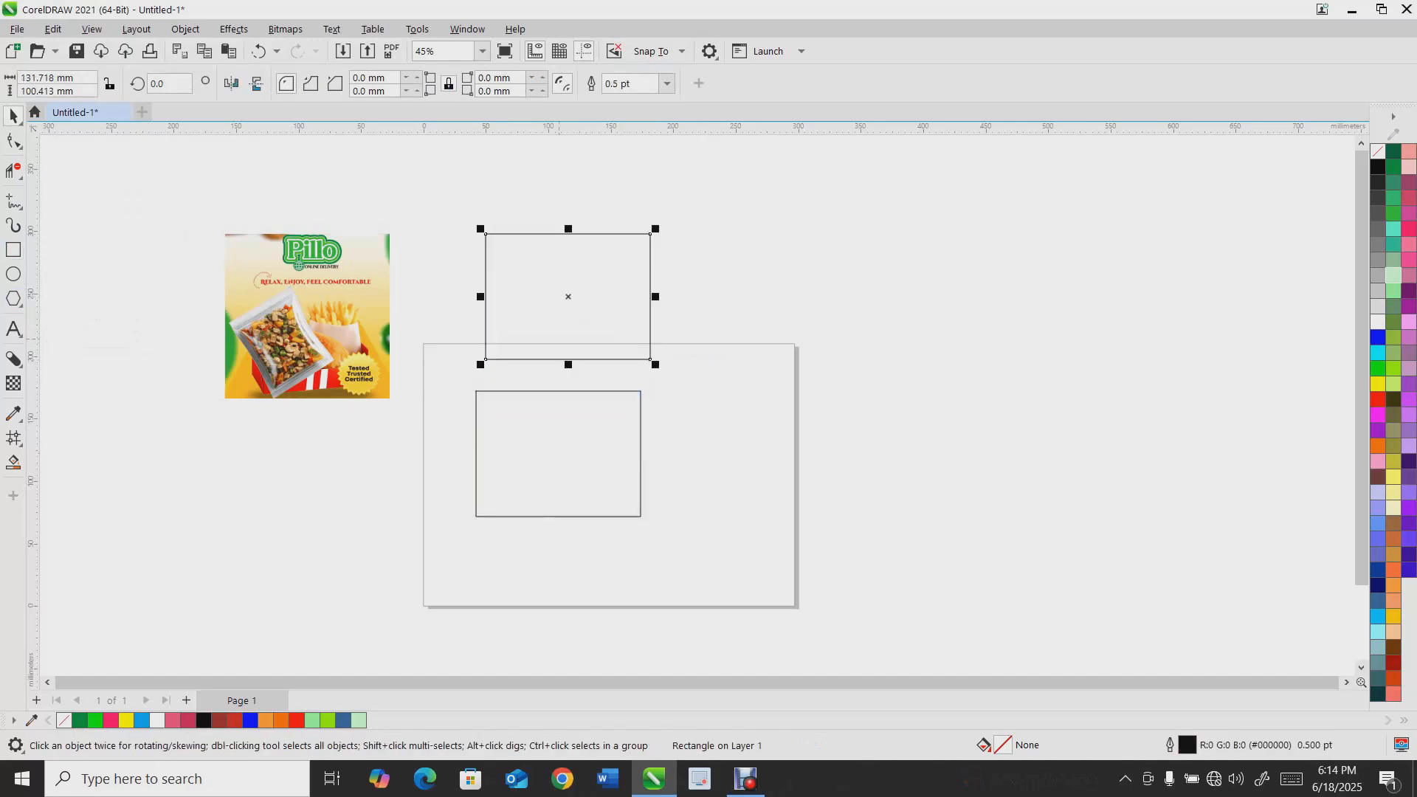
# Sample the green from the imported image with the Color Eyedropper and apply it to the upper rectangle
pyautogui.click(13, 414)
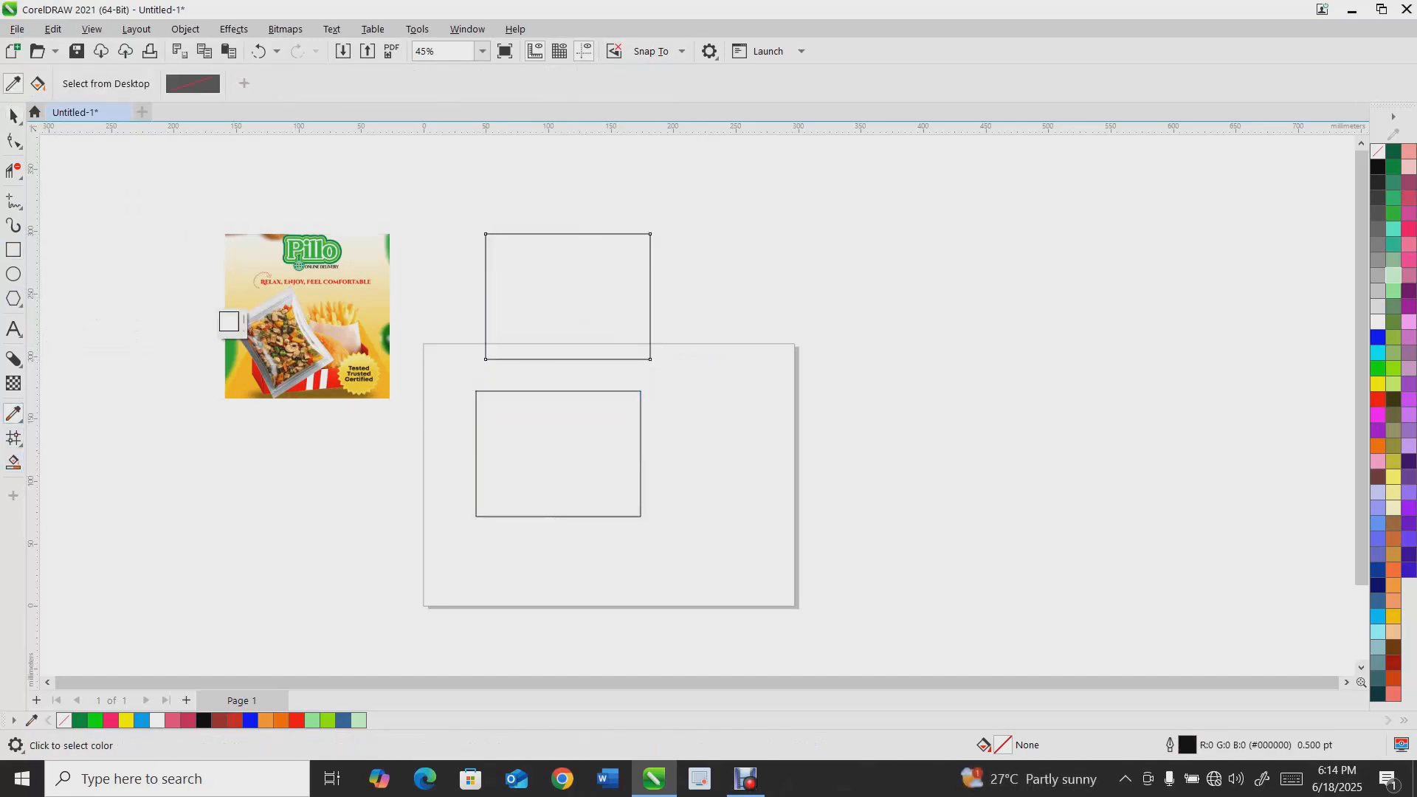
pyautogui.scroll(1, 221, 295)
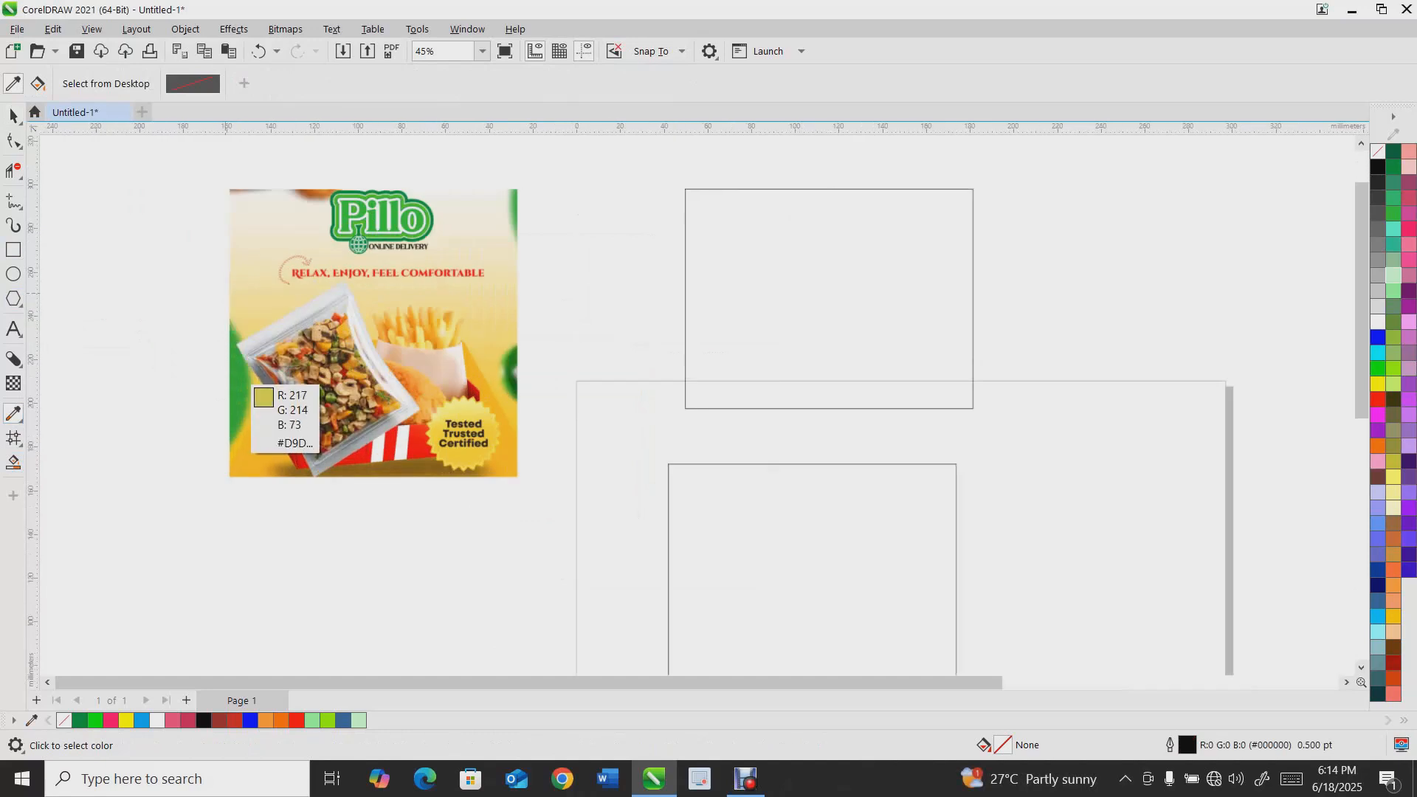
pyautogui.scroll(1, 242, 387)
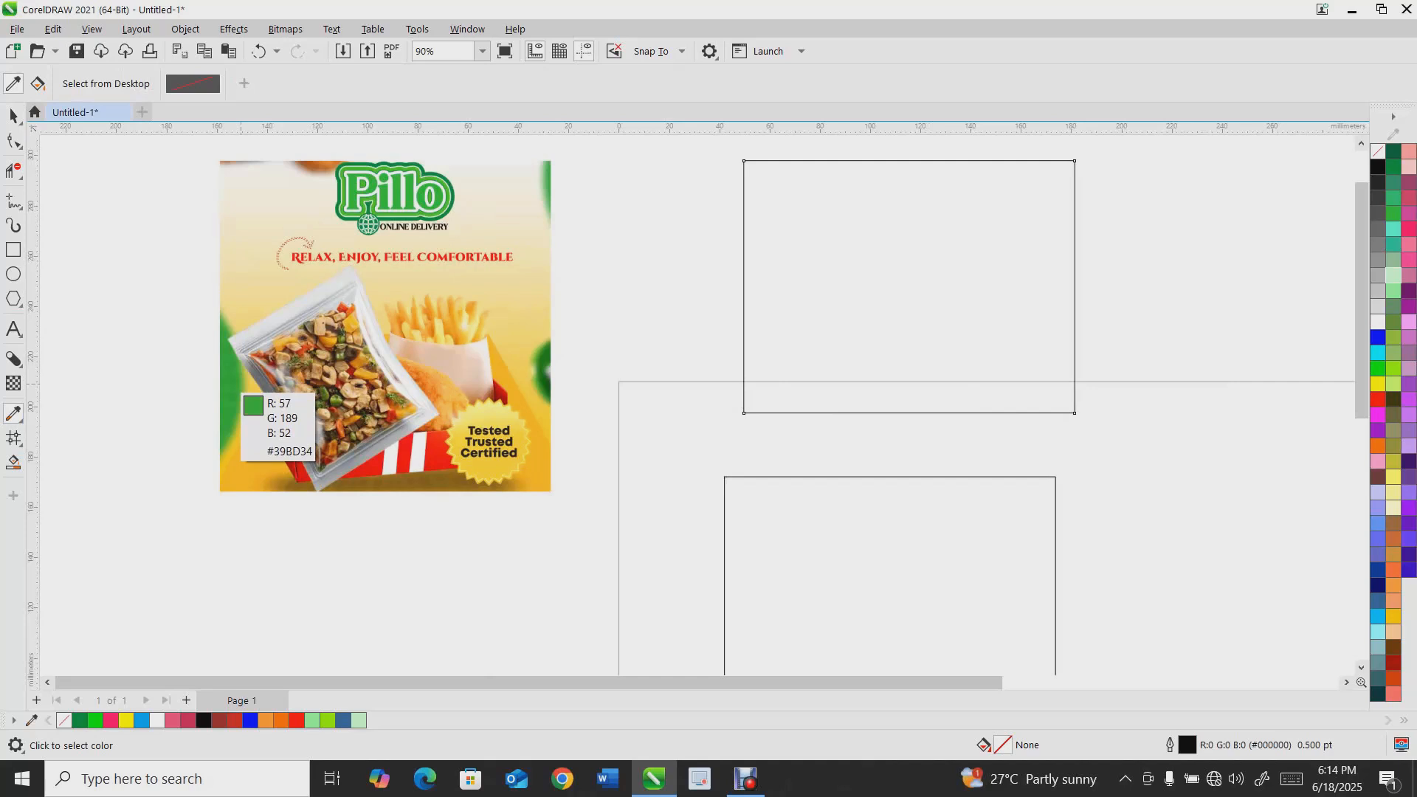
pyautogui.click(237, 390)
pyautogui.click(831, 317)
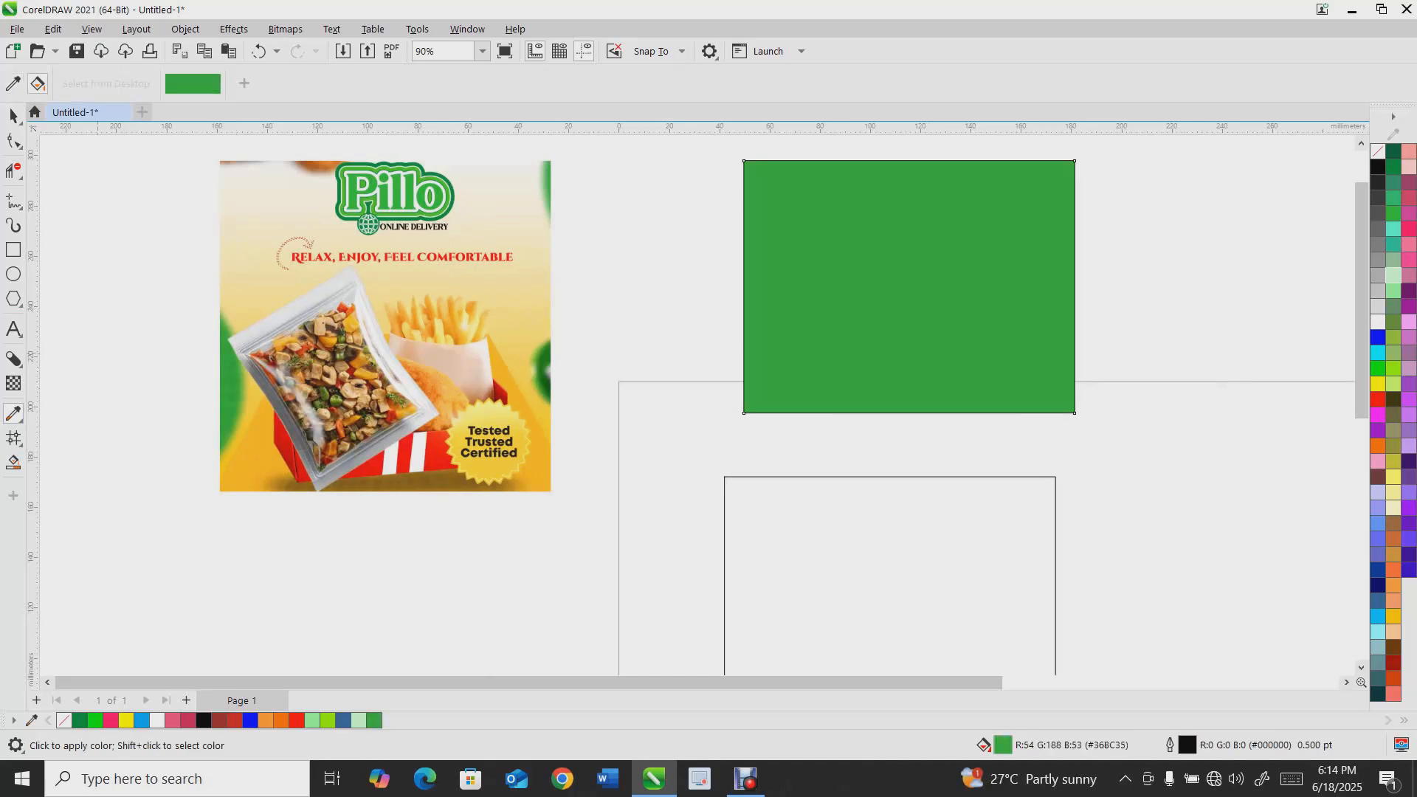
# Sample the red from the image's badge area and apply it to the lower rectangle
pyautogui.click(12, 83)
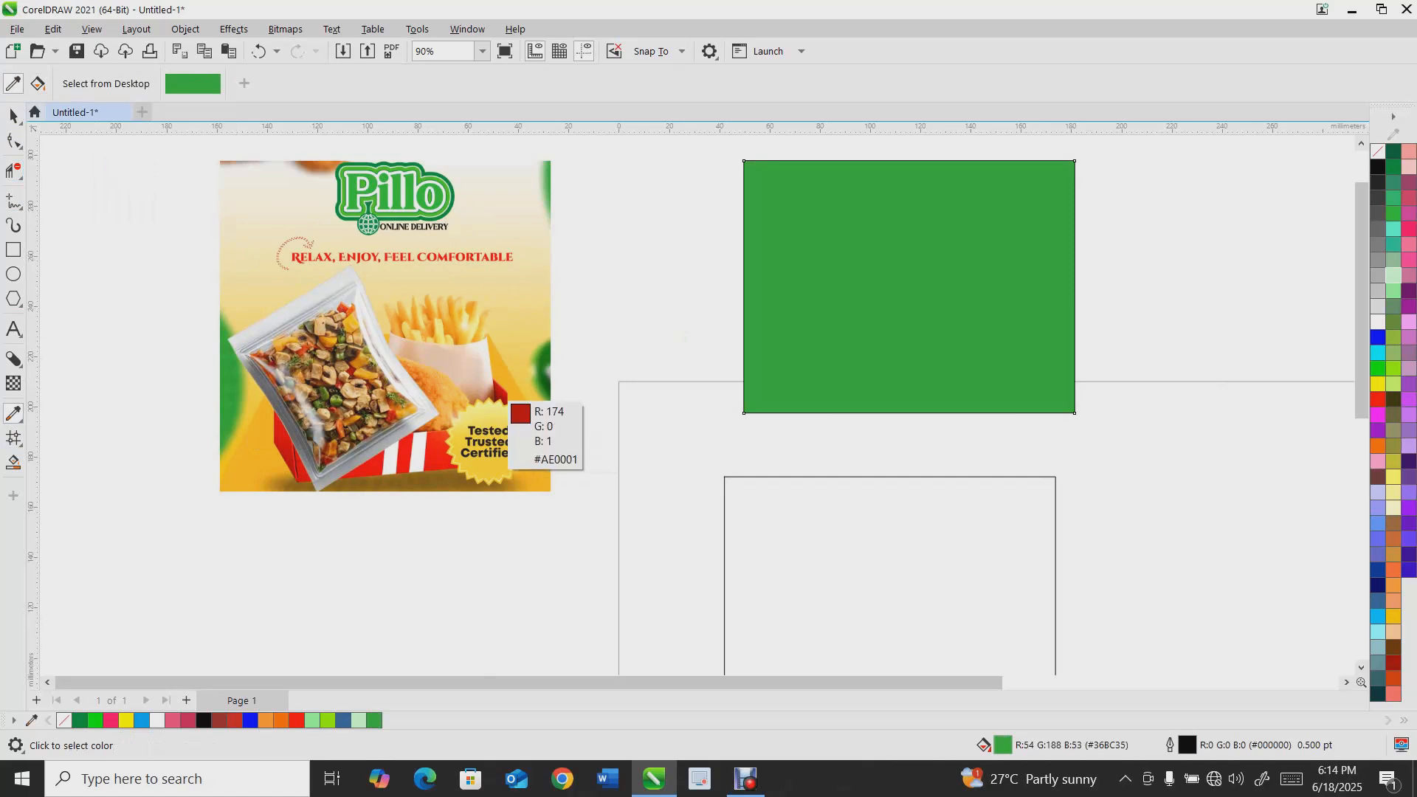
pyautogui.click(506, 405)
pyautogui.click(842, 522)
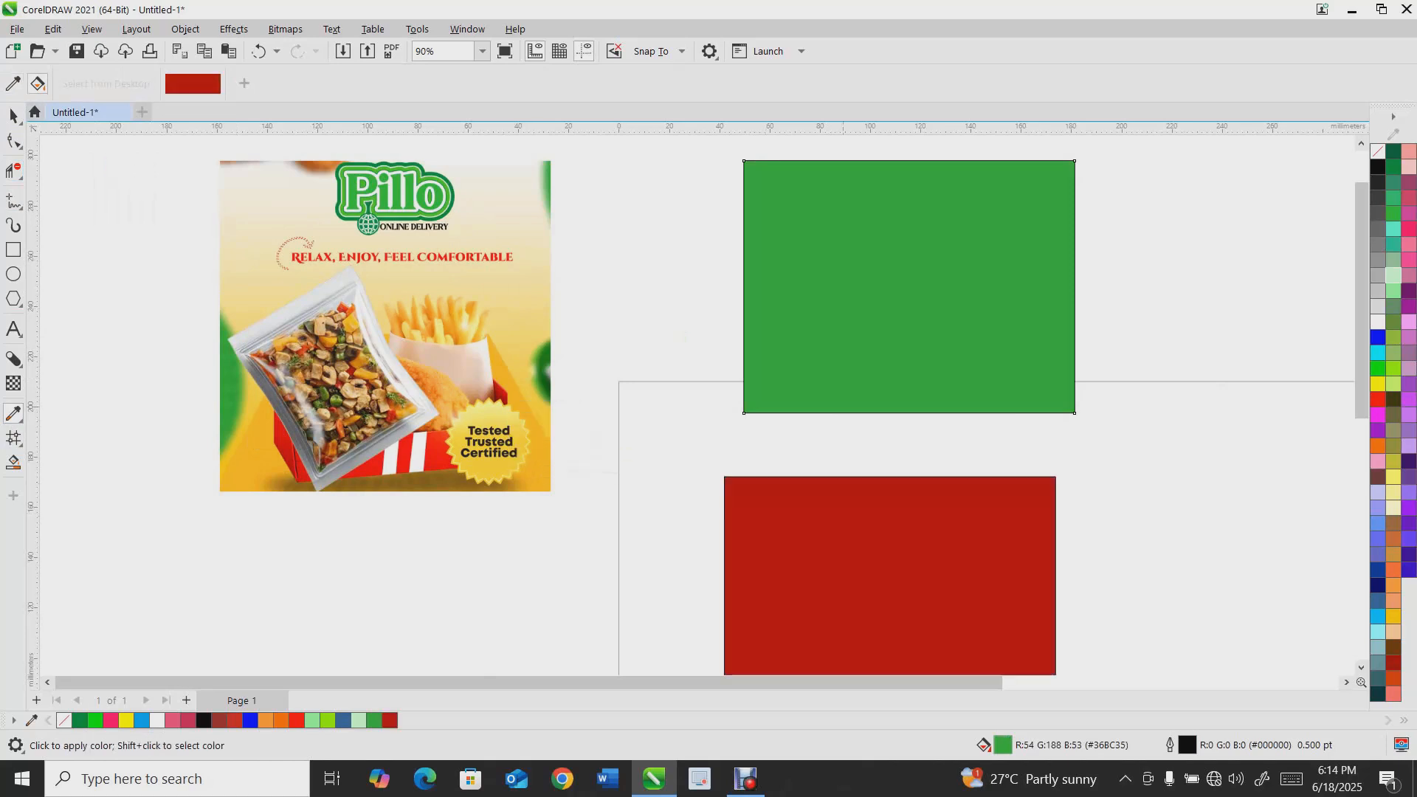
# Select all objects and delete them from the page
pyautogui.scroll(-2, 559, 406)
pyautogui.click(13, 116)
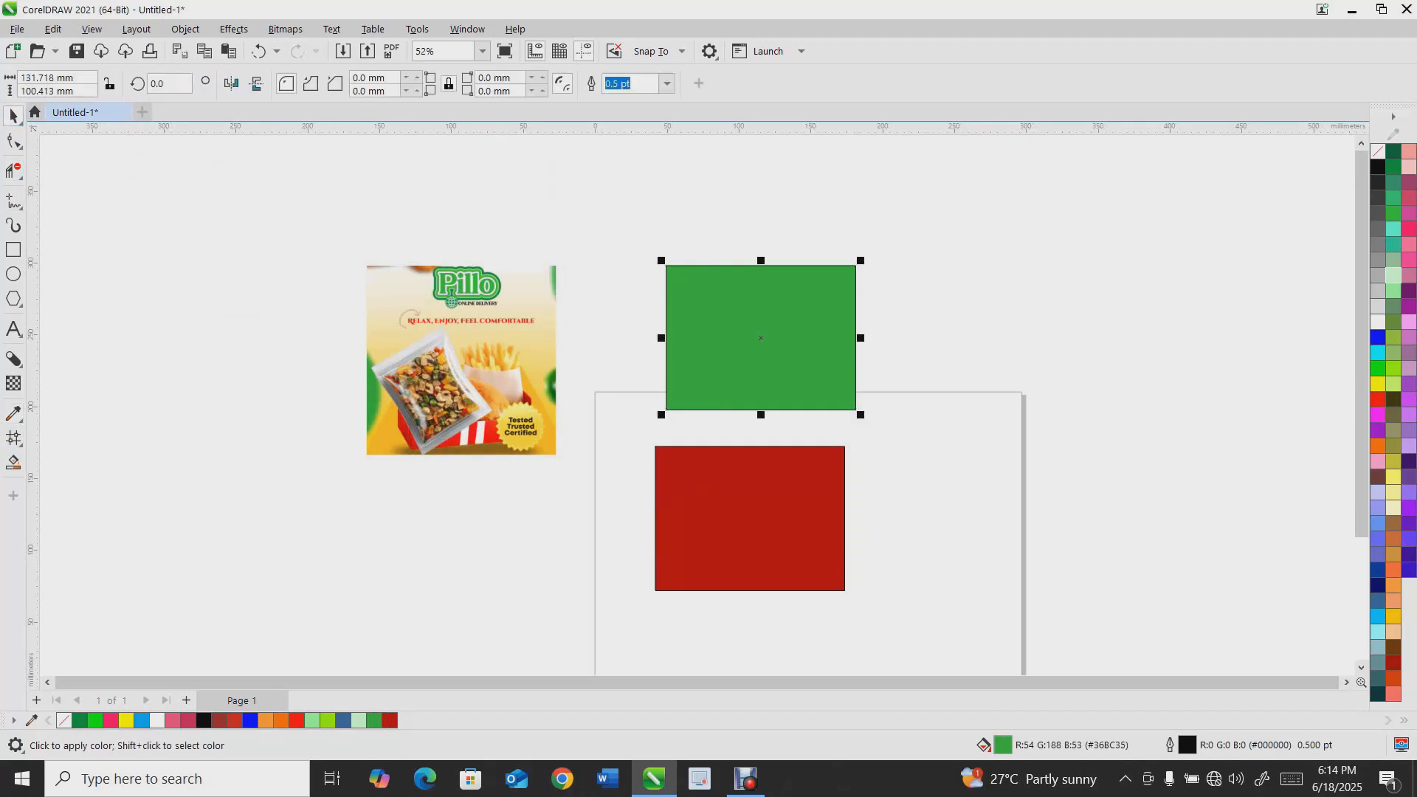
pyautogui.click(508, 319)
pyautogui.click(747, 361)
pyautogui.keyDown('shift'); pyautogui.click(747, 457); pyautogui.keyUp('shift')
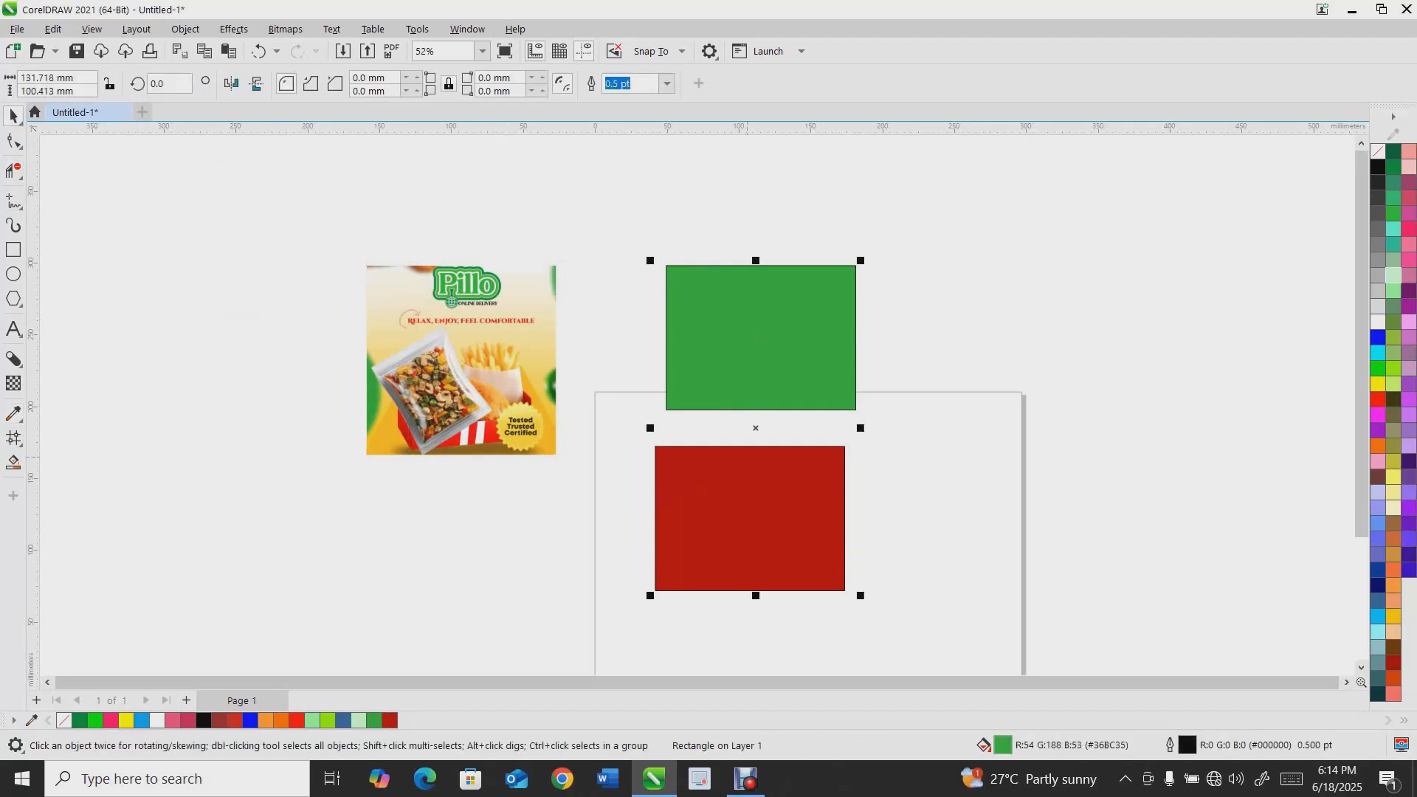
pyautogui.hotkey('ctrl', 'a')
pyautogui.press('Delete')
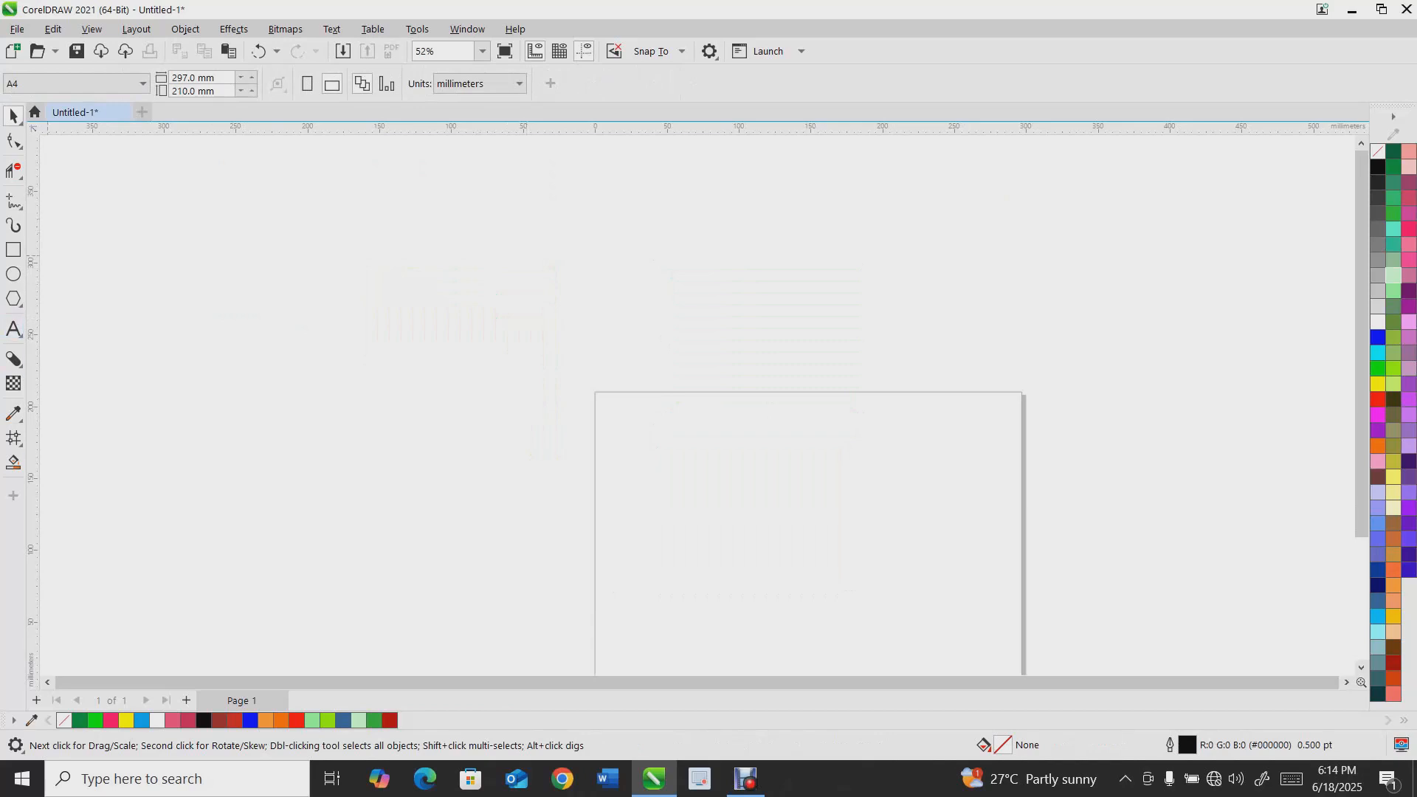
# Browse the toolbox customization list to review the available tools
pyautogui.click(13, 495)
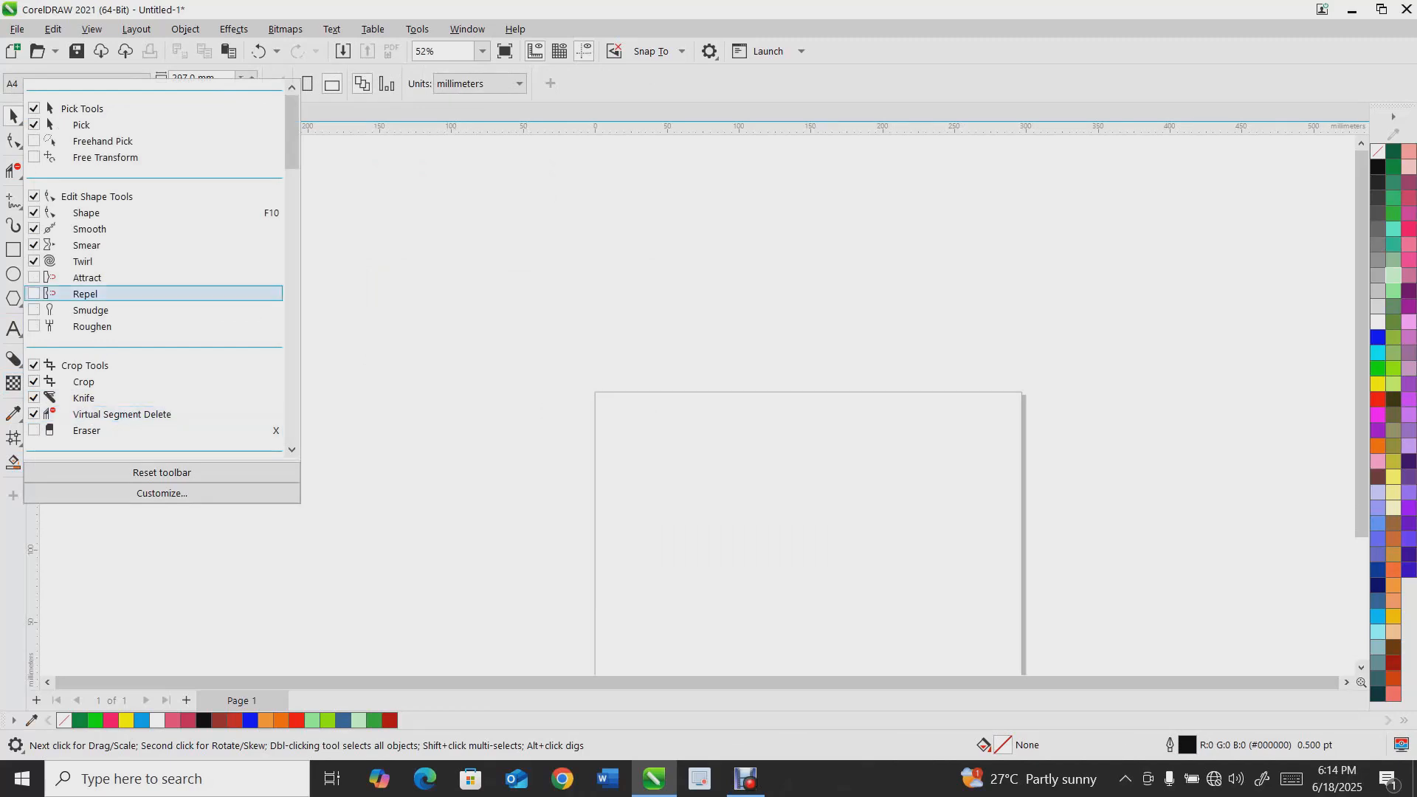
pyautogui.scroll(-3, 110, 197)
pyautogui.scroll(2, 110, 198)
pyautogui.scroll(-6, 111, 221)
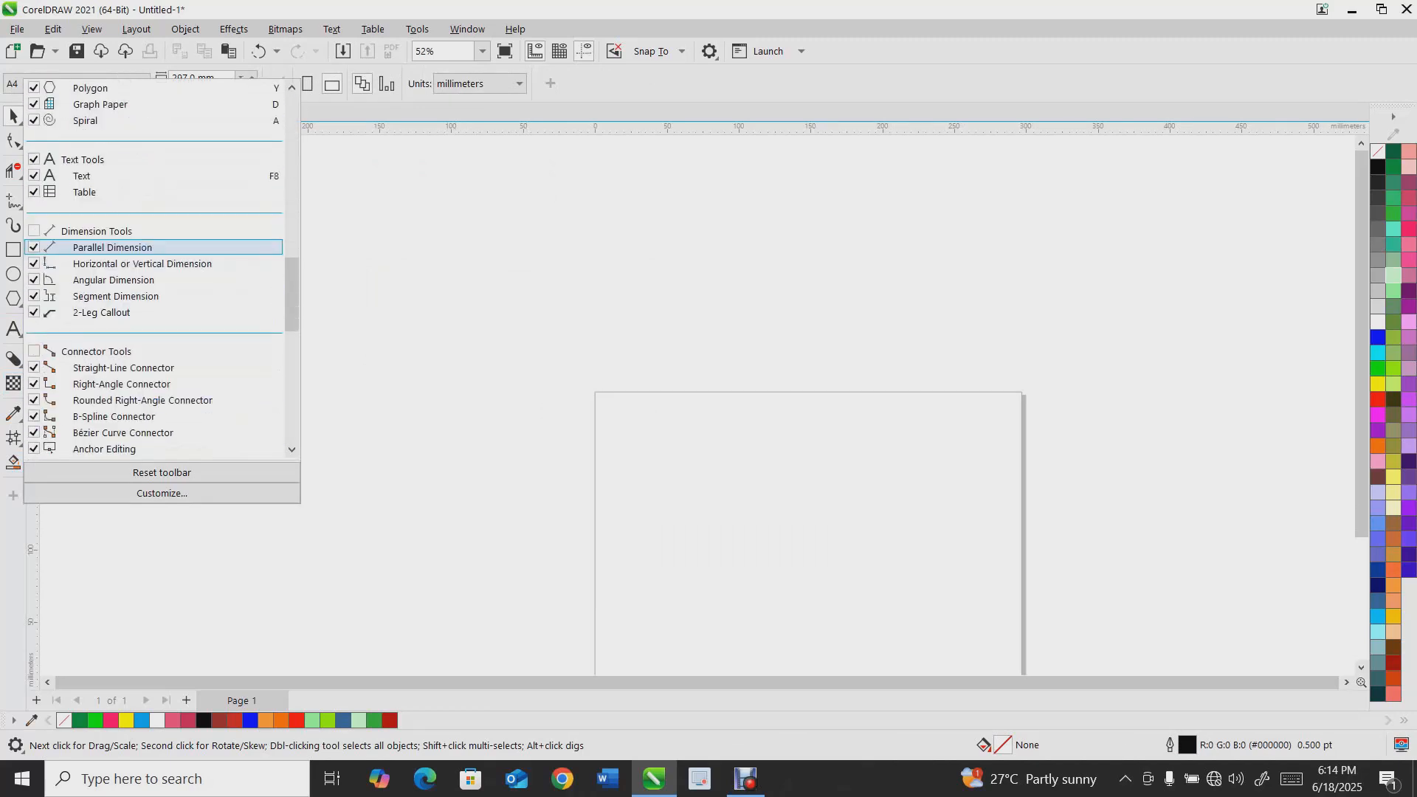
pyautogui.scroll(1, 110, 244)
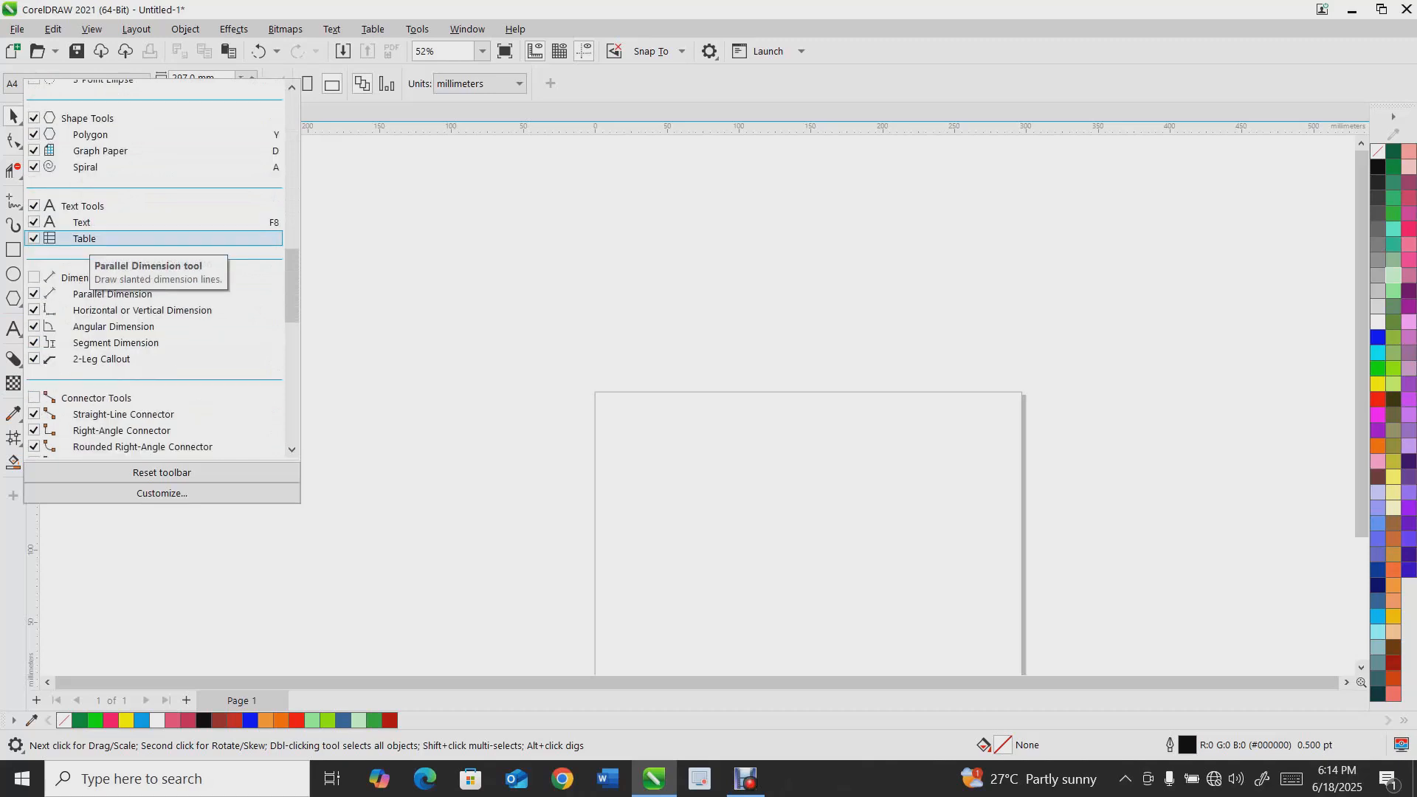
pyautogui.scroll(1, 111, 238)
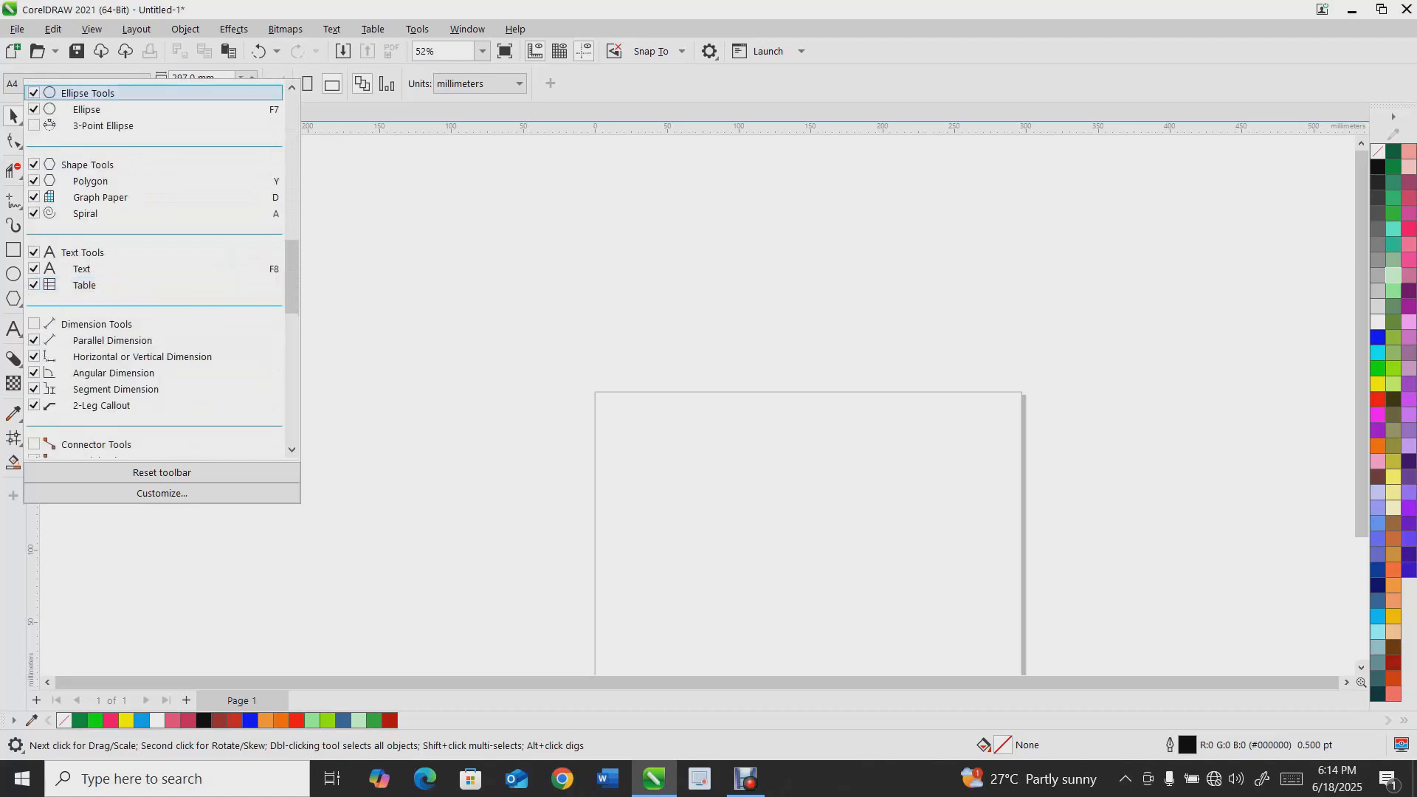
pyautogui.scroll(4, 155, 269)
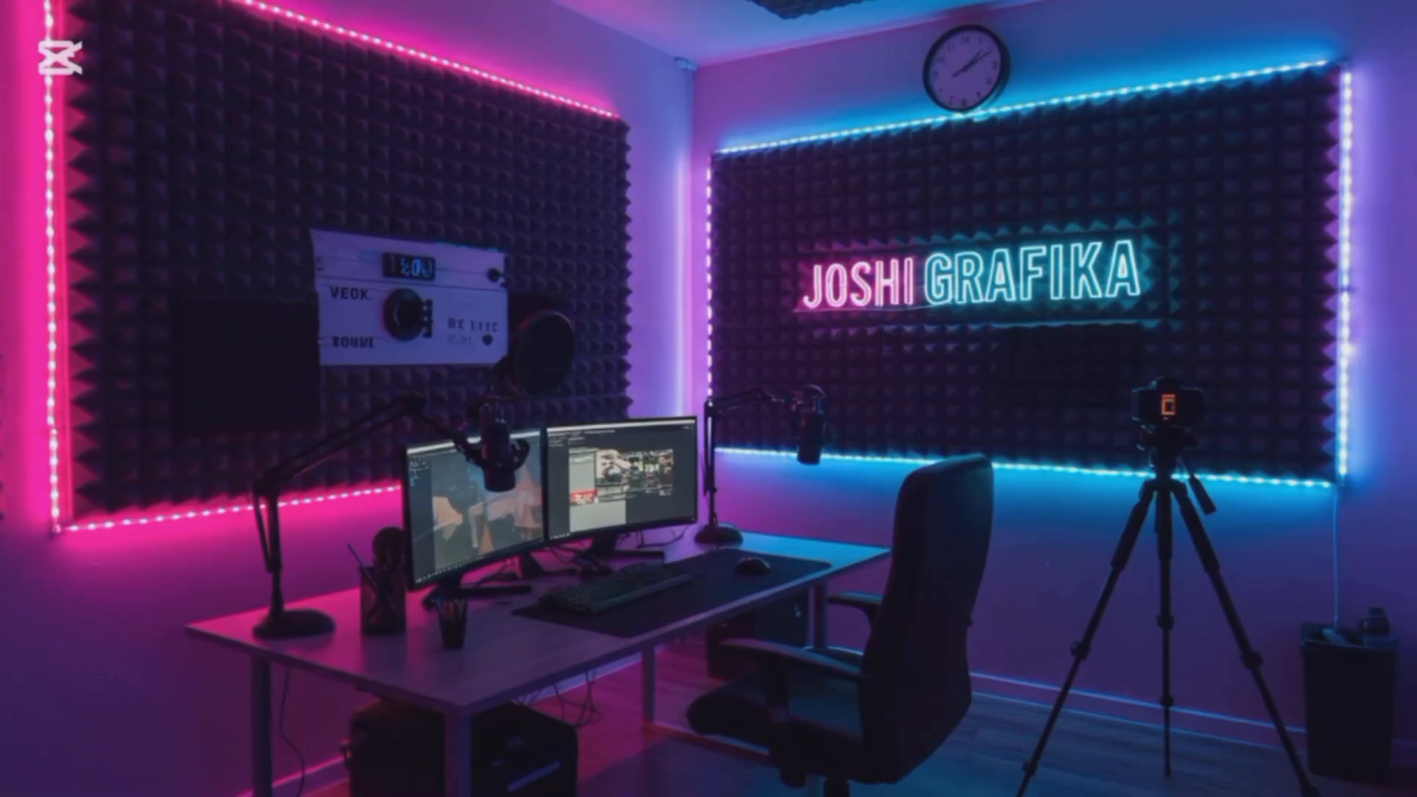